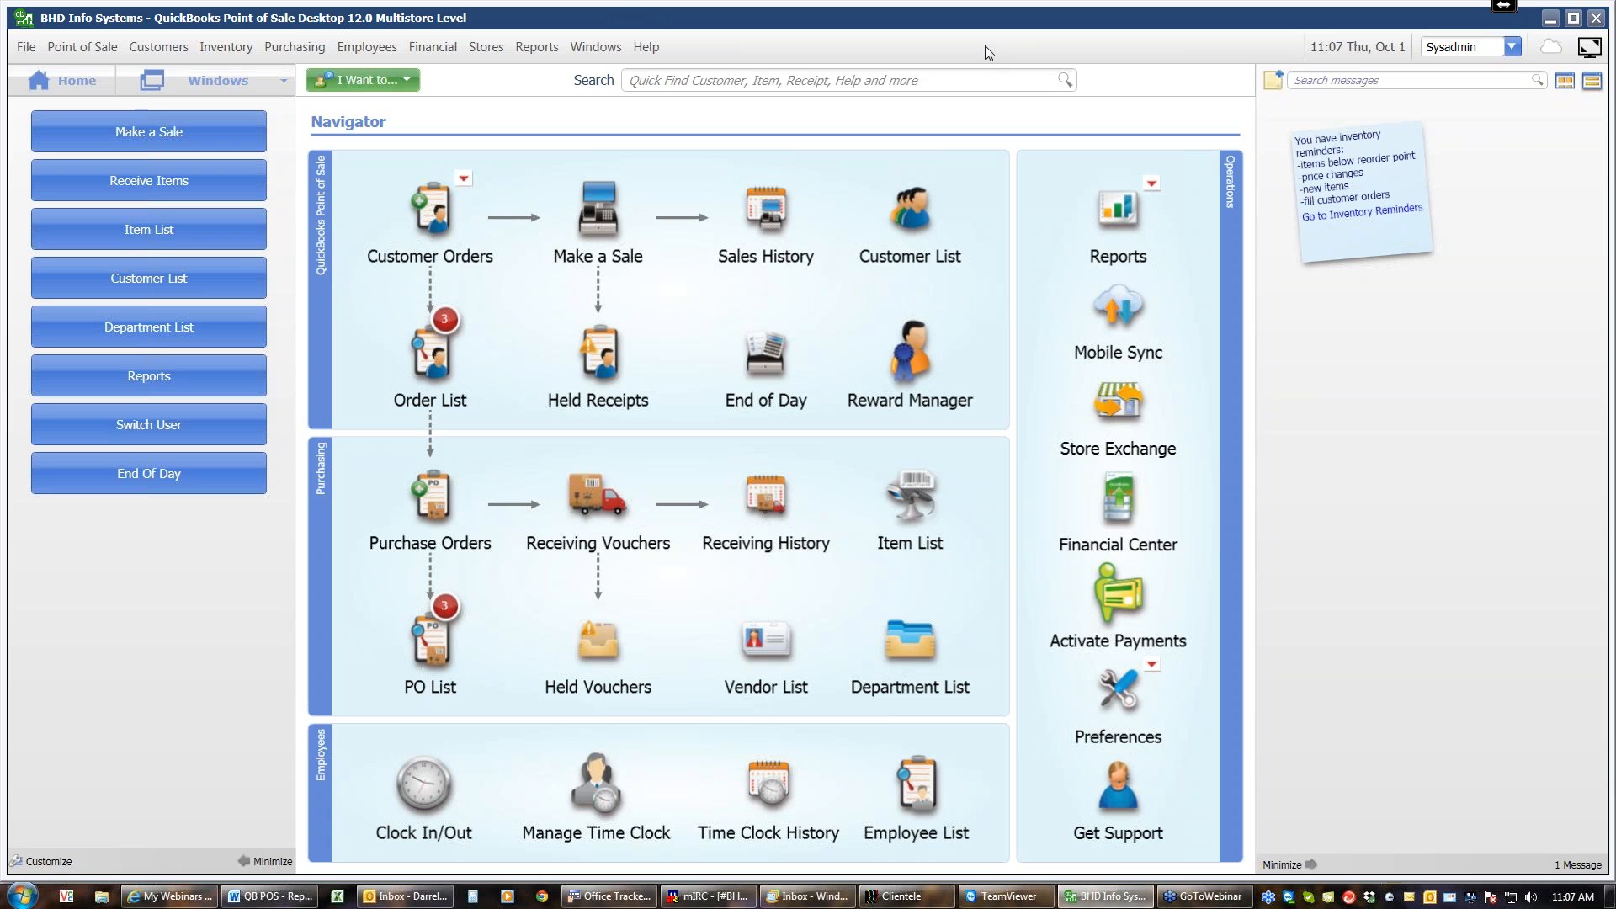
Open the Report Center, view the full list of available reports, and close it
left_click(188, 386)
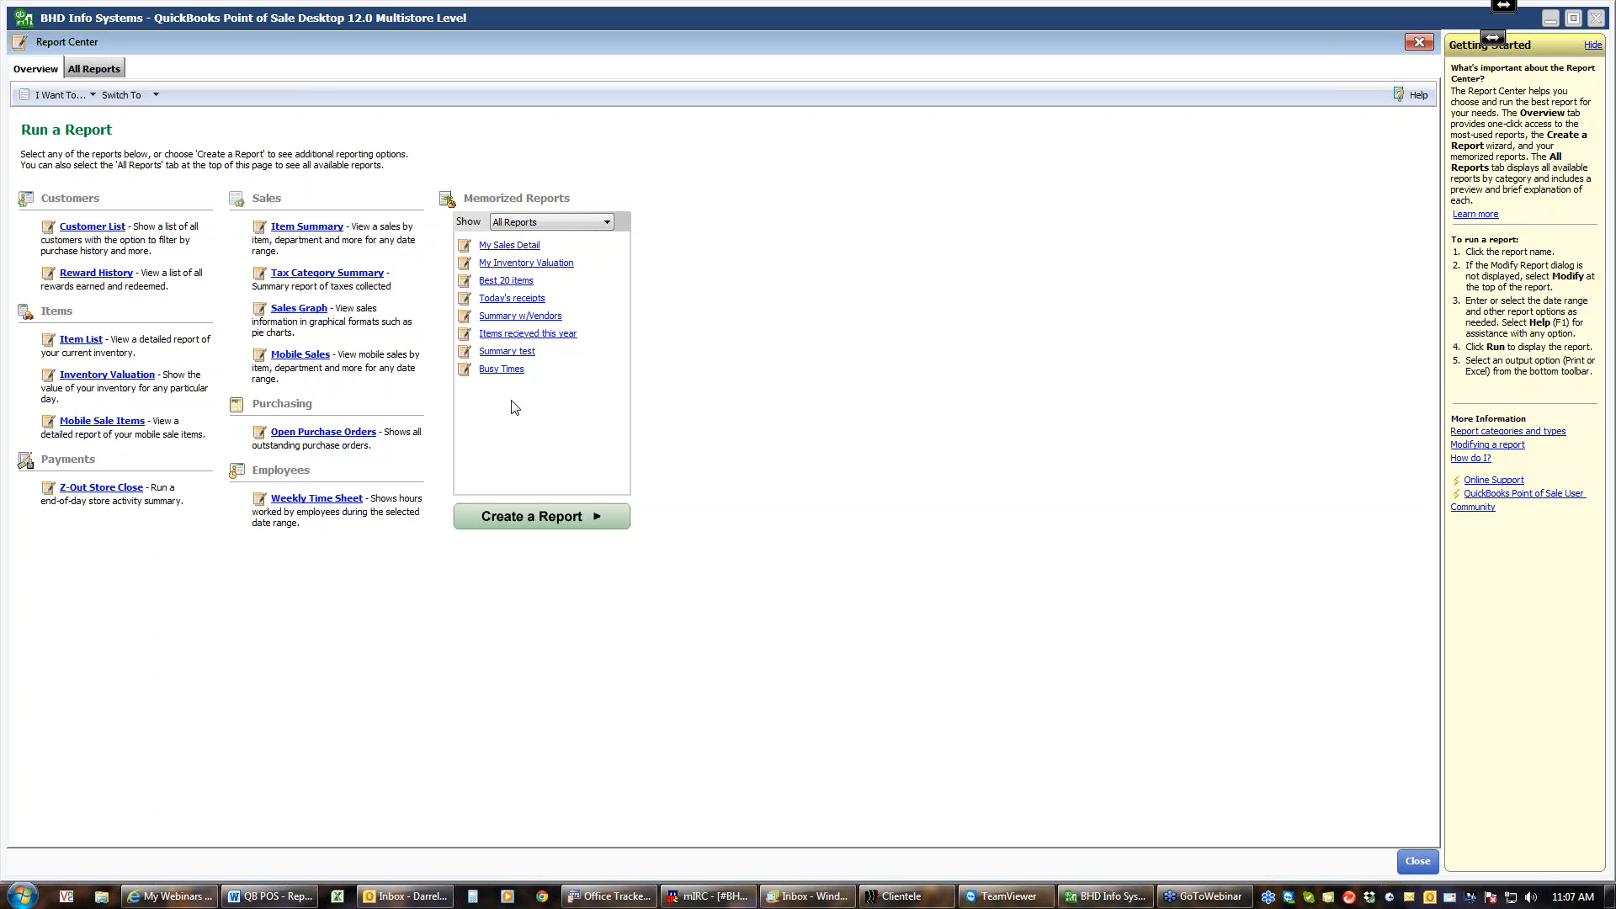
left_click(108, 72)
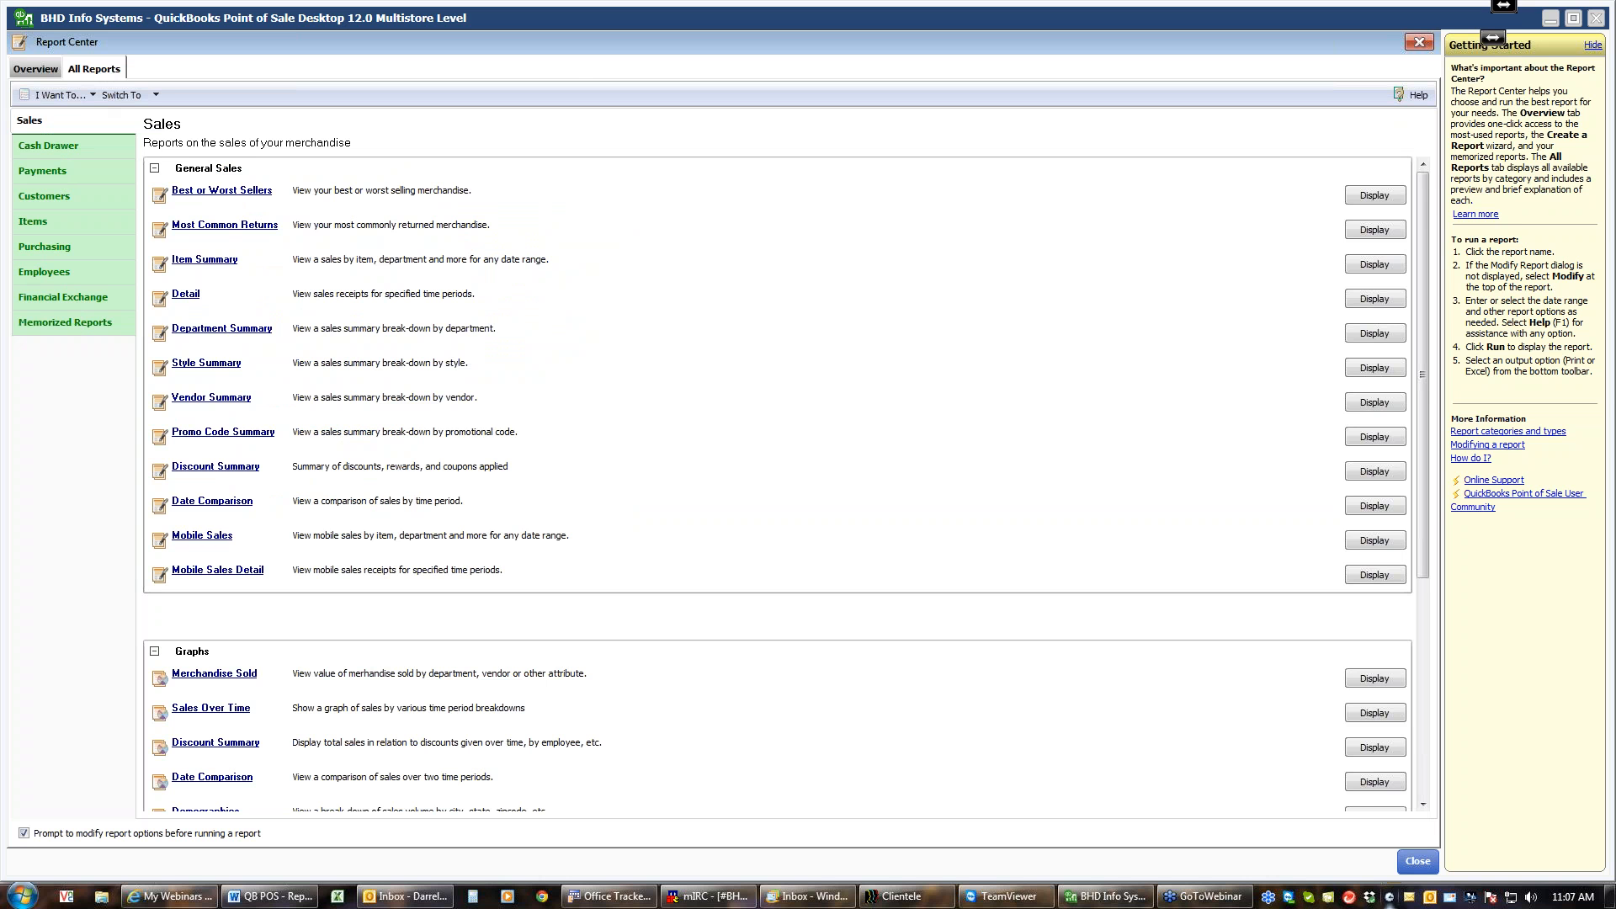
left_click(1421, 865)
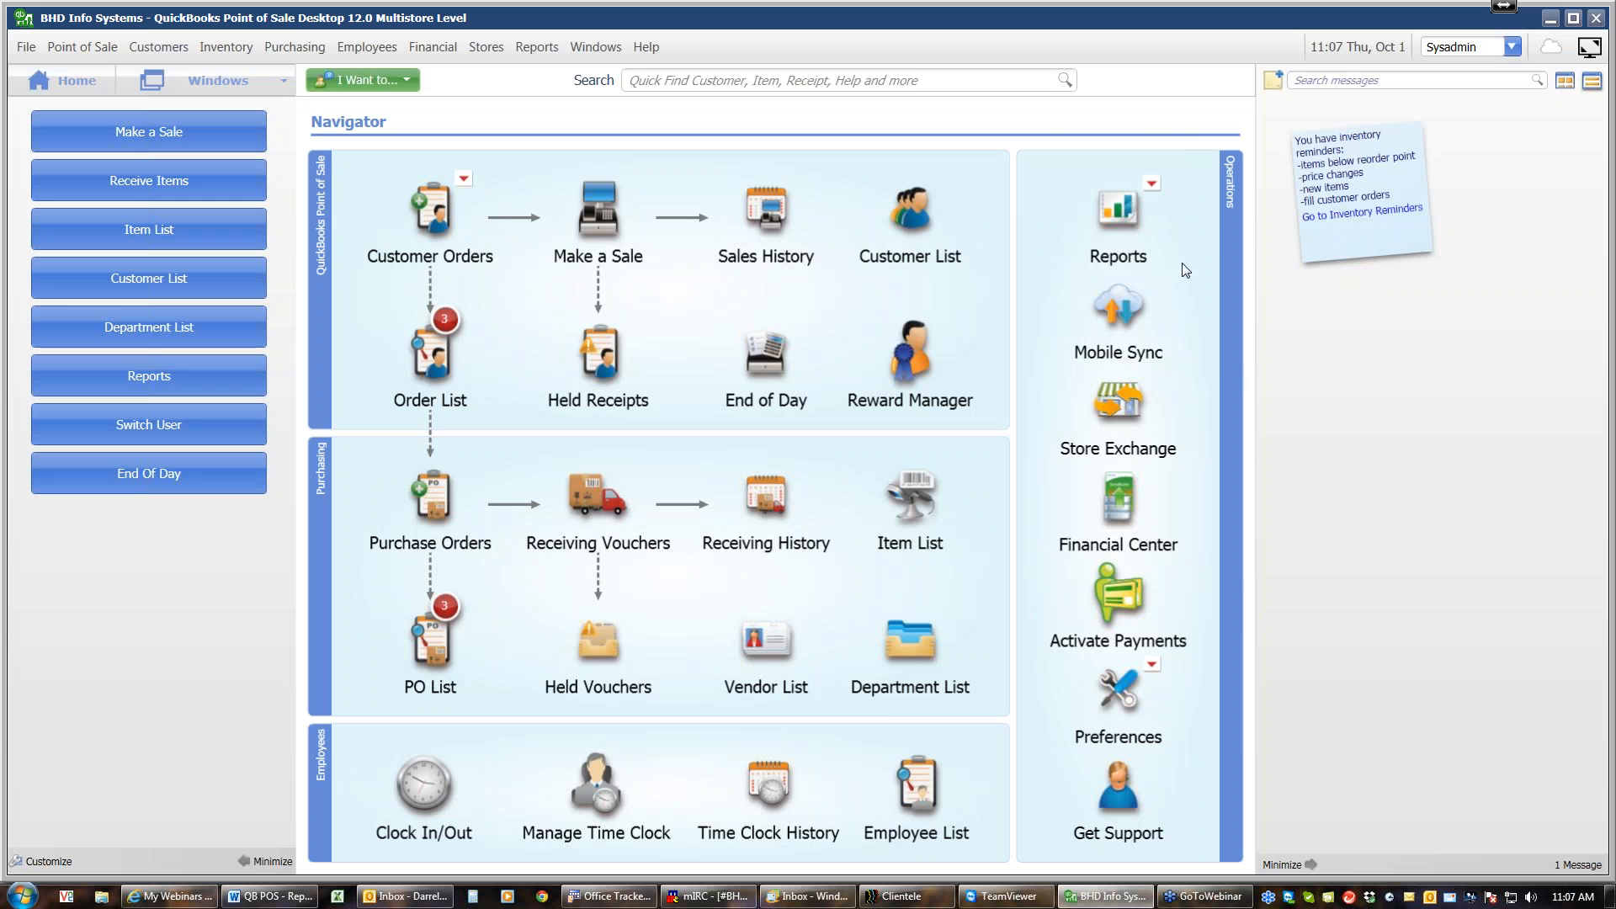
Open the reports Dashboard to review its sales summaries and graphs, and close it
left_click(1120, 226)
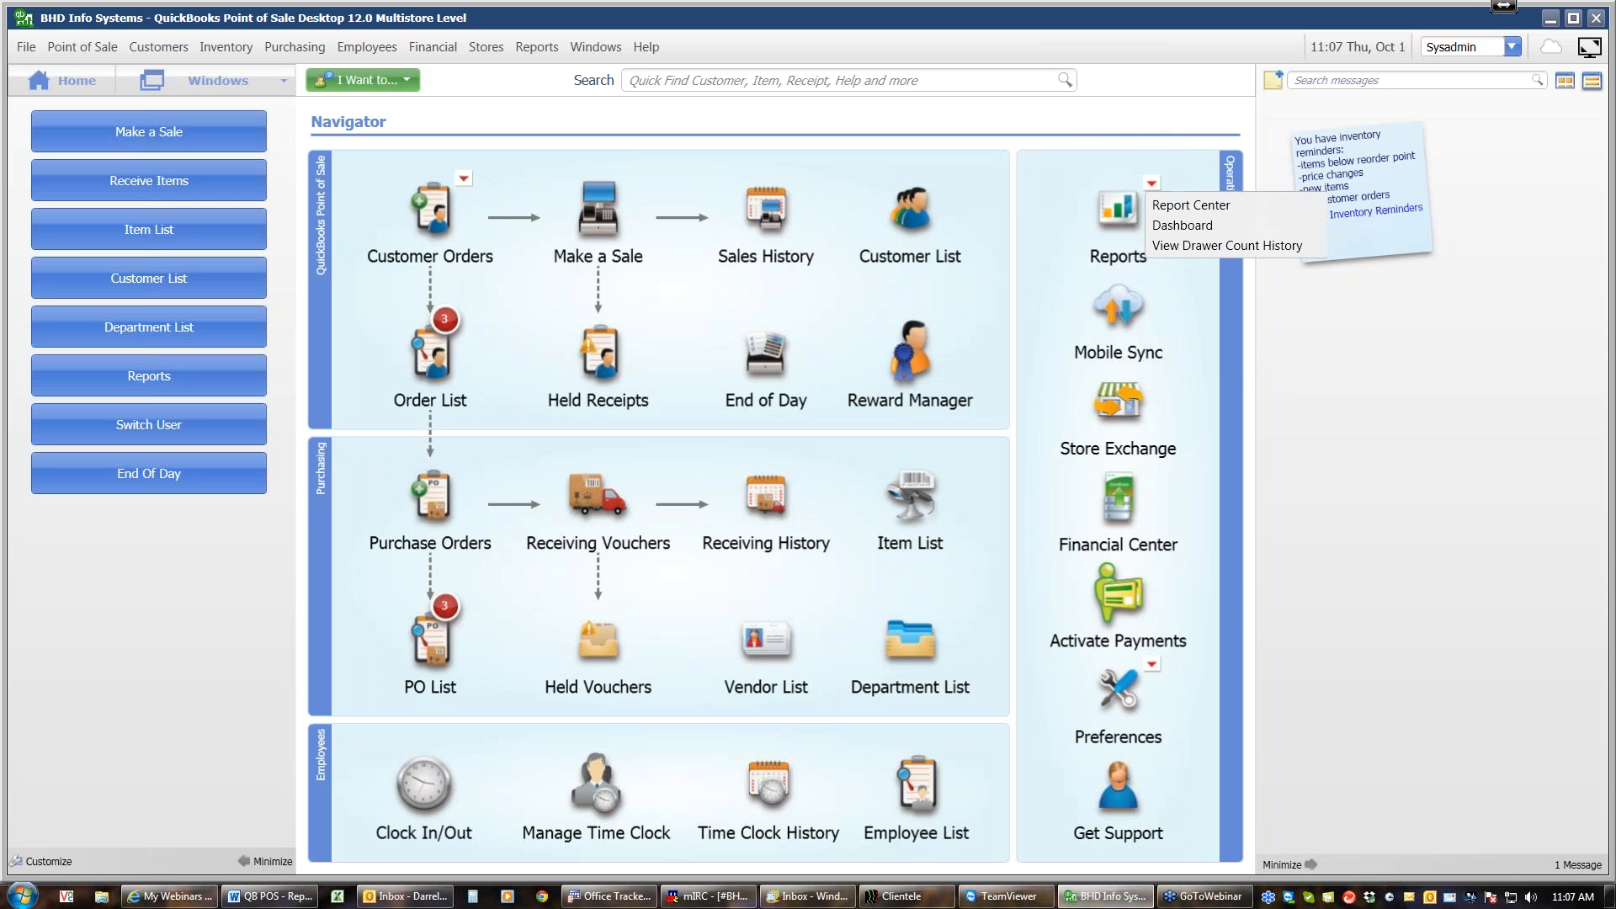
left_click(1182, 225)
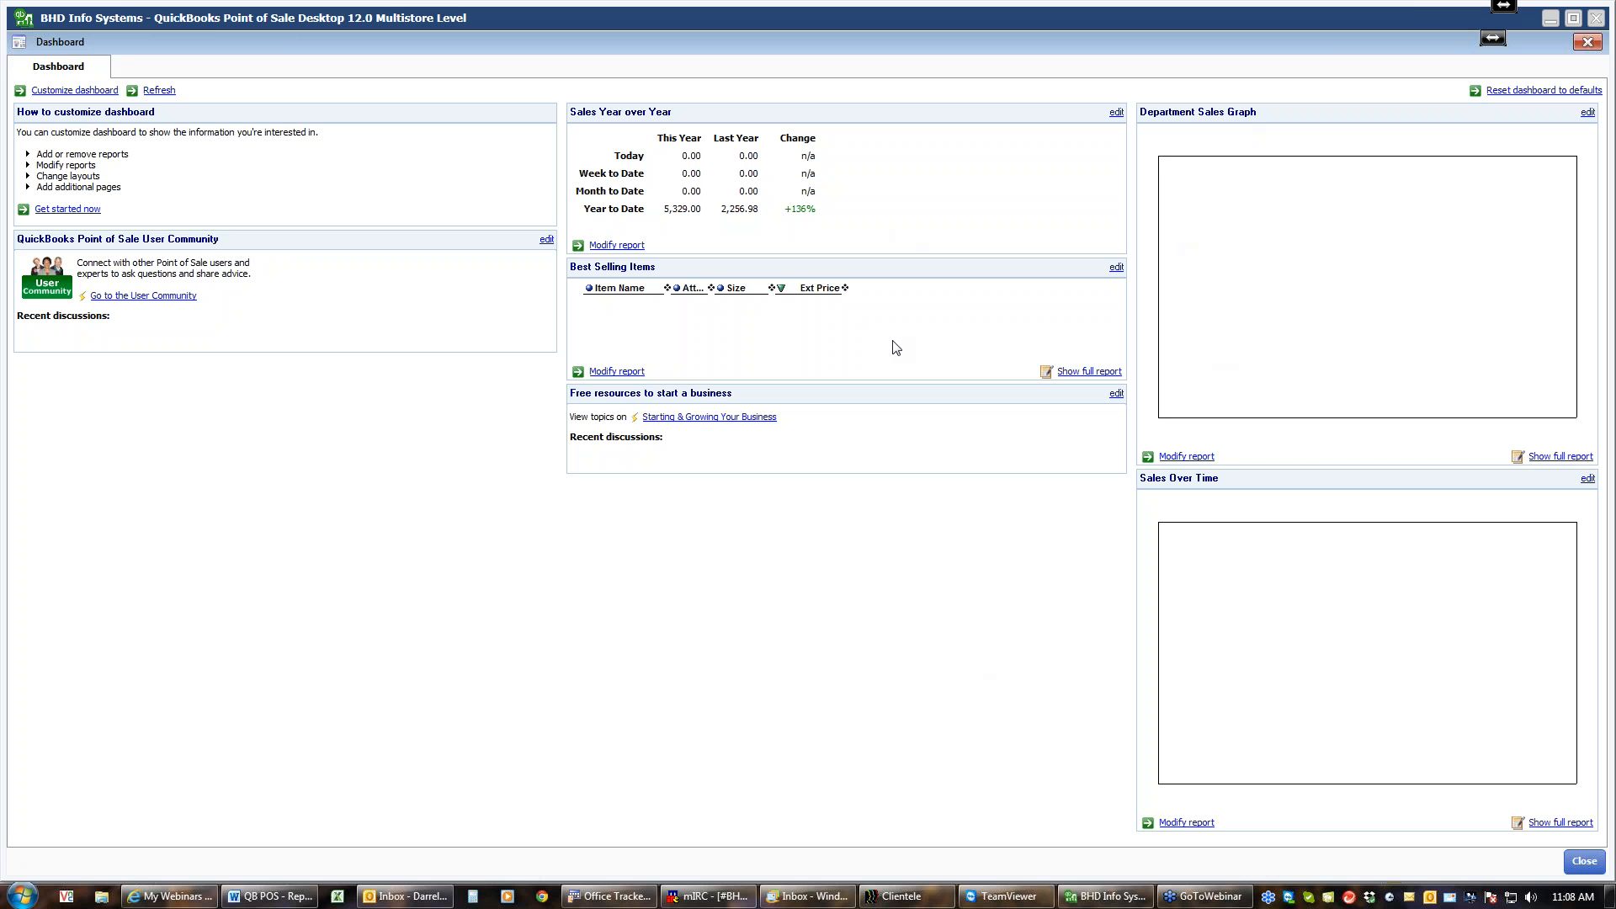
left_click(1584, 861)
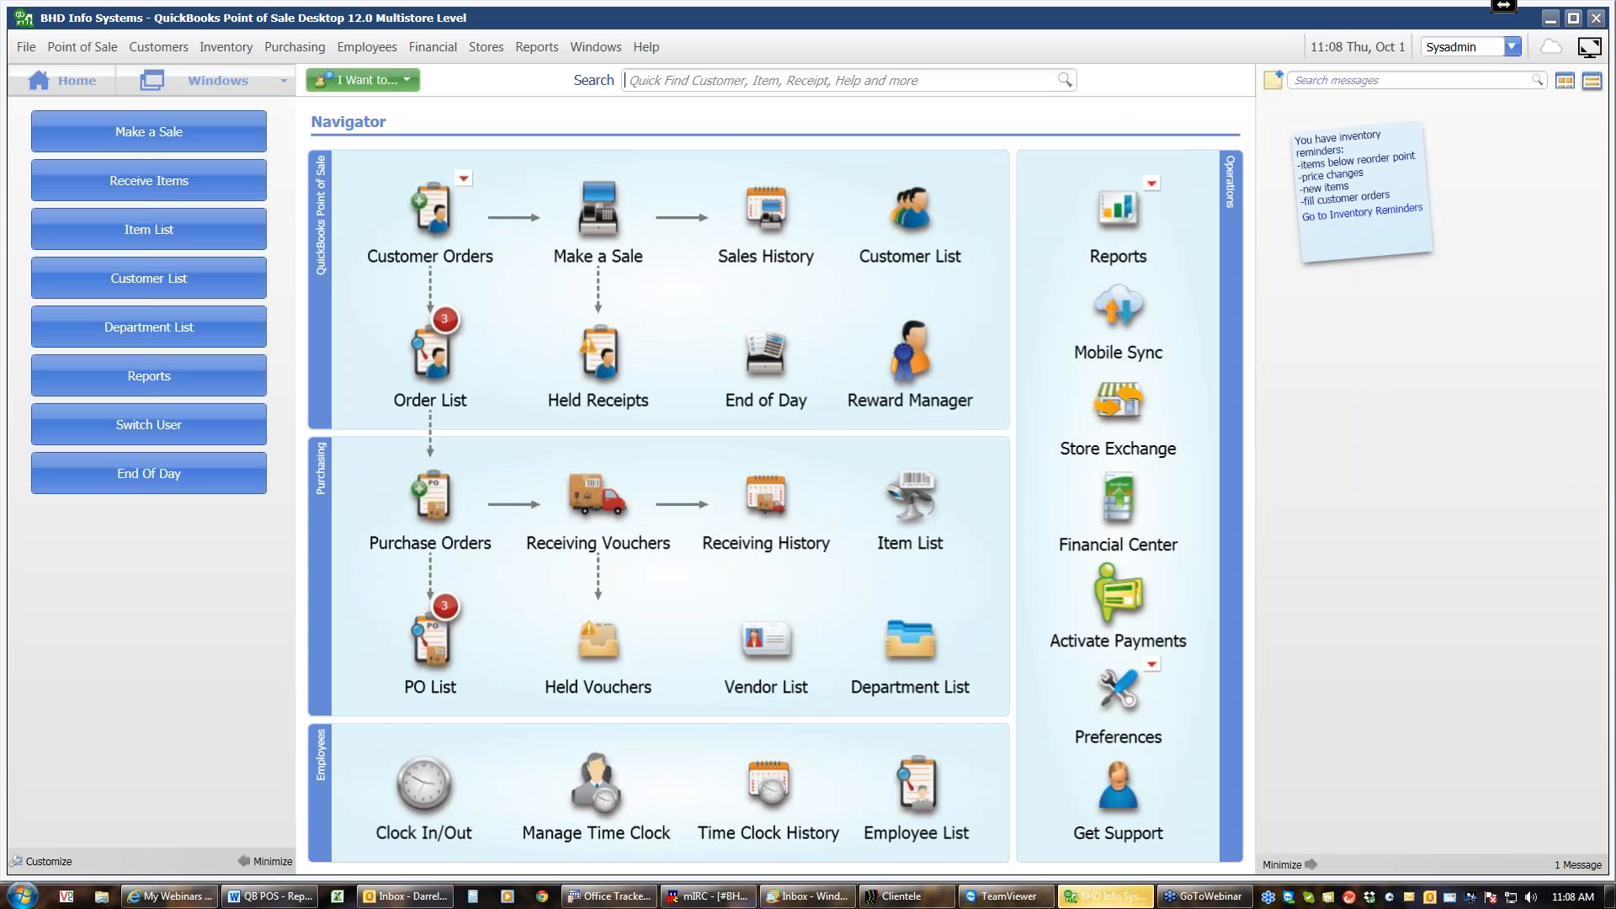
Display the Payment Summary report for This Year Year-to-date
left_click(538, 47)
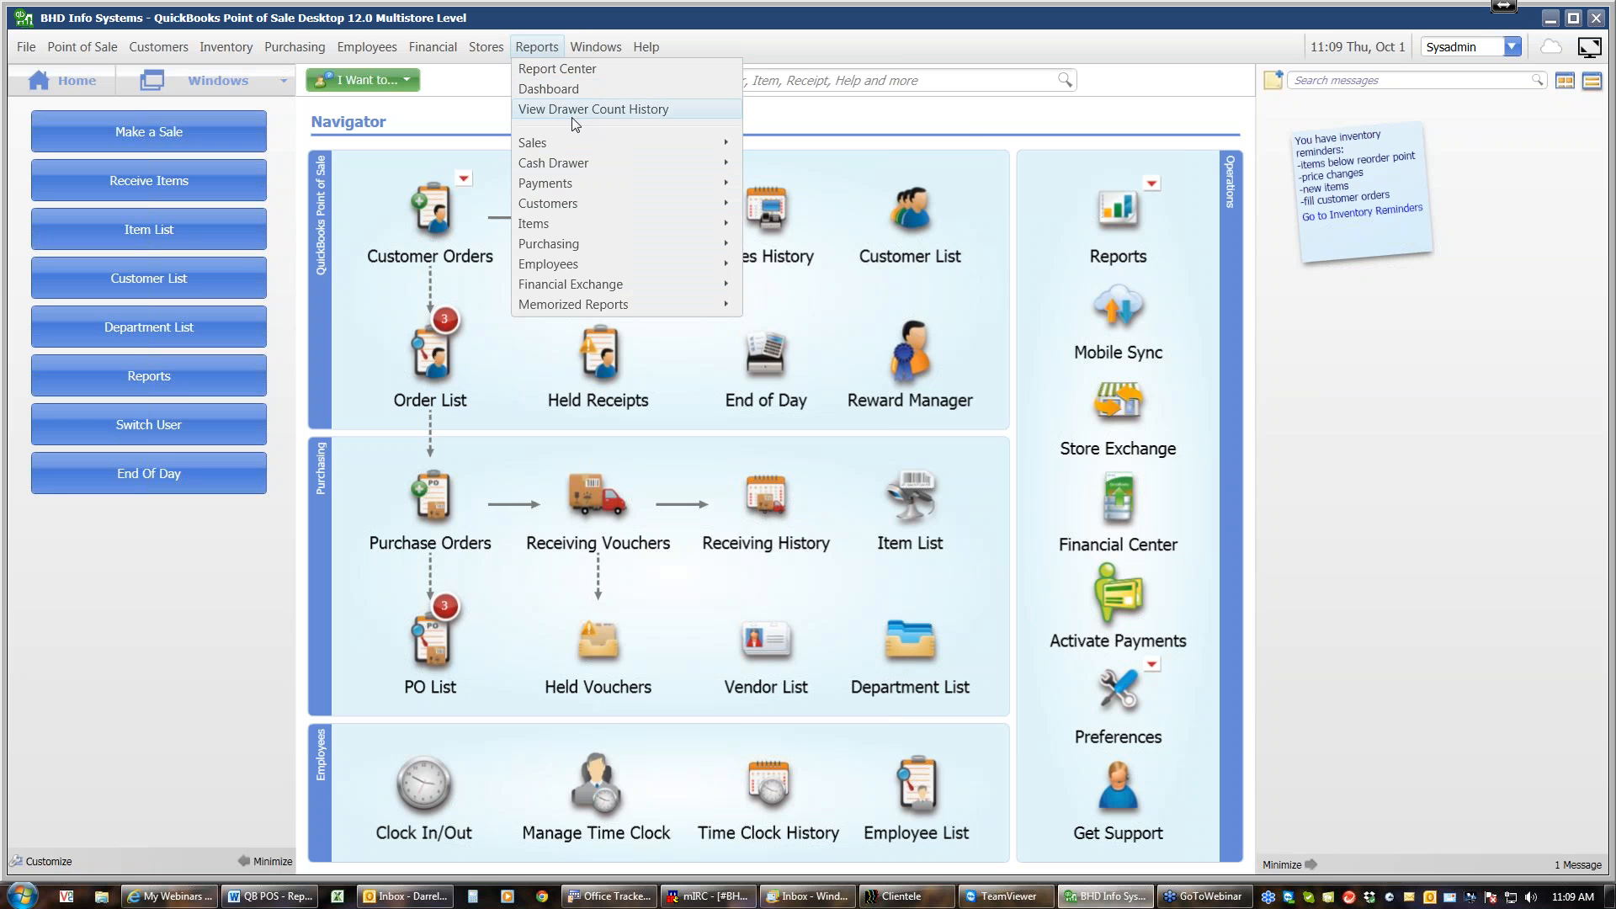
mouse_move(569, 139)
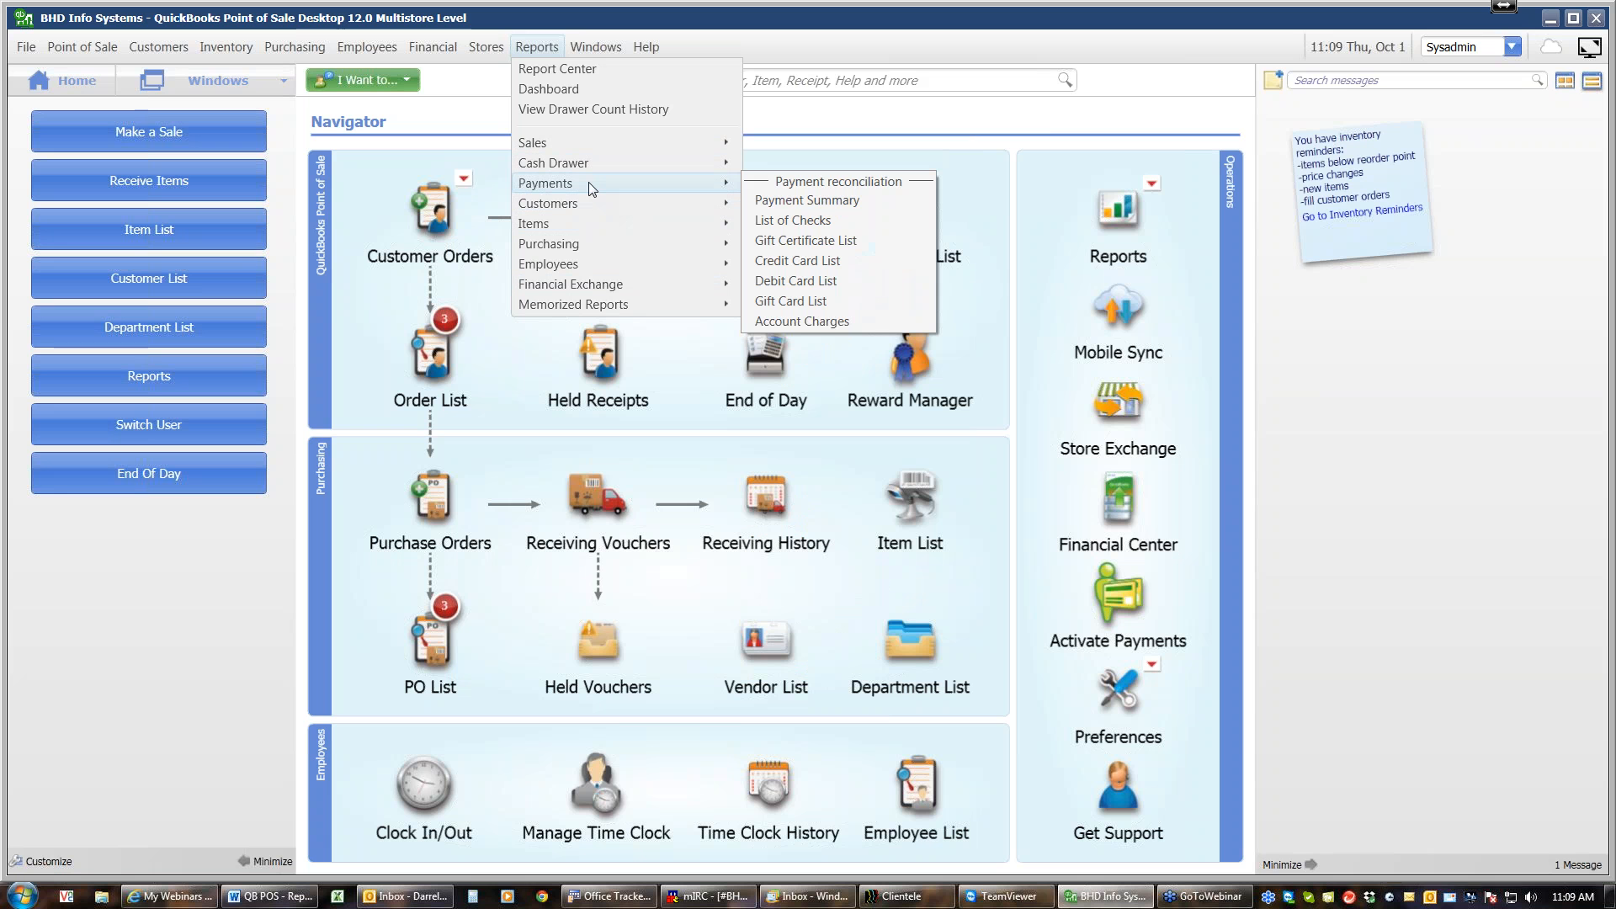
left_click(795, 202)
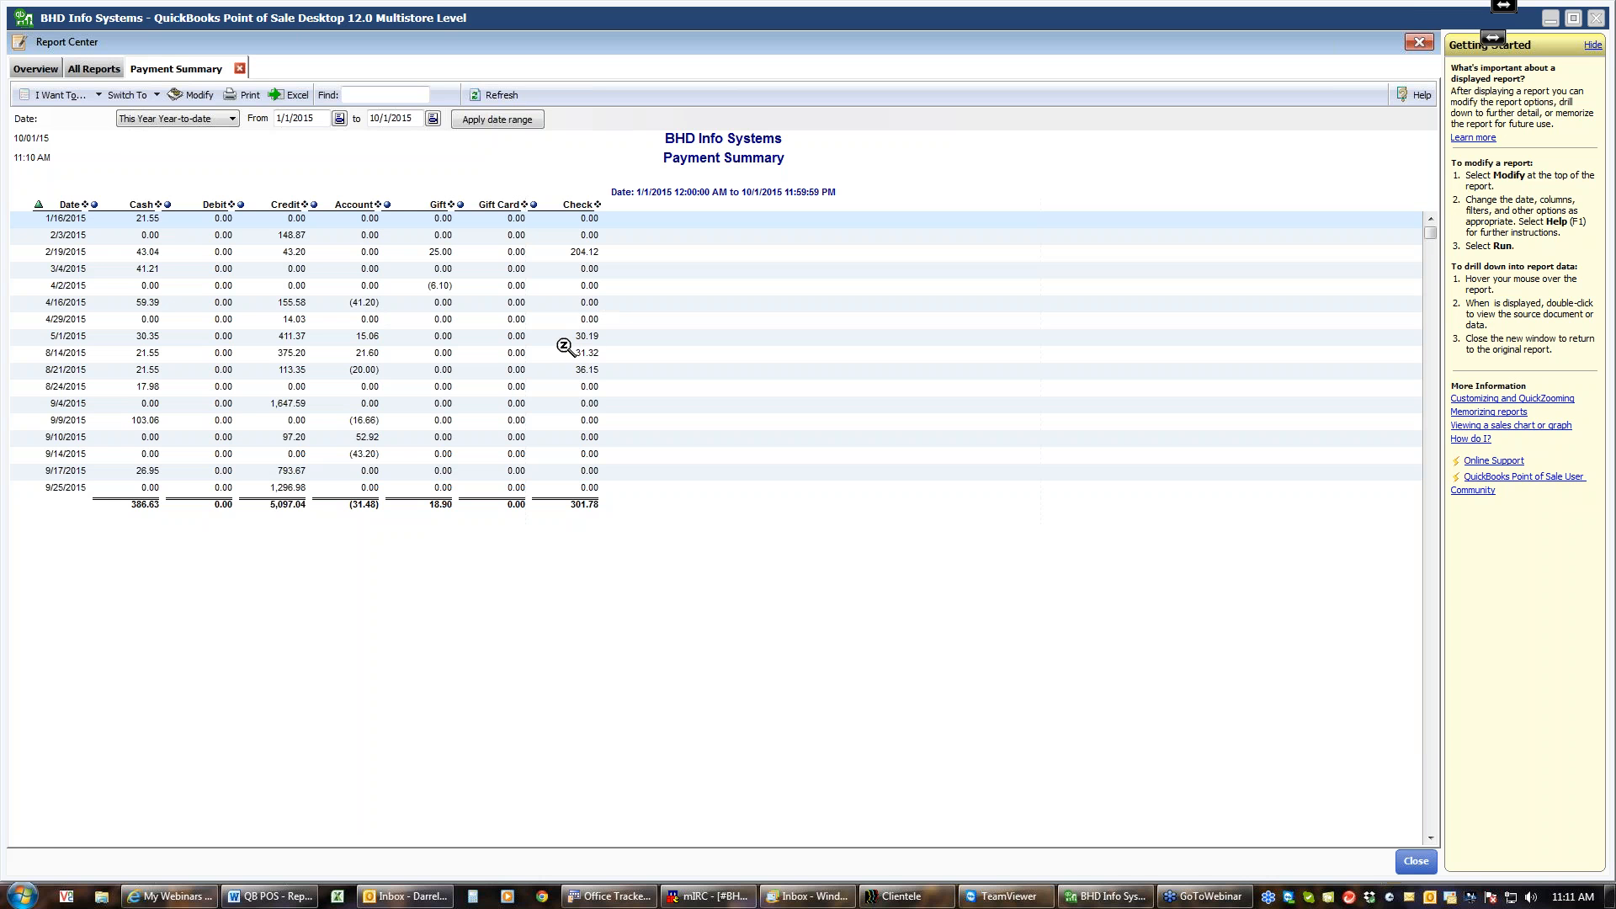
Drill down from the 5/1/2015 account payments to the sales detail and inspect the first receipt's items, collapsing them again
double_click(379, 336)
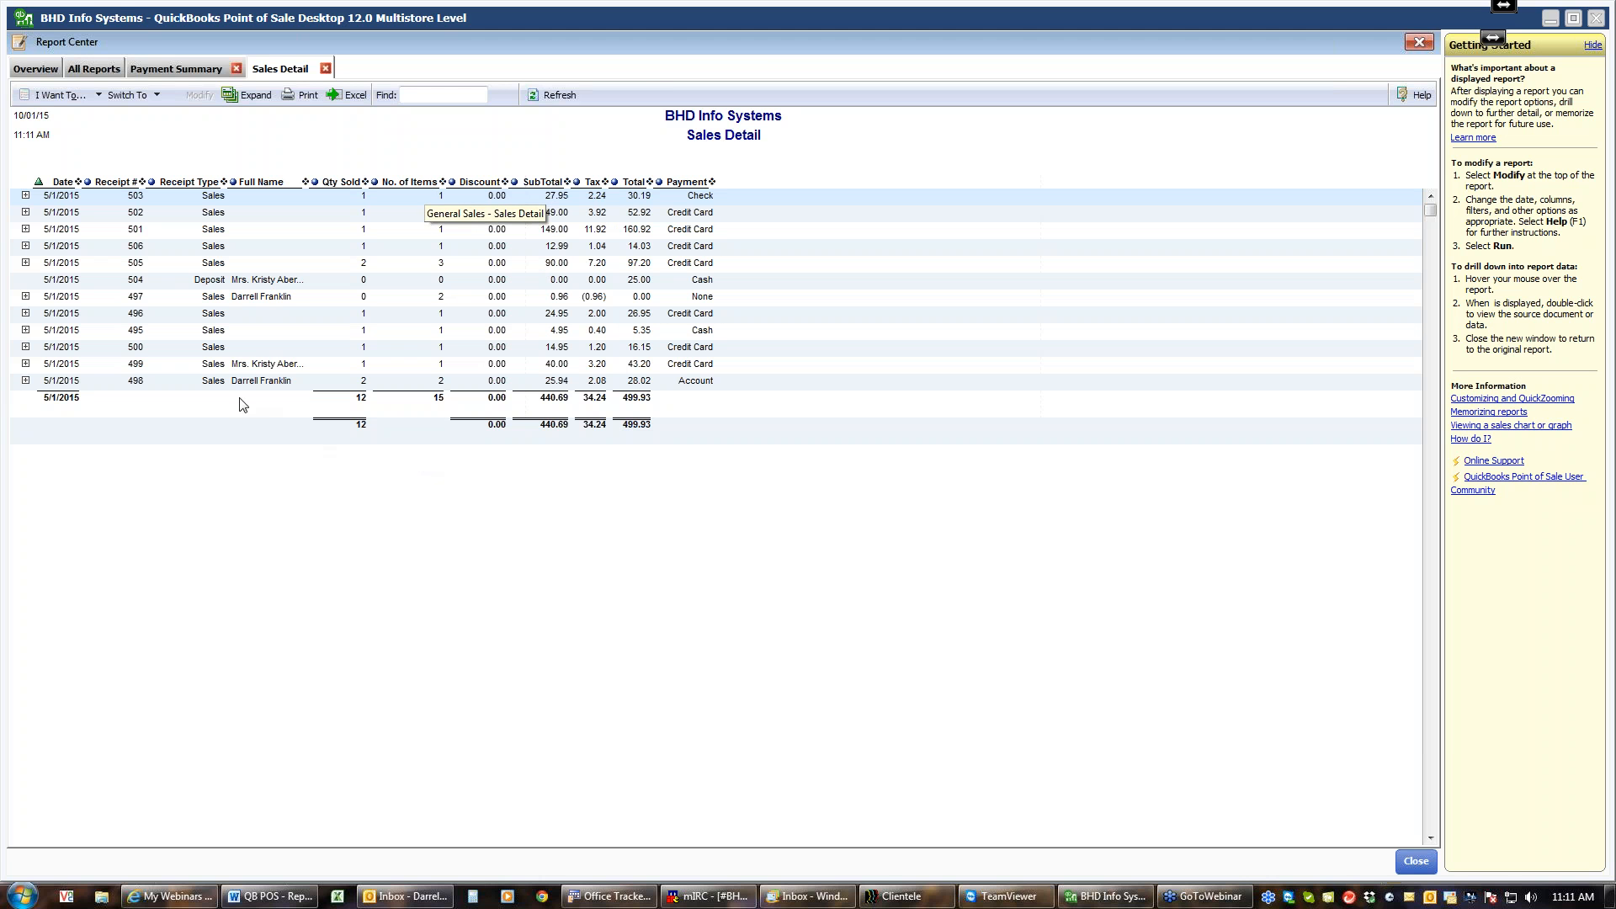
left_click(25, 196)
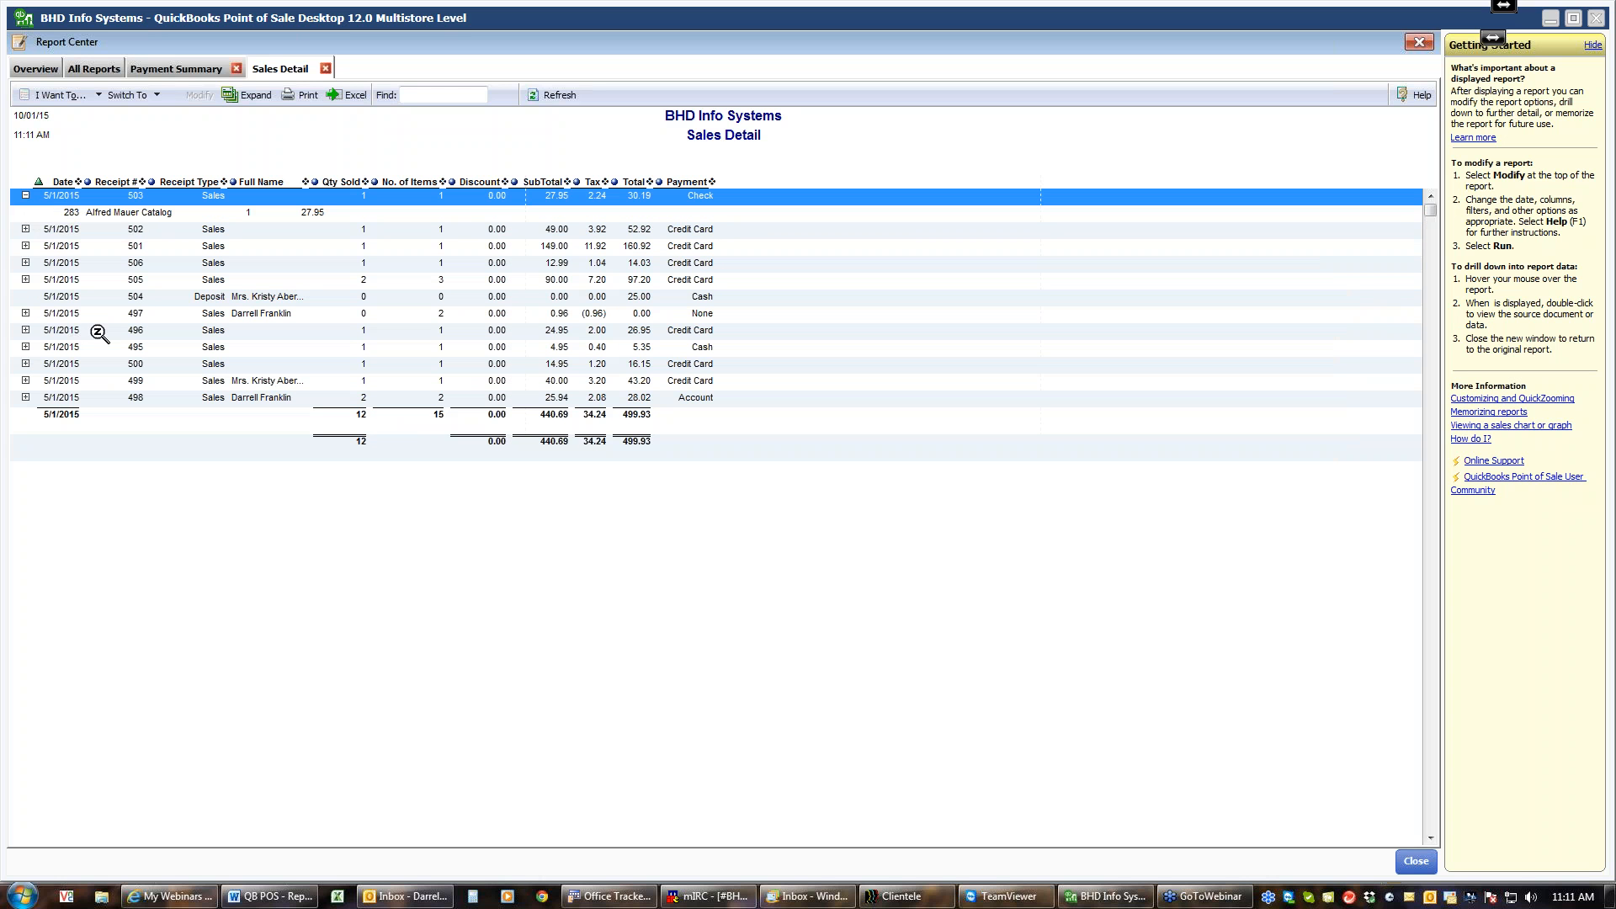
left_click(25, 196)
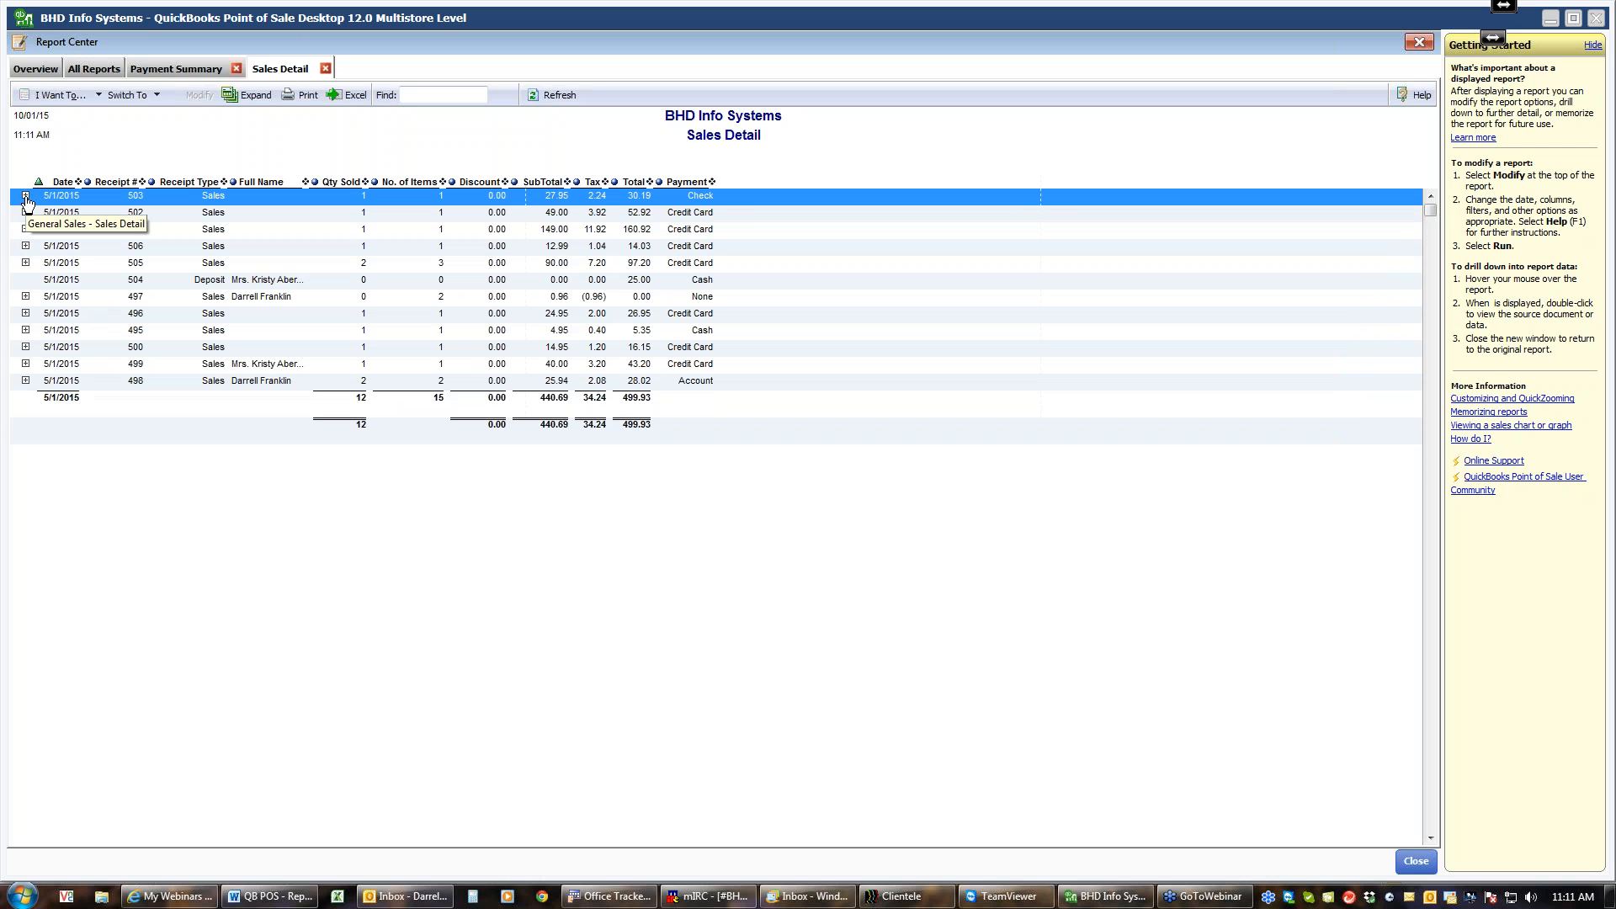
Expand and collapse the item details of all receipts, and close the Sales Detail and Payment Summary reports
left_click(250, 96)
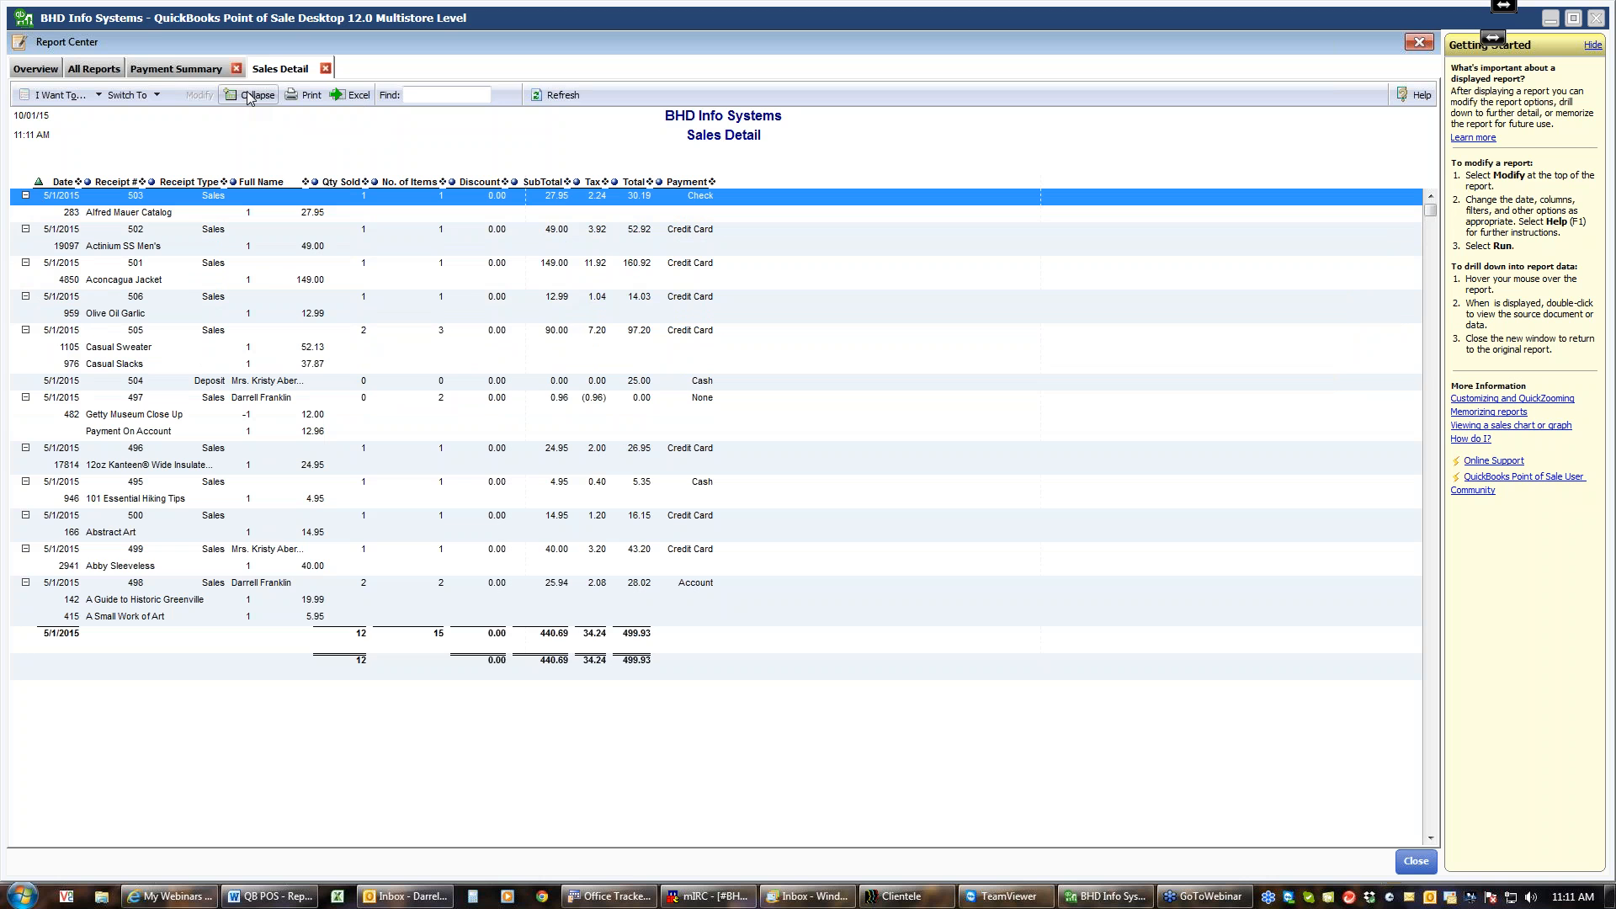
left_click(250, 96)
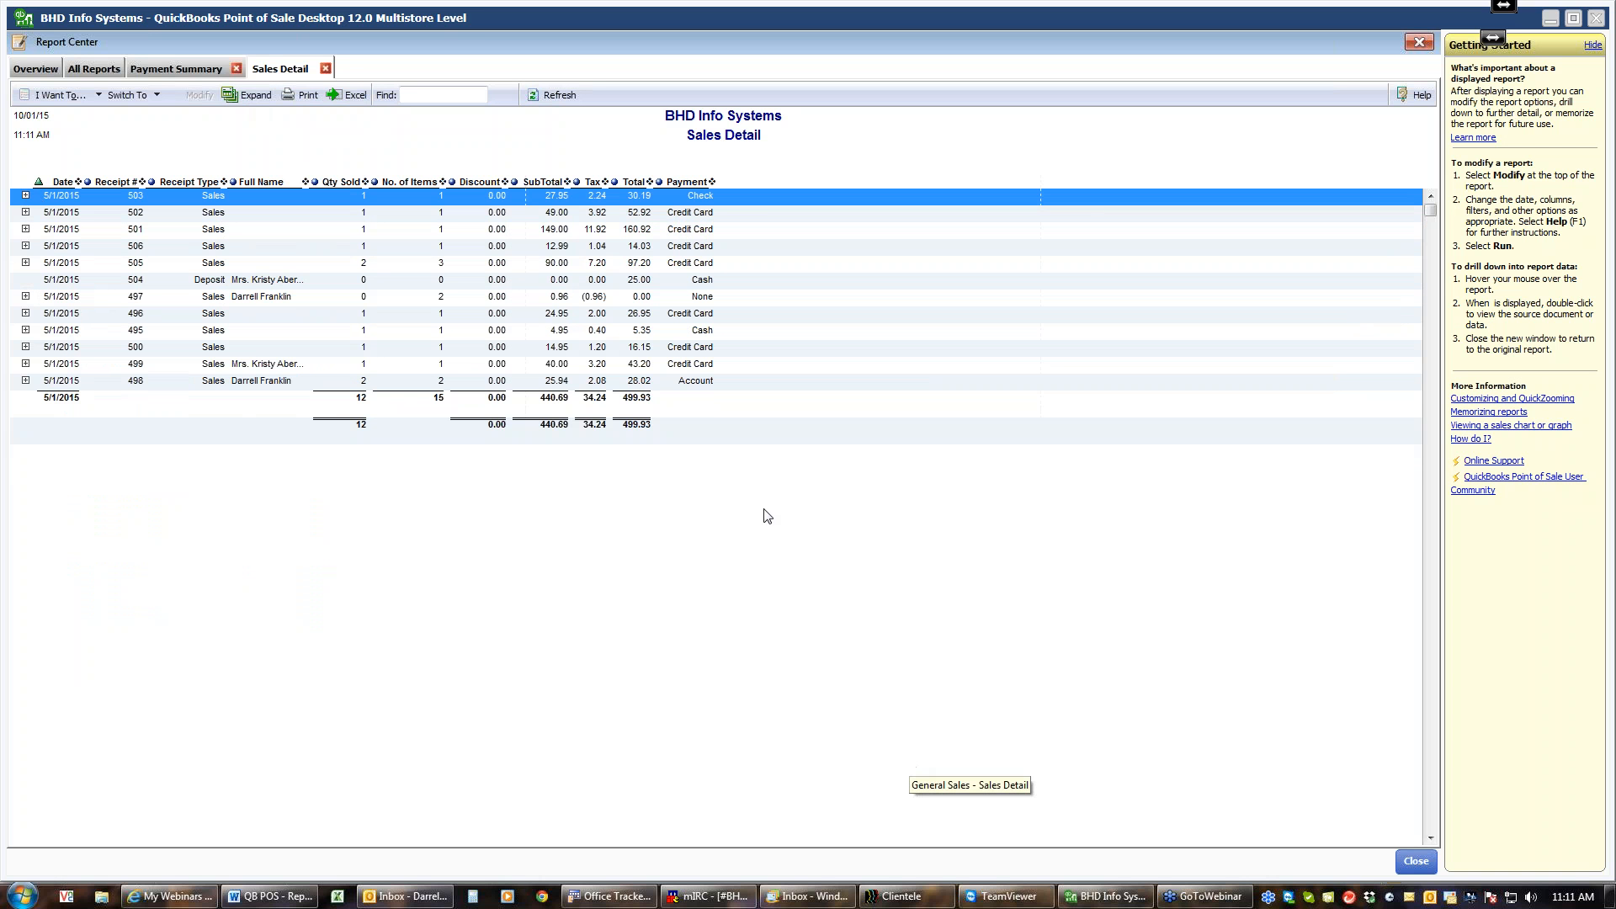
left_click(326, 69)
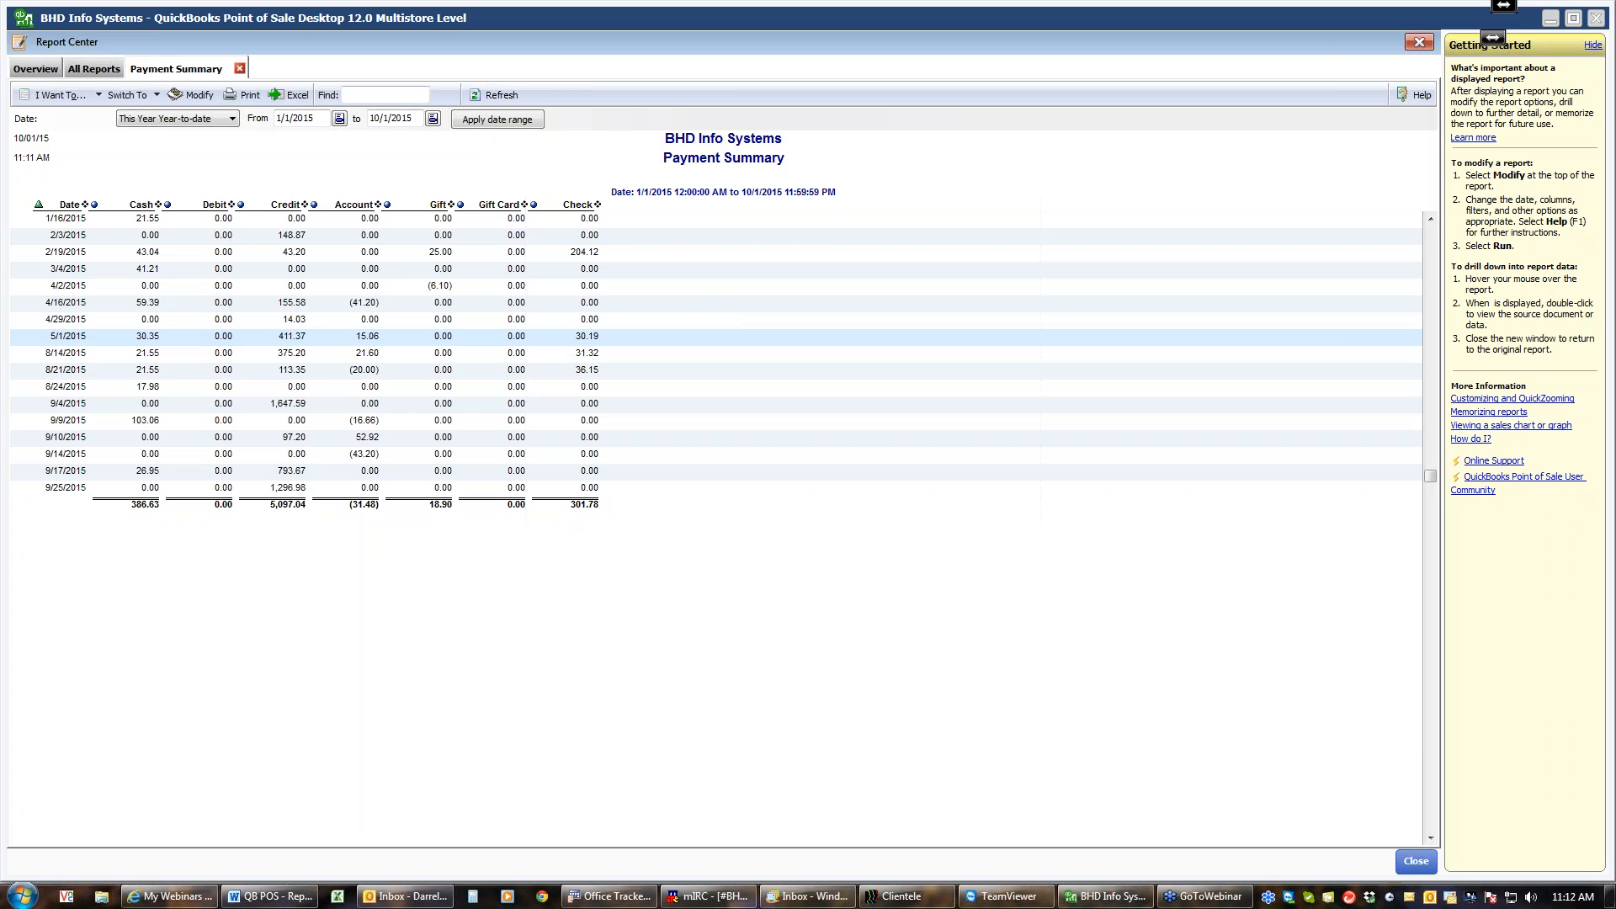
left_click(240, 68)
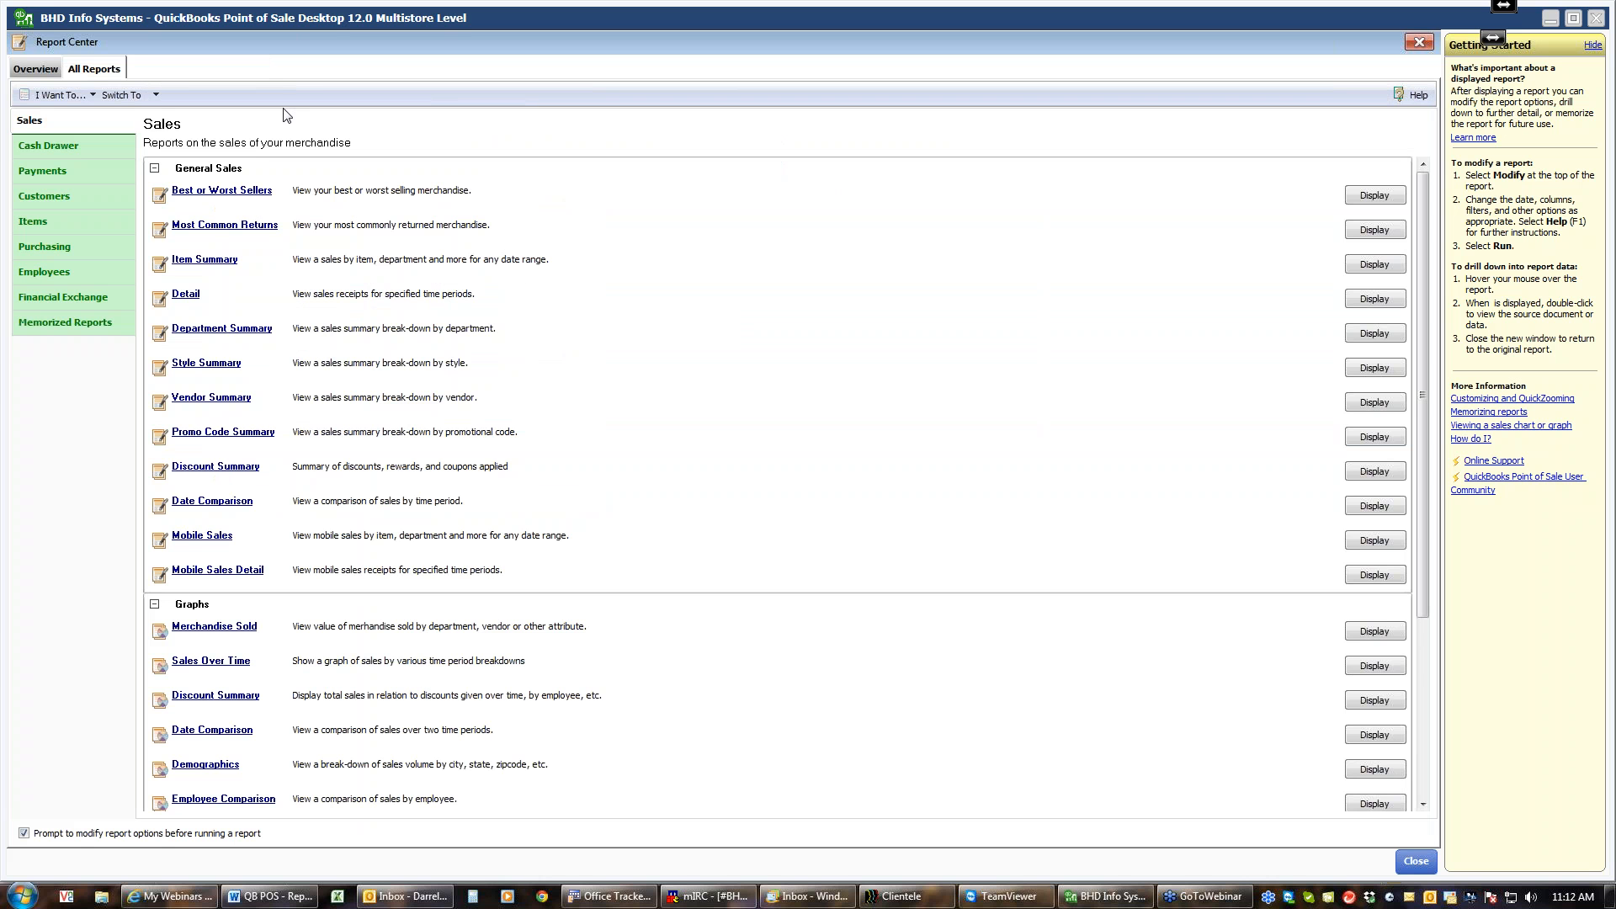
Run the Gift Certificate List payment report for This Year Year-to-date
left_click(74, 177)
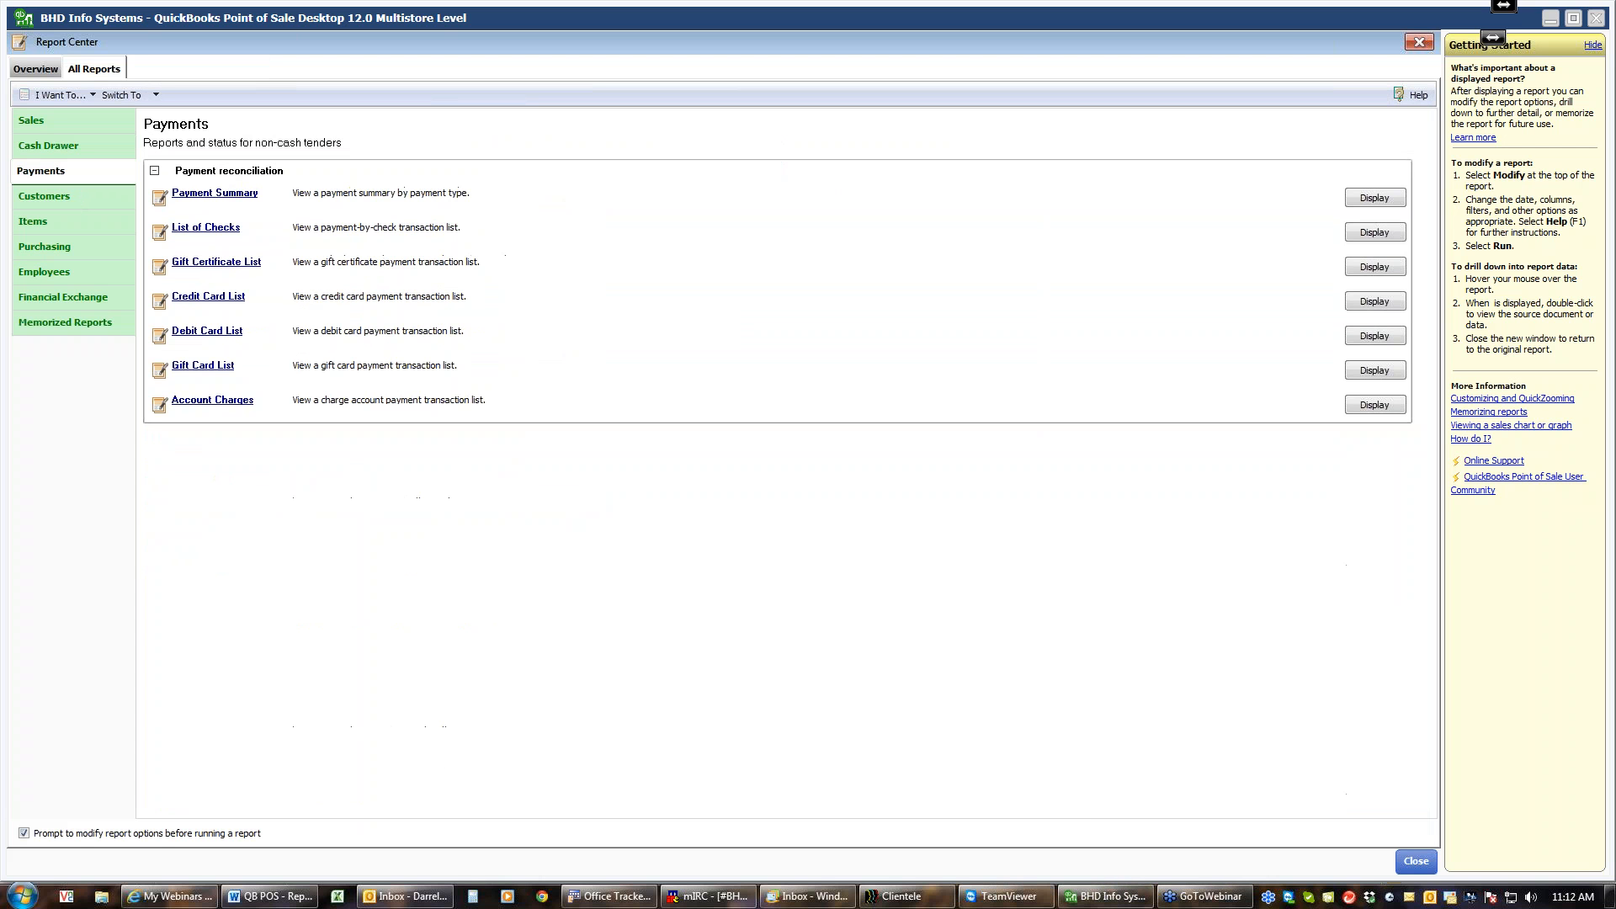
left_click(224, 262)
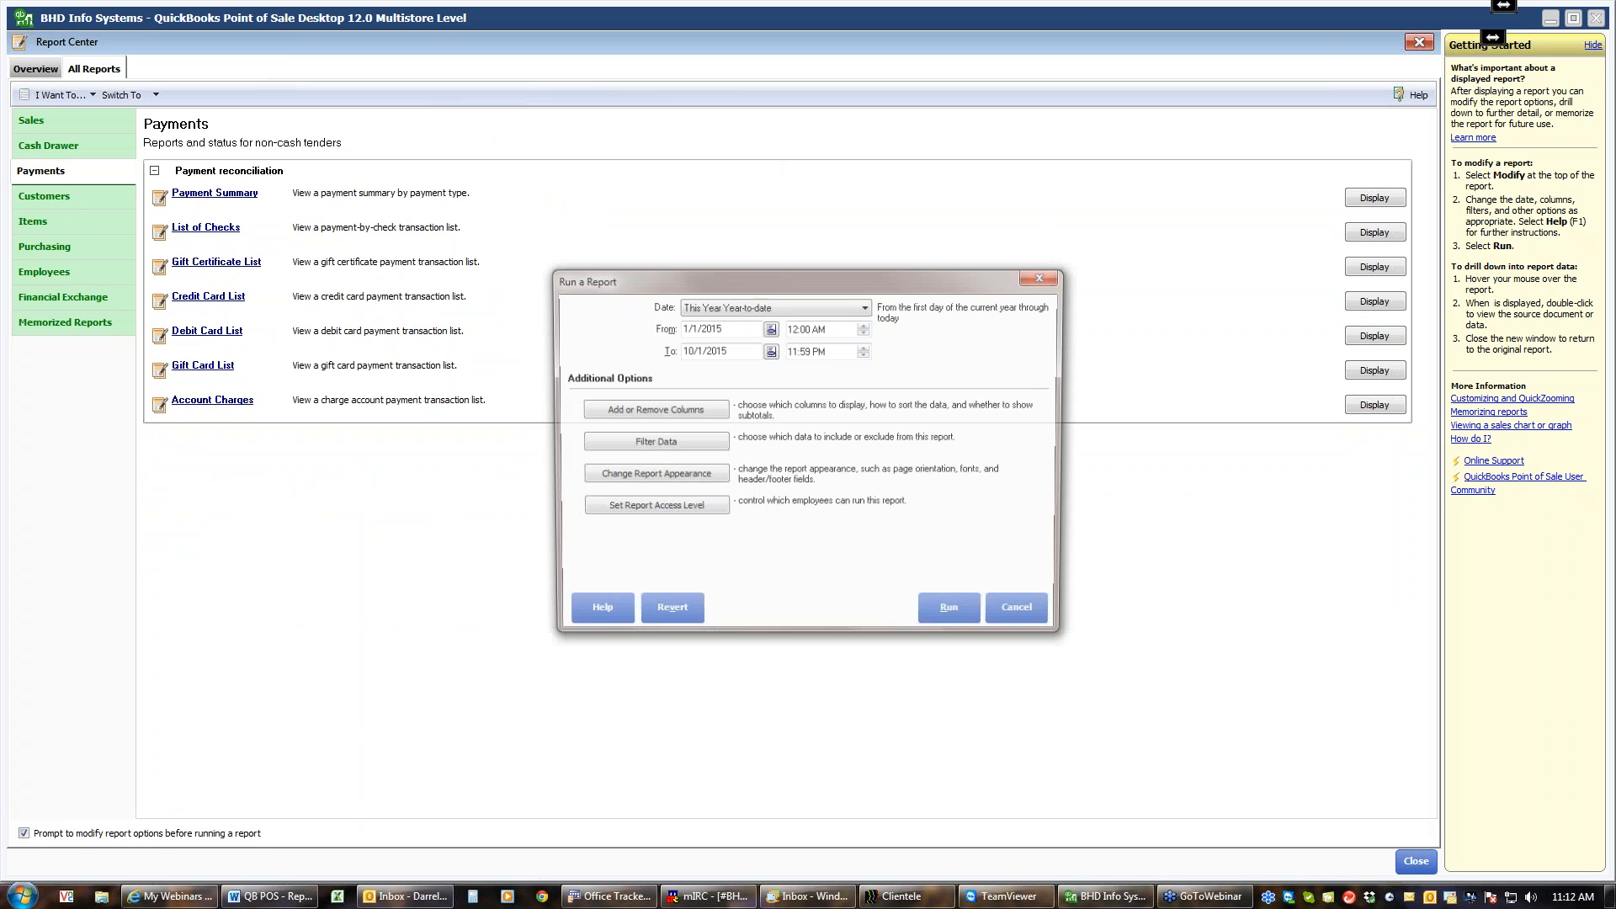
left_click(950, 626)
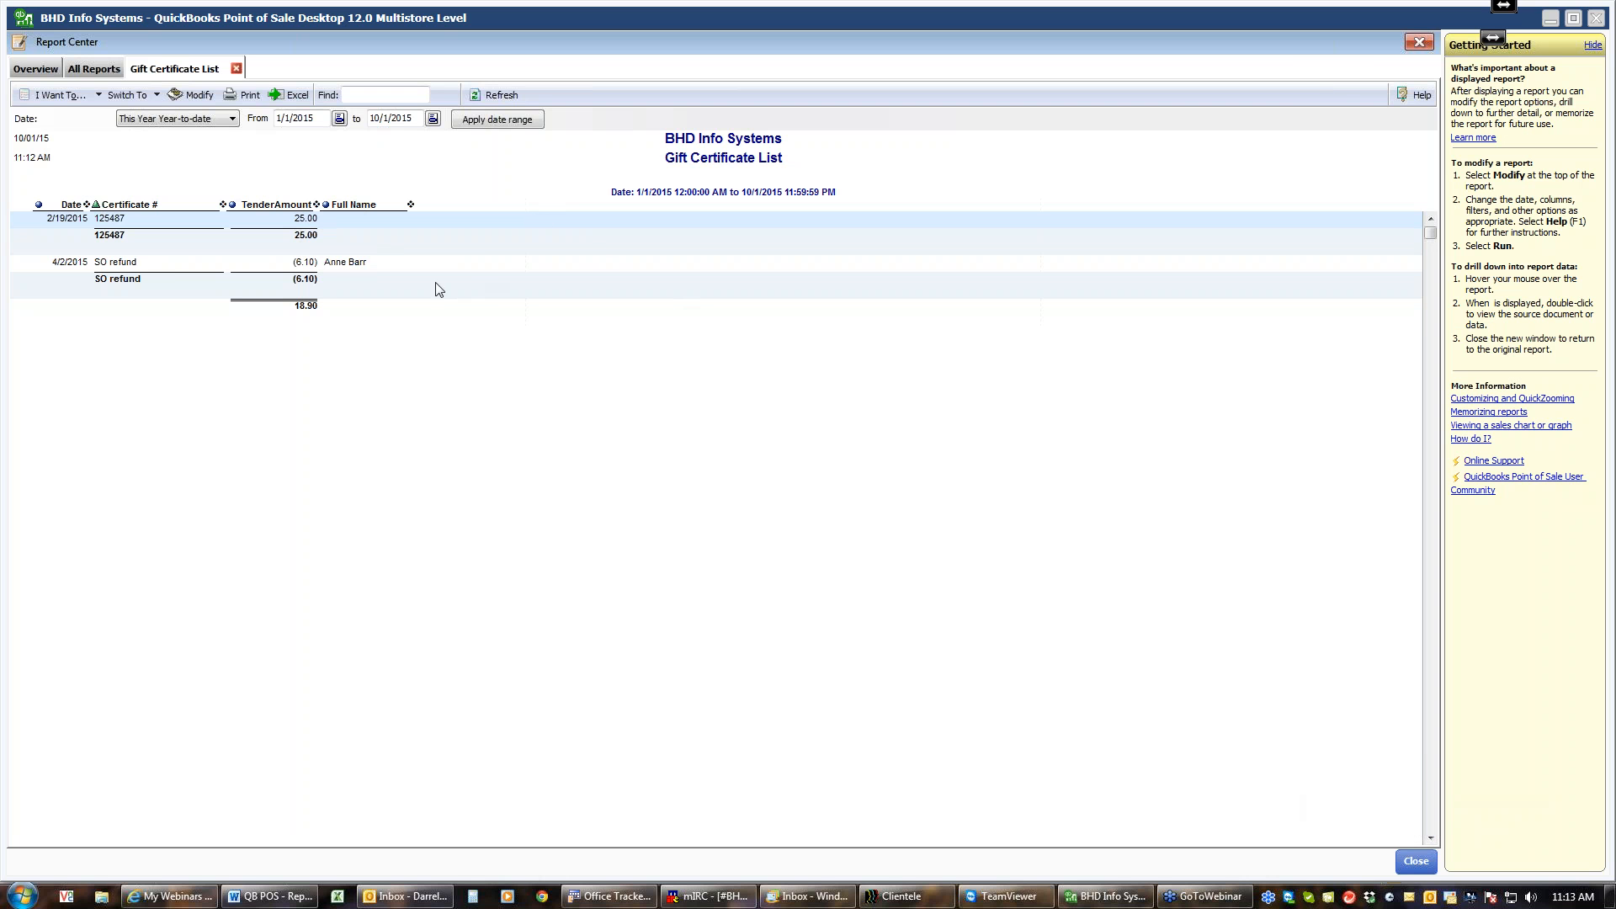
Revert the Gift Certificate List to its default settings and apply the This Year Year-to-date date range
left_click(203, 98)
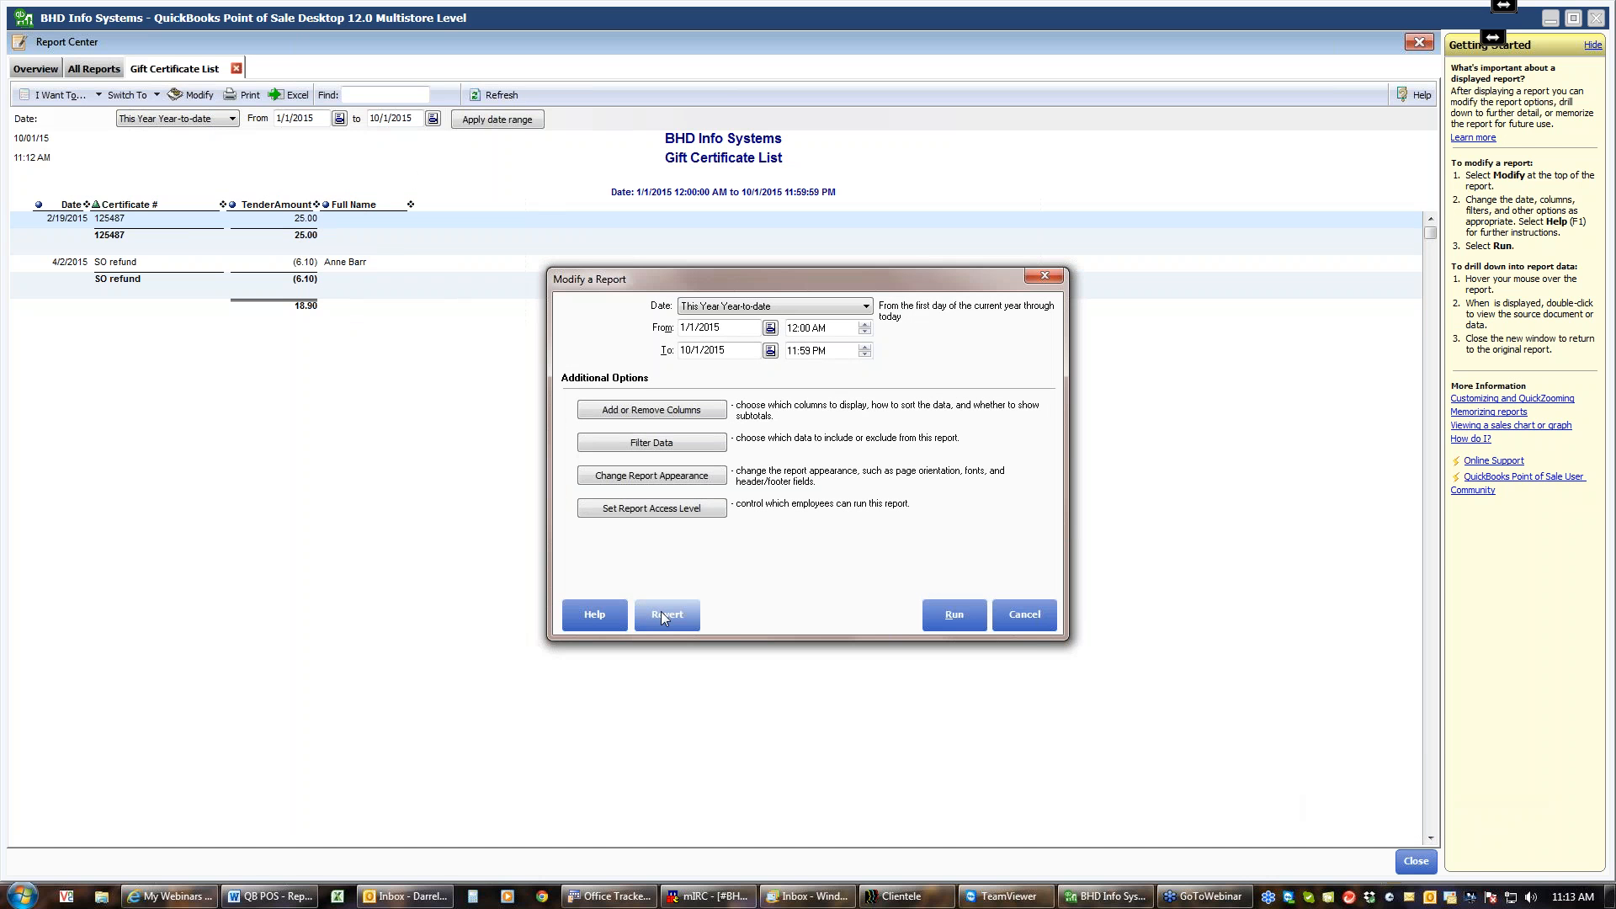
left_click(663, 616)
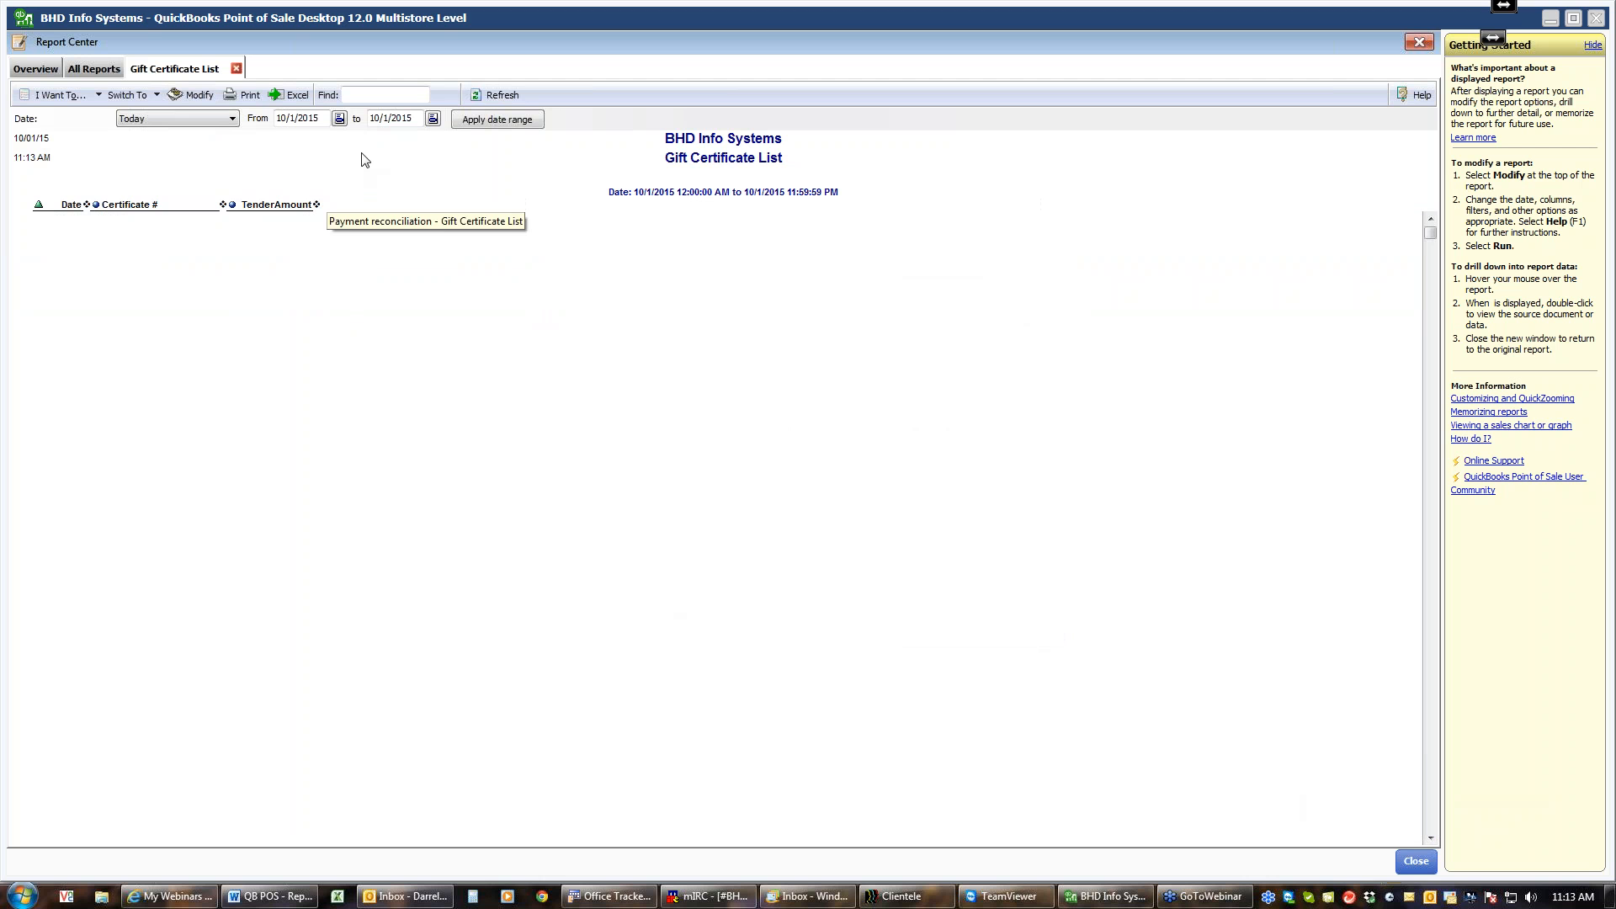
left_click(232, 120)
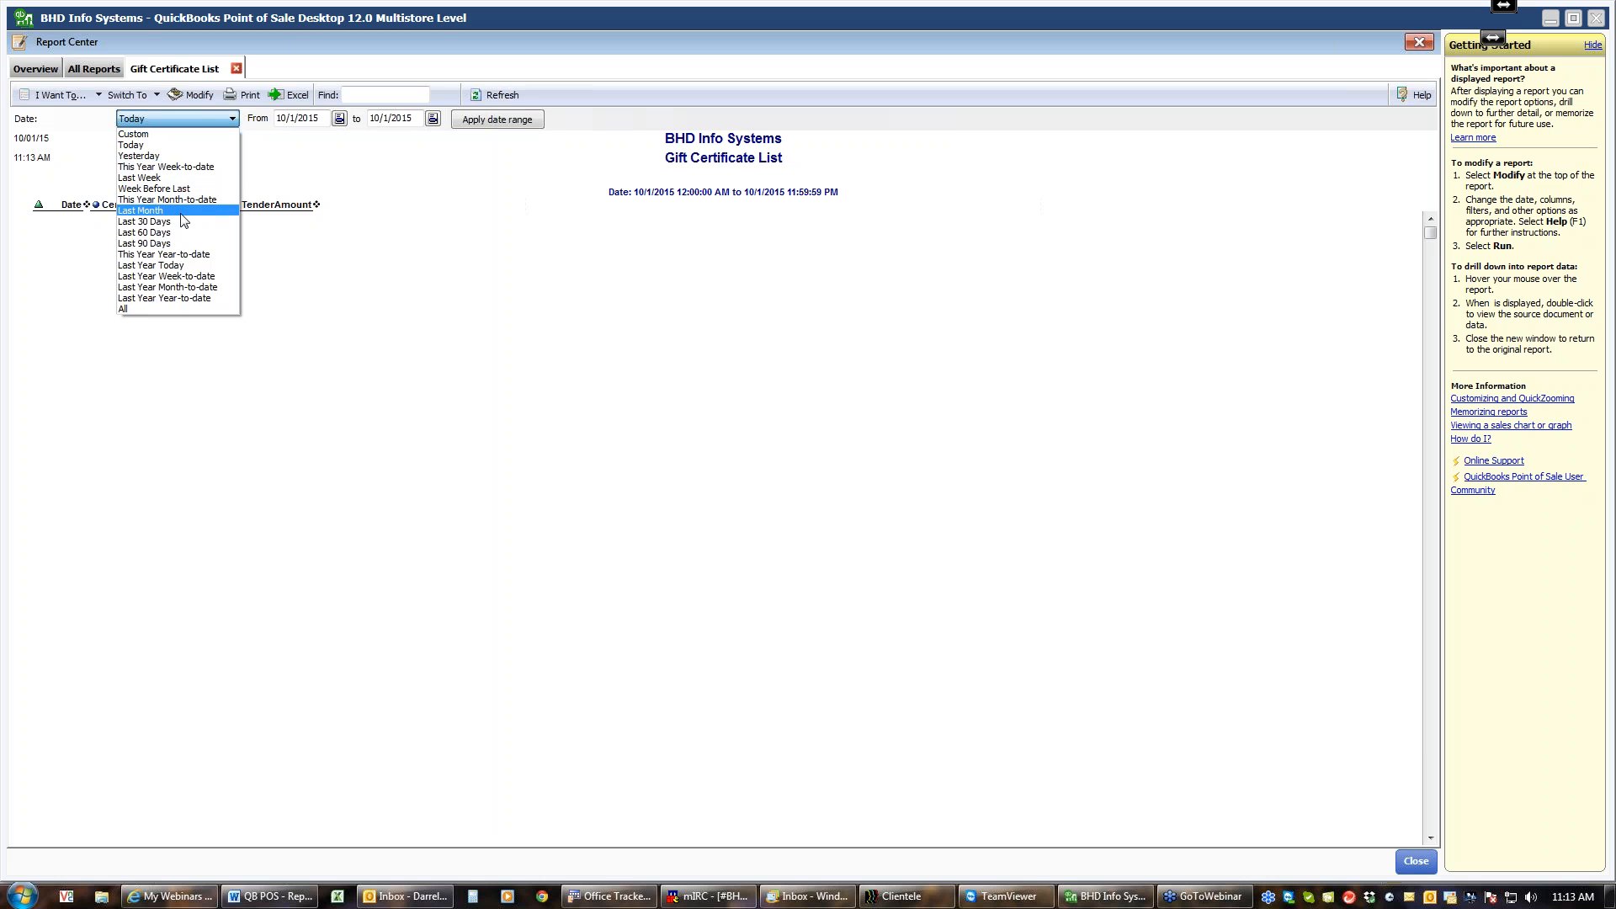
left_click(174, 255)
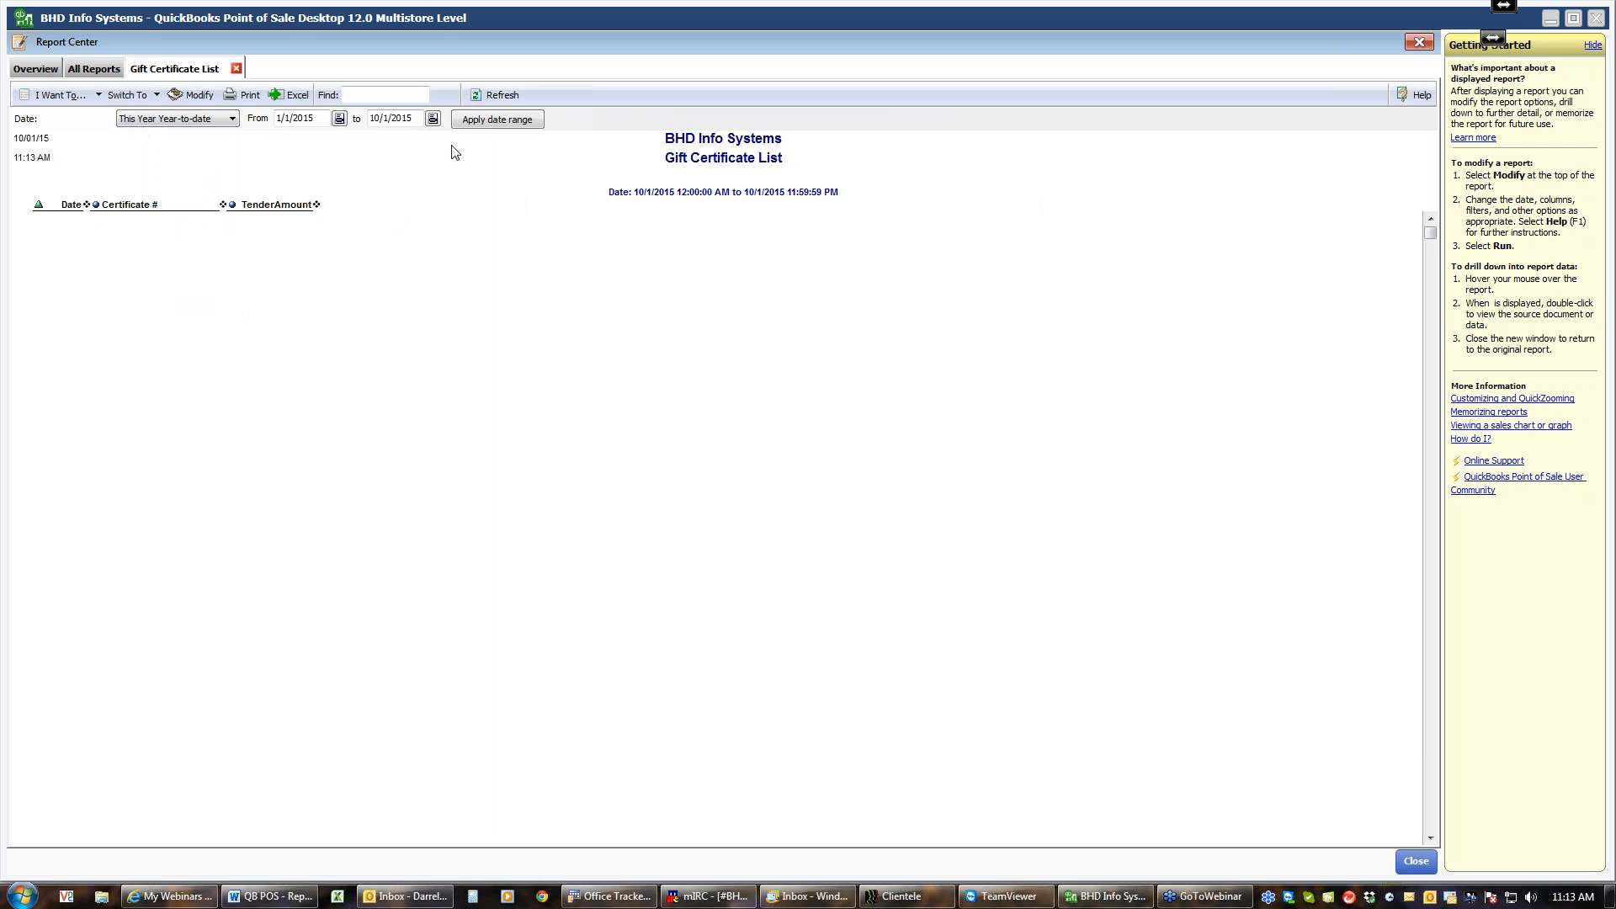
left_click(475, 124)
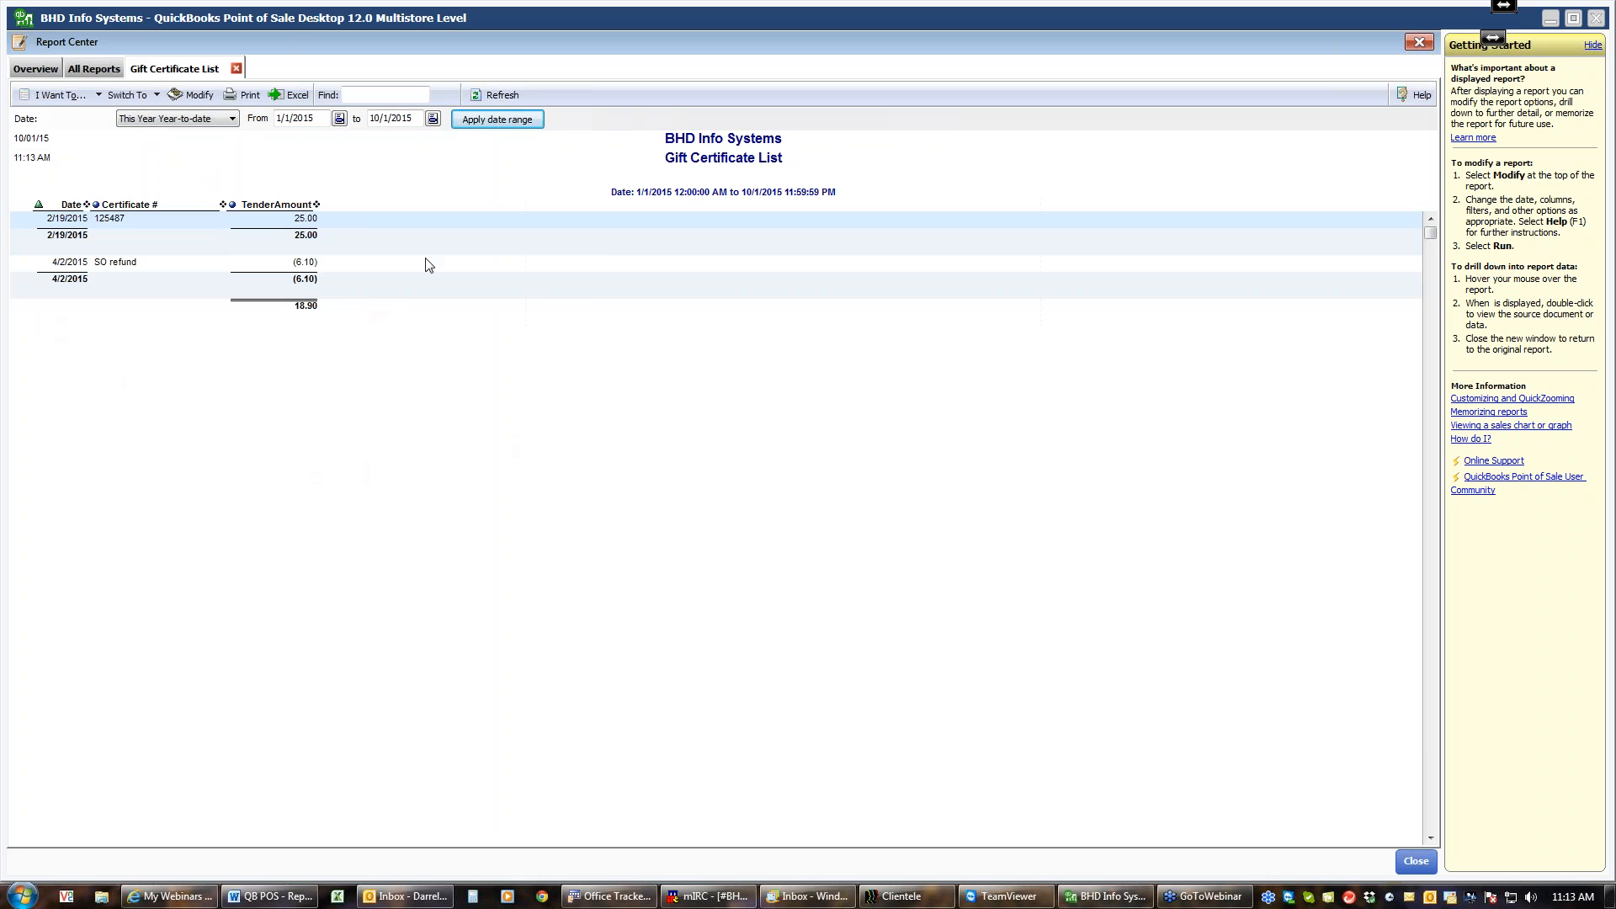
Sort the Gift Certificate List by Certificate # and add the Full Name column to it
left_click(97, 206)
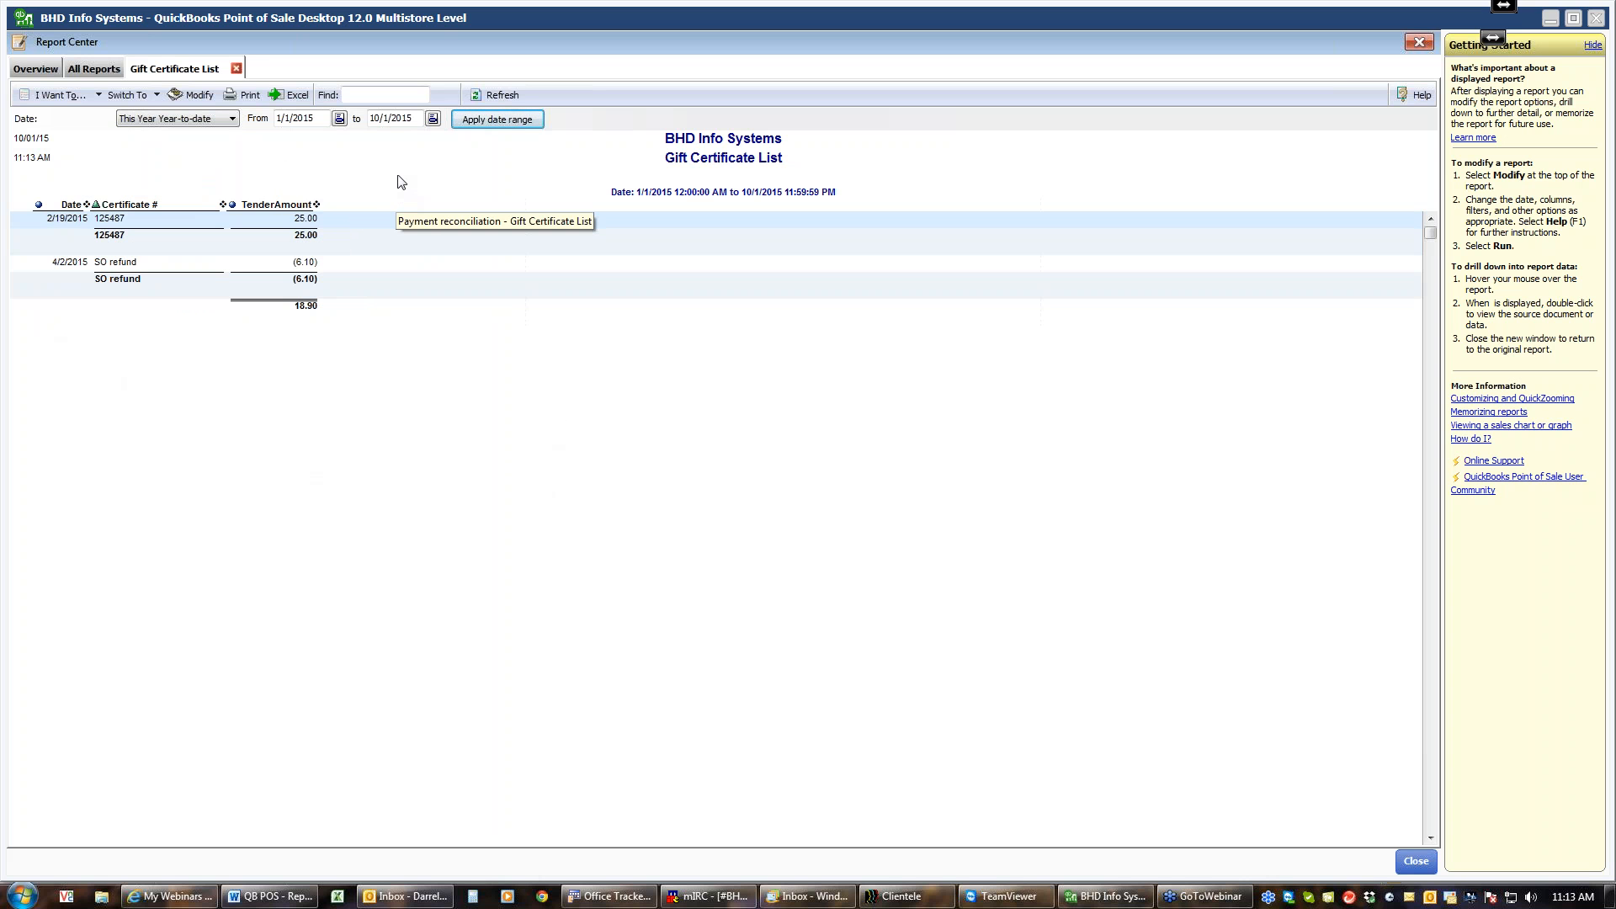
left_click(195, 95)
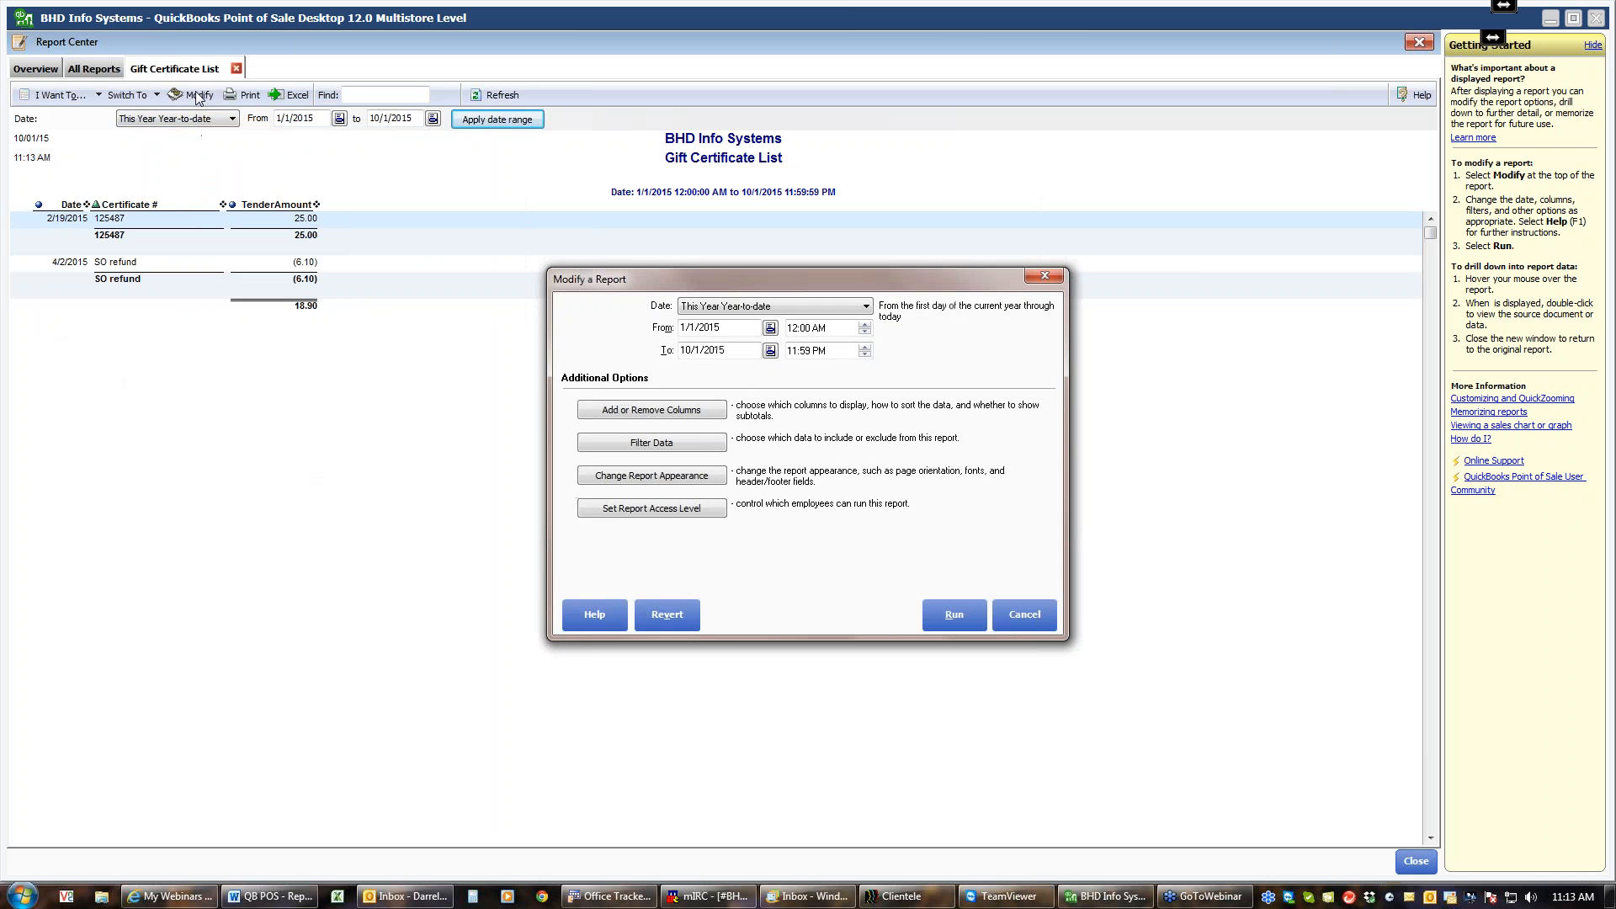
left_click(654, 410)
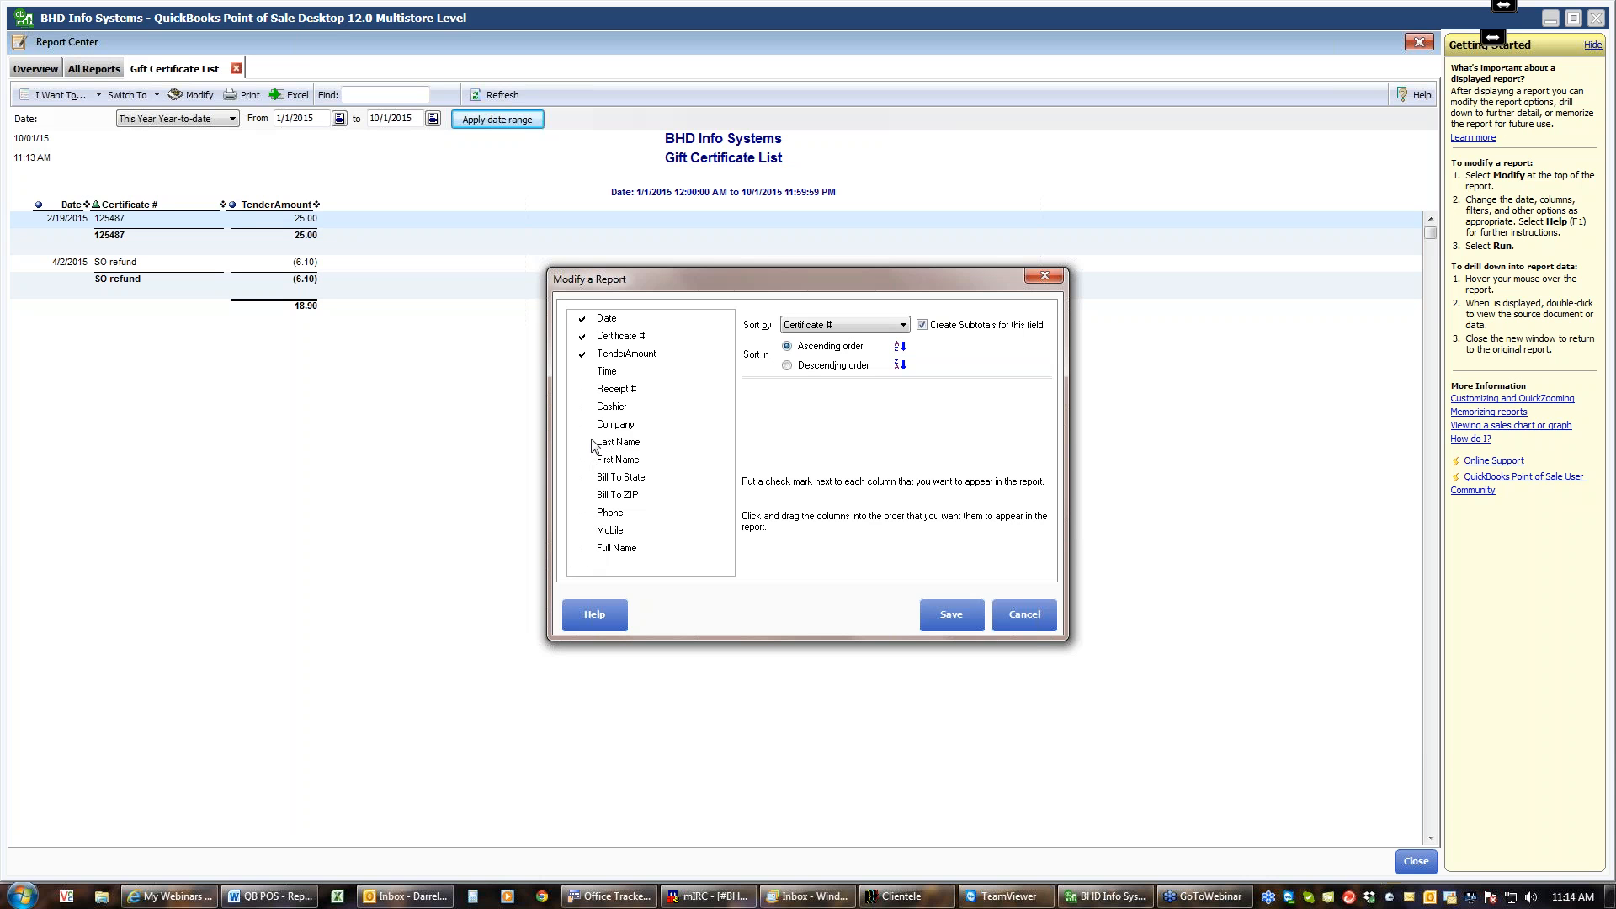
left_click(584, 552)
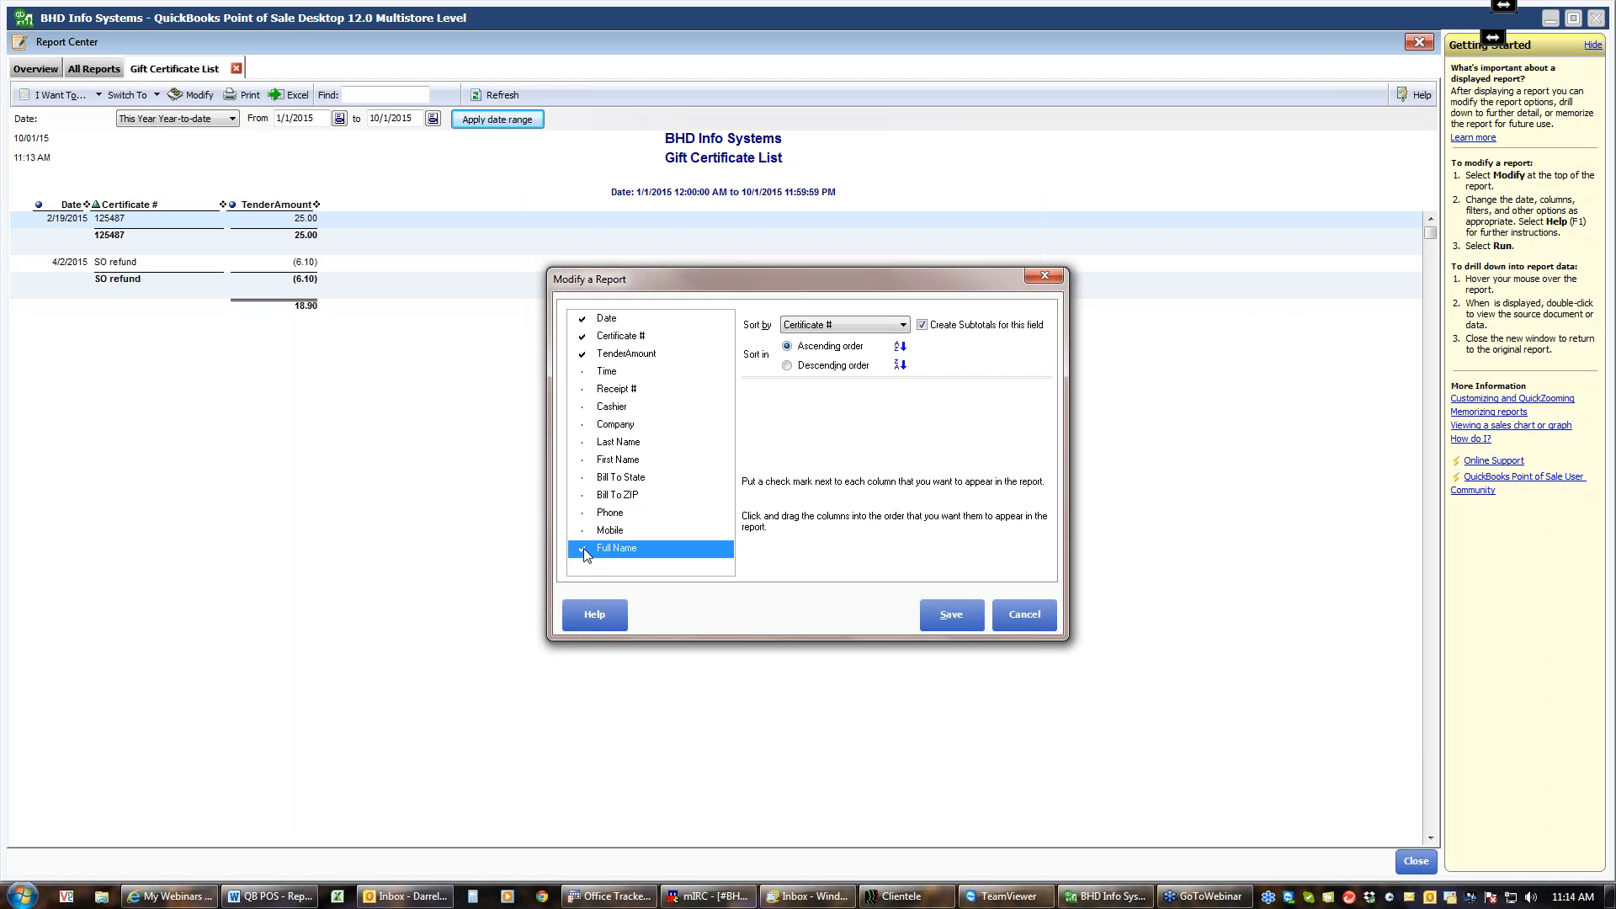
left_click(949, 617)
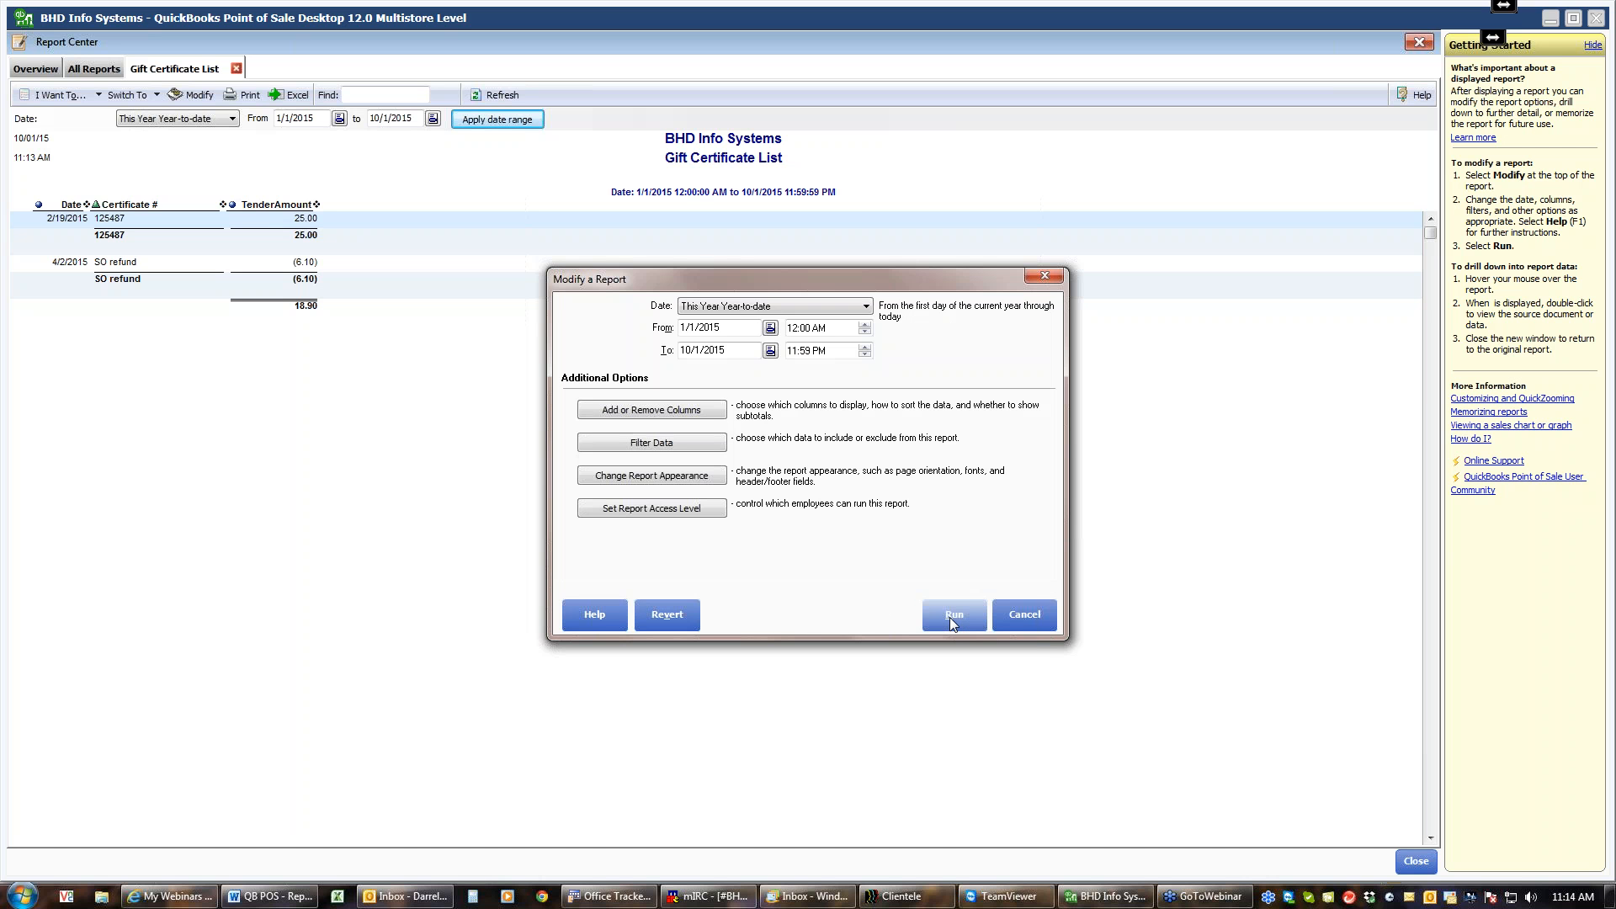
left_click(956, 616)
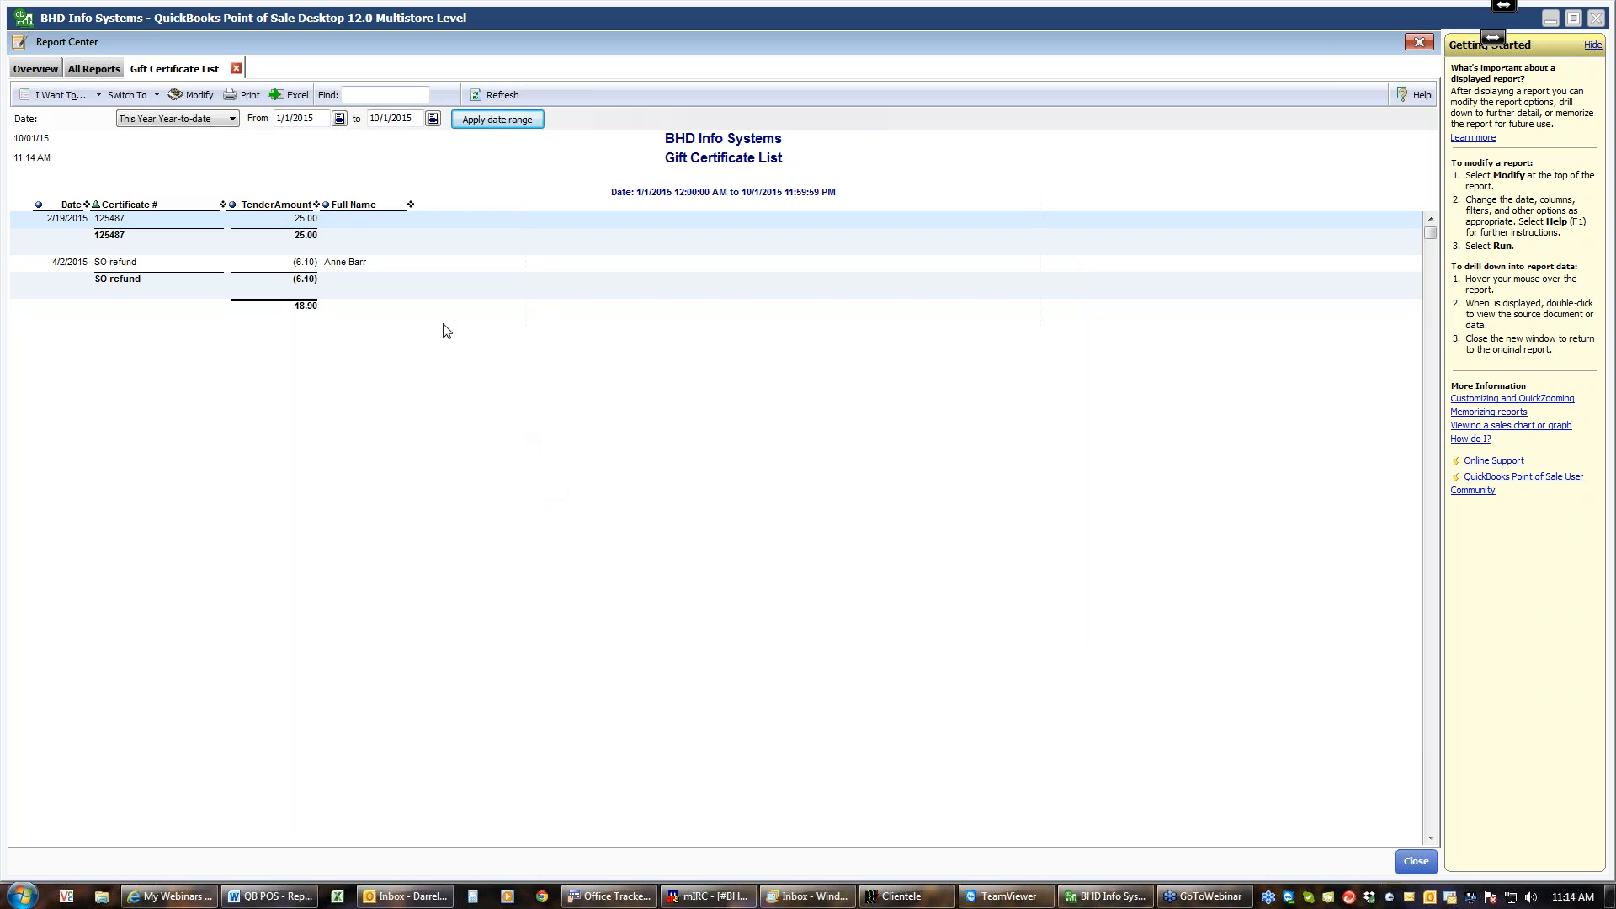
Add the Receipt # column to the Gift Certificate List and widen it slightly
left_click(193, 95)
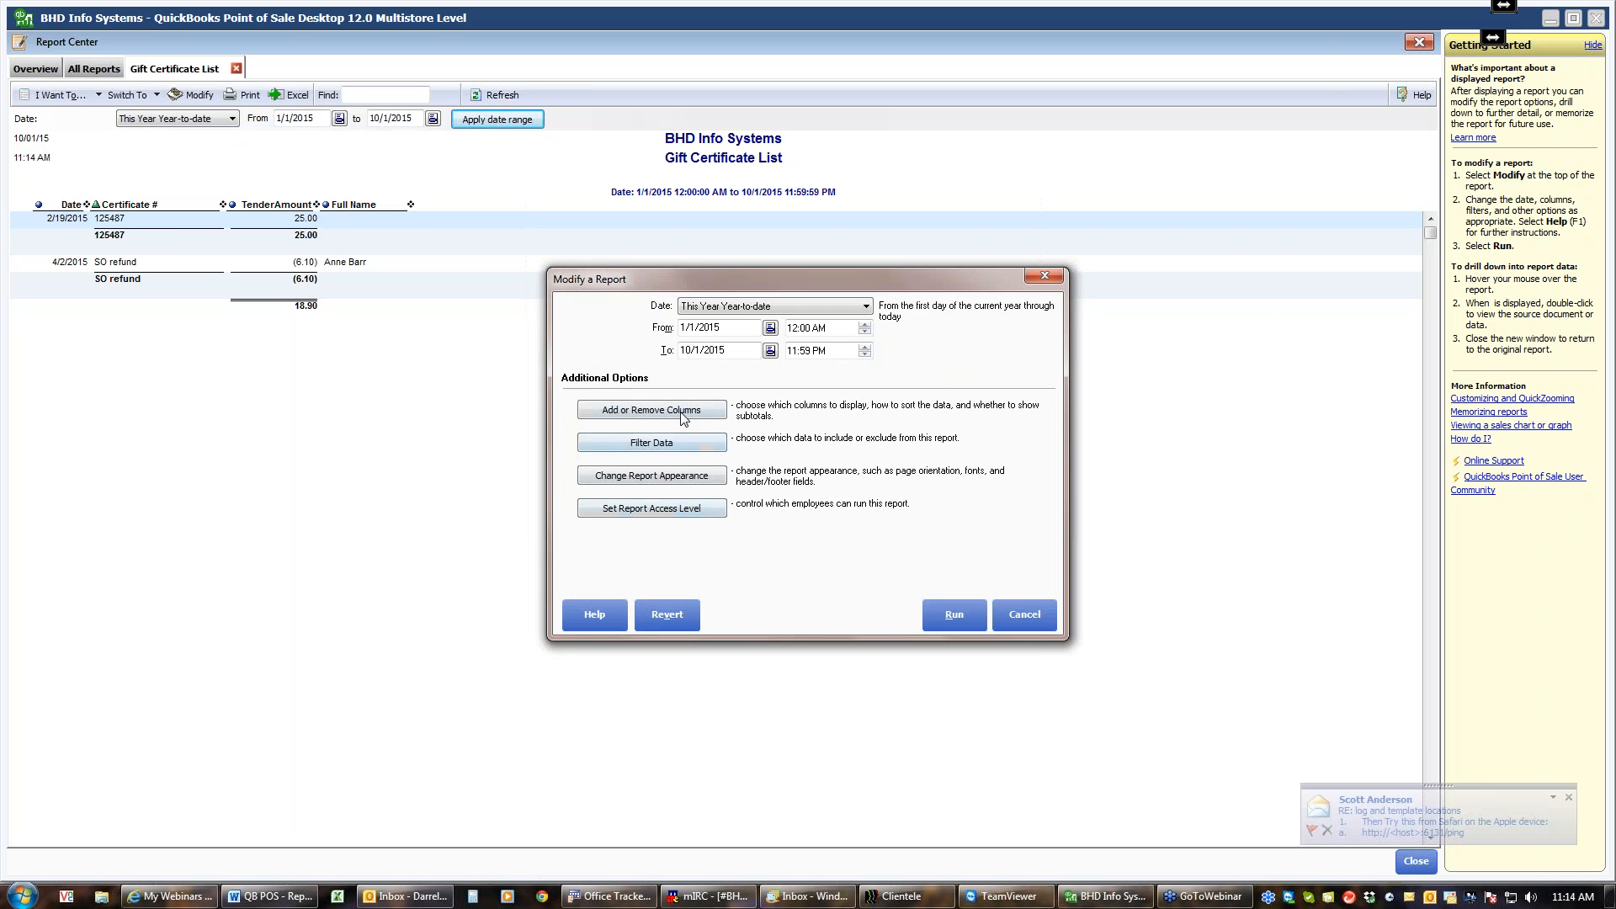
left_click(684, 412)
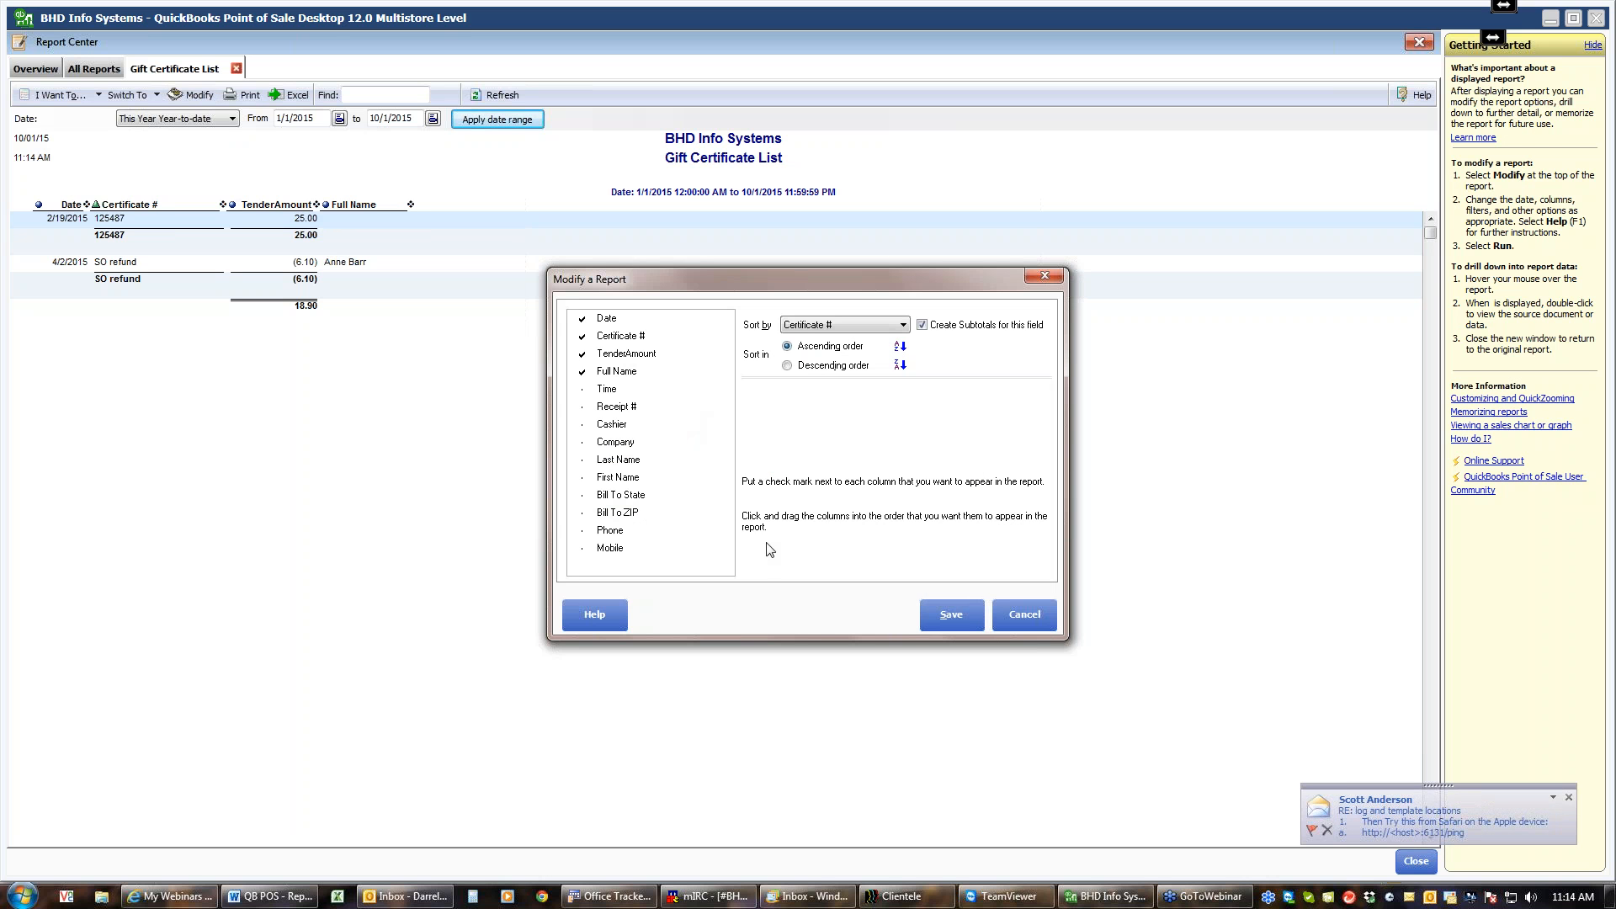
left_click(583, 410)
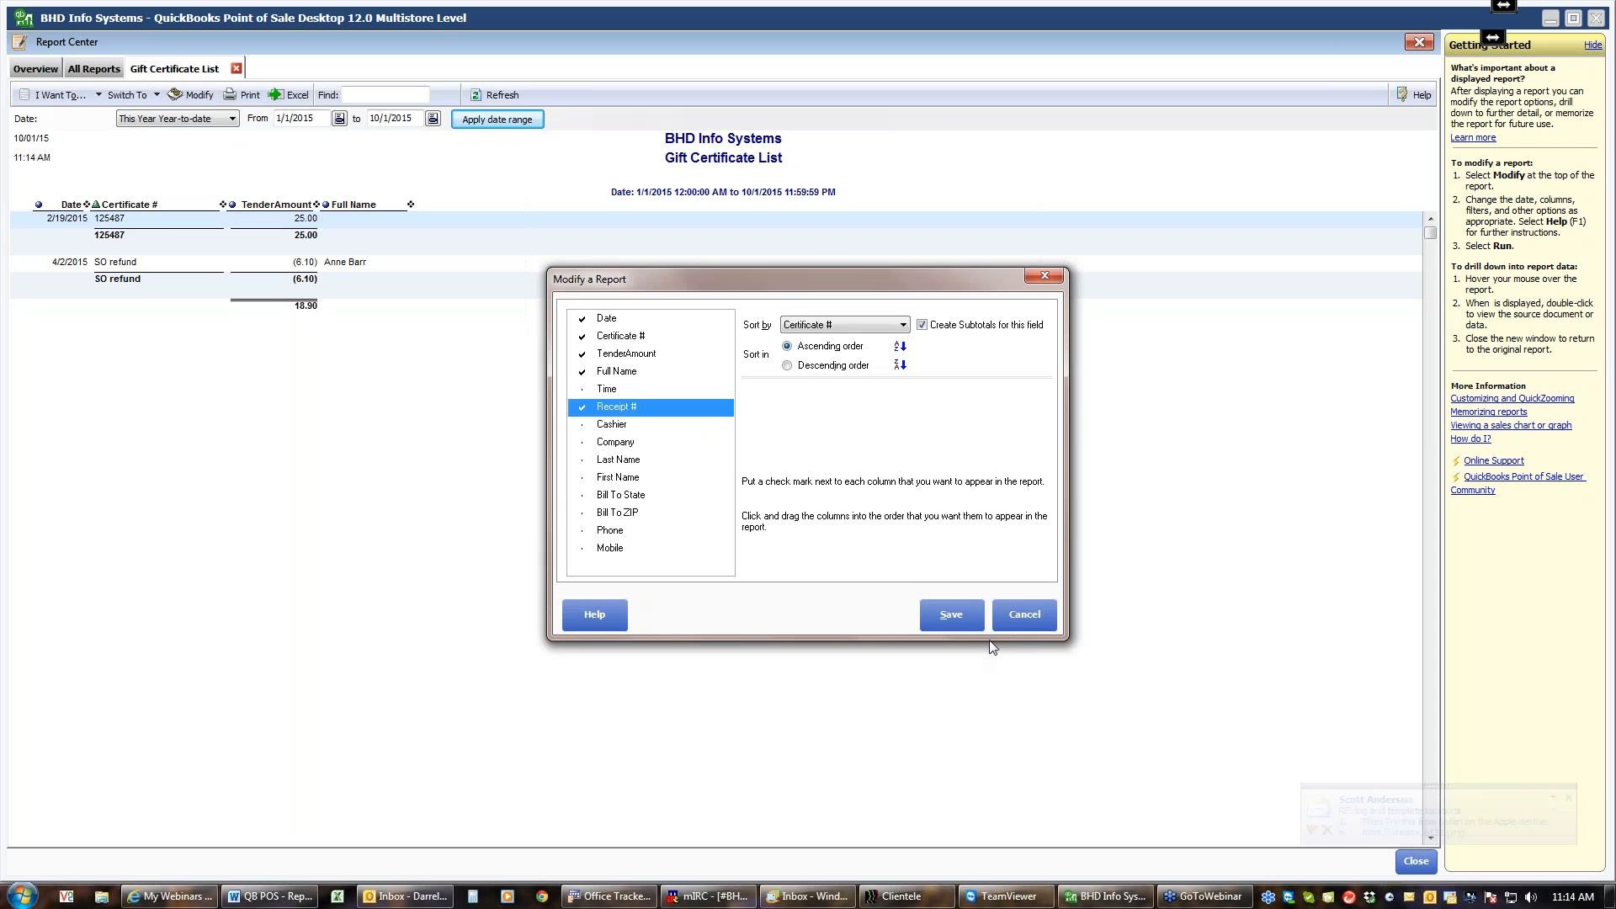
left_click(951, 615)
left_click(956, 615)
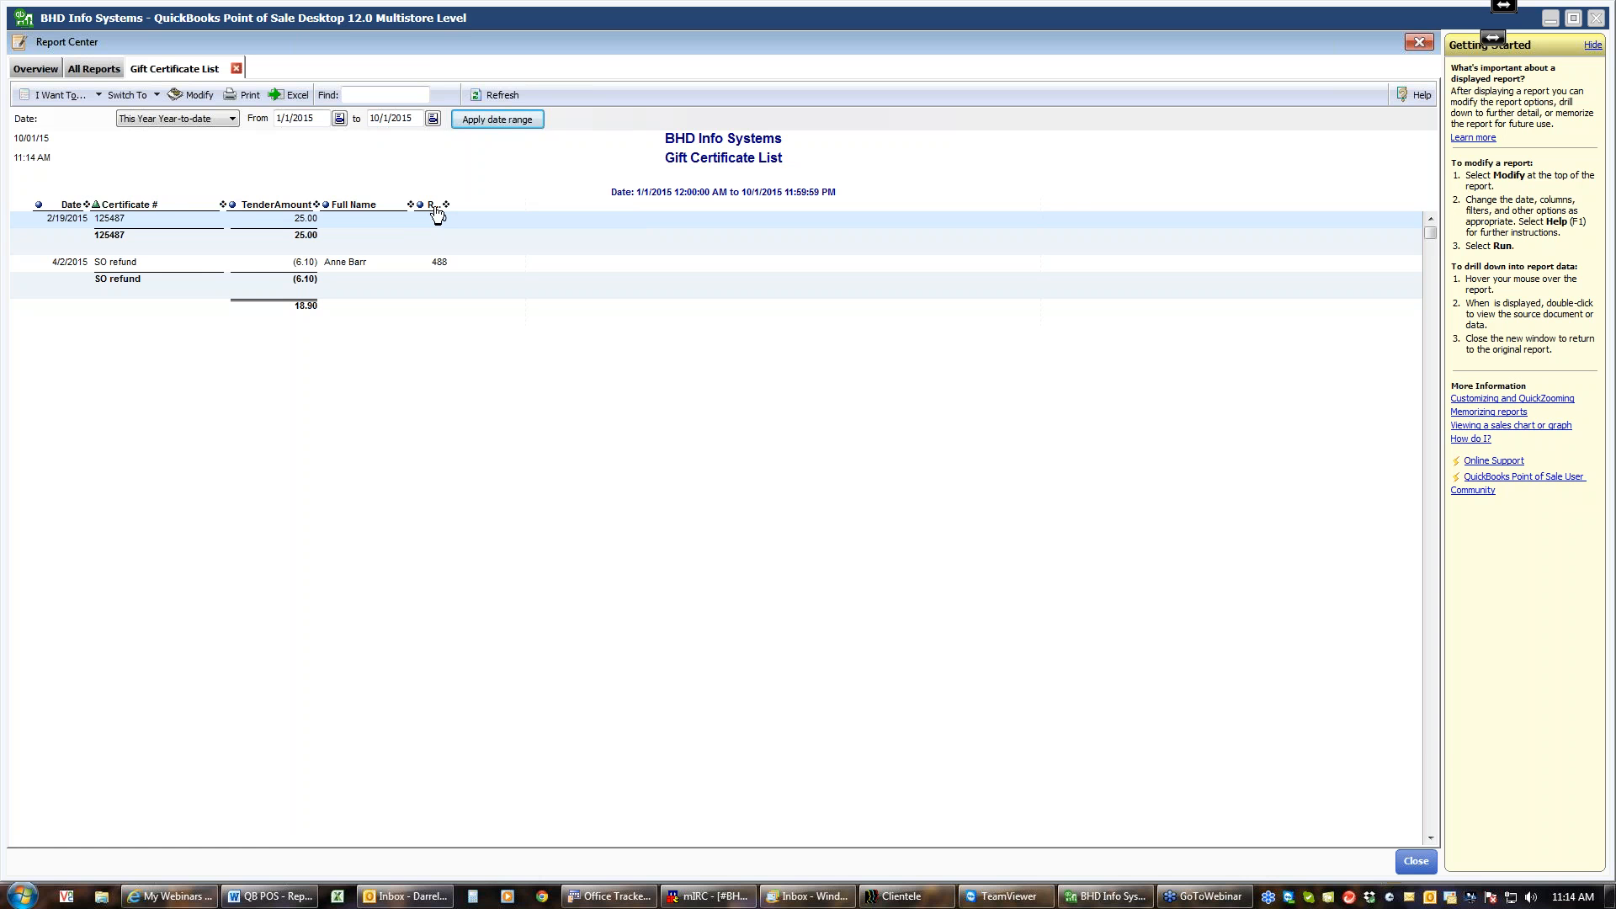
left_click_drag(447, 205, 460, 205)
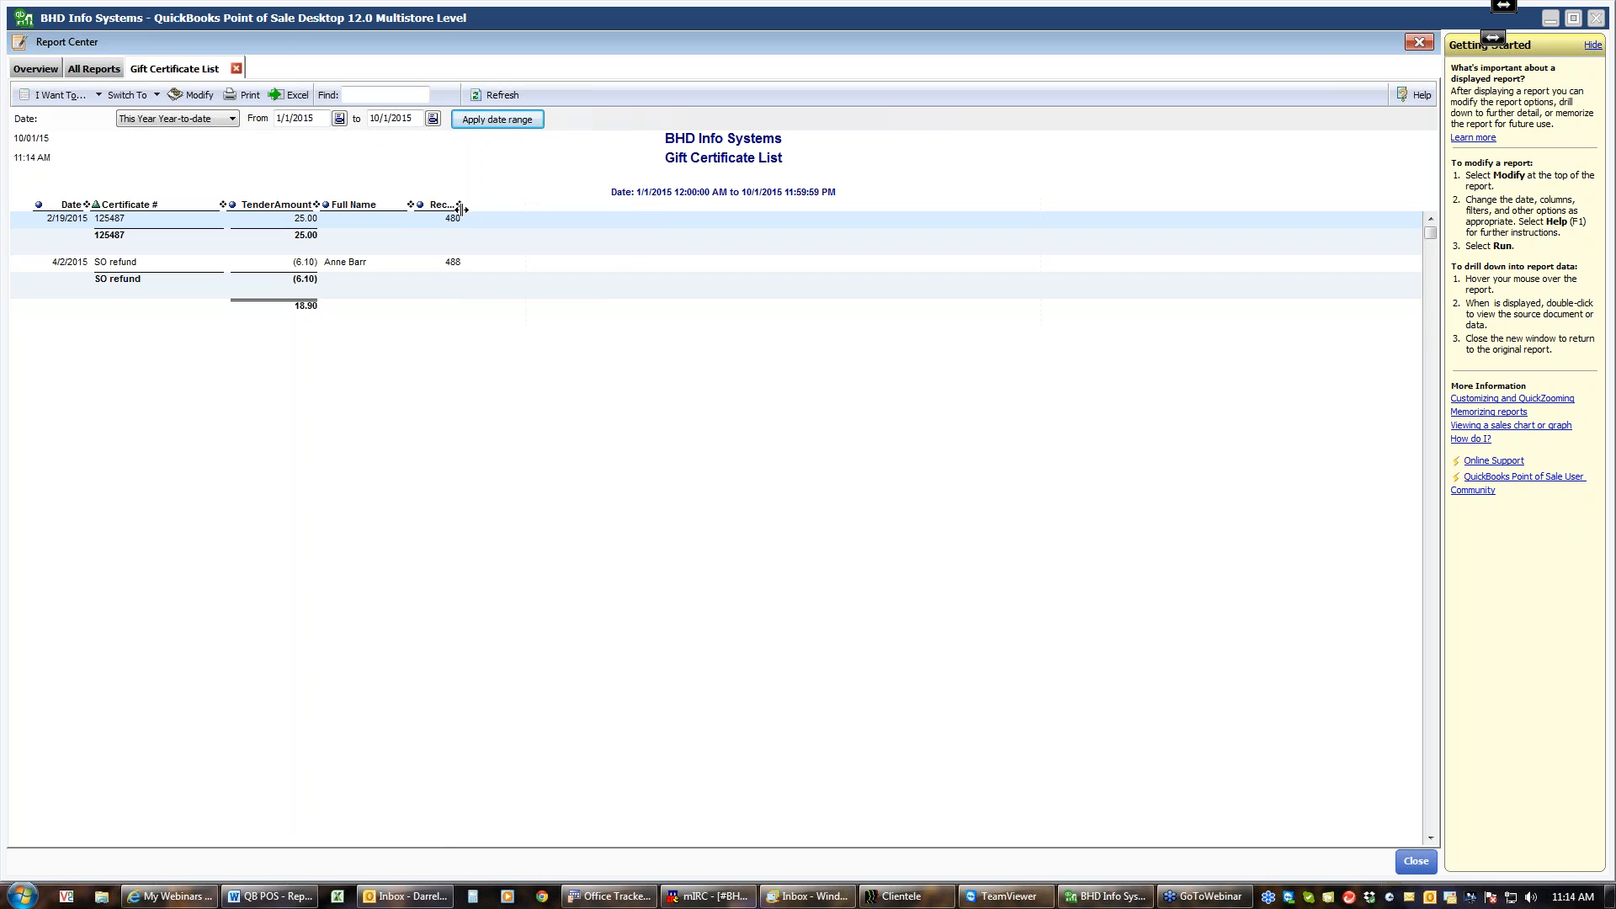
Fit the Gift Certificate List columns to their contents, and close and rerun the report for This Year Year-to-date
right_click(365, 202)
left_click(429, 216)
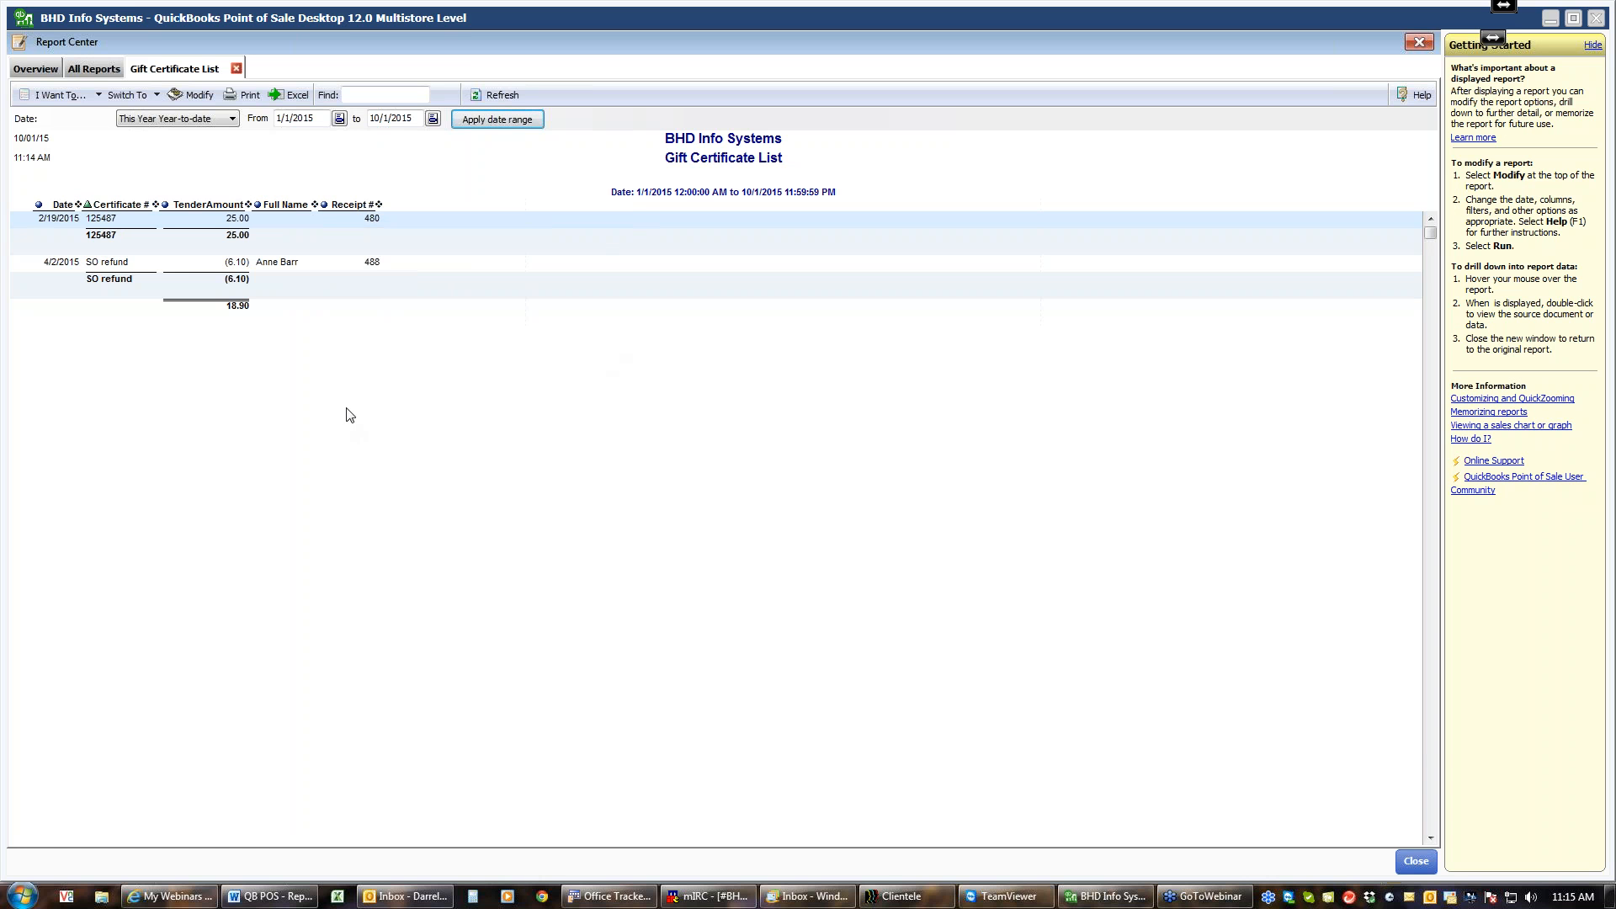
left_click(237, 70)
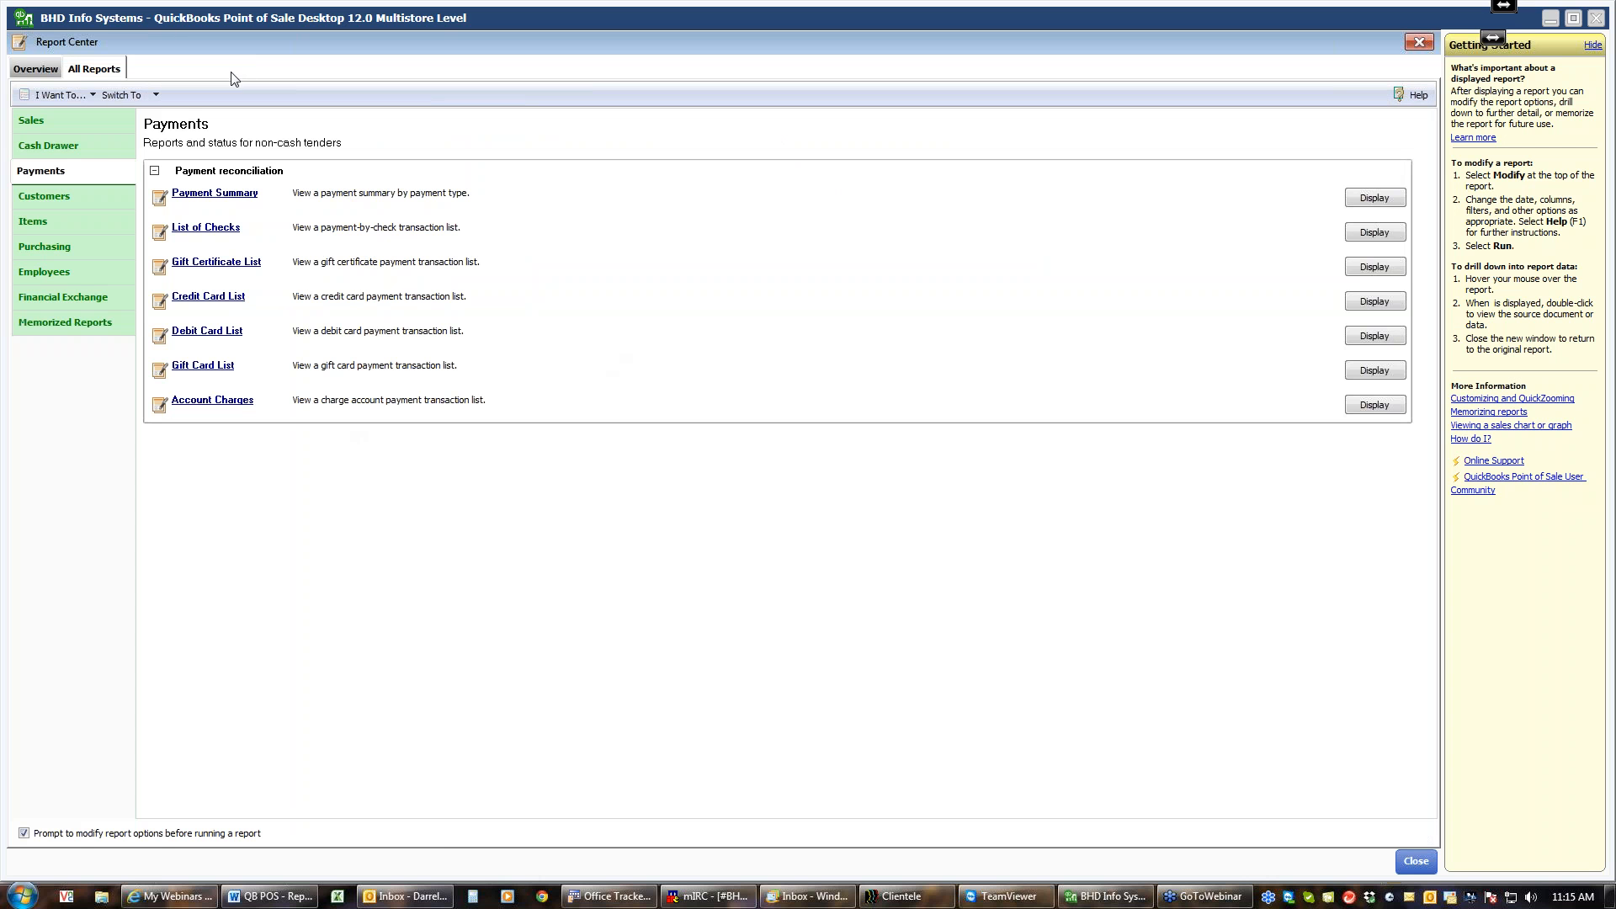
left_click(196, 266)
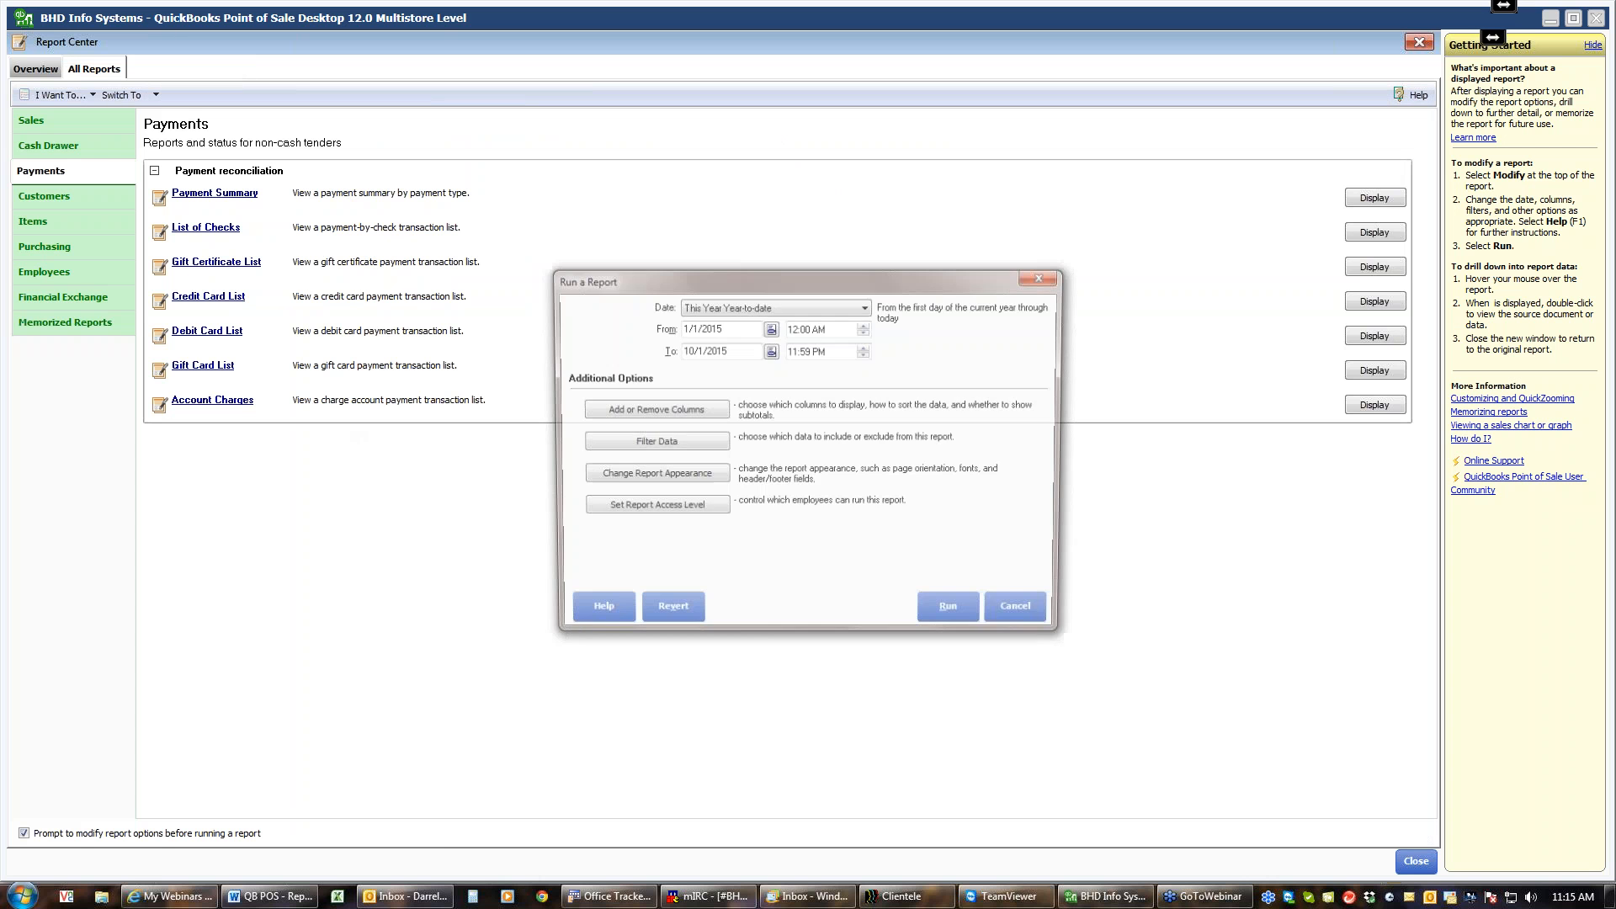
left_click(951, 621)
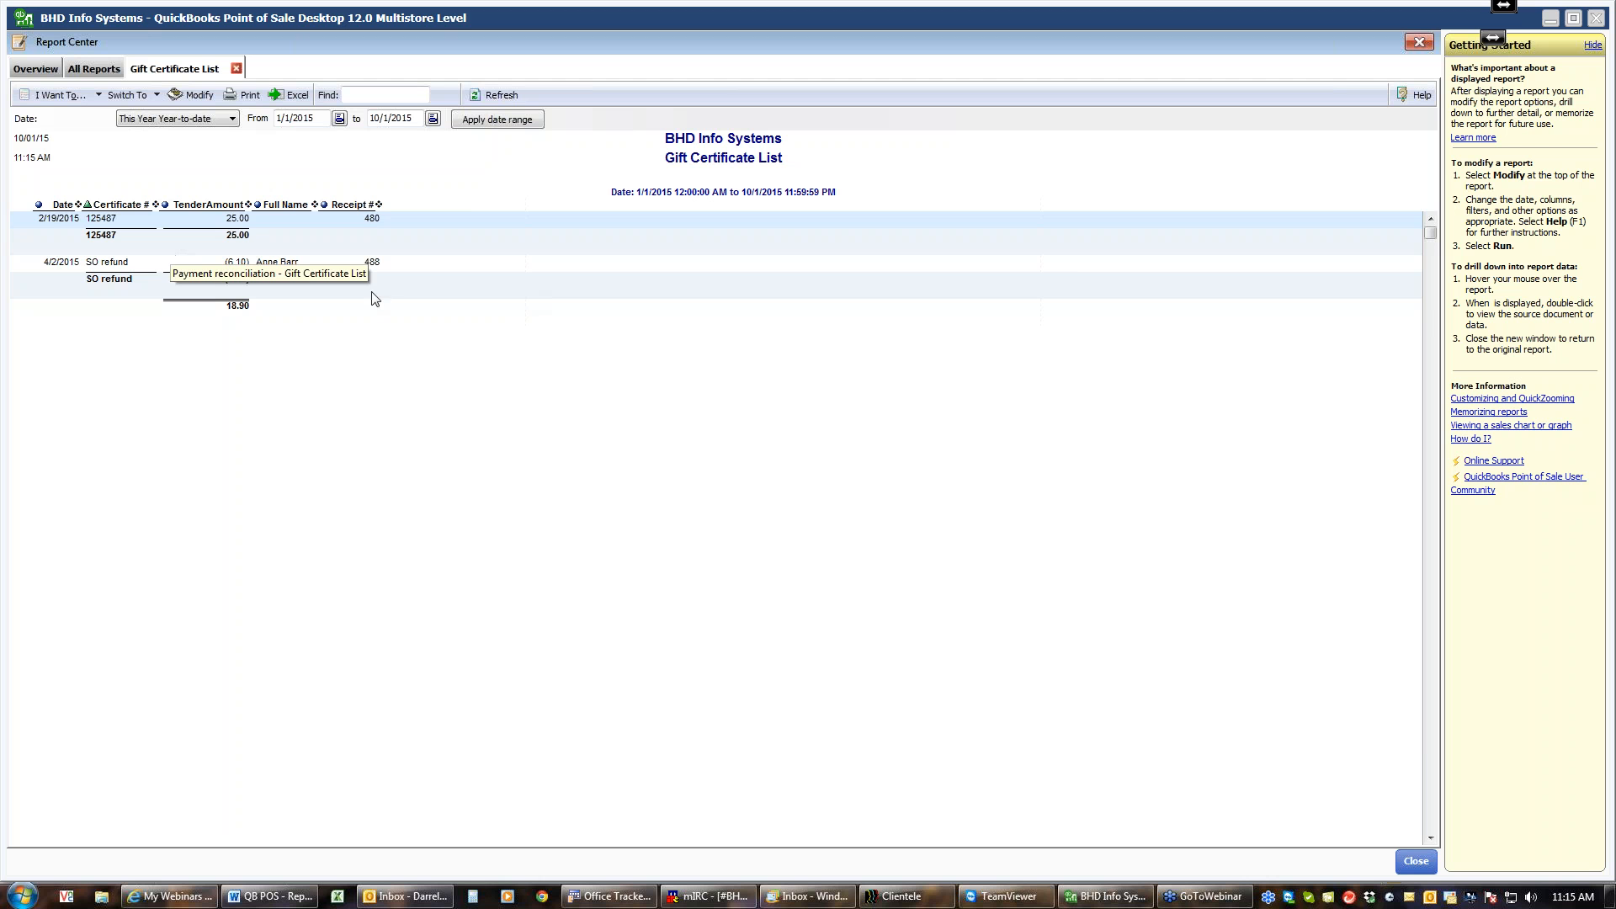
Review the column, sorting and filter options available for modifying the Gift Certificate List without changing them
left_click(199, 95)
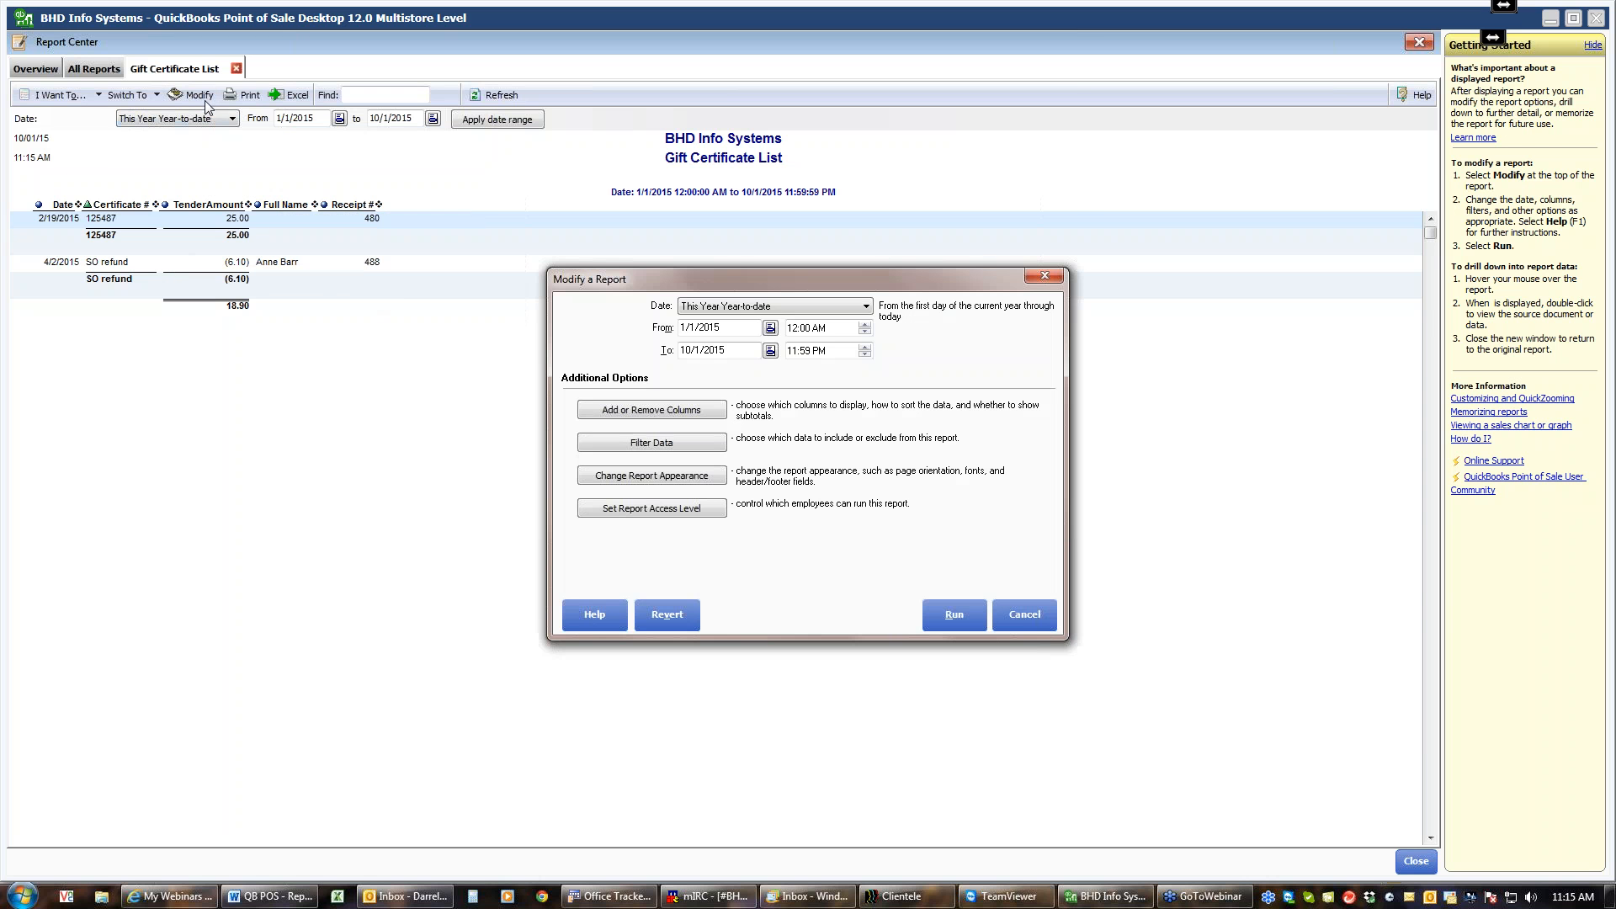
left_click(643, 421)
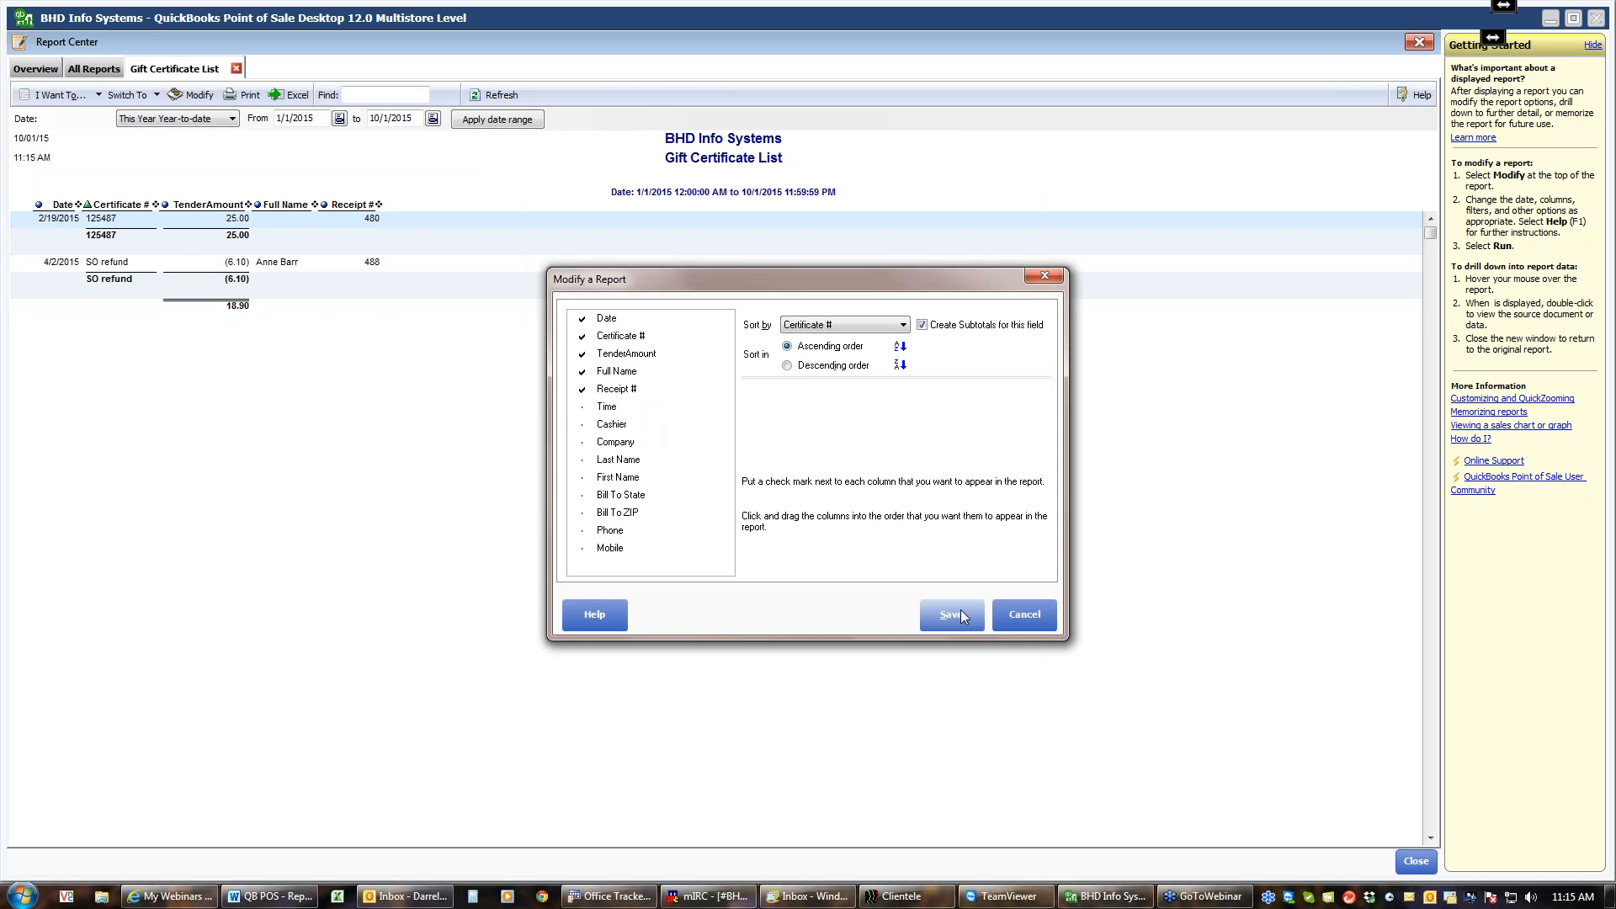
left_click(1022, 624)
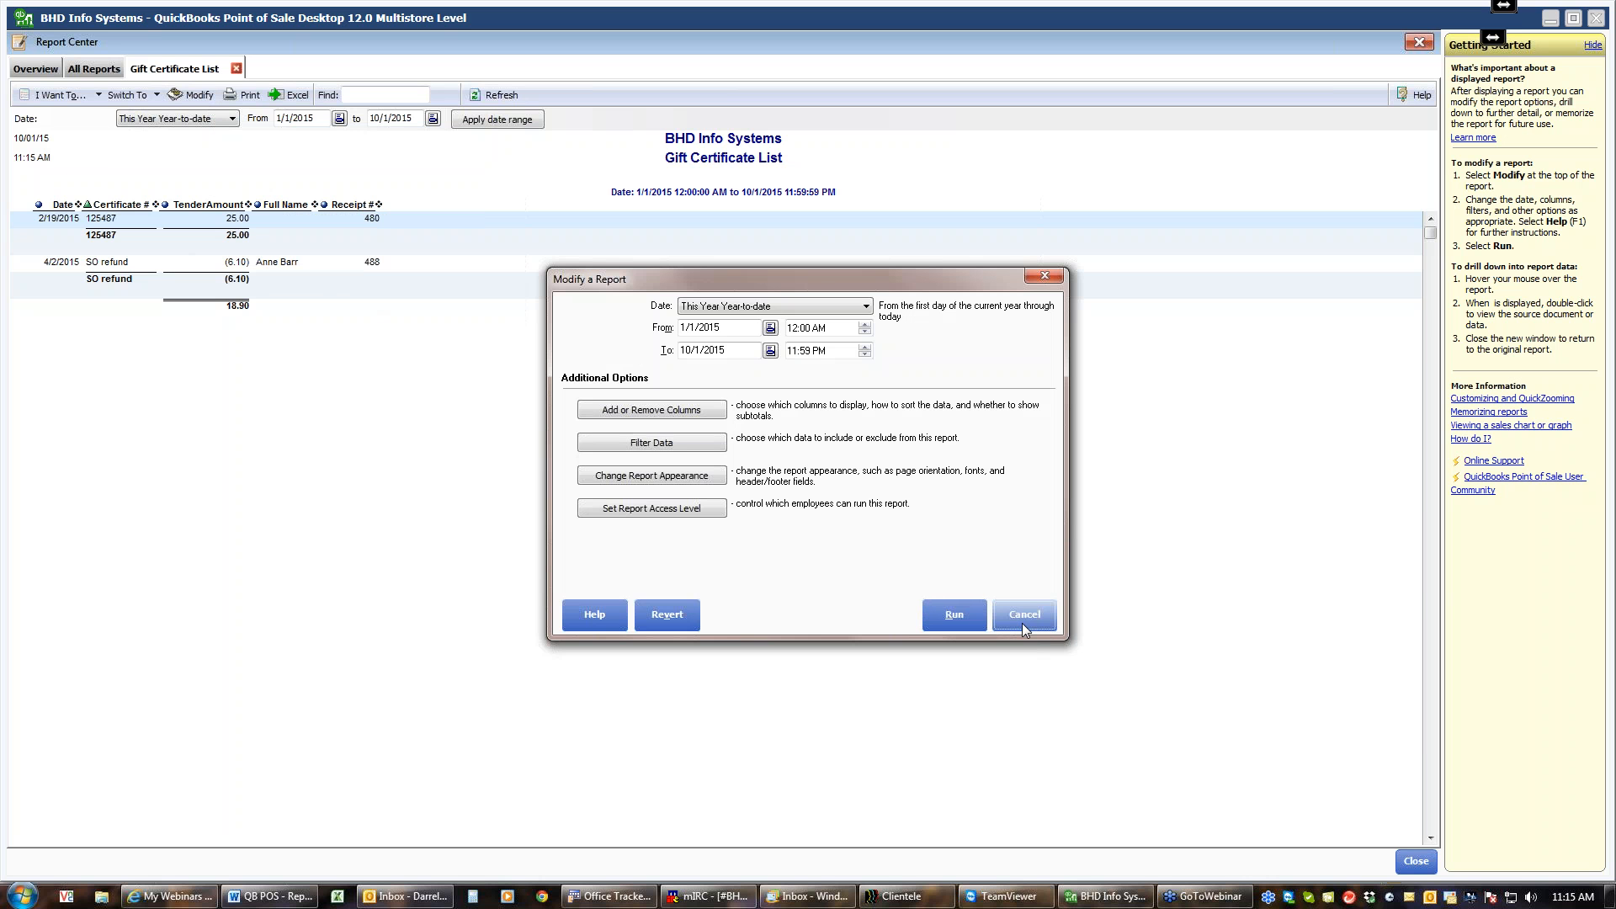
left_click(678, 443)
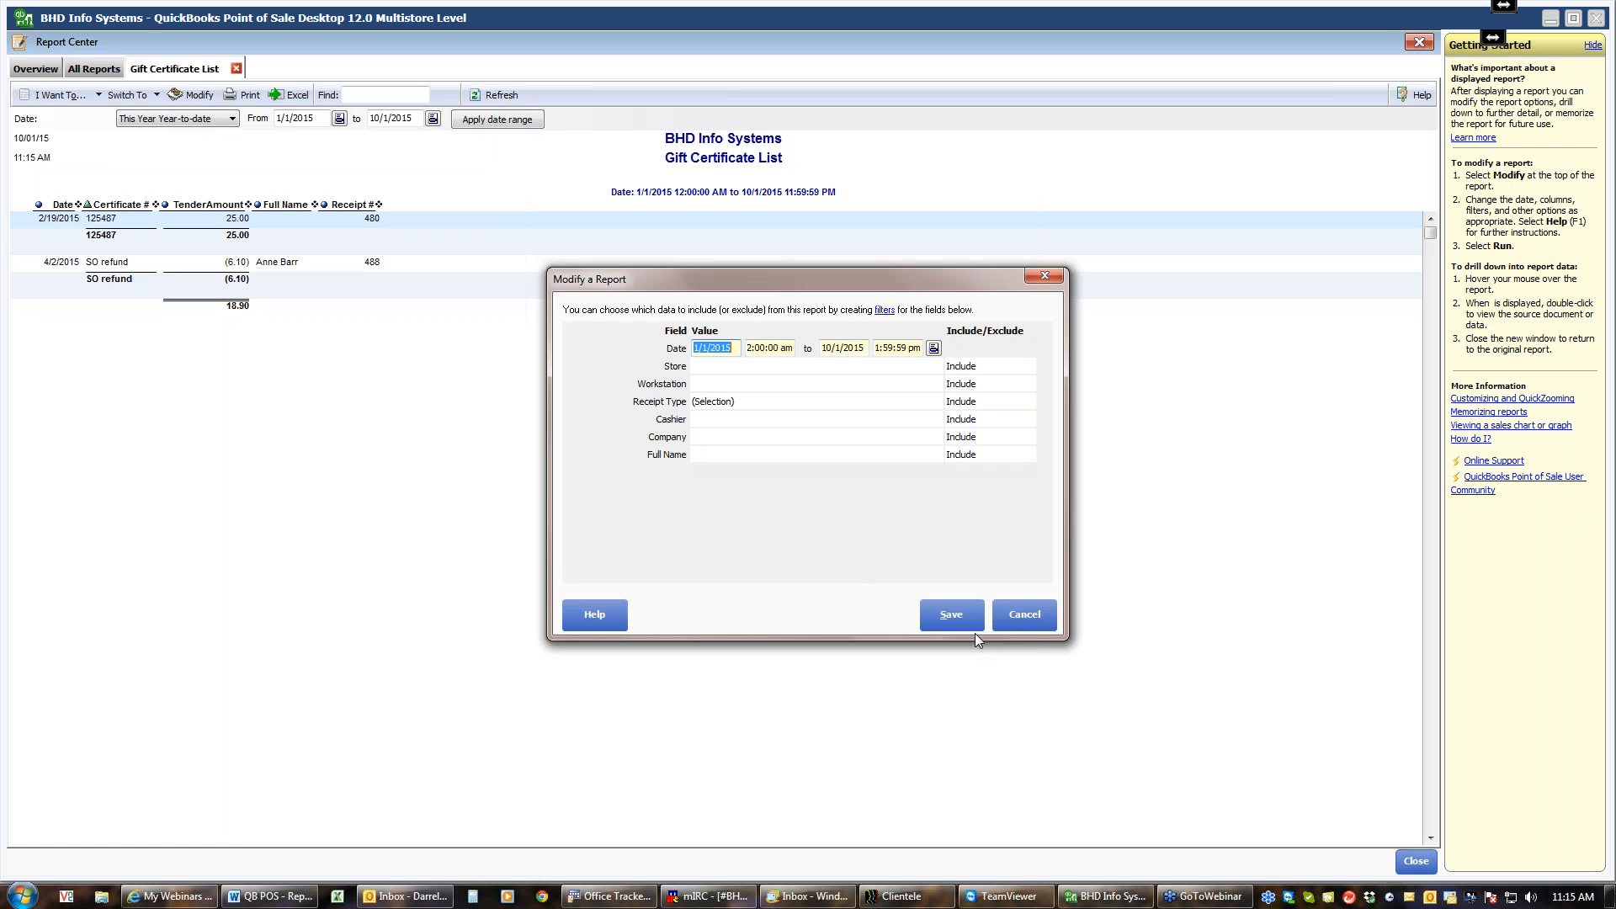
left_click(1032, 616)
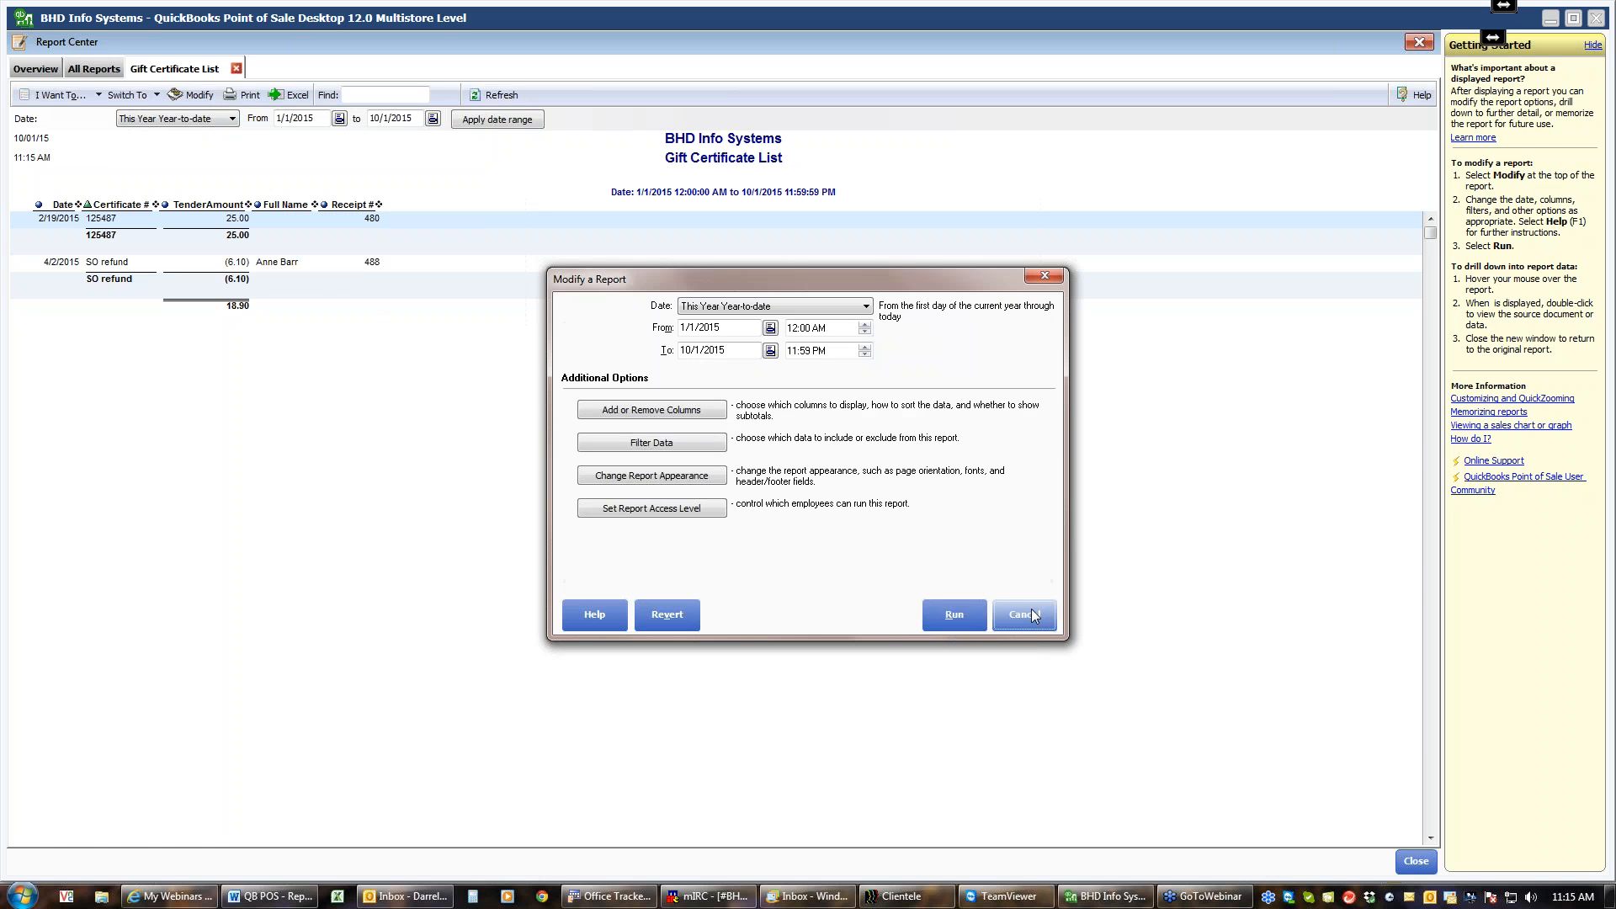
left_click(1034, 617)
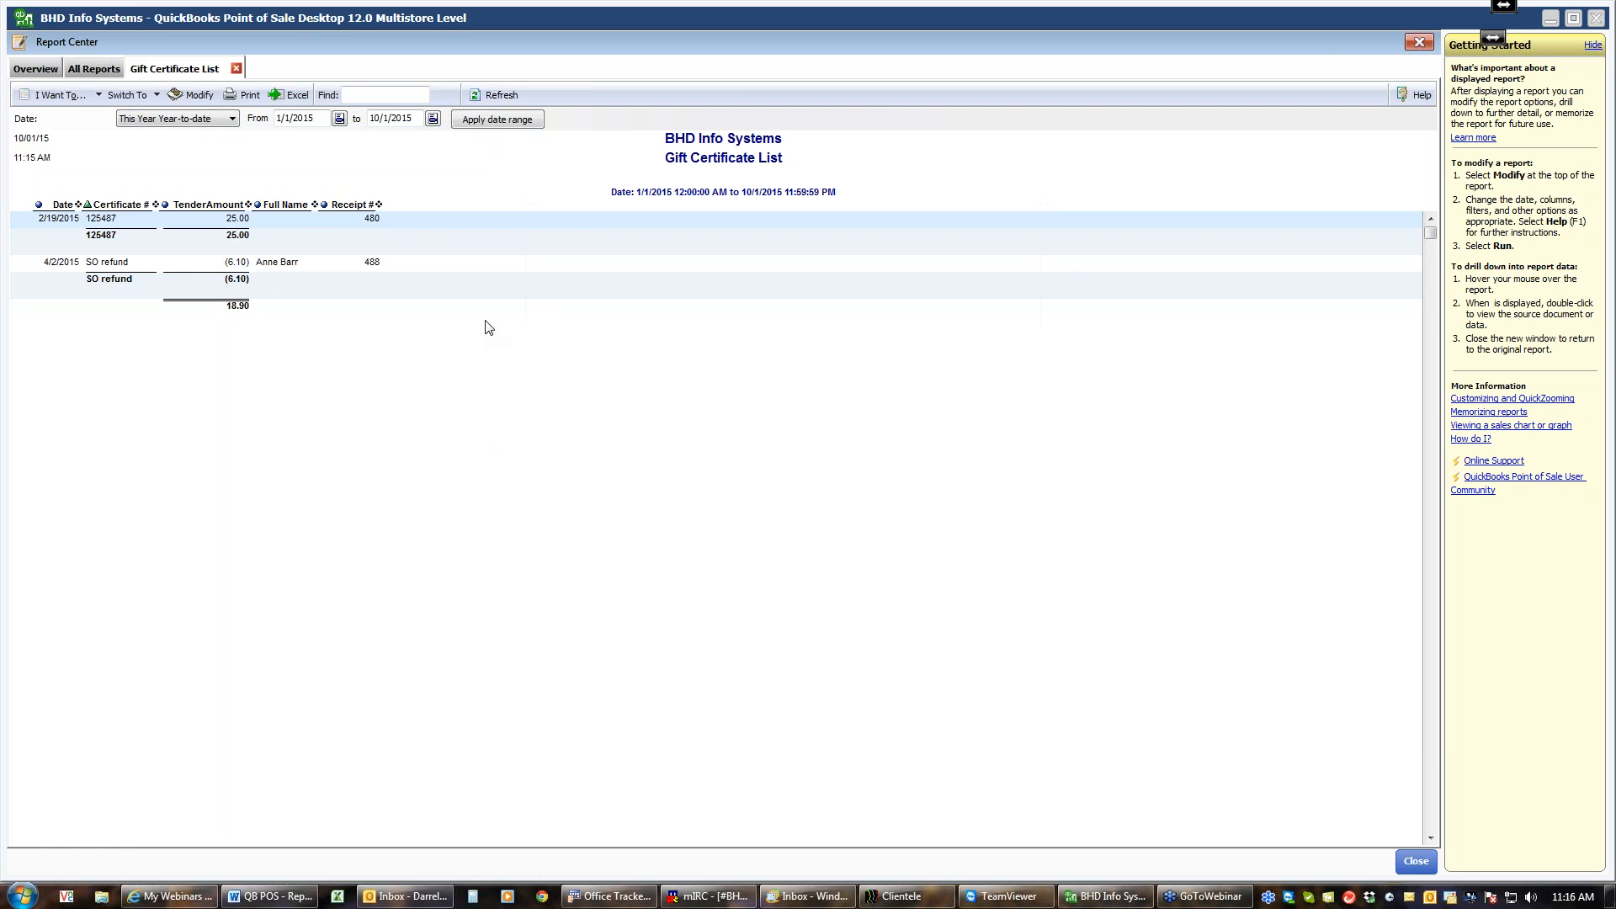
left_click(200, 95)
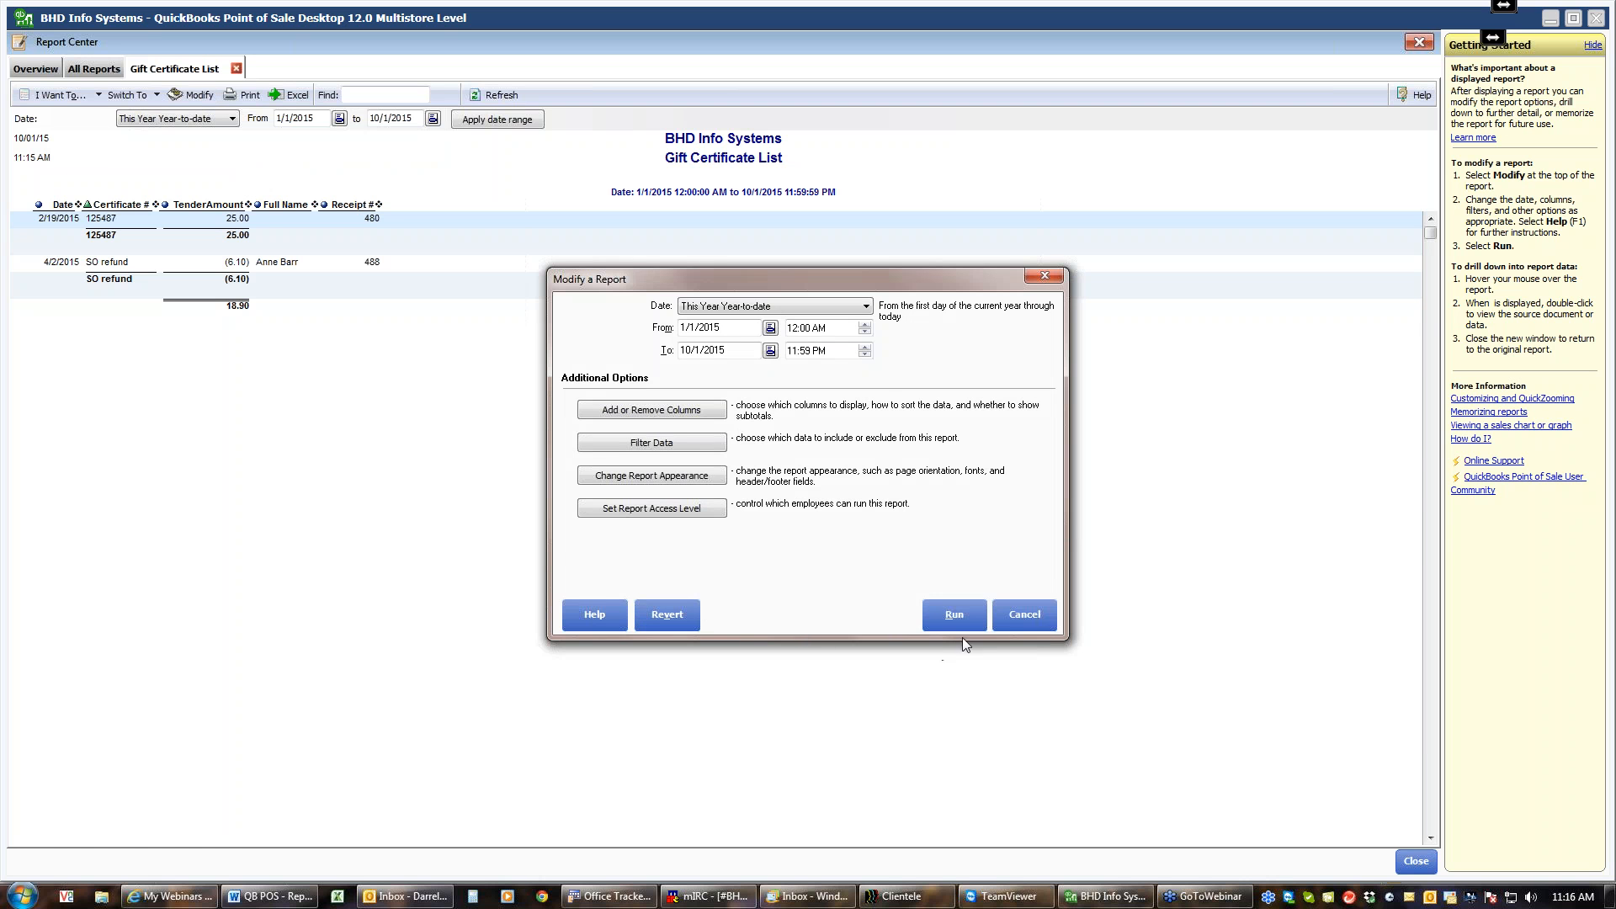
left_click(1012, 614)
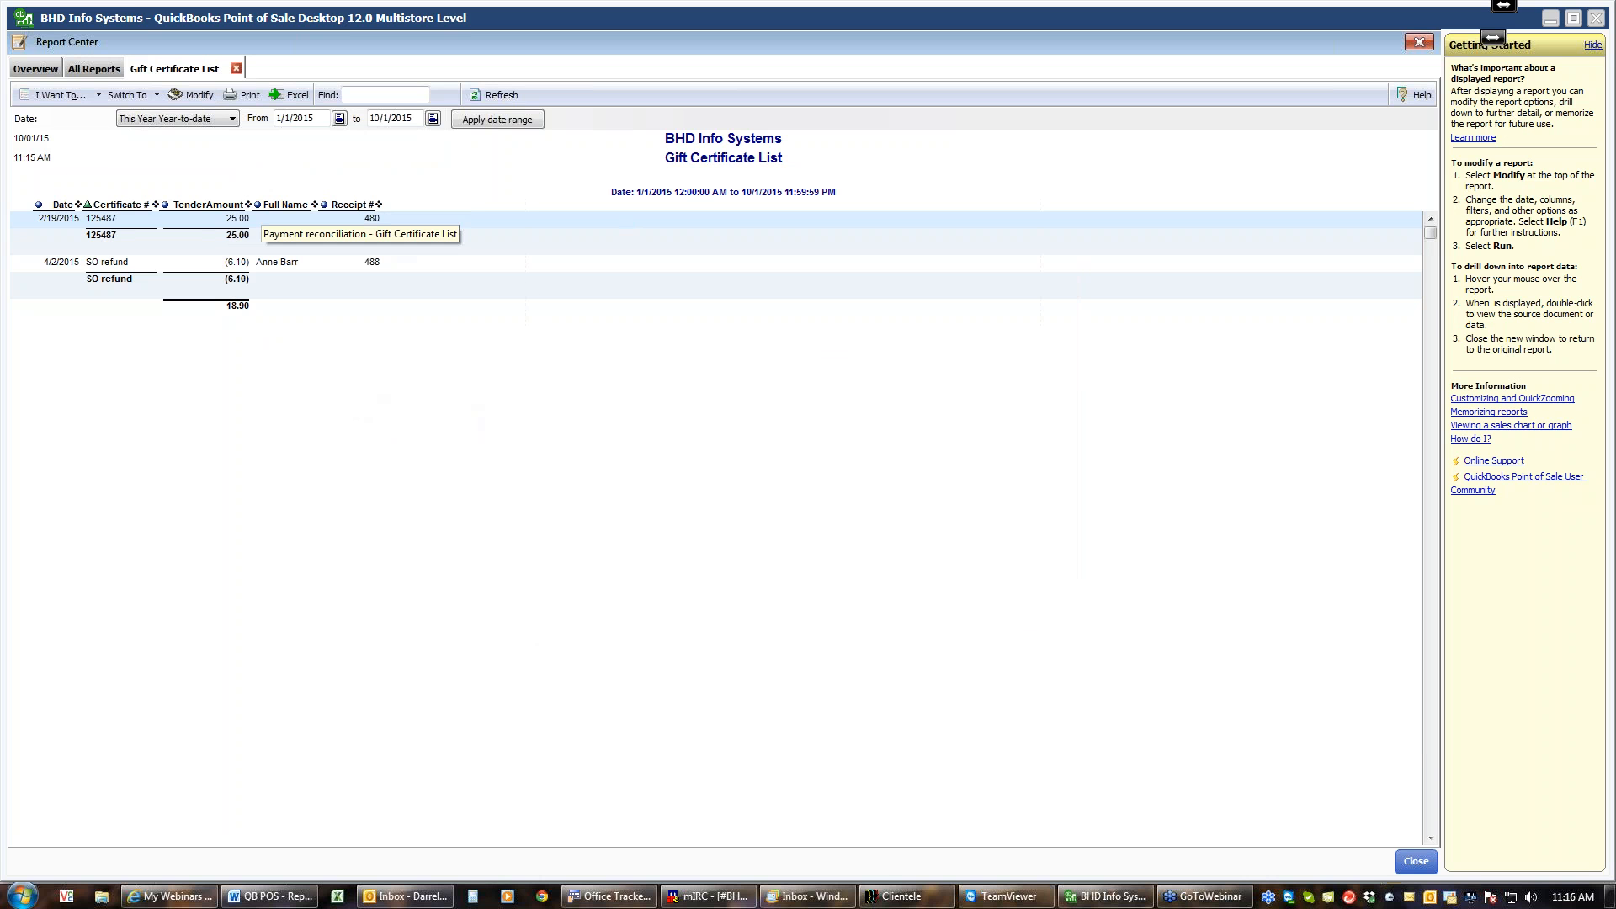
Memorize the customized report as My Gift Certificate List under the My Reports type
left_click(98, 96)
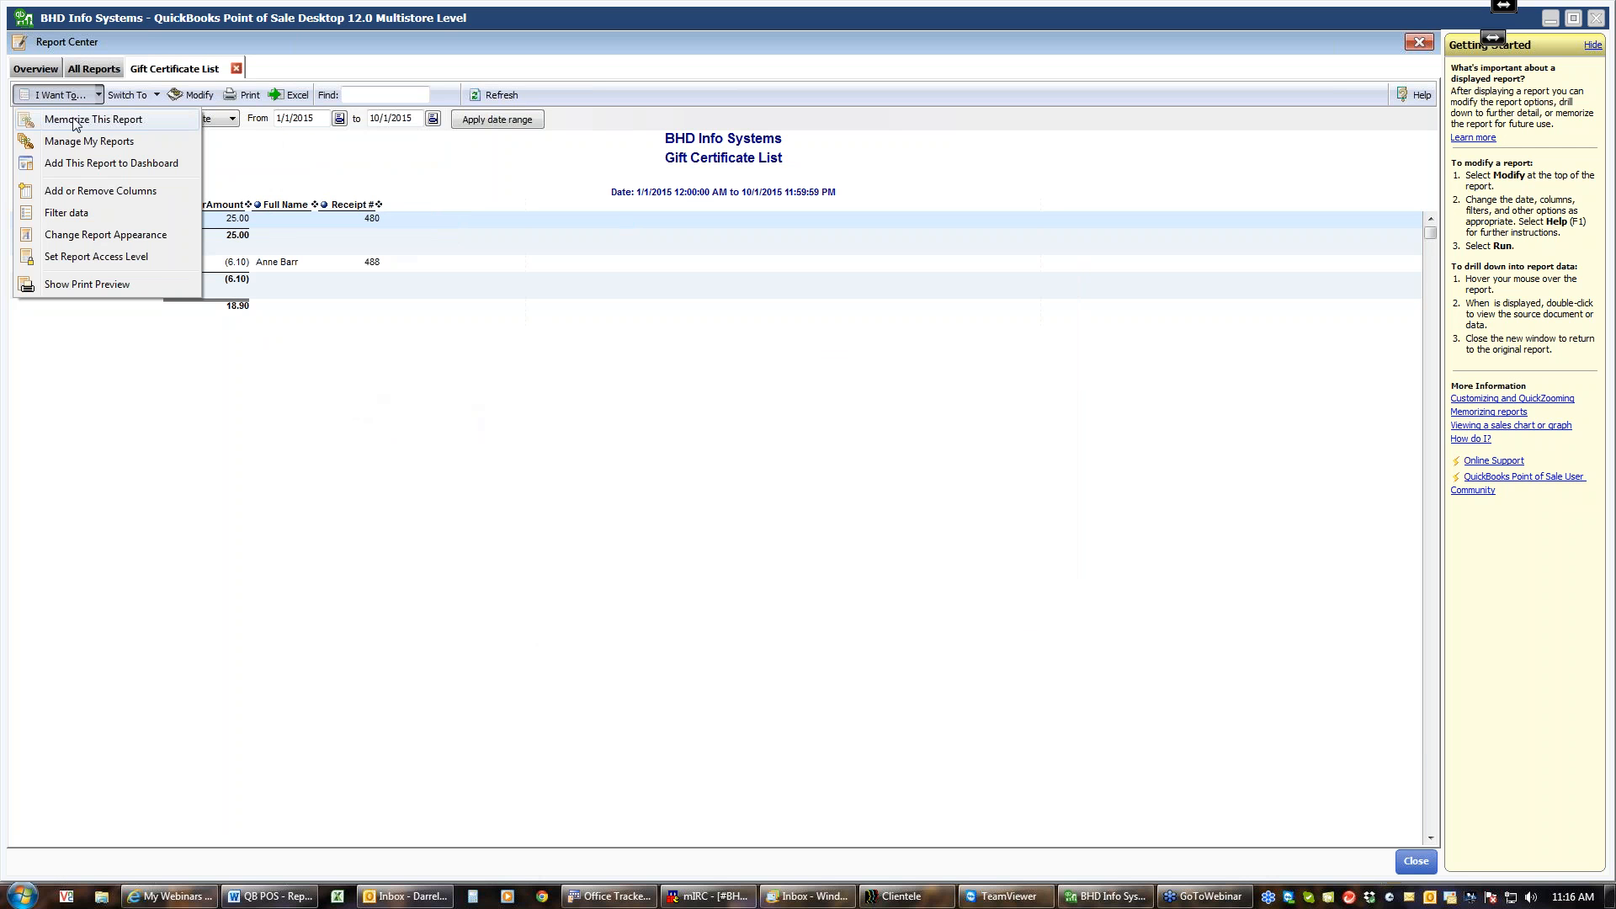
left_click(76, 120)
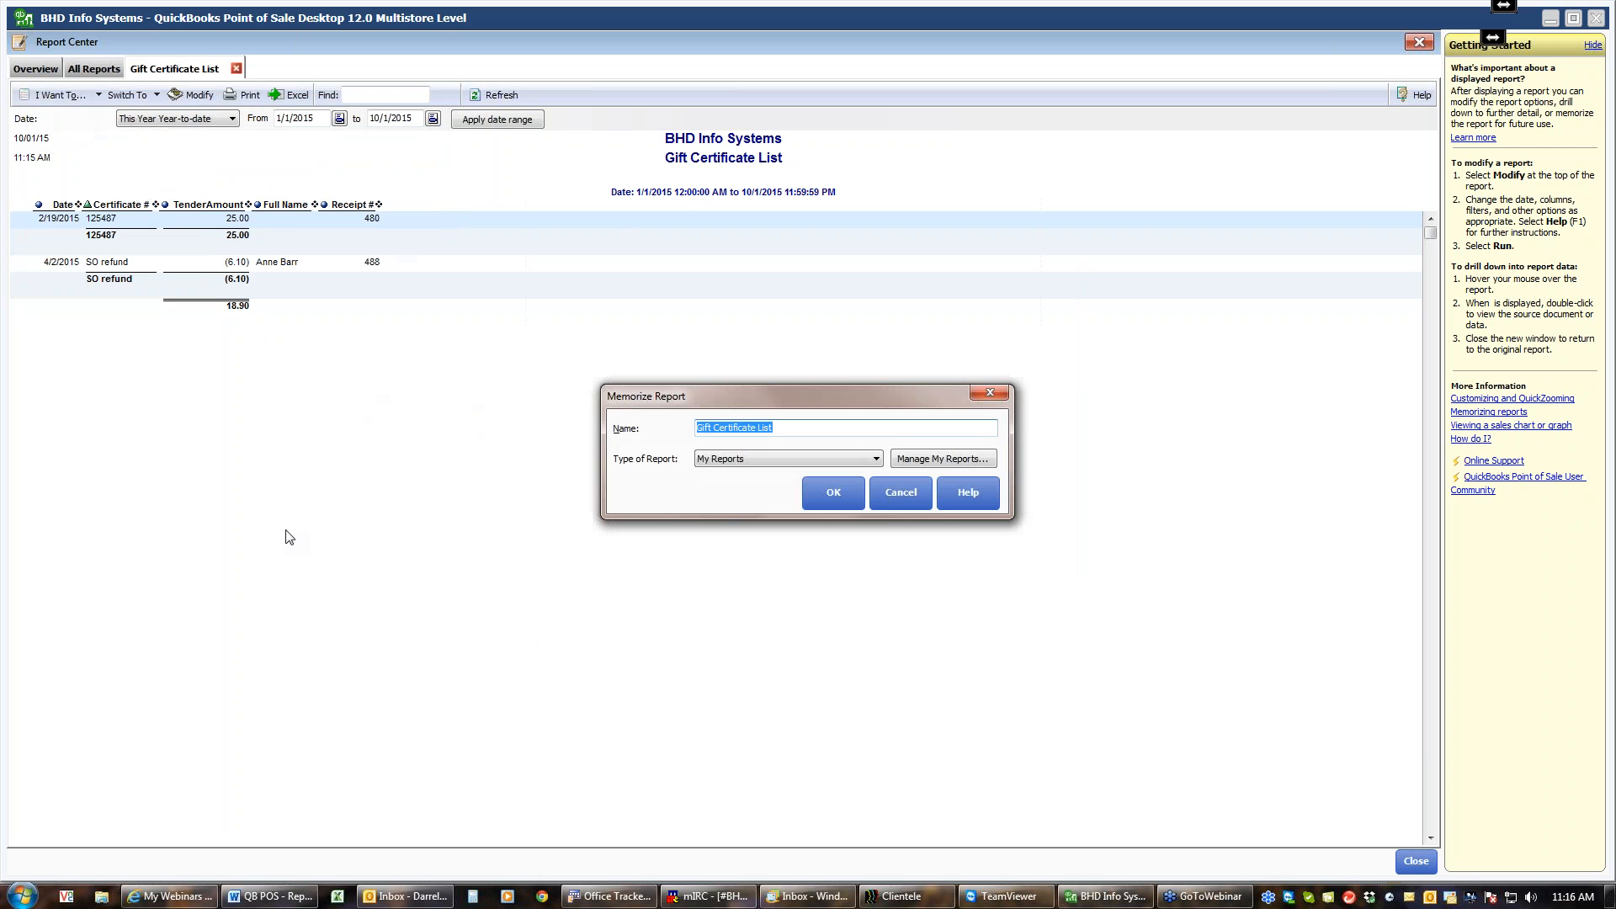
left_click(700, 429)
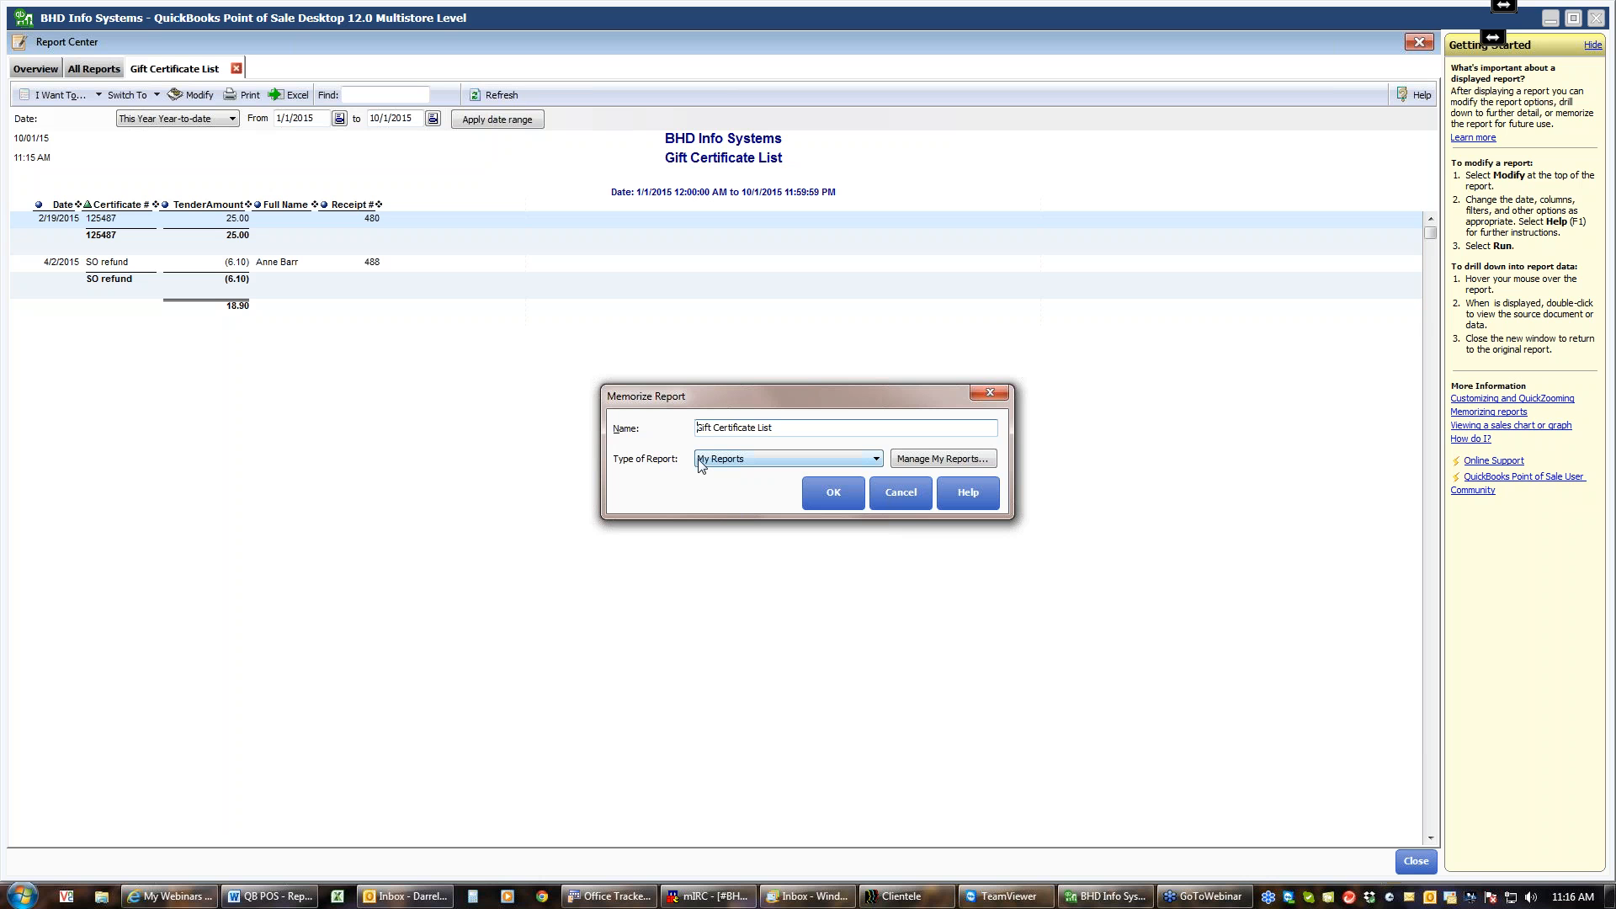
type("My")
left_click(831, 495)
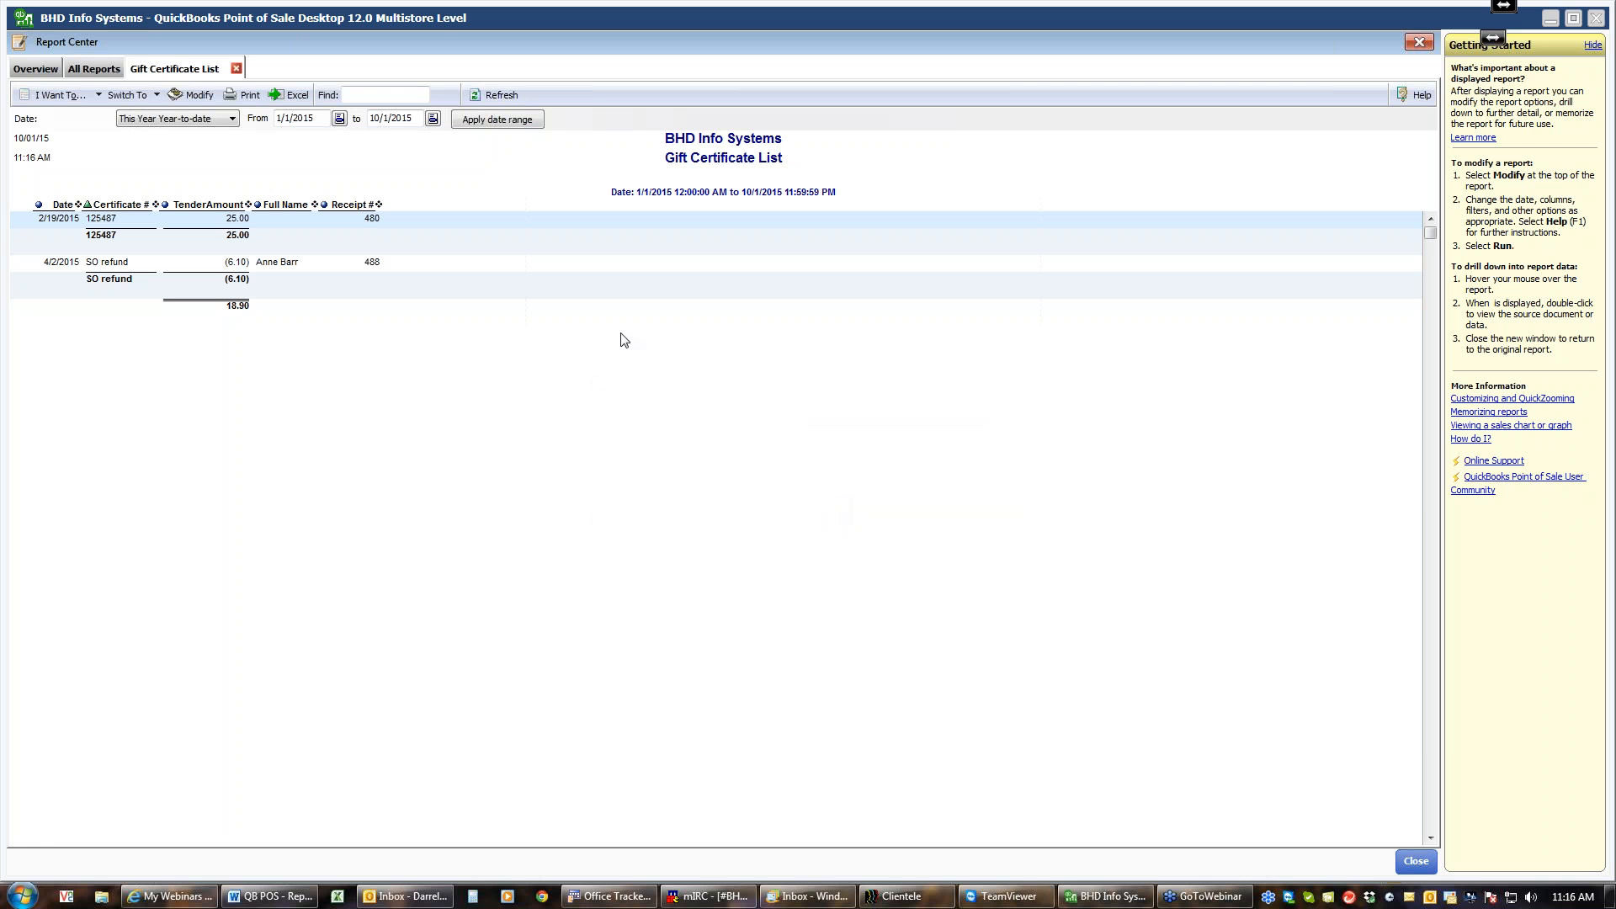
Close and rerun the standard Gift Certificate List from the Payments reports, and revert it to its default settings
left_click(236, 68)
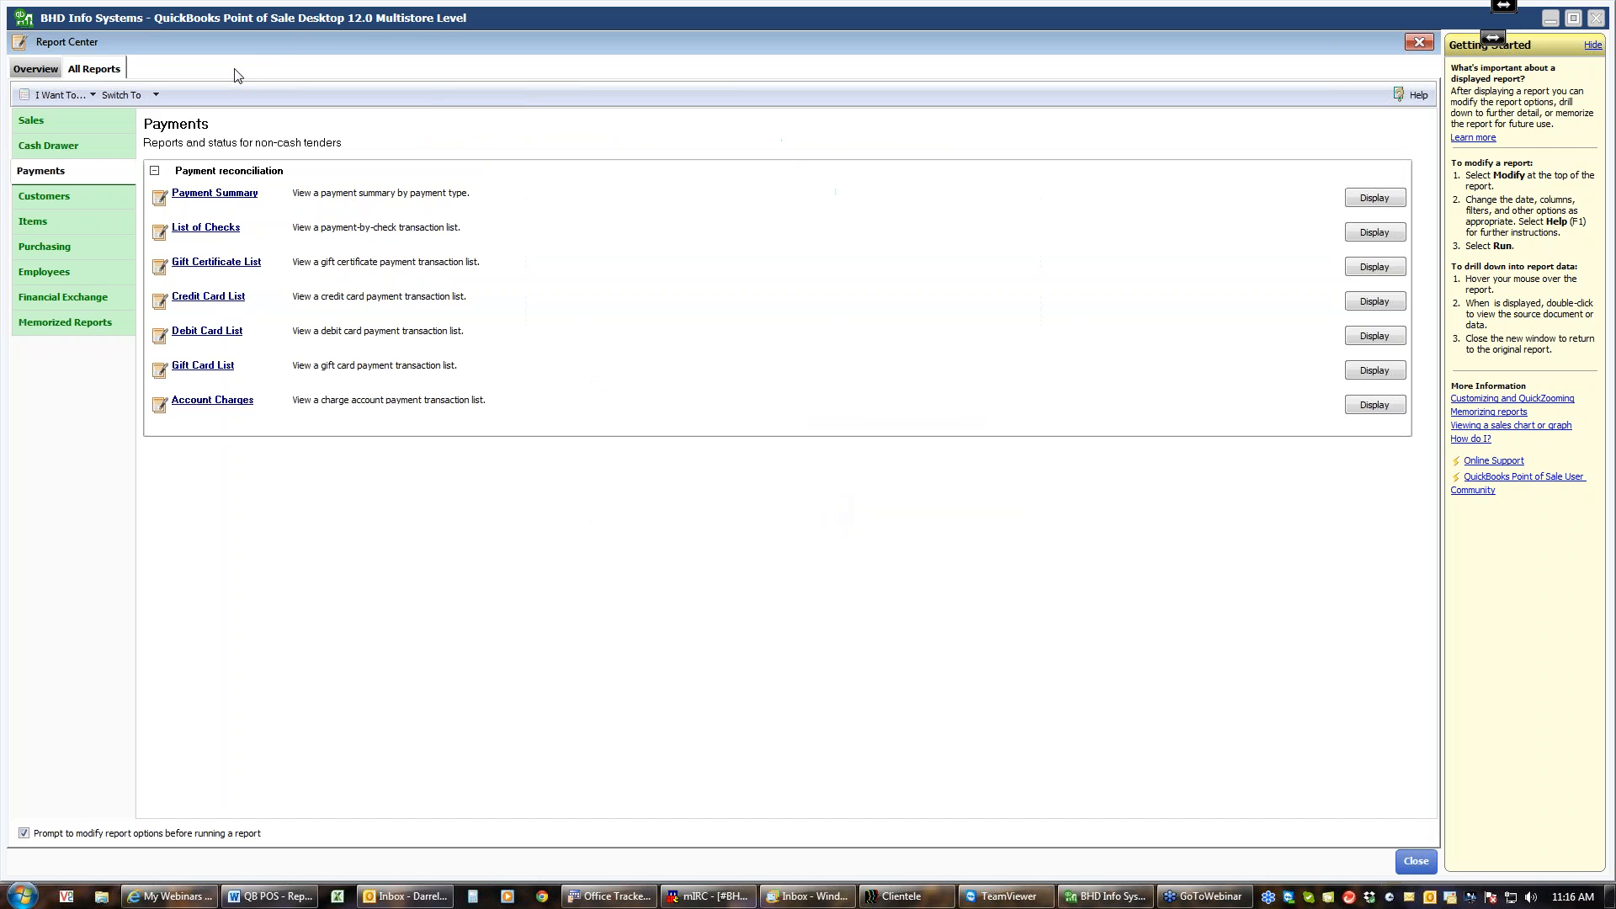
left_click(210, 265)
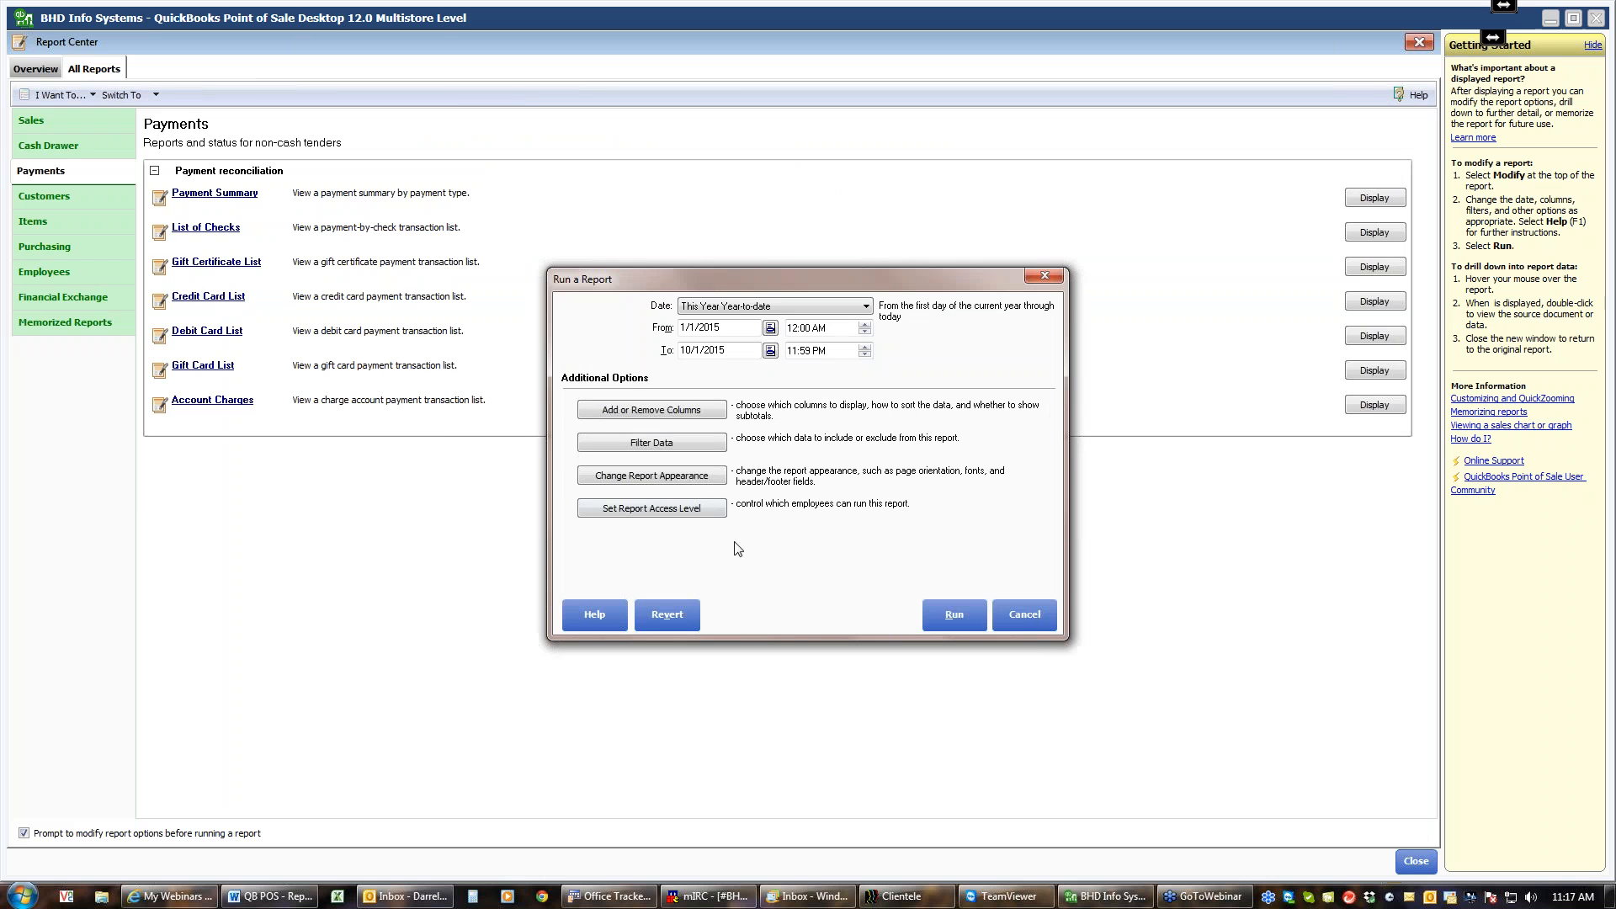
left_click(955, 616)
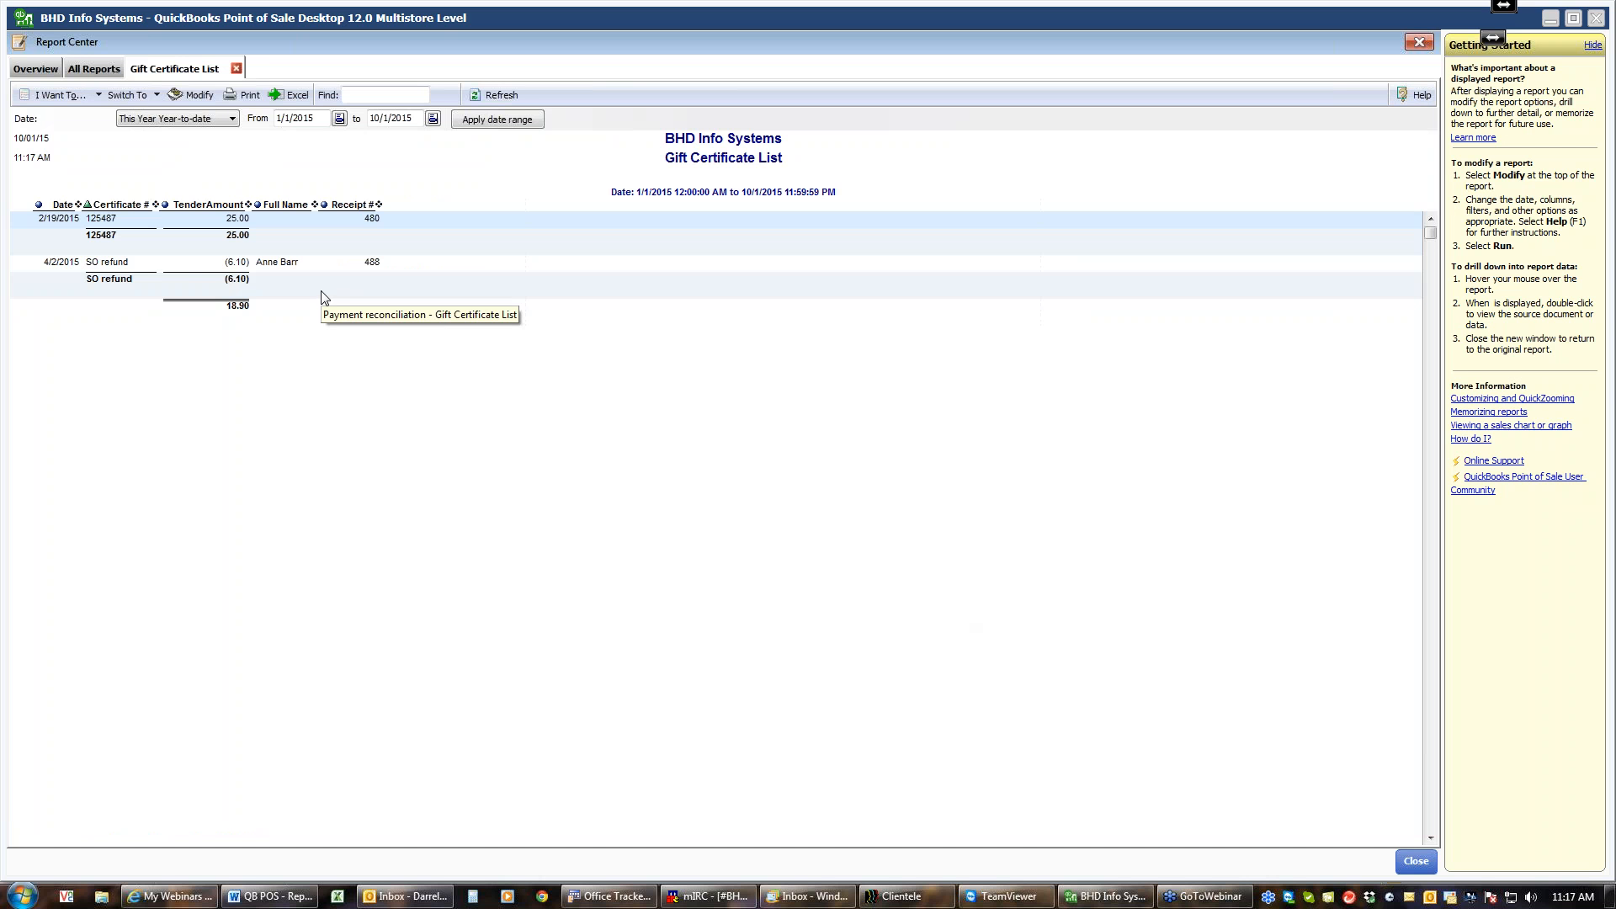
left_click(200, 95)
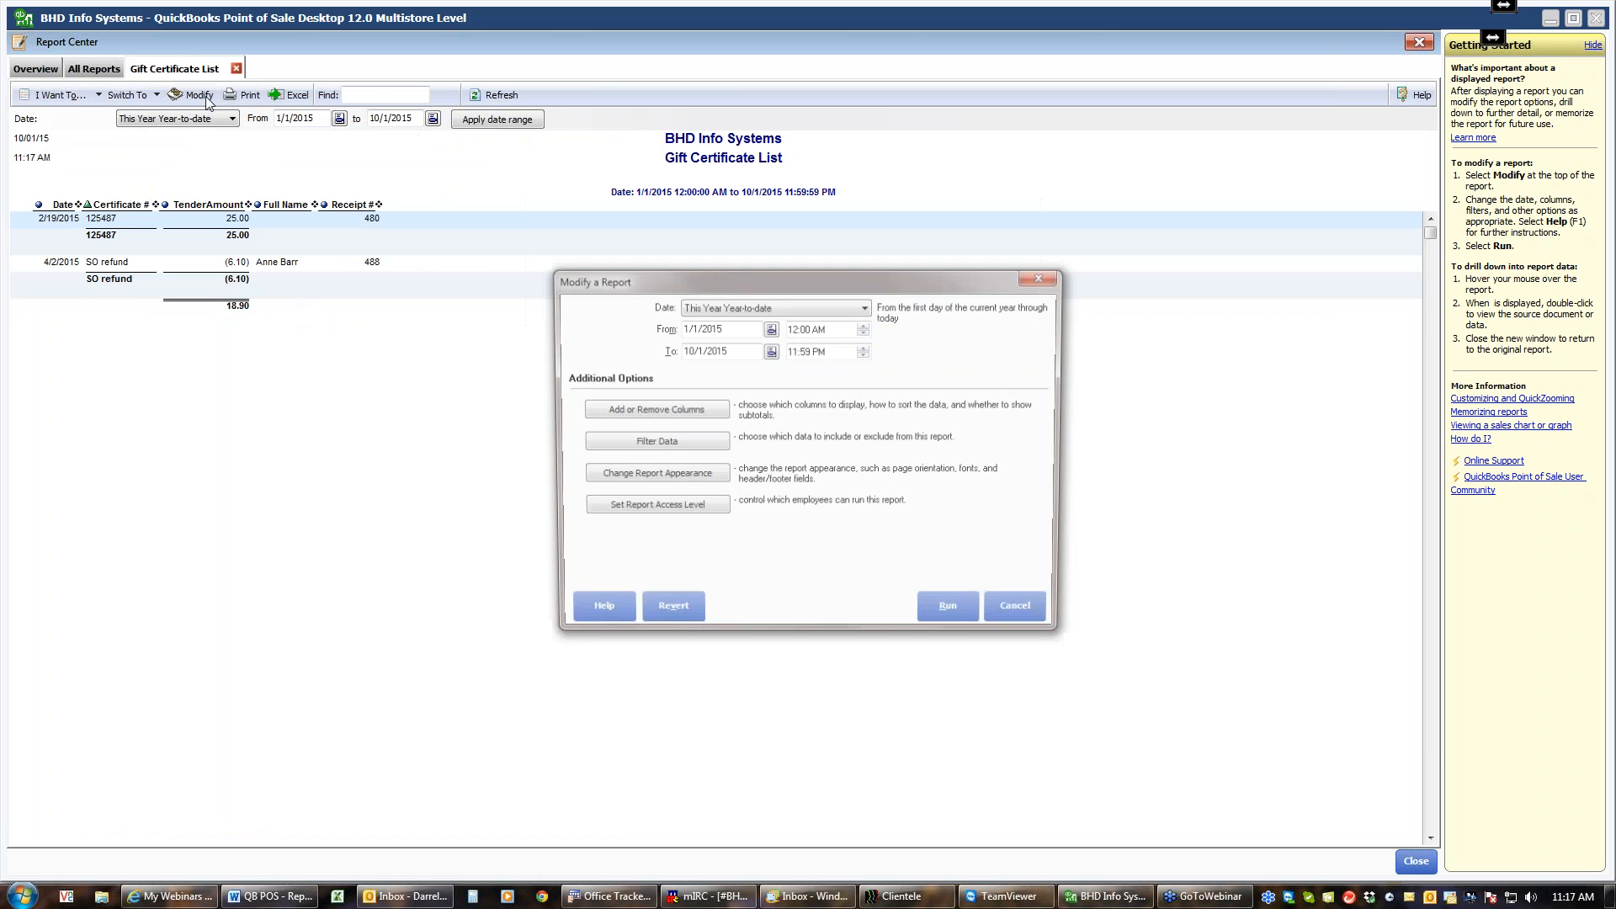
left_click(679, 618)
left_click(959, 619)
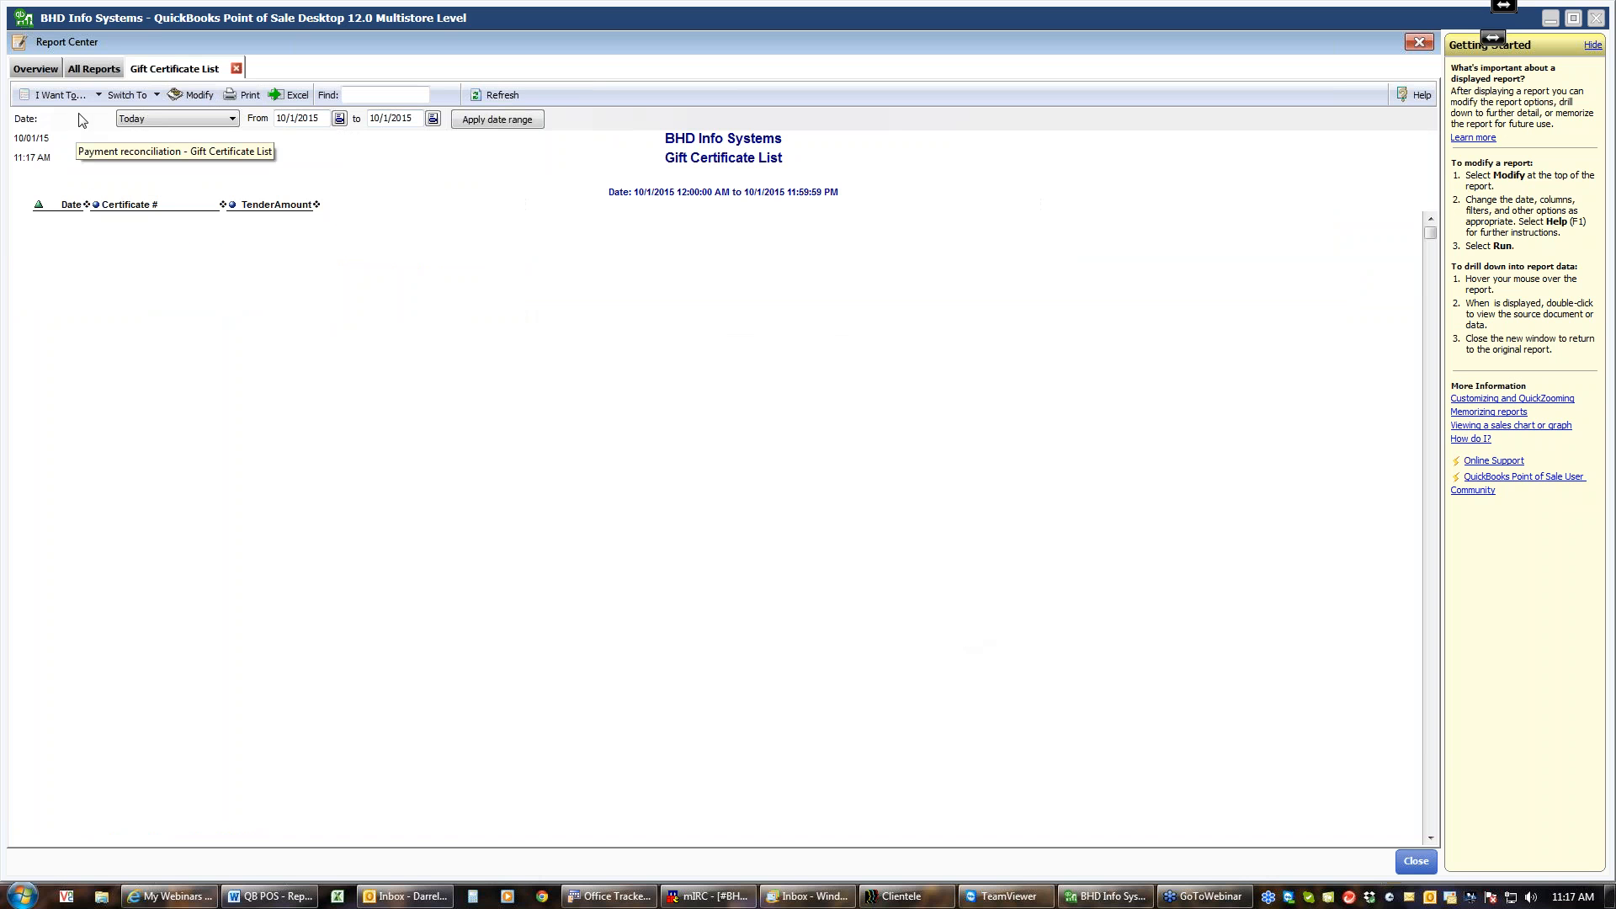
Run the memorized My Gift Certificate List report for This Year Year-to-date, and close both open gift certificate reports
left_click(83, 71)
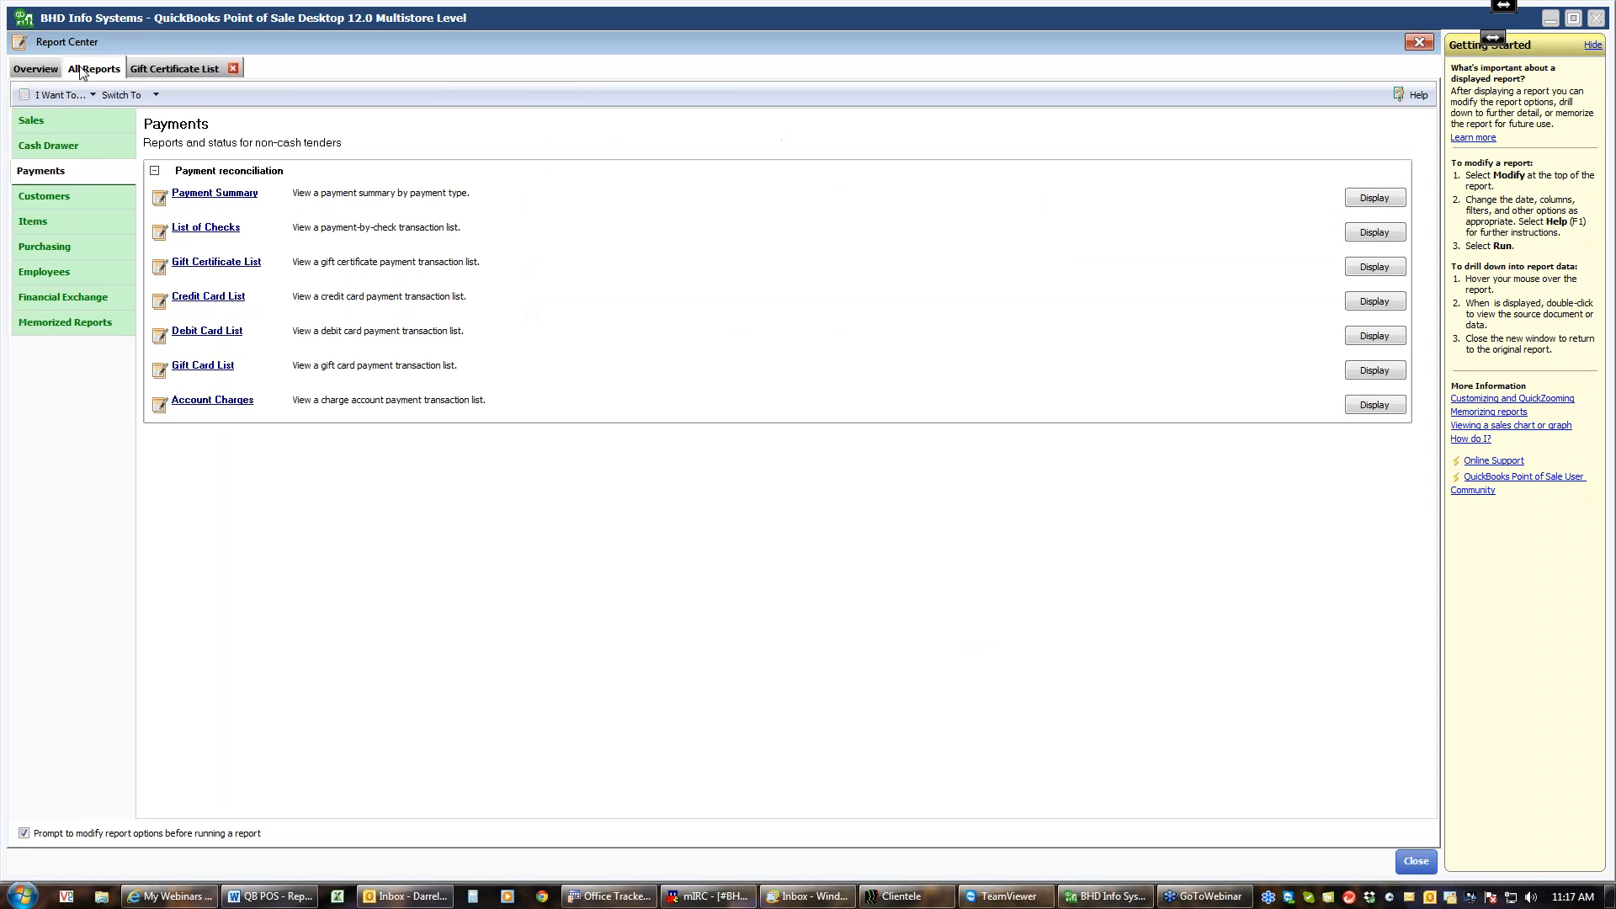
left_click(46, 330)
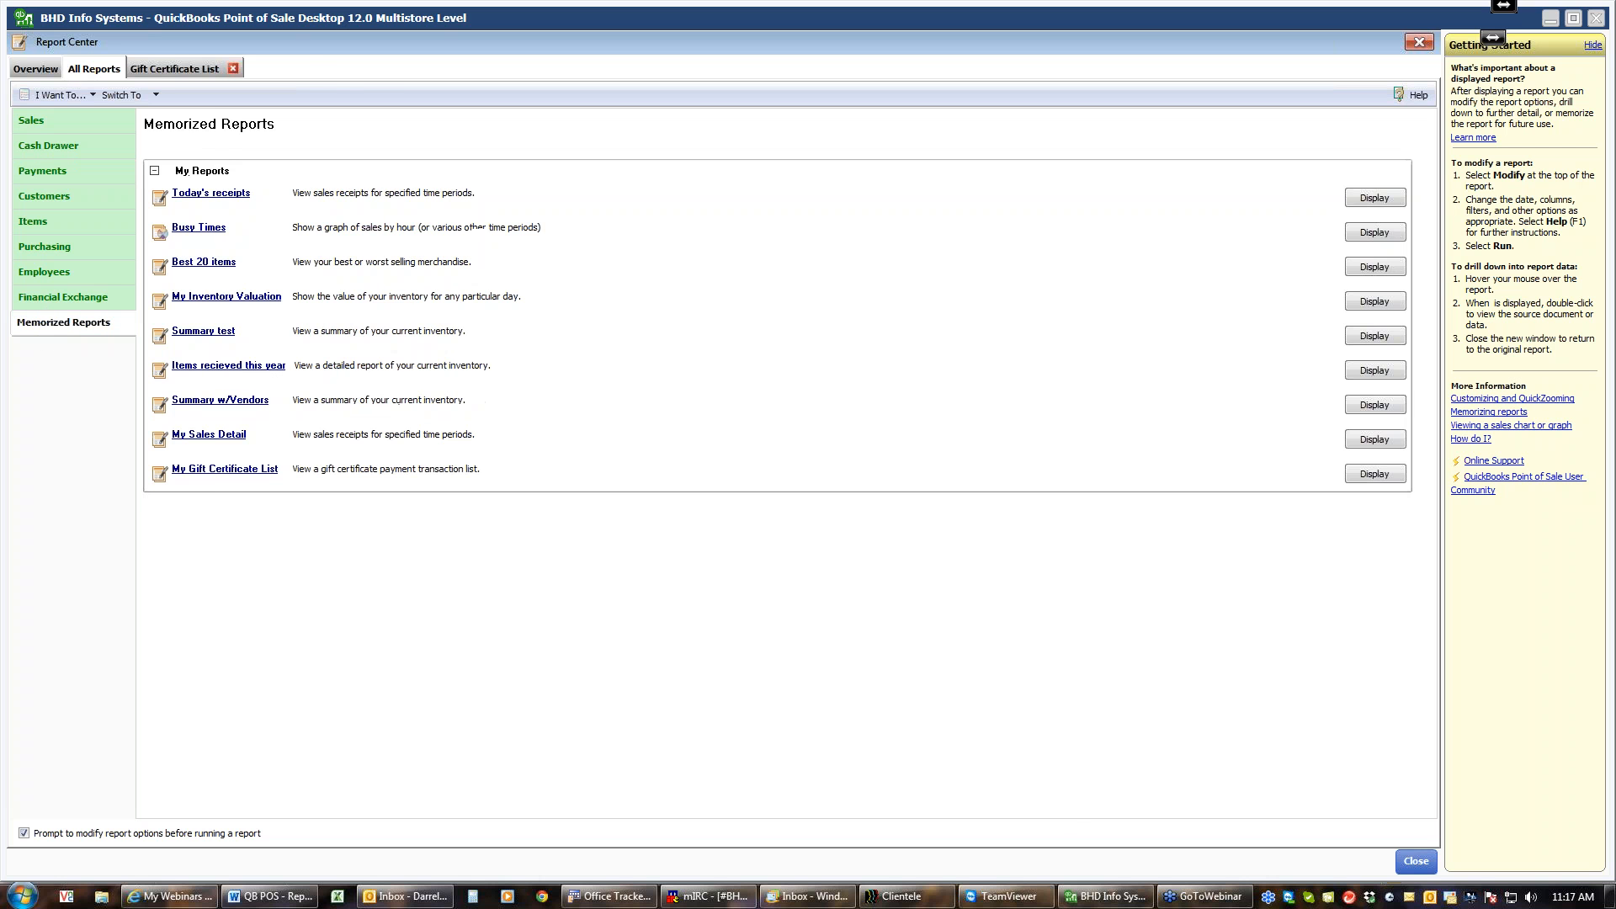
left_click(208, 473)
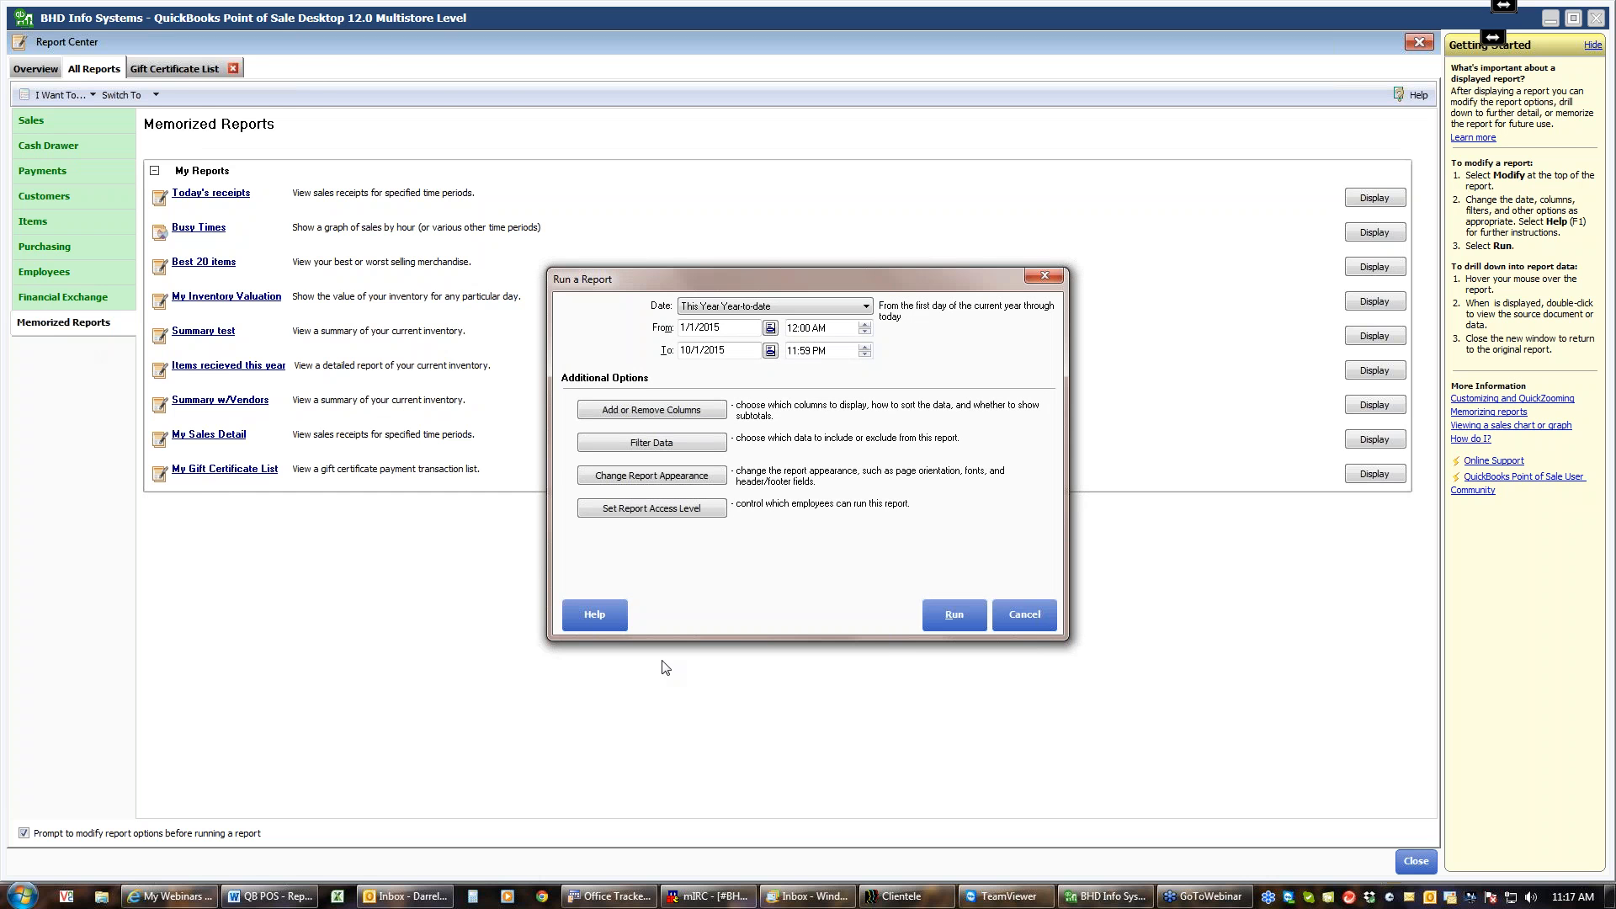
left_click(953, 621)
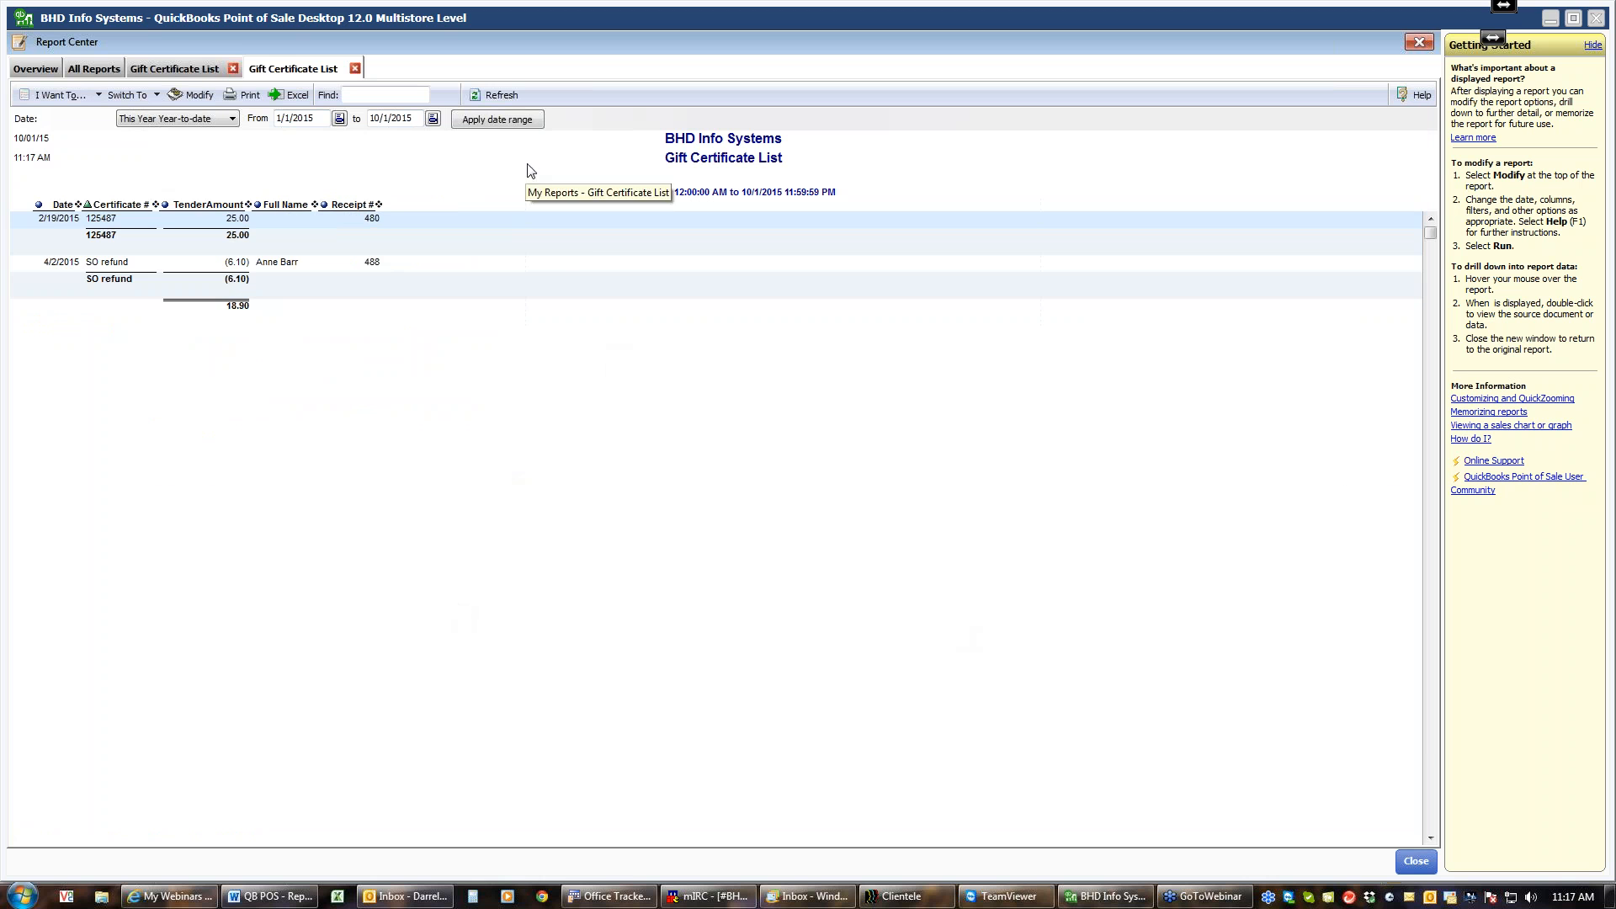
left_click(355, 68)
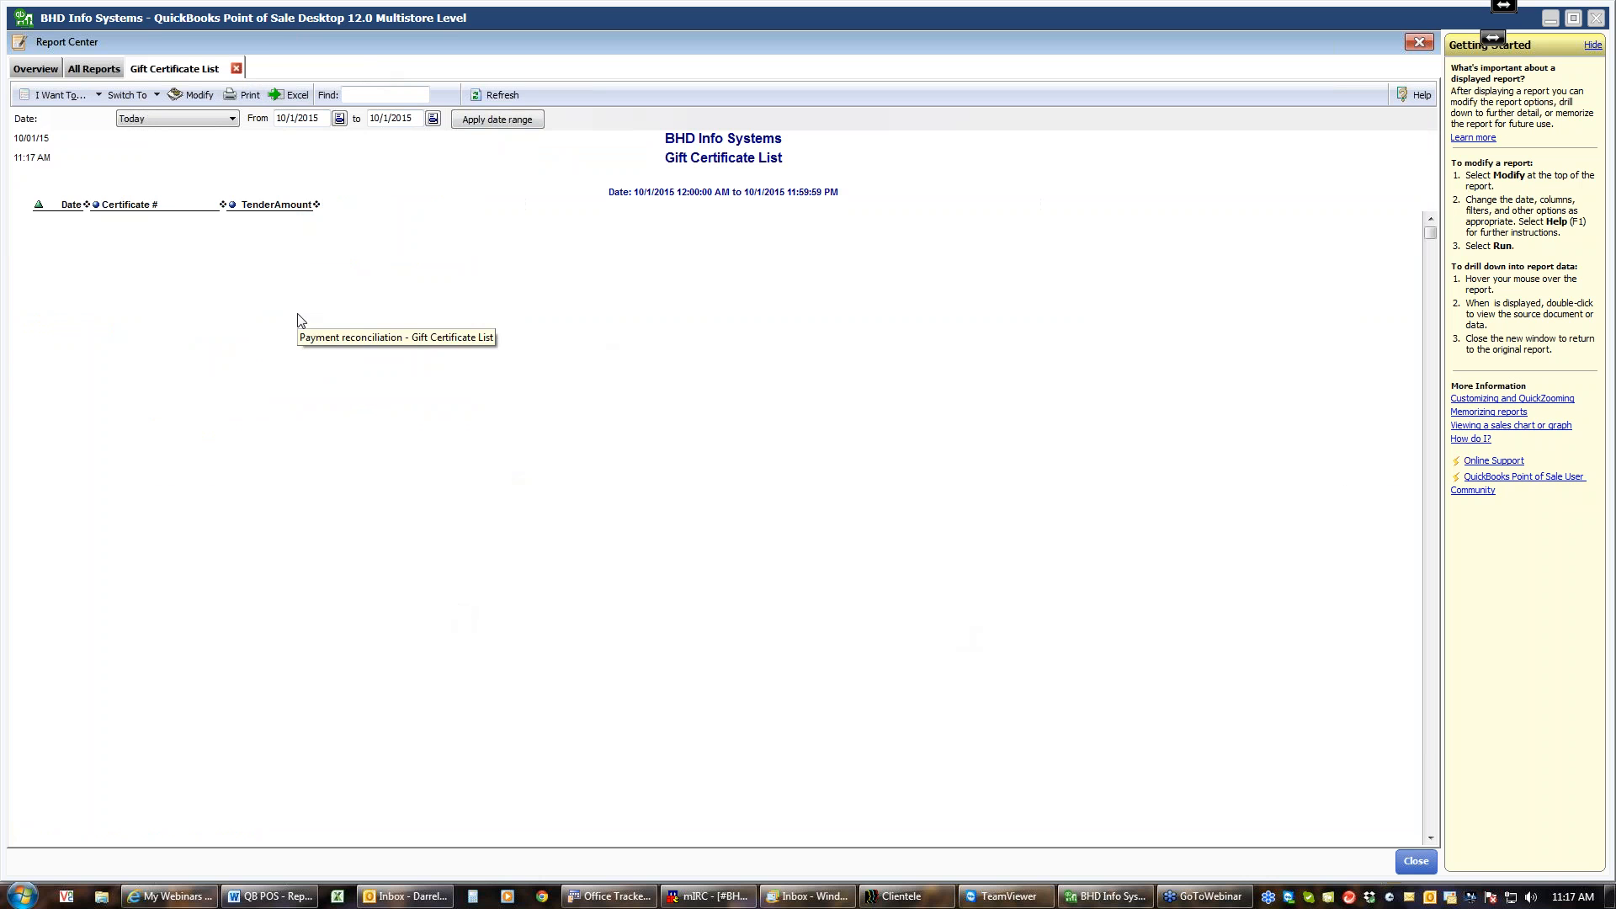
left_click(236, 69)
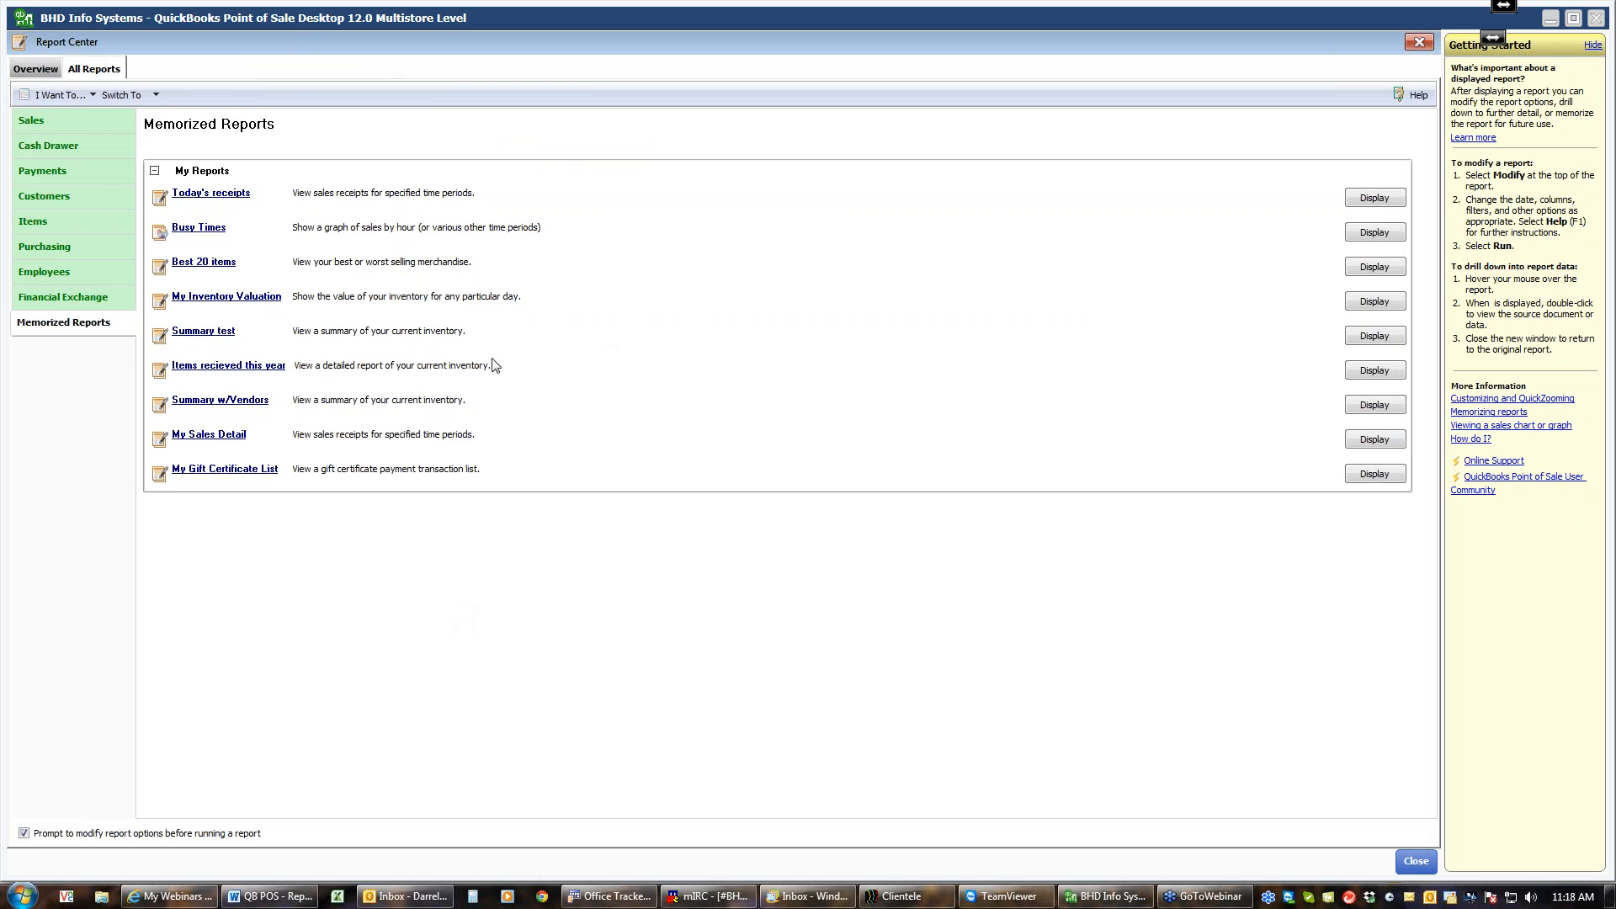
Browse the Payments and Customers report categories and preview the sample of the Customer List report
left_click(38, 171)
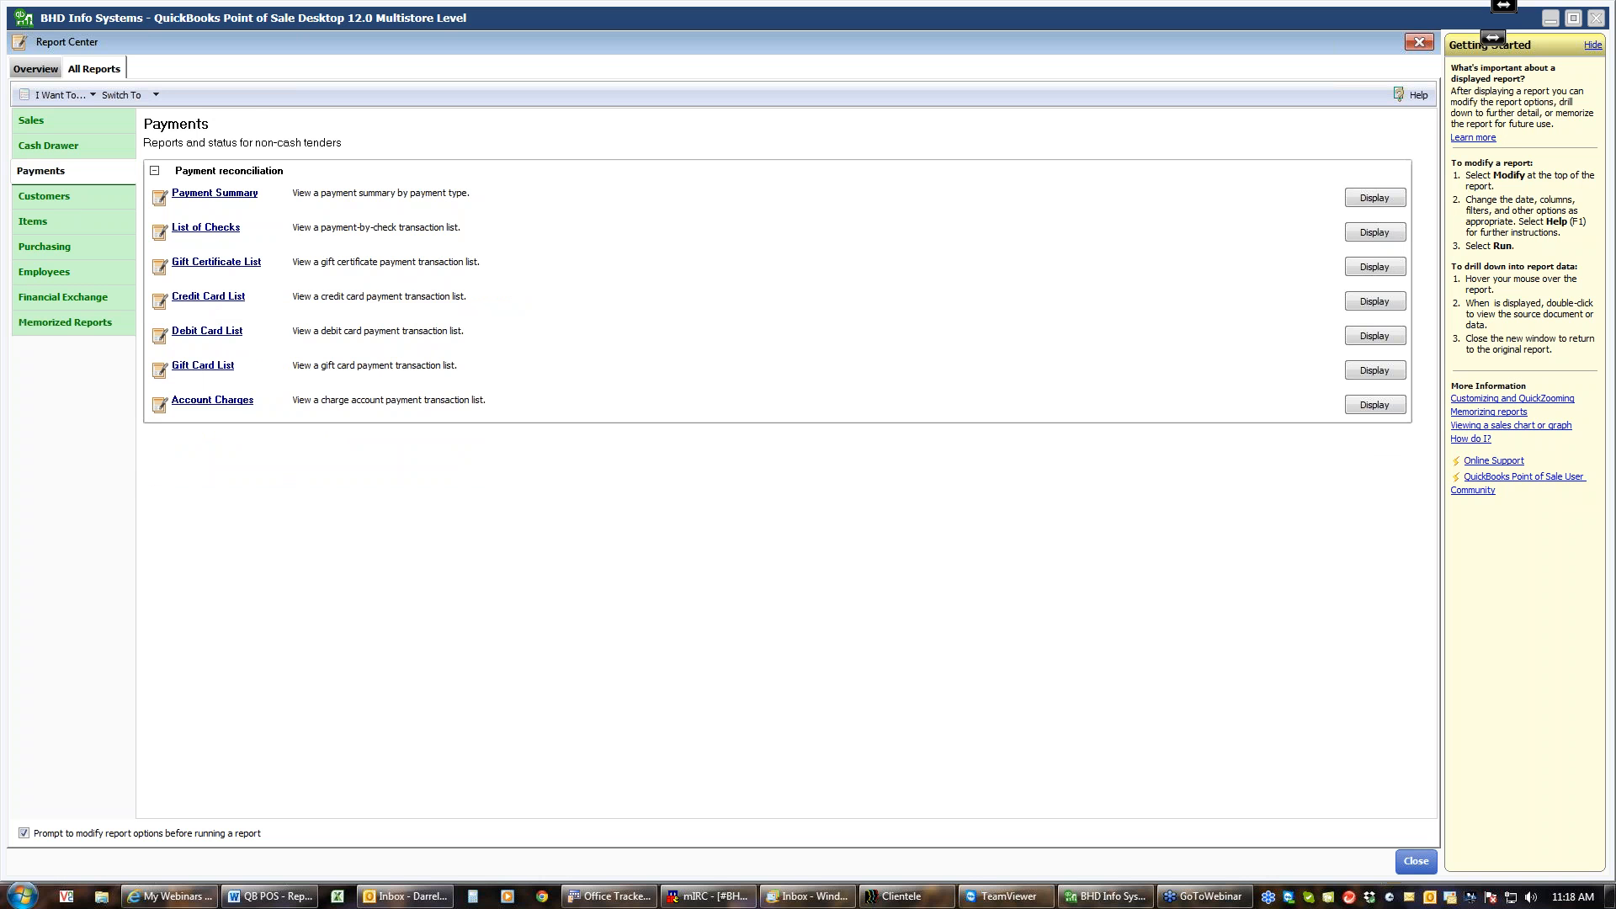
left_click(66, 197)
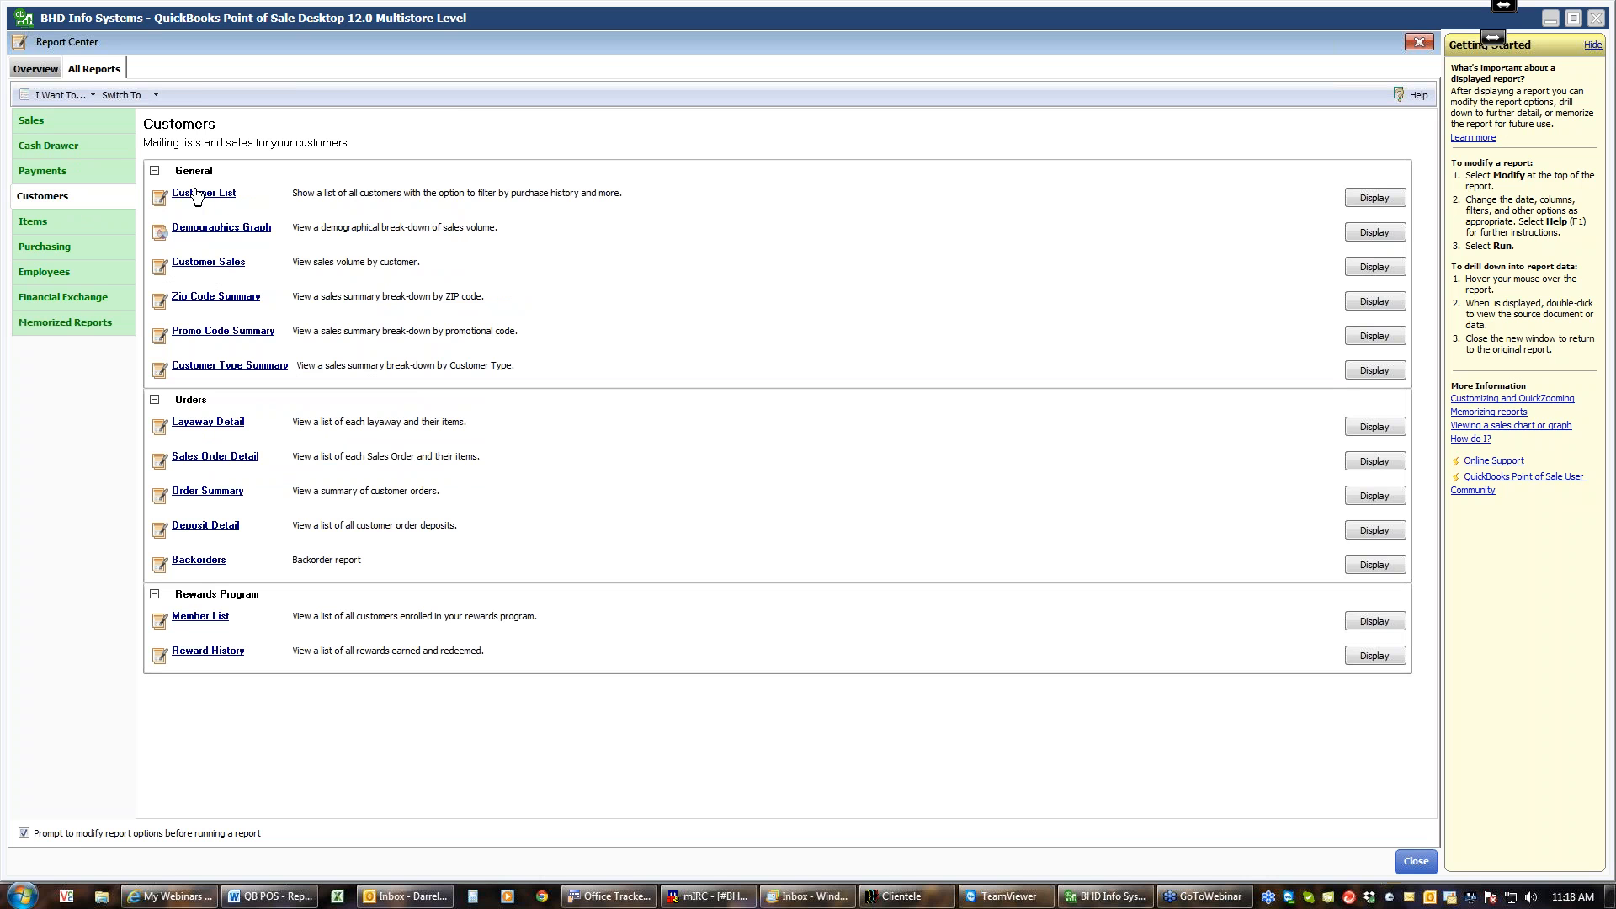
mouse_move(163, 197)
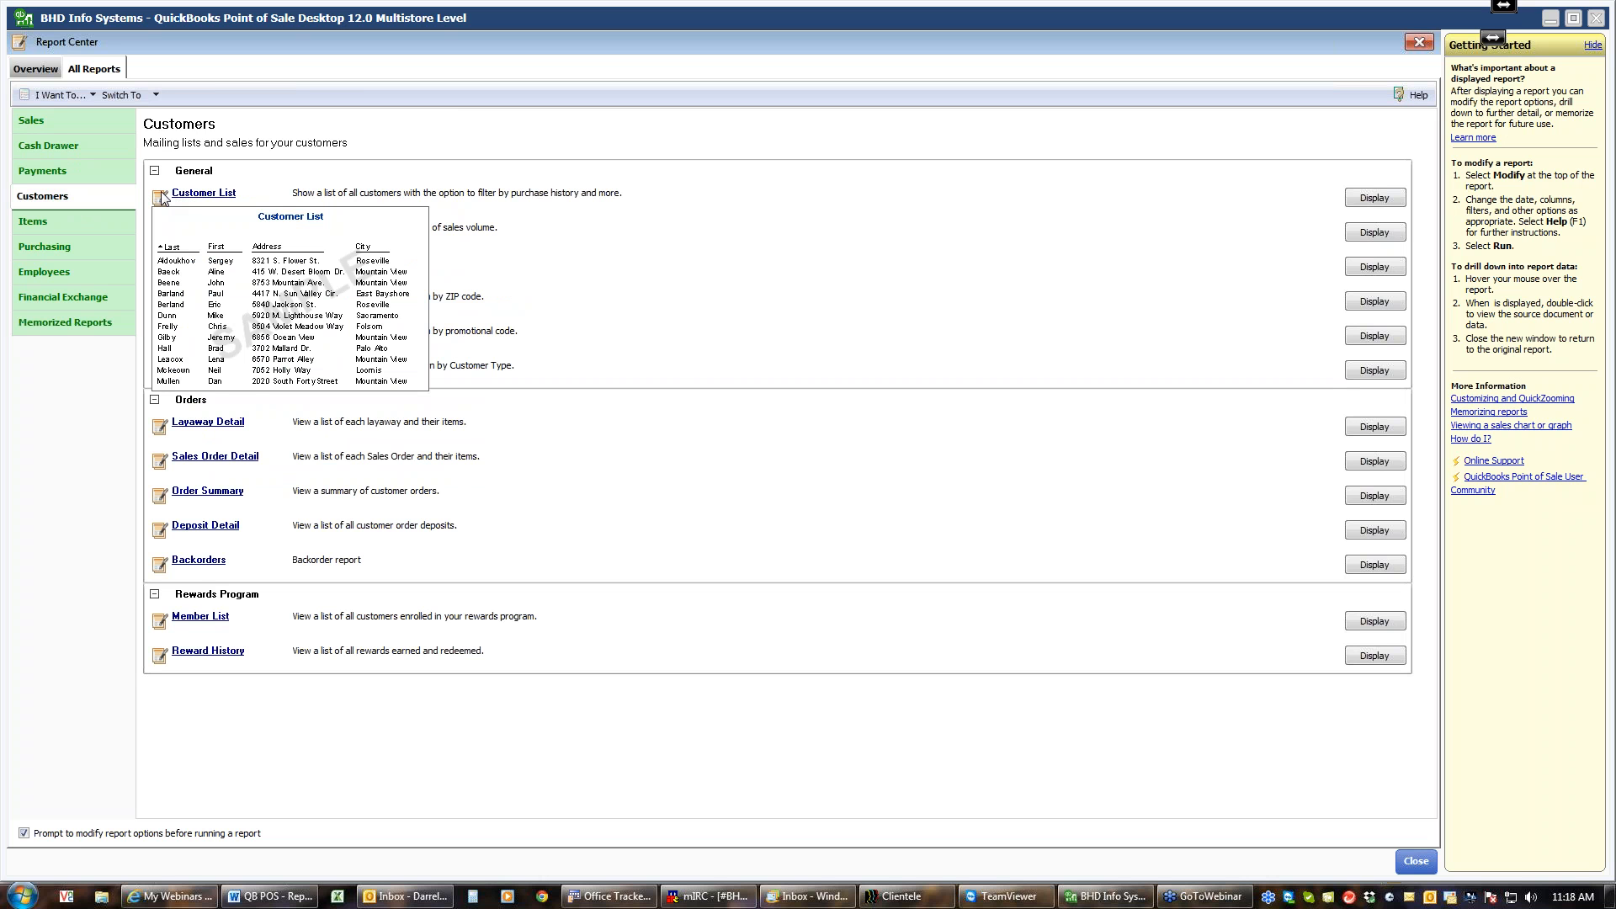
mouse_move(165, 433)
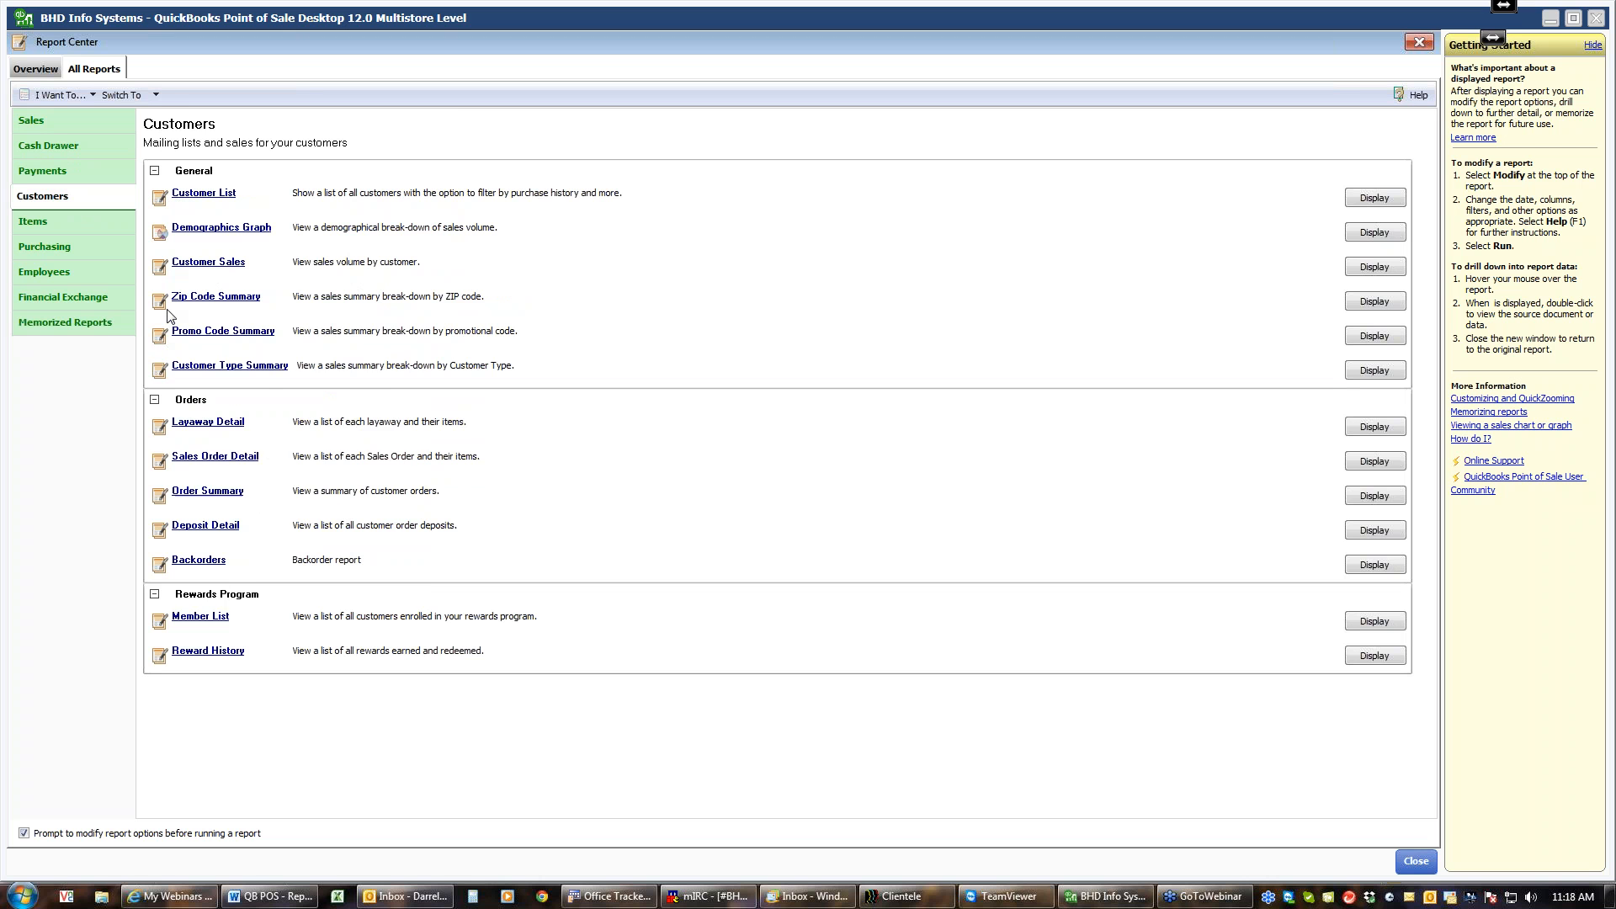
mouse_move(166, 313)
mouse_move(165, 281)
Run the Demographics Graph from the Customers reports and apply the This Year Year-to-date date range
left_click(254, 235)
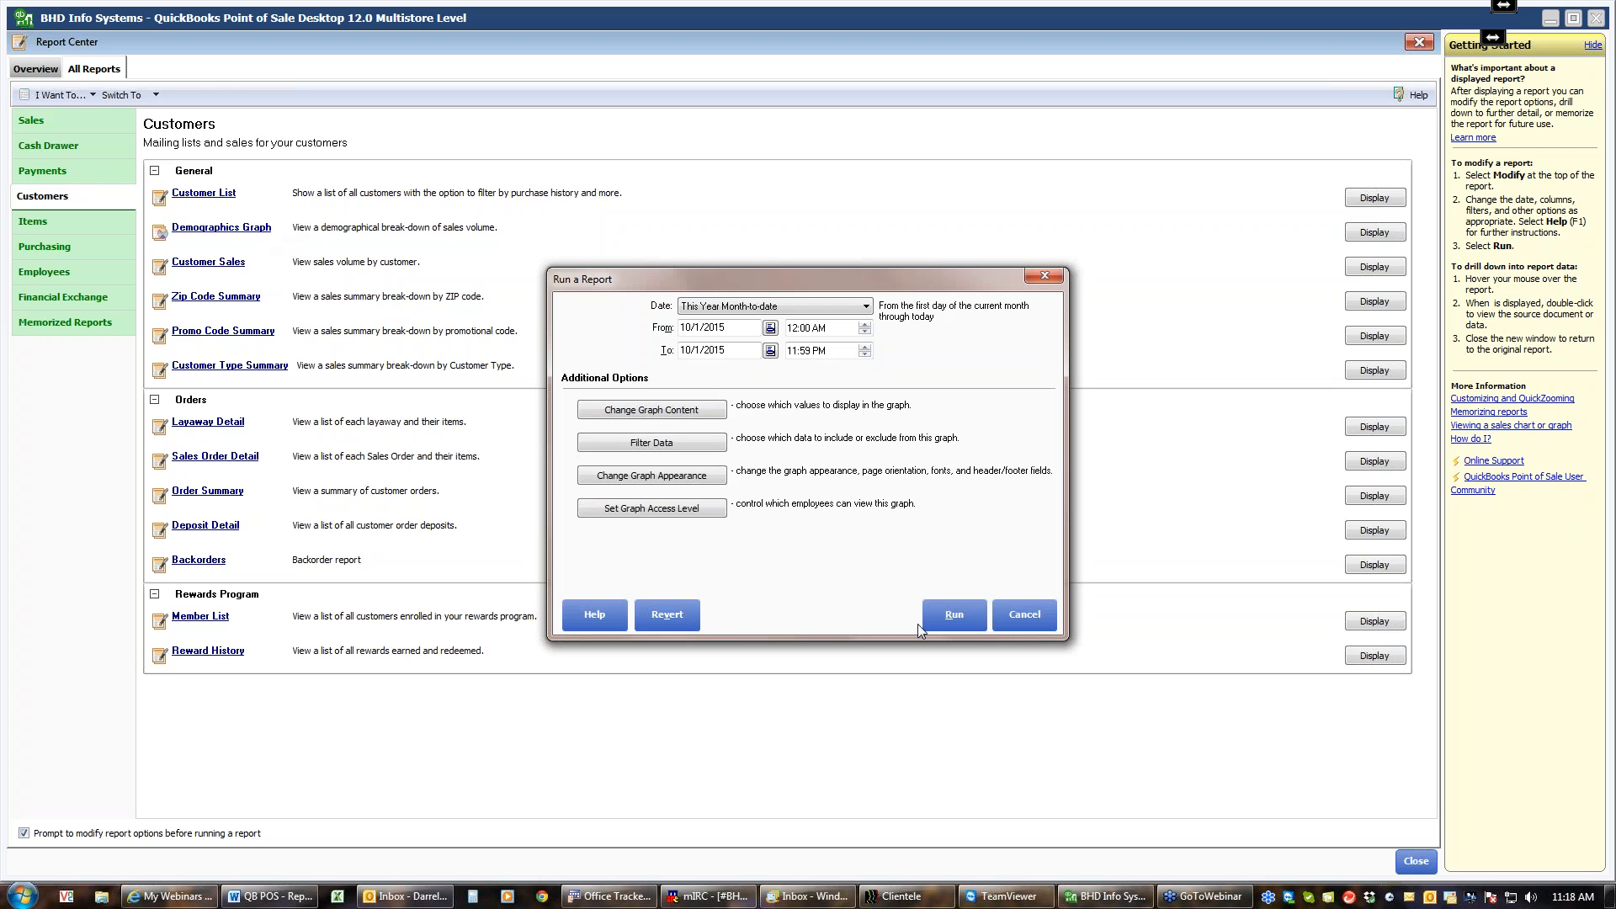
left_click(947, 620)
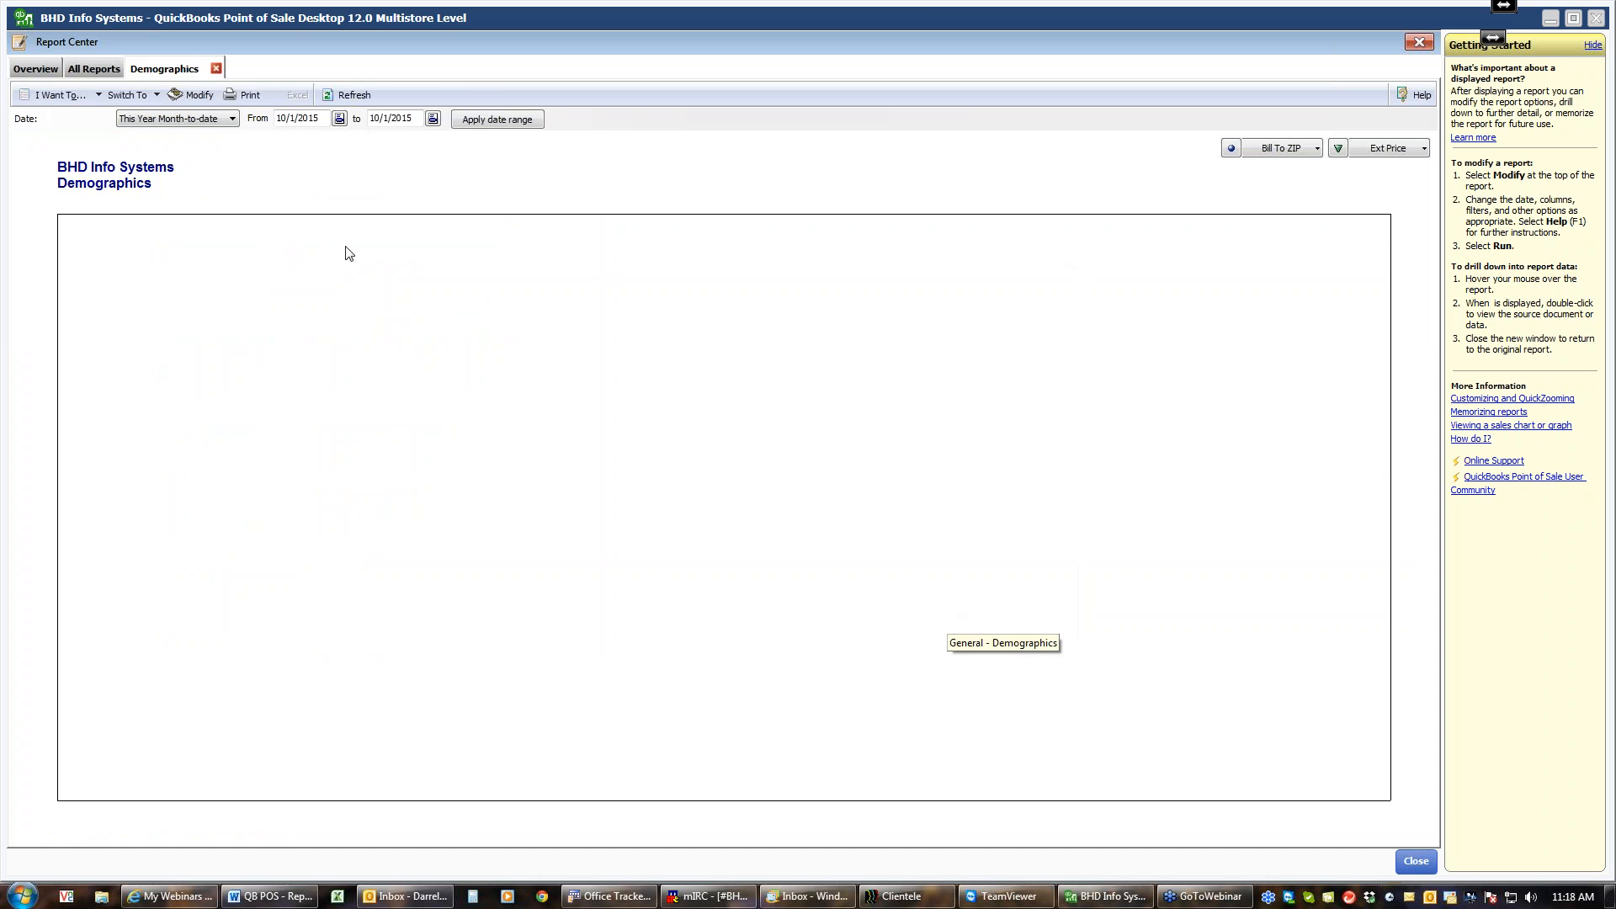
left_click(233, 119)
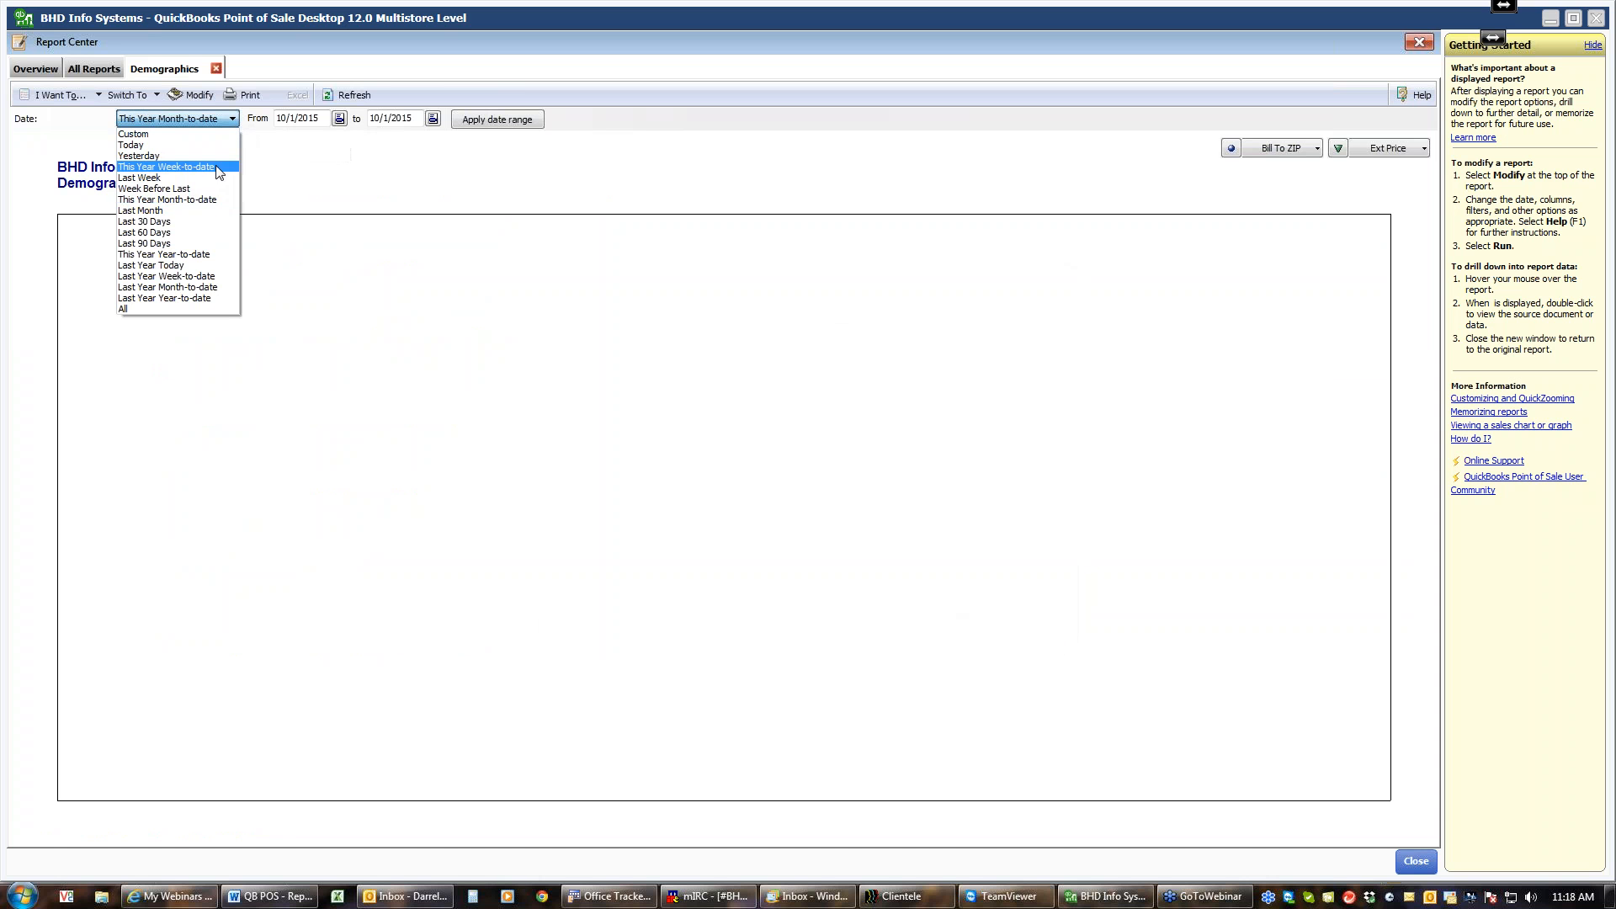
left_click(200, 255)
left_click(492, 124)
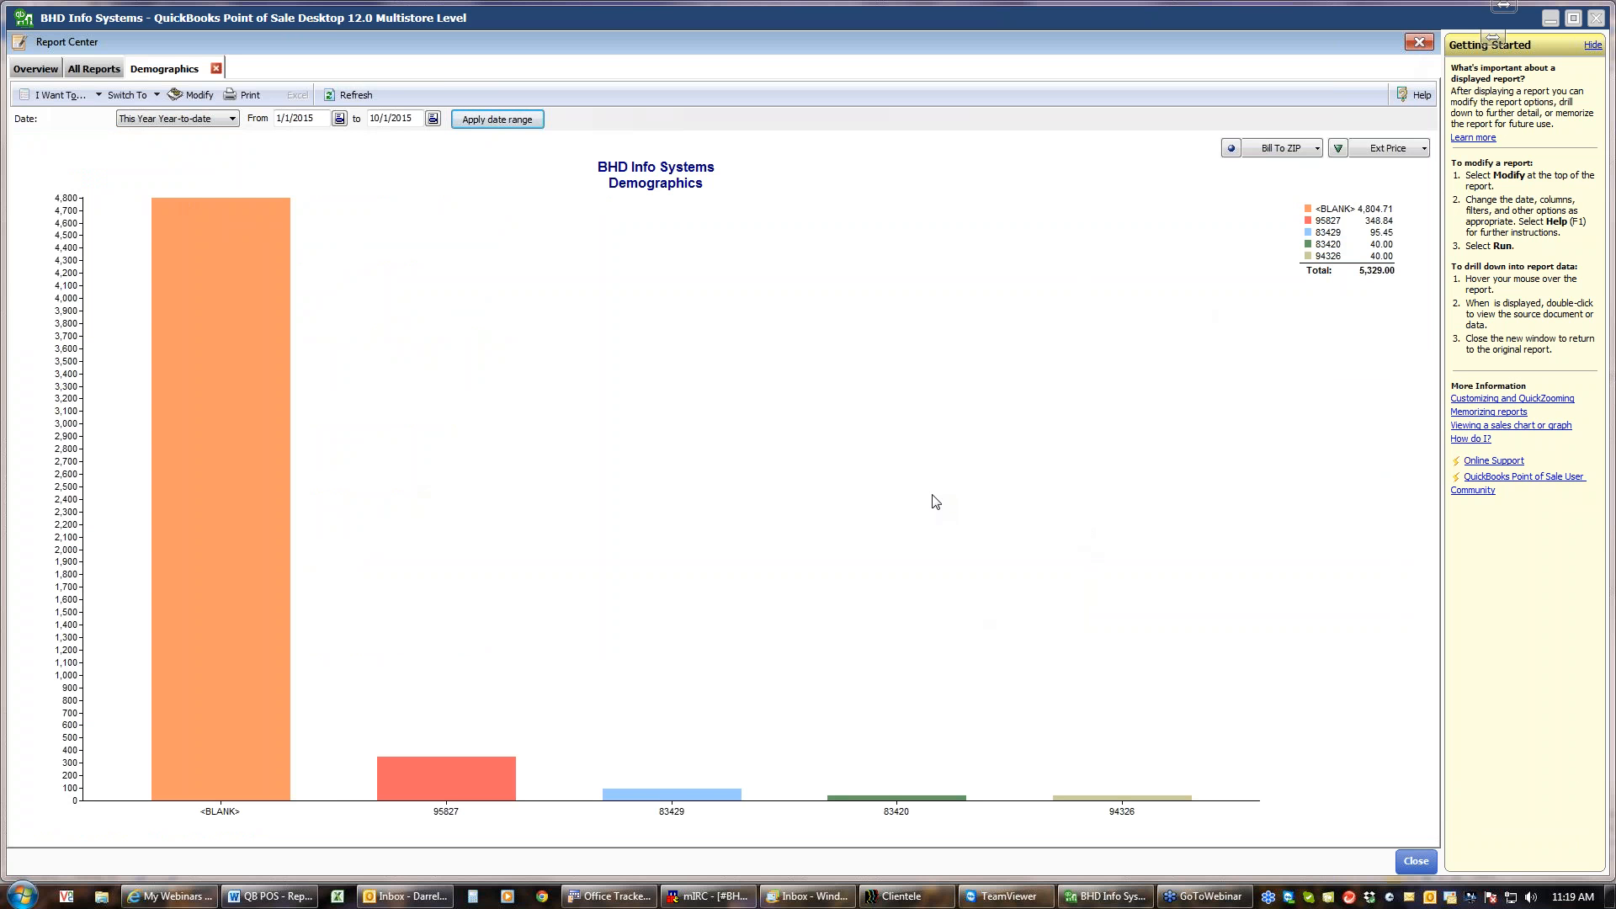
Close the Demographics graph and run the Backorders report from the Customers reports
left_click(217, 69)
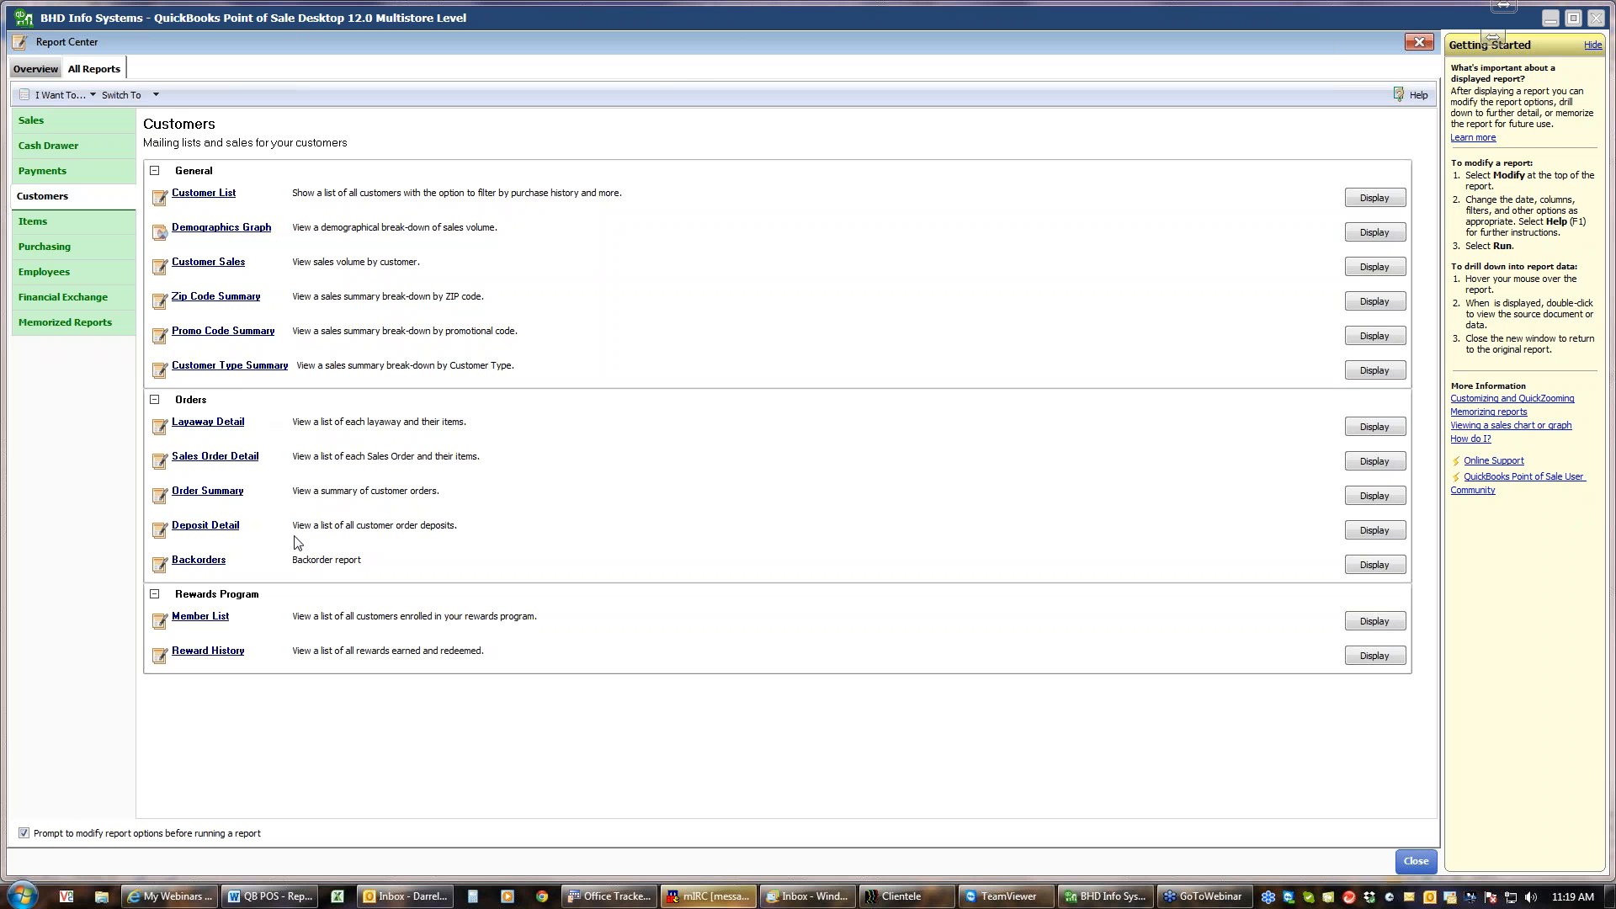
left_click(217, 564)
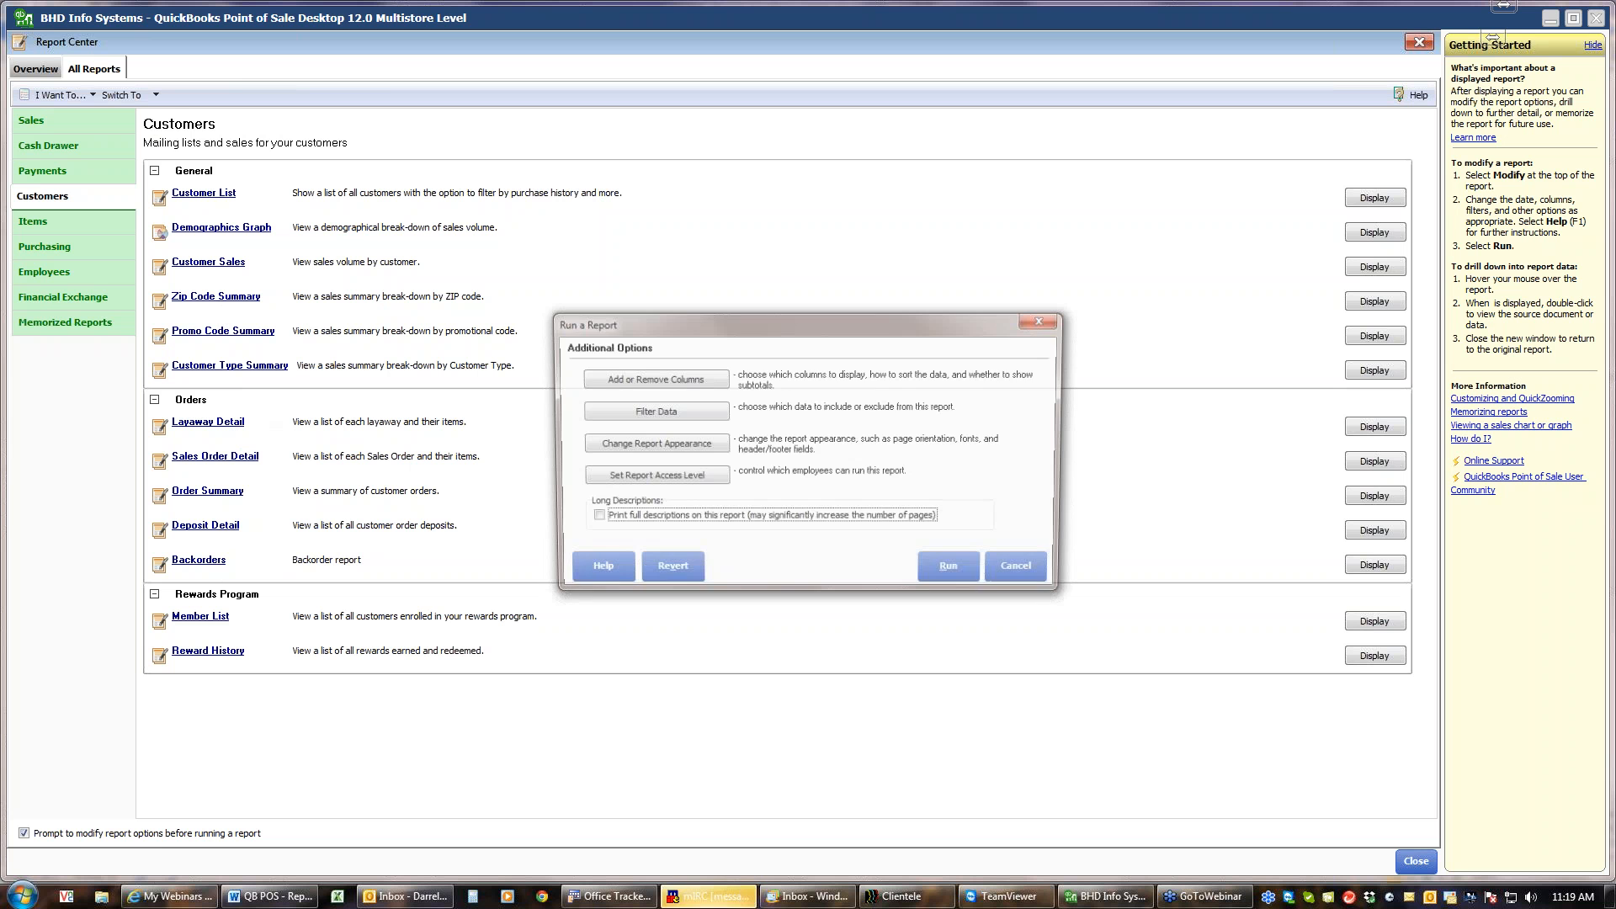
left_click(958, 576)
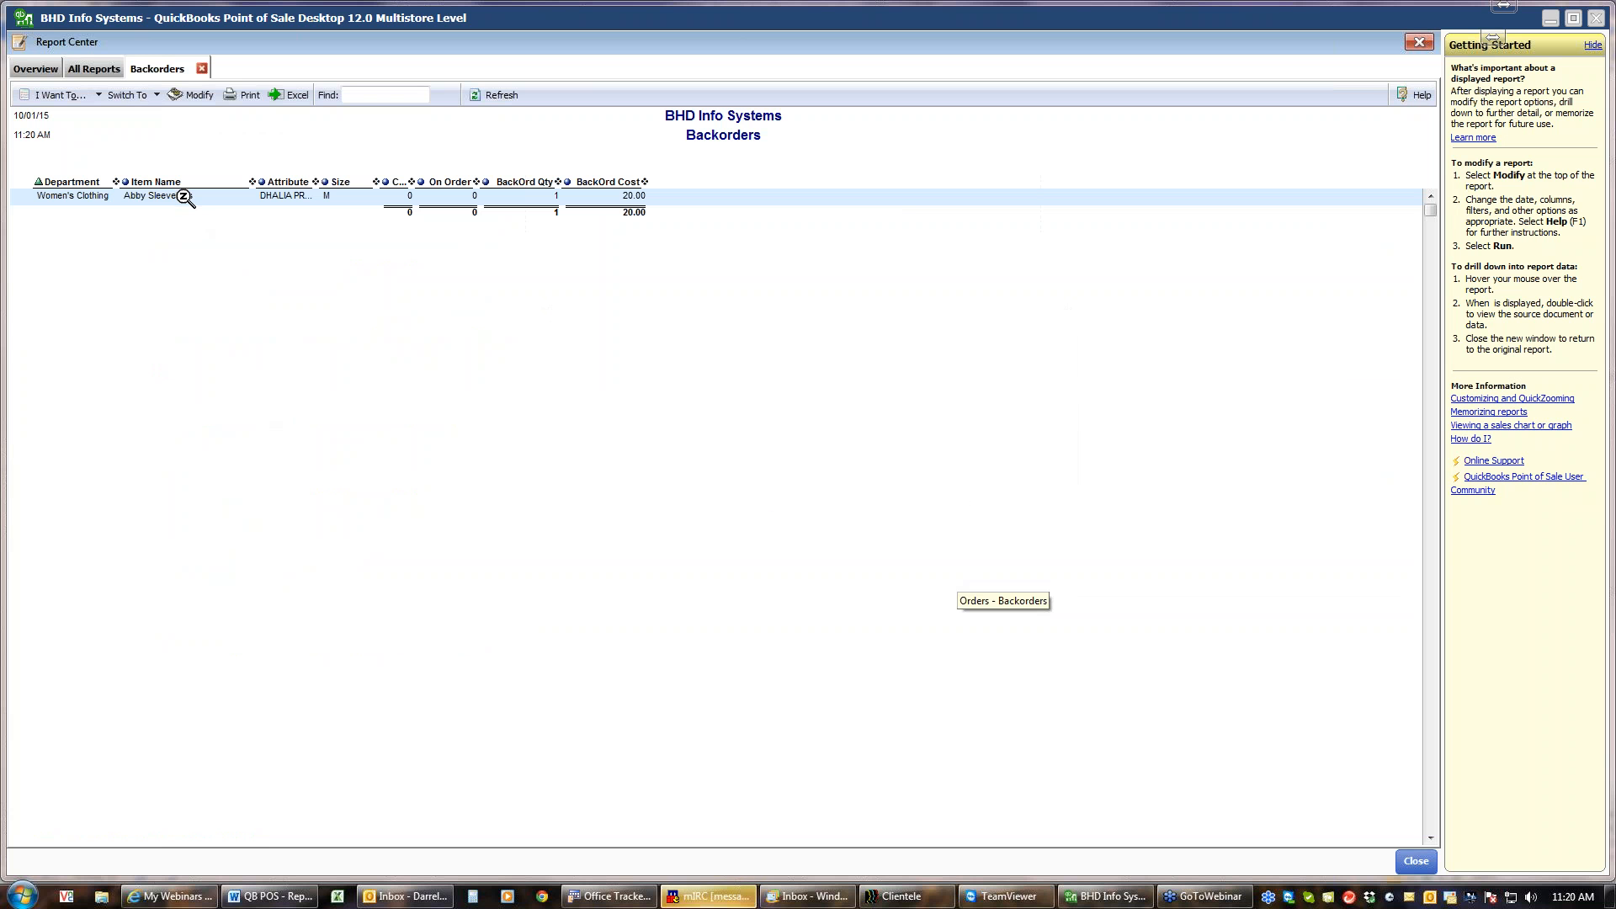
Drill into the Abby Sleeveless backorder line to view its item record, and close both the record and the Backorders report
double_click(556, 196)
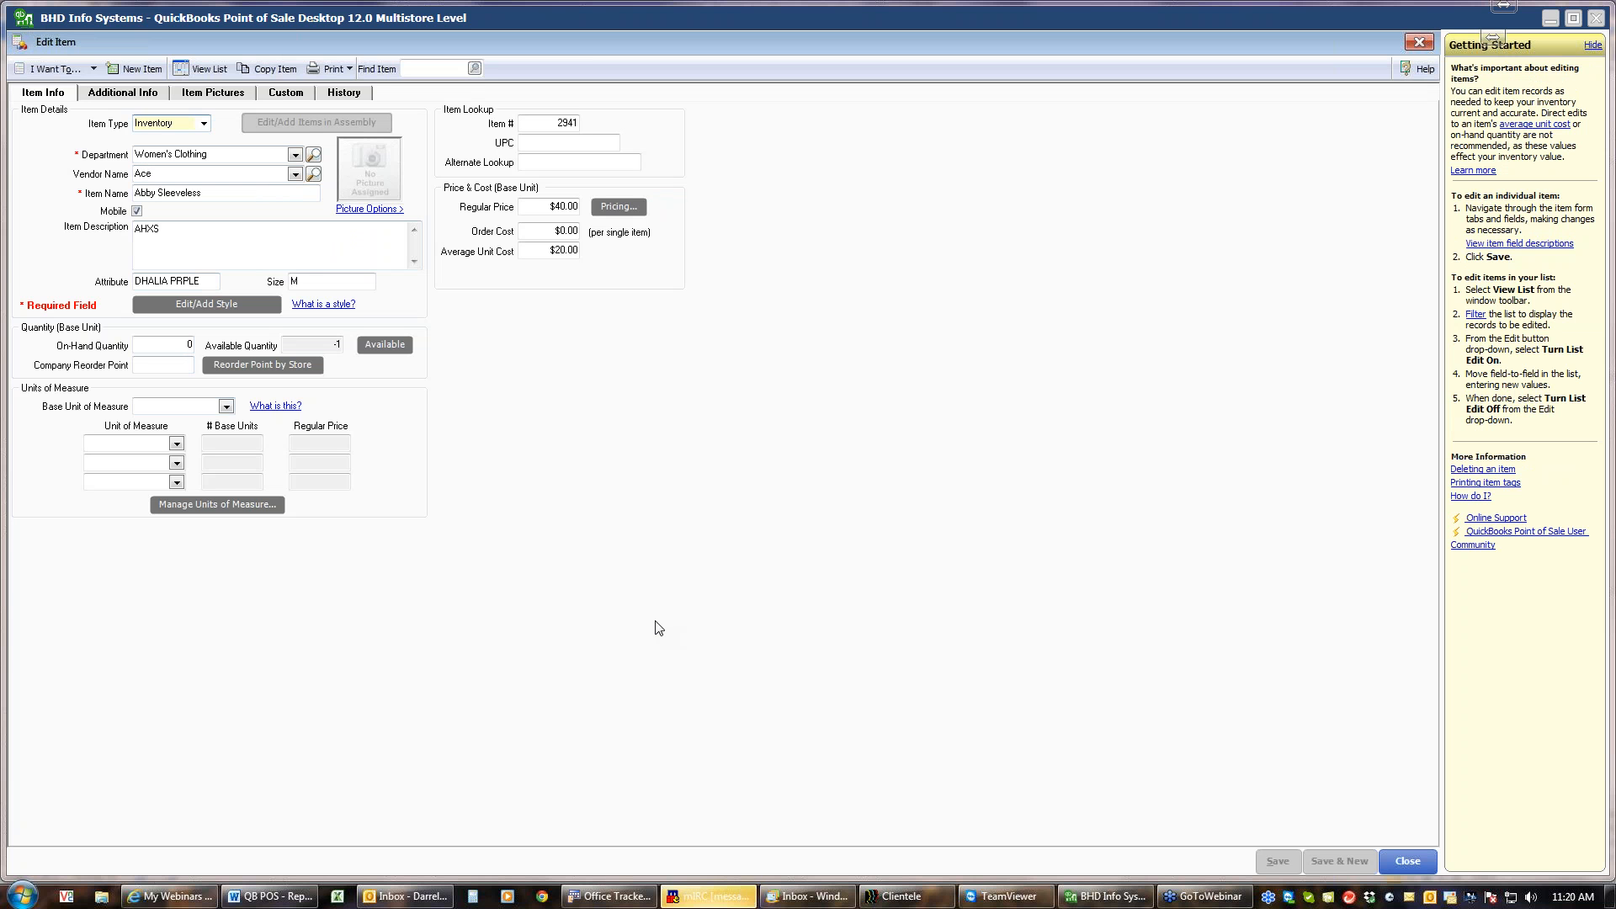
left_click(1408, 861)
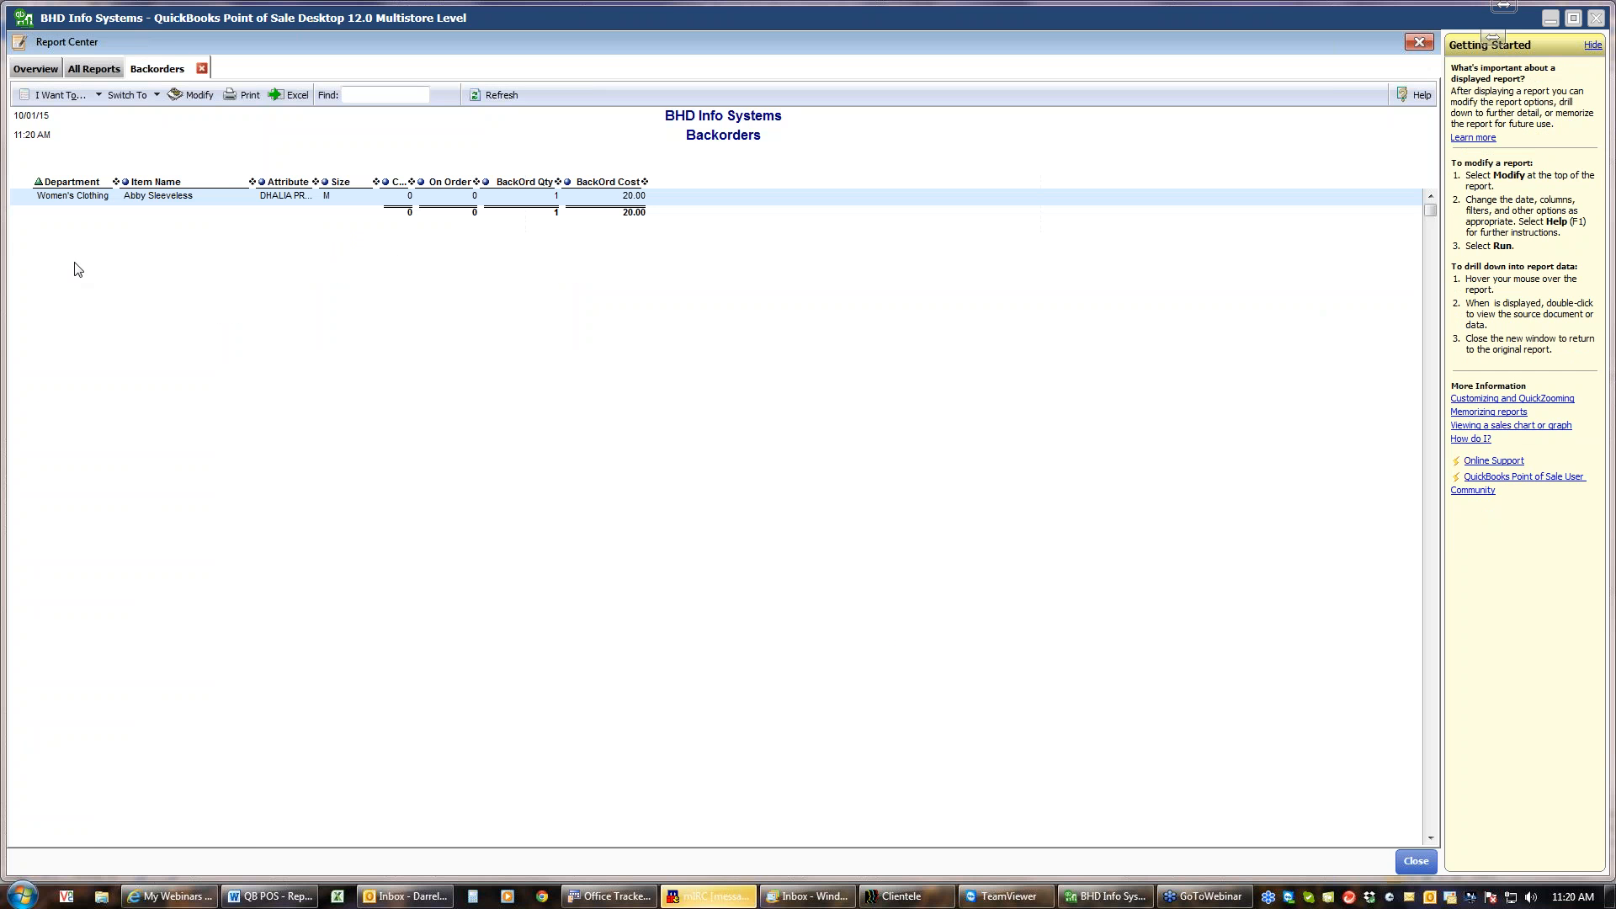
left_click(203, 69)
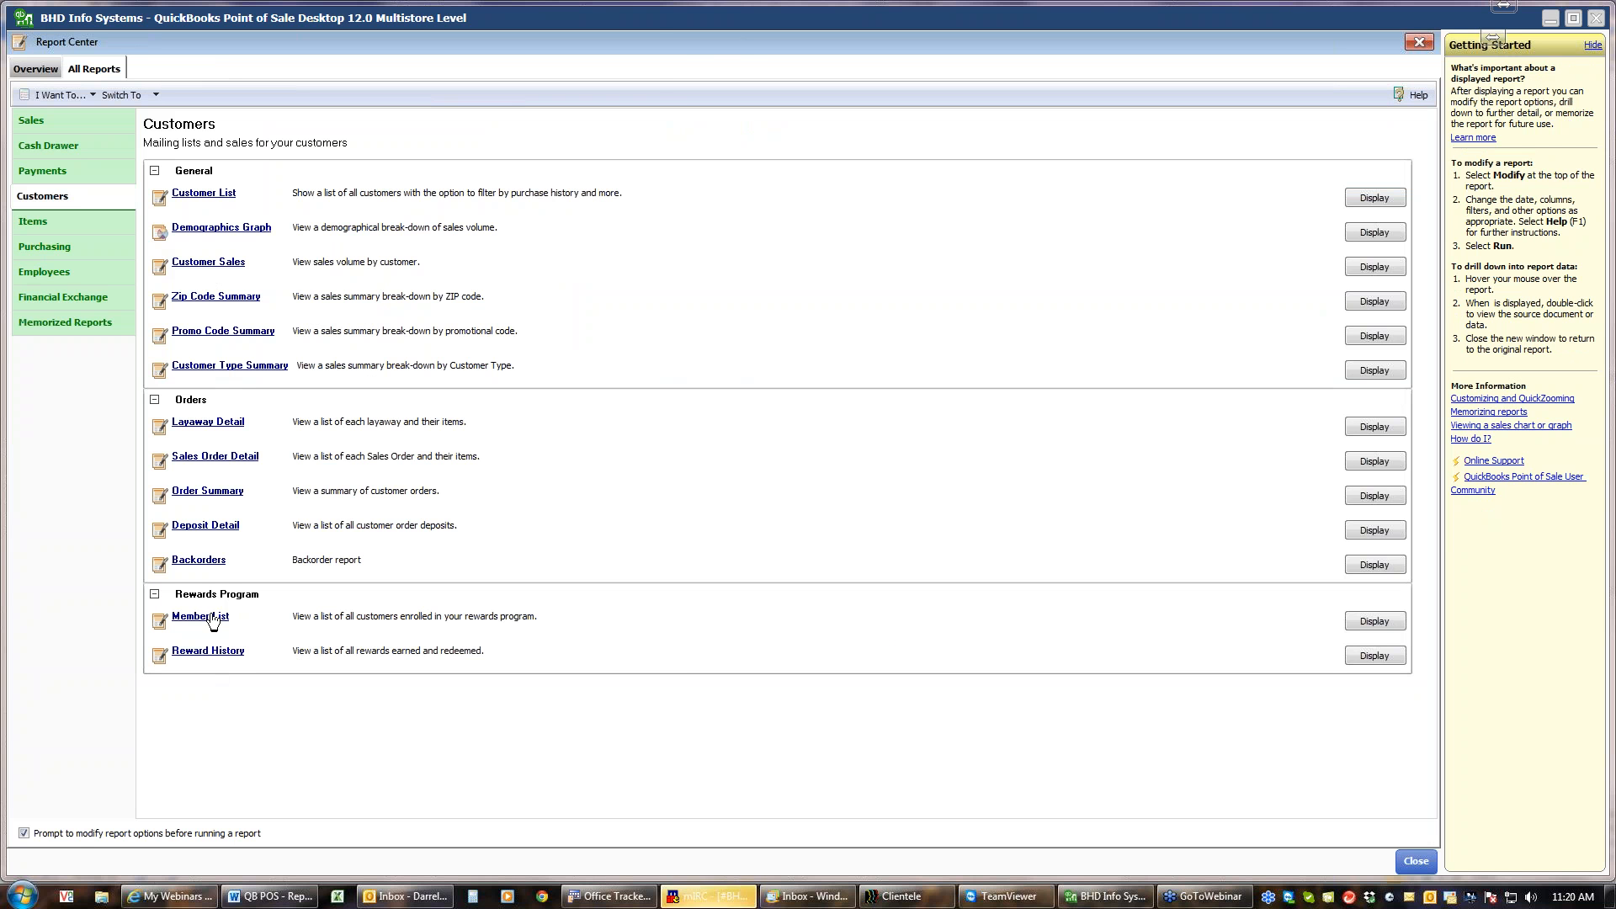
Run the Reward History report for all earned dates, review it and close it
left_click(202, 653)
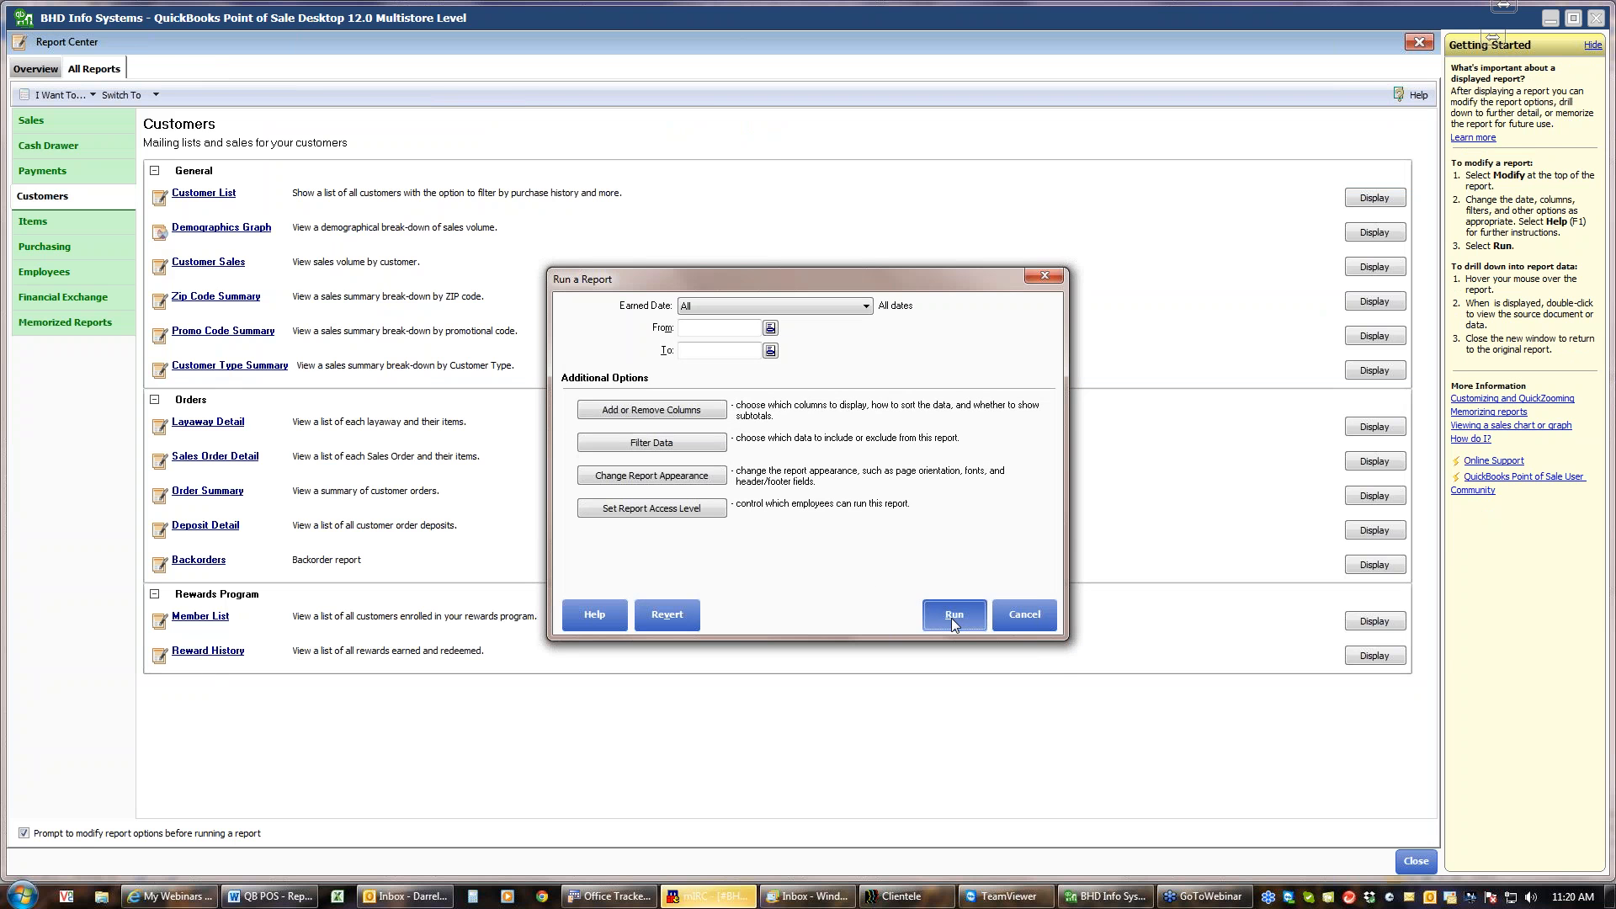
left_click(951, 613)
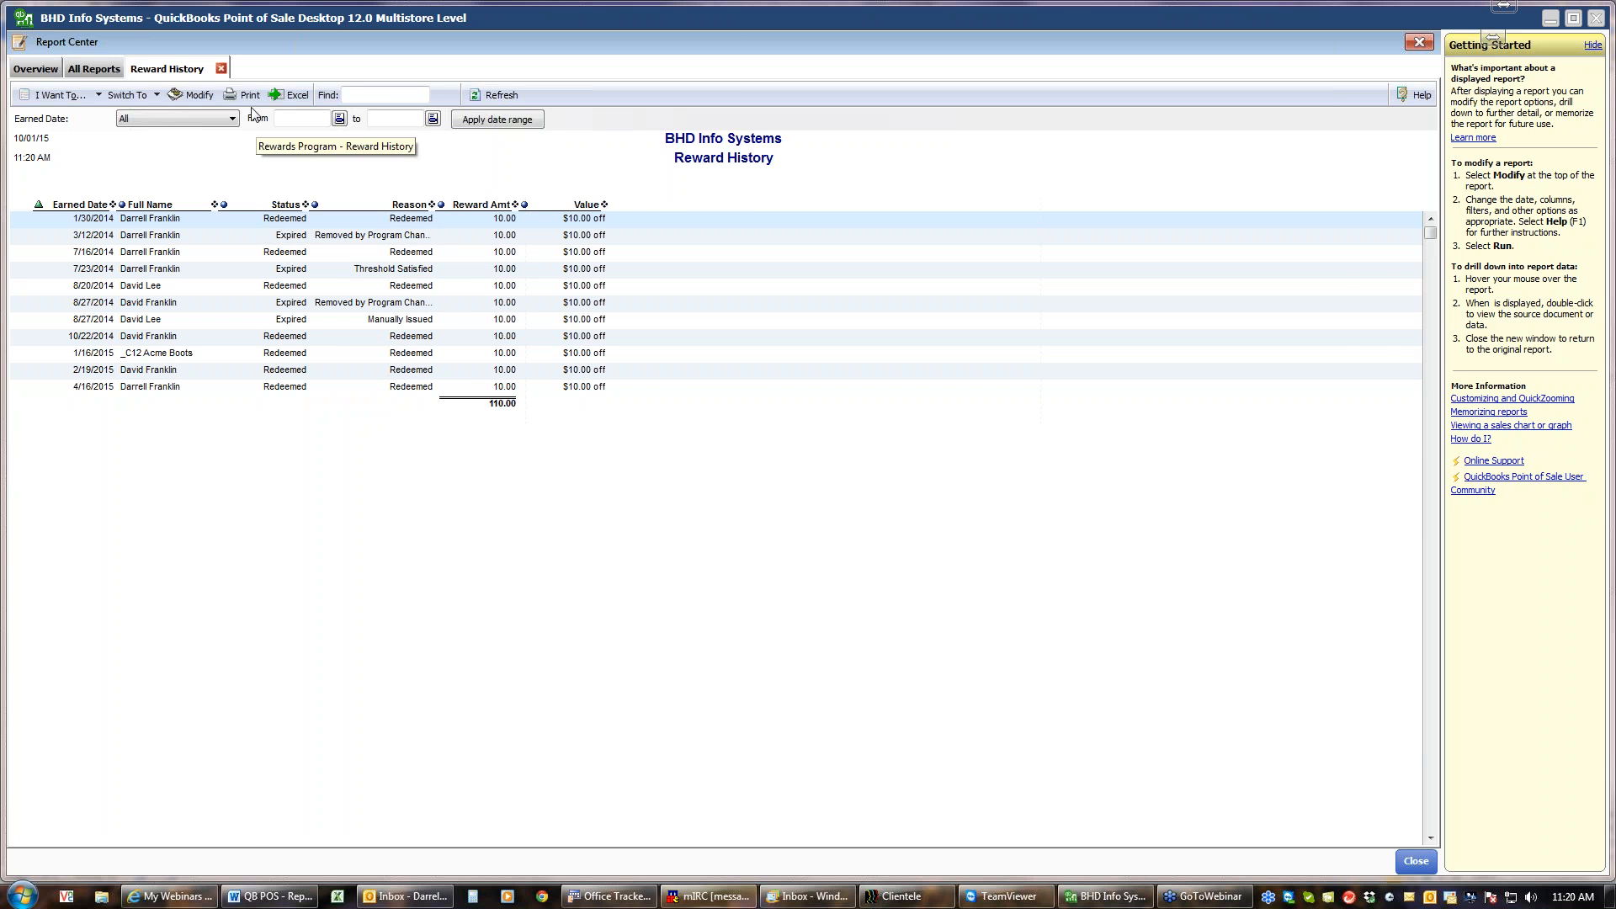
left_click(221, 68)
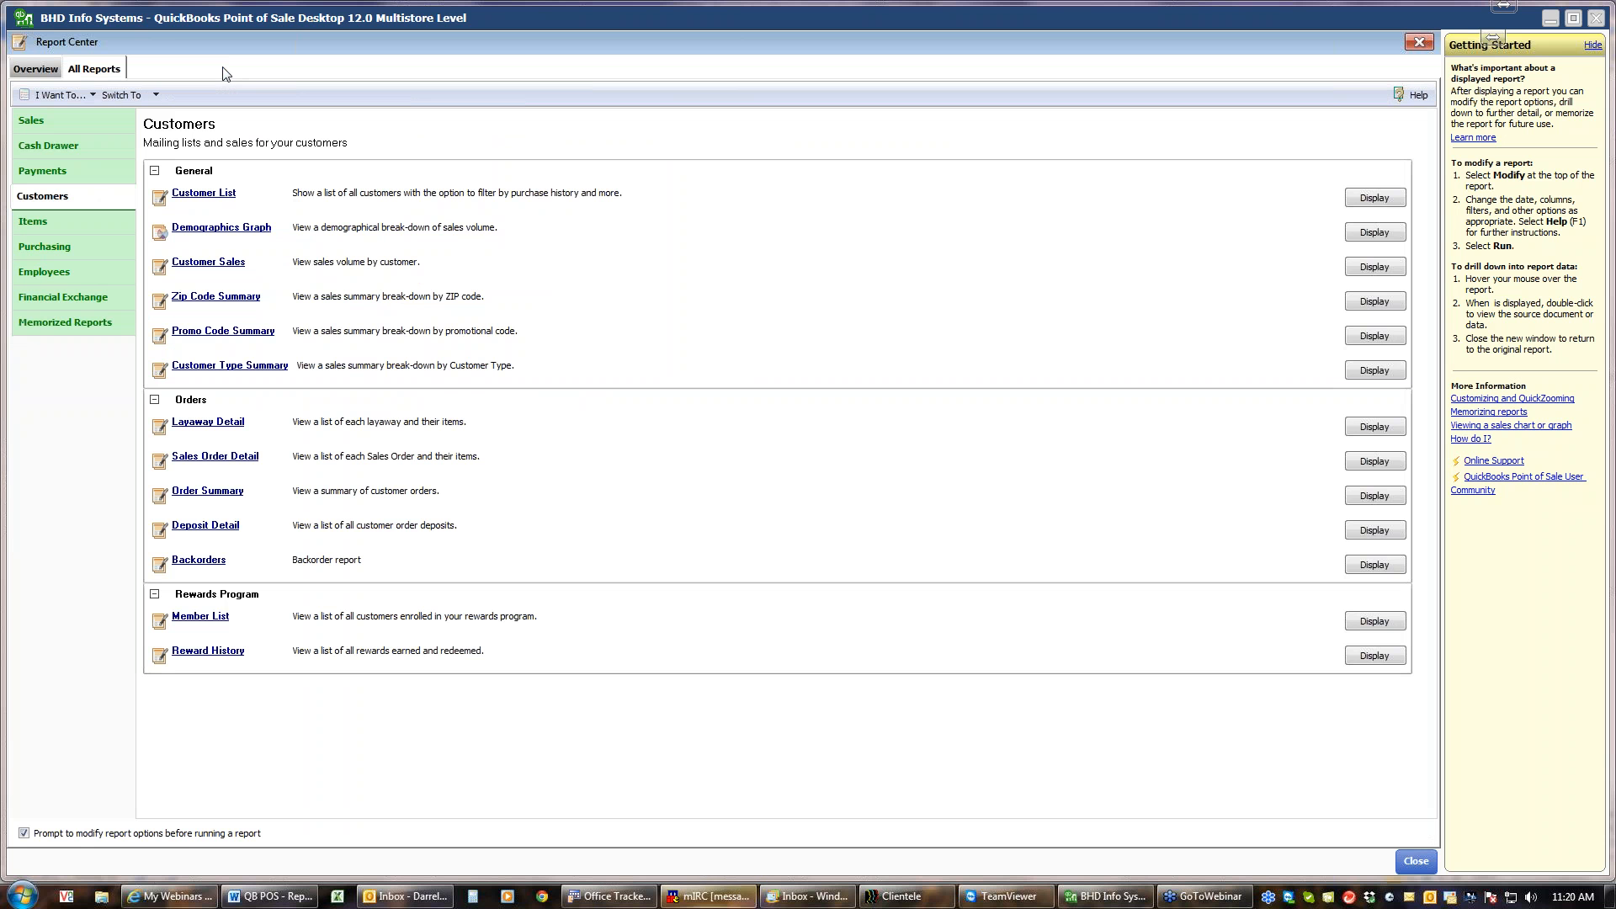
Run the current inventory Summary report from the Items reports
left_click(33, 224)
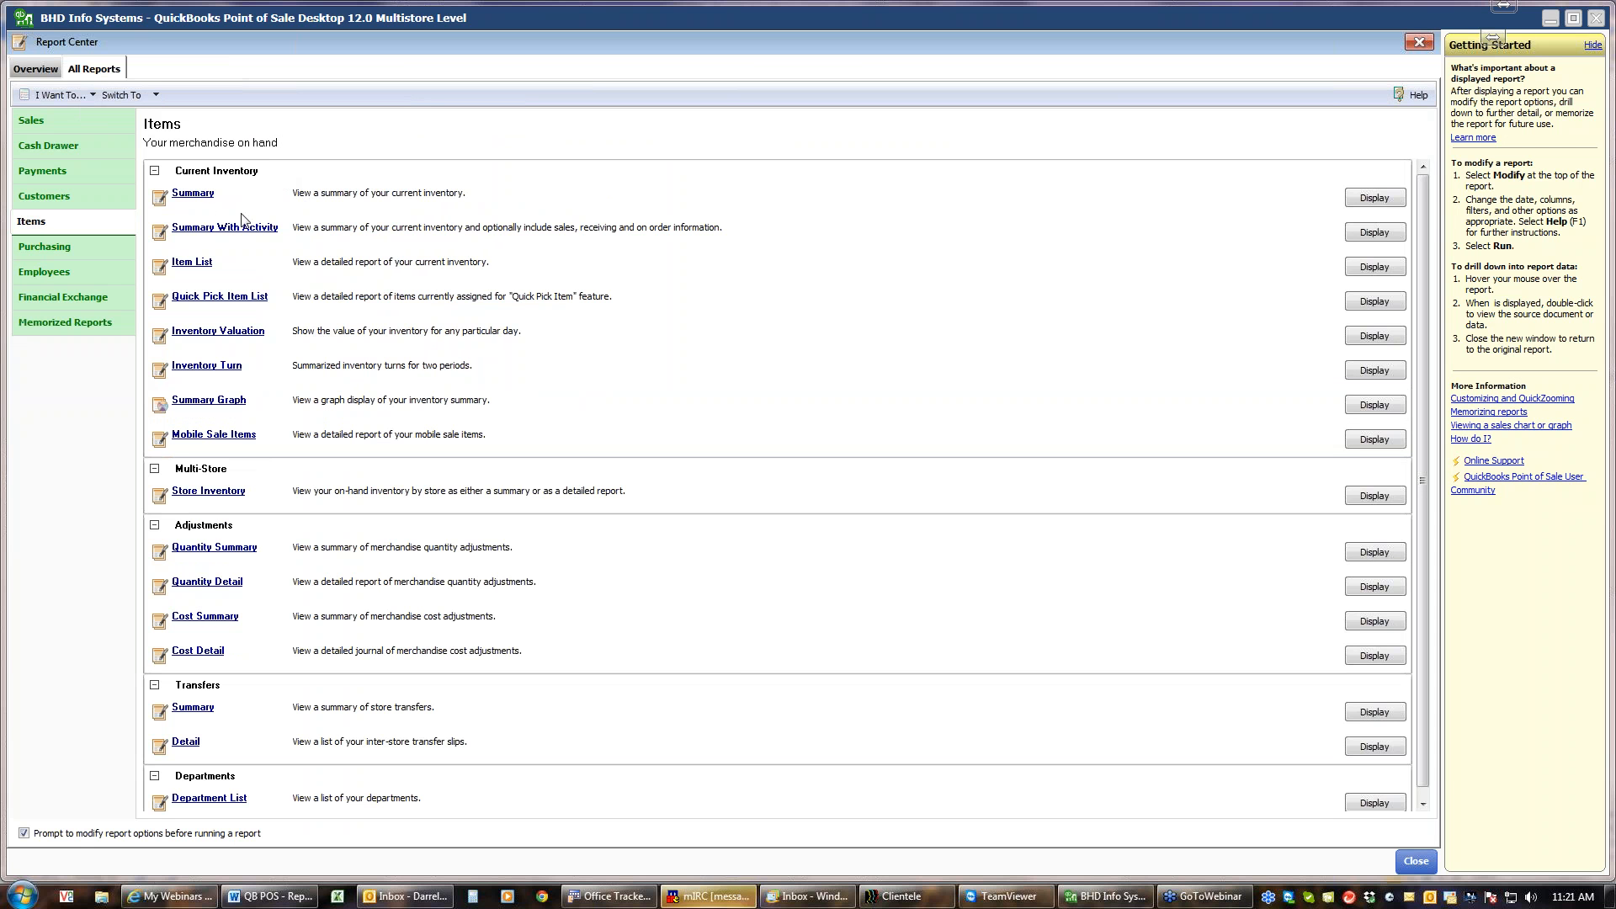
left_click(194, 195)
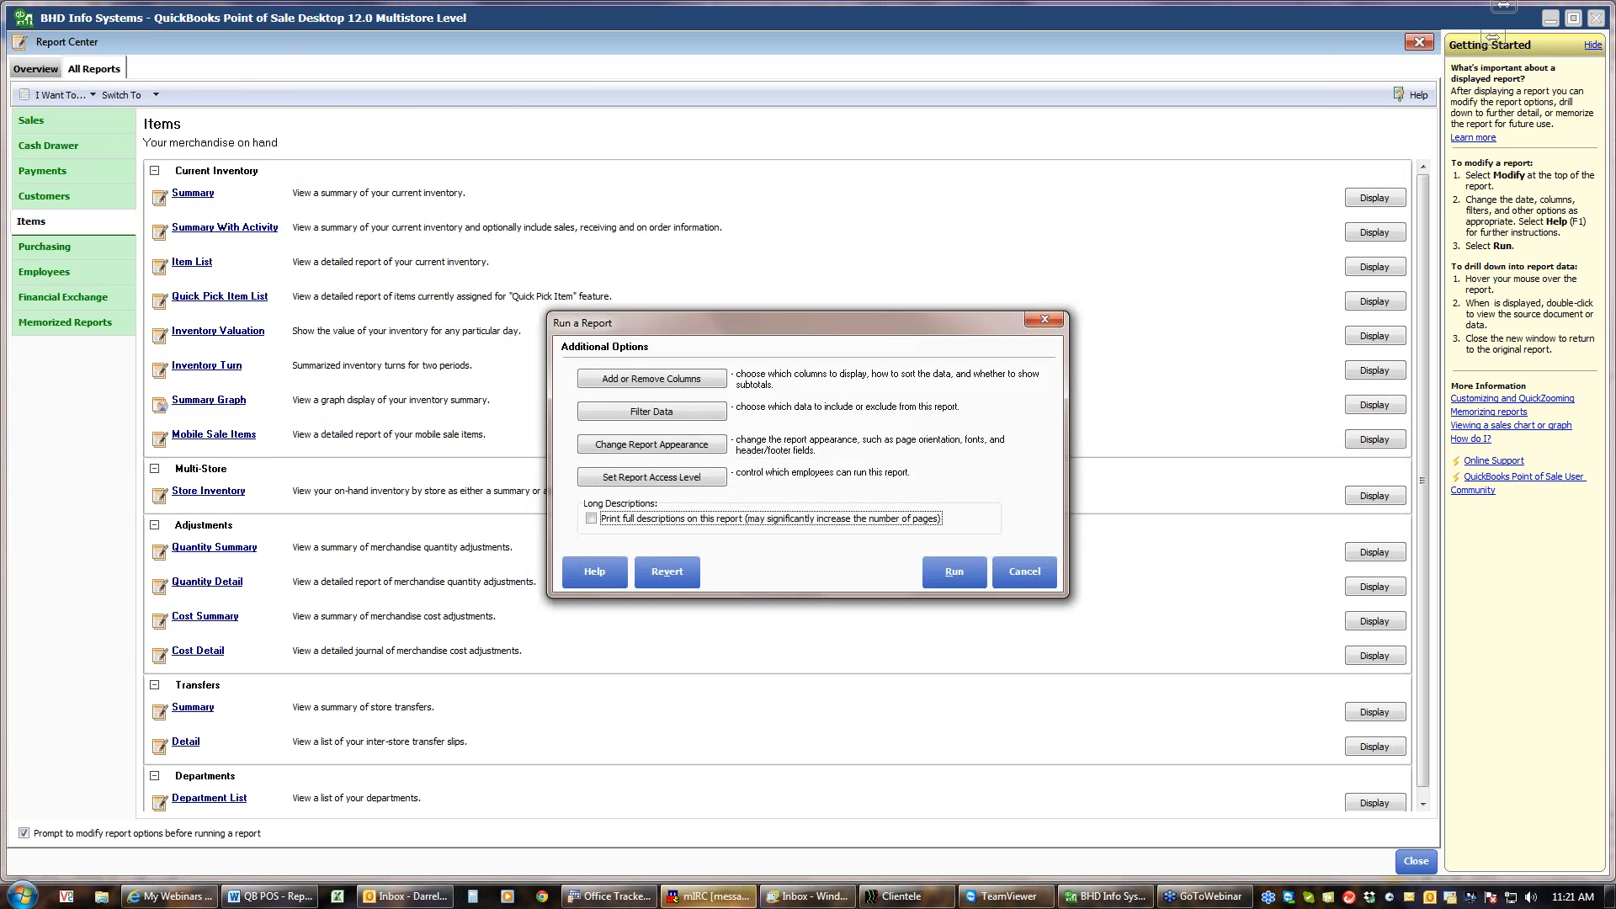
left_click(927, 570)
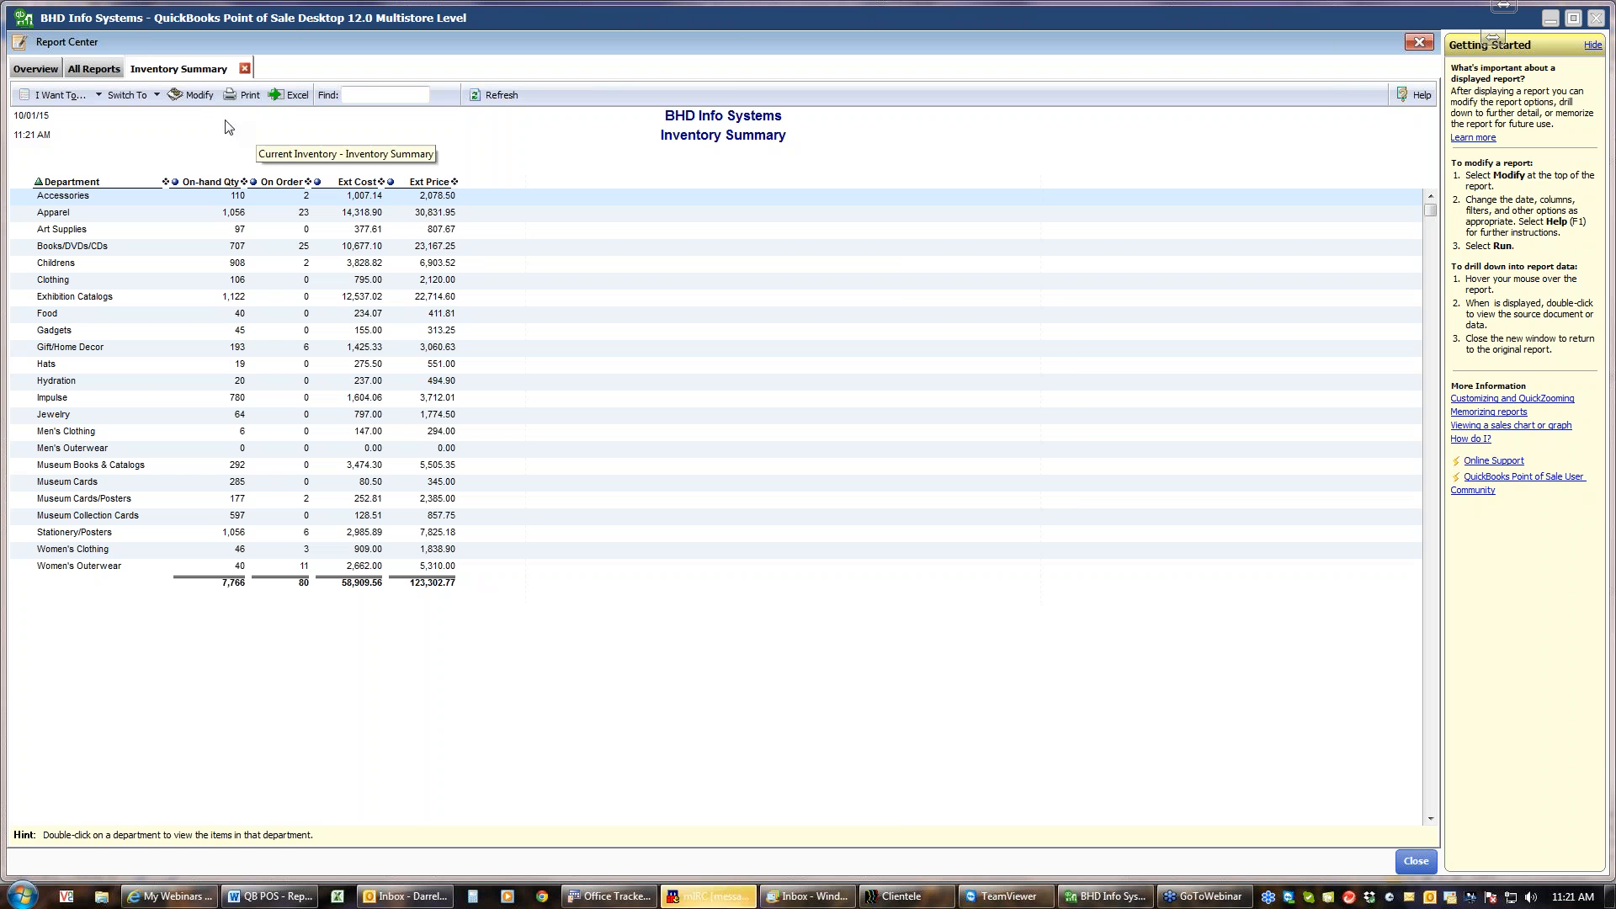
Examine which columns can be added to the Inventory Summary report, and leave the column selection without saving
left_click(198, 96)
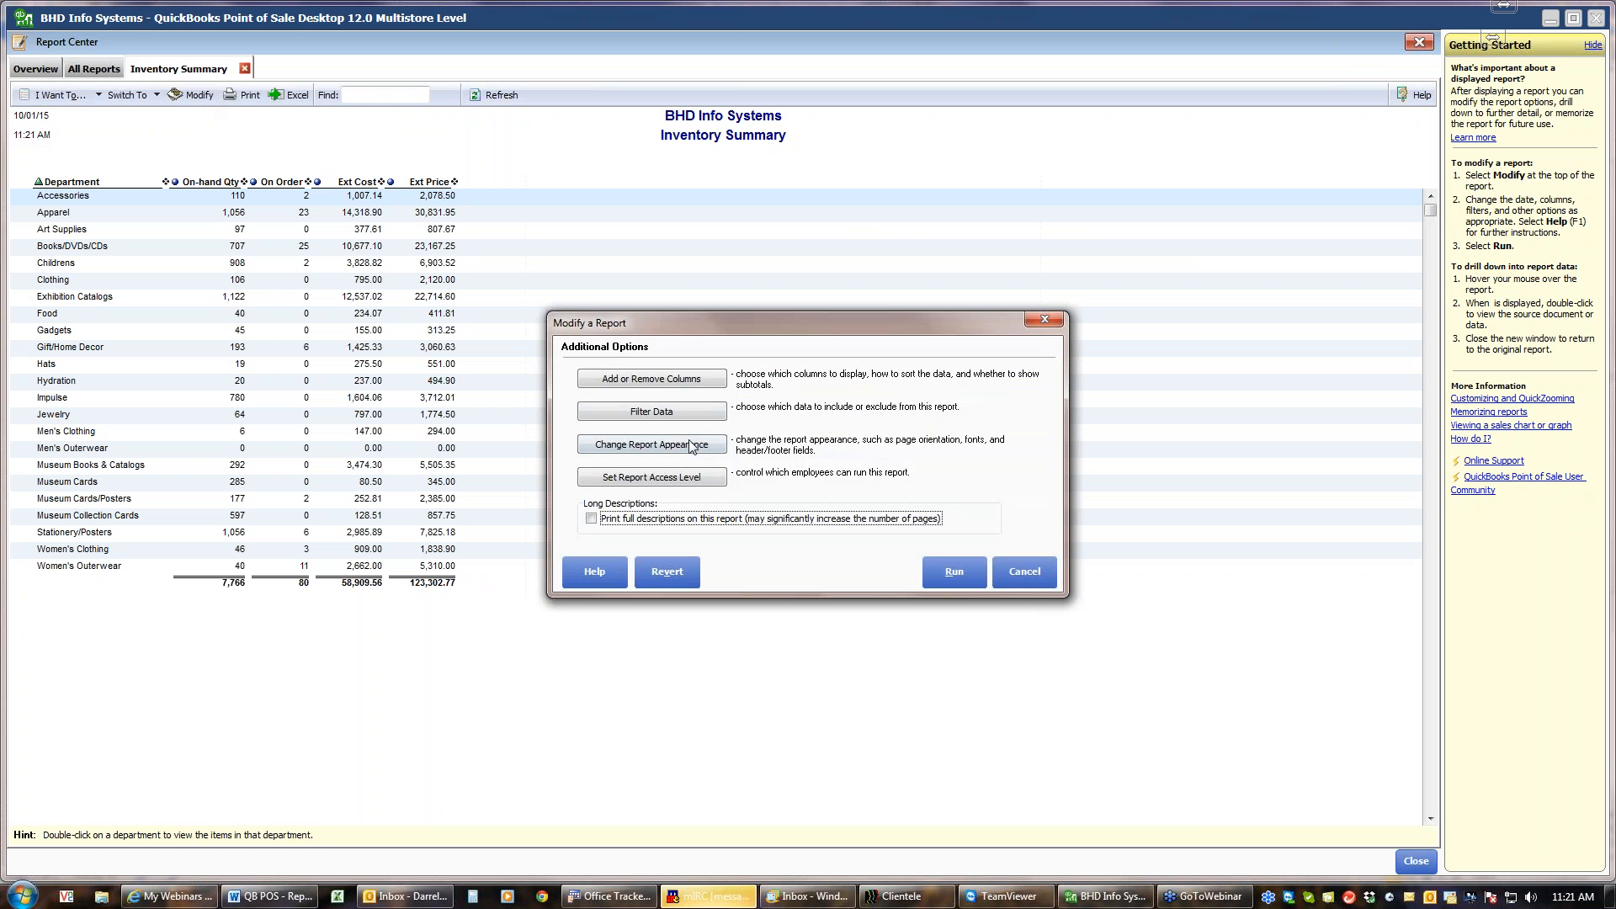
left_click(667, 381)
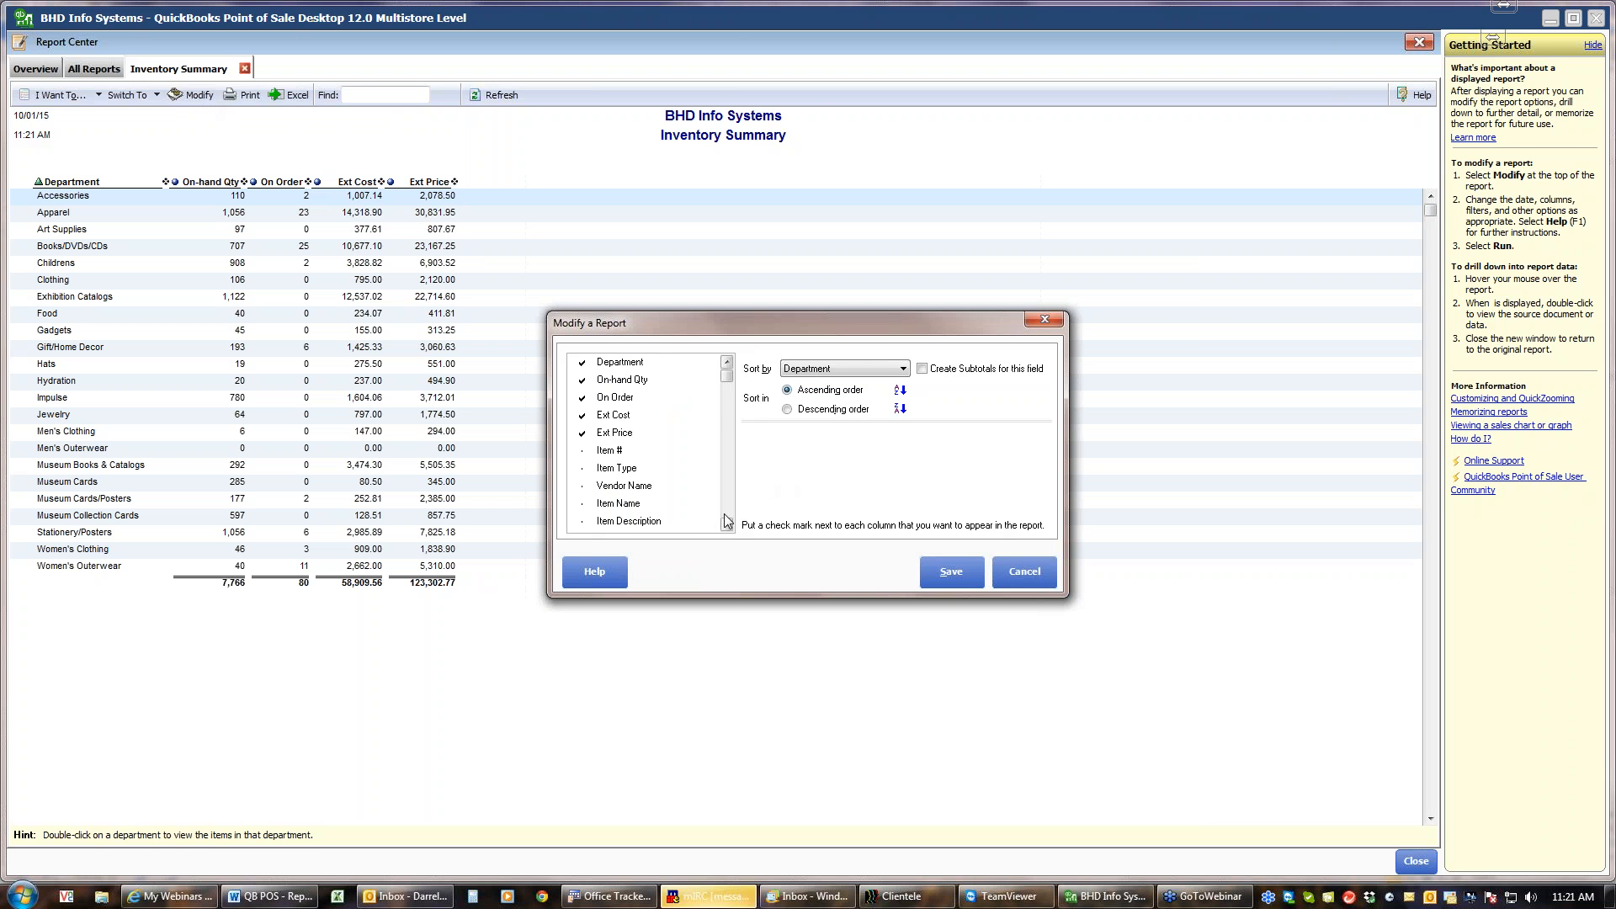
scroll(729, 521, "down", 3)
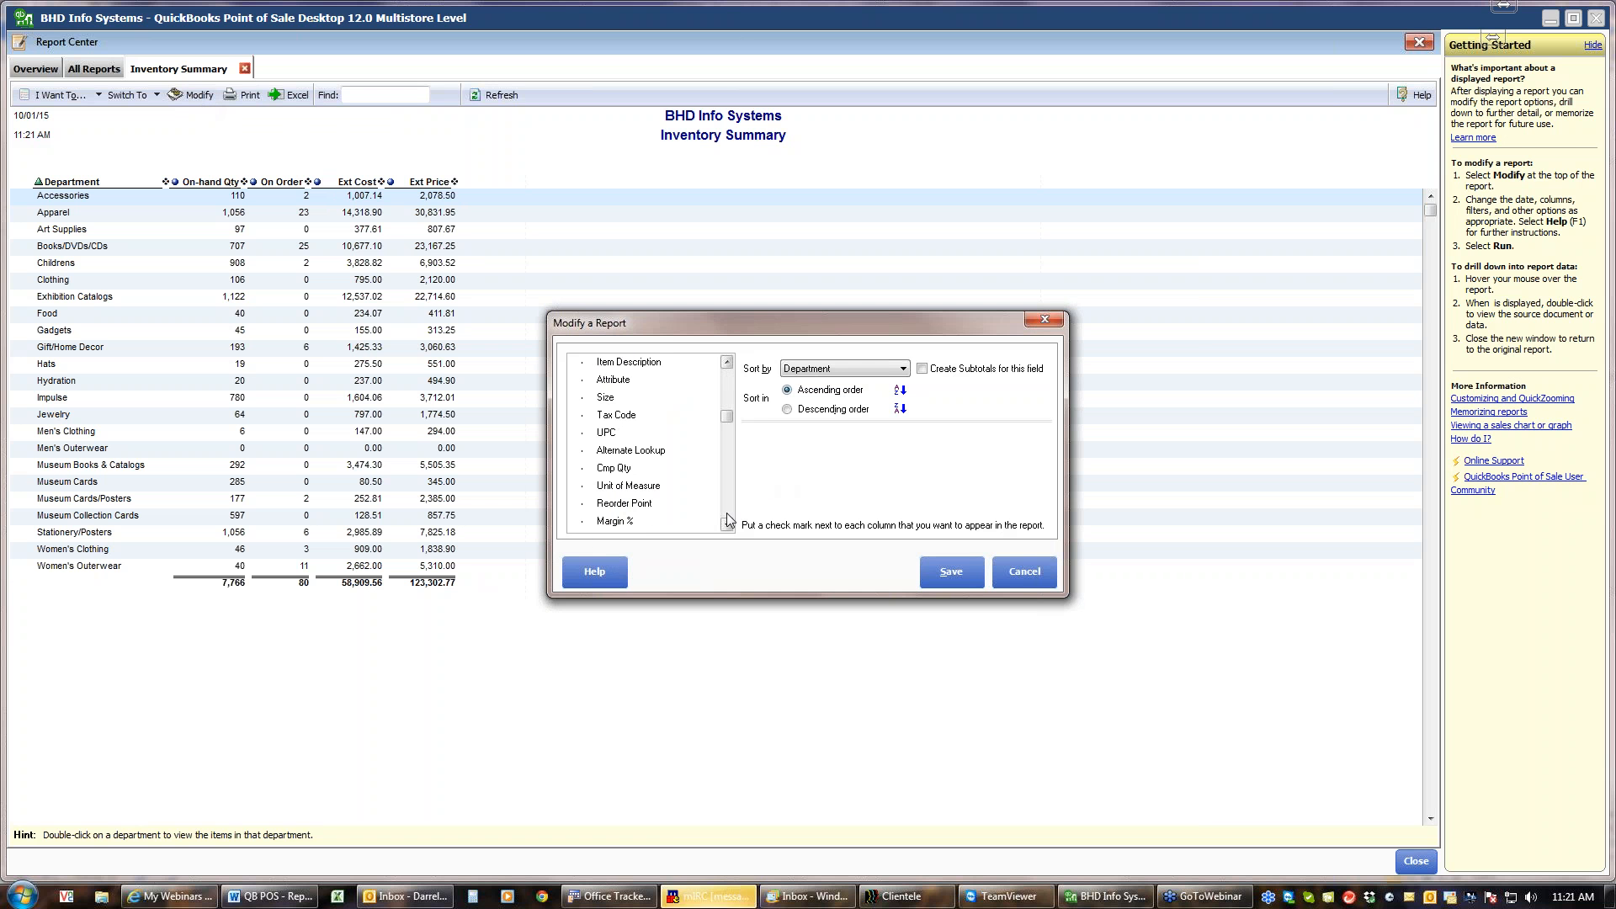
scroll(729, 520, "down", 3)
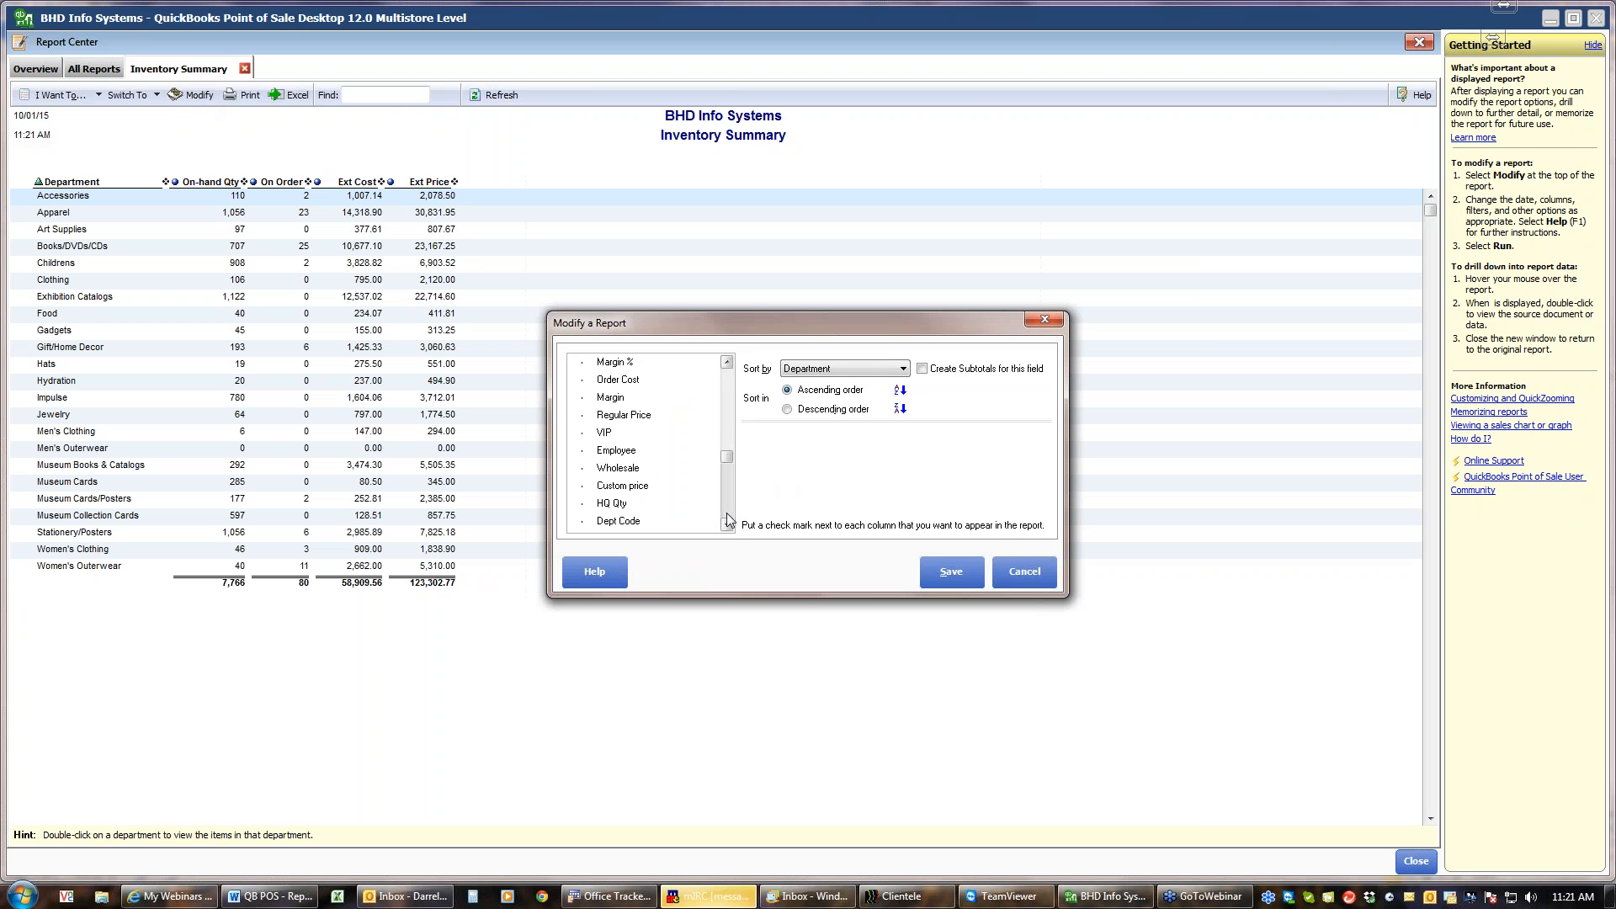
scroll(729, 520, "down", 3)
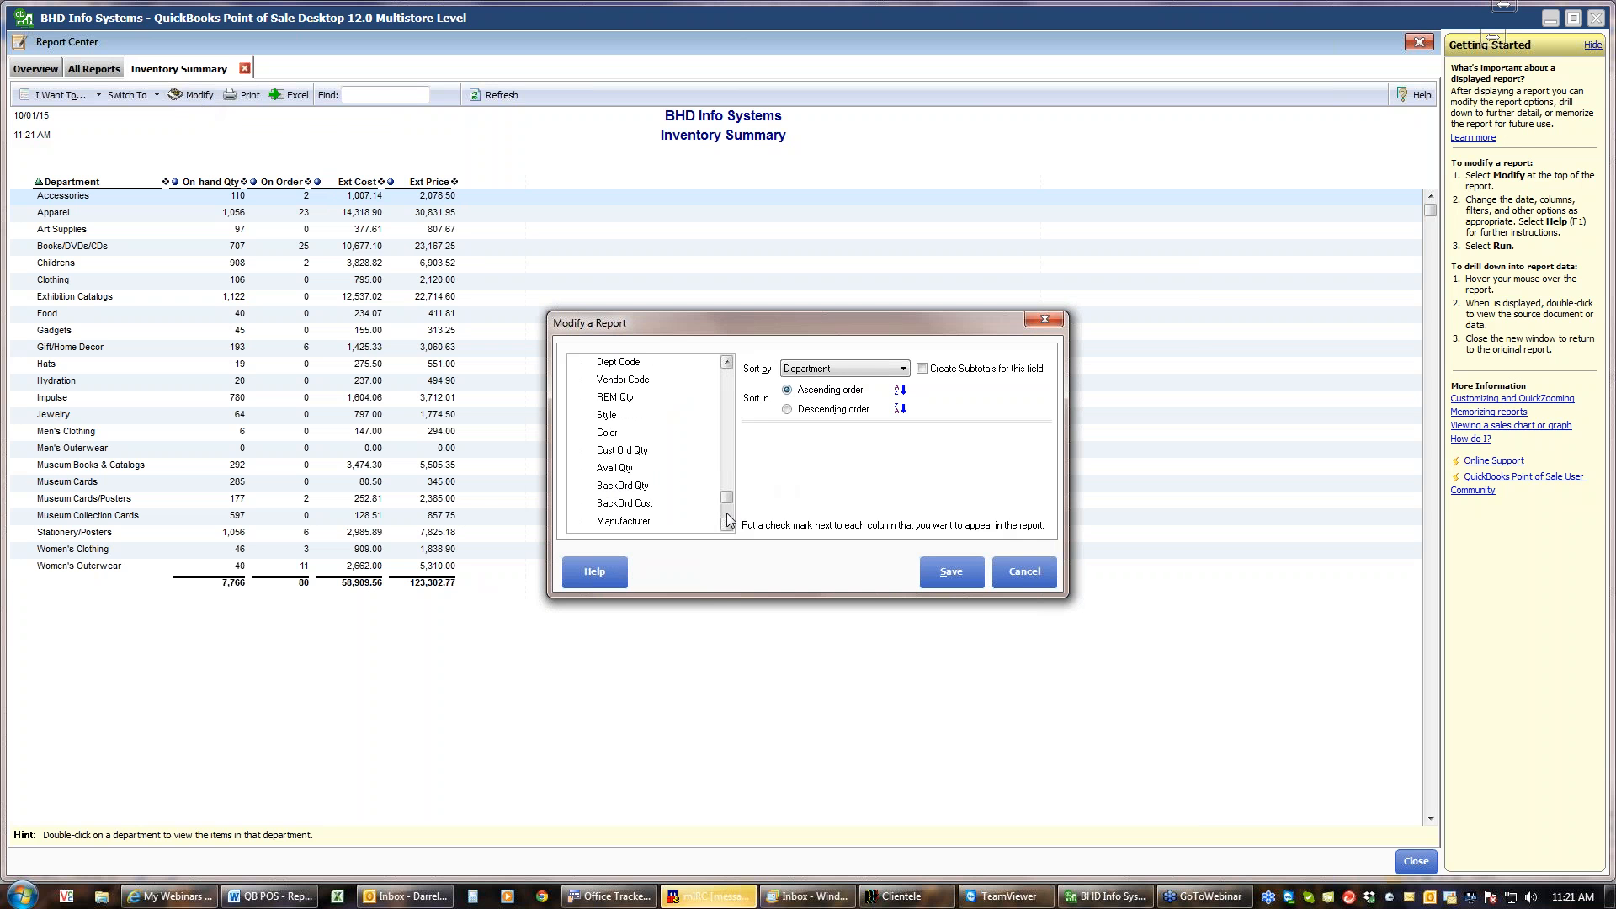
scroll(729, 521, "down", 3)
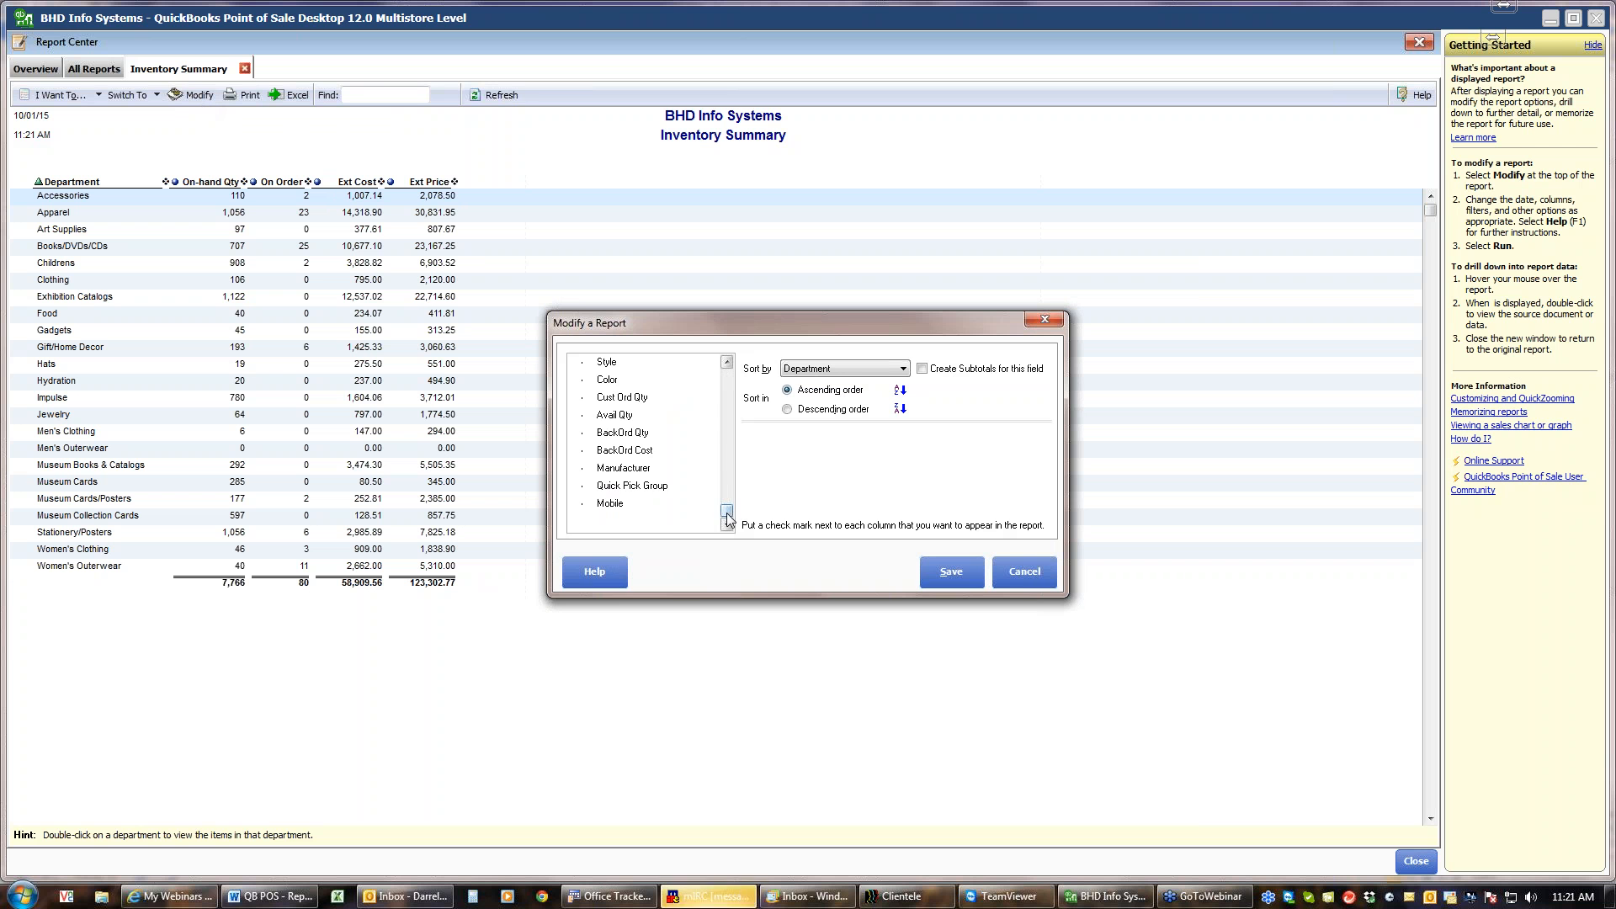
left_click(731, 384)
left_click(730, 384)
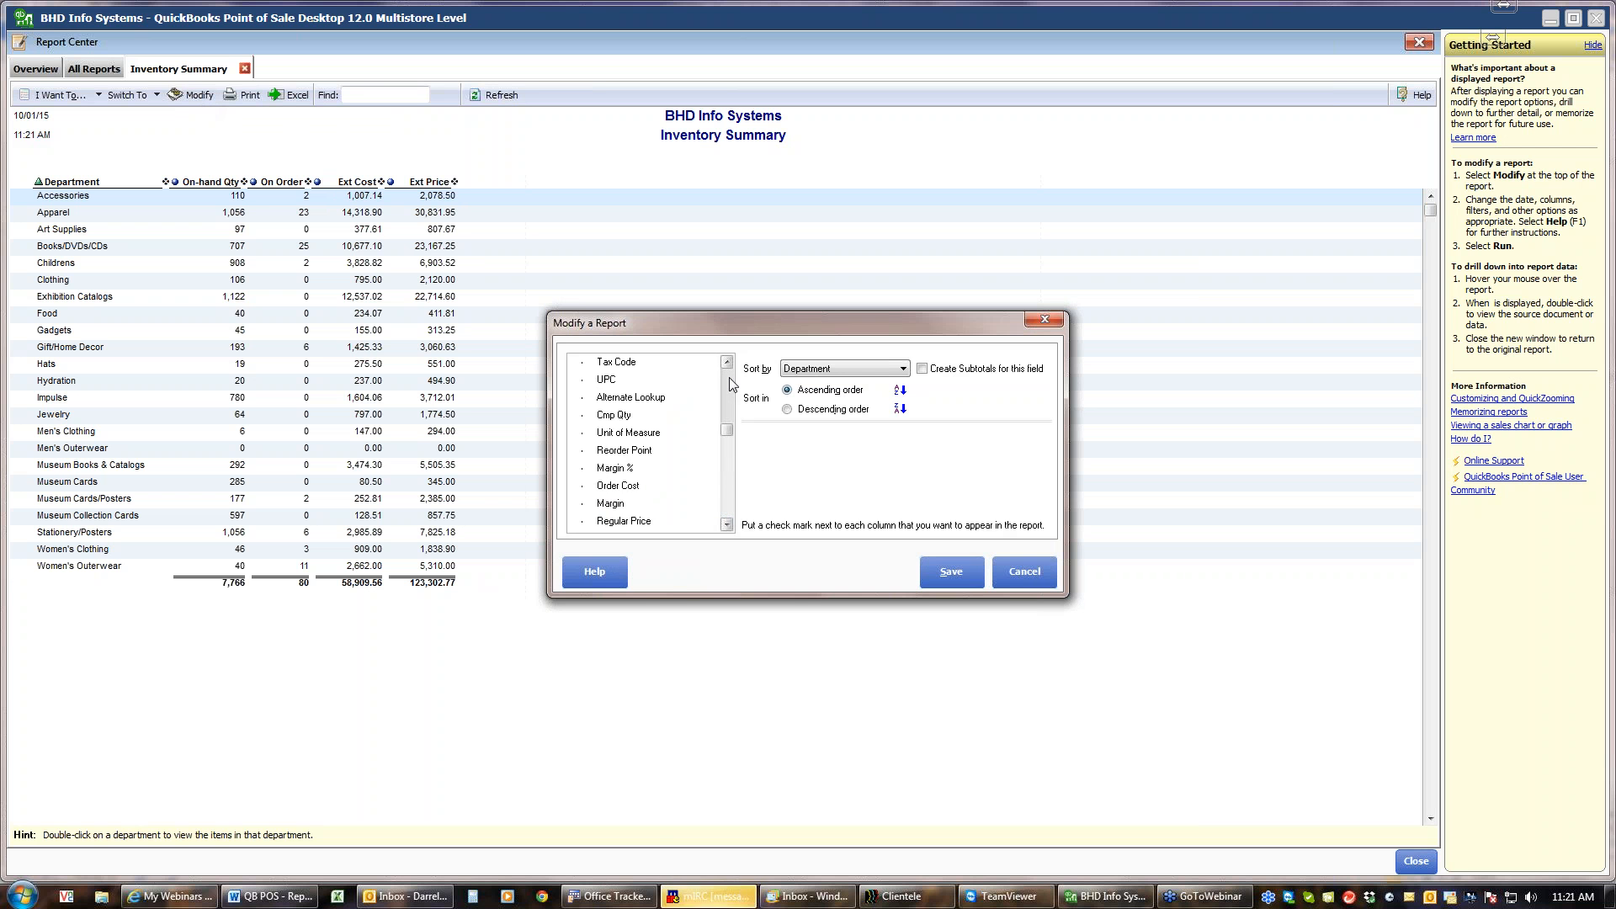
left_click(731, 384)
left_click(731, 384)
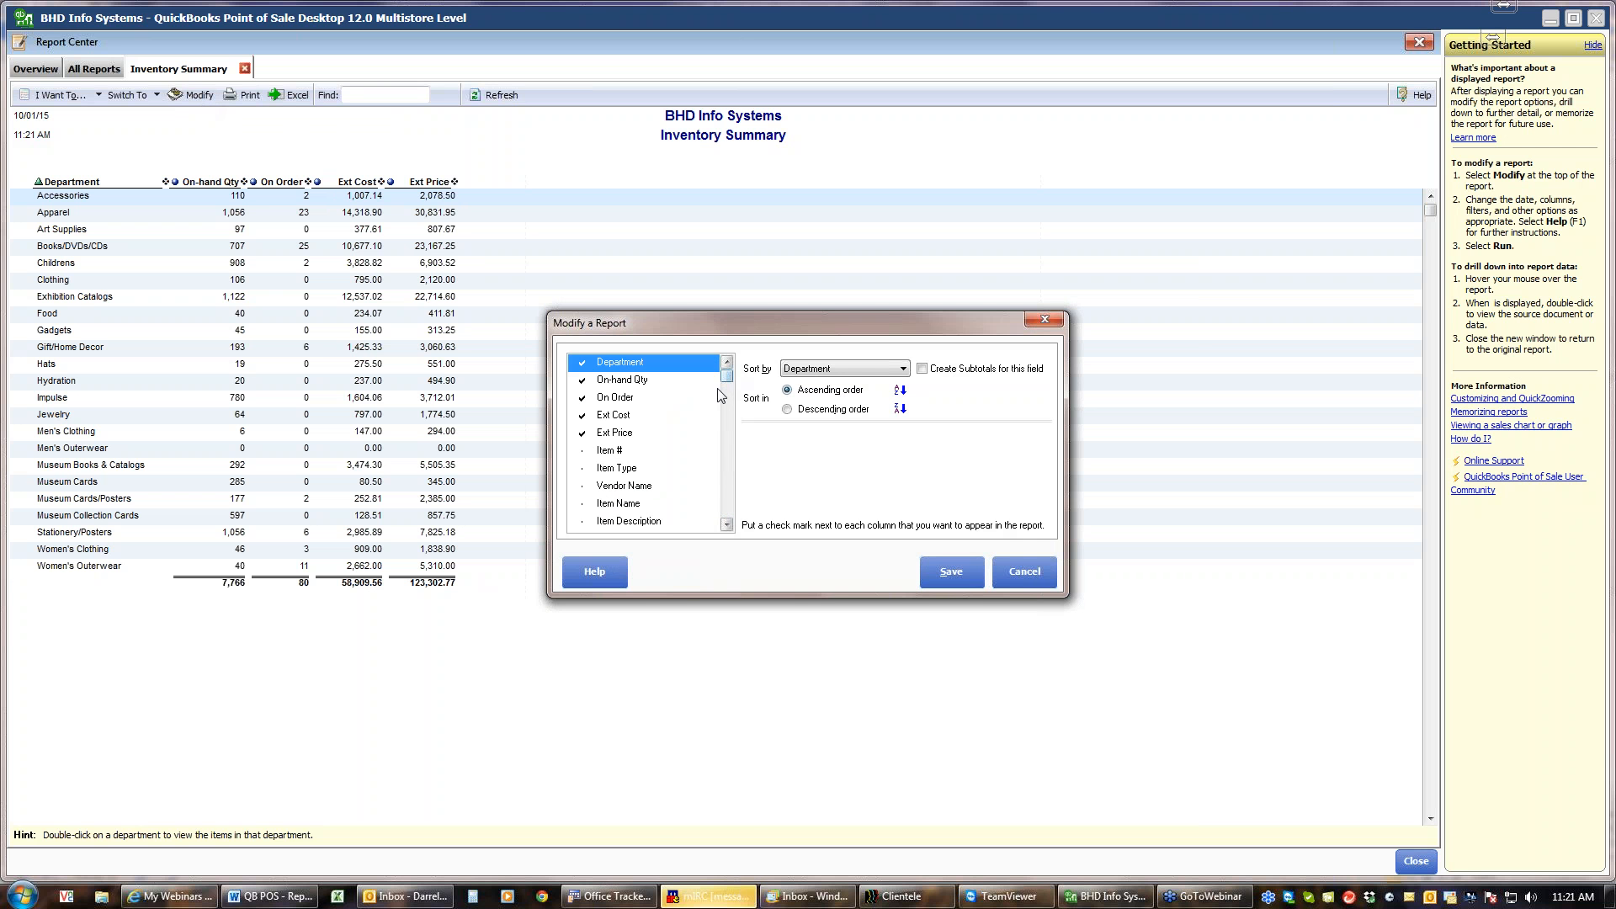
left_click(1022, 572)
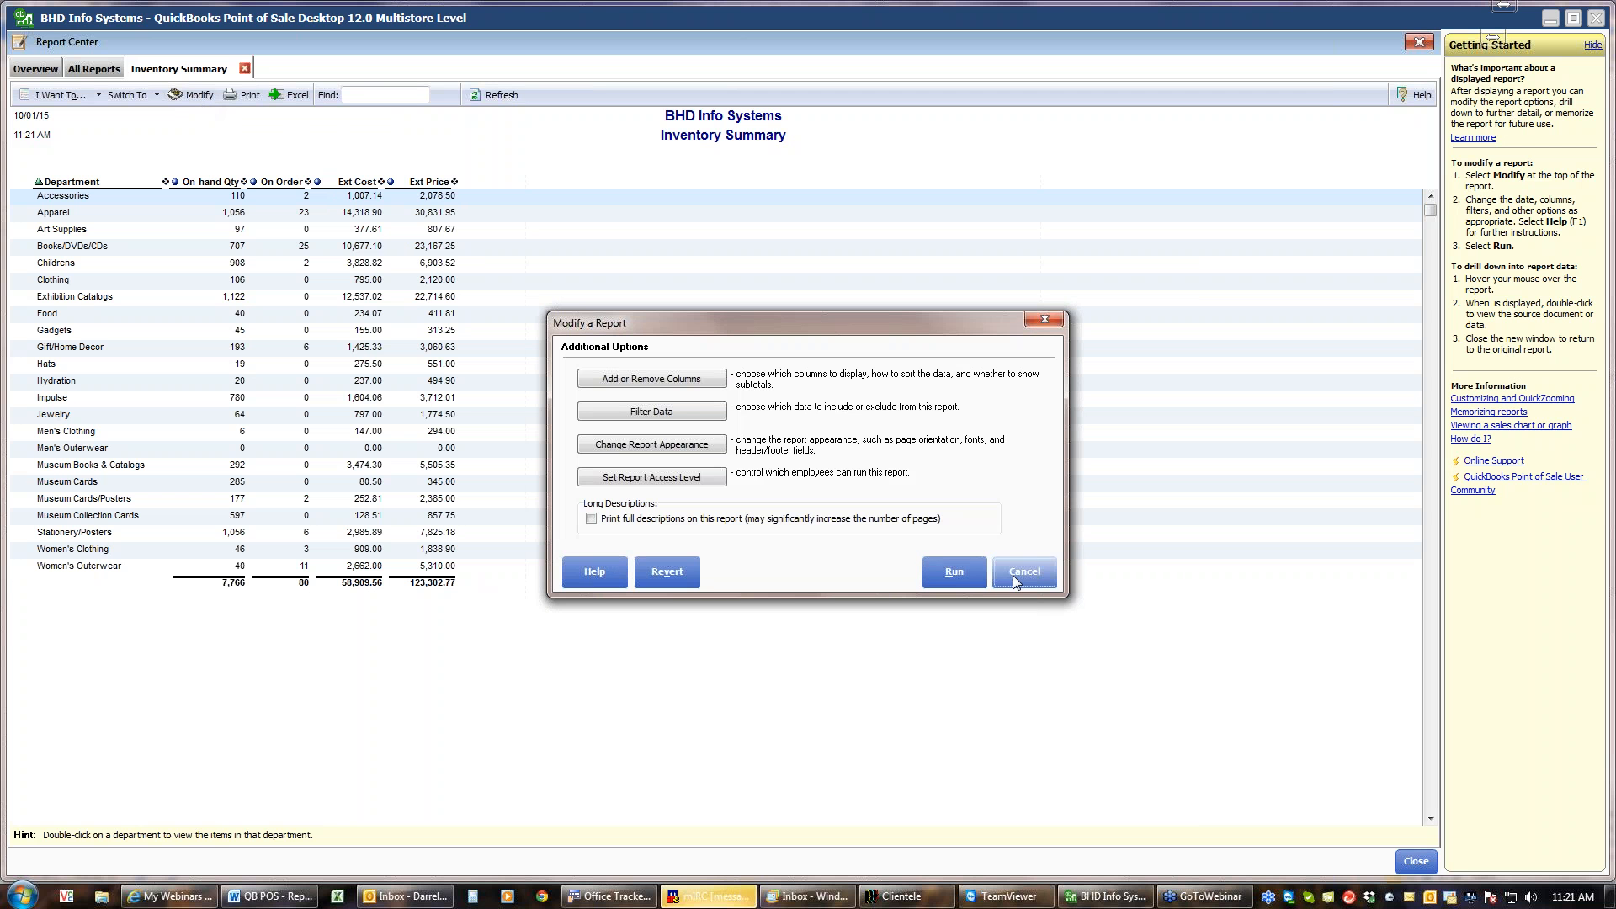
Examine the data filters available for the Inventory Summary, including the Item Type values, and cancel the report modification
left_click(680, 412)
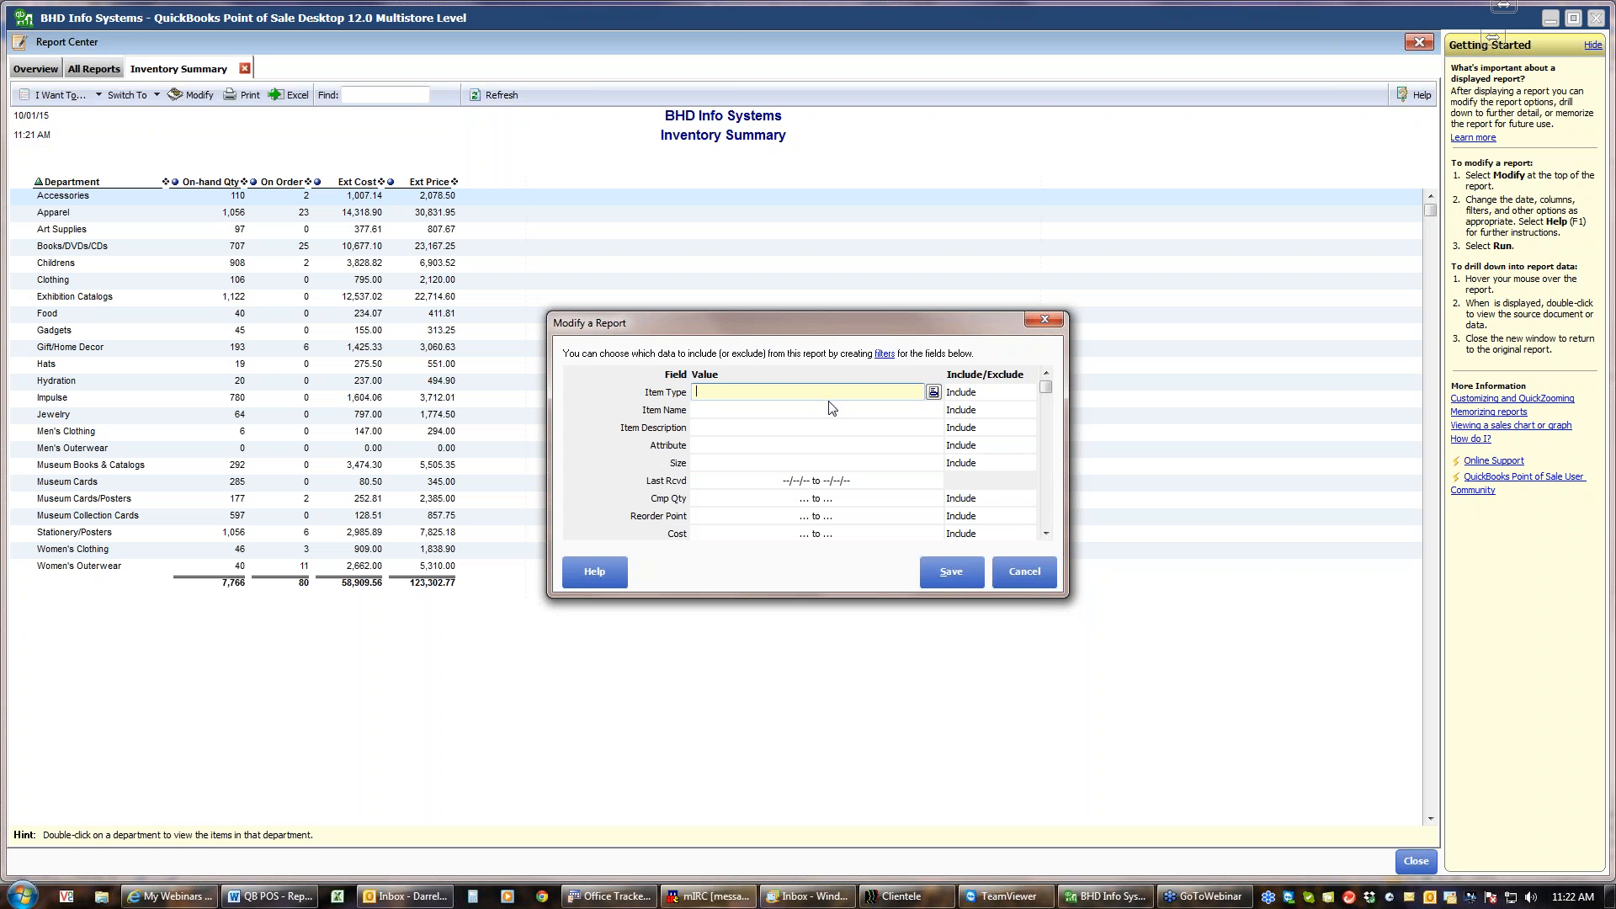
left_click(933, 392)
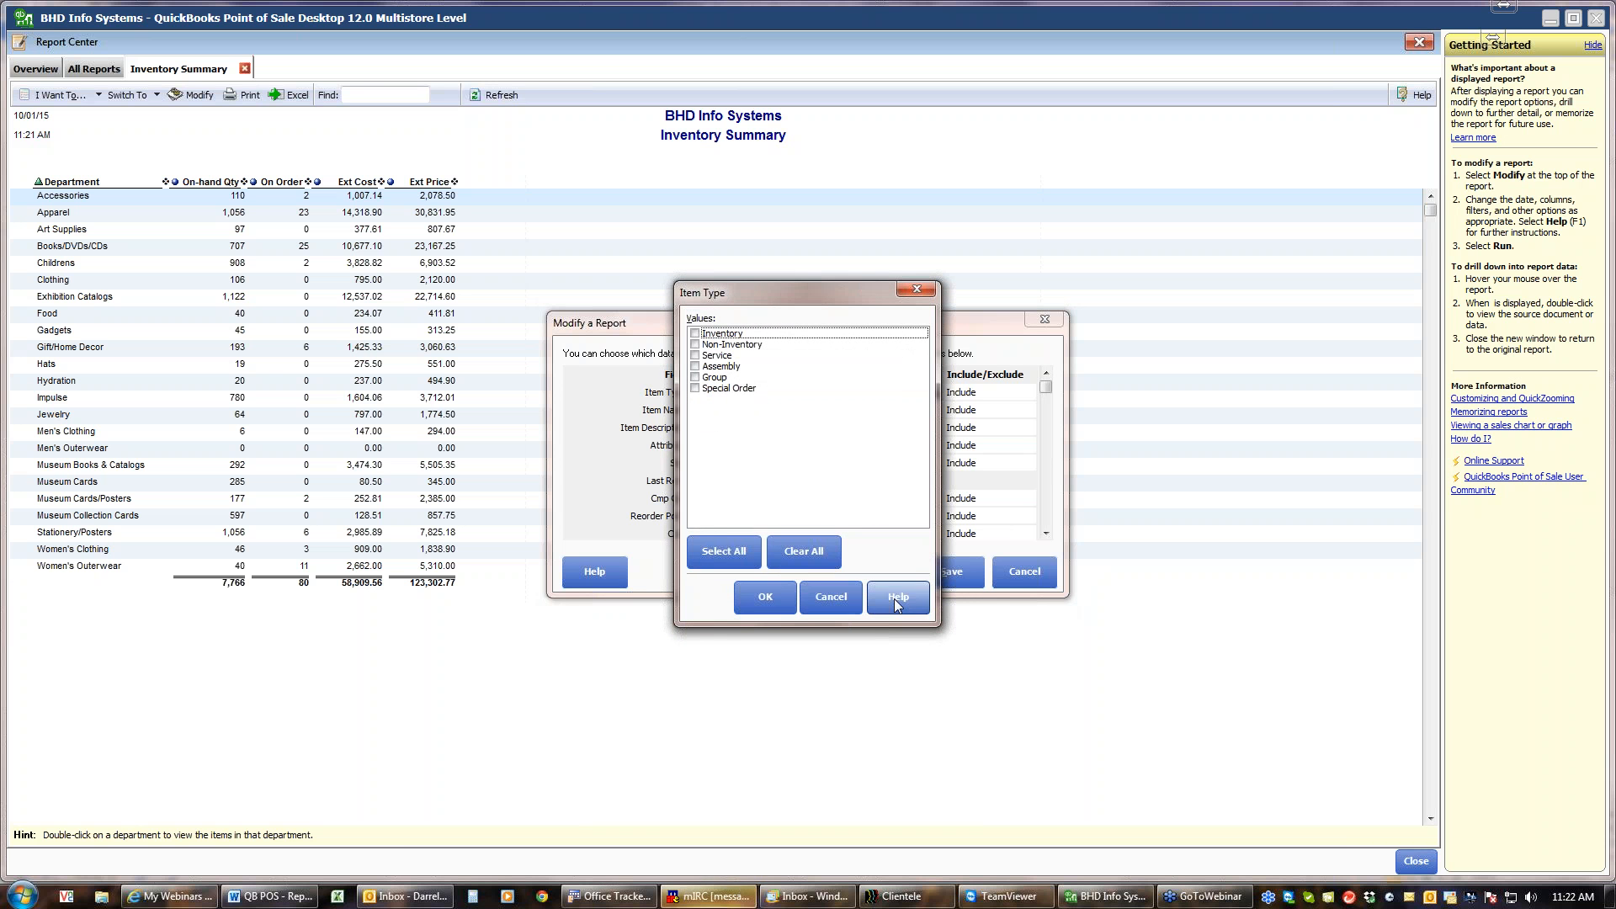
left_click(851, 607)
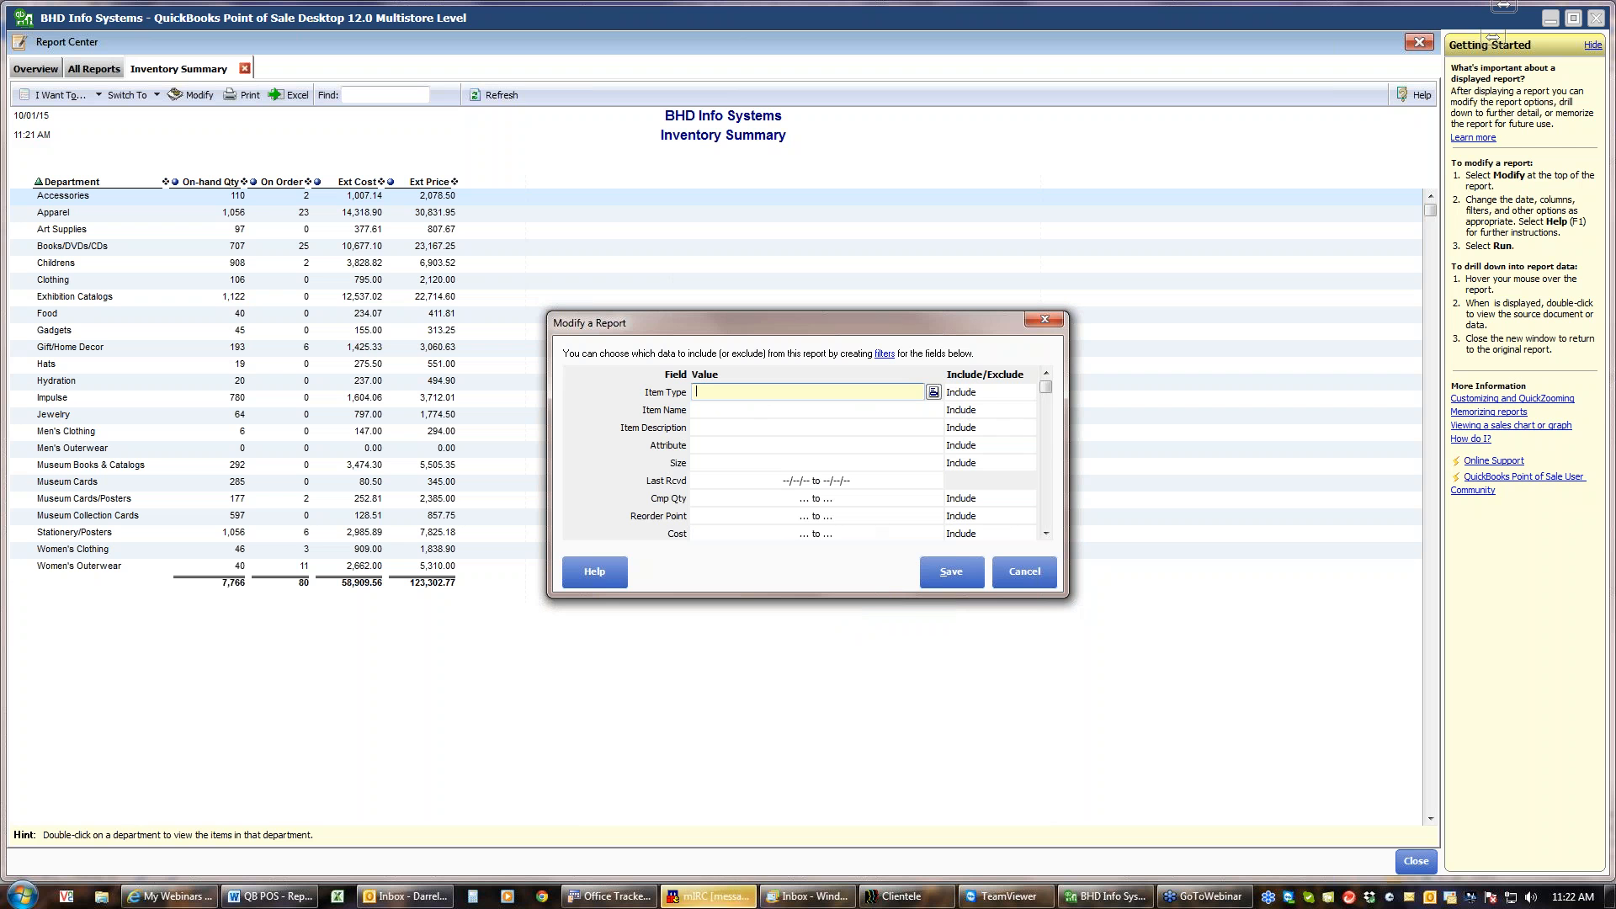
left_click(1047, 514)
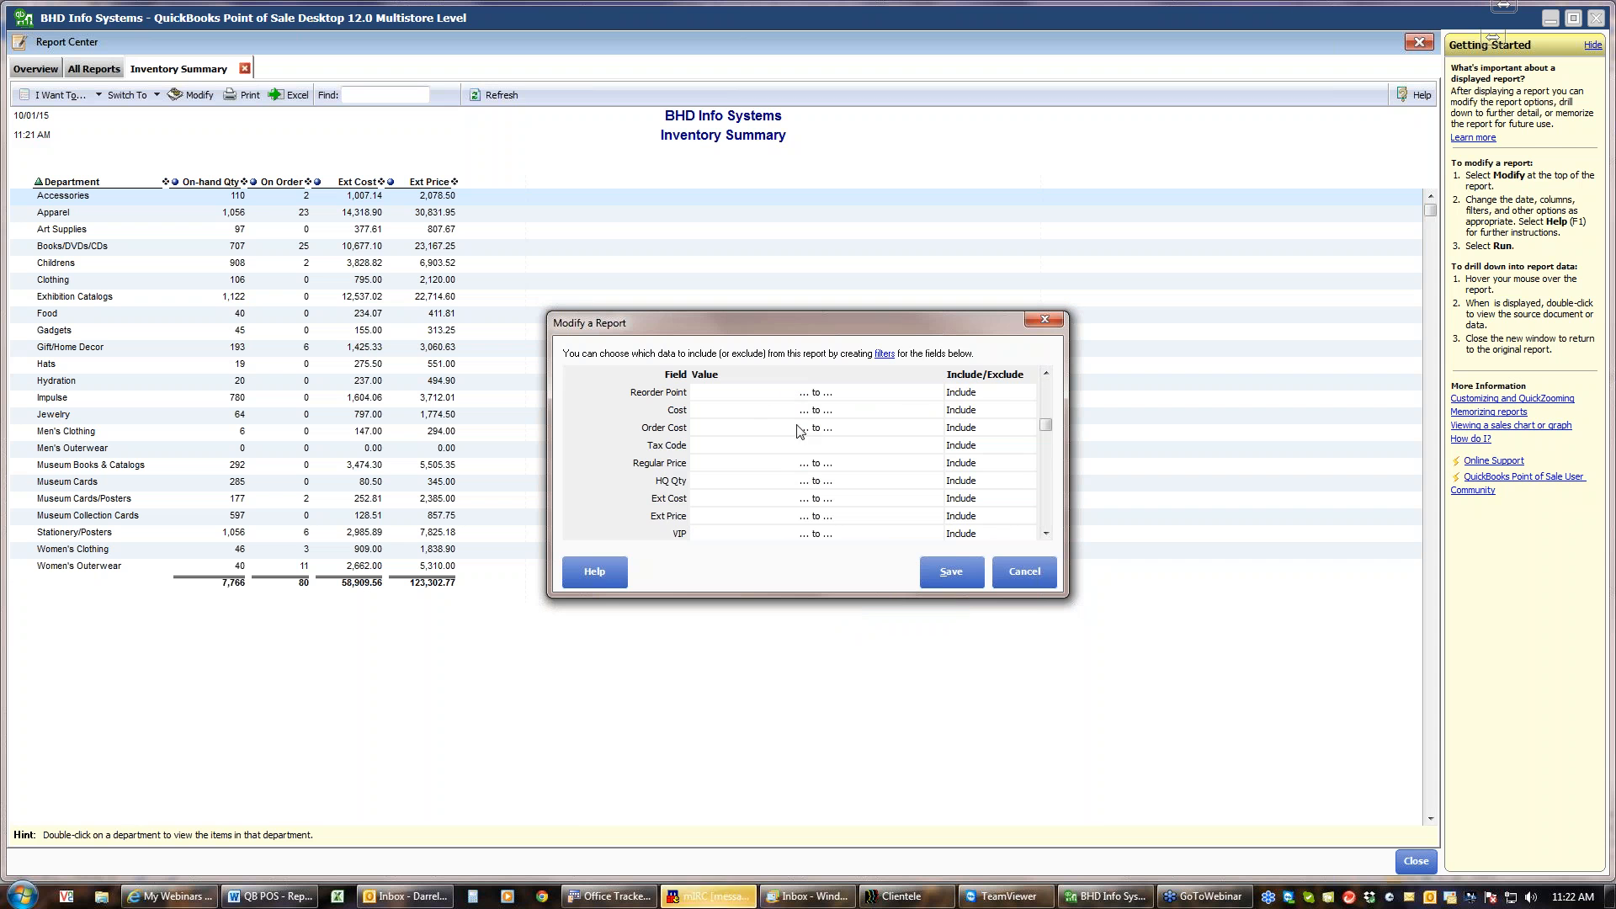
left_click(1050, 518)
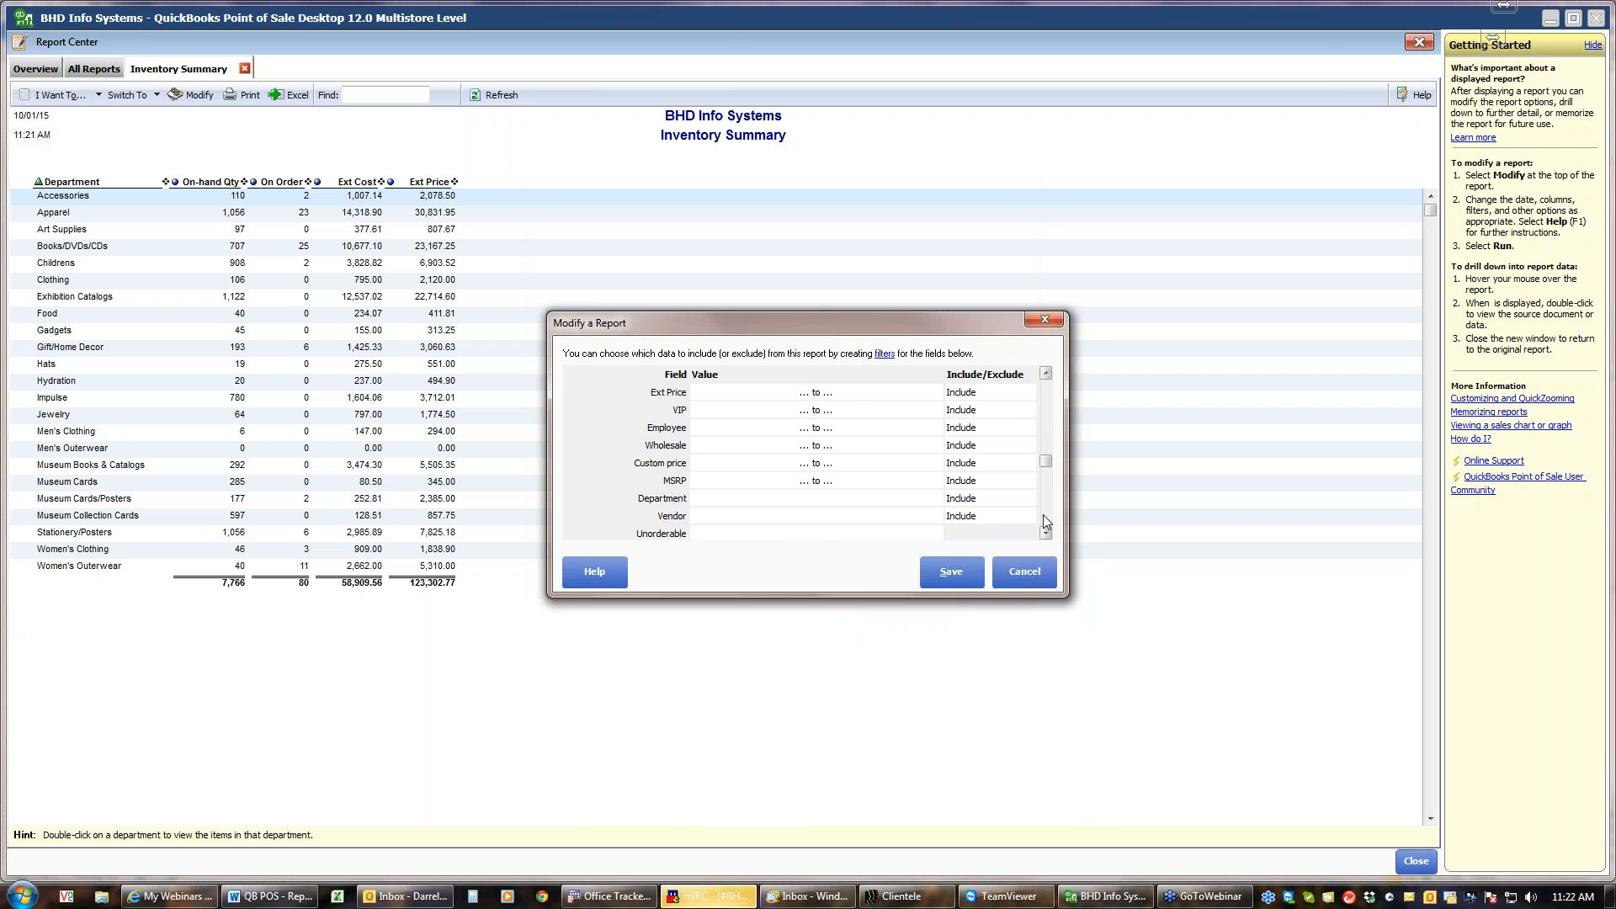
left_click(1043, 513)
left_click(1047, 518)
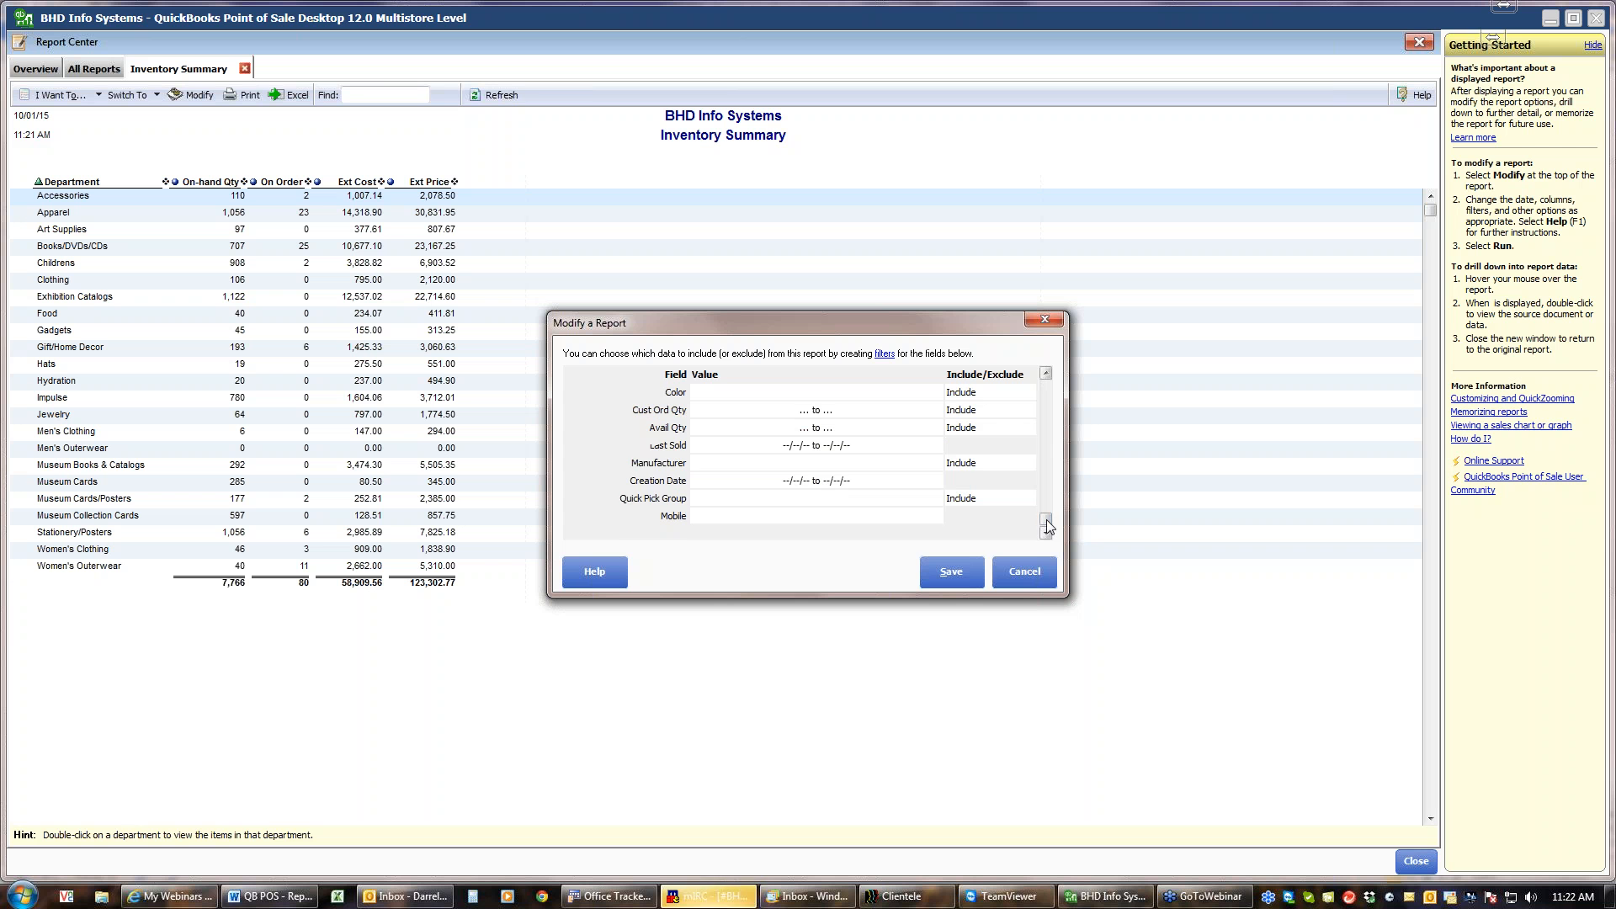
left_click(1037, 575)
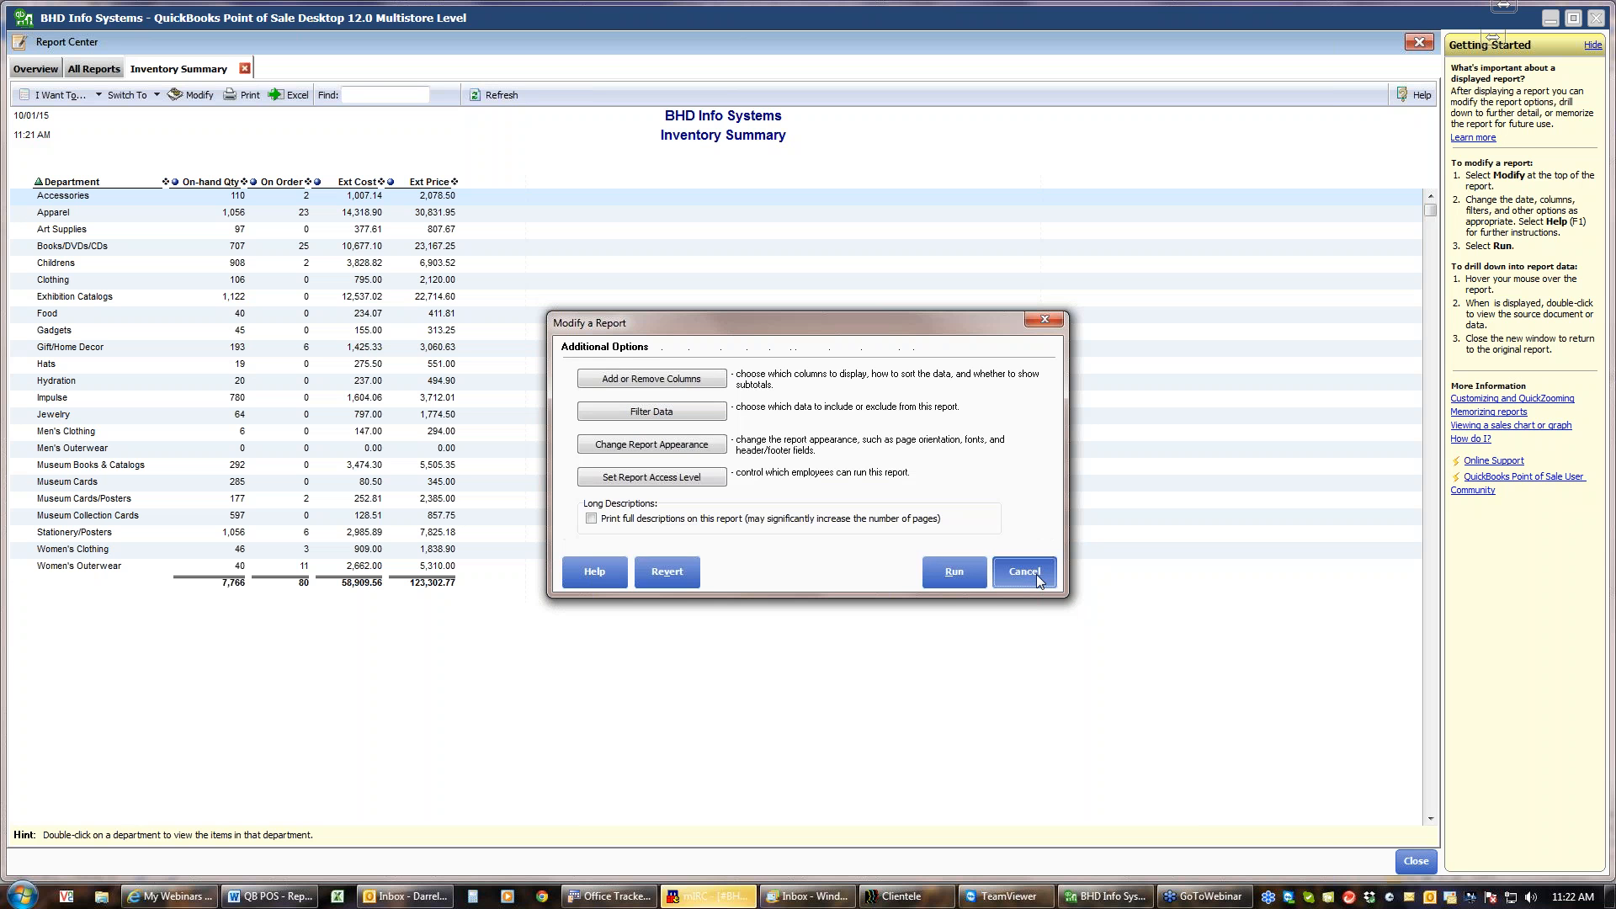
left_click(1037, 574)
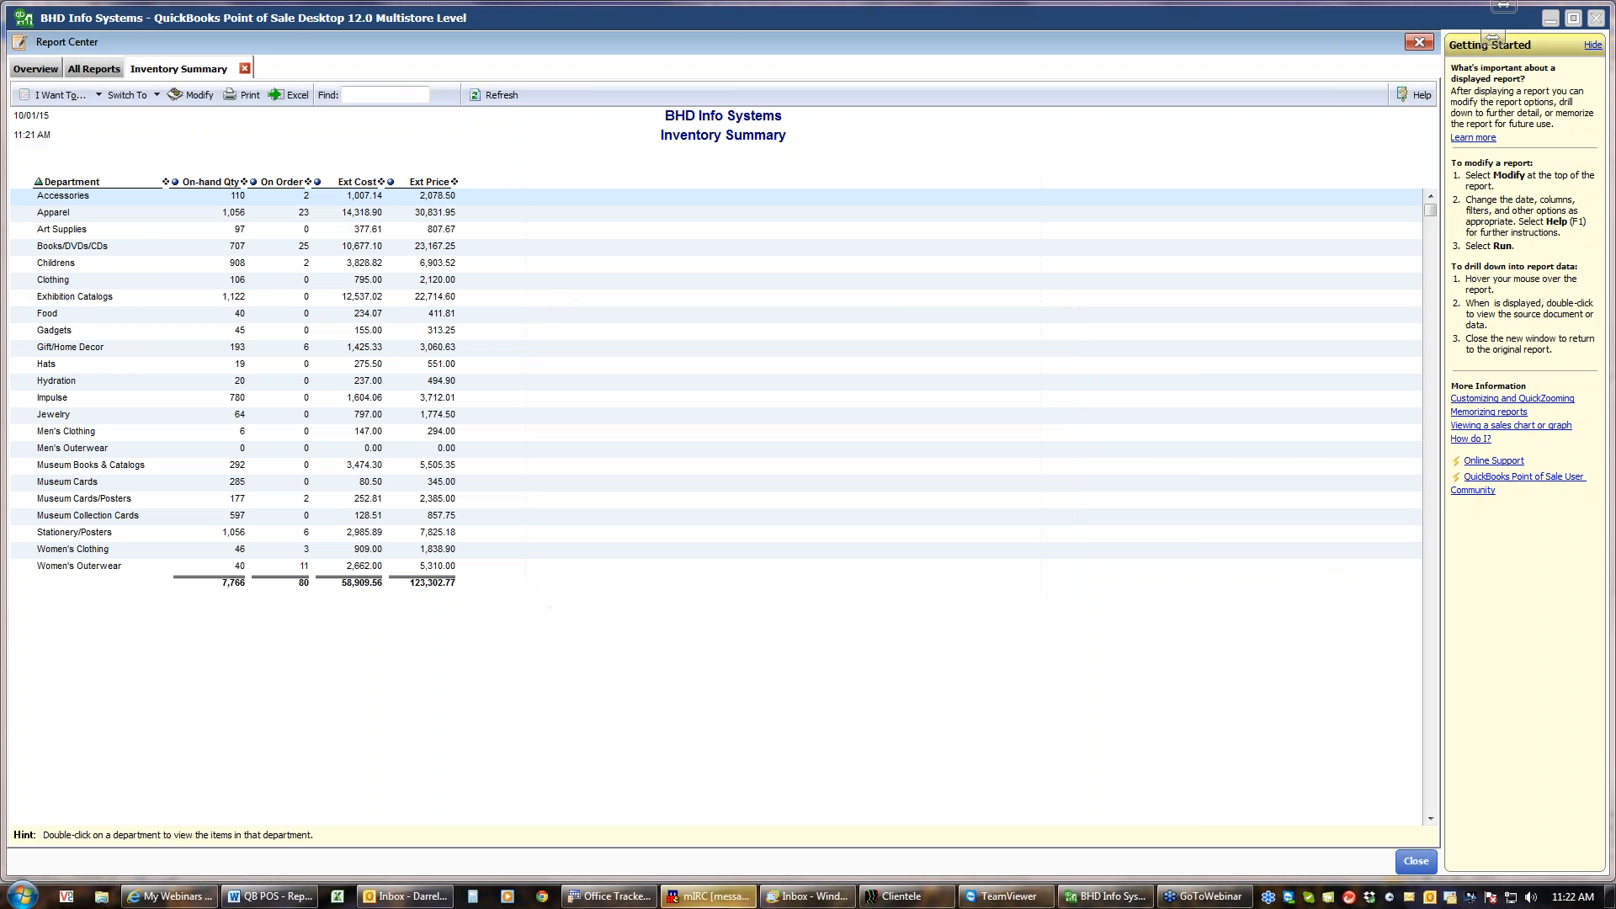
Close the Inventory Summary, run Summary With Activity for This Year Year-to-date, and select the Zazou row for item 420
left_click(244, 68)
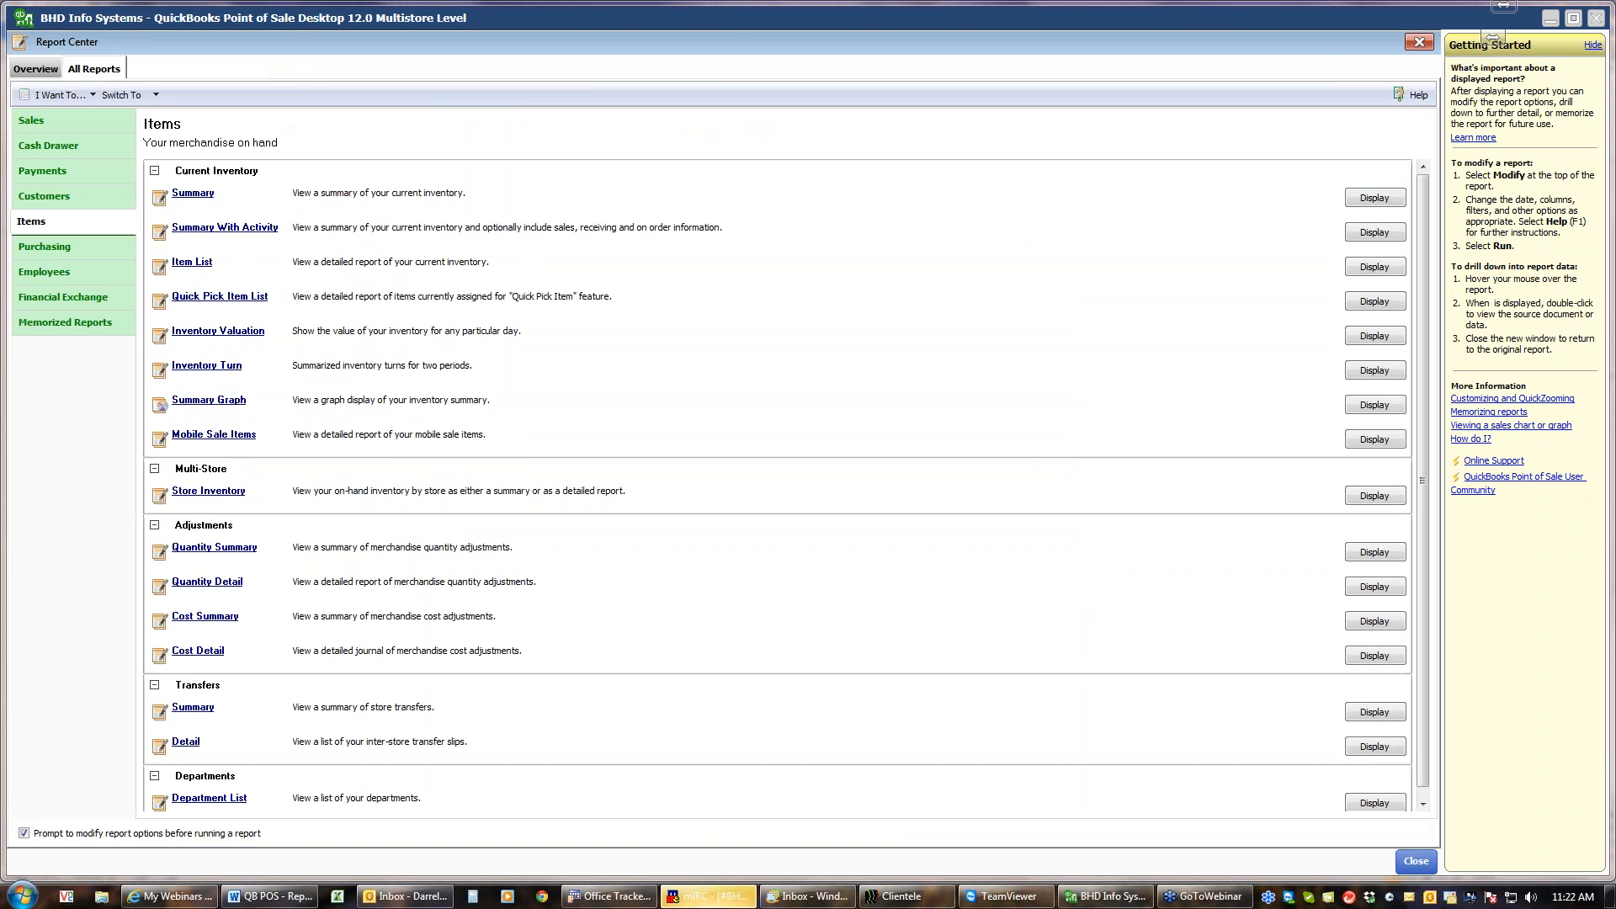
left_click(225, 227)
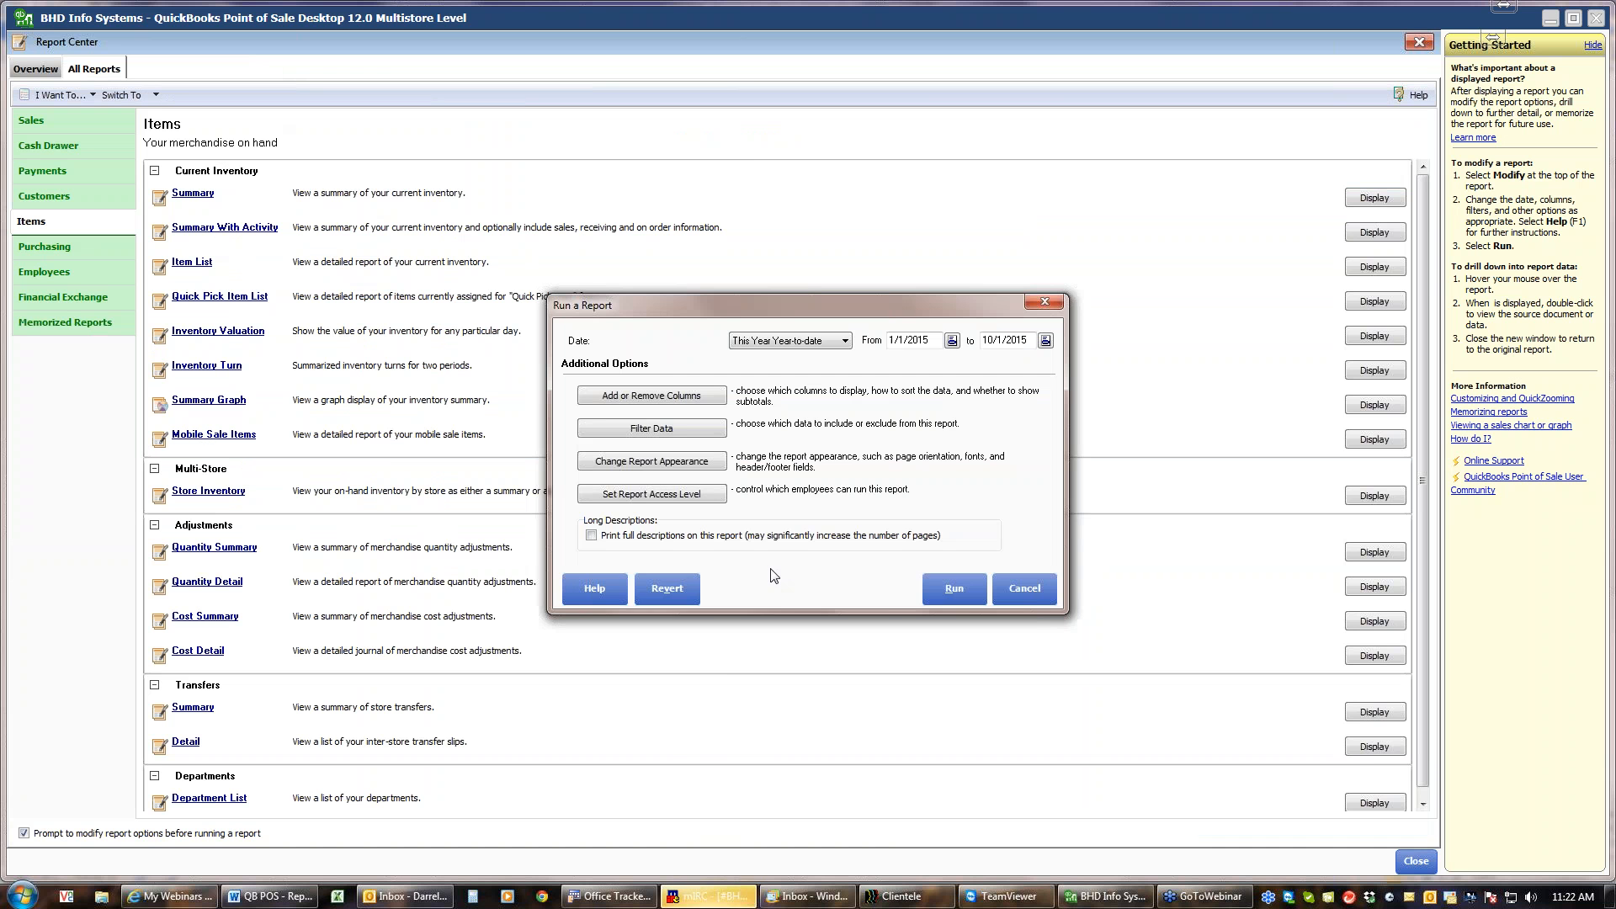
left_click(953, 594)
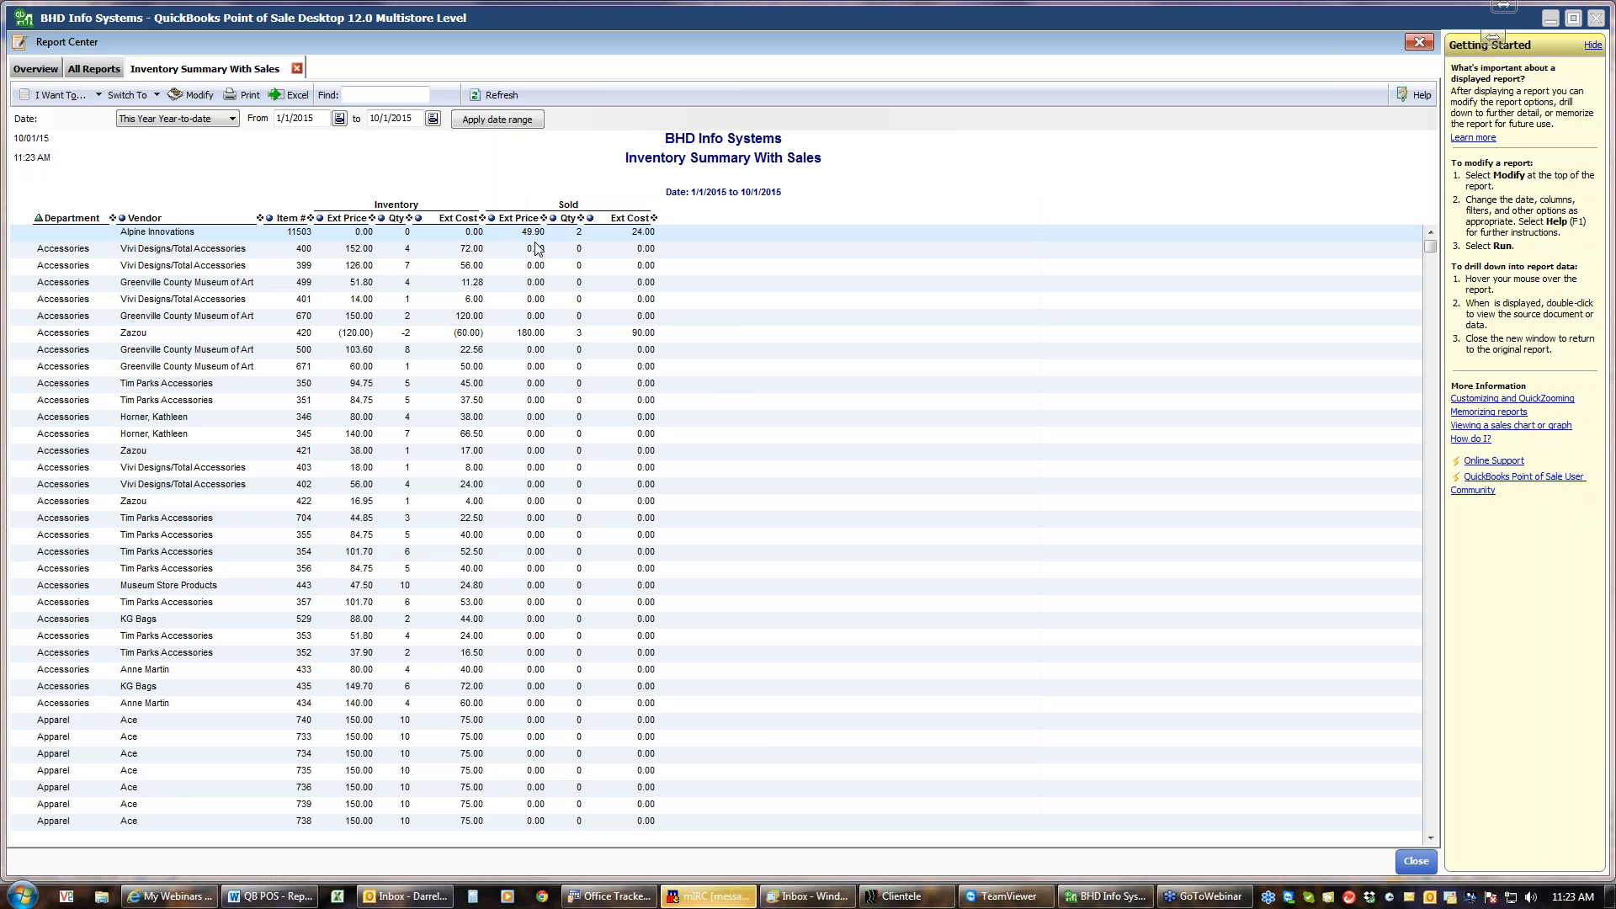
left_click(495, 335)
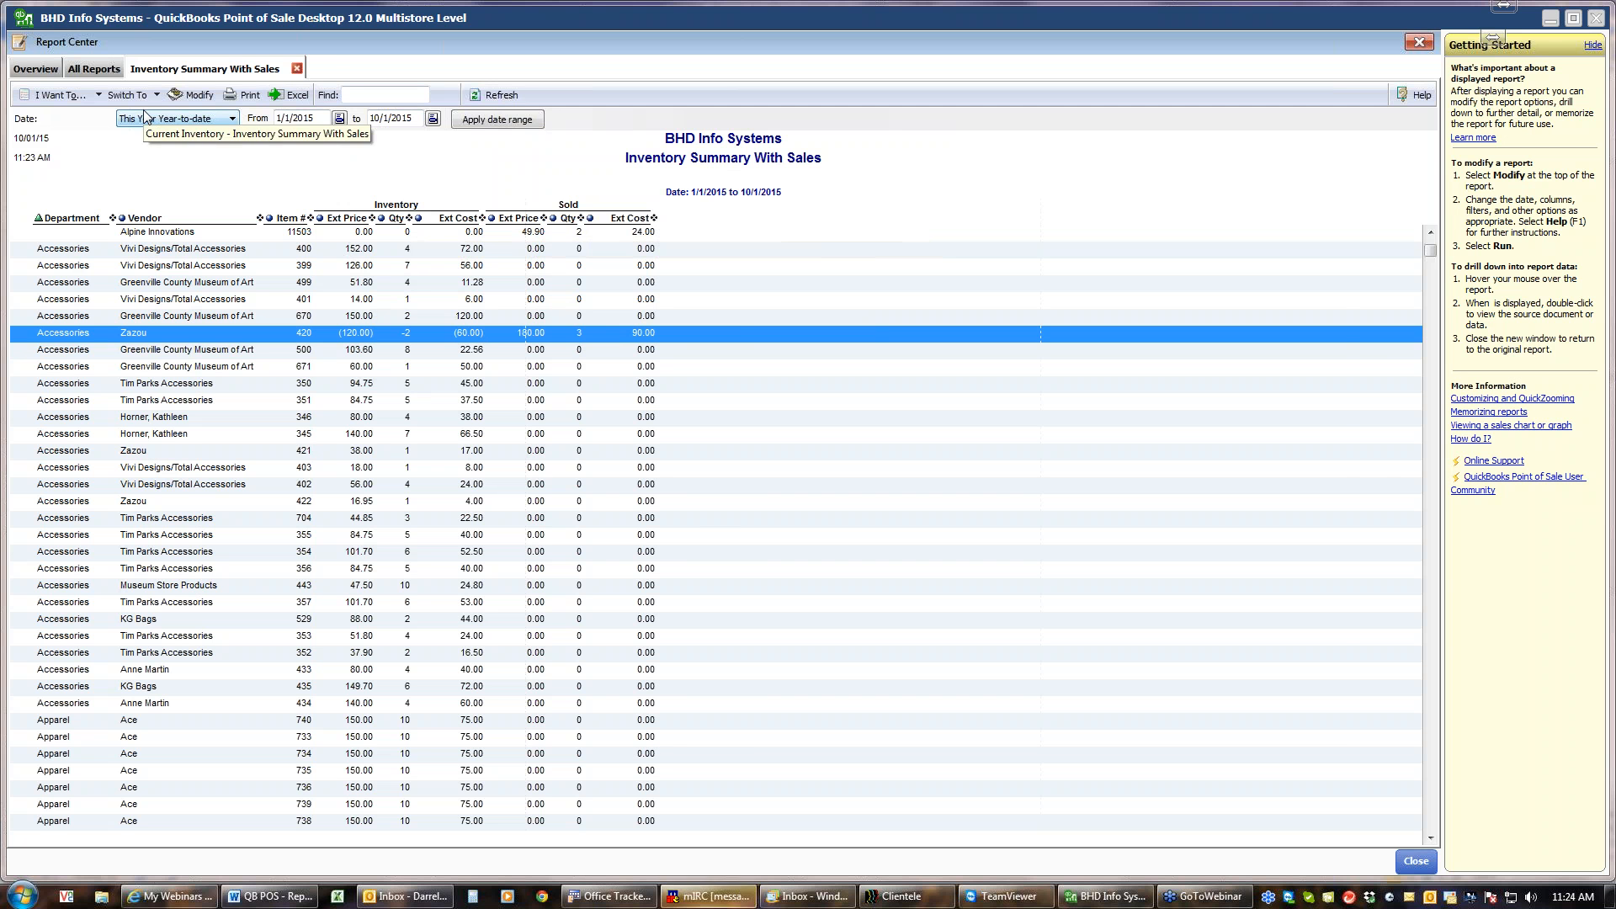
Close the Inventory Summary With Sales report and run the Inventory Valuation report for the custom date 1/1/2015
left_click(296, 68)
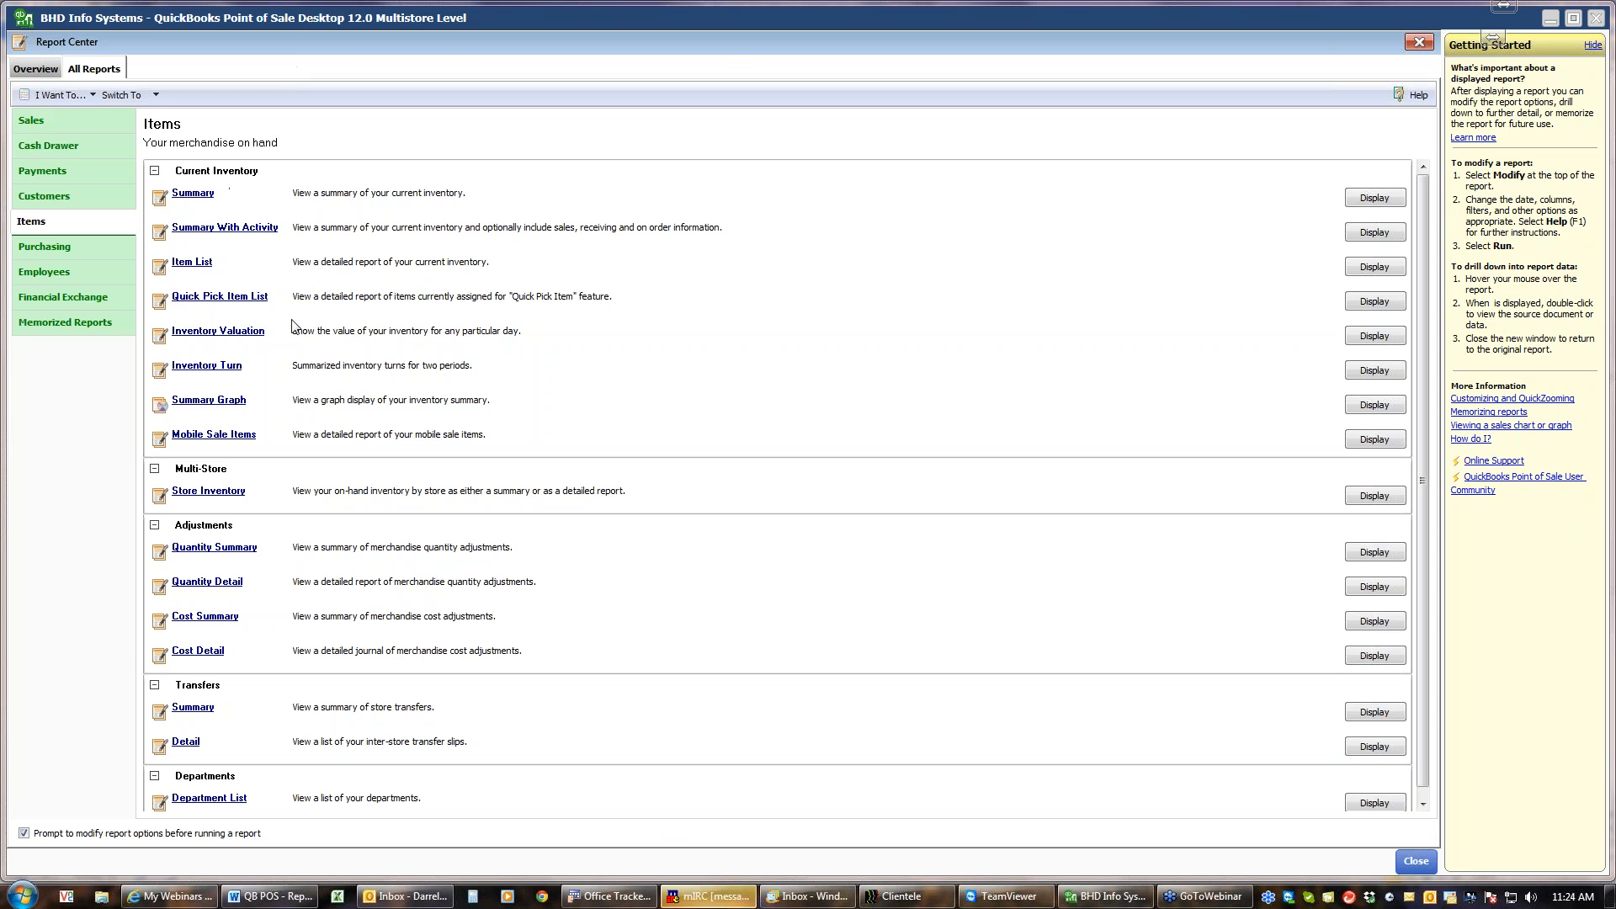
left_click(241, 336)
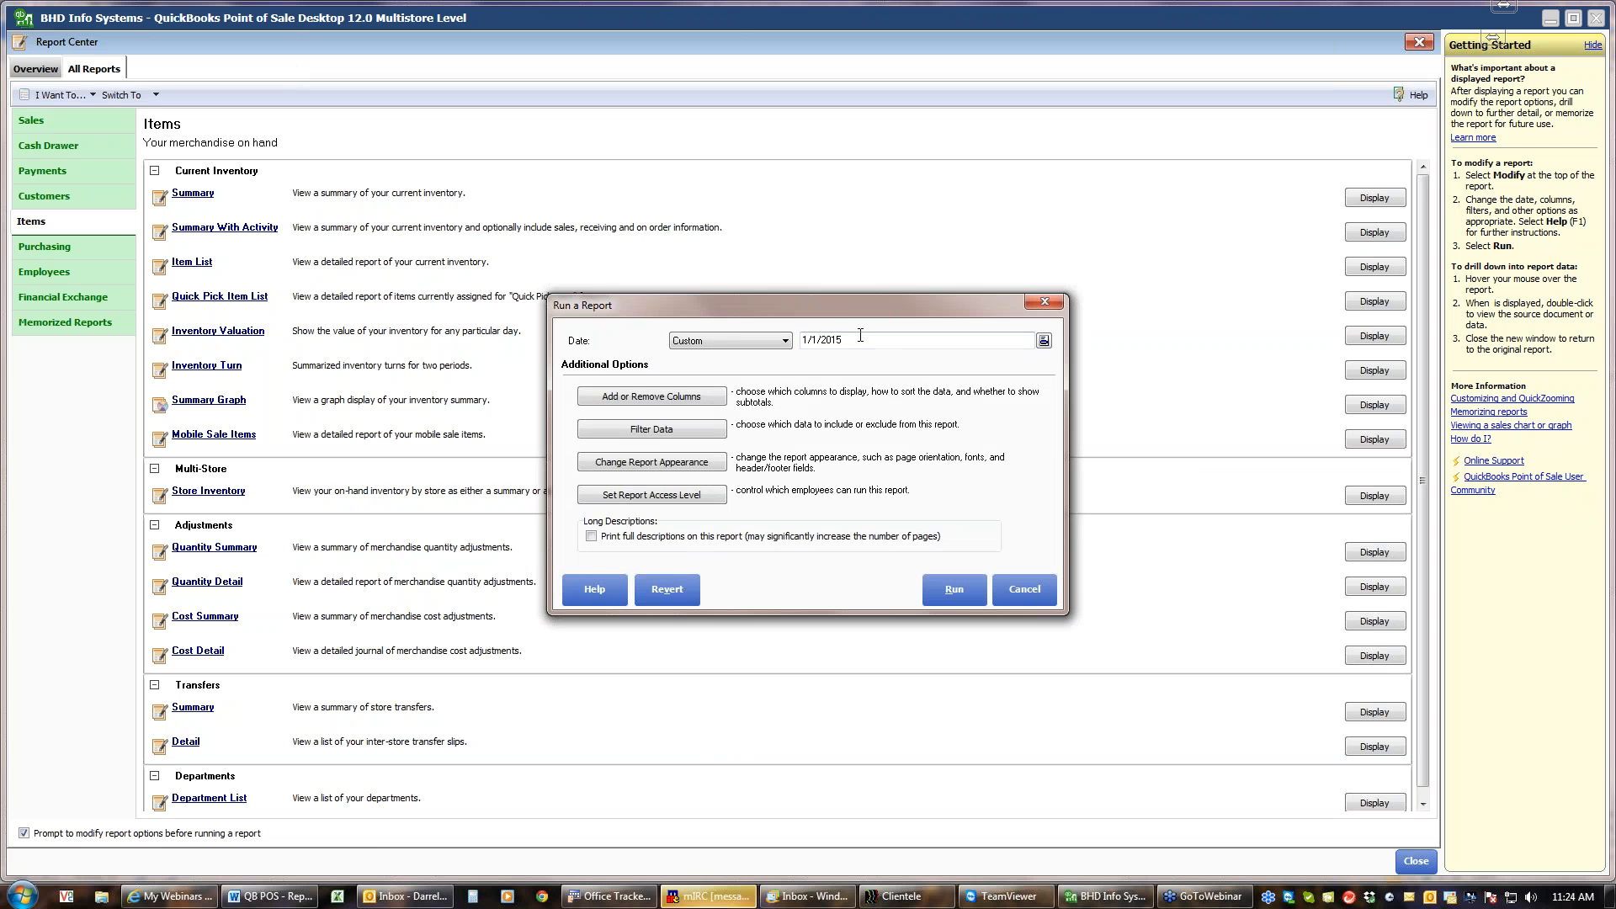
left_click(951, 589)
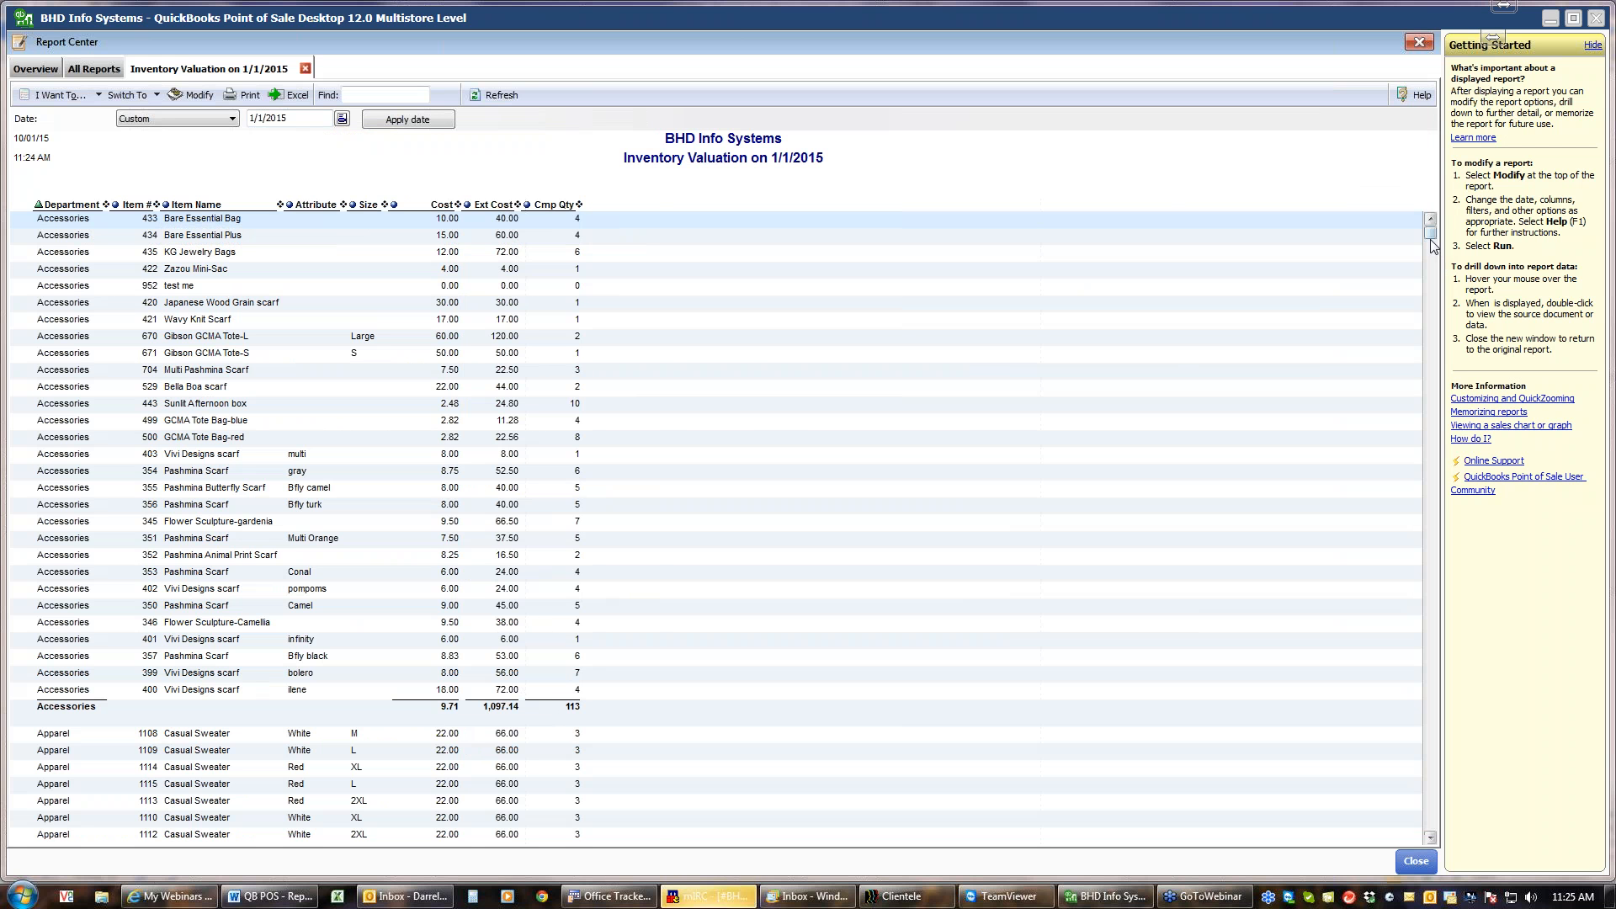
Go to the end of the 1/1/2015 valuation and select the grand total row
left_click_drag(1431, 236, 1434, 842)
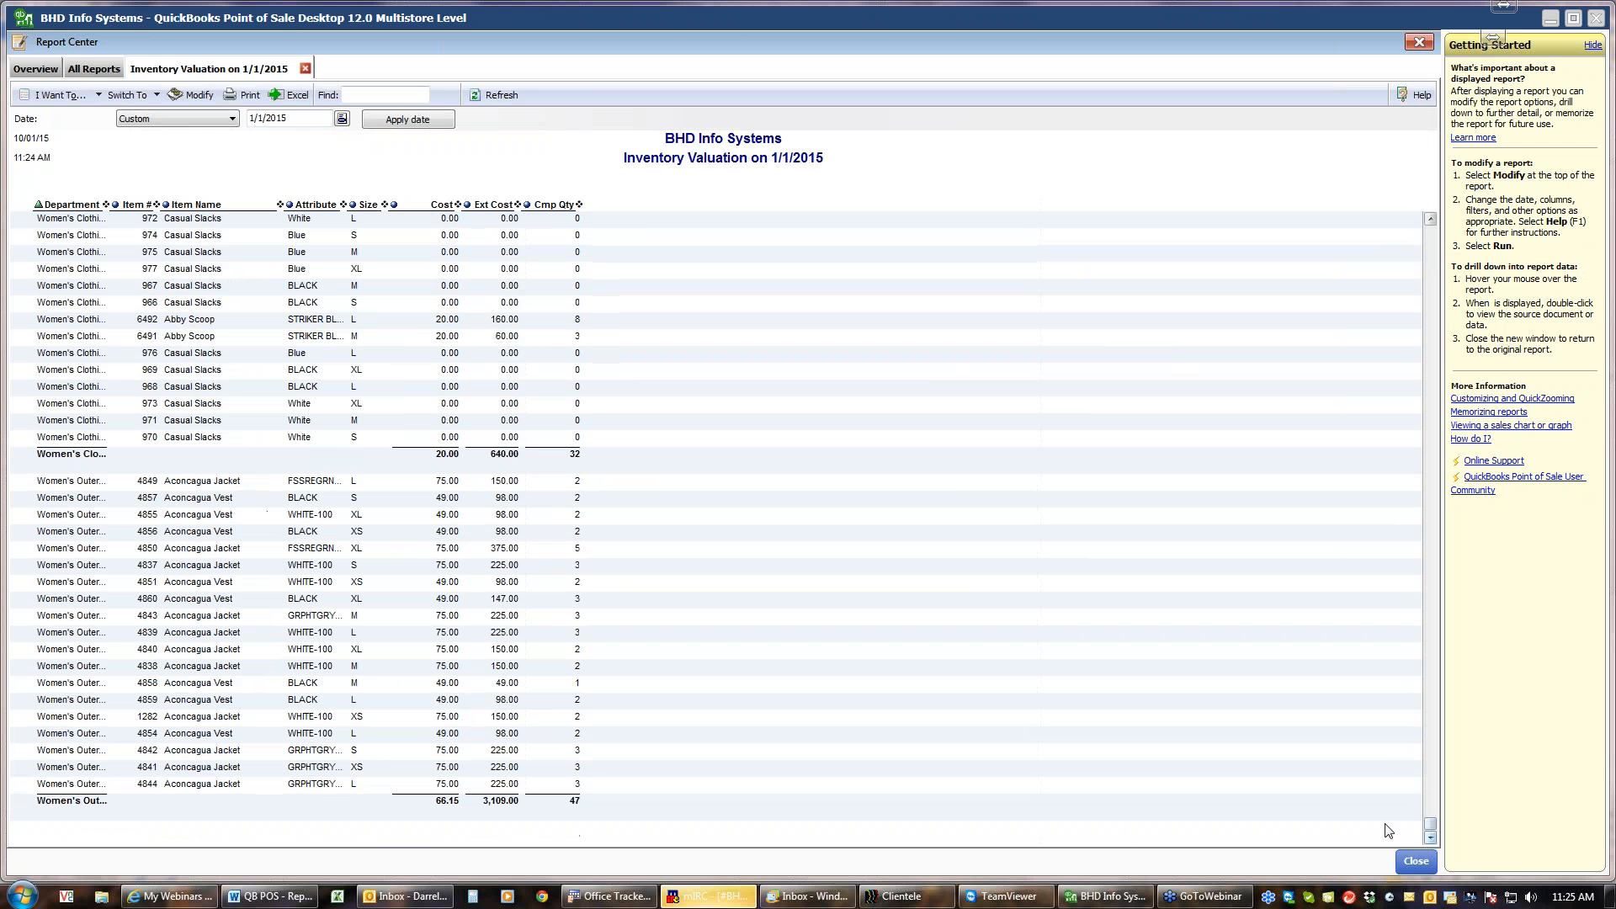
left_click(836, 646)
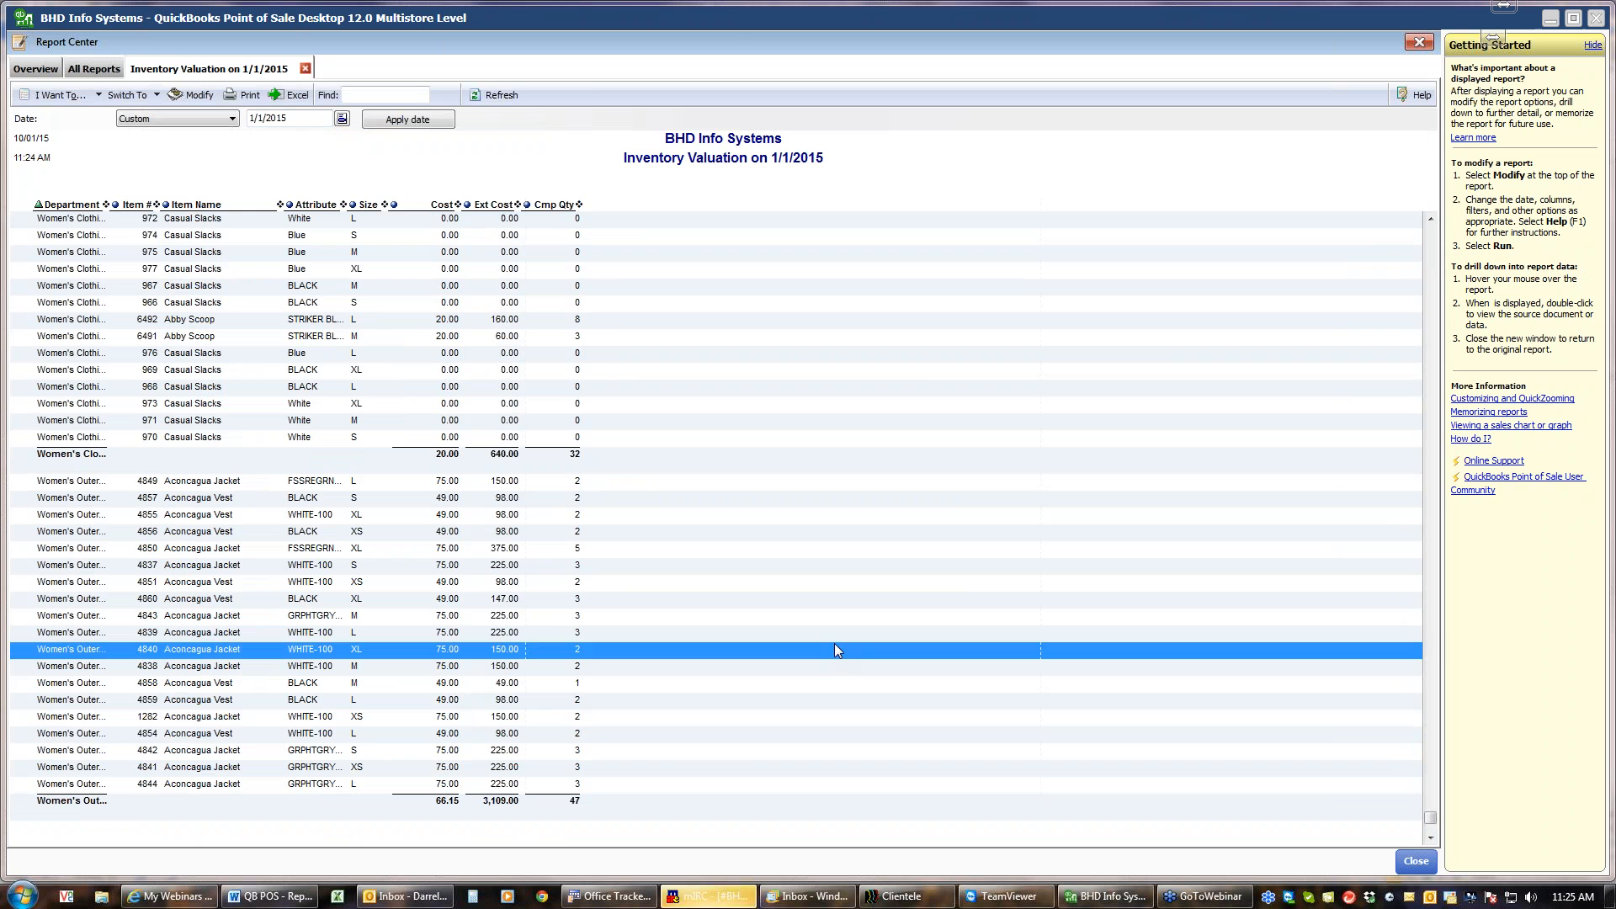
key("Down")
key("Down")
key("Down")
key("Down")
key("Down")
key("Down")
key("Down")
key("Down")
key("Down")
key("Down")
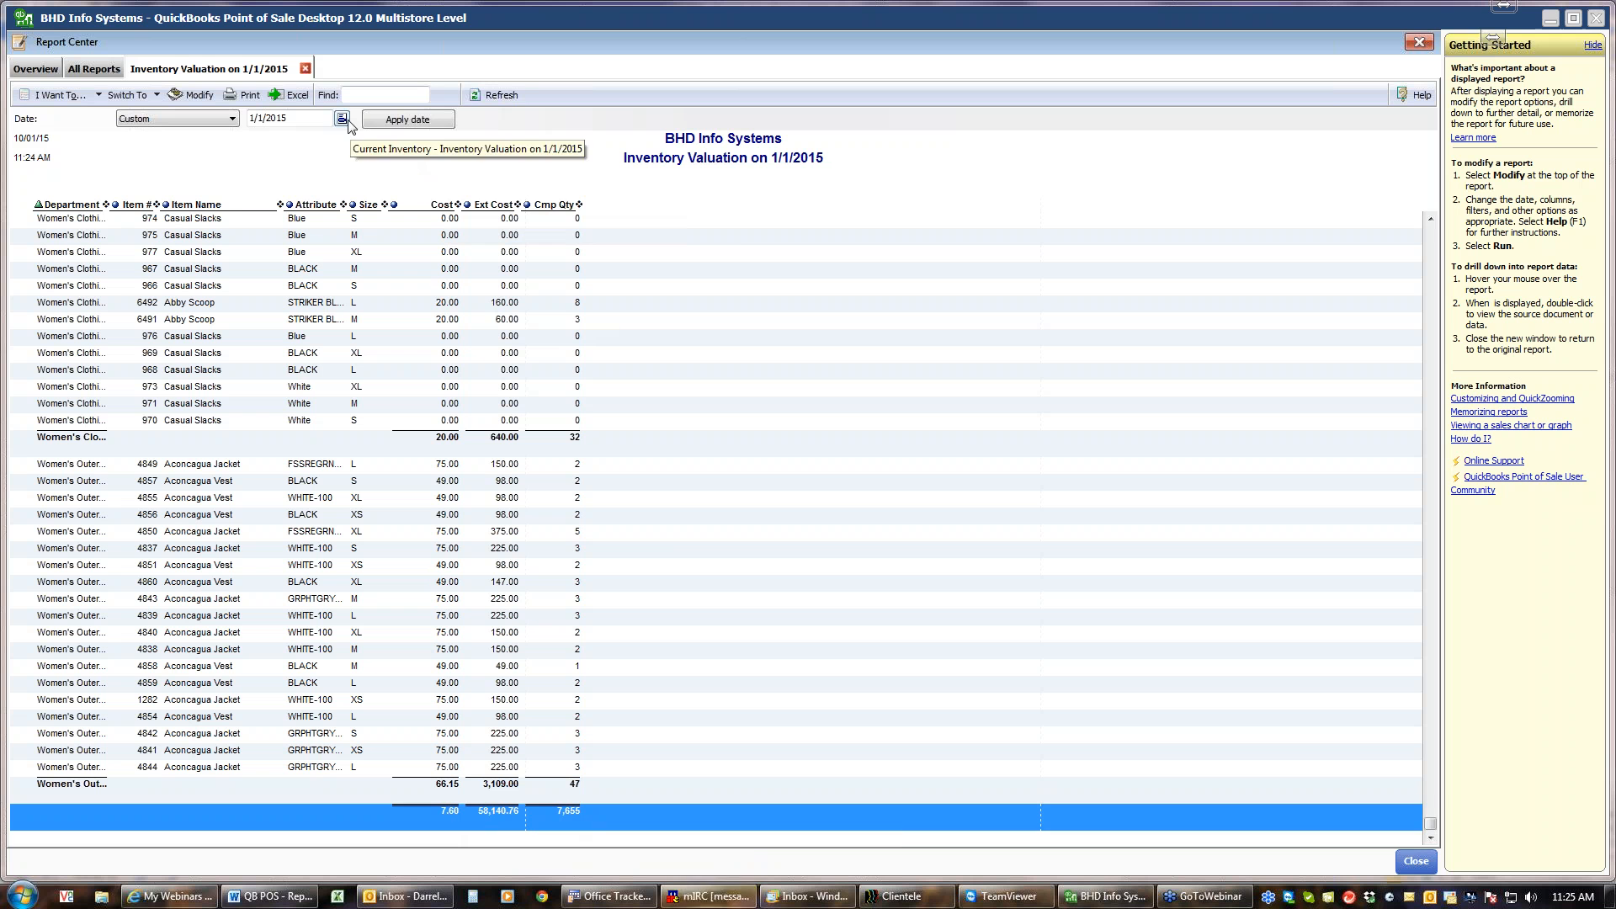
Regenerate the Inventory Valuation for Today and view the grand total row at the report's end
left_click(233, 122)
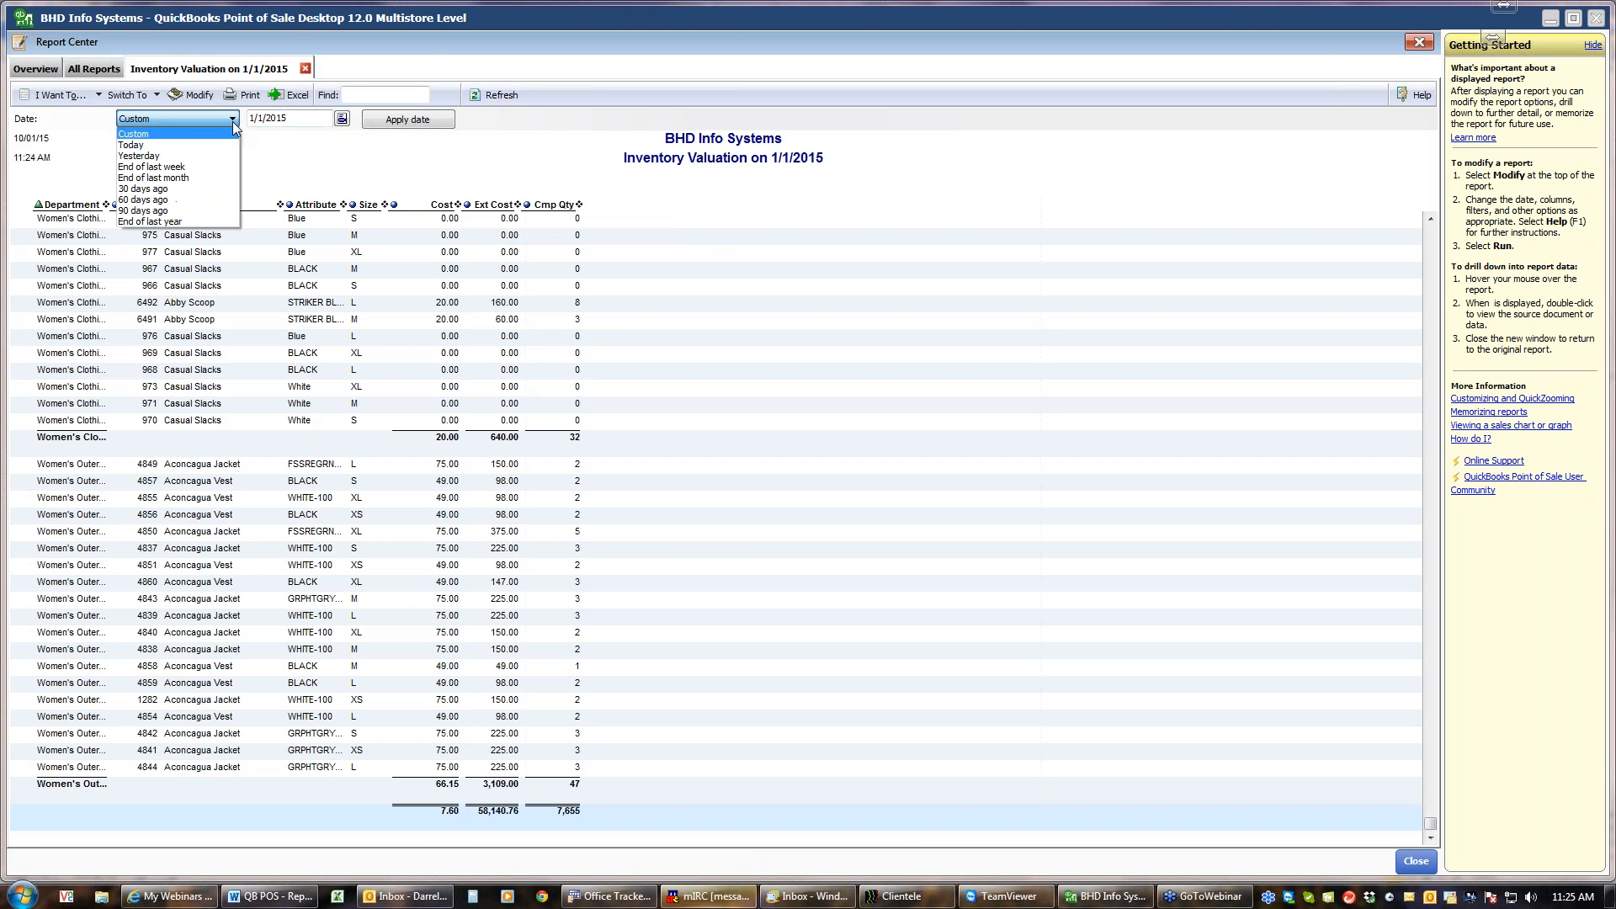
left_click(177, 146)
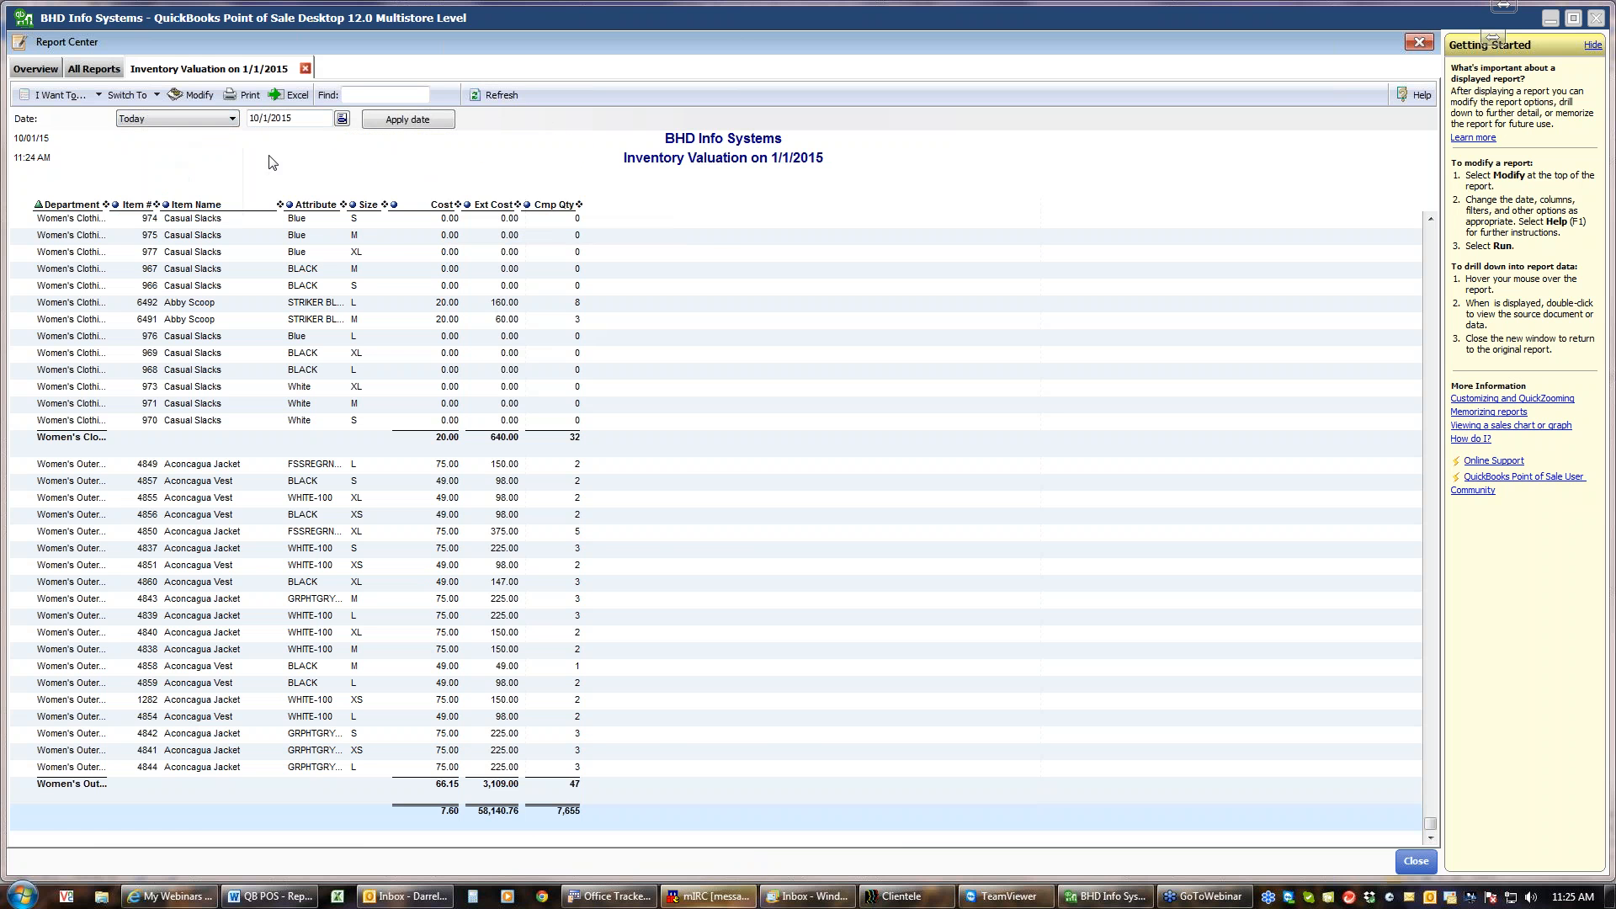
left_click(383, 122)
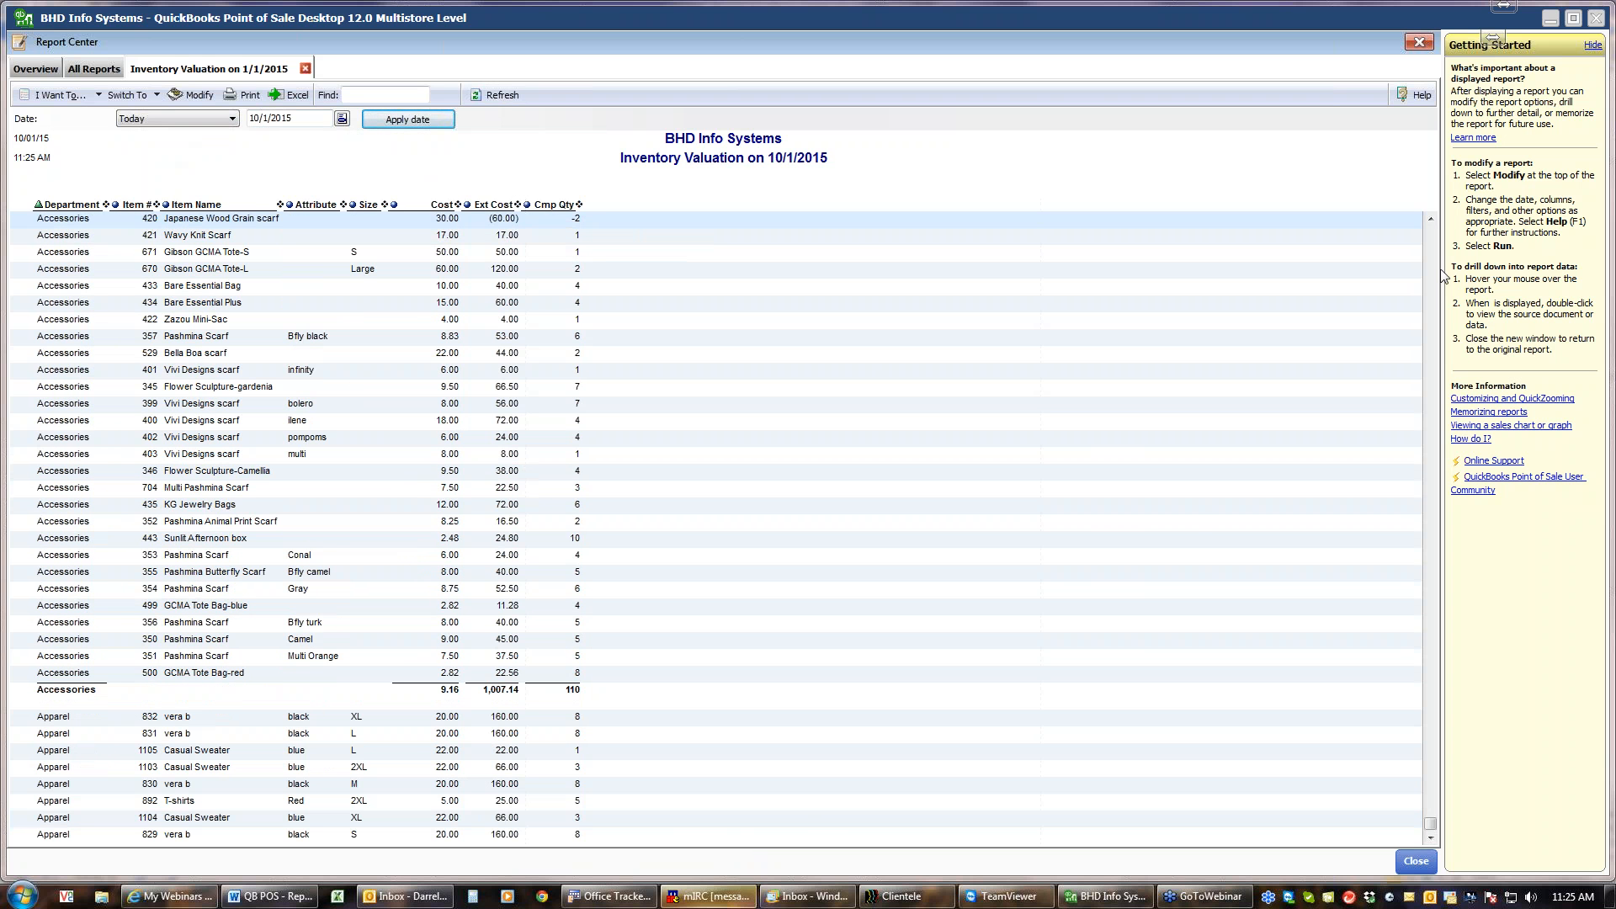
left_click(1436, 830)
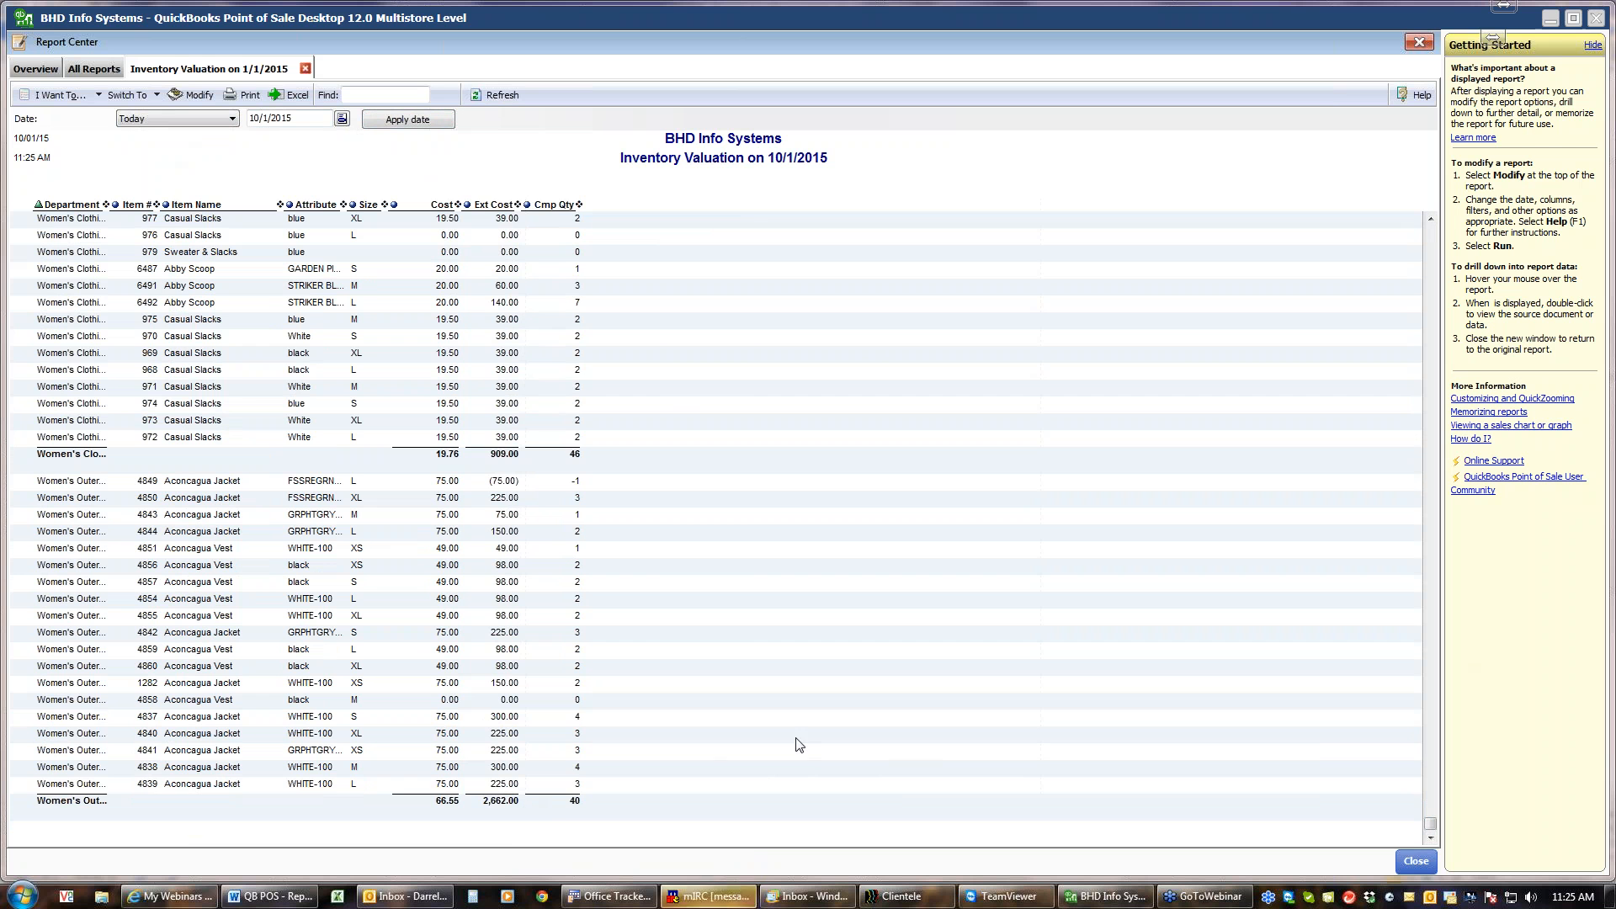
left_click(714, 802)
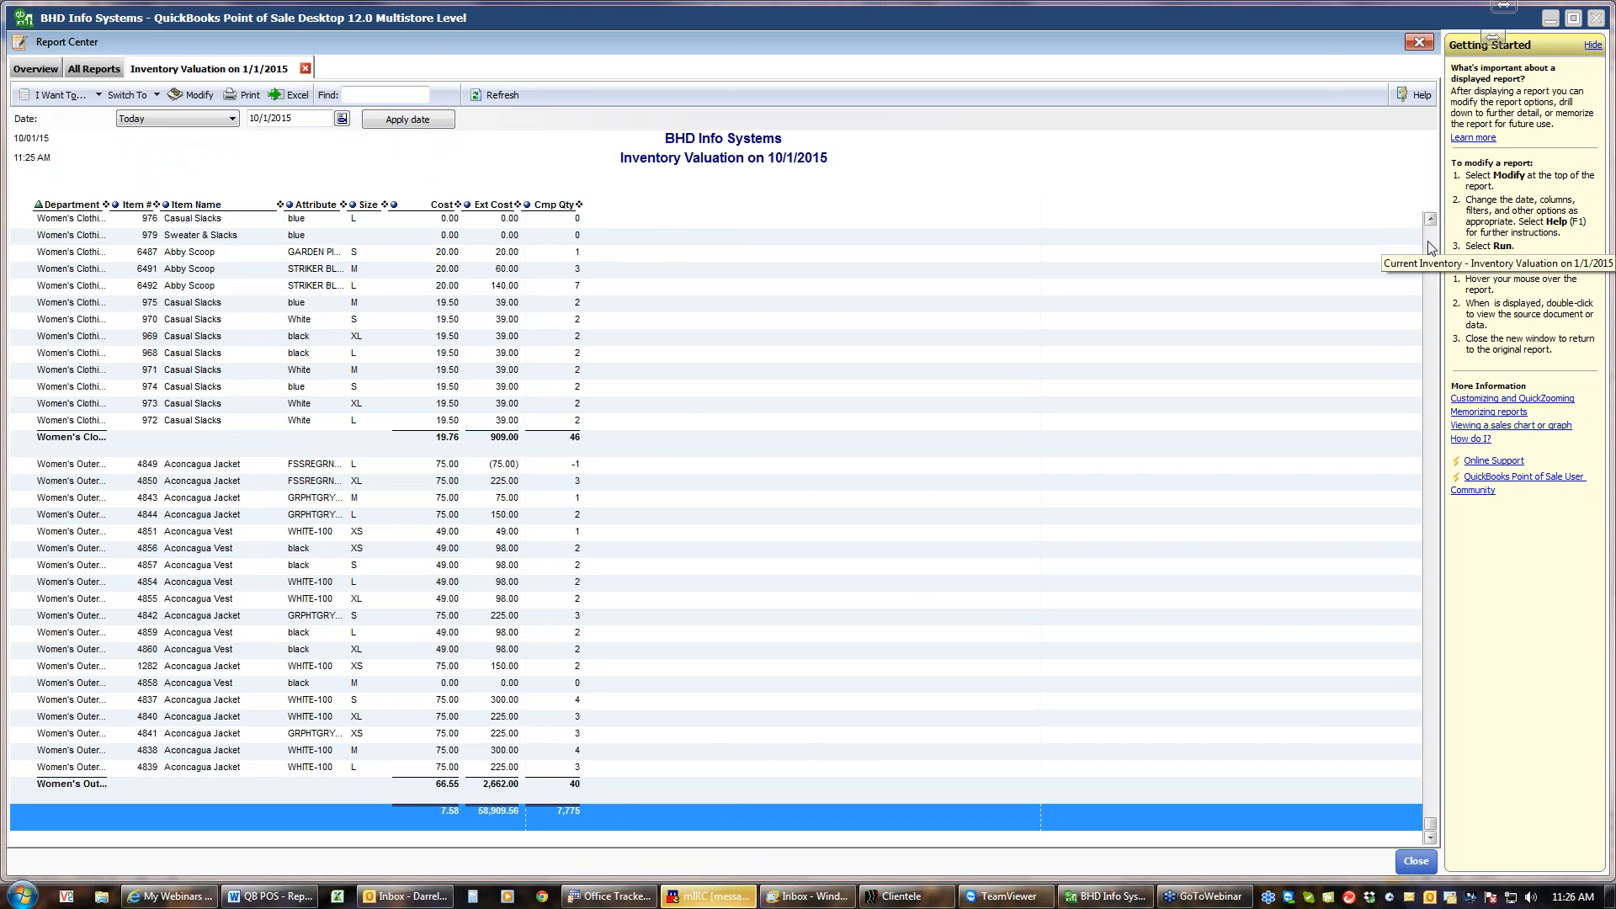
Change the Inventory Valuation date to 4/1/2015 using the calendar and apply it to the report
left_click(341, 121)
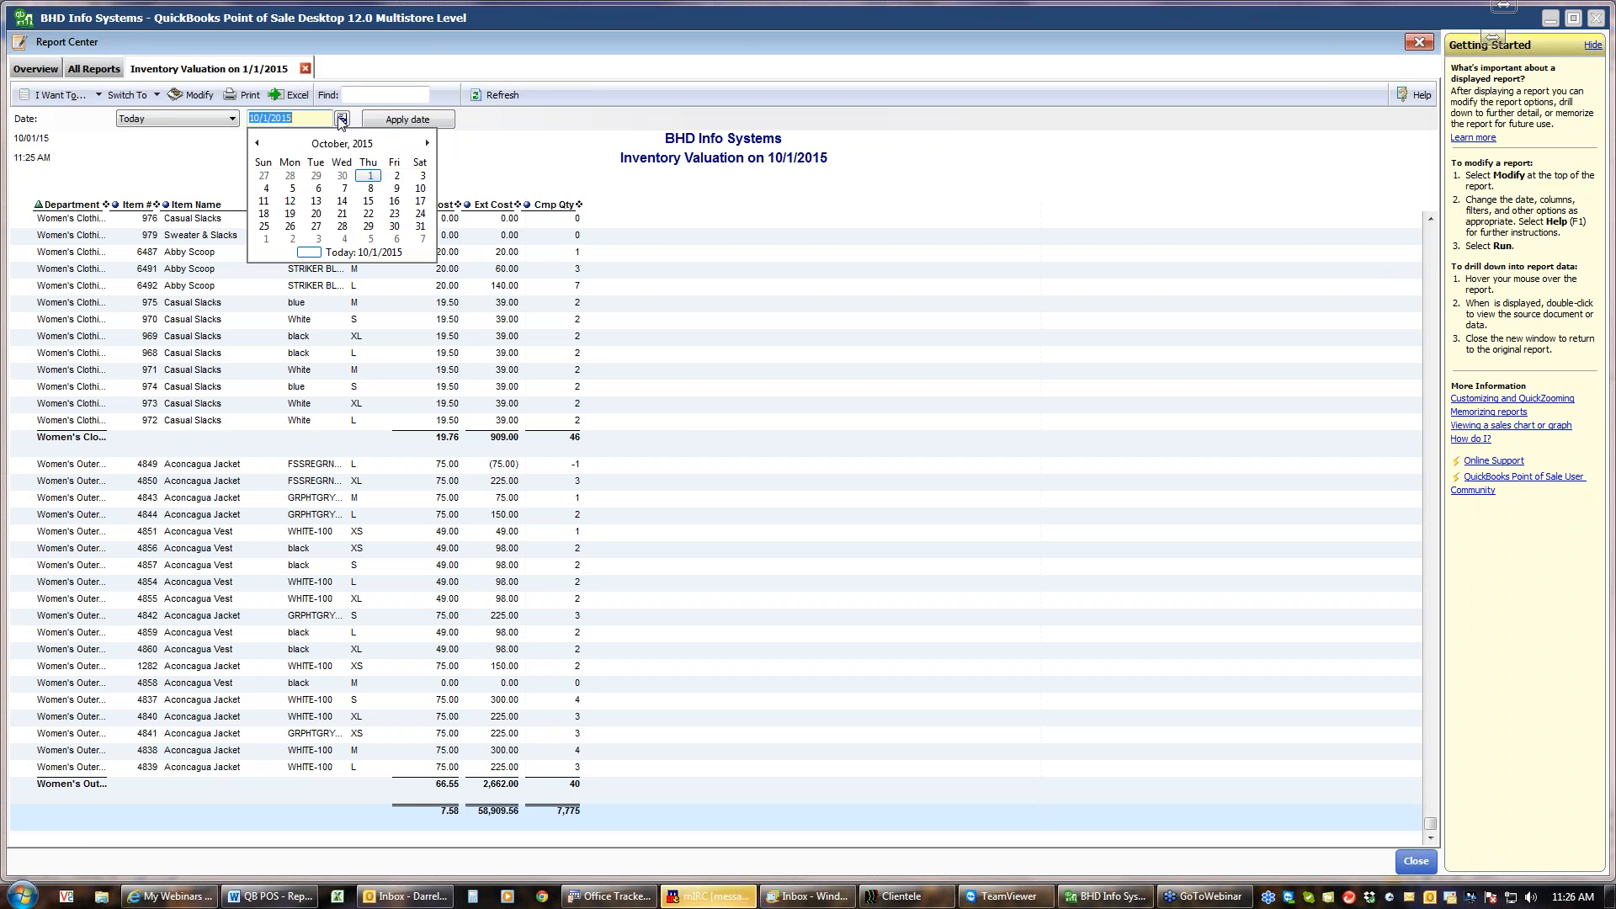
left_click(257, 143)
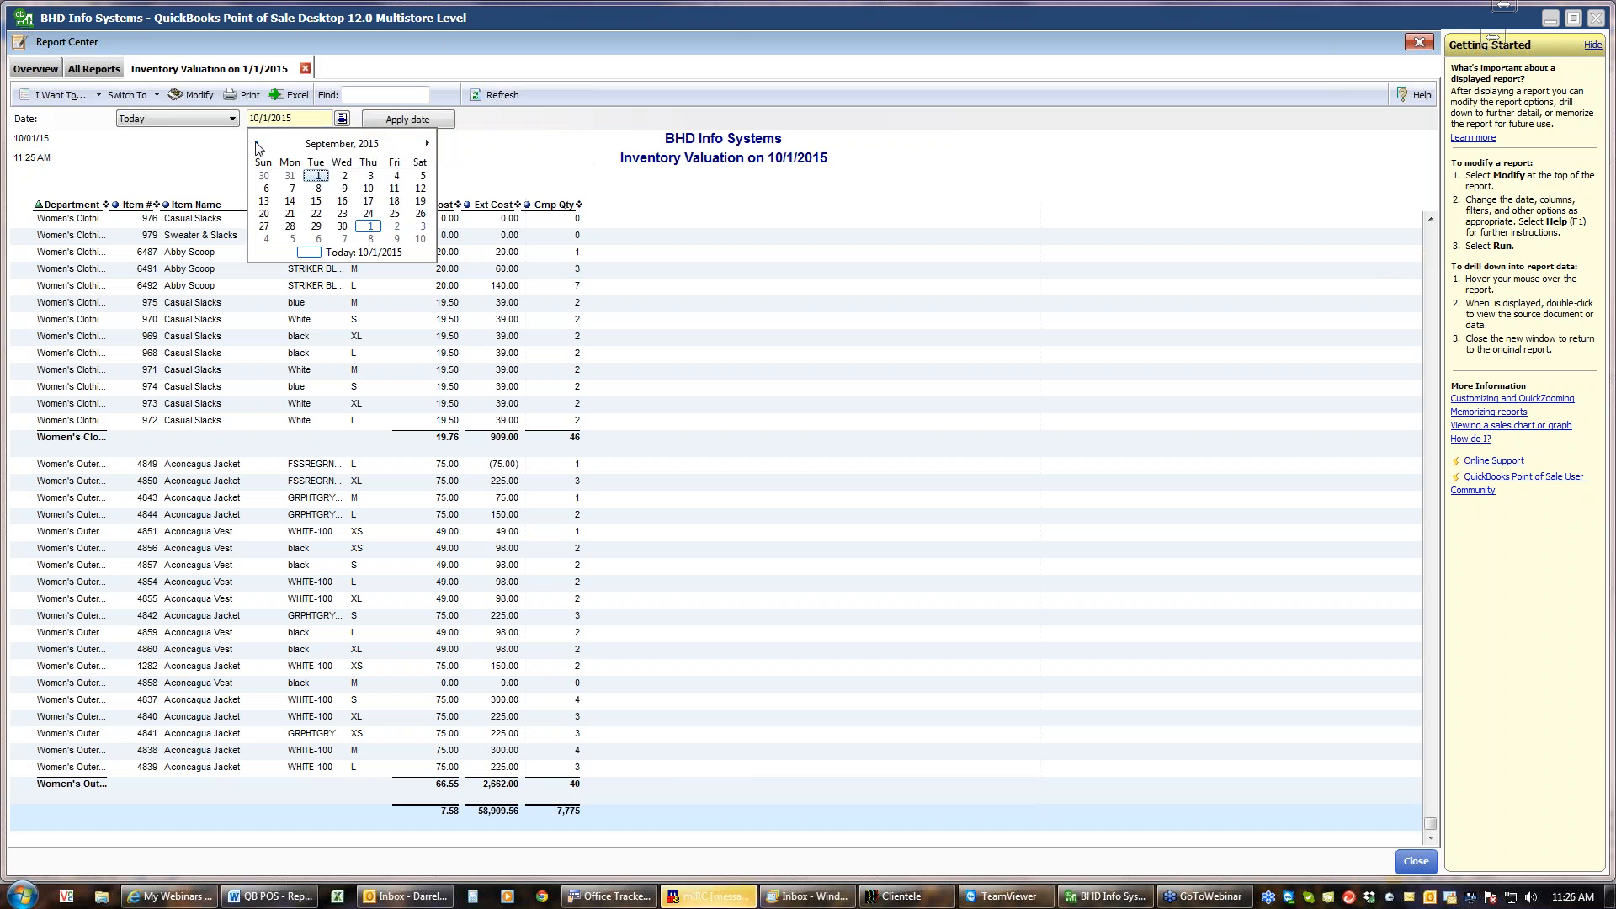
left_click(257, 143)
left_click(257, 143)
left_click(257, 143)
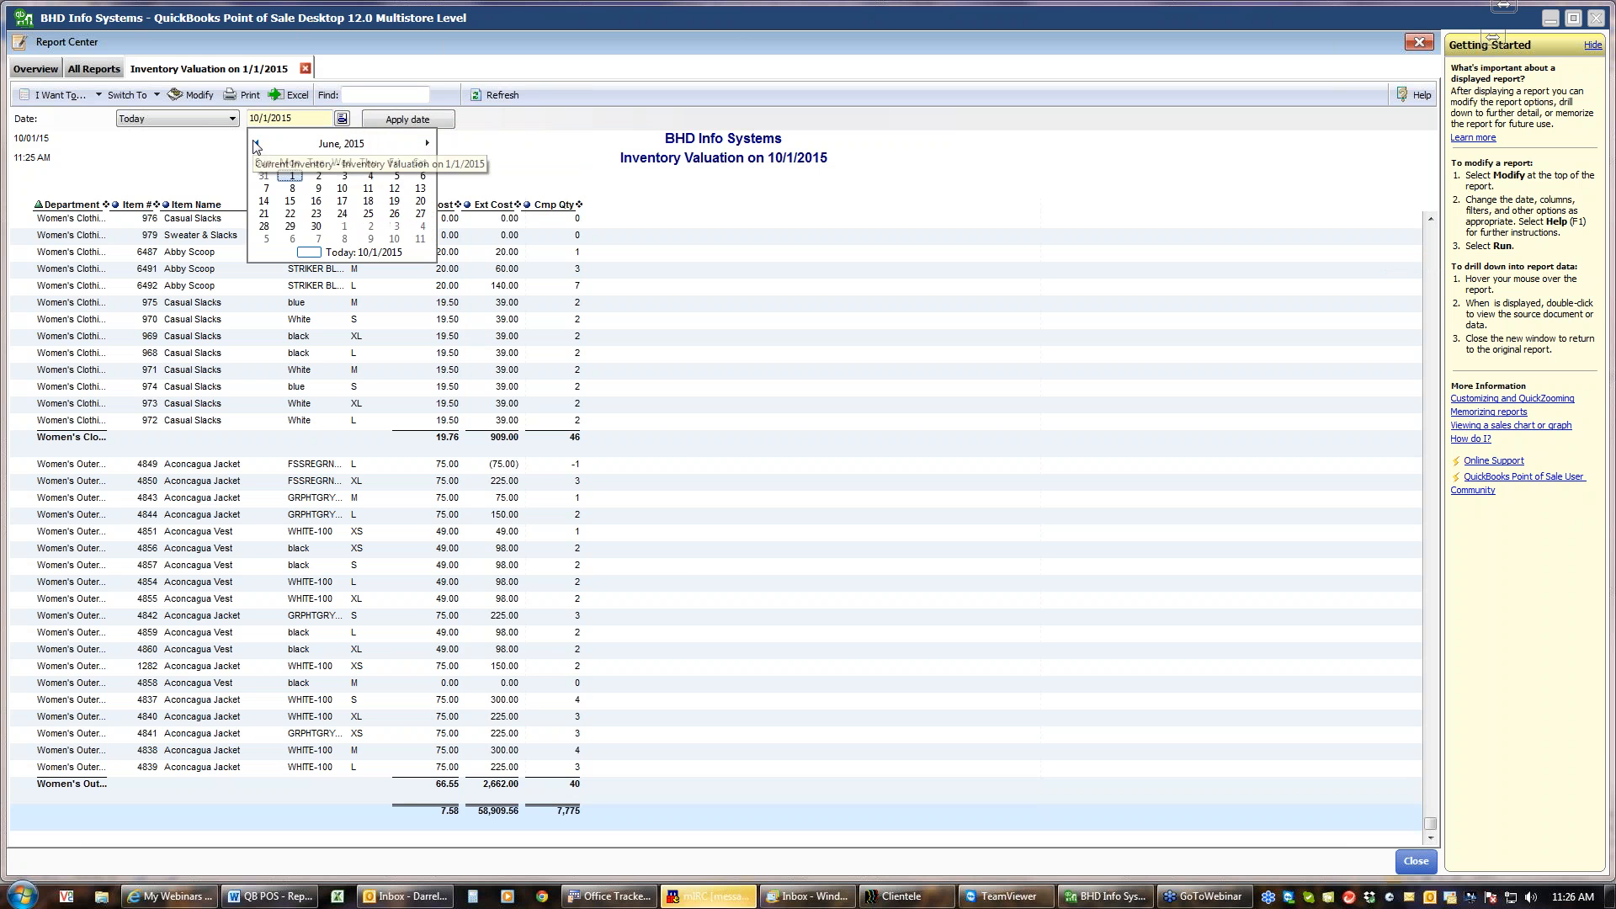
left_click(257, 143)
left_click(257, 143)
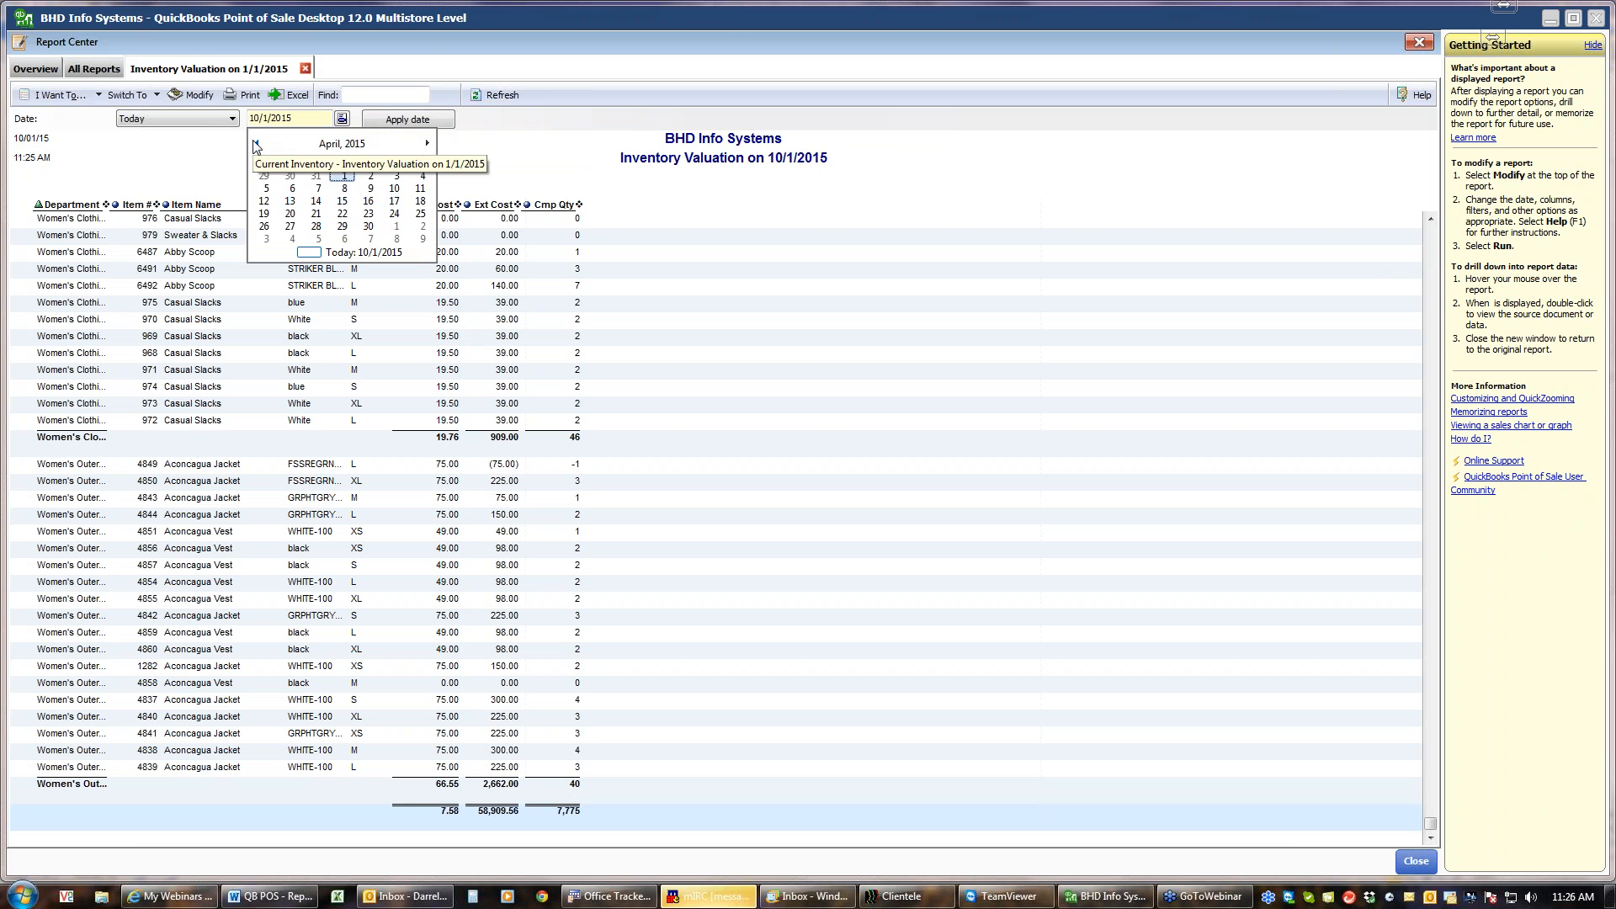
left_click(344, 176)
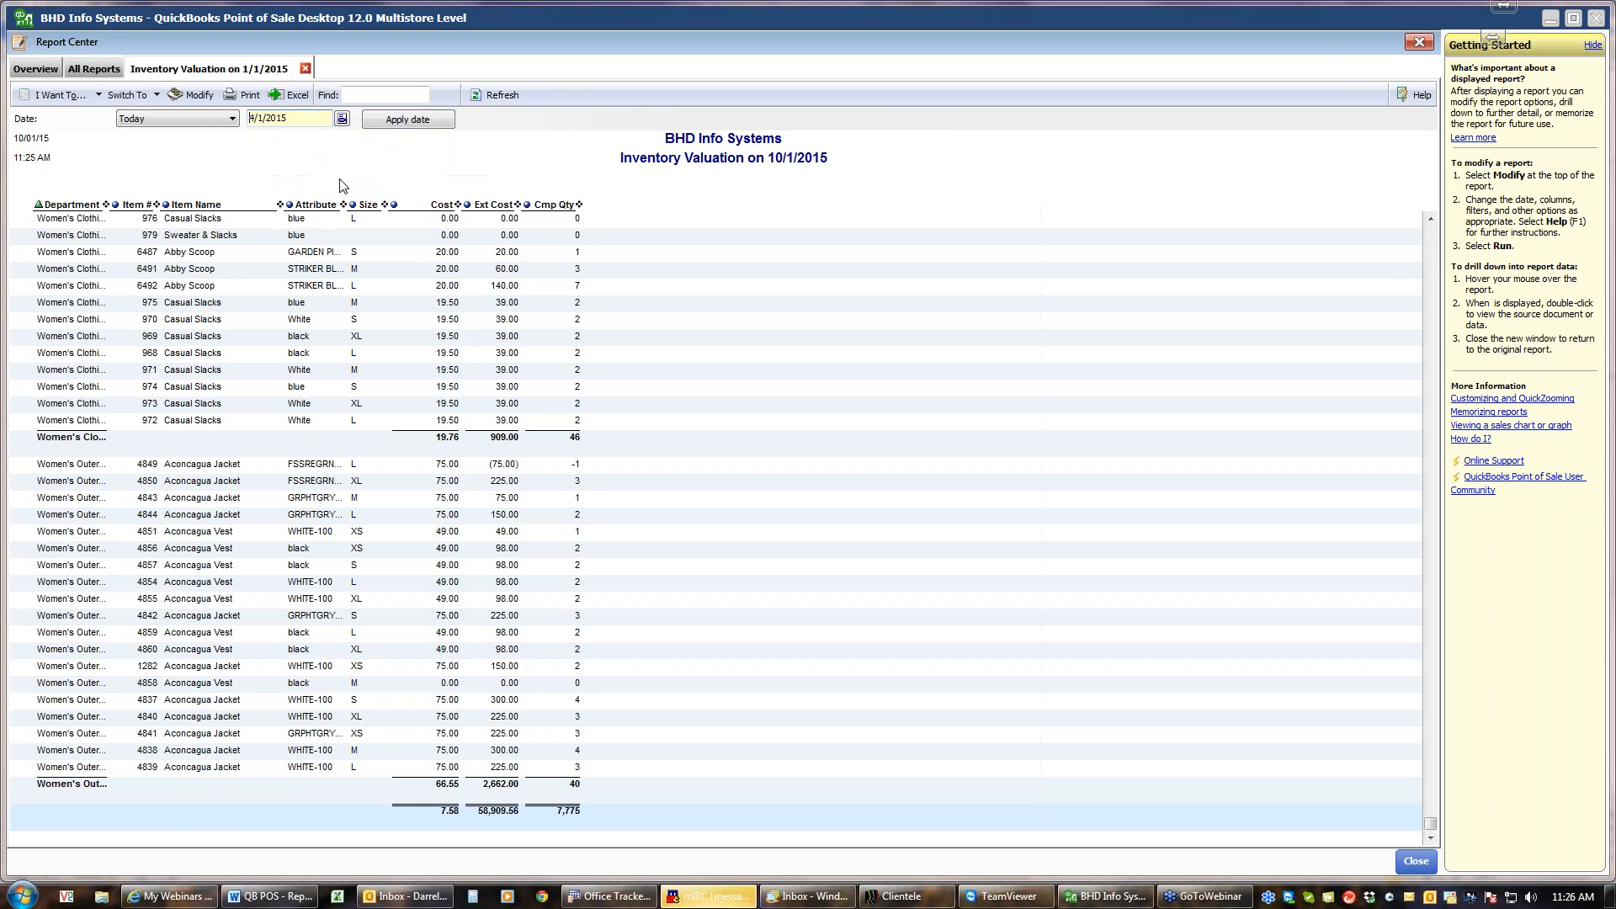
left_click(389, 122)
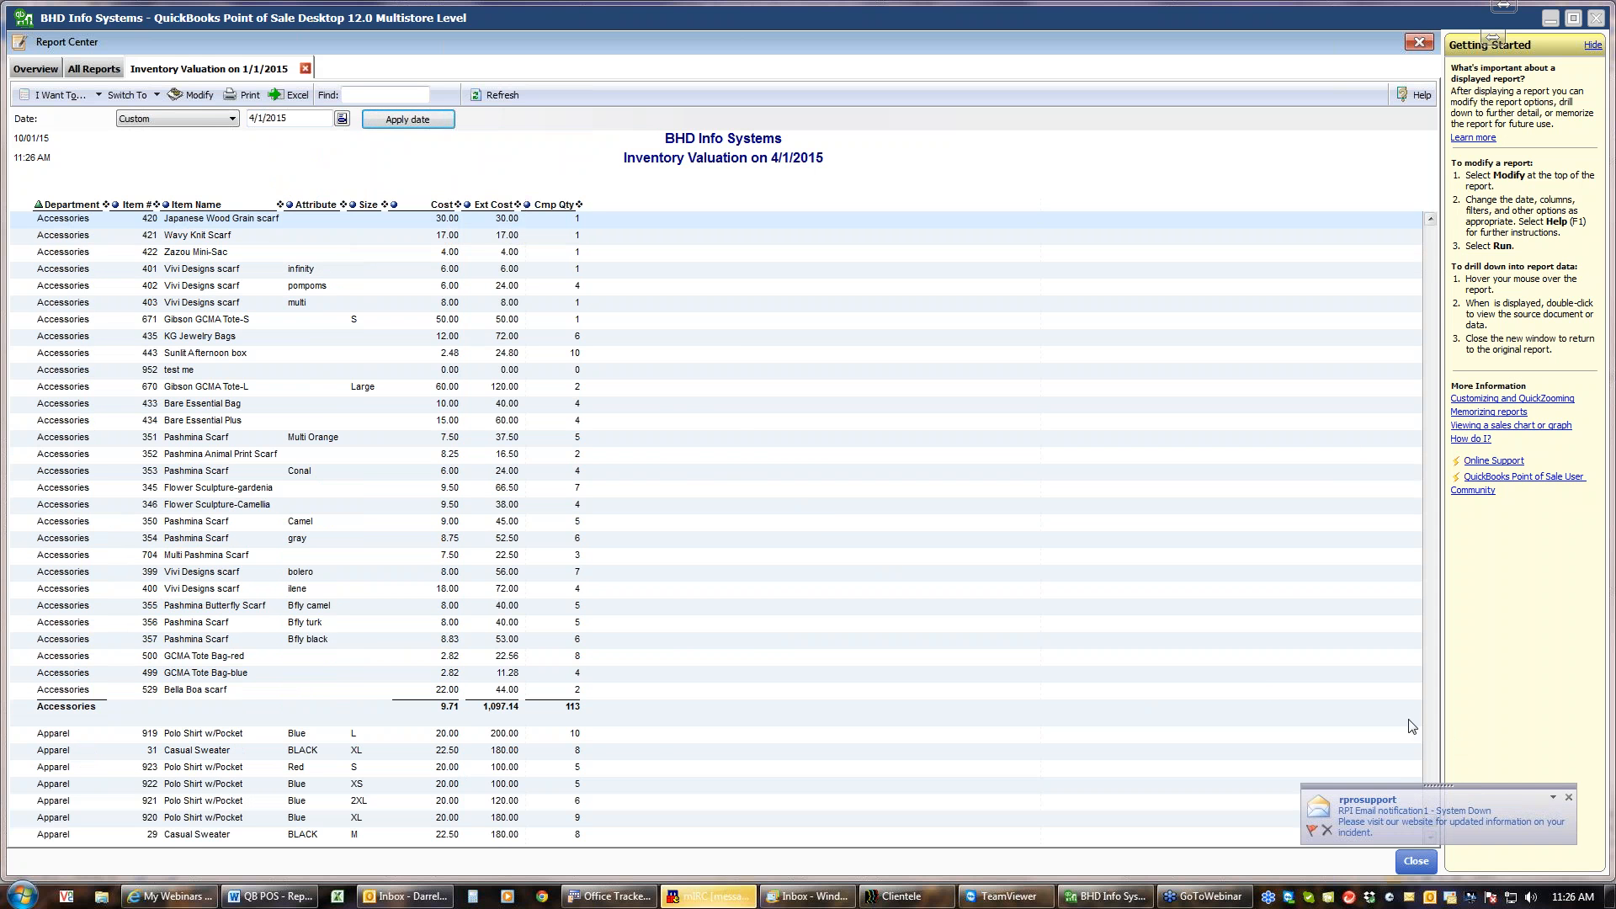
View the grand total row at the end of the 4/1/2015 valuation, and close the report
left_click_drag(1431, 727, 1431, 792)
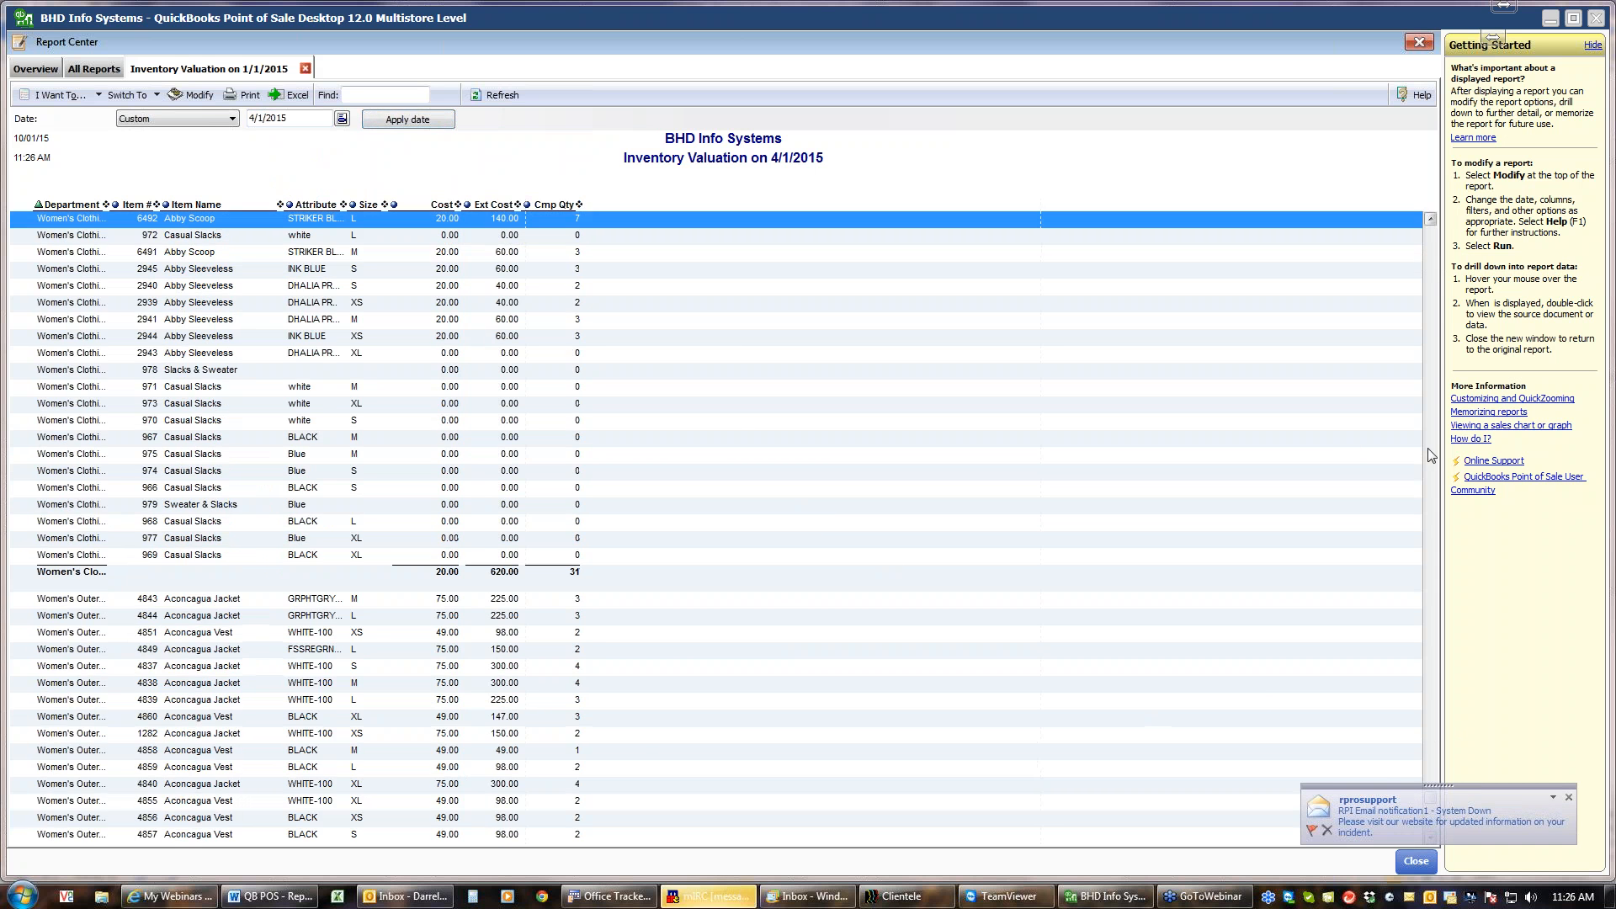
scroll(1394, 526, "down", 11)
scroll(1394, 534, "down", 20)
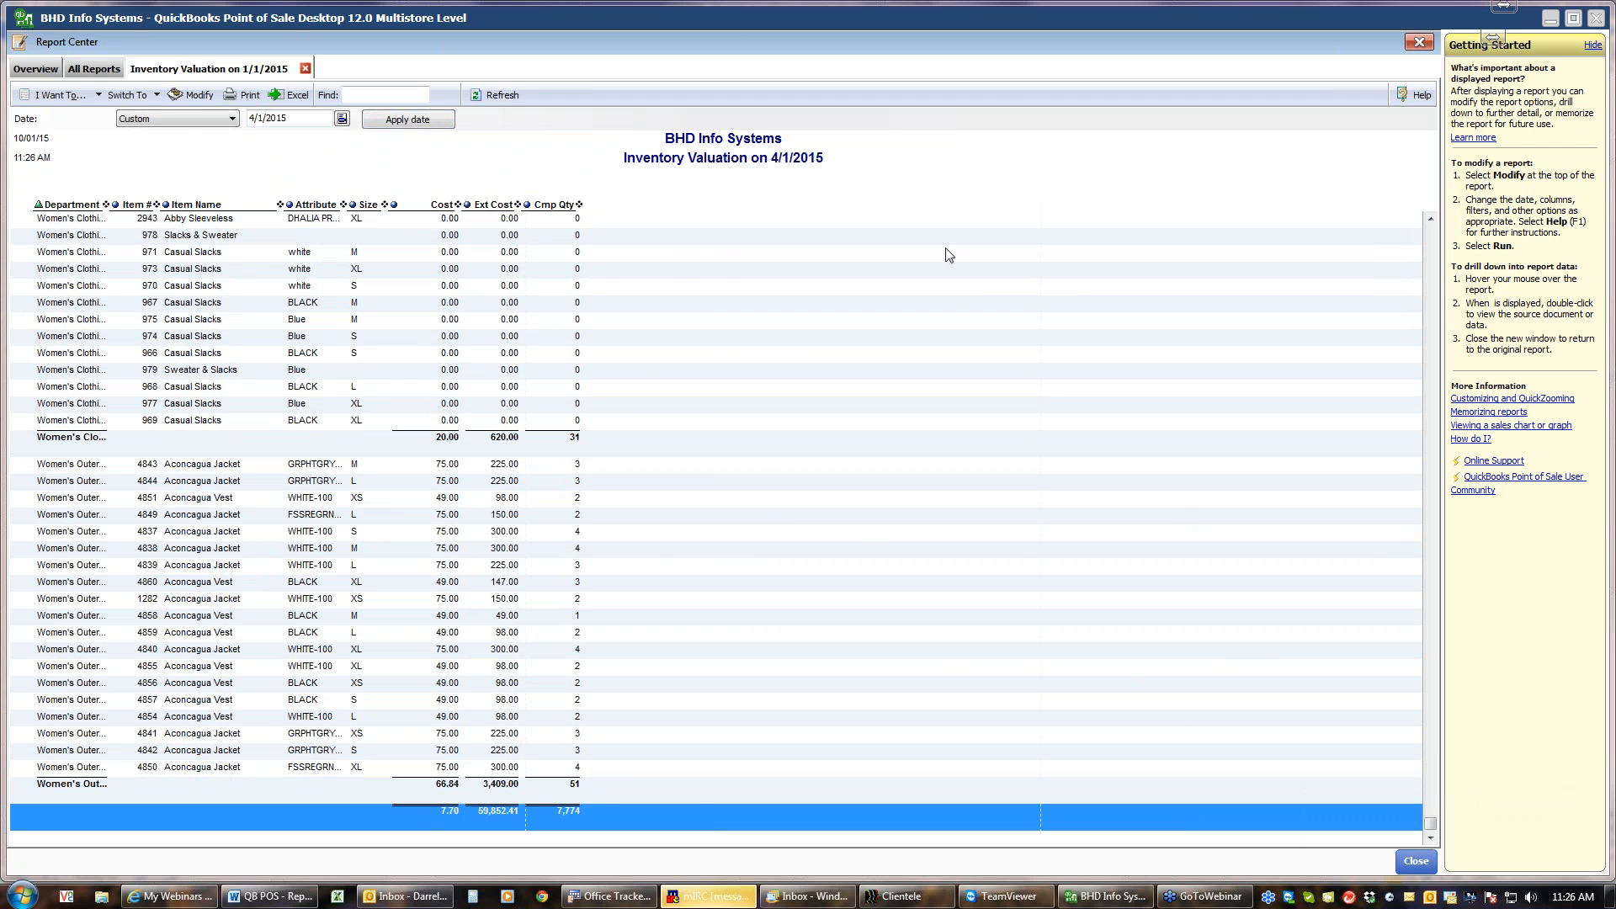
left_click(305, 70)
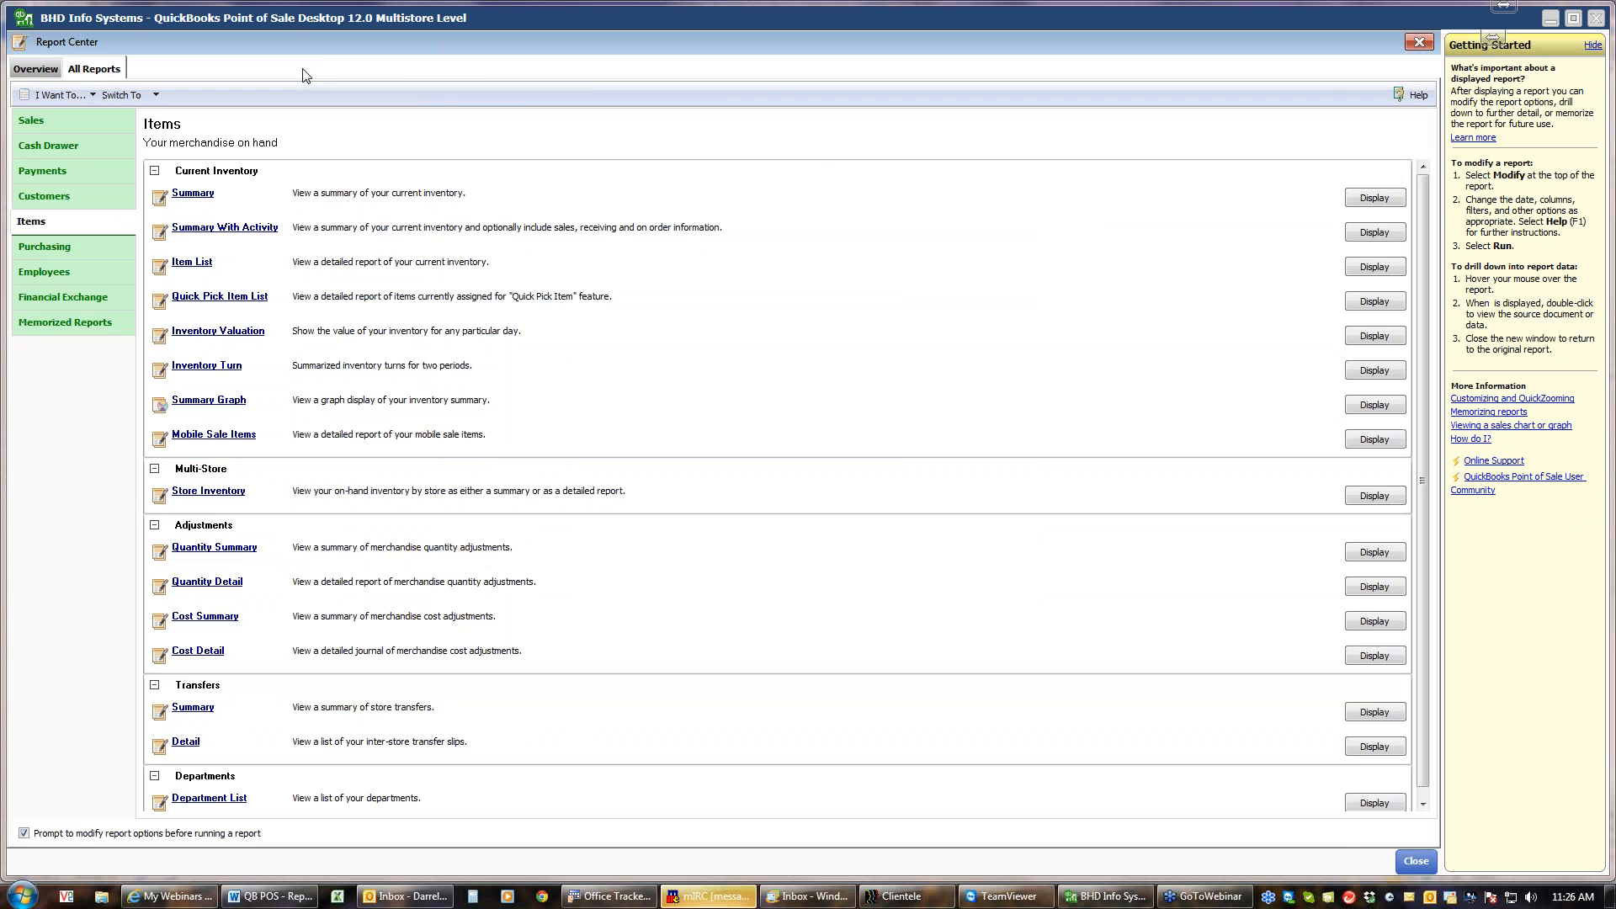
Examine the descriptive and numeric columns available for the Inventory Valuation report, and cancel without saving or running it
left_click(238, 333)
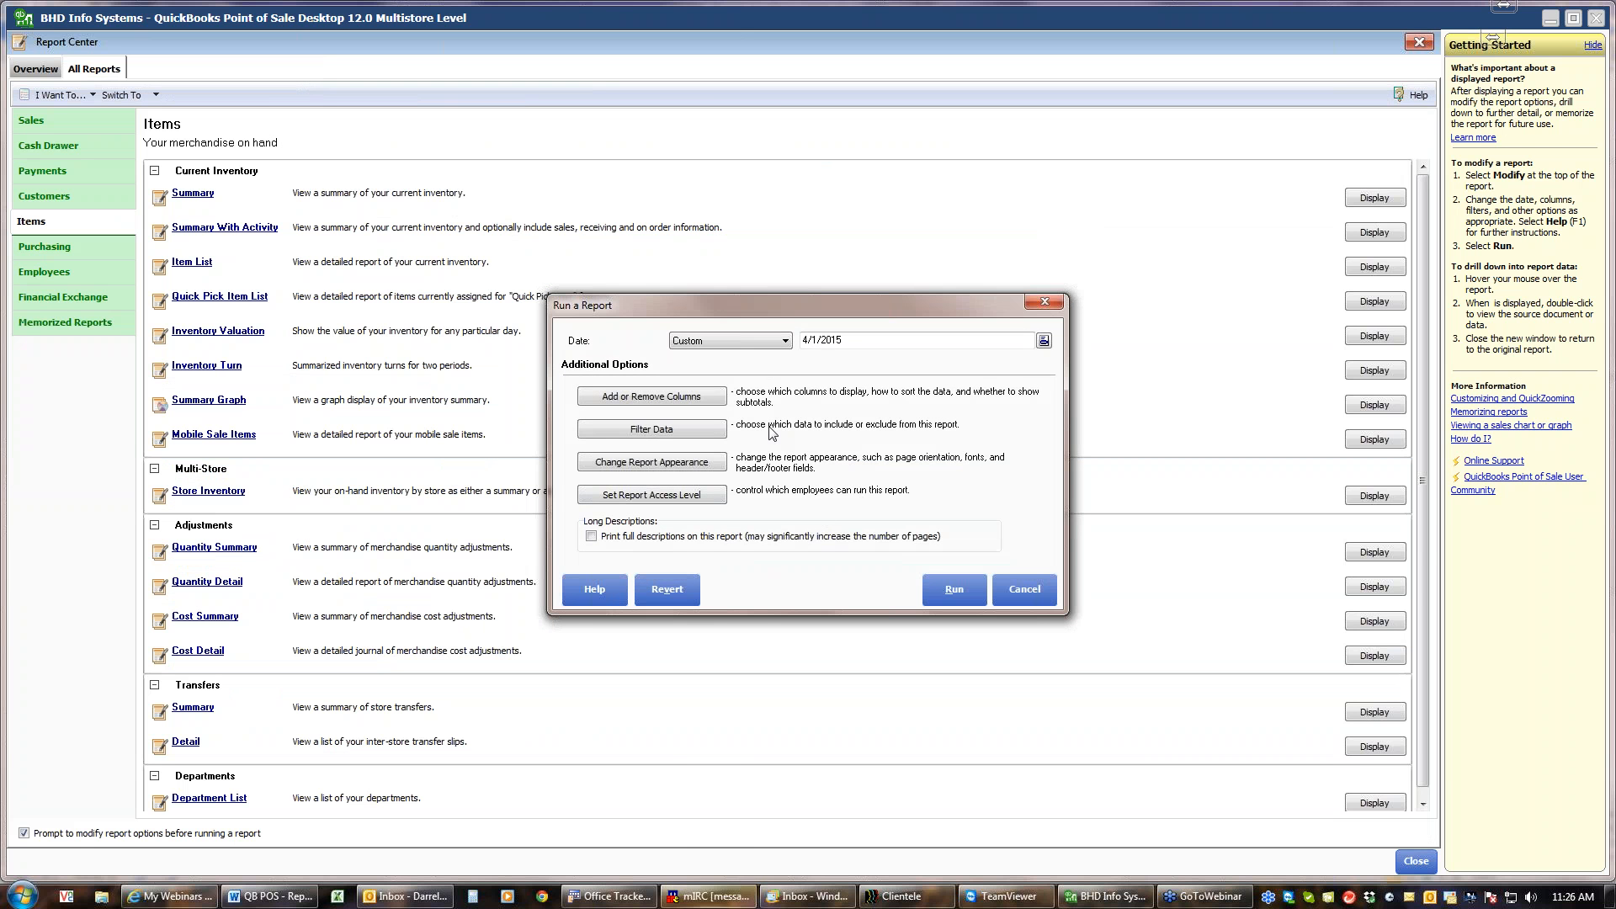
left_click(704, 399)
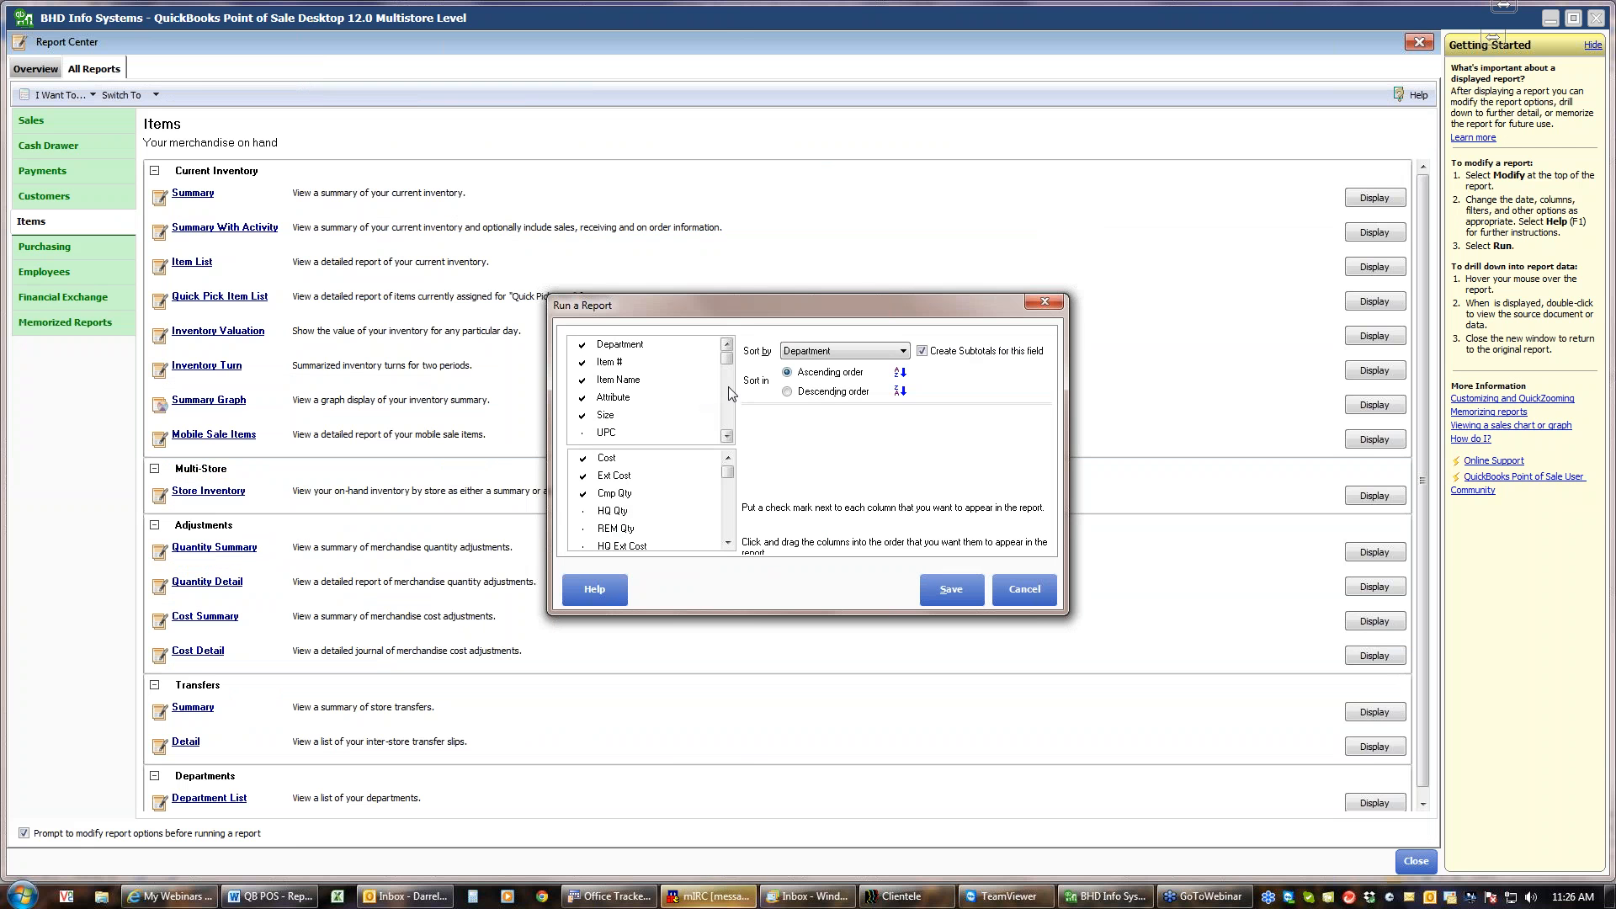
left_click(727, 362)
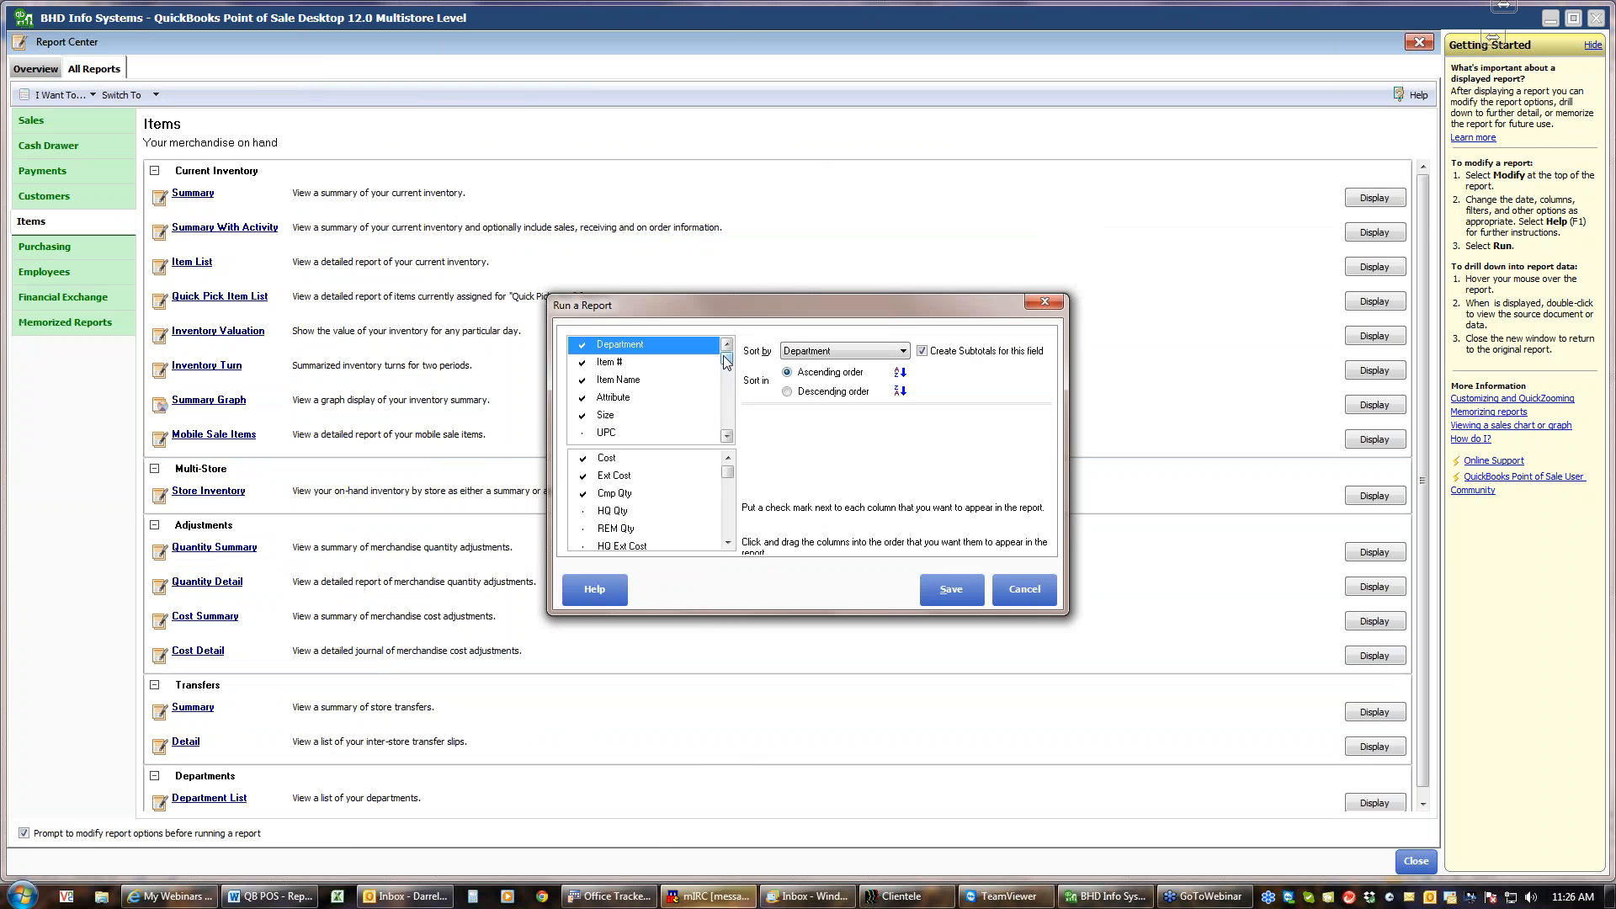
left_click_drag(727, 363, 729, 432)
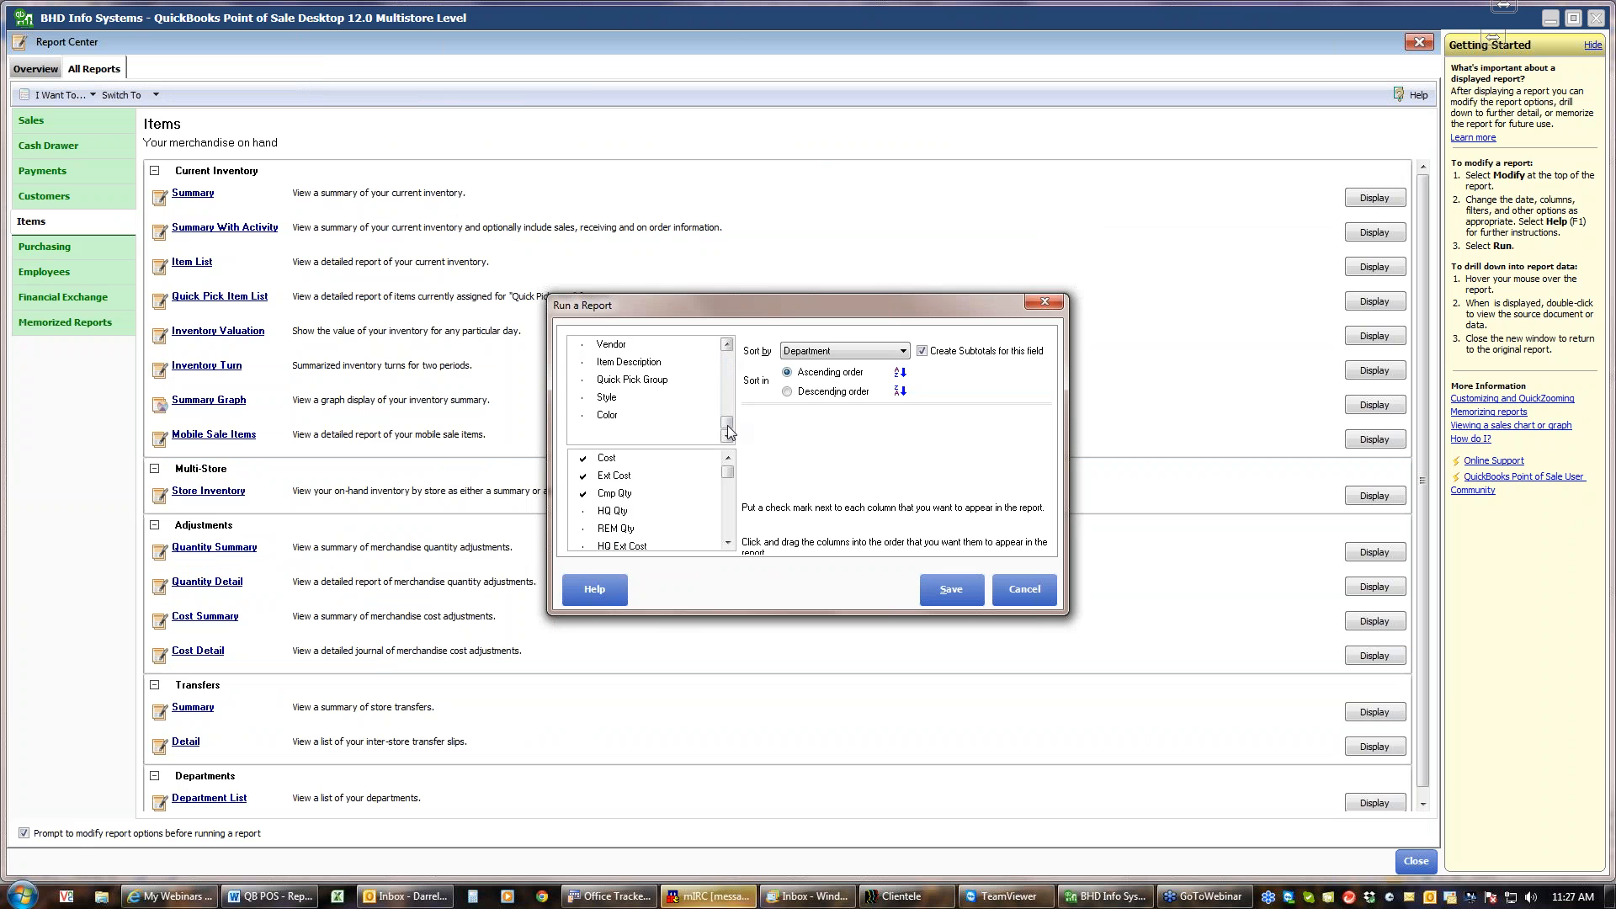
left_click(731, 368)
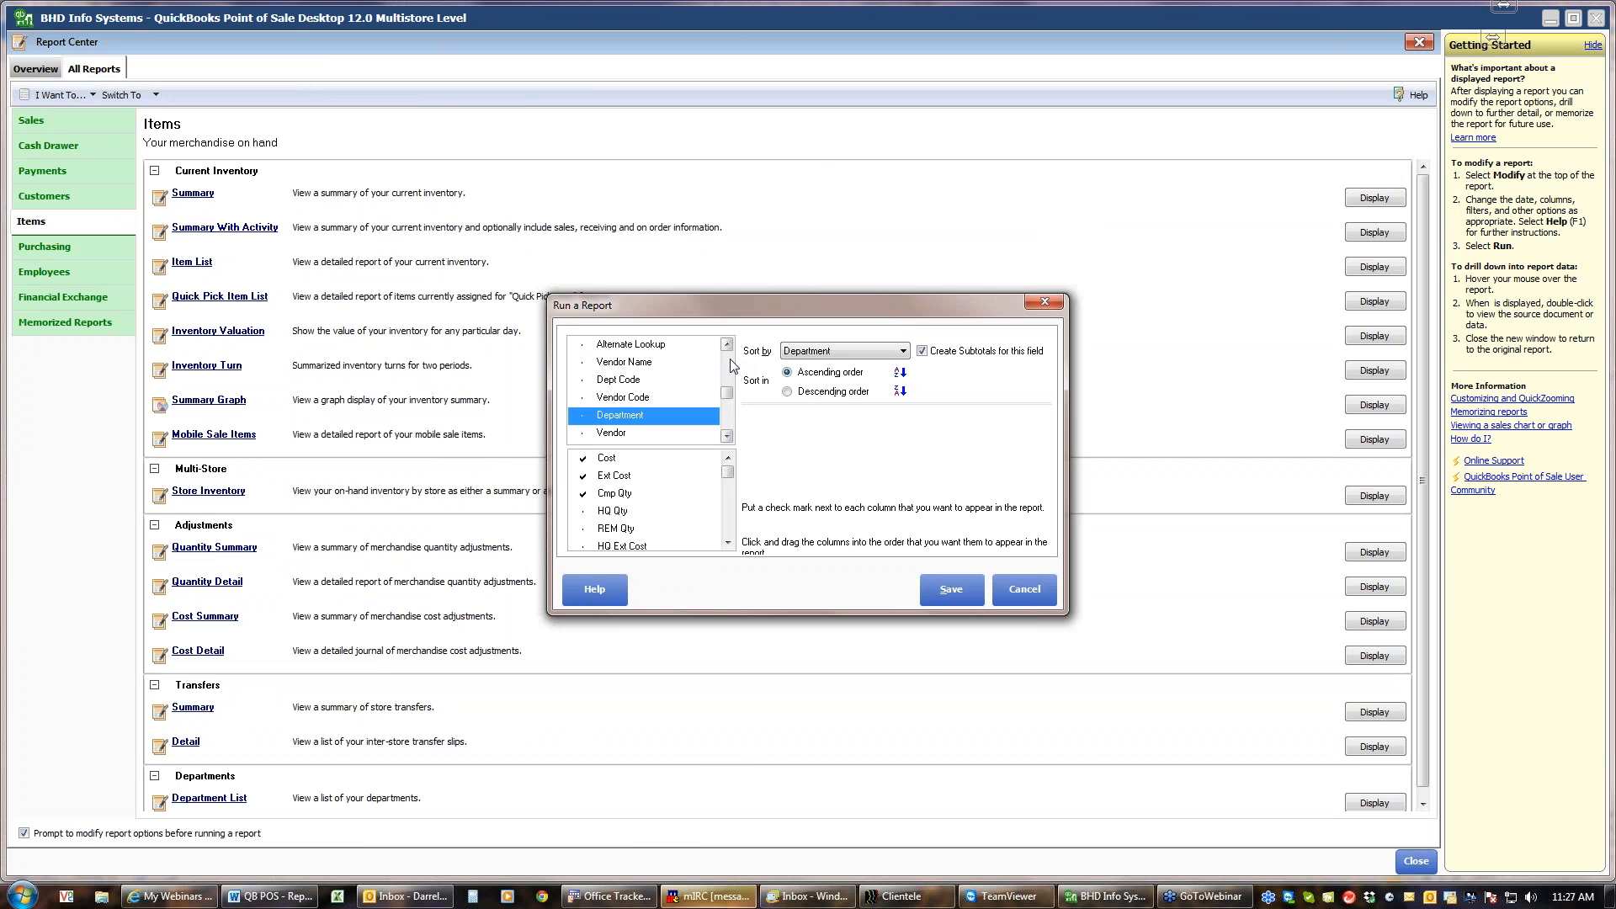
left_click(730, 364)
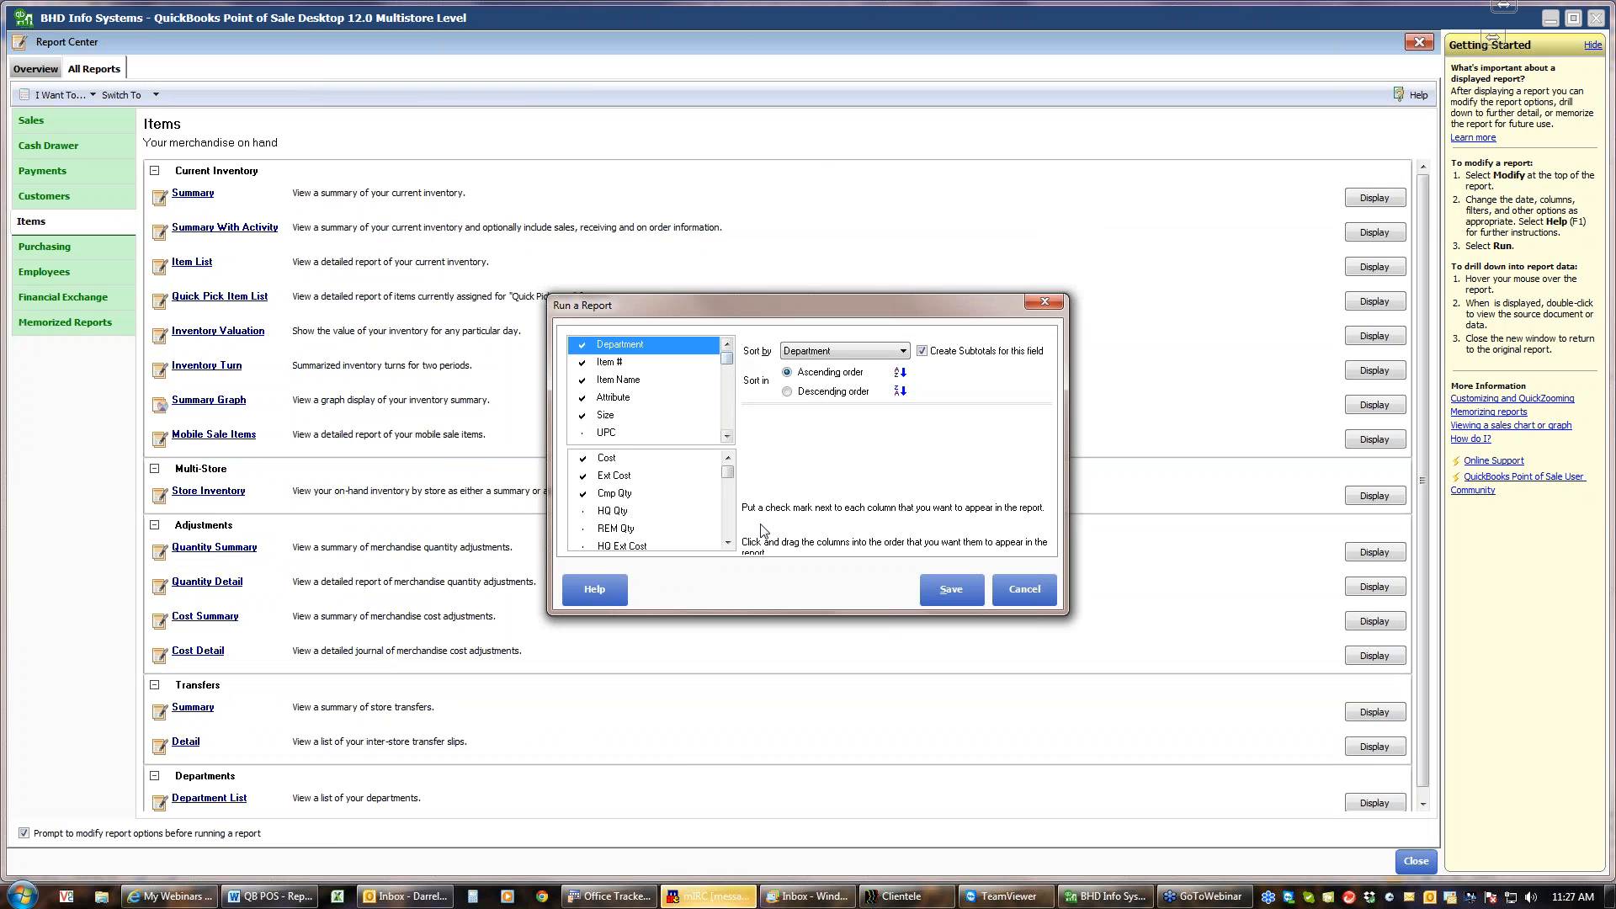
left_click(729, 530)
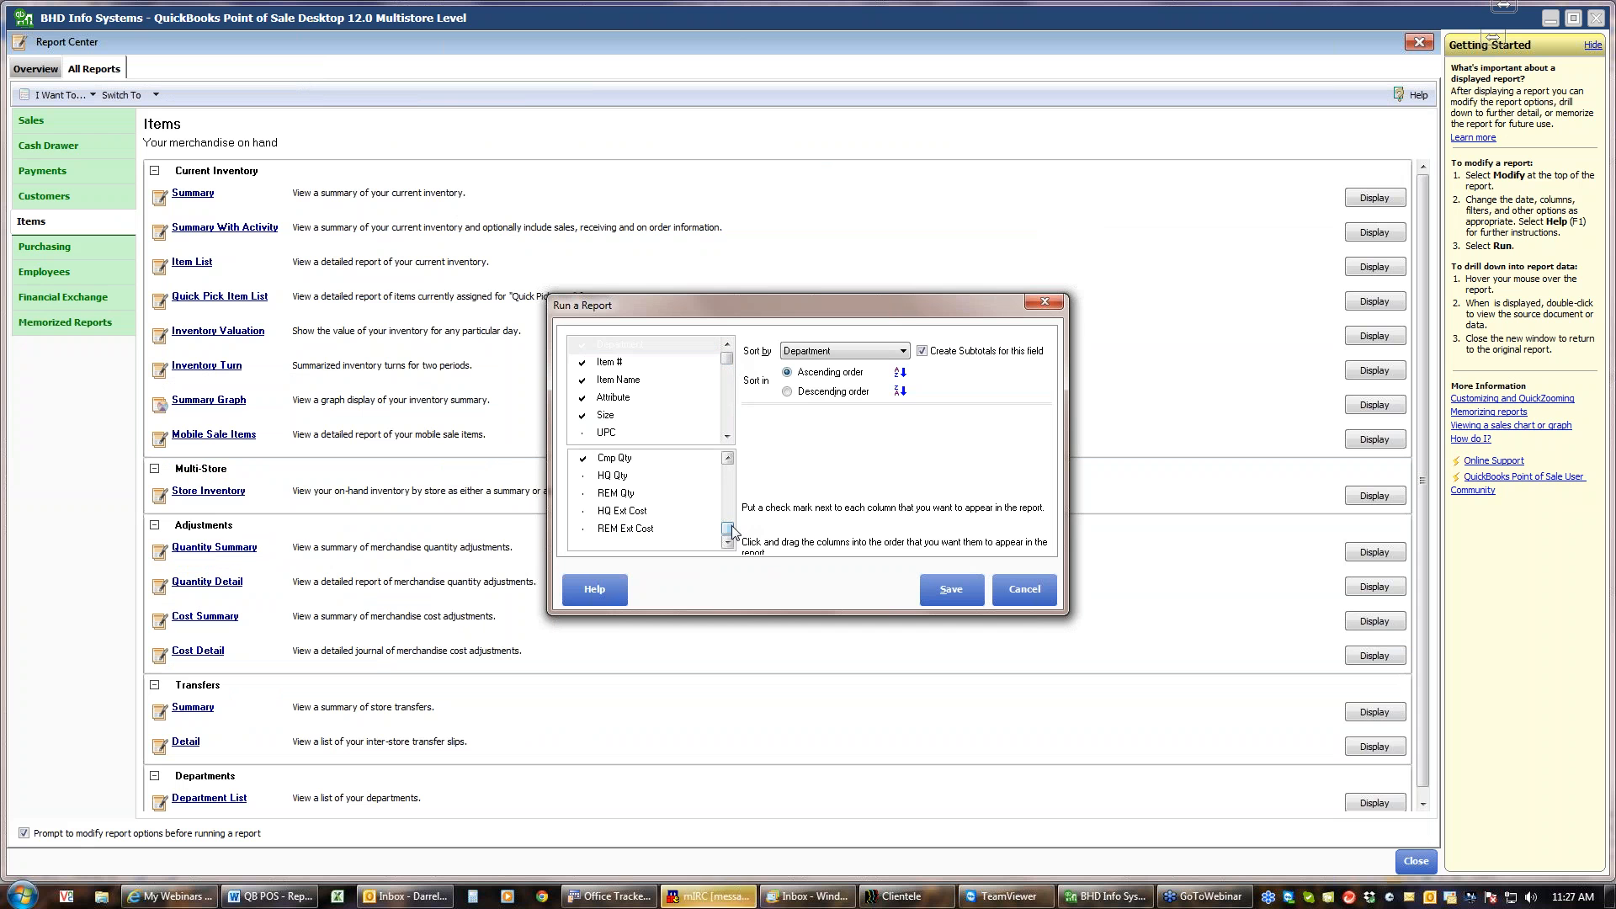
left_click(729, 476)
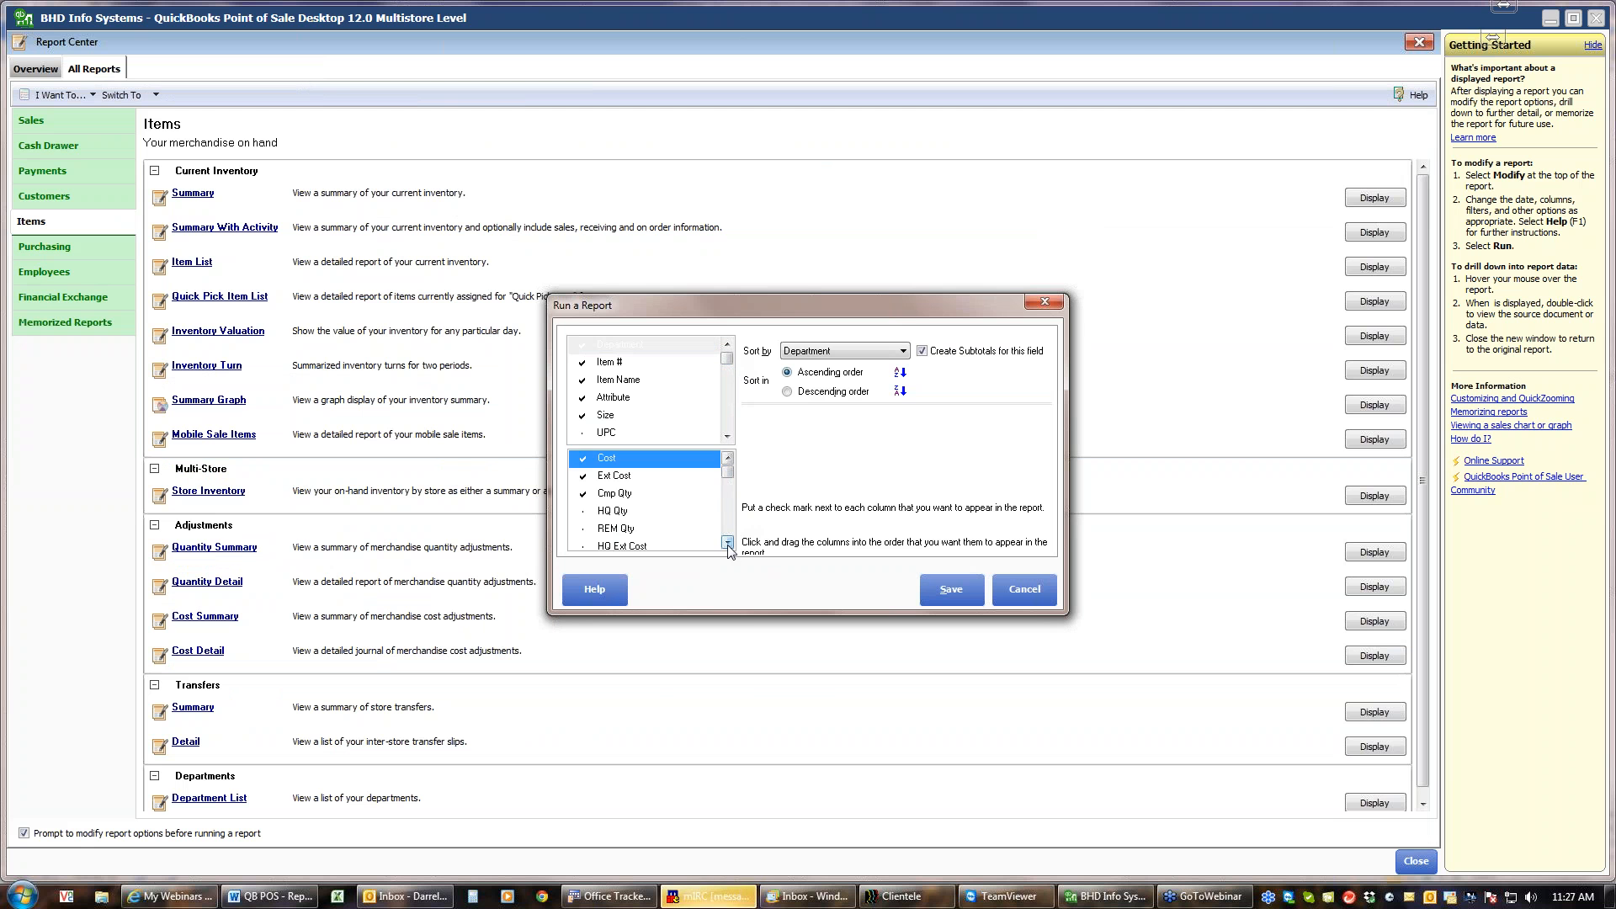
left_click(728, 543)
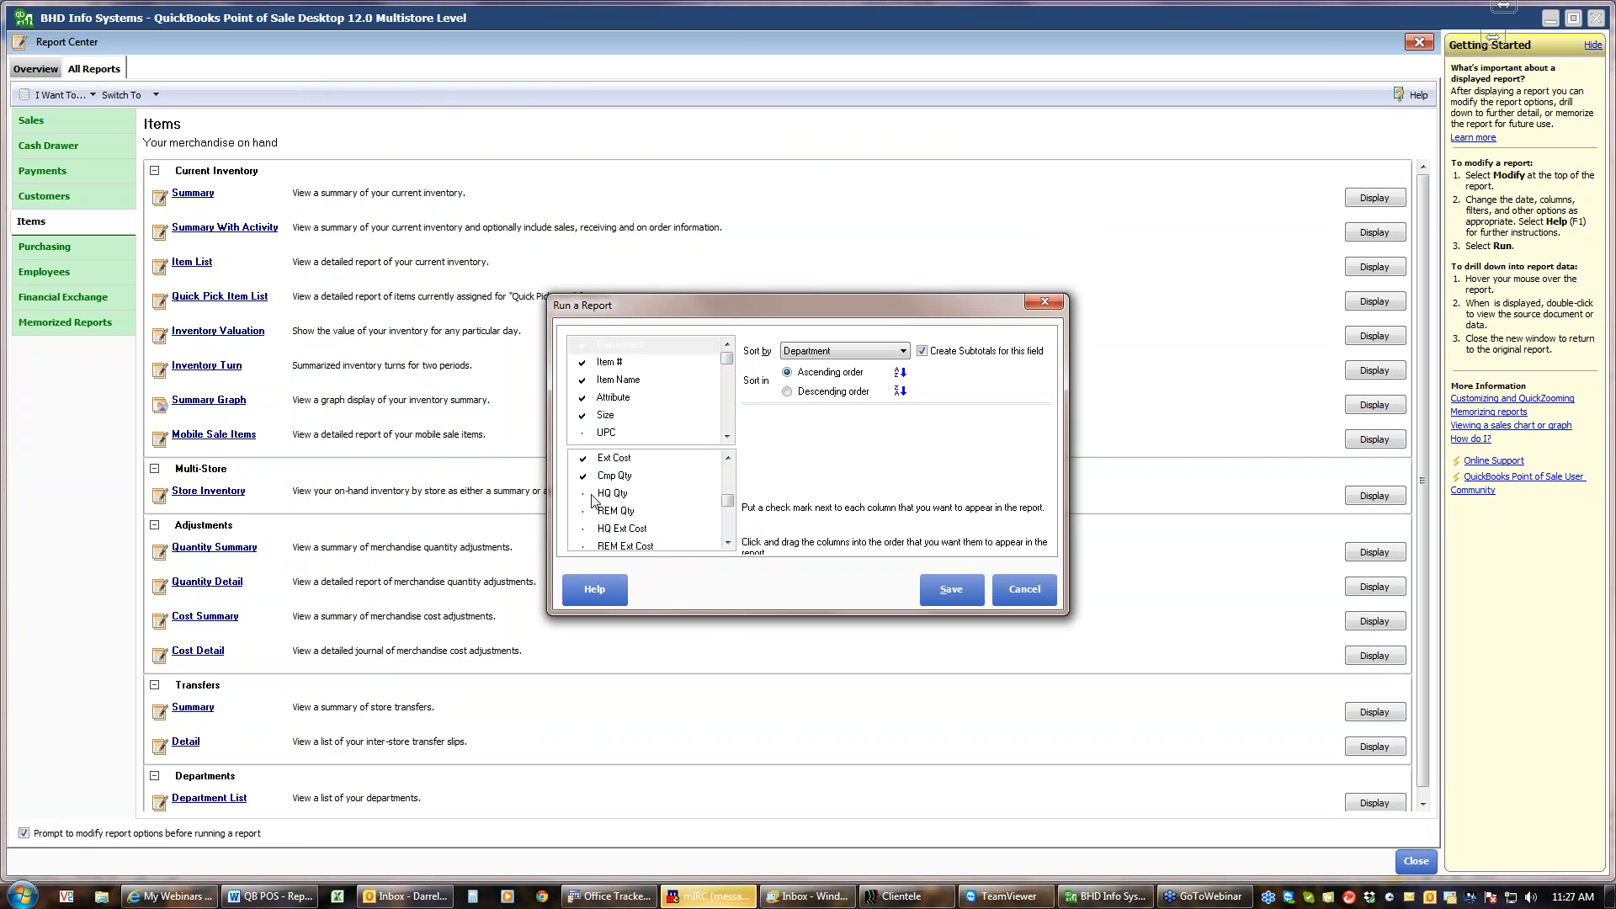
left_click(728, 543)
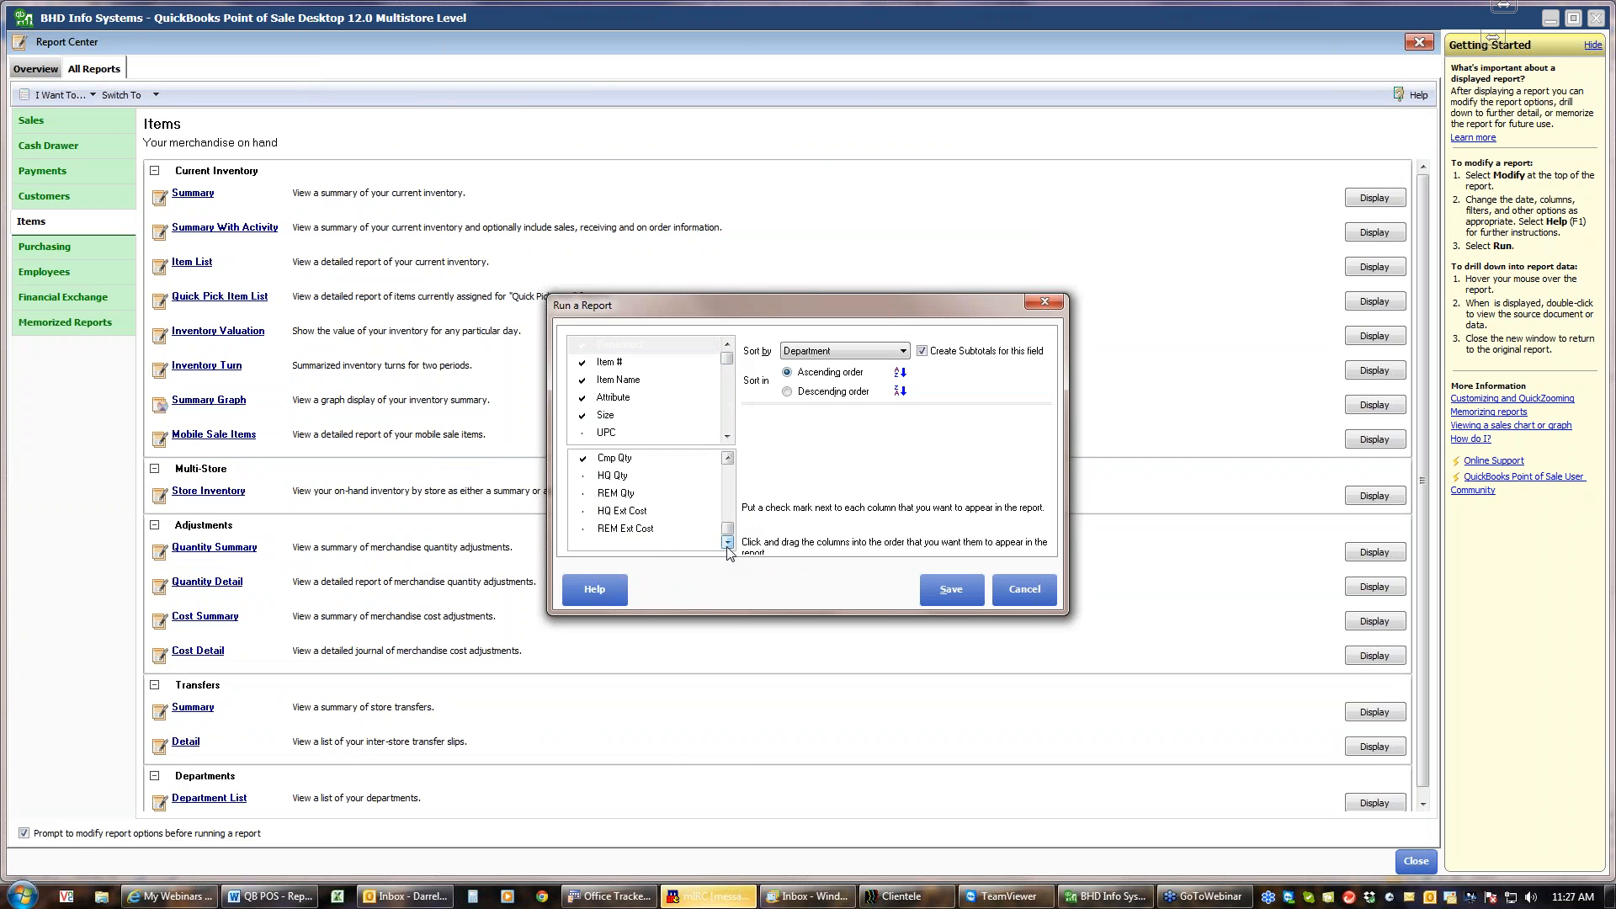
left_click(728, 459)
left_click(728, 459)
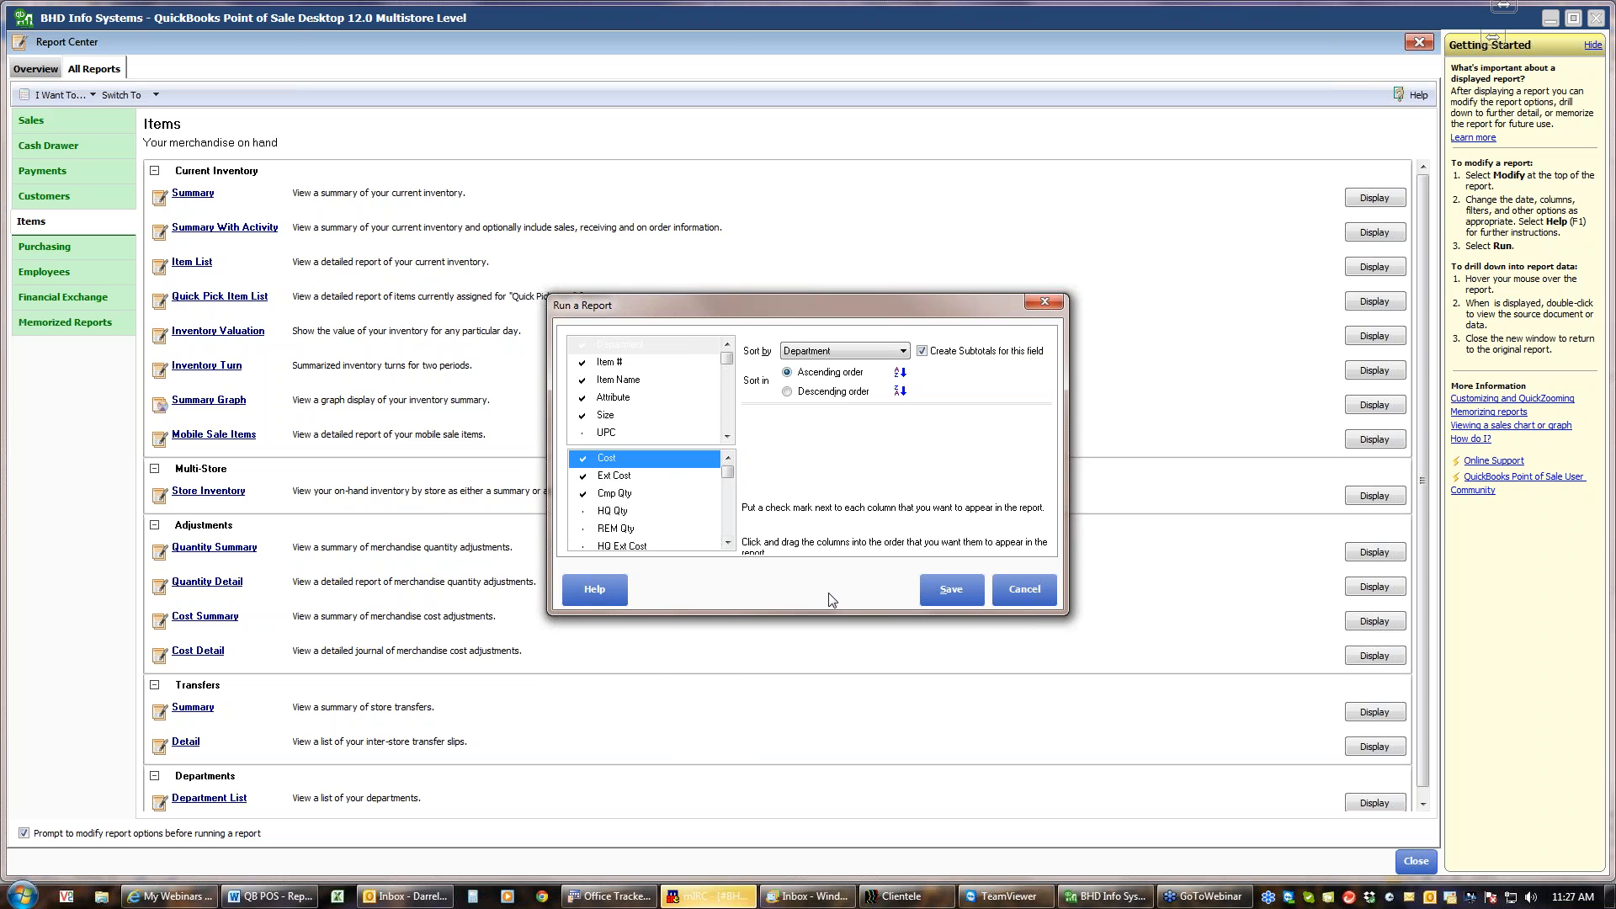
left_click(1022, 590)
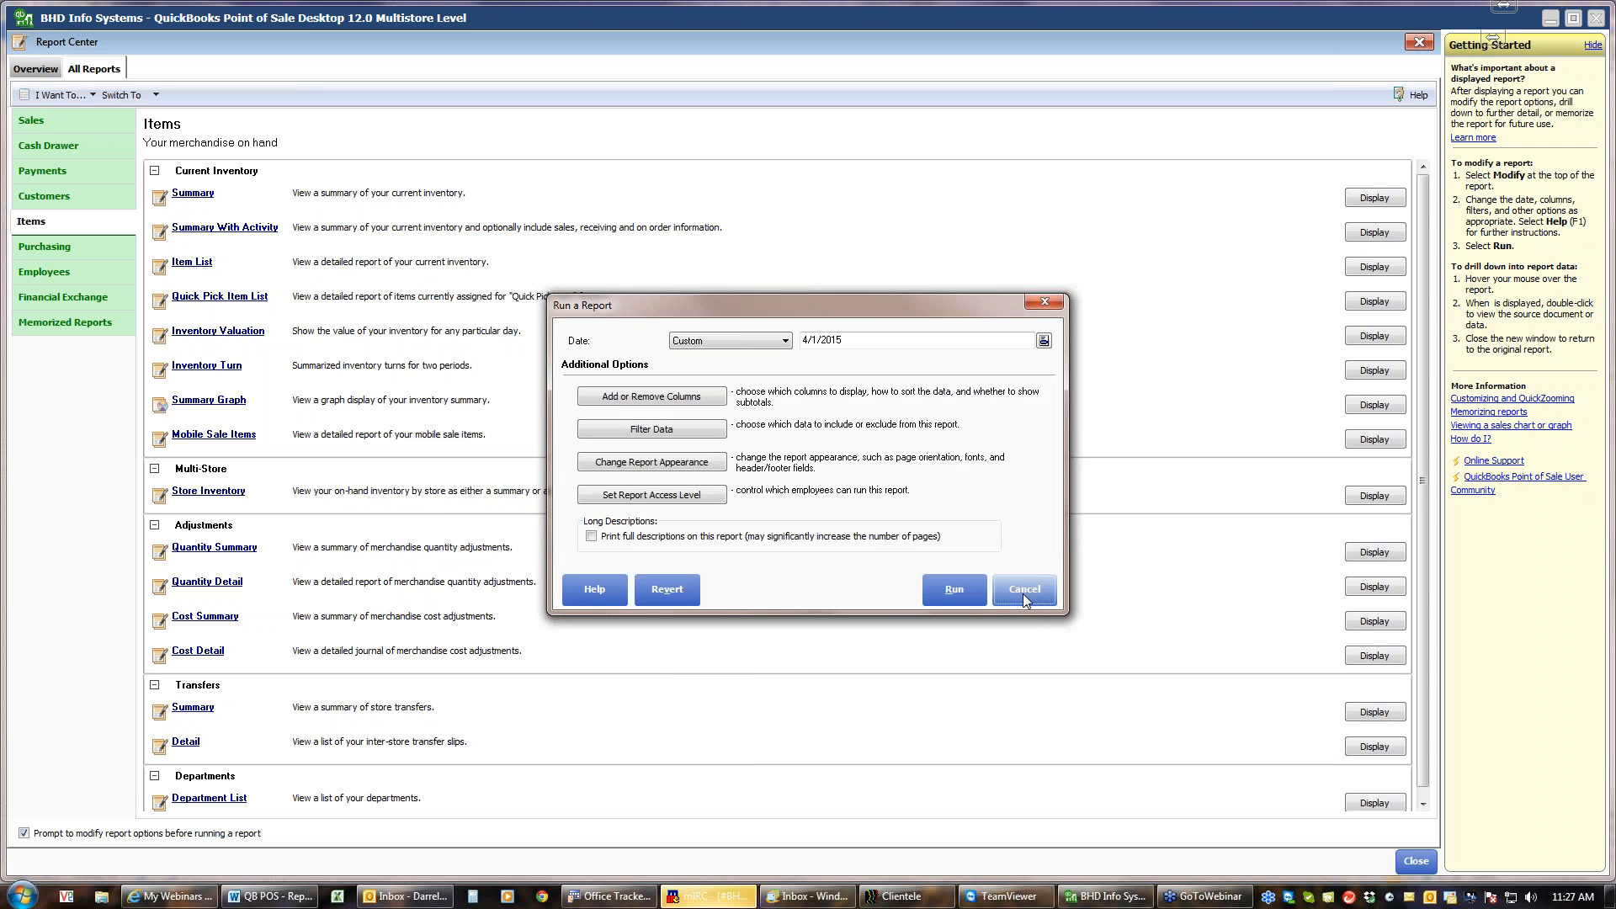
left_click(1031, 589)
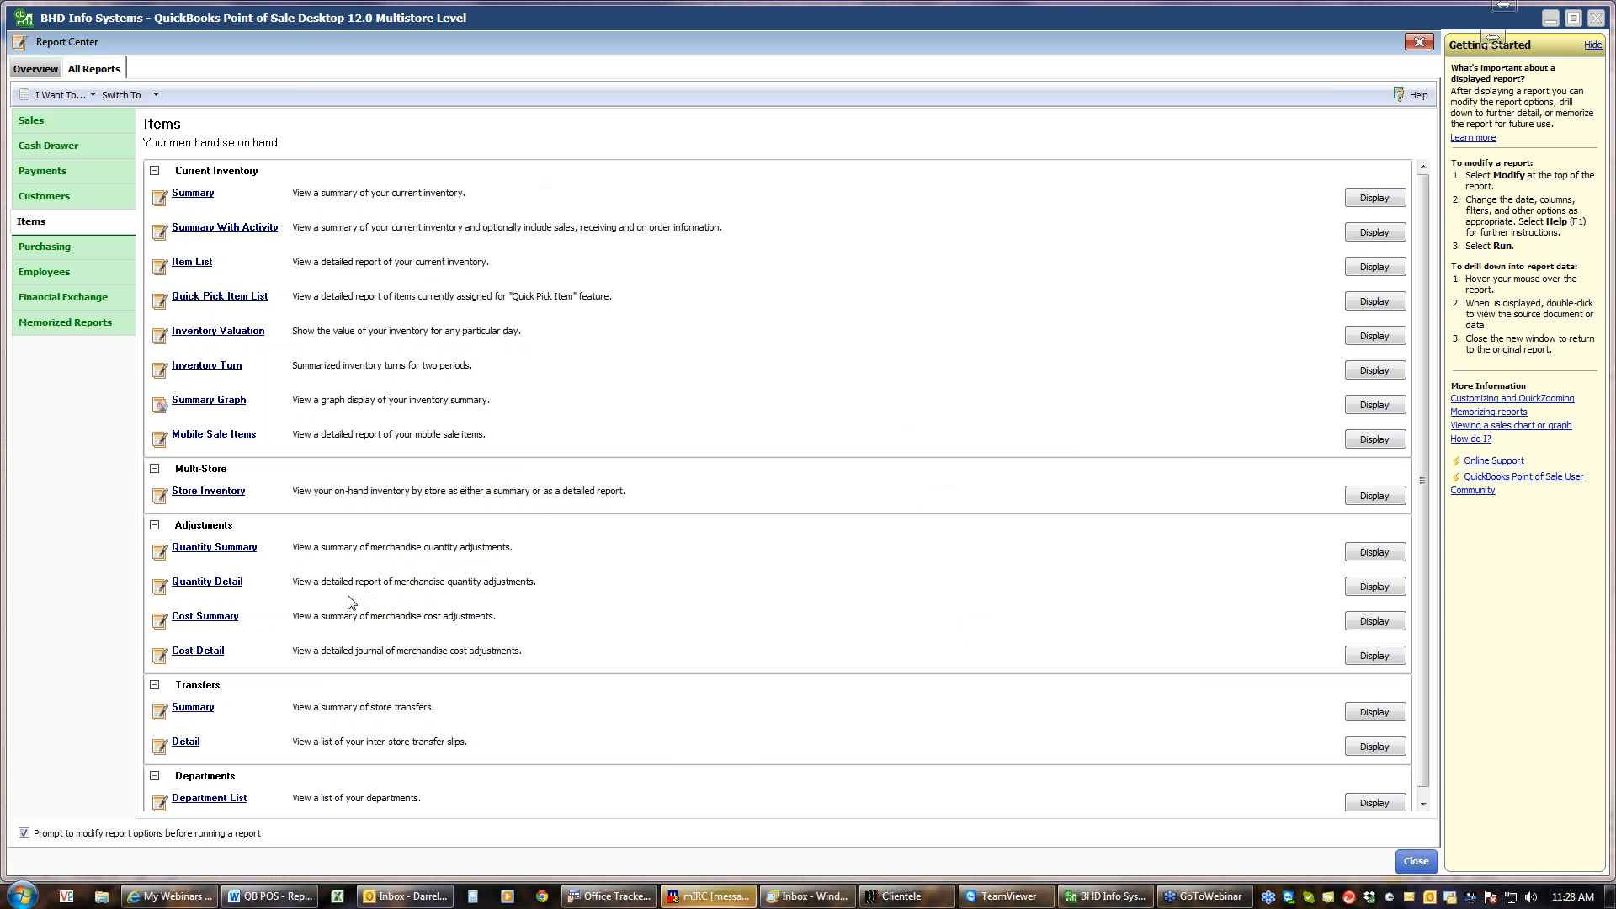
Run the Item List report from the current inventory reports with its existing options
left_click(188, 264)
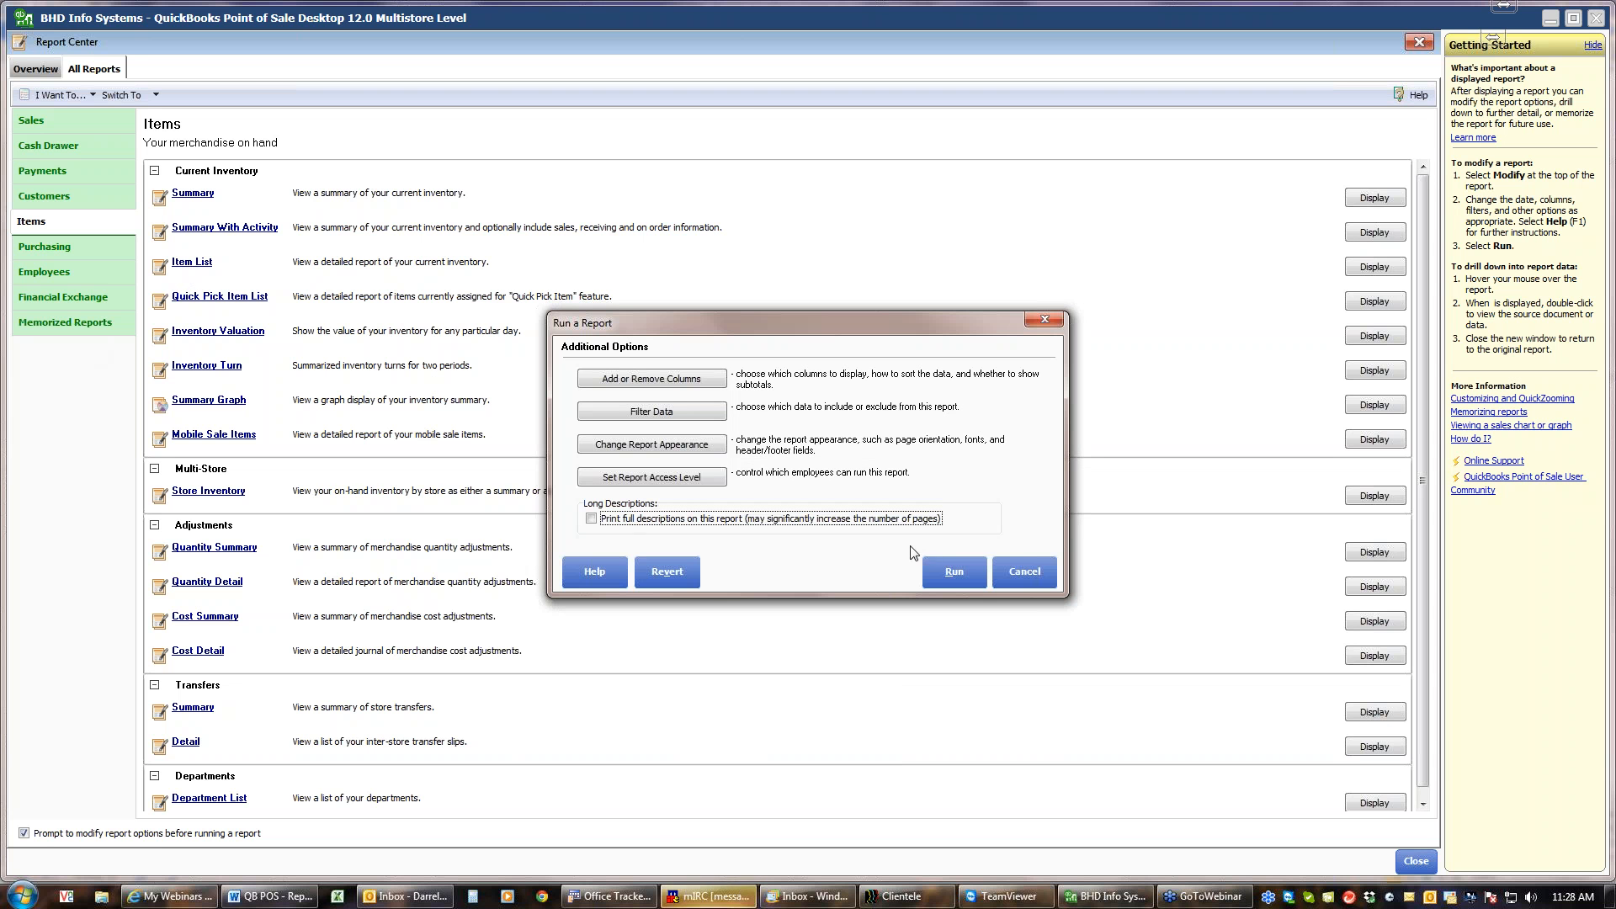
left_click(952, 573)
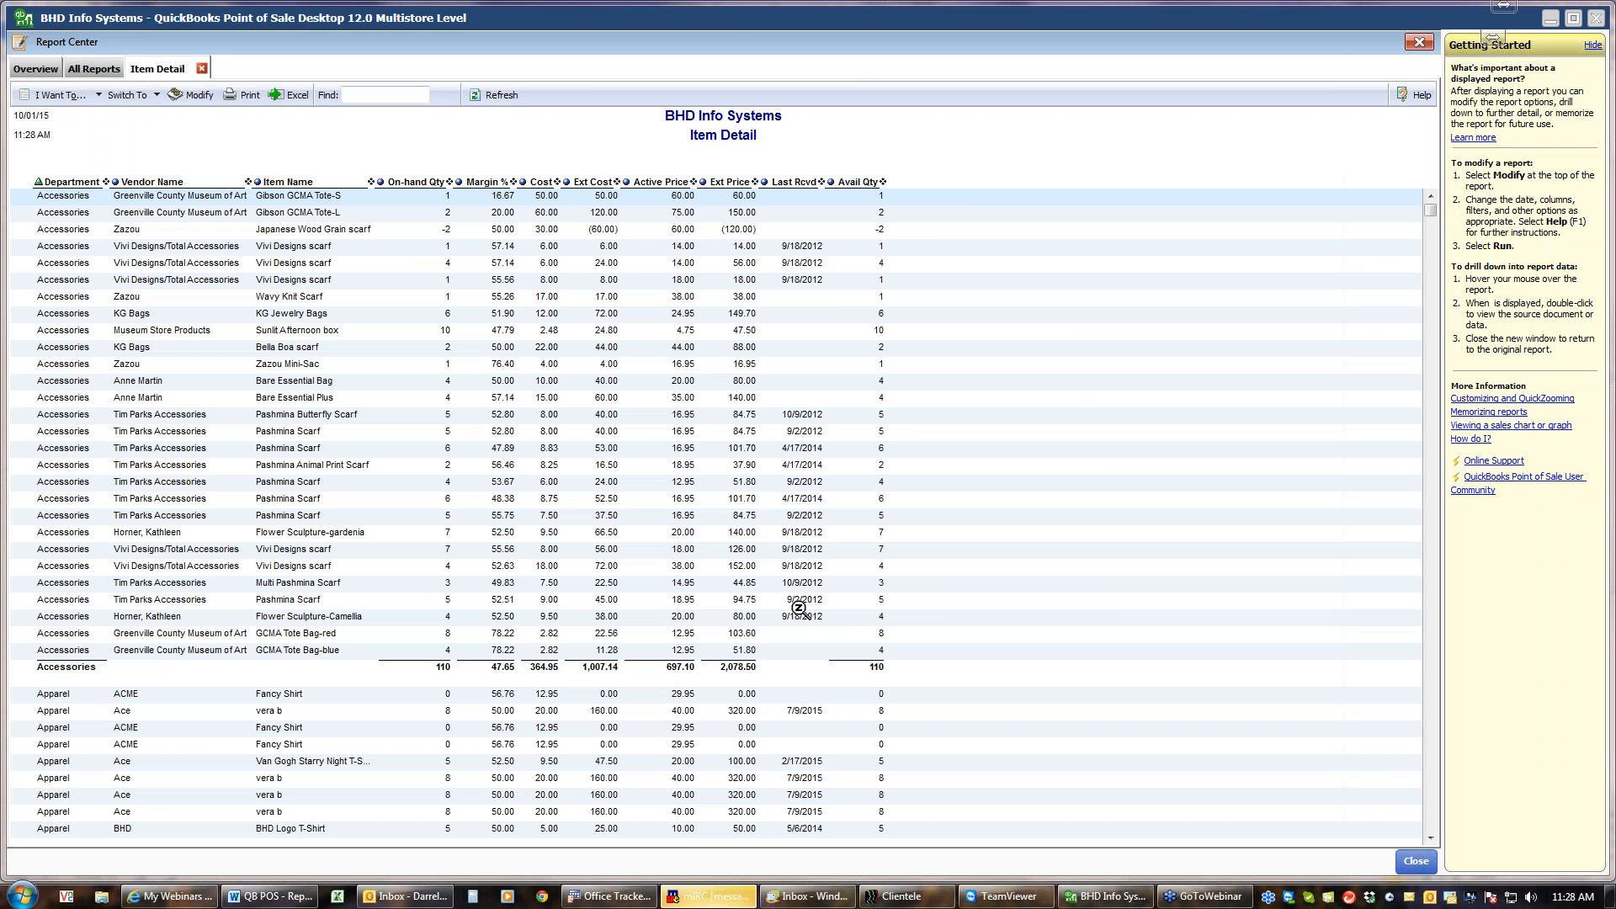
Close the Item Detail report and run the multi-store Store Inventory report with its existing options
left_click(843, 416)
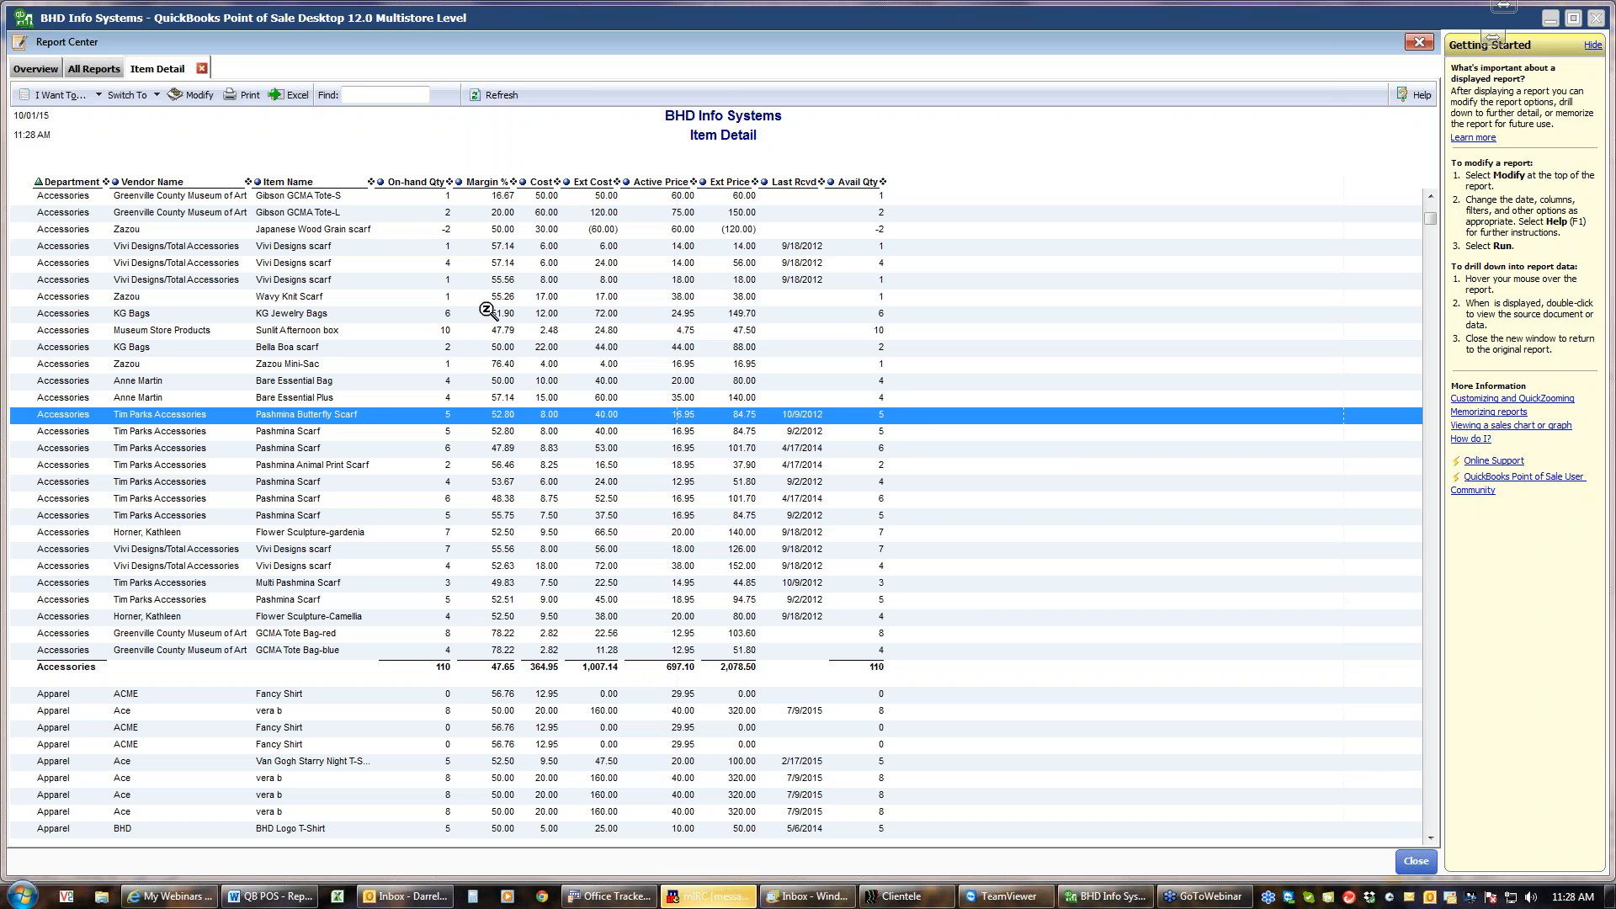
left_click(202, 69)
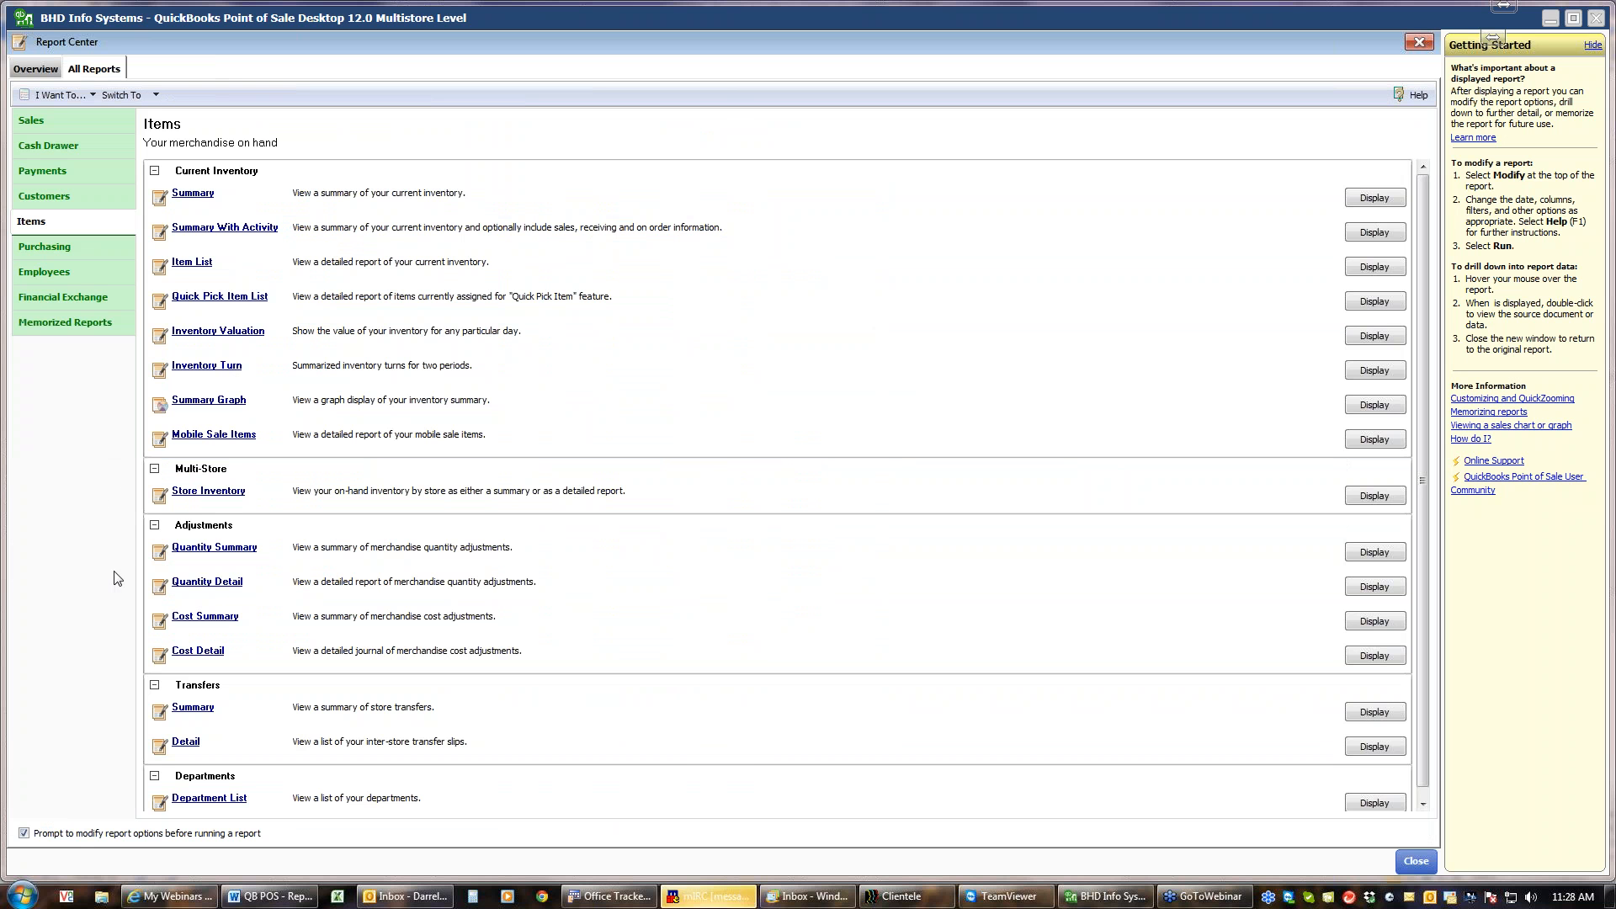
left_click(223, 492)
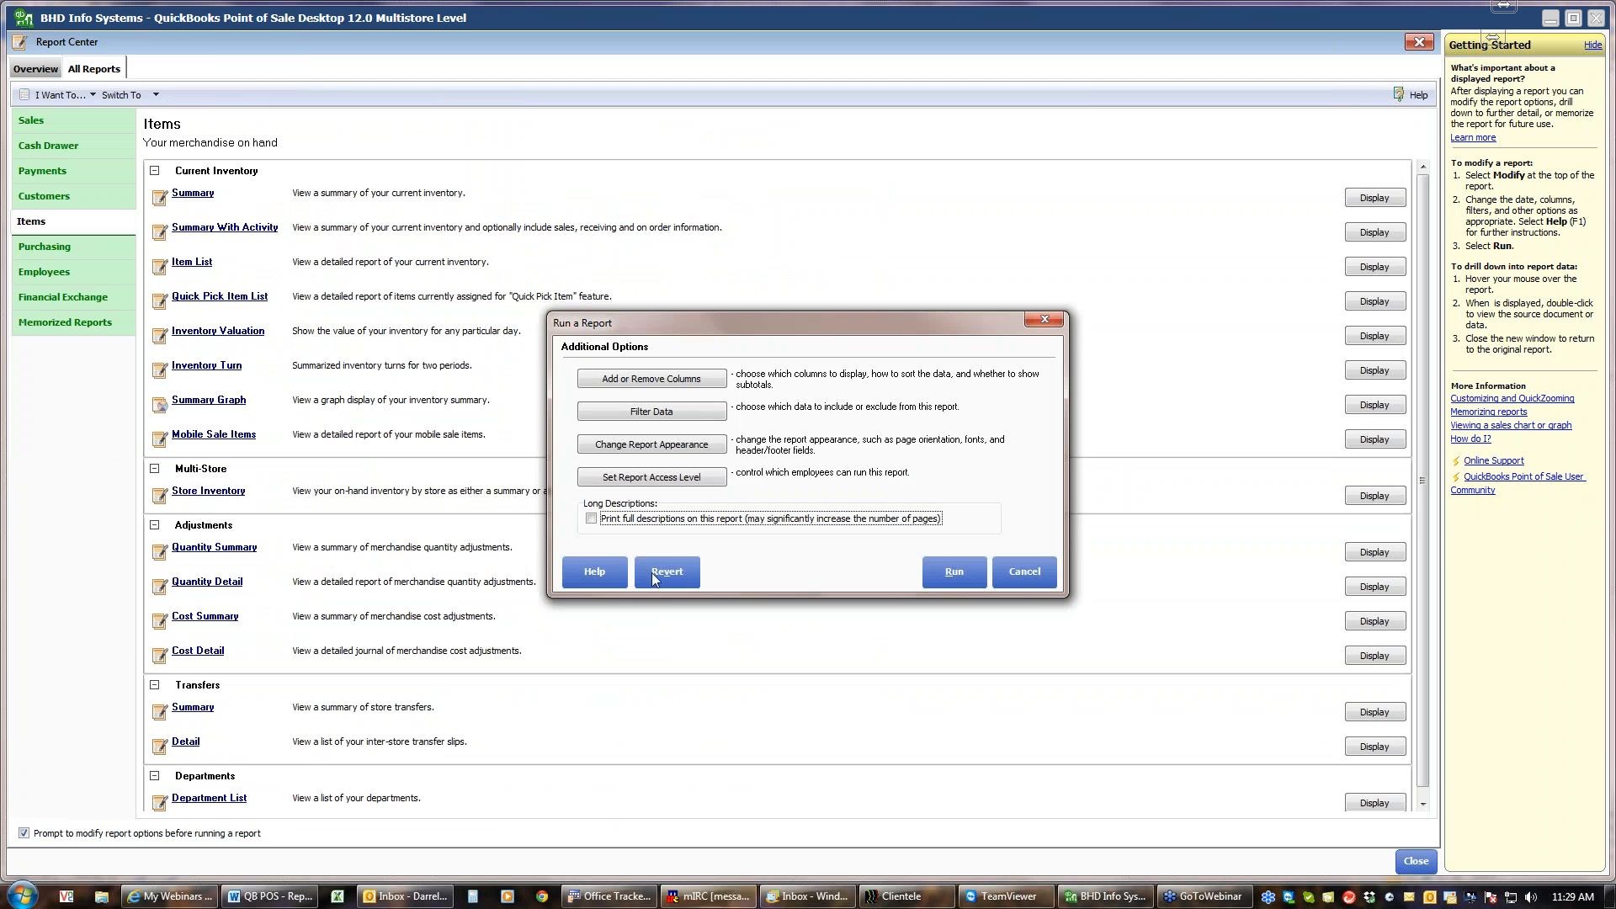
left_click(949, 574)
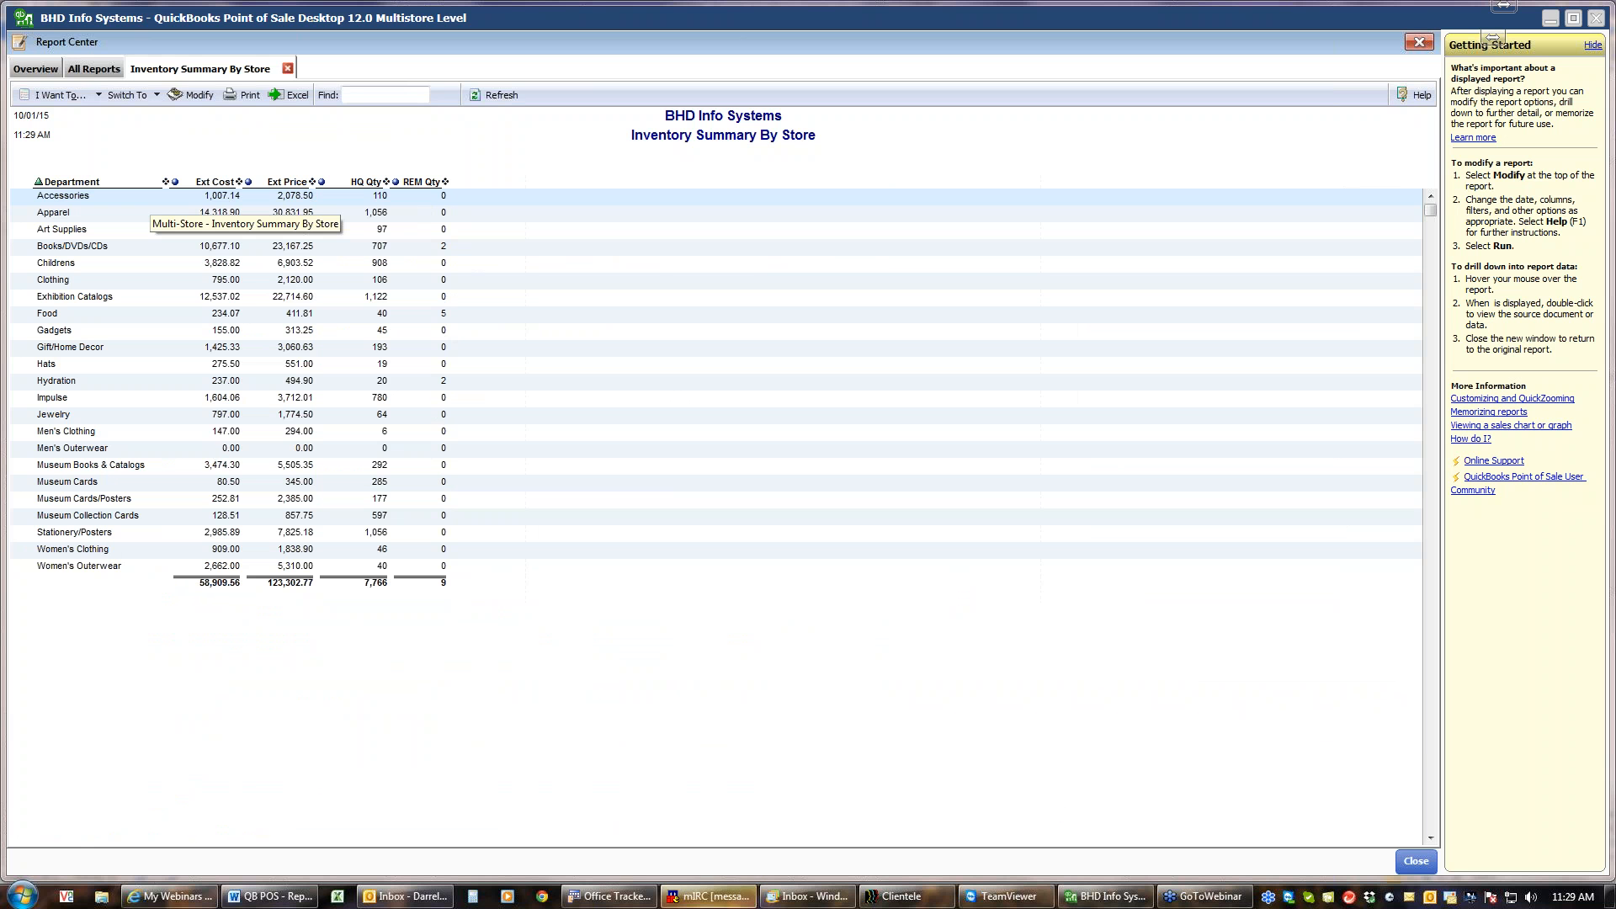
View the columns available for the Inventory Summary By Store report, cancel without saving, and close the report
left_click(184, 95)
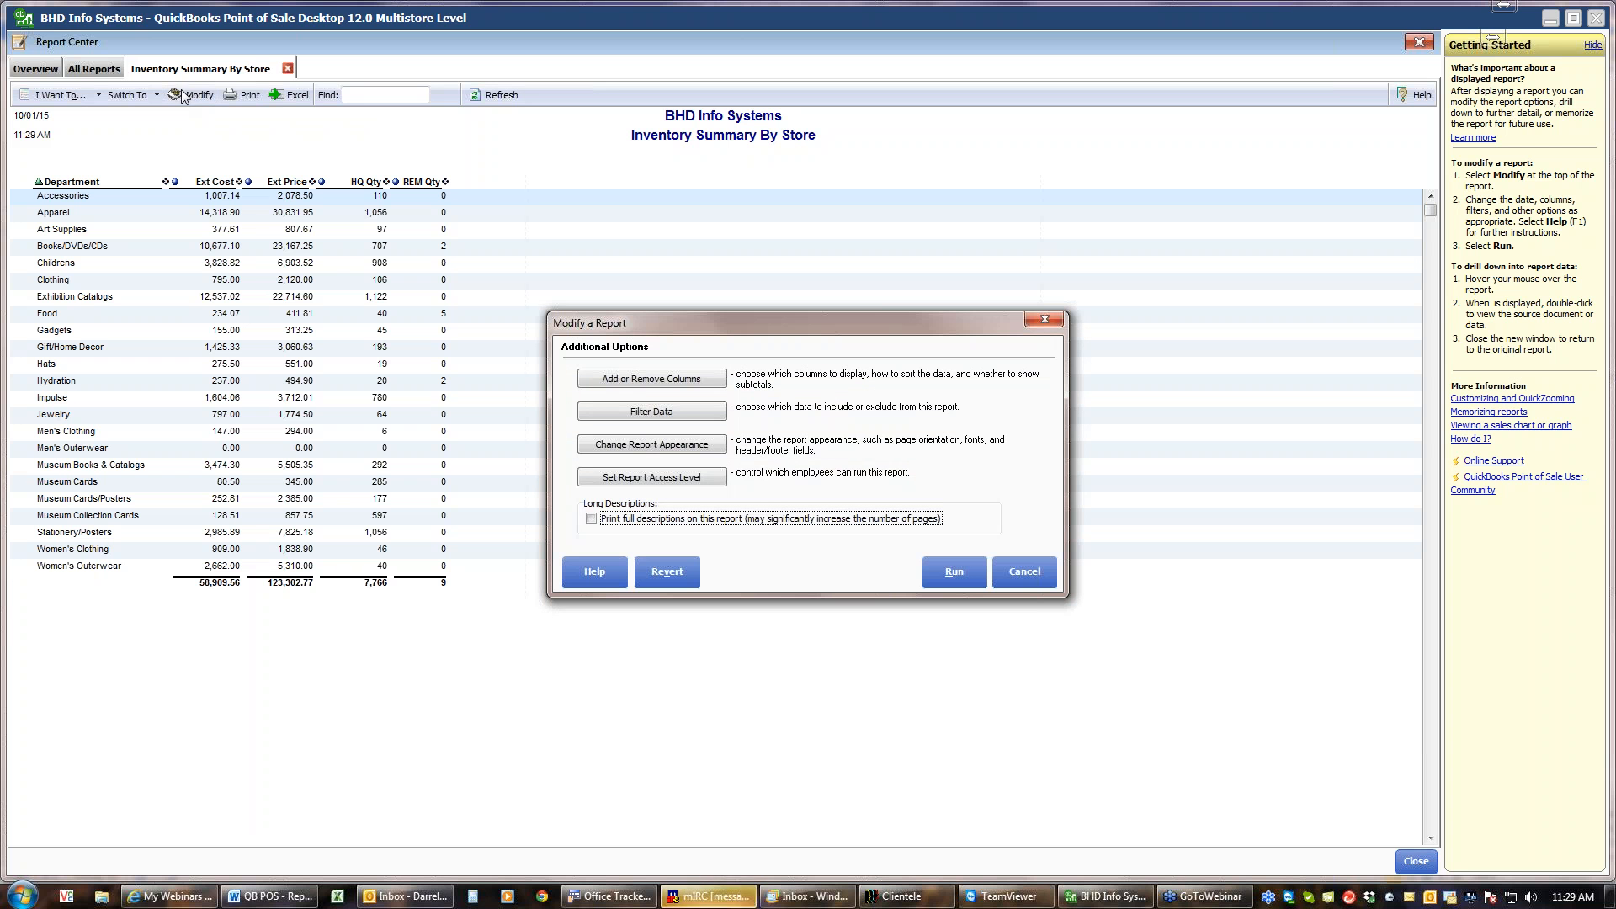
left_click(641, 381)
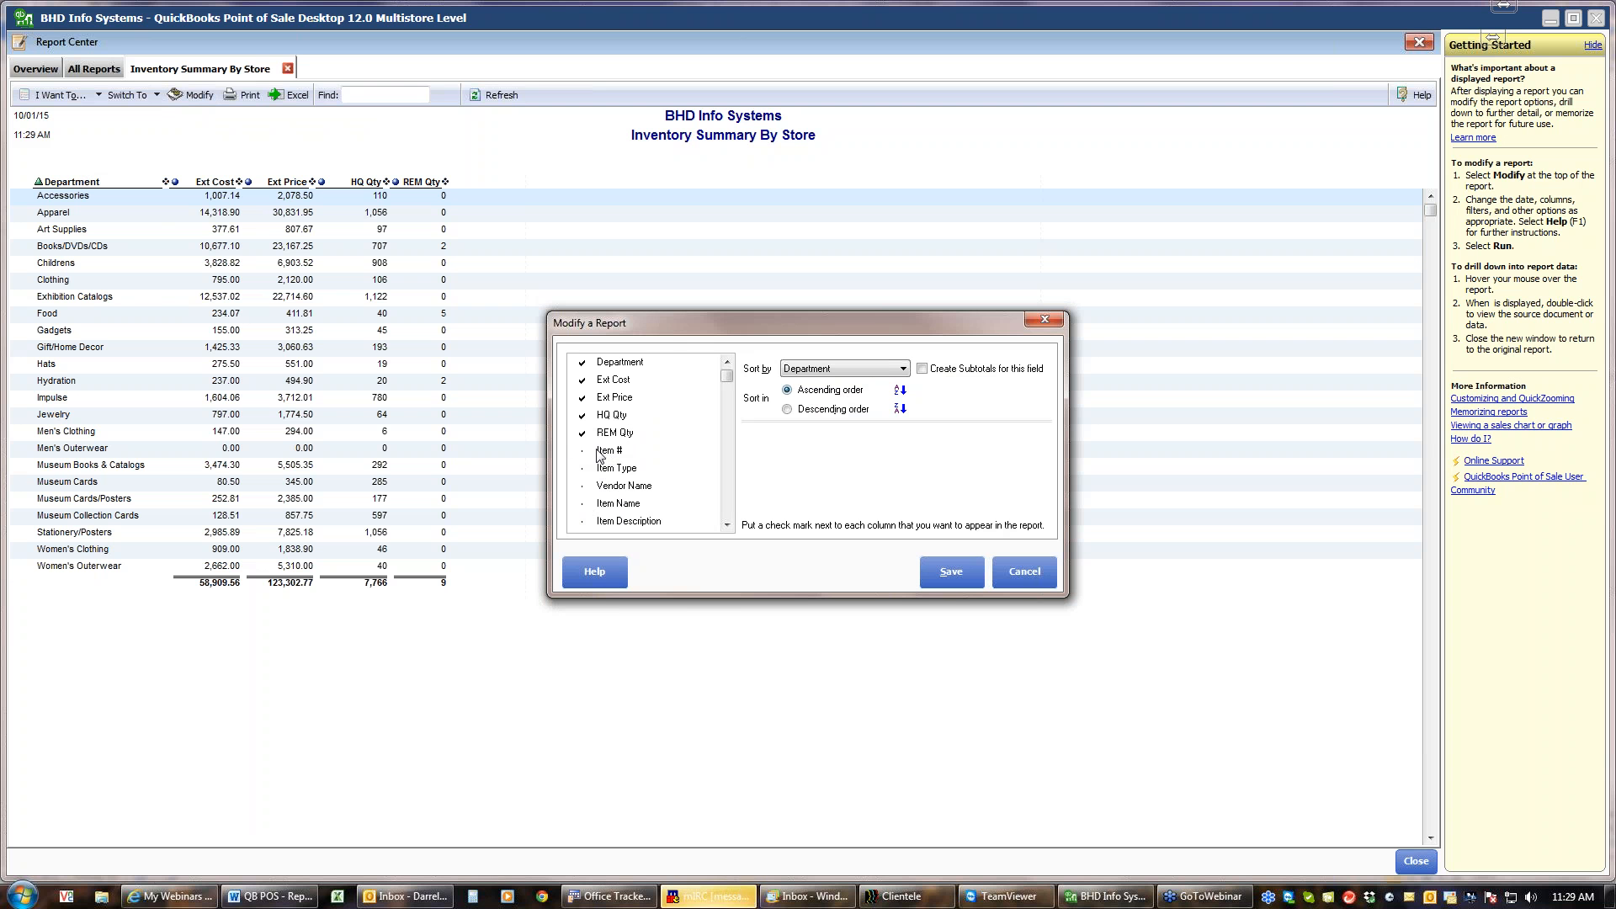
left_click(1022, 578)
left_click(1022, 578)
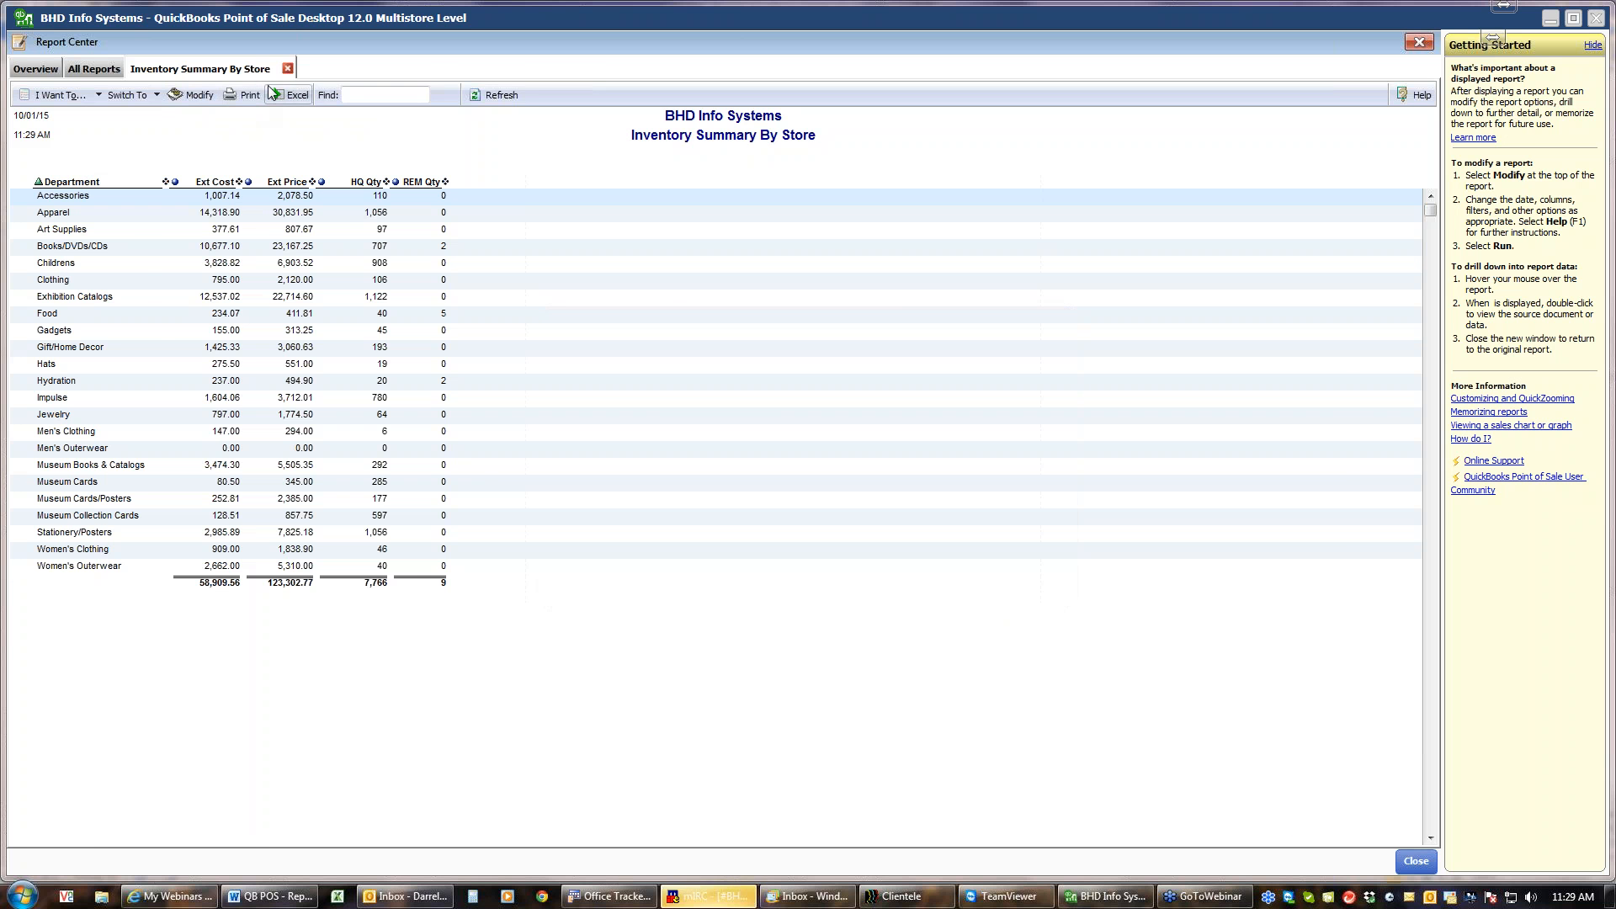
left_click(287, 69)
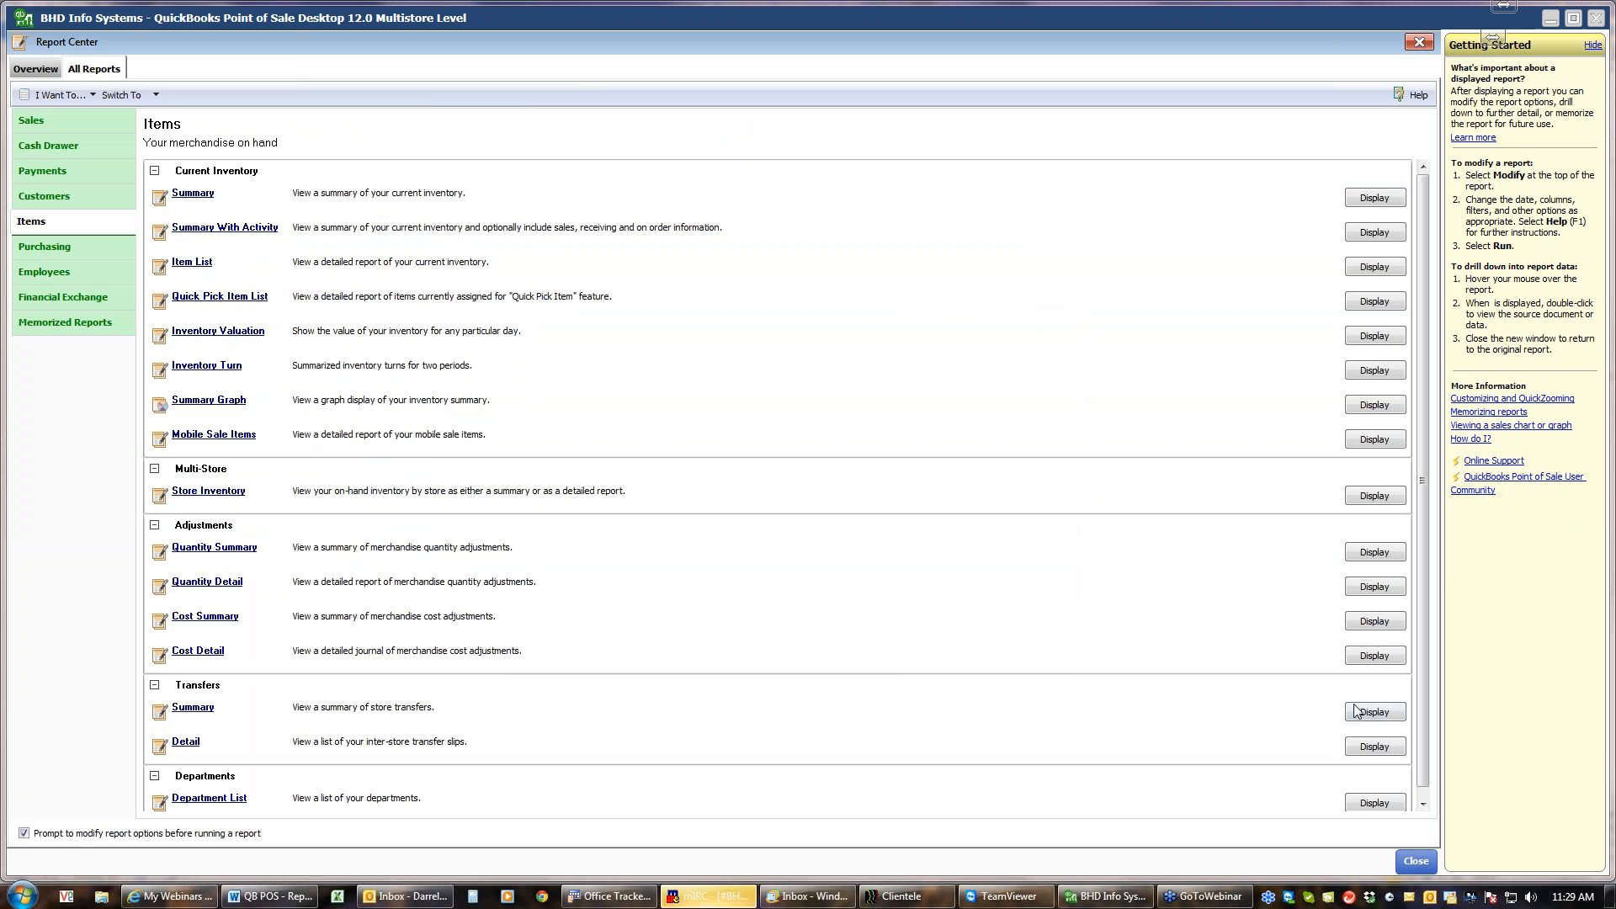
Run the Quantity Summary adjustments report for all dates with its existing options, and close it after viewing
left_click(1422, 803)
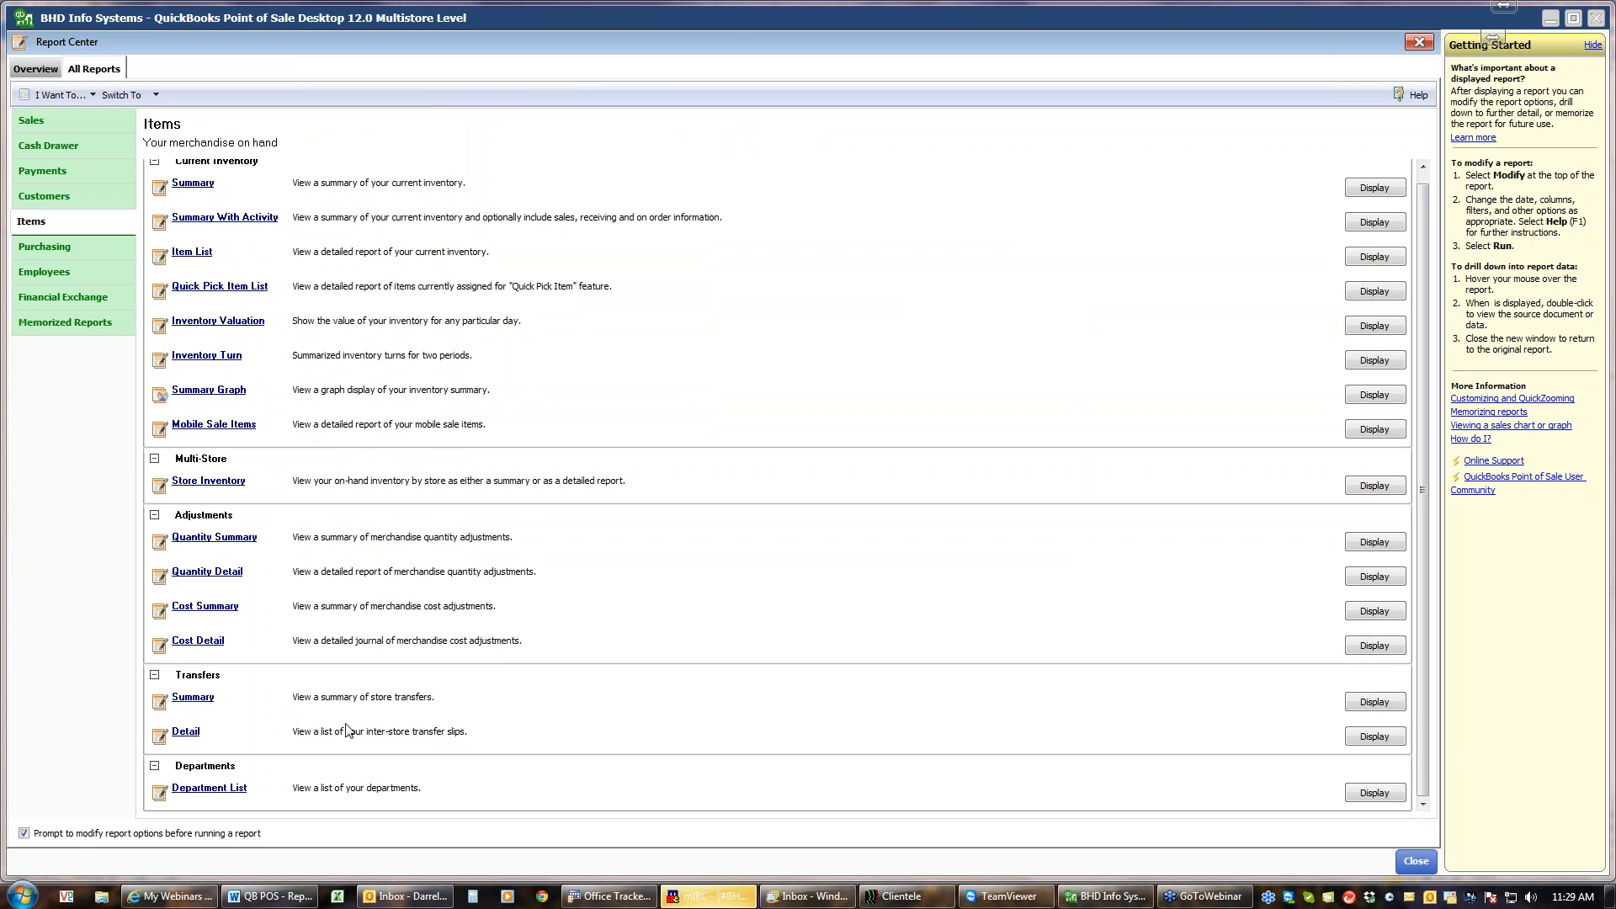
left_click(213, 539)
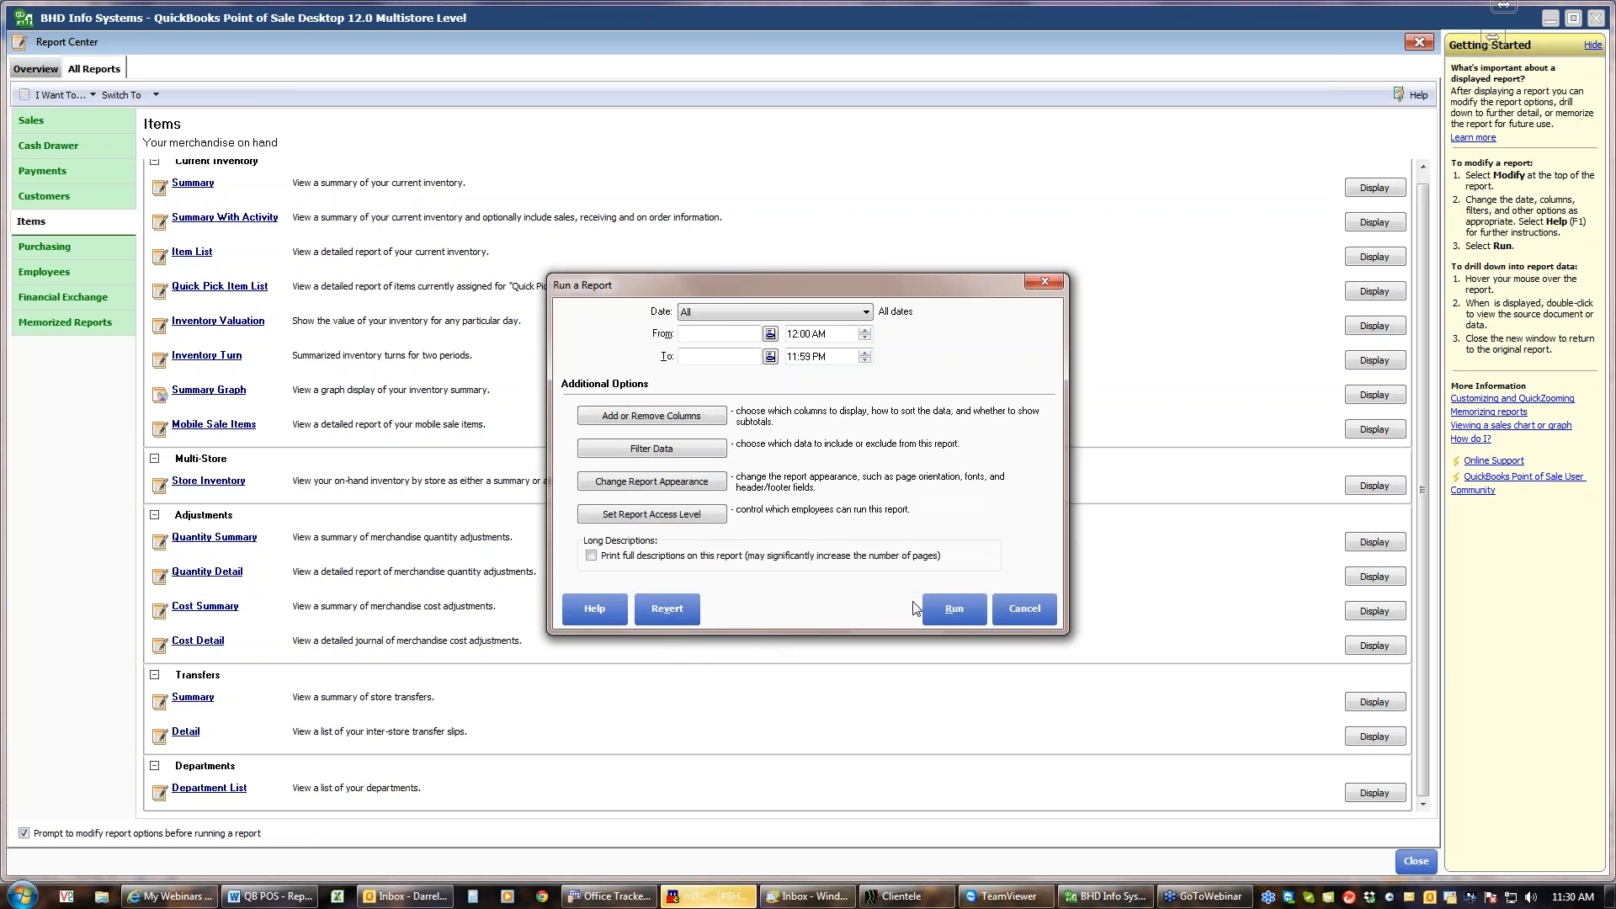
left_click(932, 612)
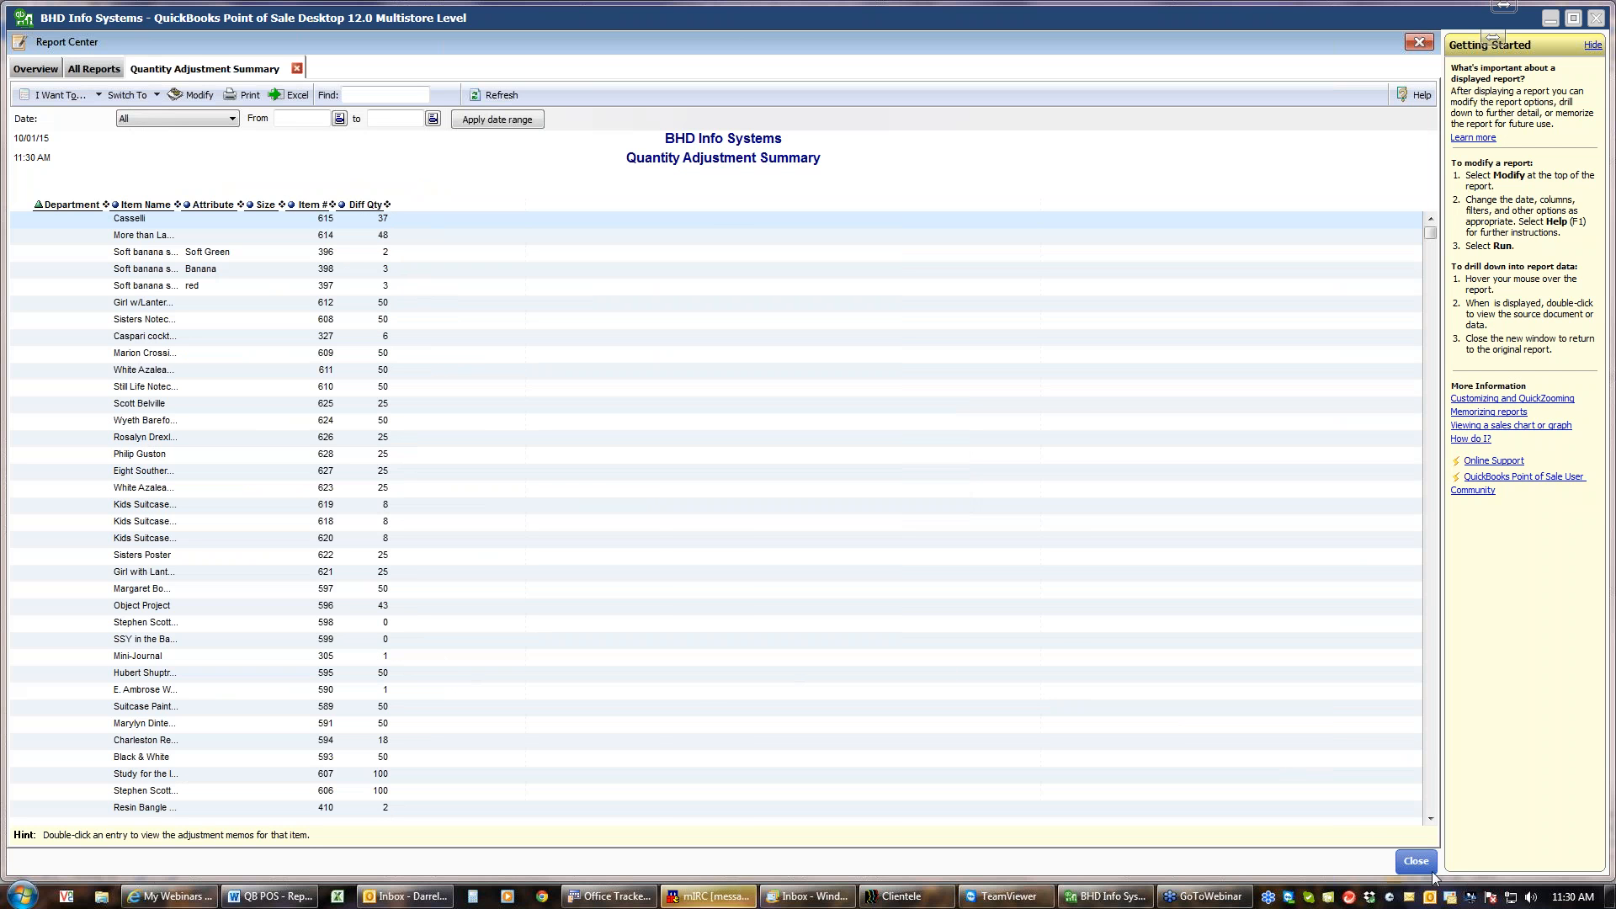
left_click(298, 69)
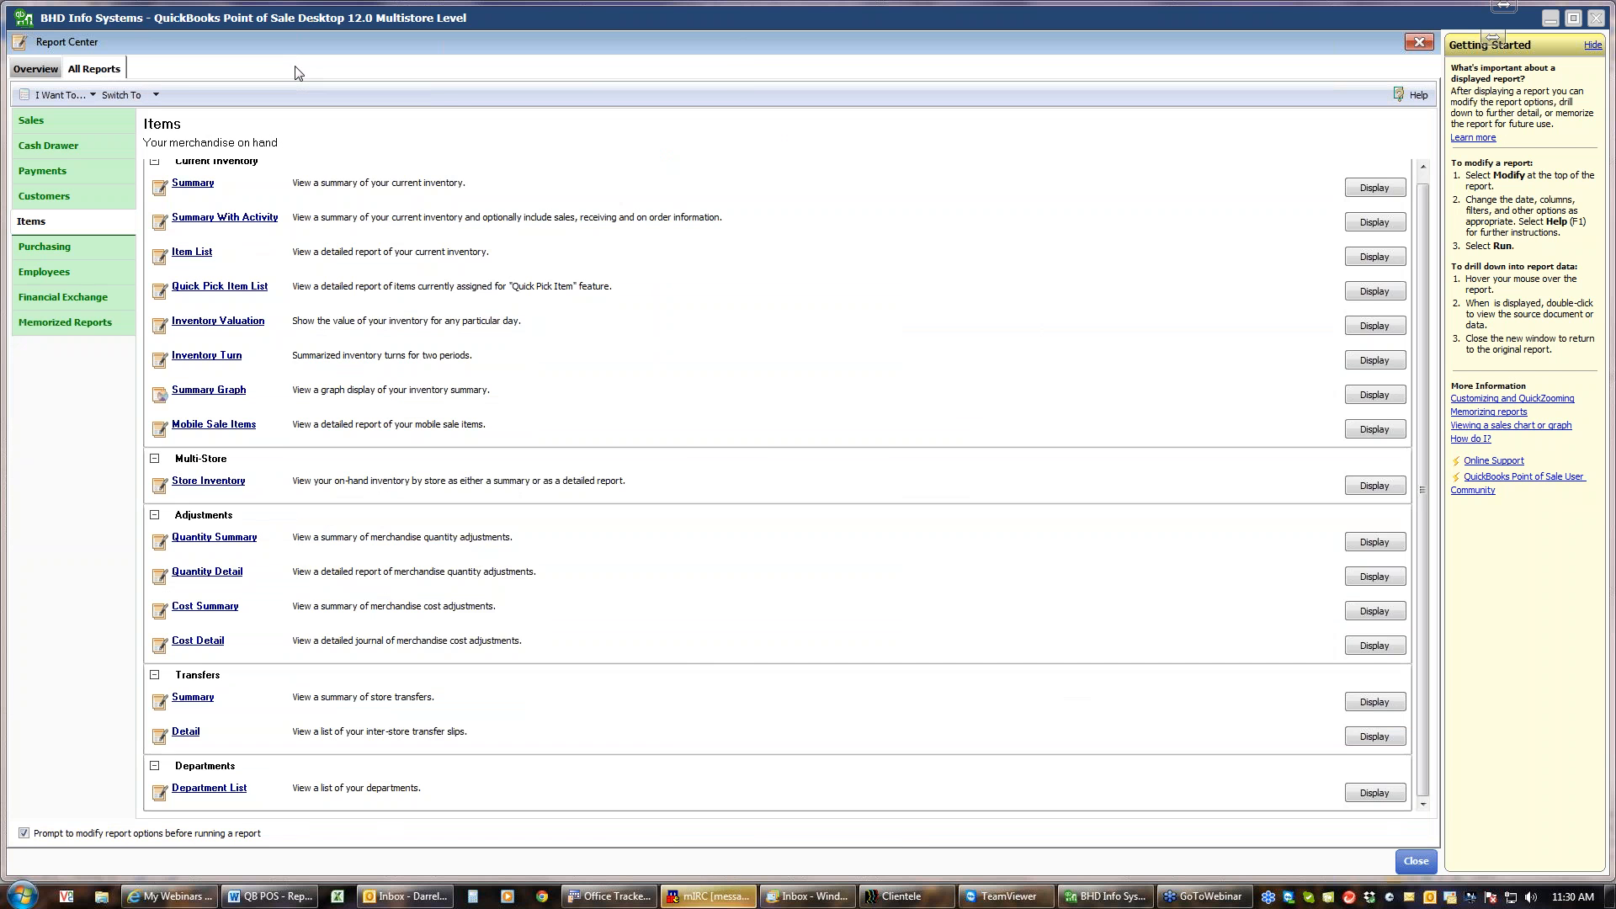
Run the Quantity Detail adjustments report and apply the This Year Year-to-date range to it
left_click(221, 575)
left_click(972, 611)
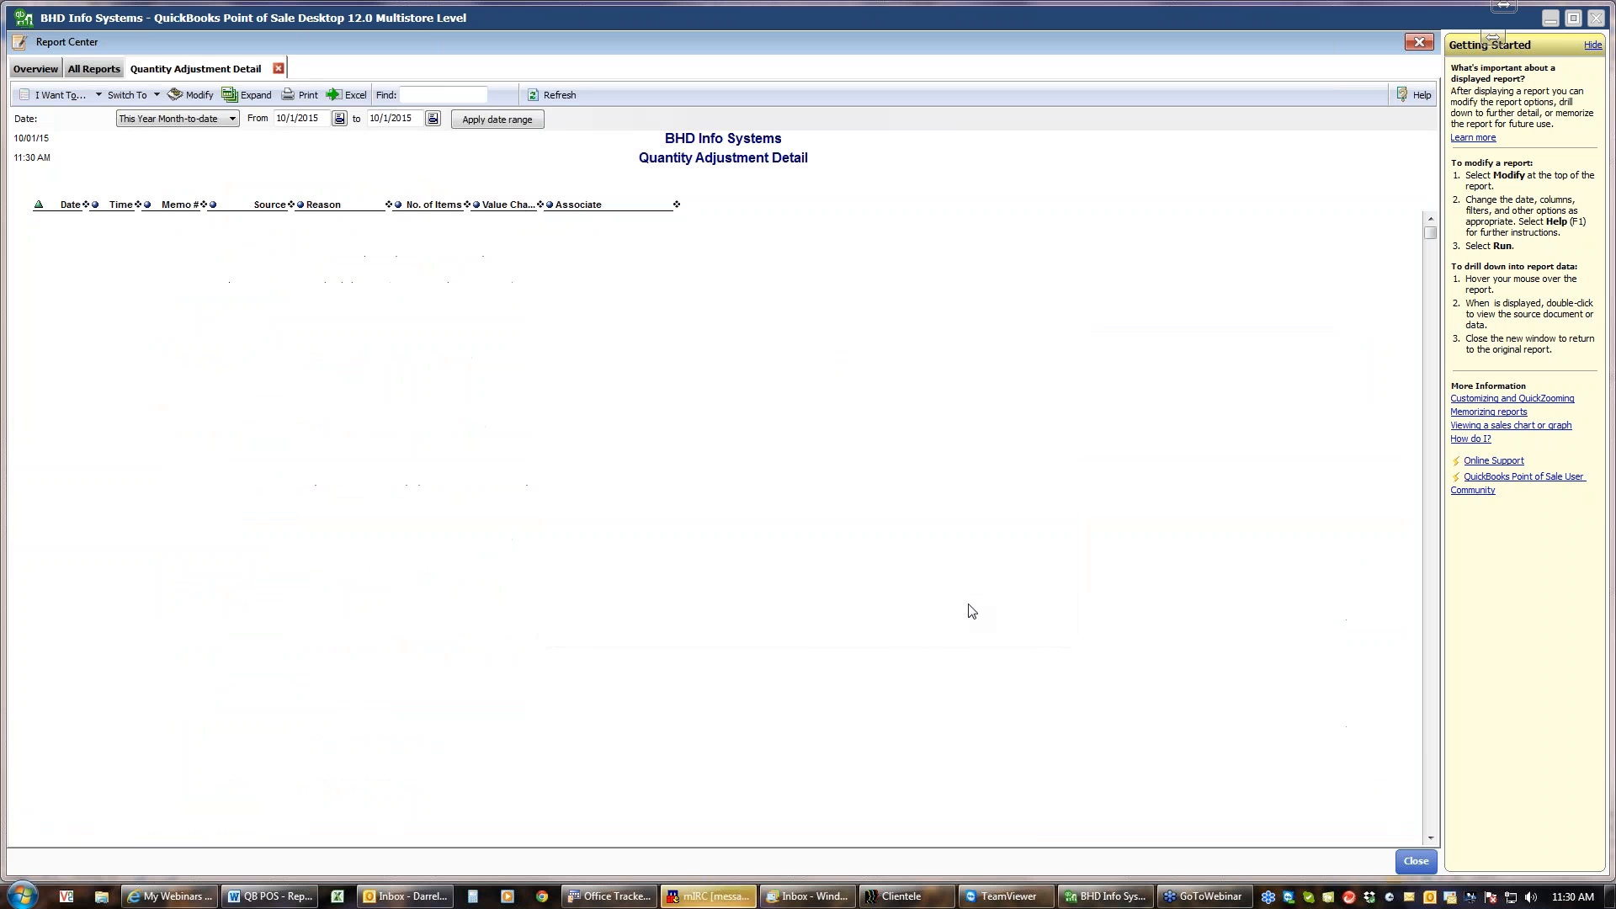
left_click(219, 119)
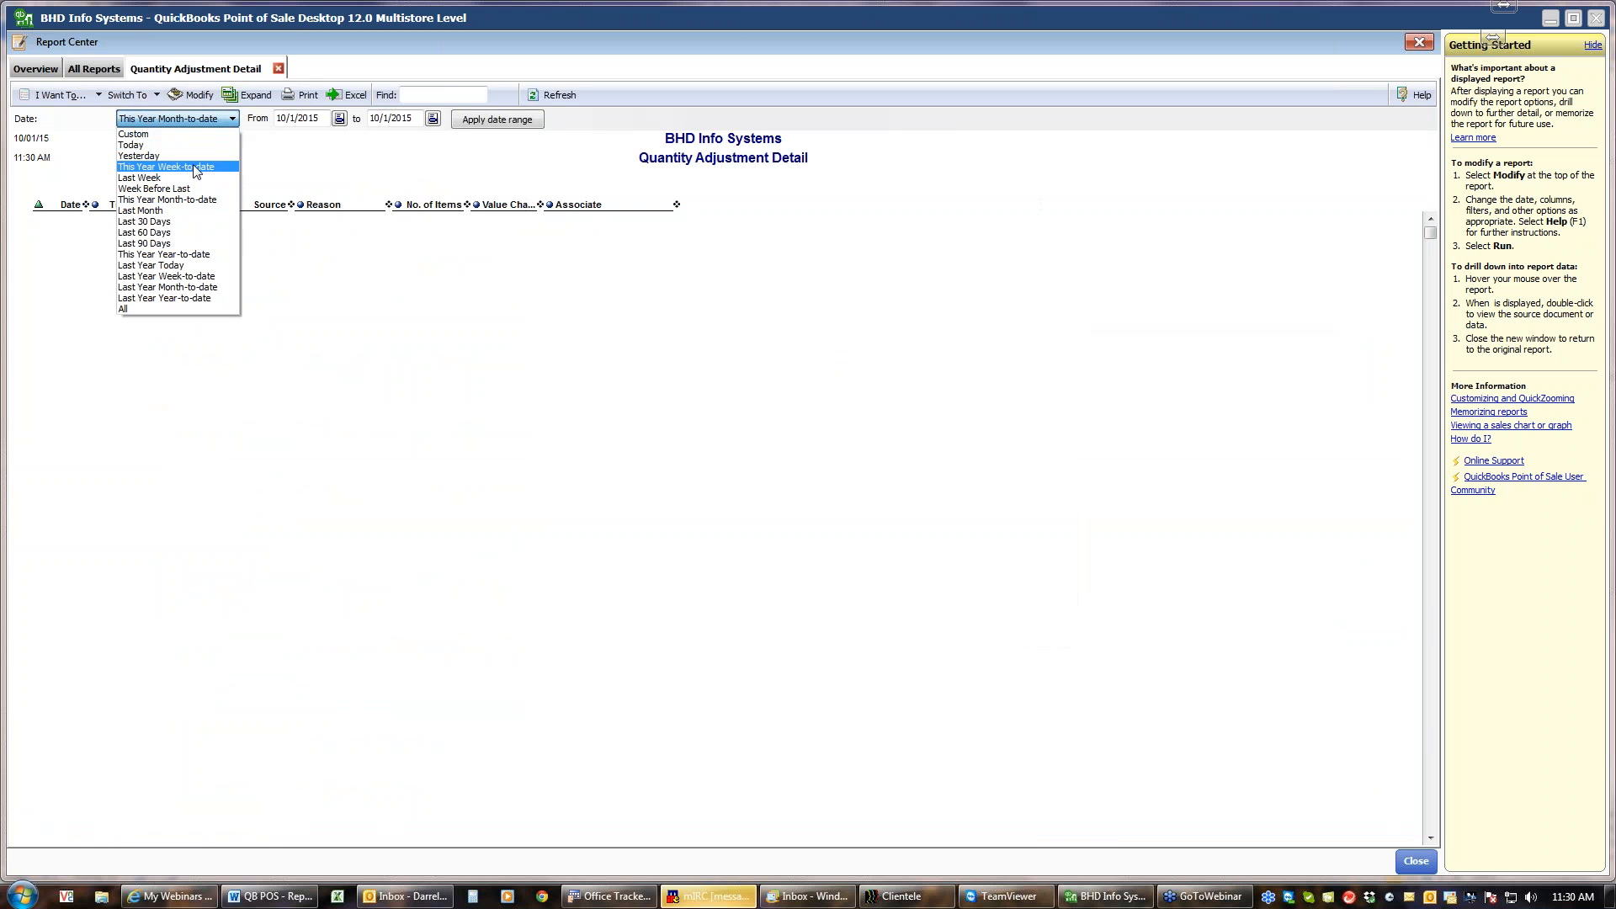
left_click(183, 256)
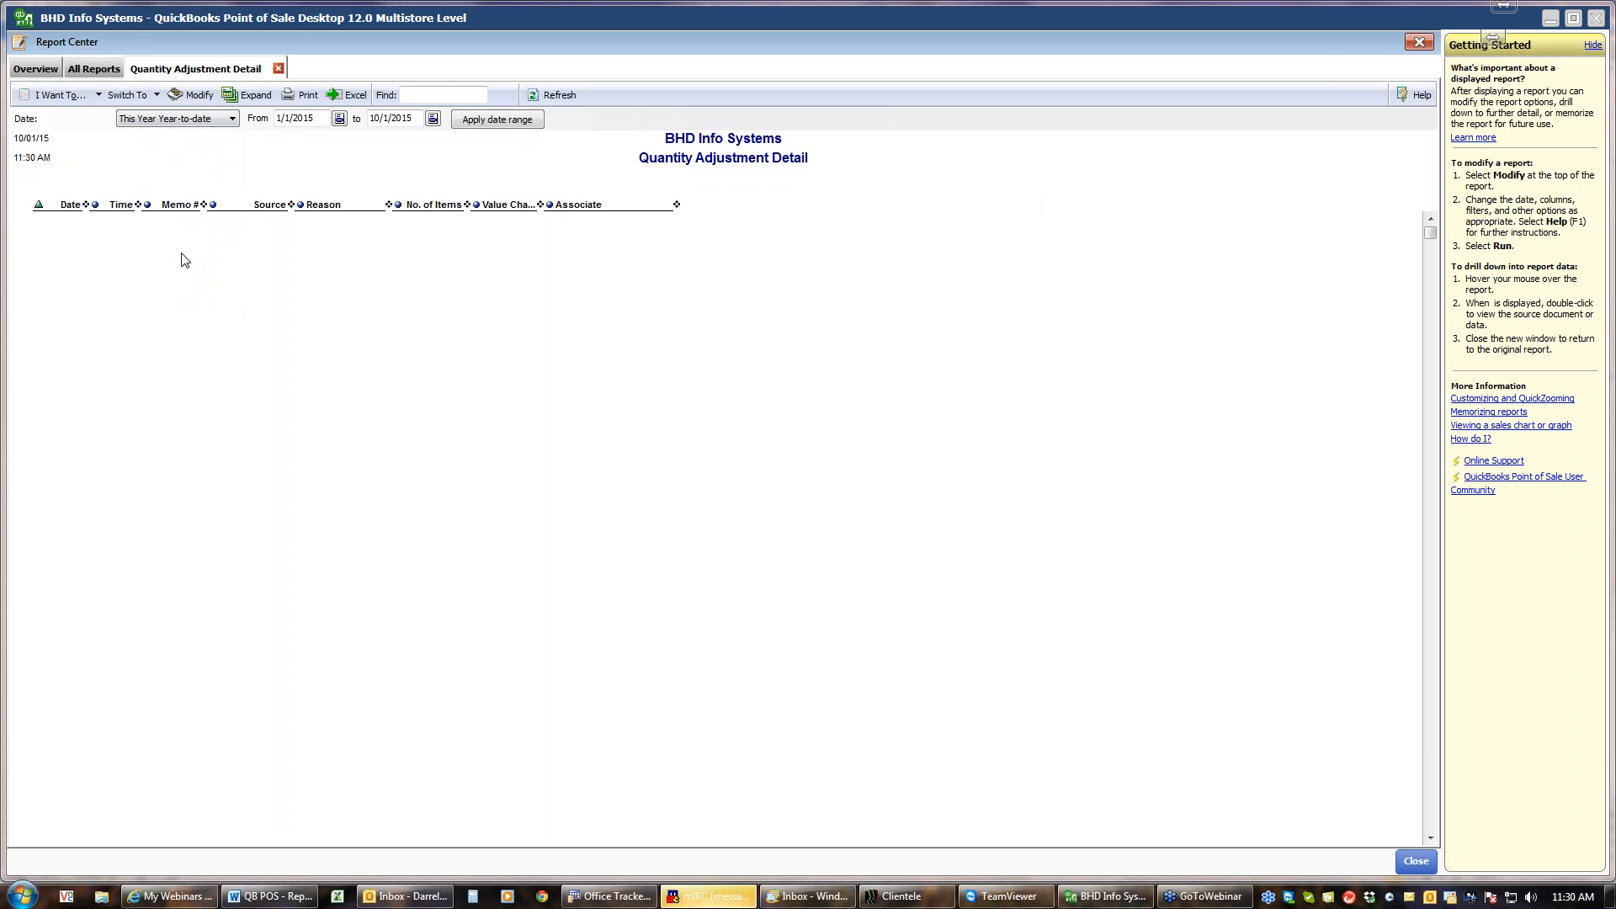
left_click(494, 122)
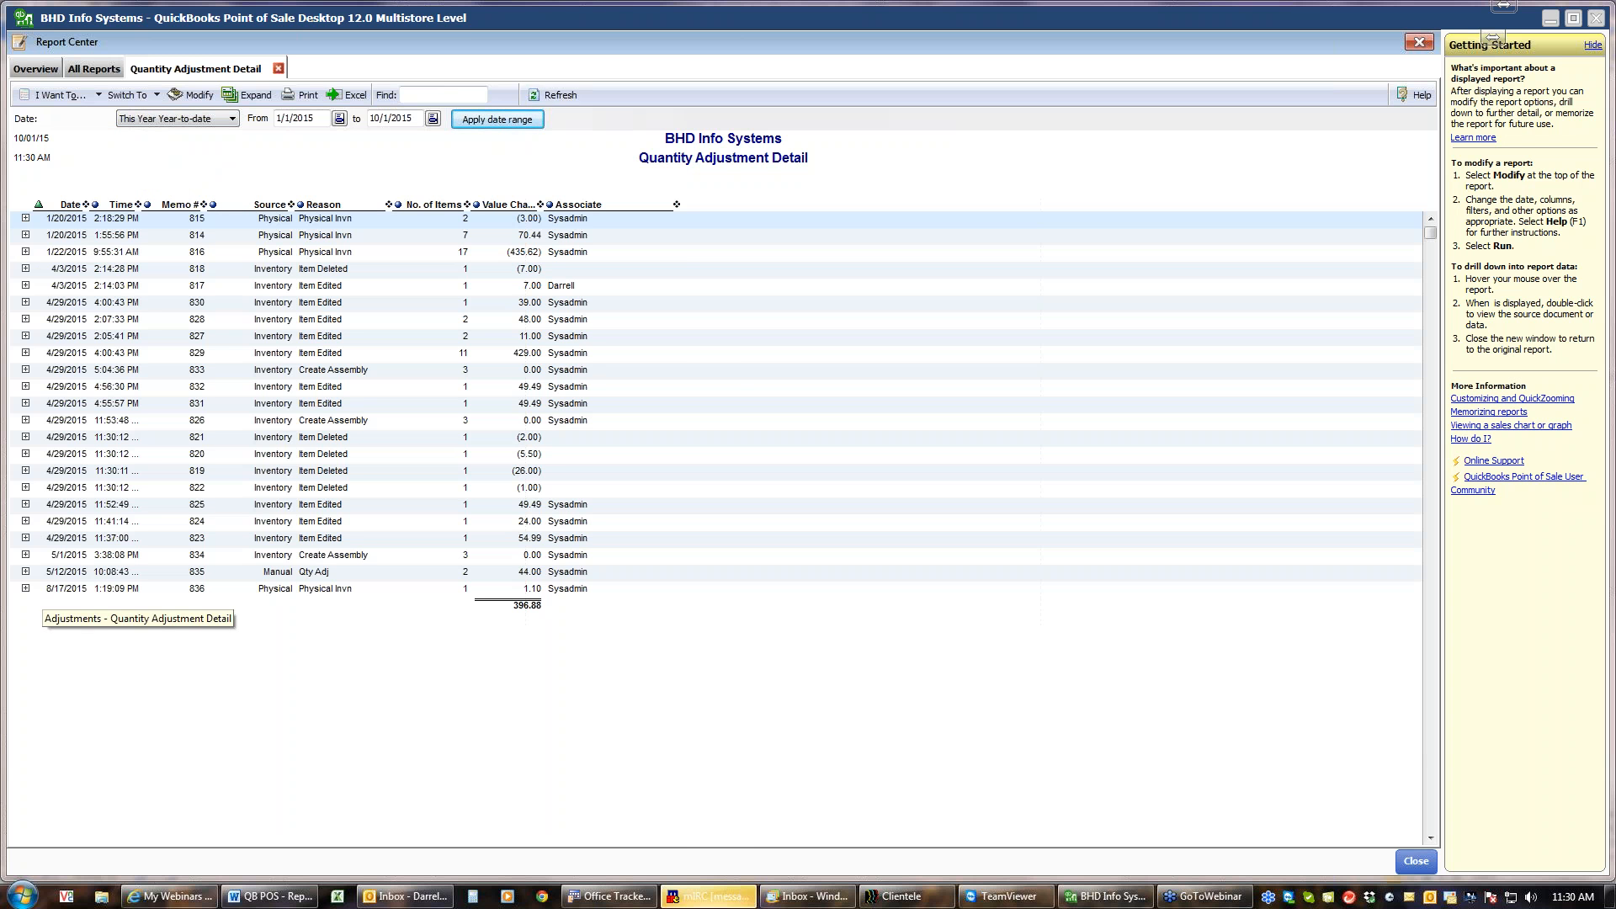
Expand and collapse the items of the 11-item adjustment from 4/29/2015, and do the same for all adjustments at once
left_click(26, 352)
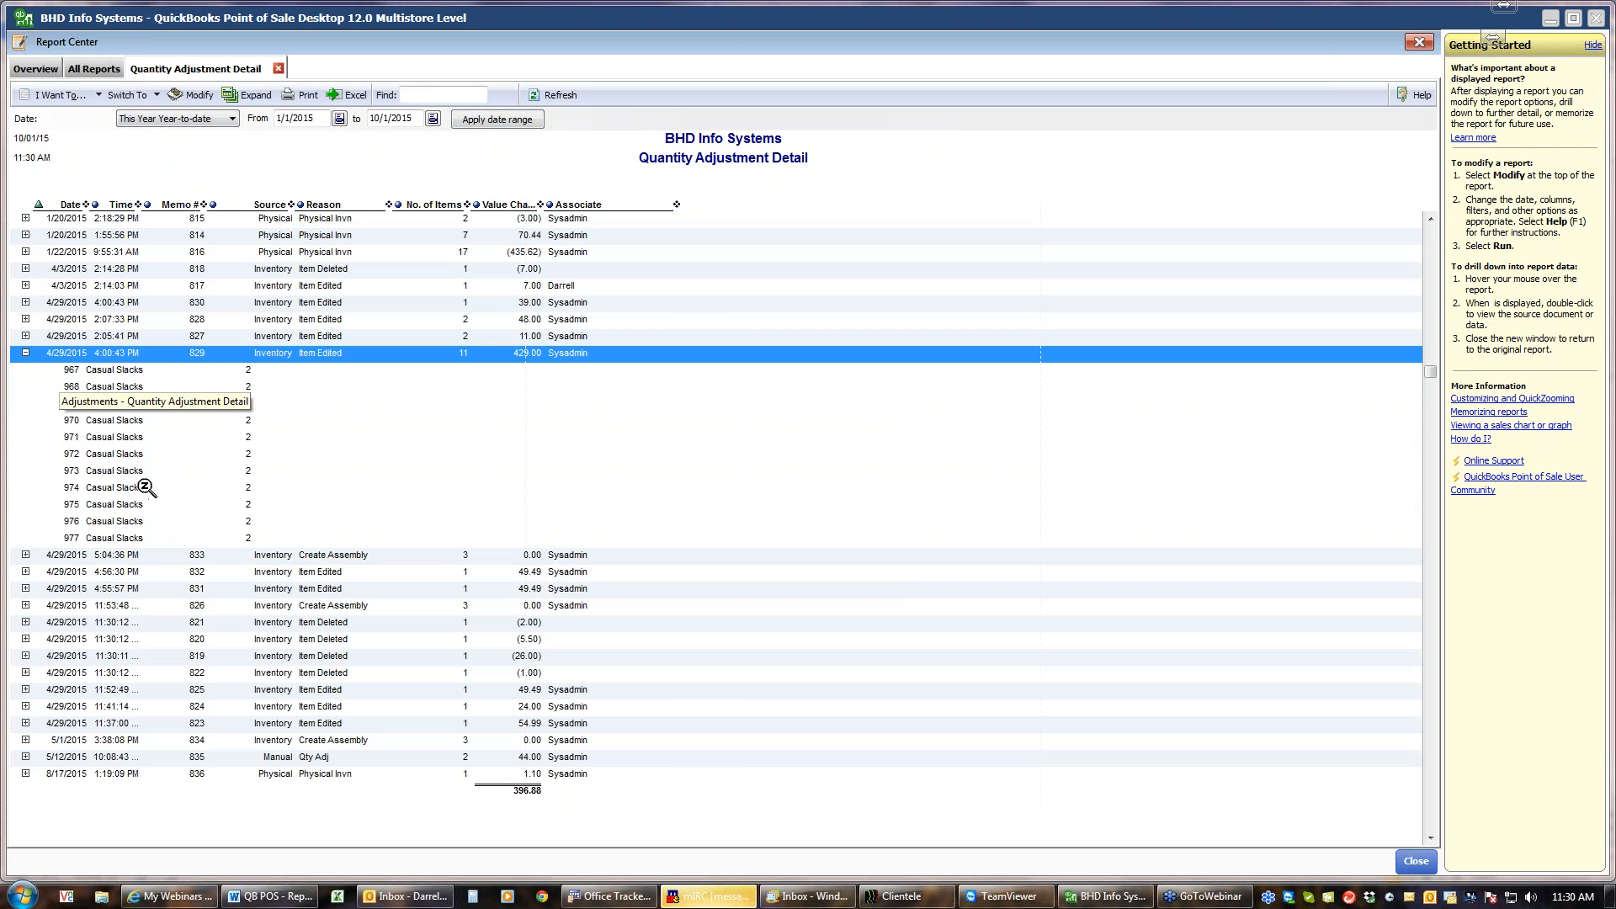
left_click(25, 354)
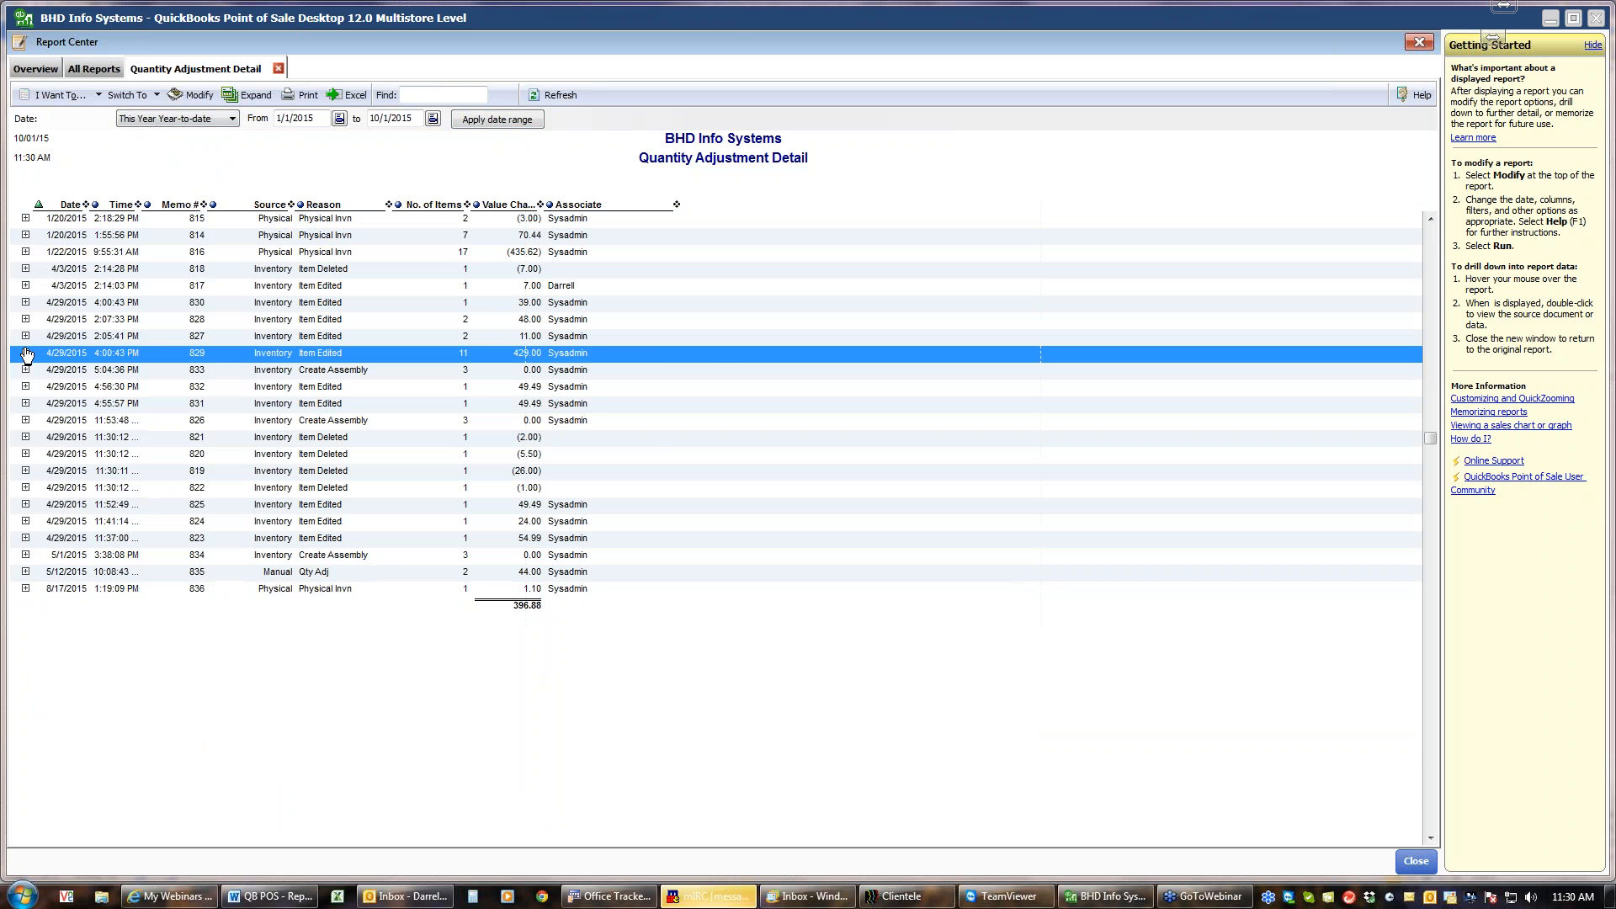
left_click(256, 95)
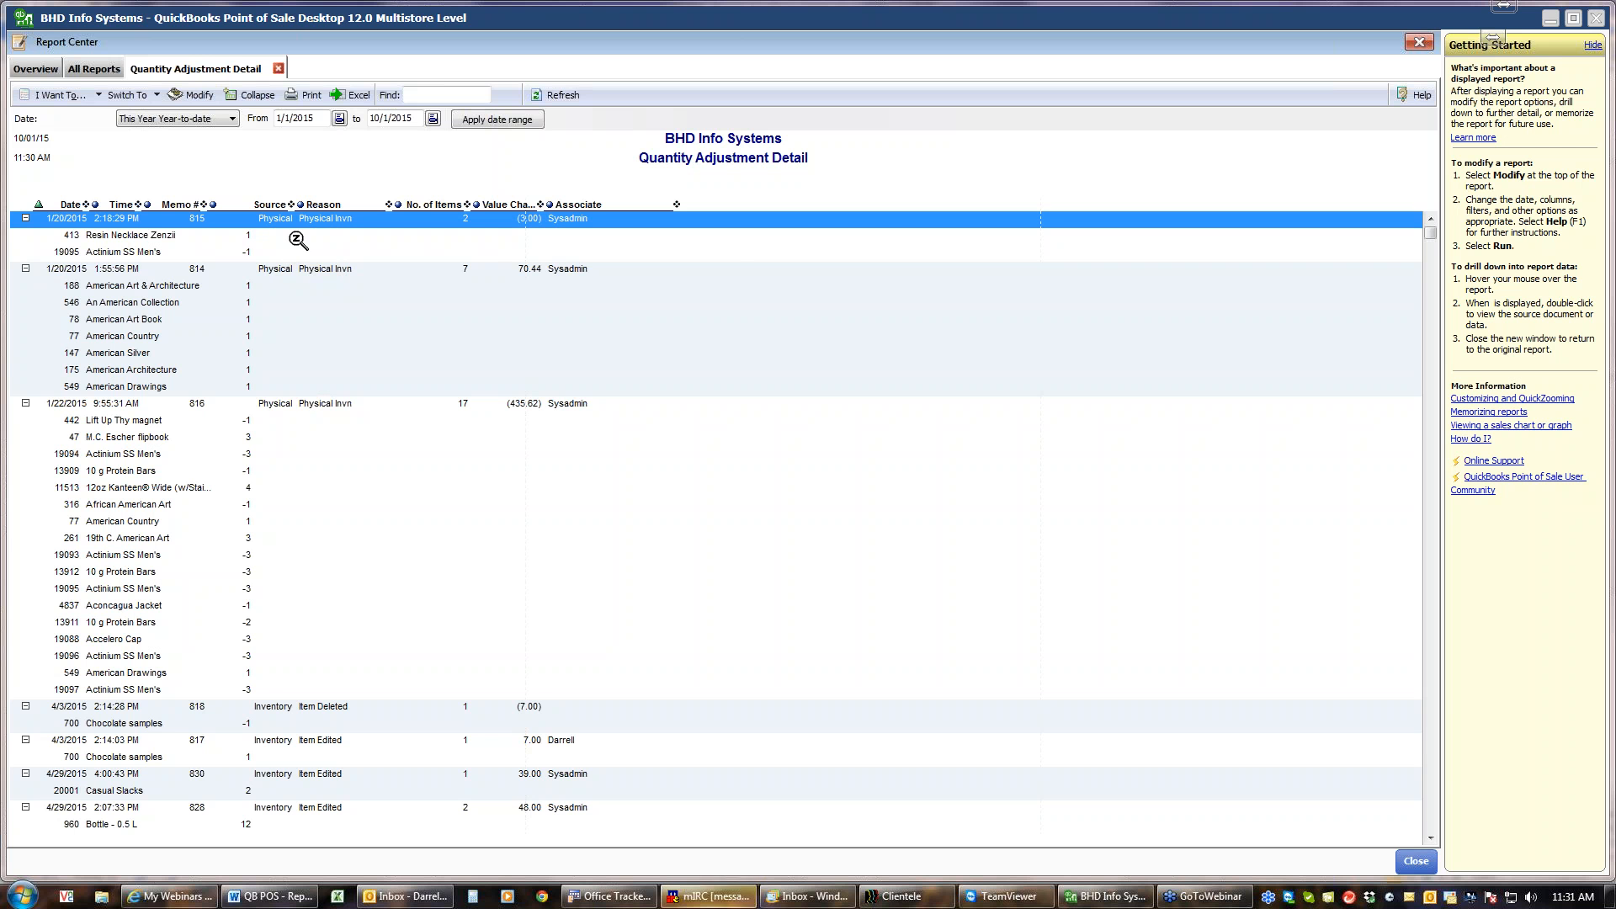
left_click(251, 94)
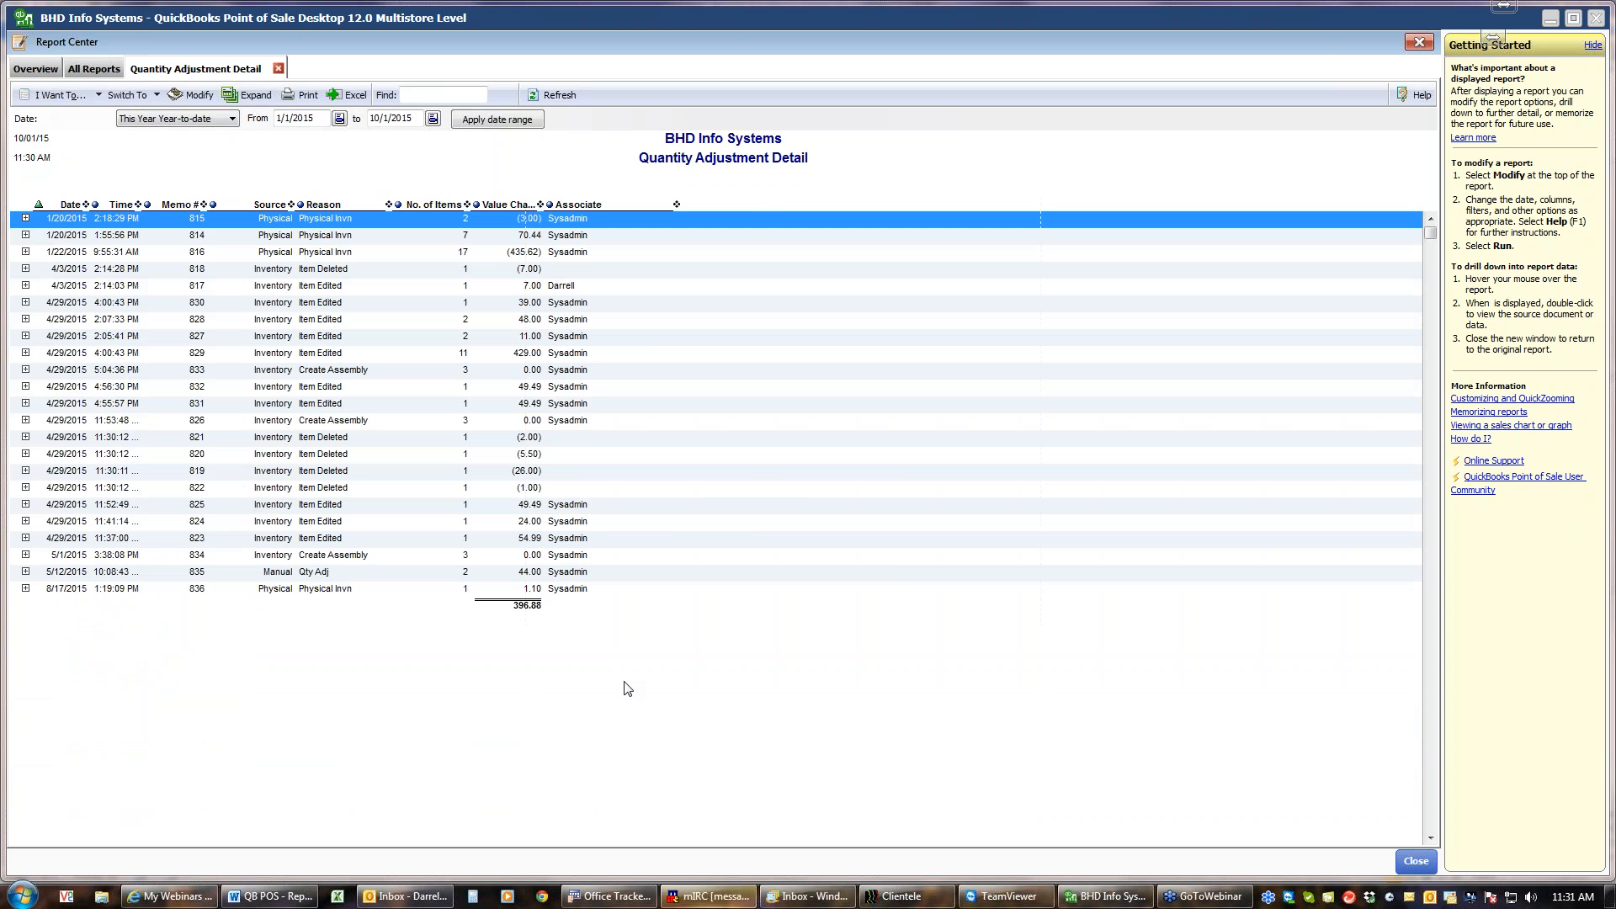
Review the 4/29/2015 Create Assembly and 5/12/2015 manual Qty Adj entries, and close the Quantity Adjustment Detail report
left_click(346, 421)
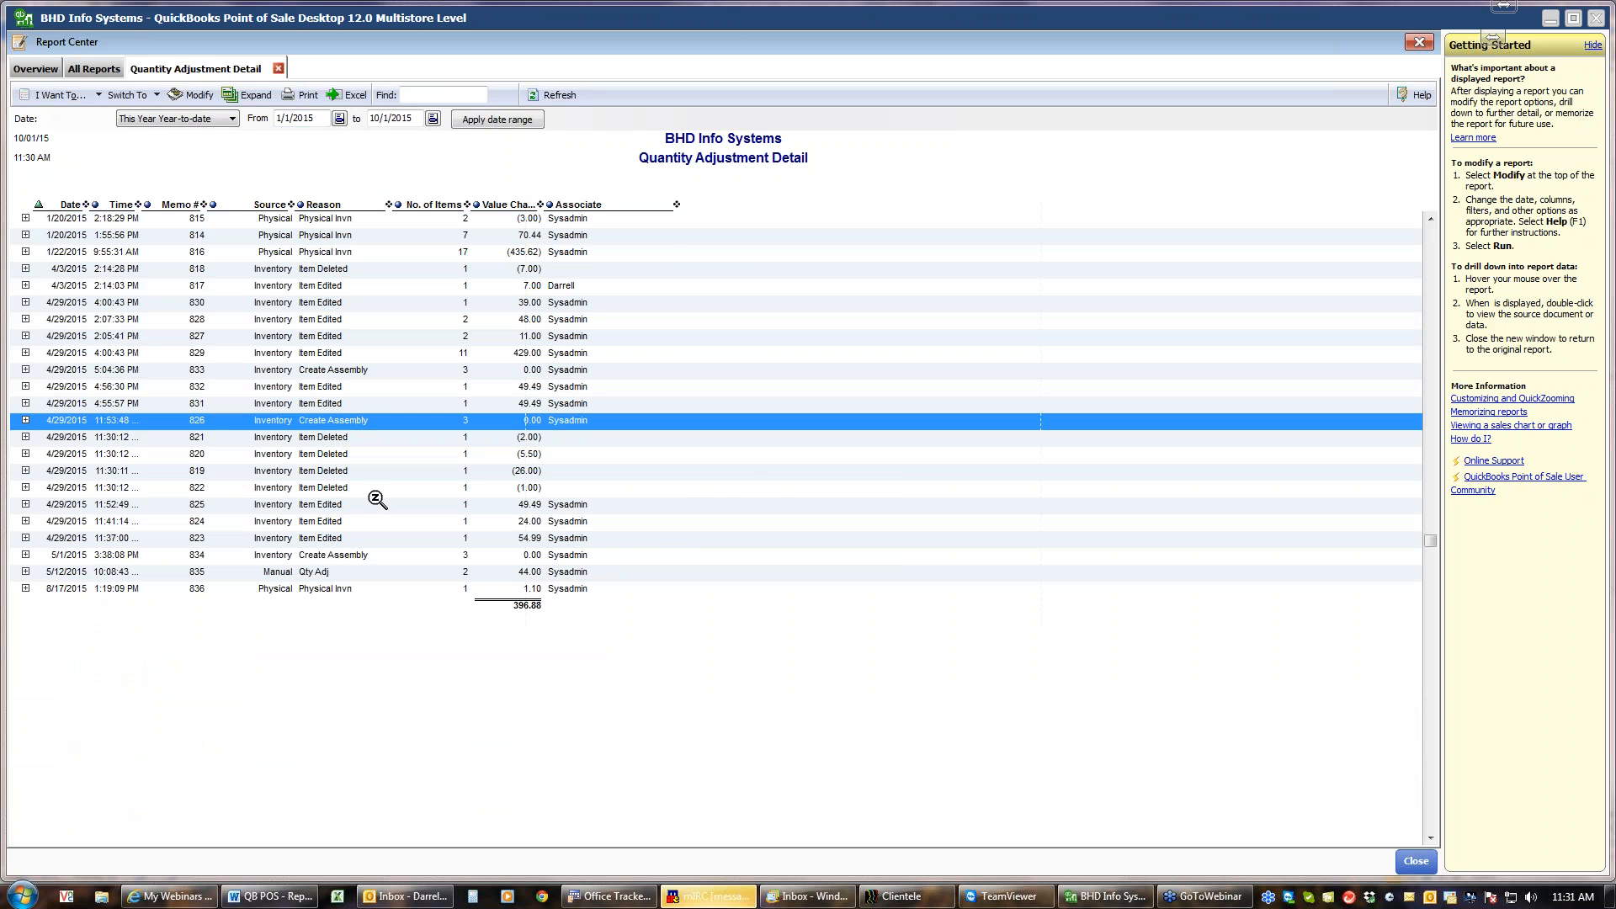
left_click(319, 574)
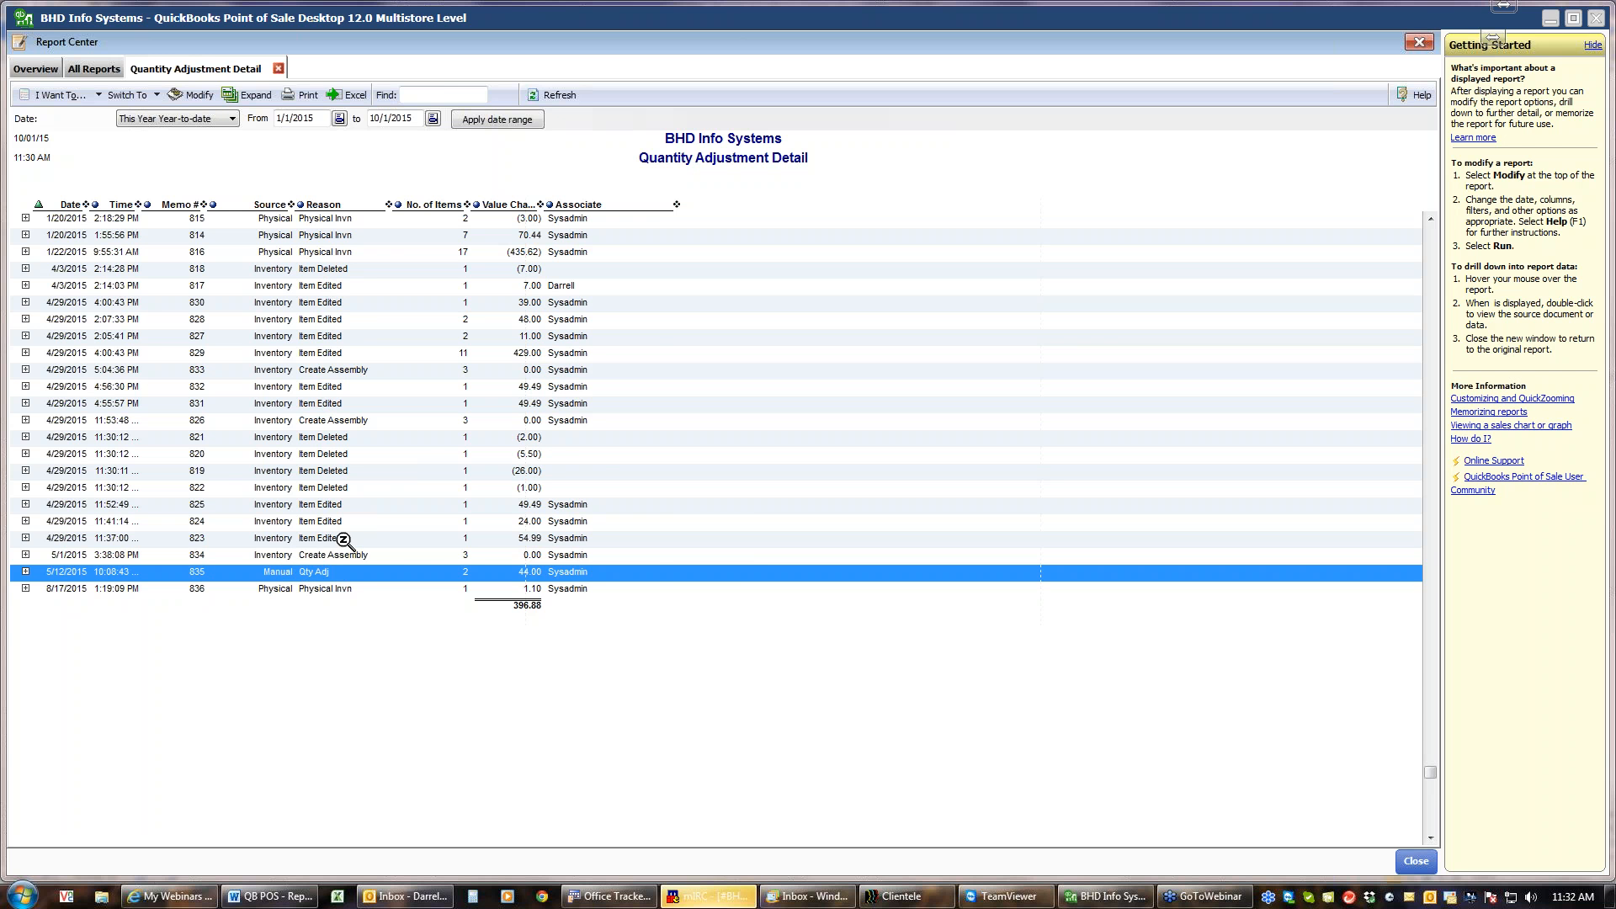
left_click(278, 69)
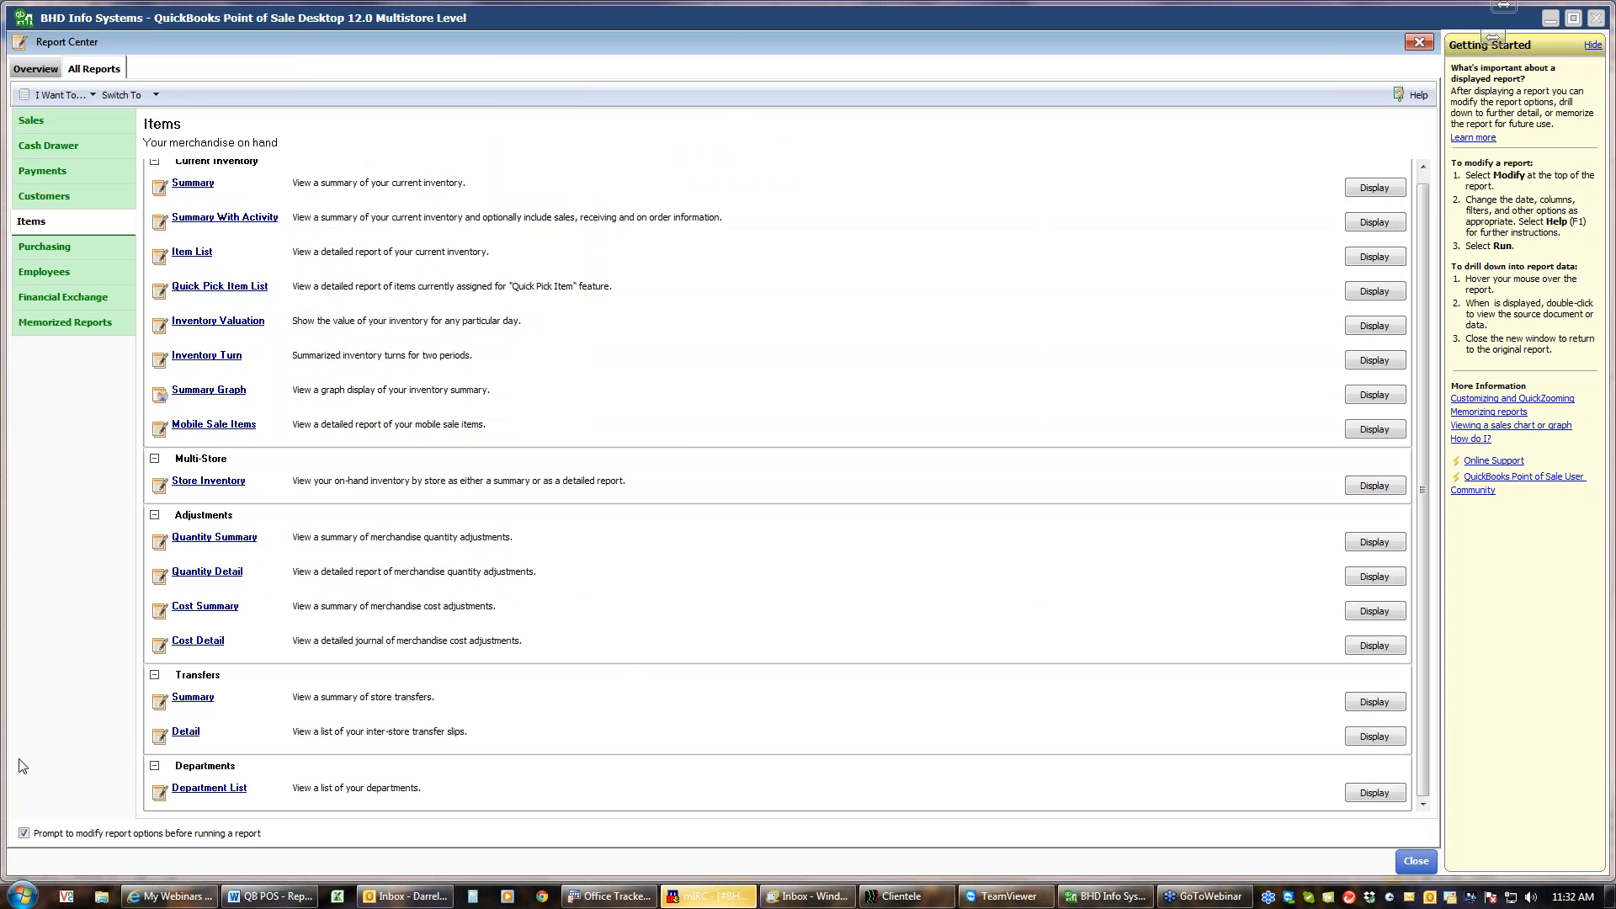
Run the on-order Summary and Detail reports from the Purchasing category with their existing options
left_click(60, 248)
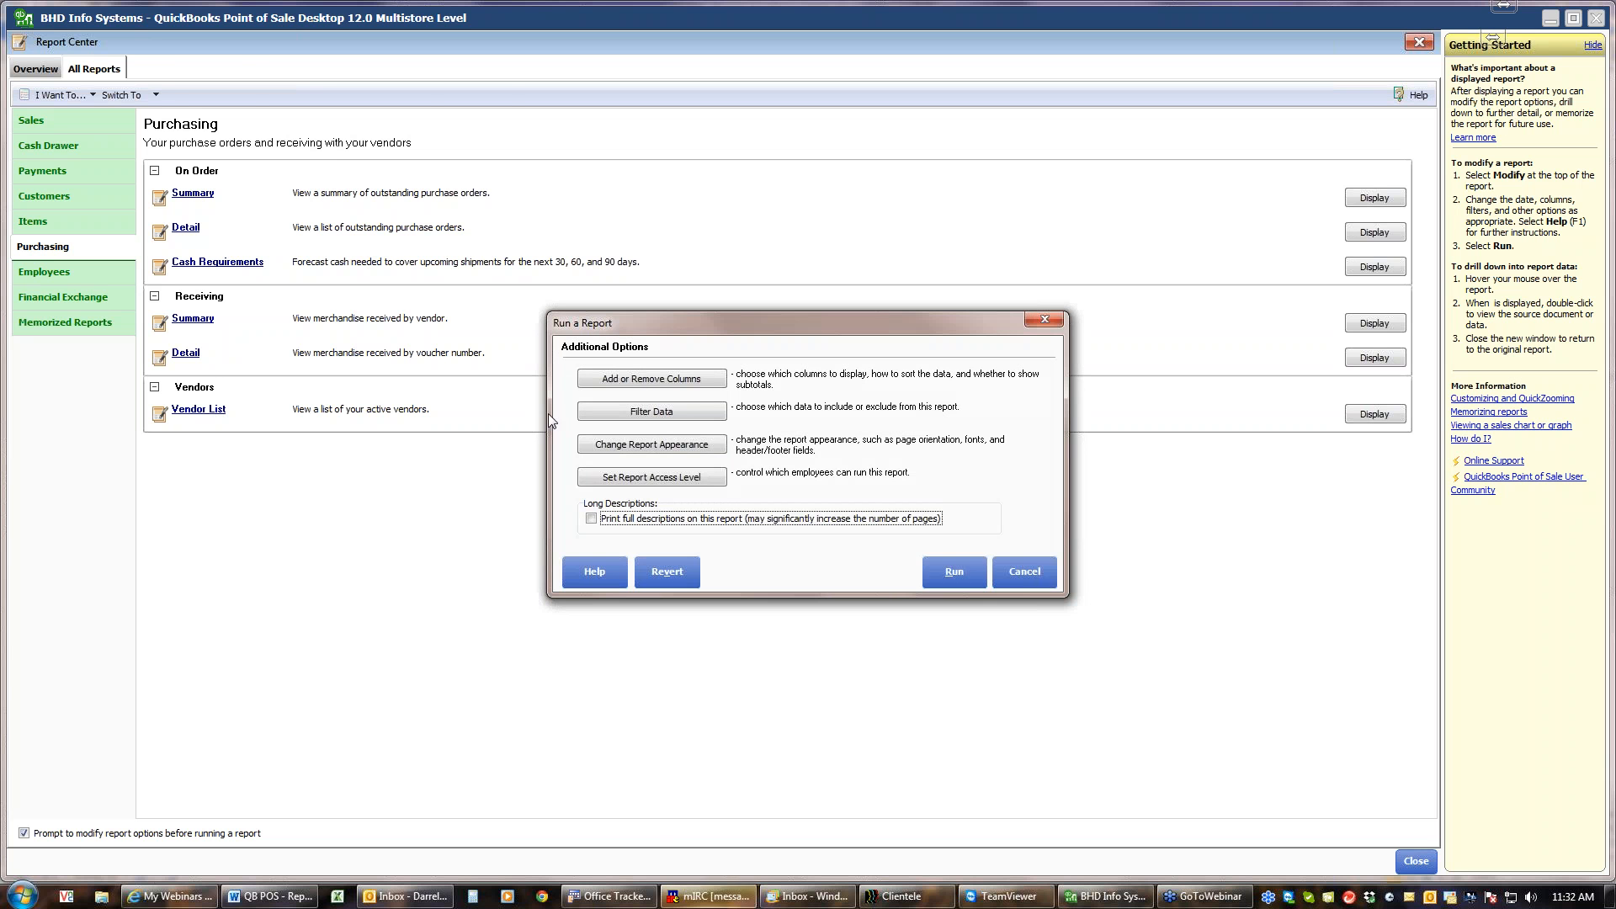
left_click(954, 572)
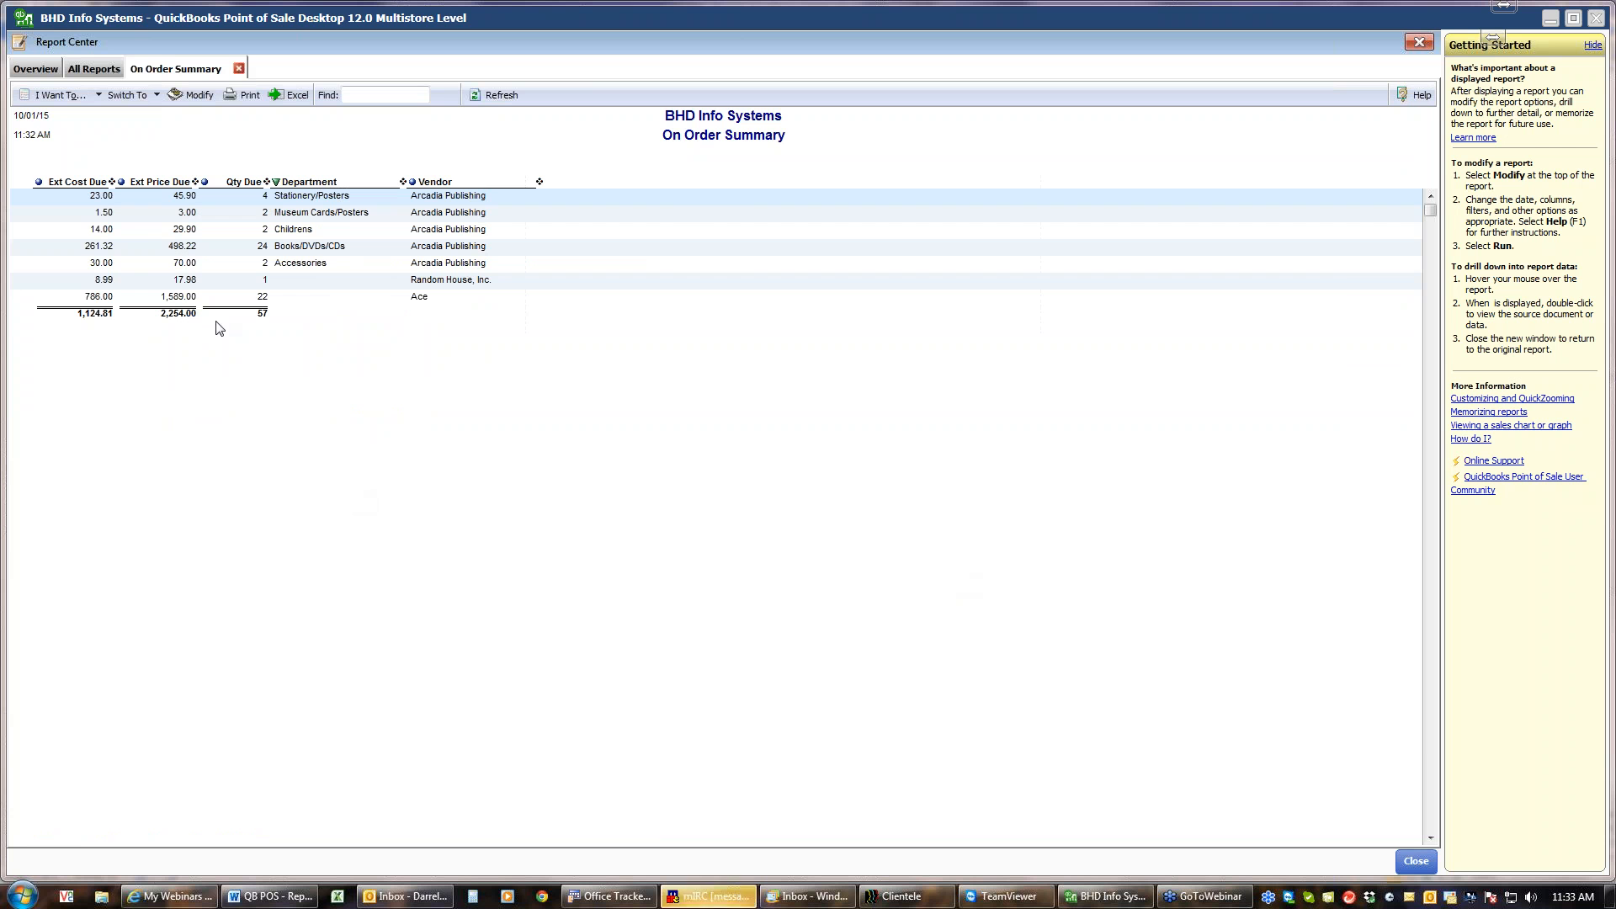
left_click(102, 70)
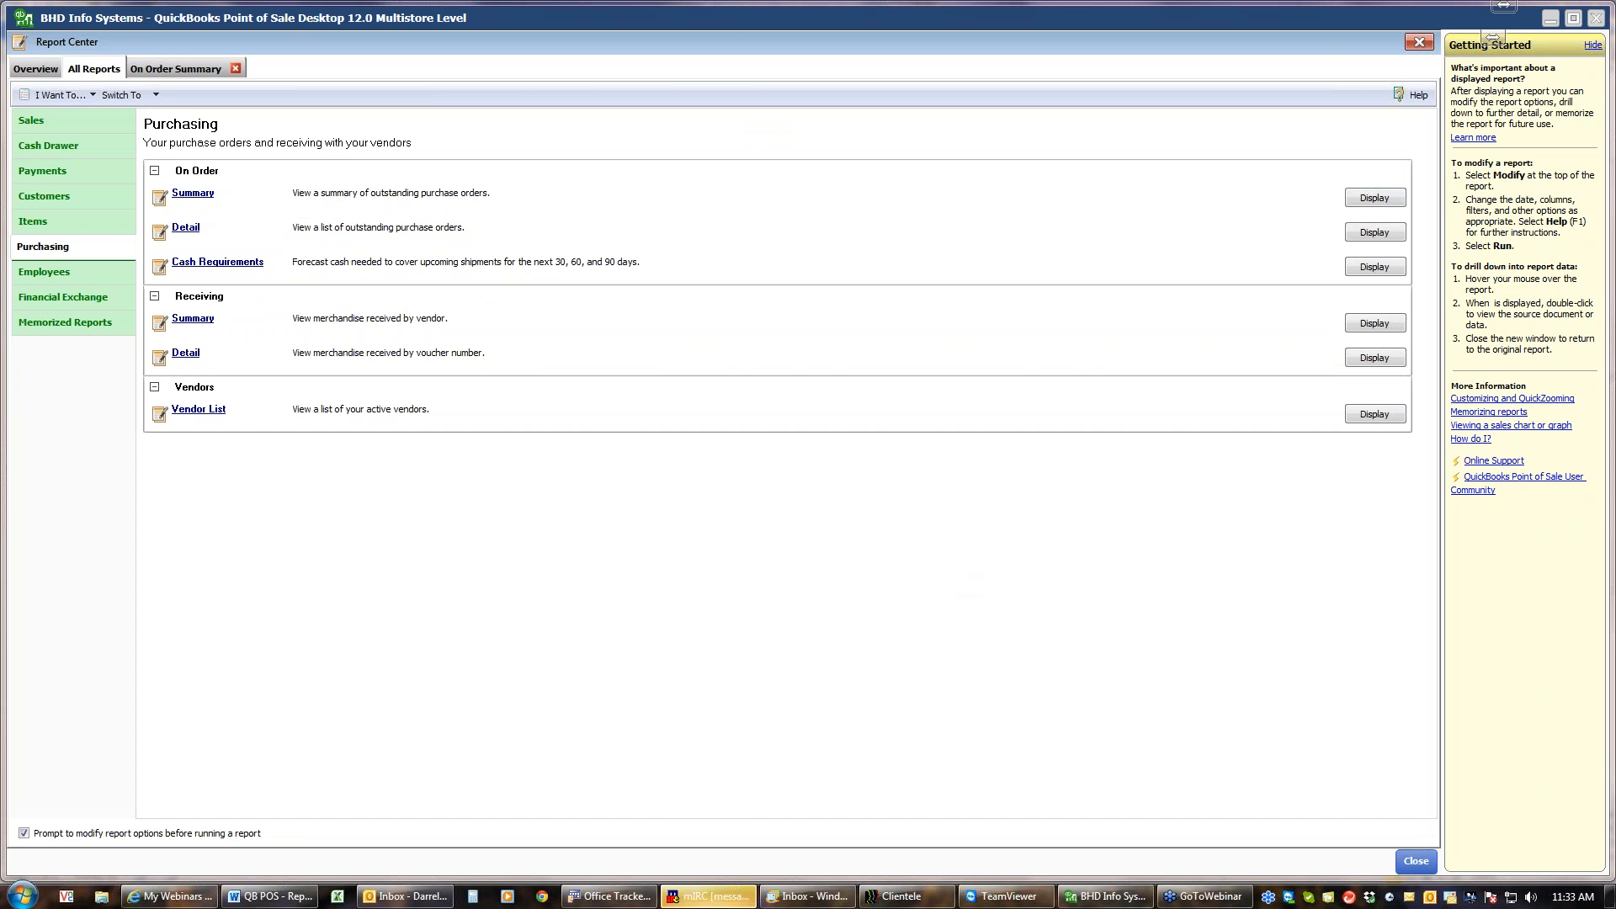
left_click(954, 574)
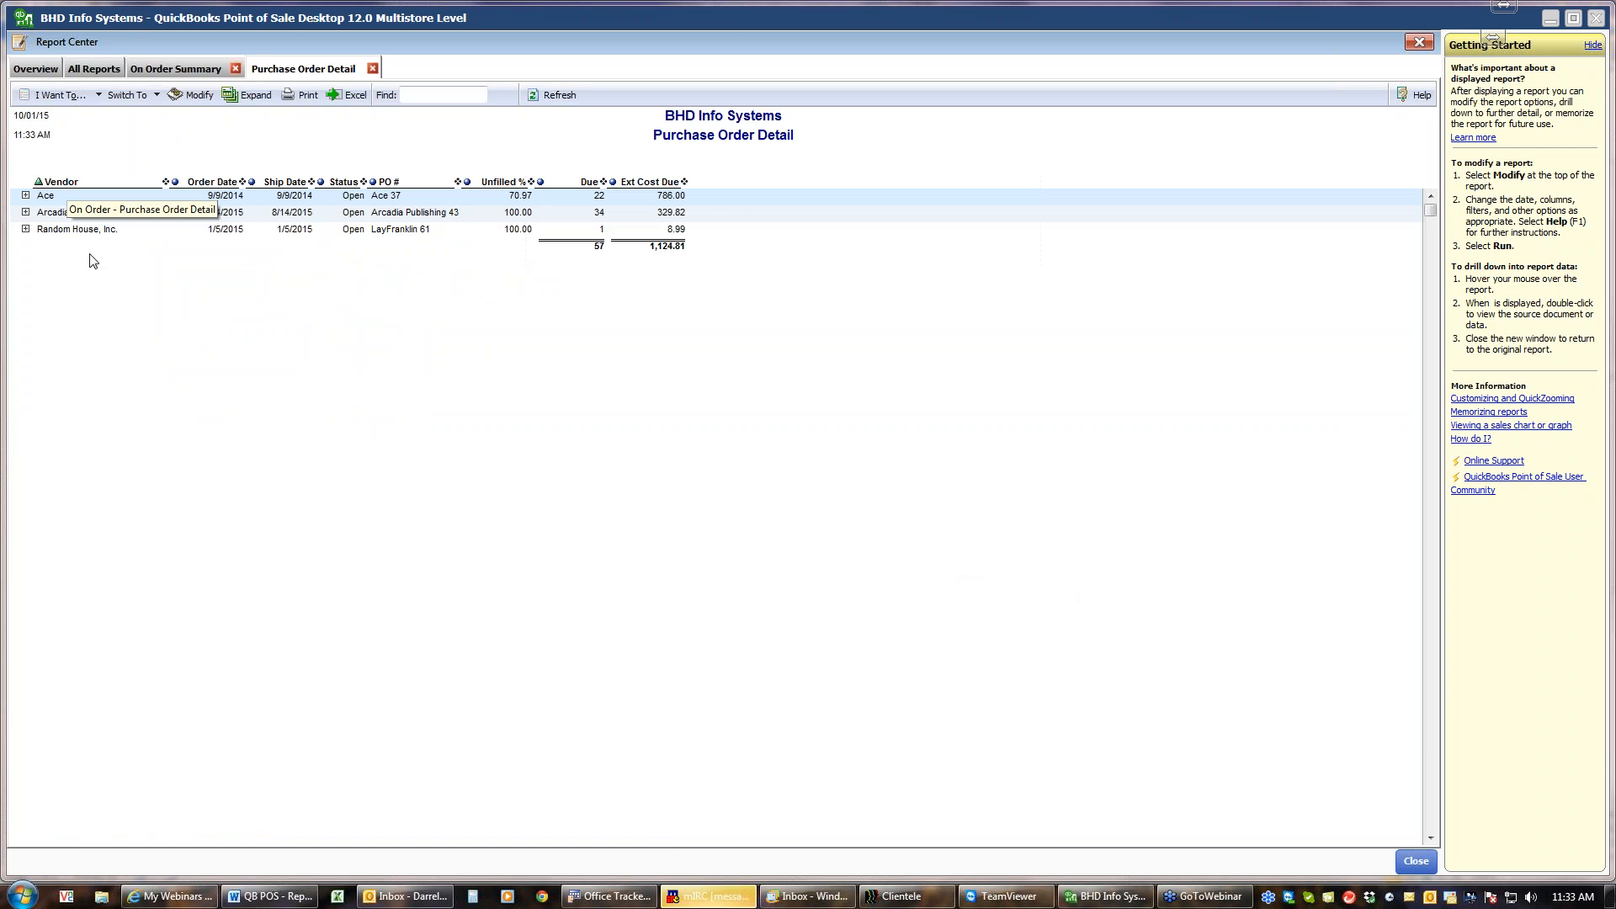
Examine the line items of the Arcadia Publishing and Ace purchase orders, and close both on-order reports
left_click(25, 212)
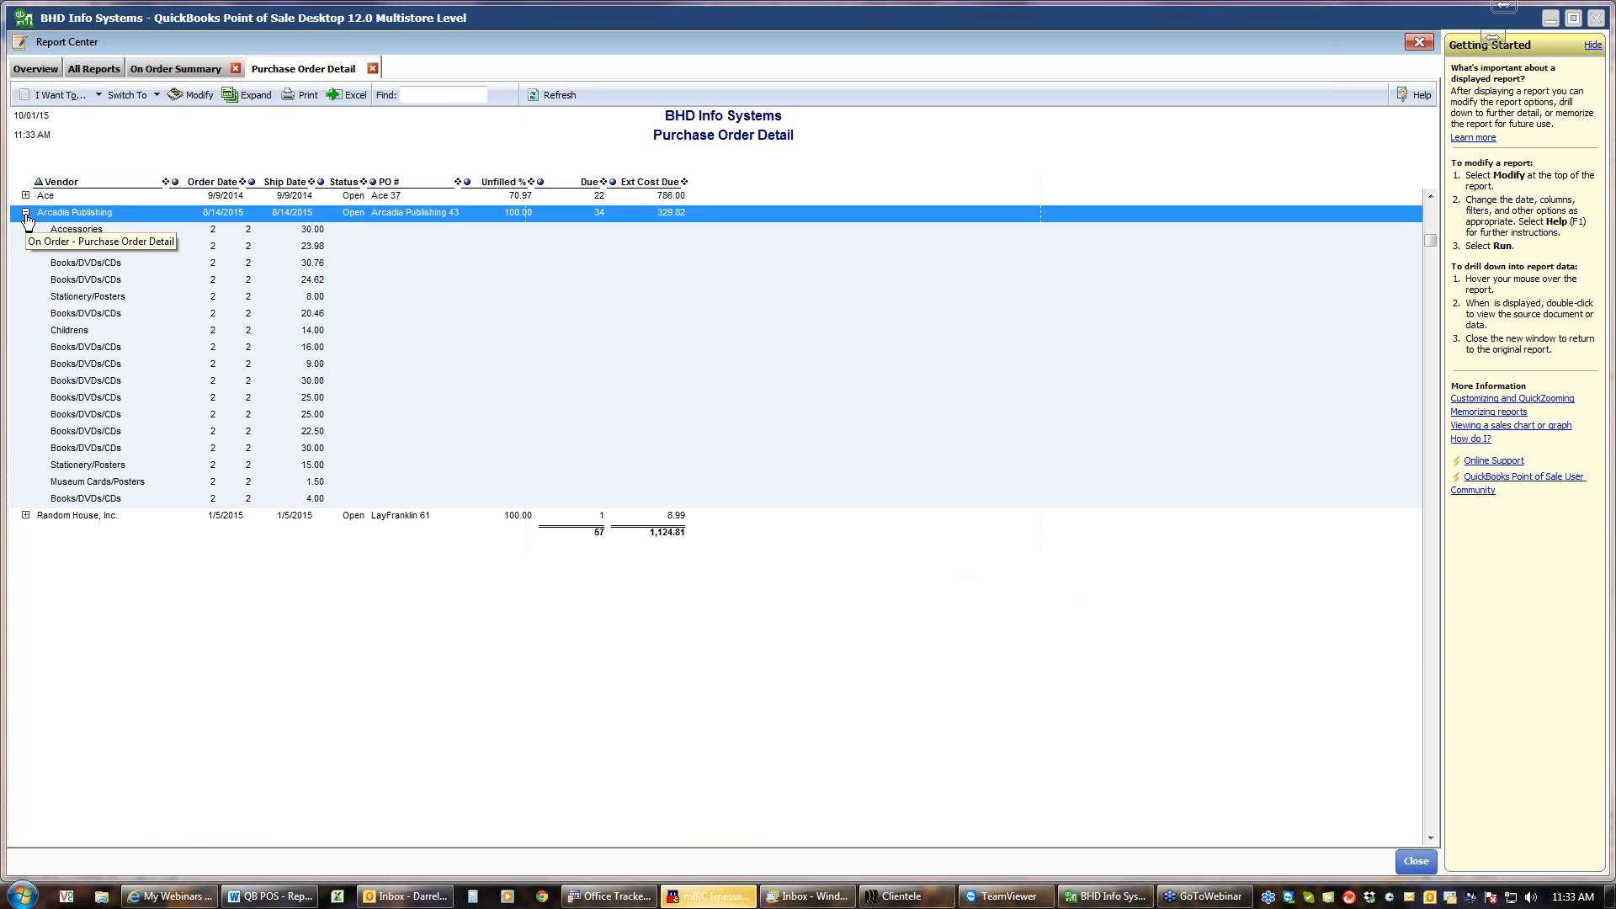
left_click(26, 212)
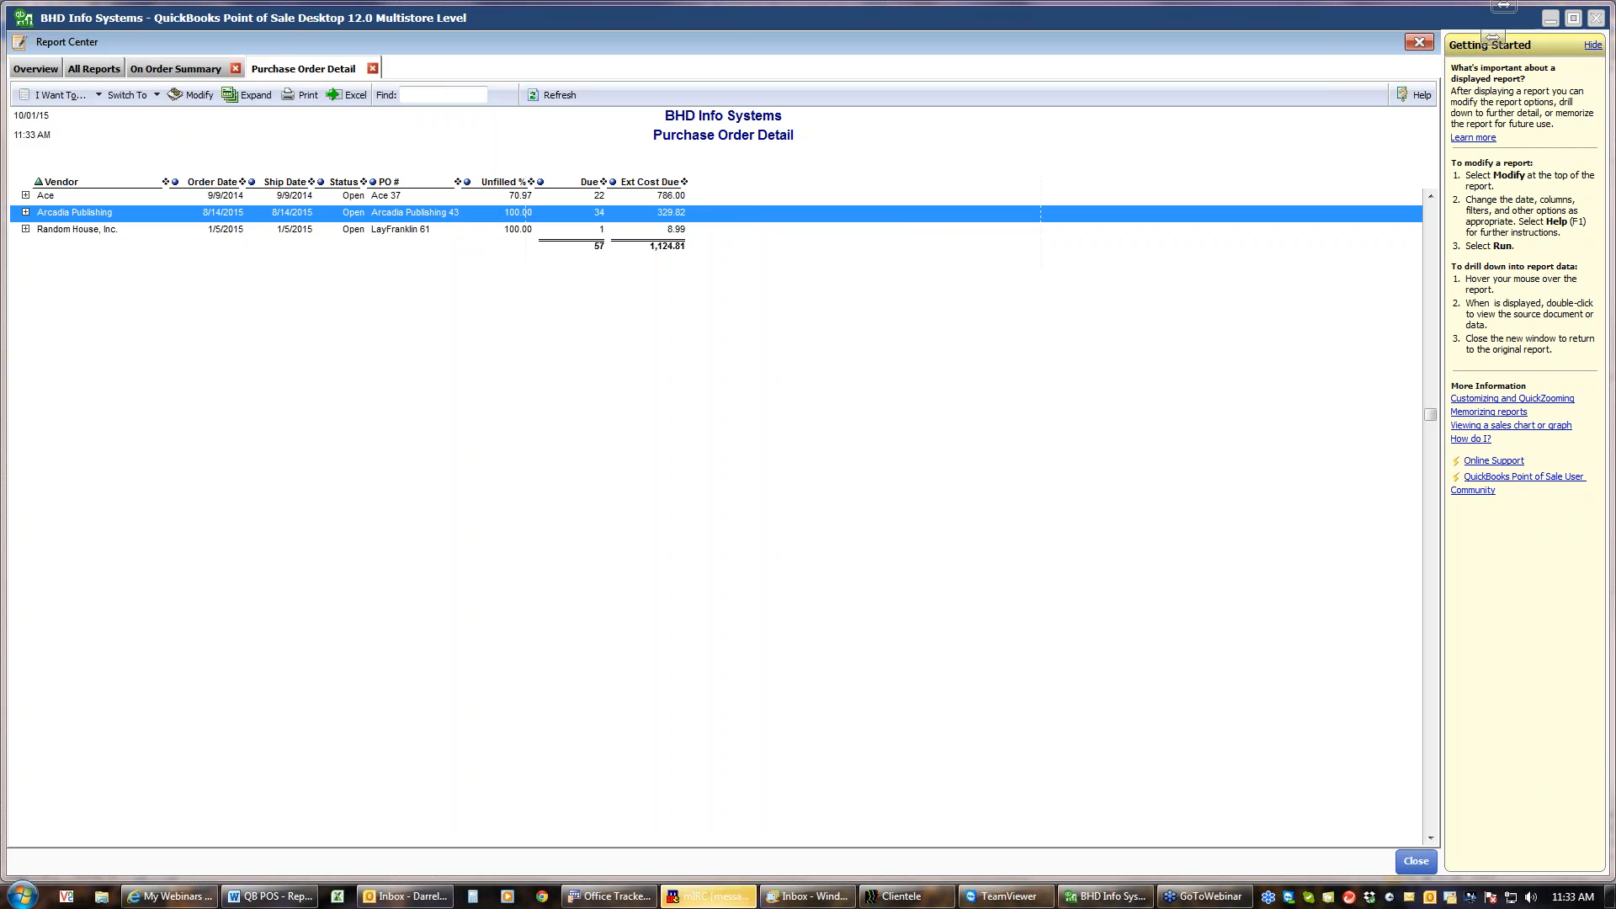
left_click(493, 200)
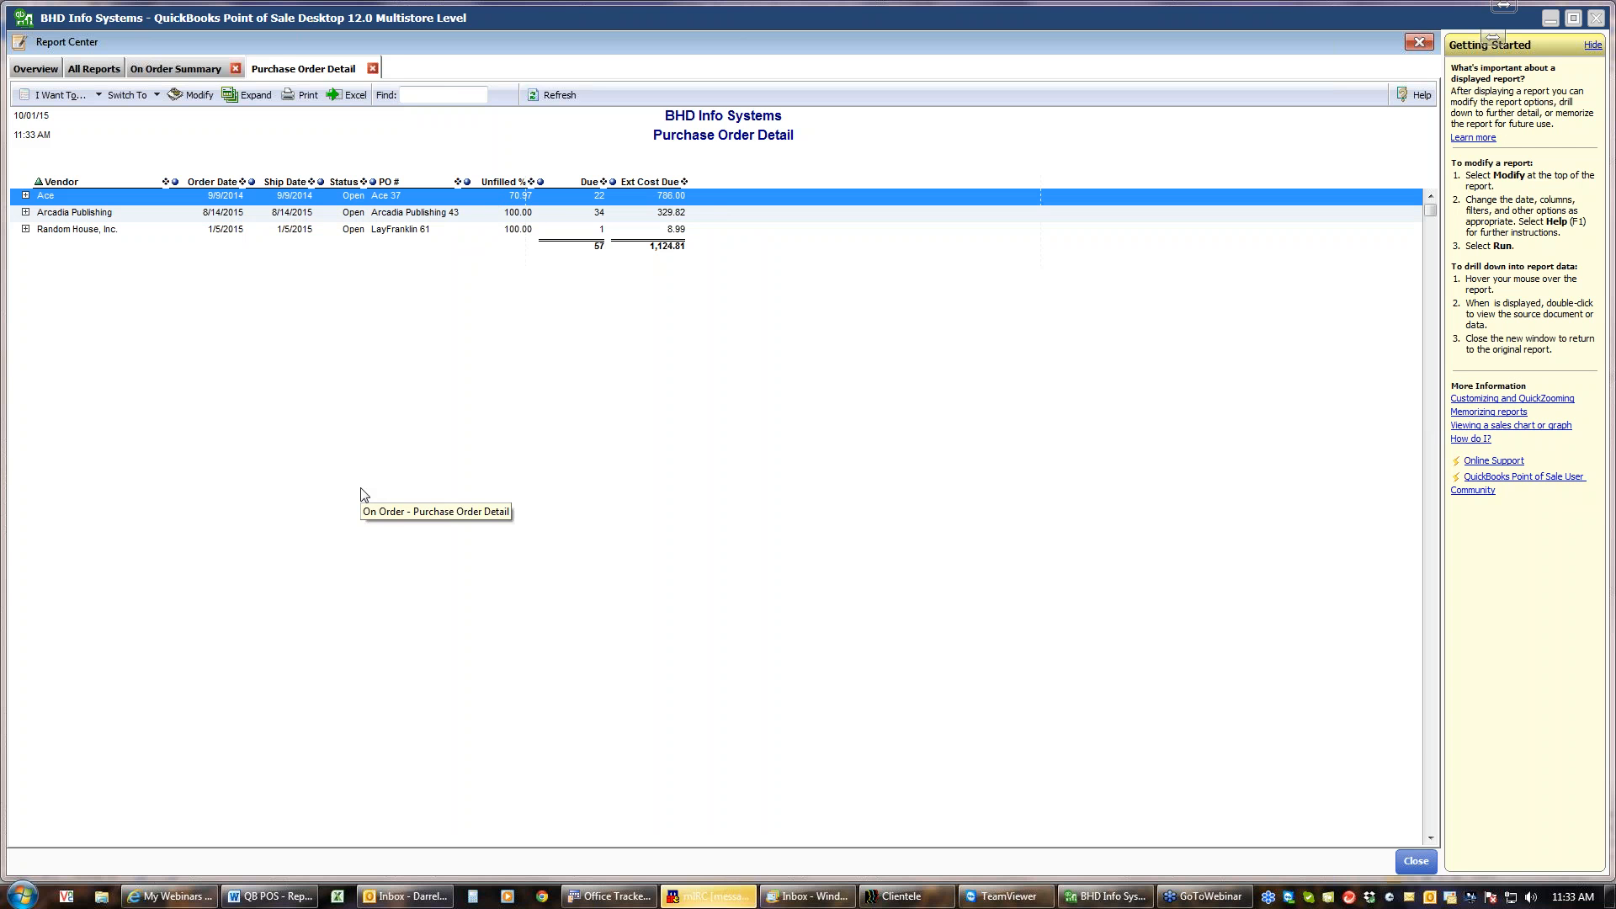
left_click(26, 197)
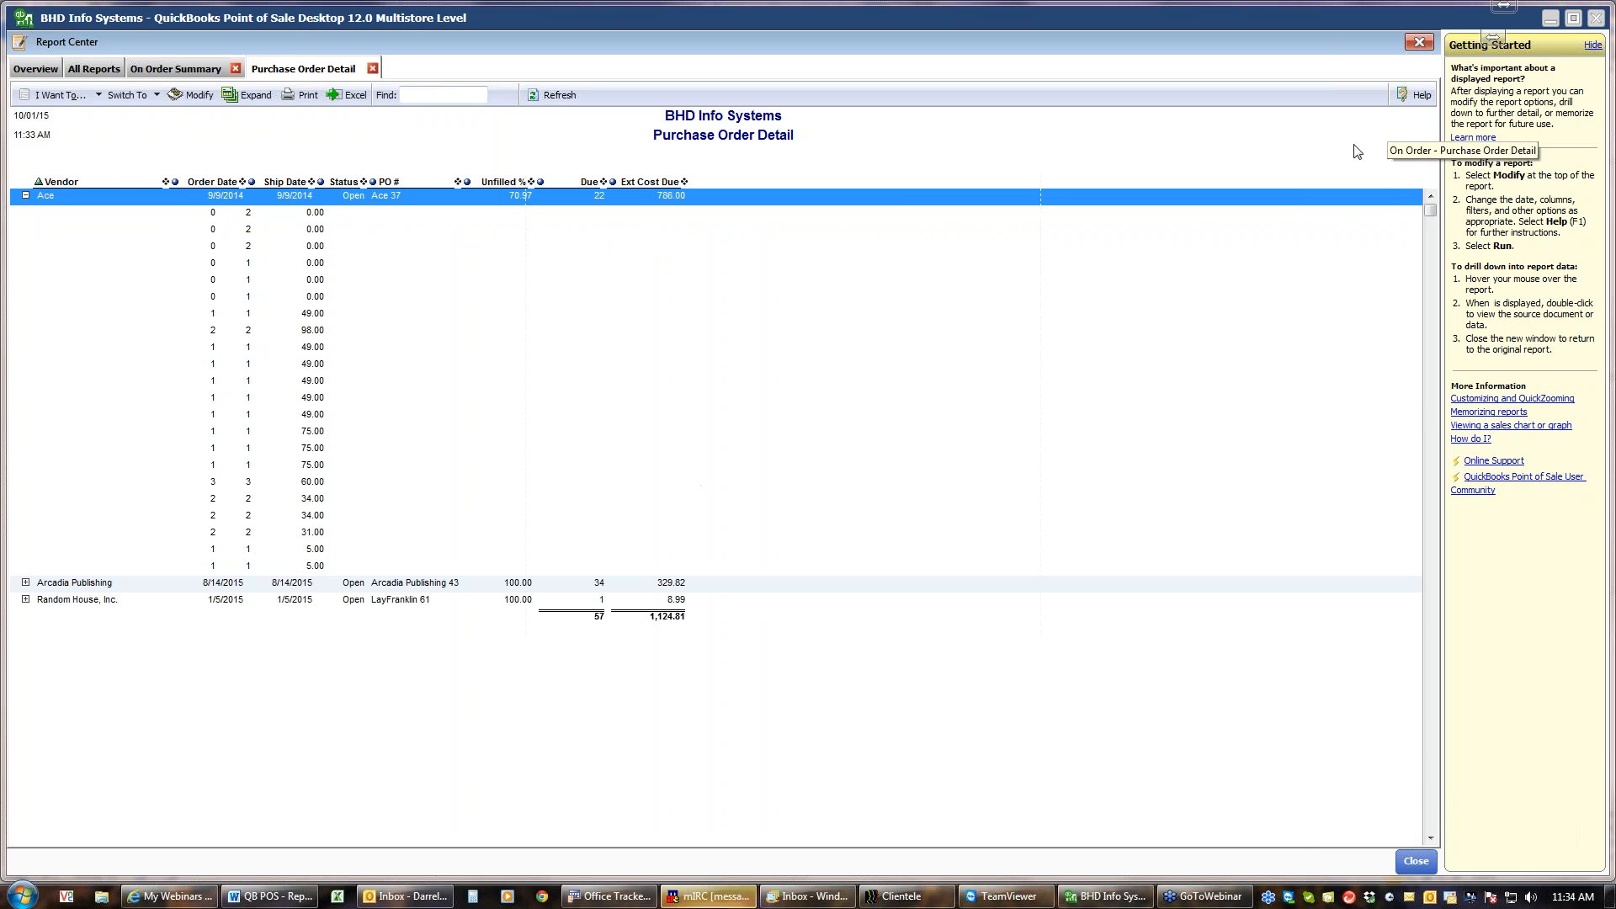
left_click(374, 70)
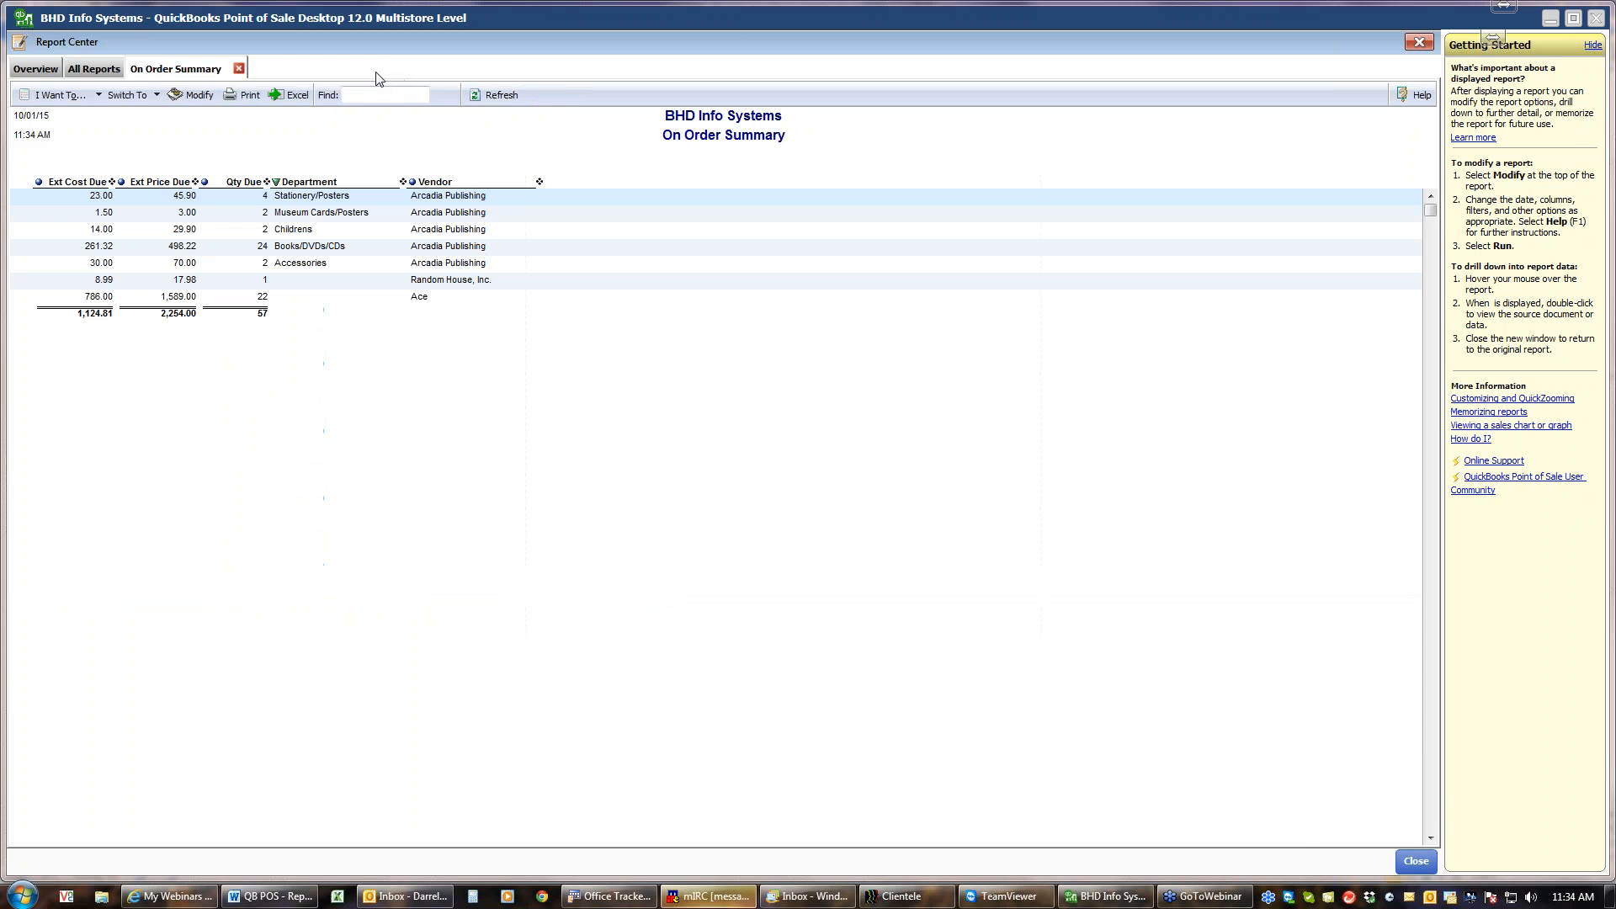
left_click(239, 69)
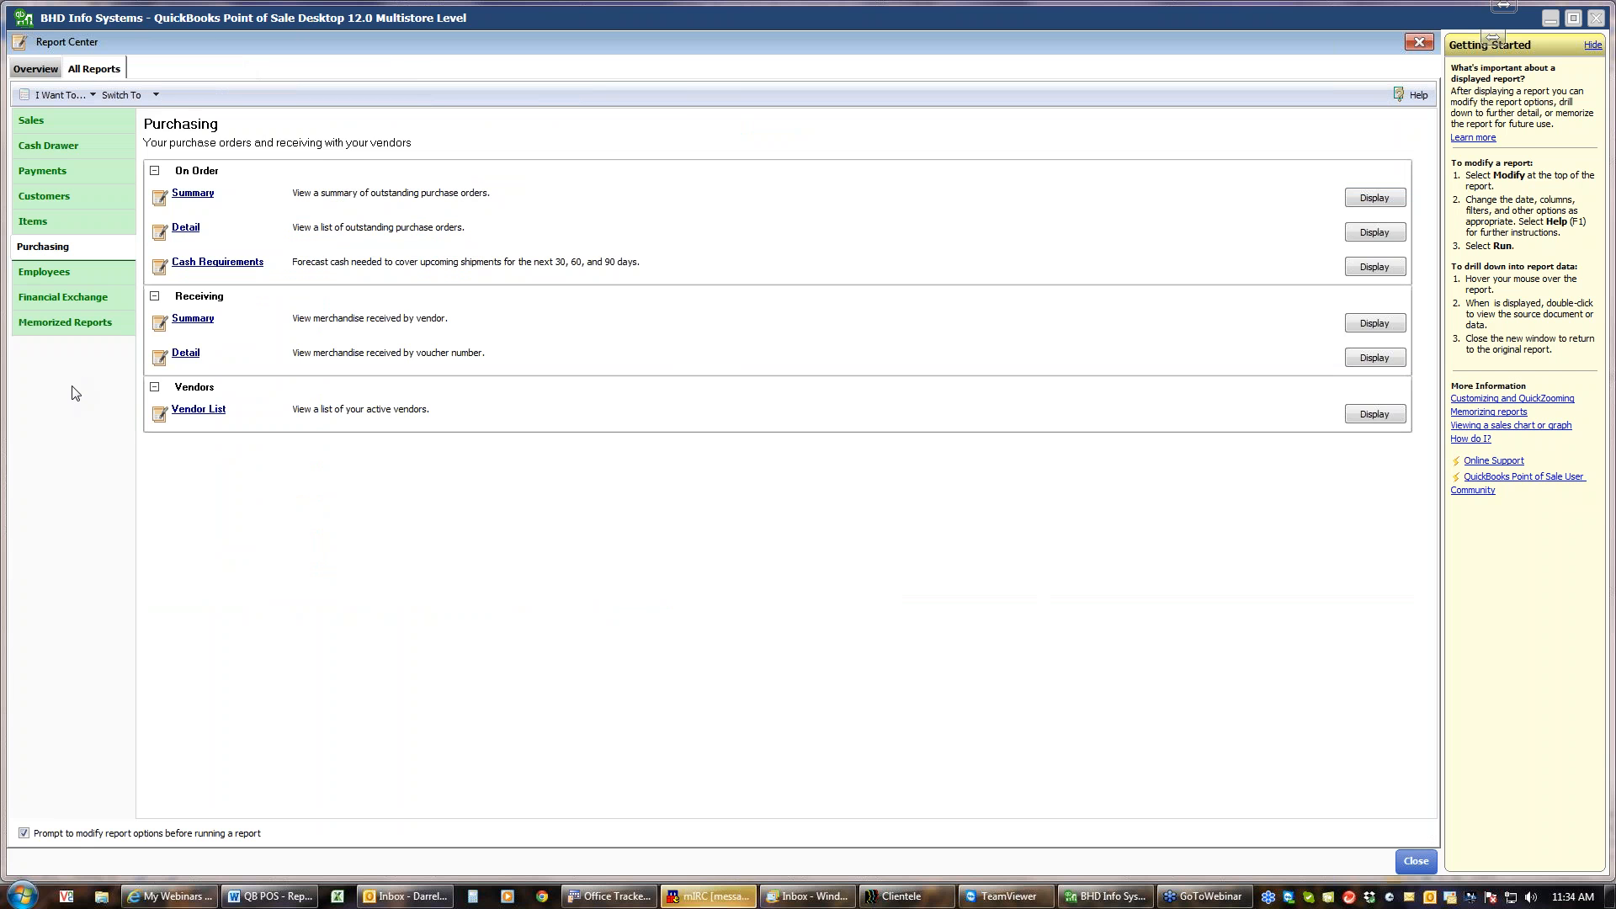
Run the receiving Summary report by vendor with its existing options, and close it after viewing
left_click(192, 319)
left_click(952, 608)
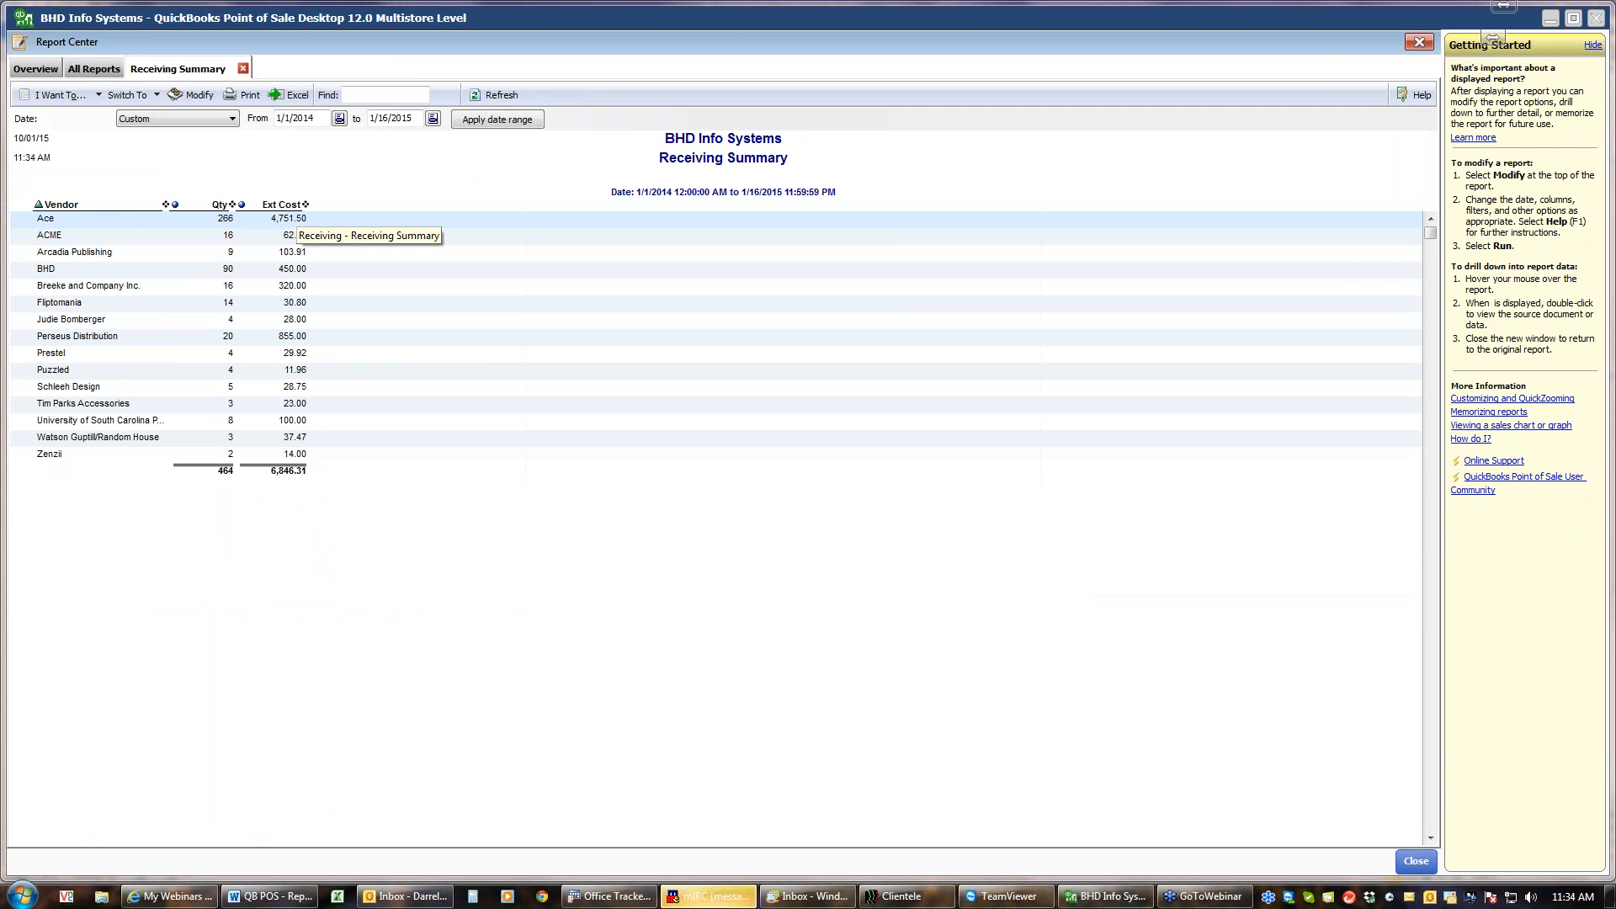
left_click(243, 69)
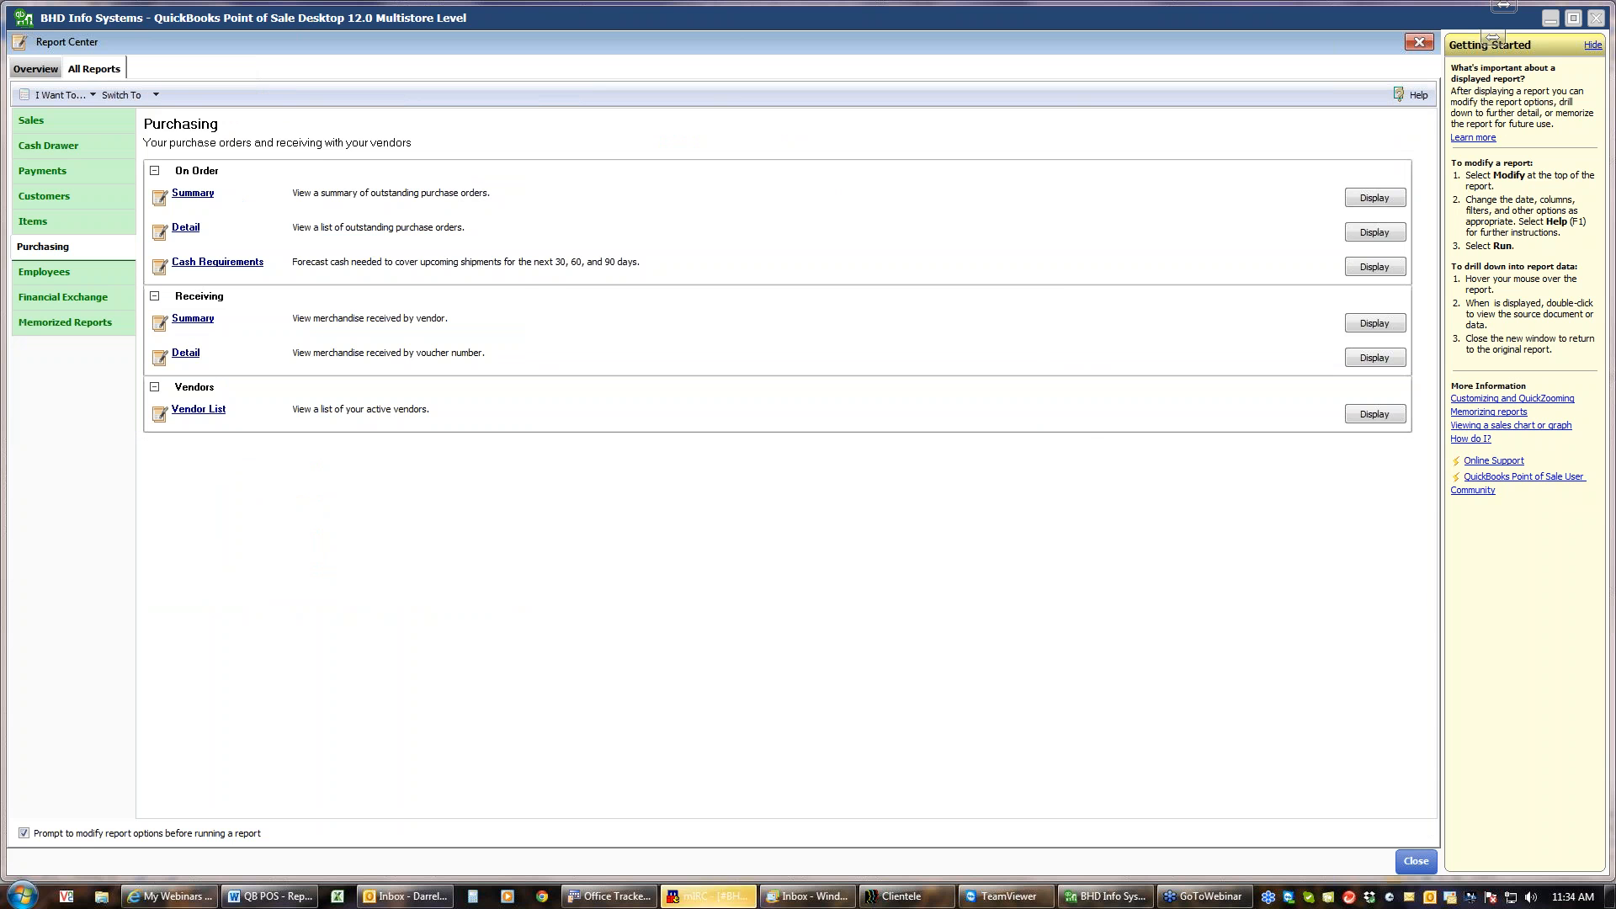
Run the receiving Detail report by voucher number with its existing options, and close it after viewing
left_click(186, 354)
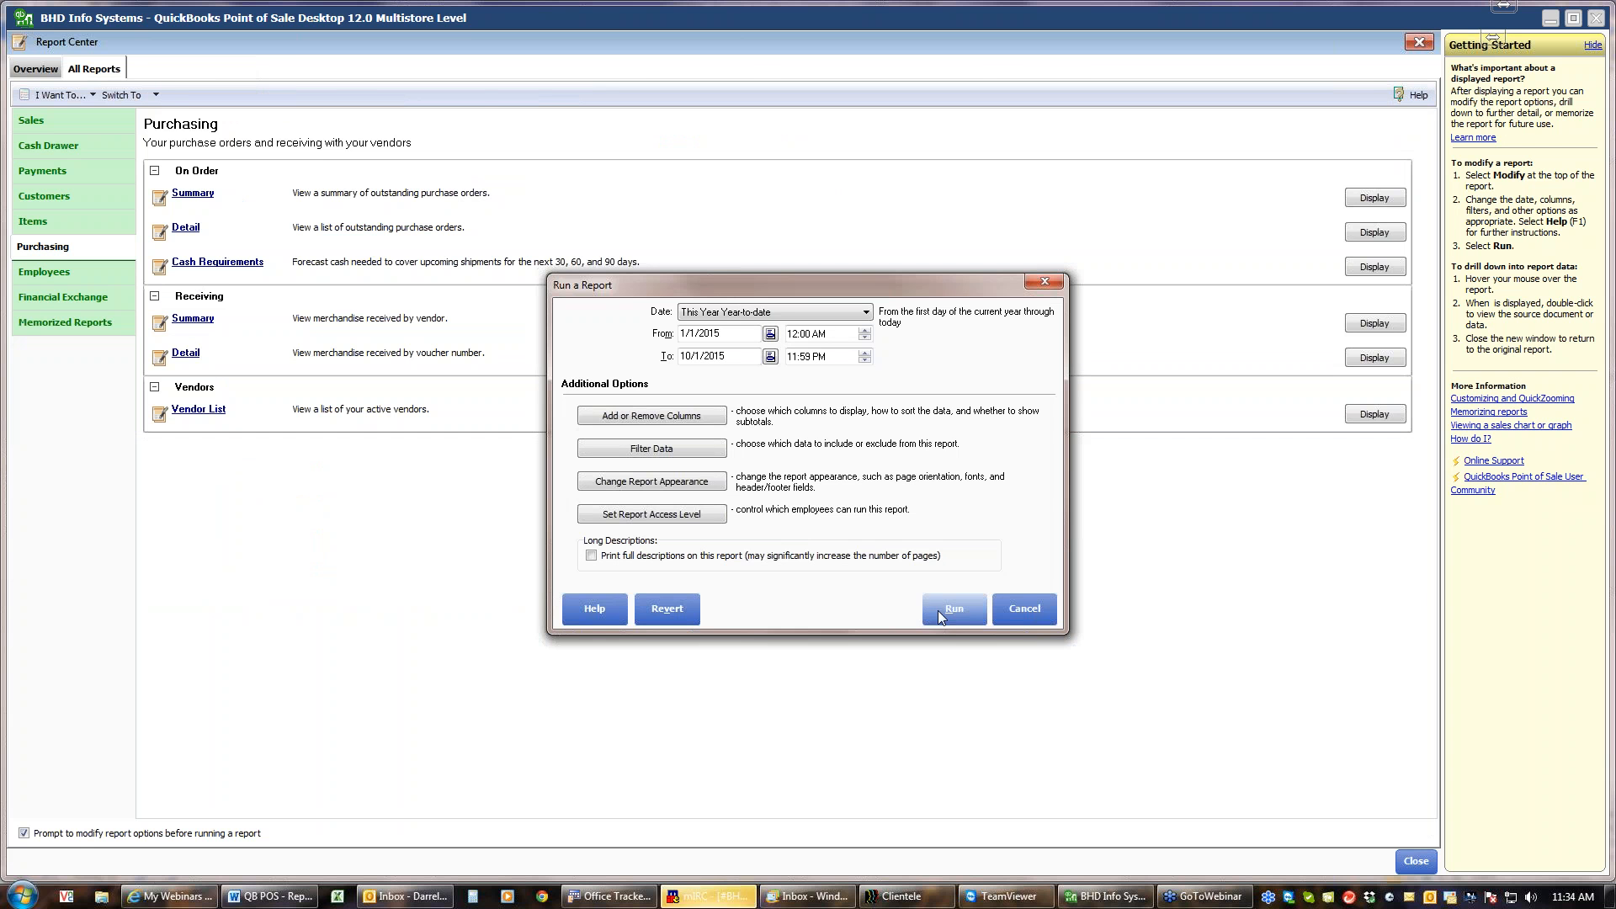
left_click(940, 611)
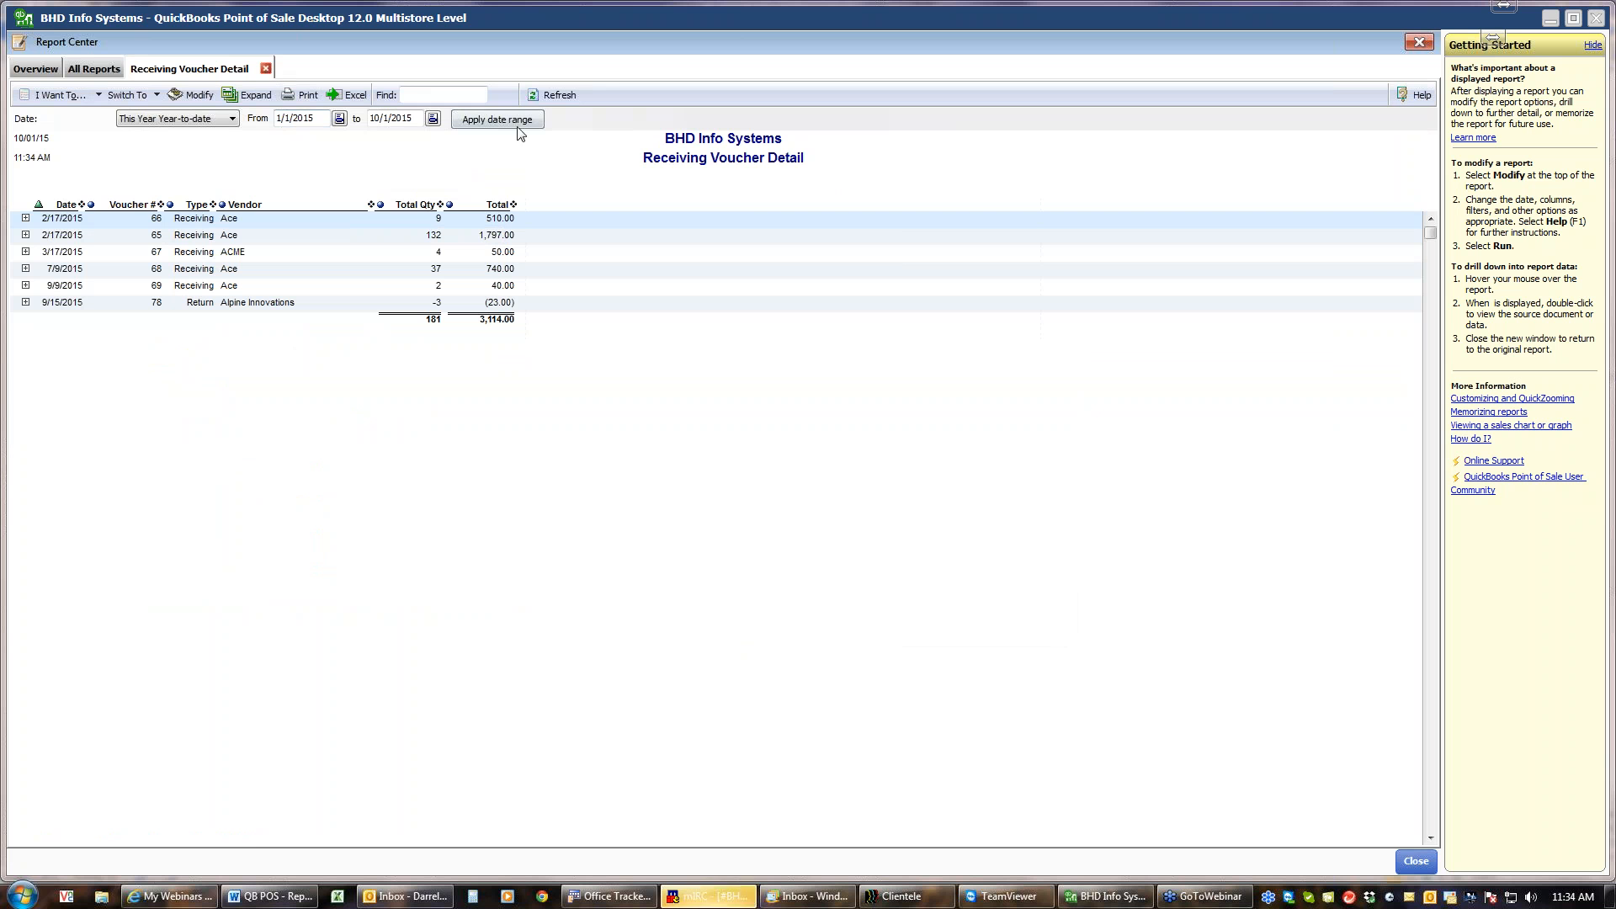
left_click(263, 69)
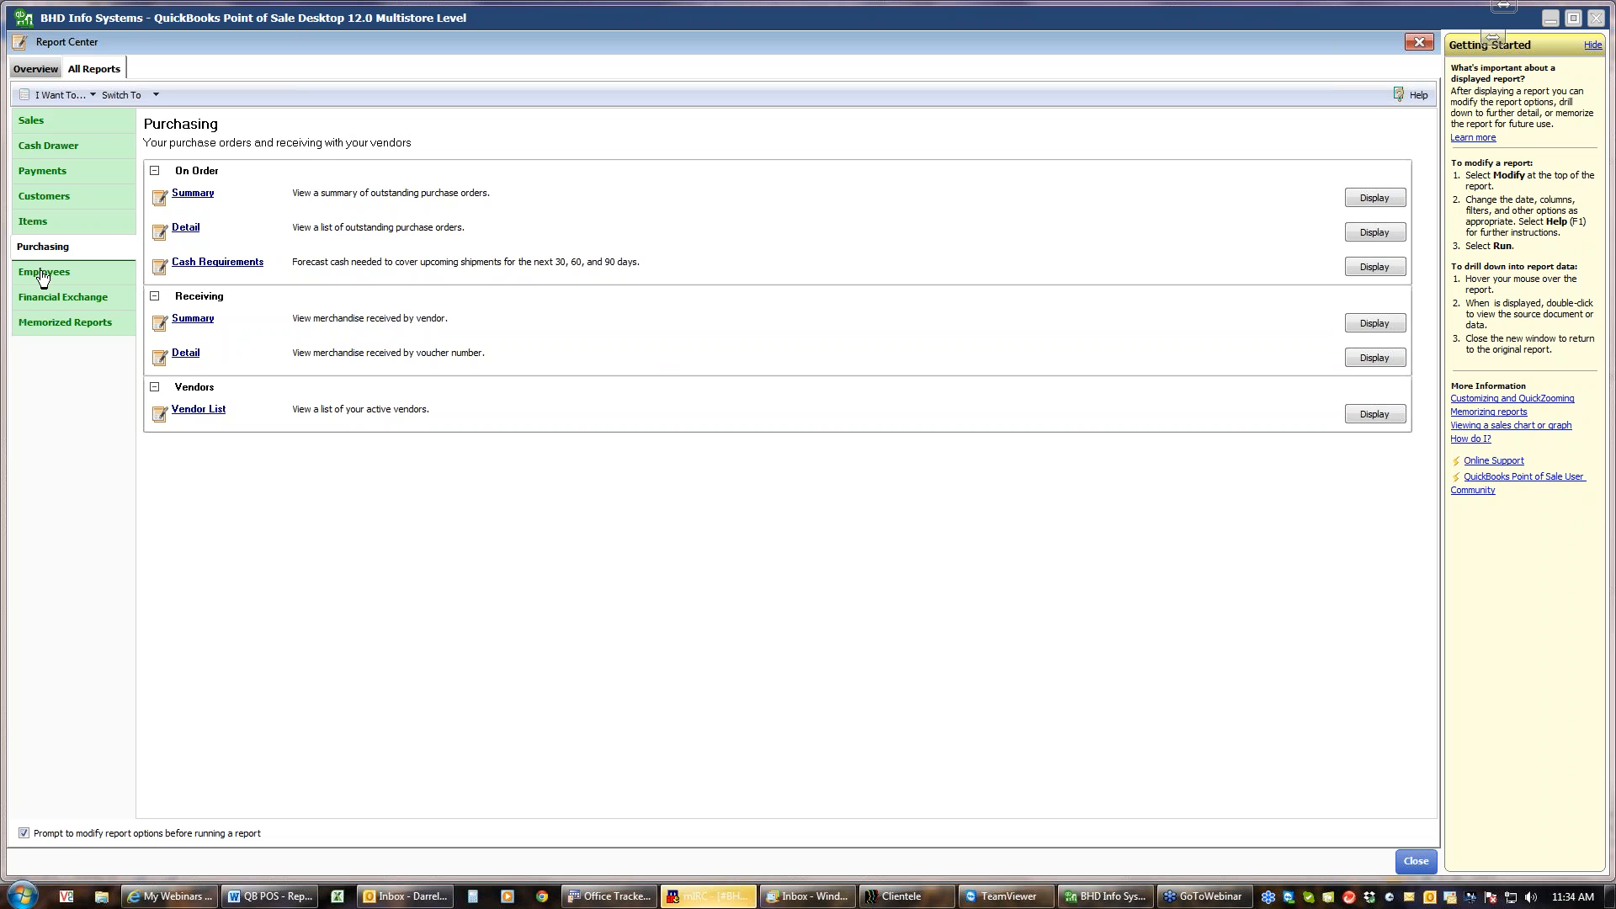
Run the Commissions report from the Employees category for This Year Year-to-date, and close it after viewing
left_click(43, 274)
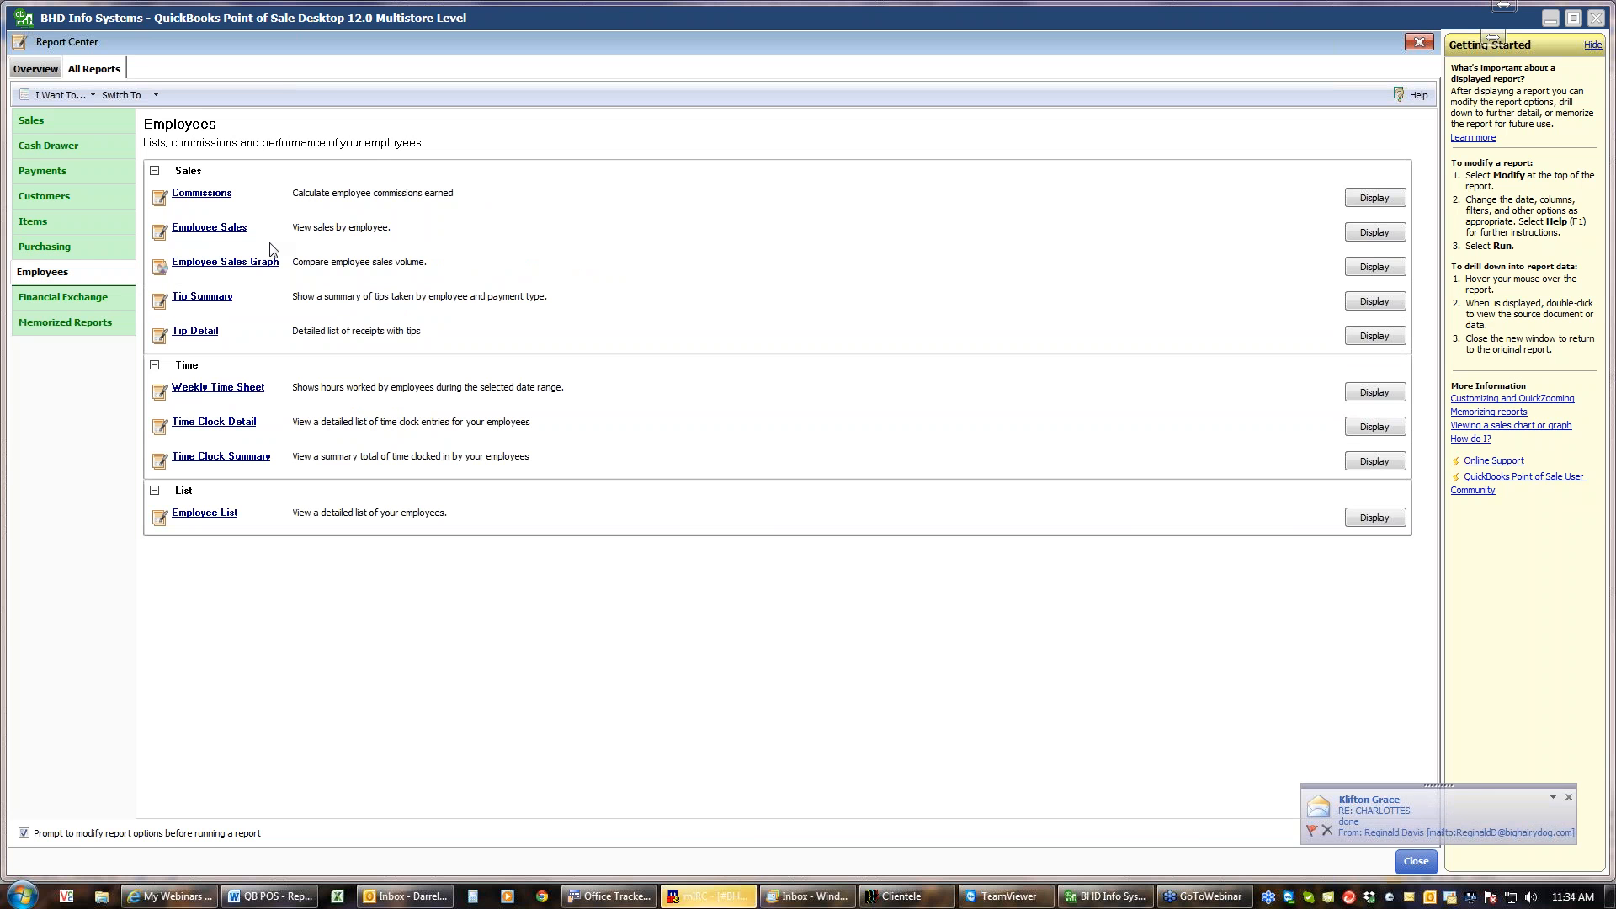
left_click(202, 194)
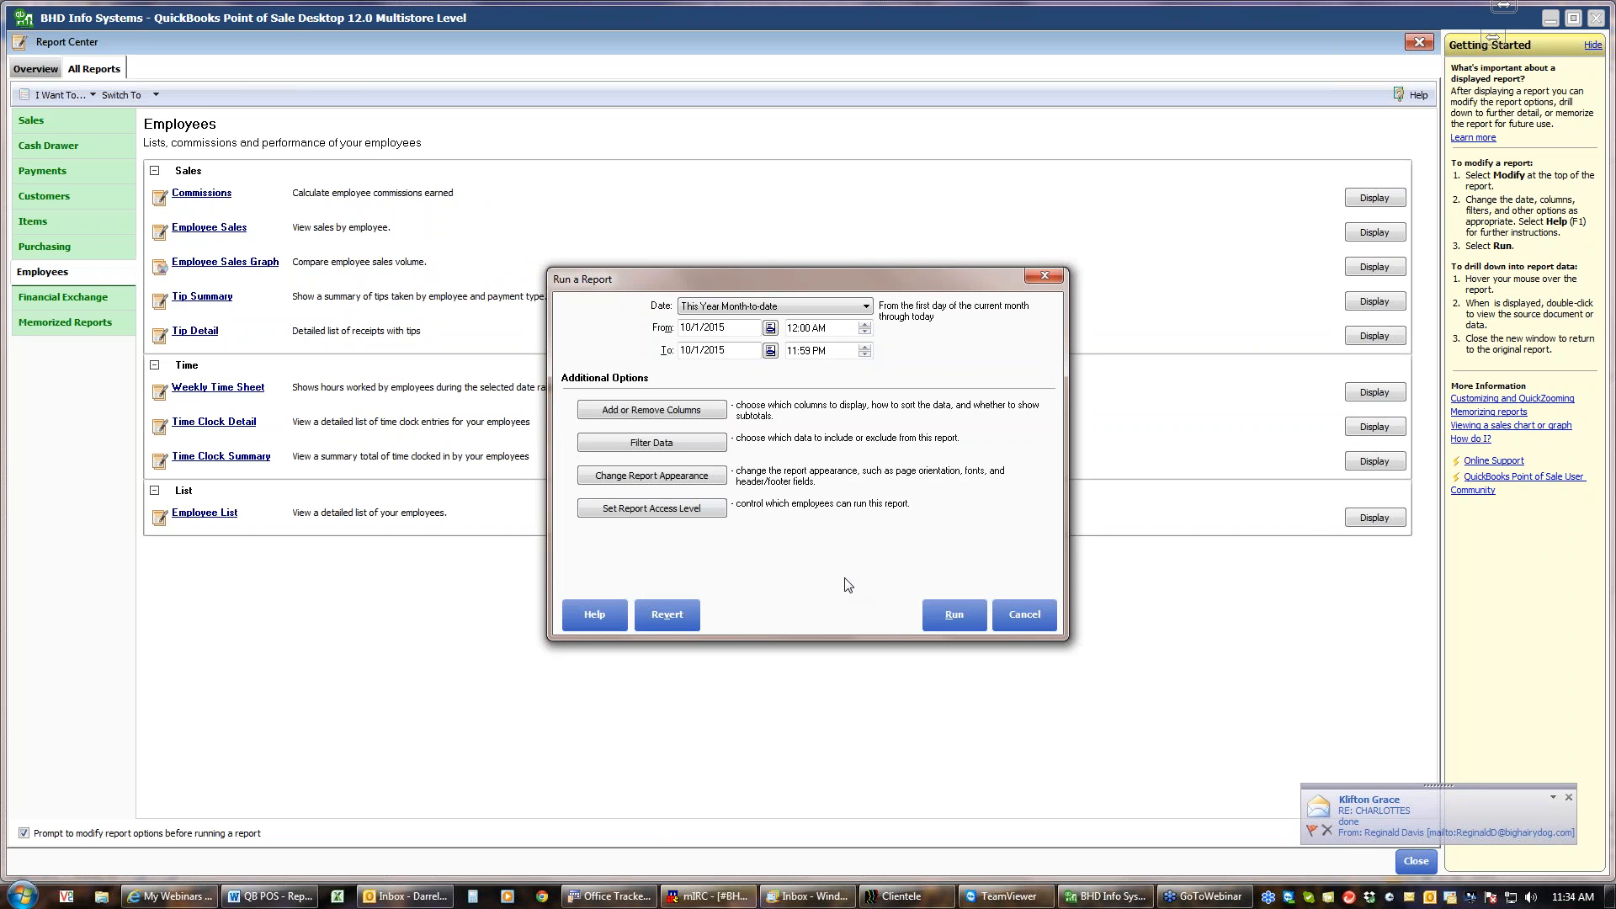
left_click(866, 307)
left_click(741, 442)
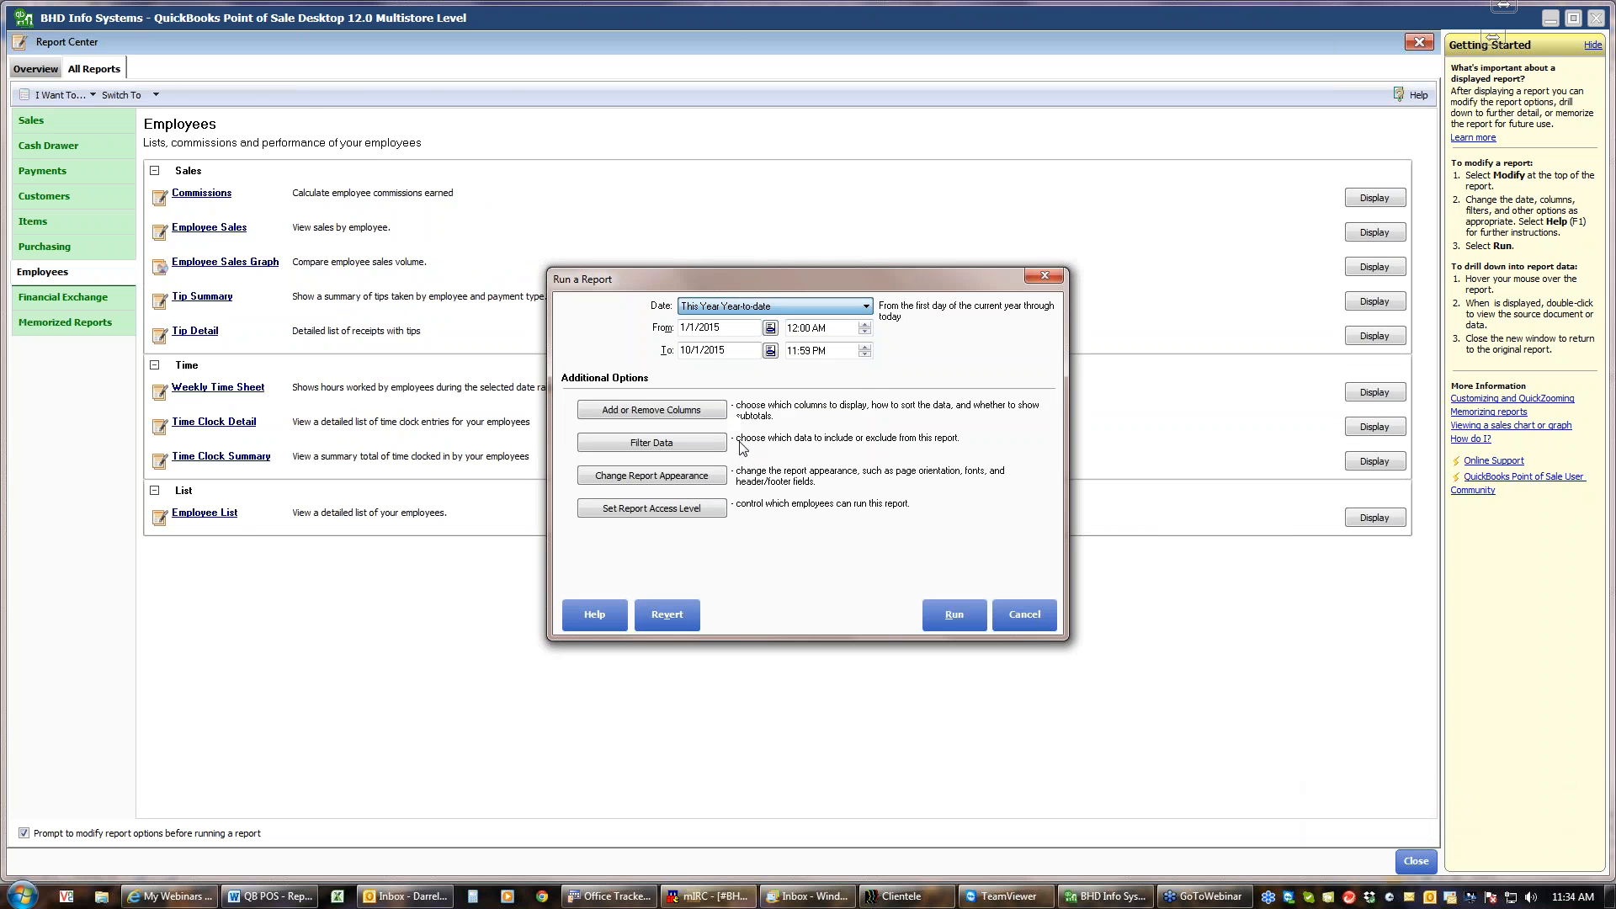
left_click(937, 619)
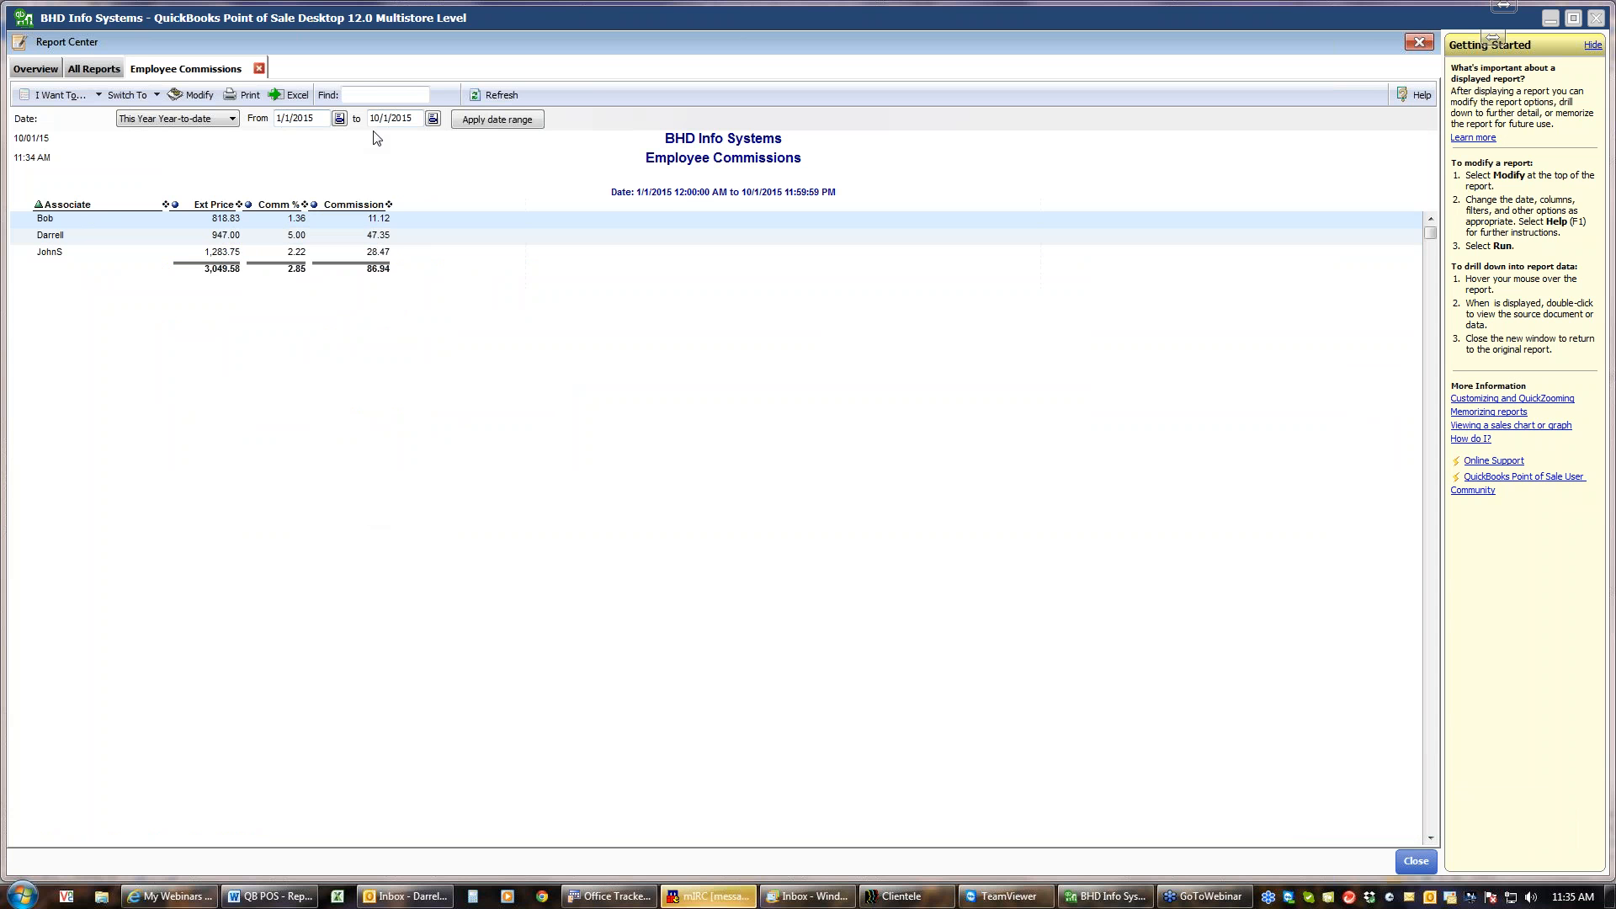
left_click(259, 69)
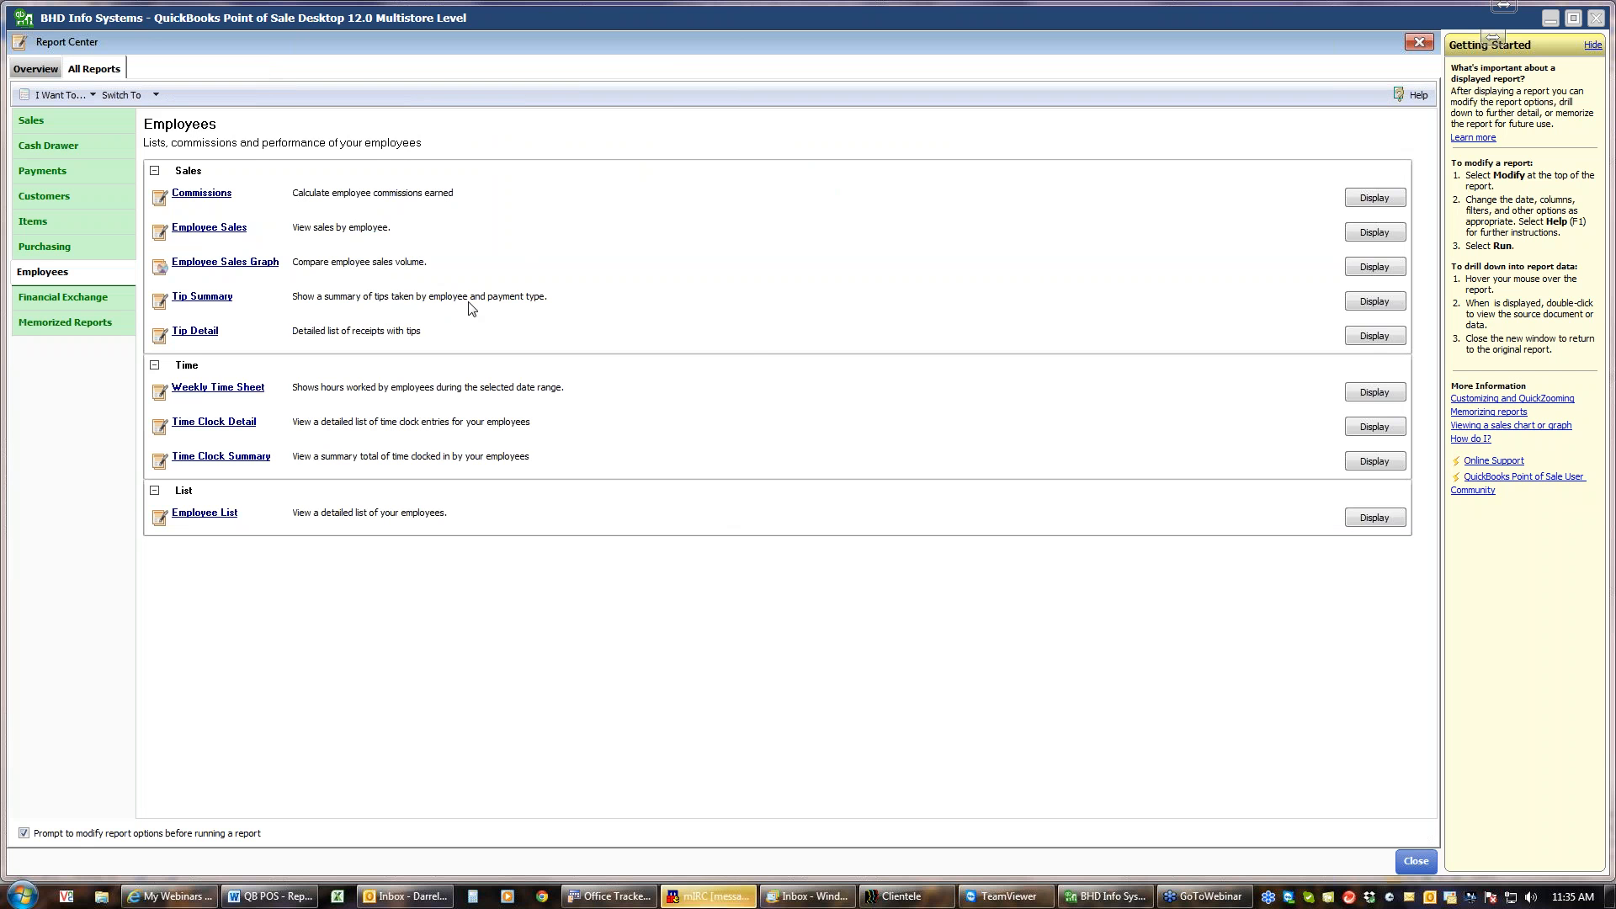
Run the Employee Sales report, apply the This Year Year-to-date range to it, and close it after viewing
left_click(233, 229)
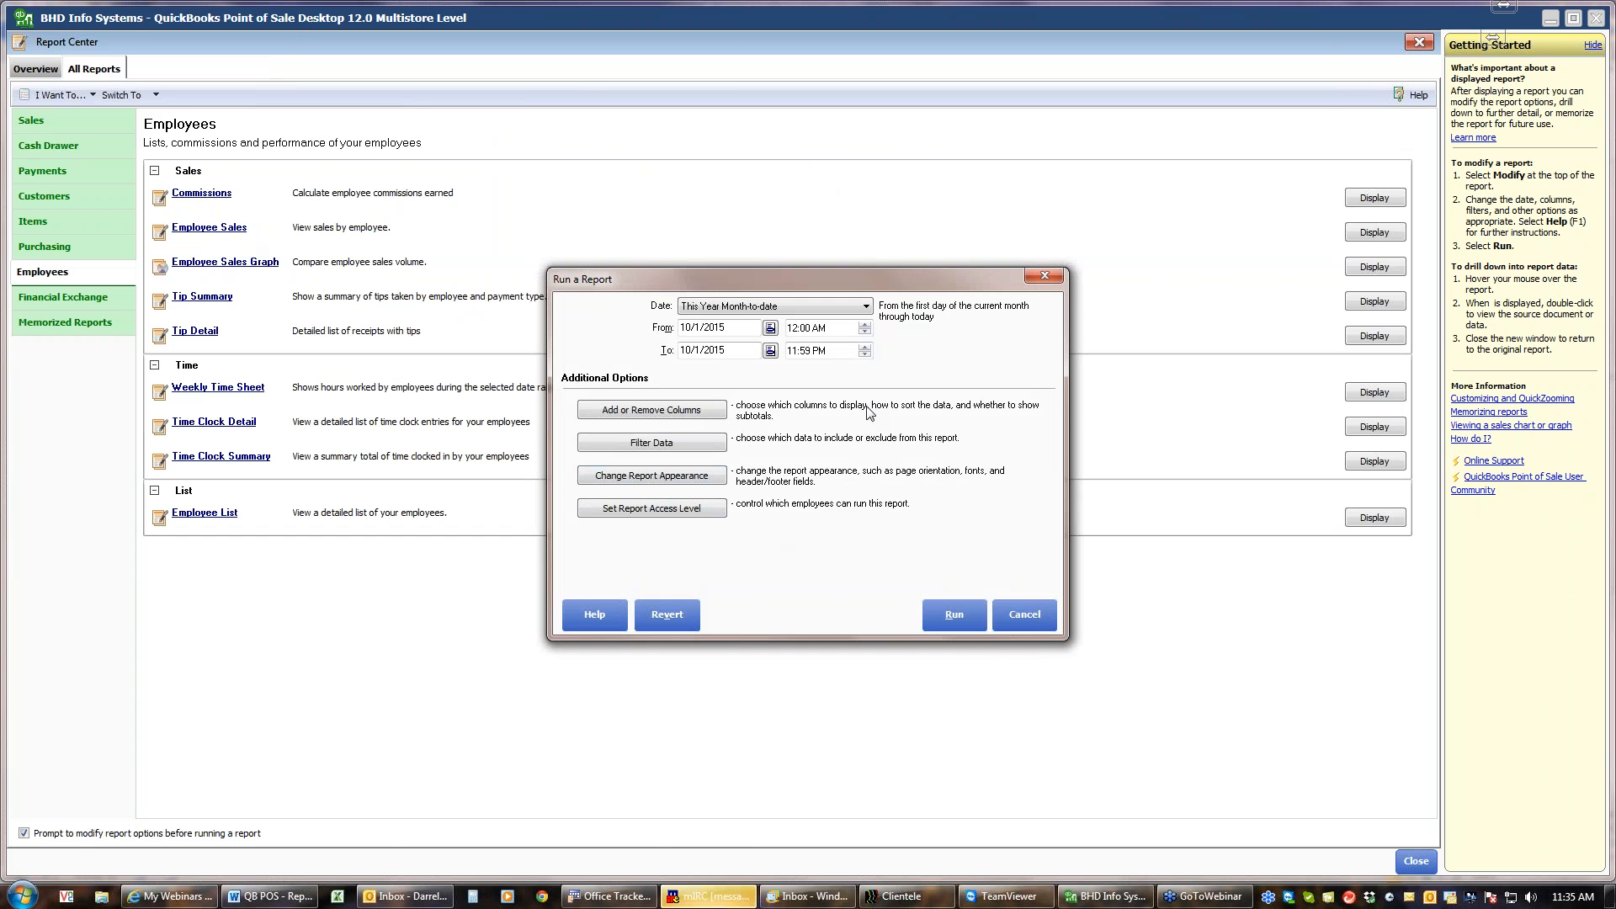
left_click(968, 623)
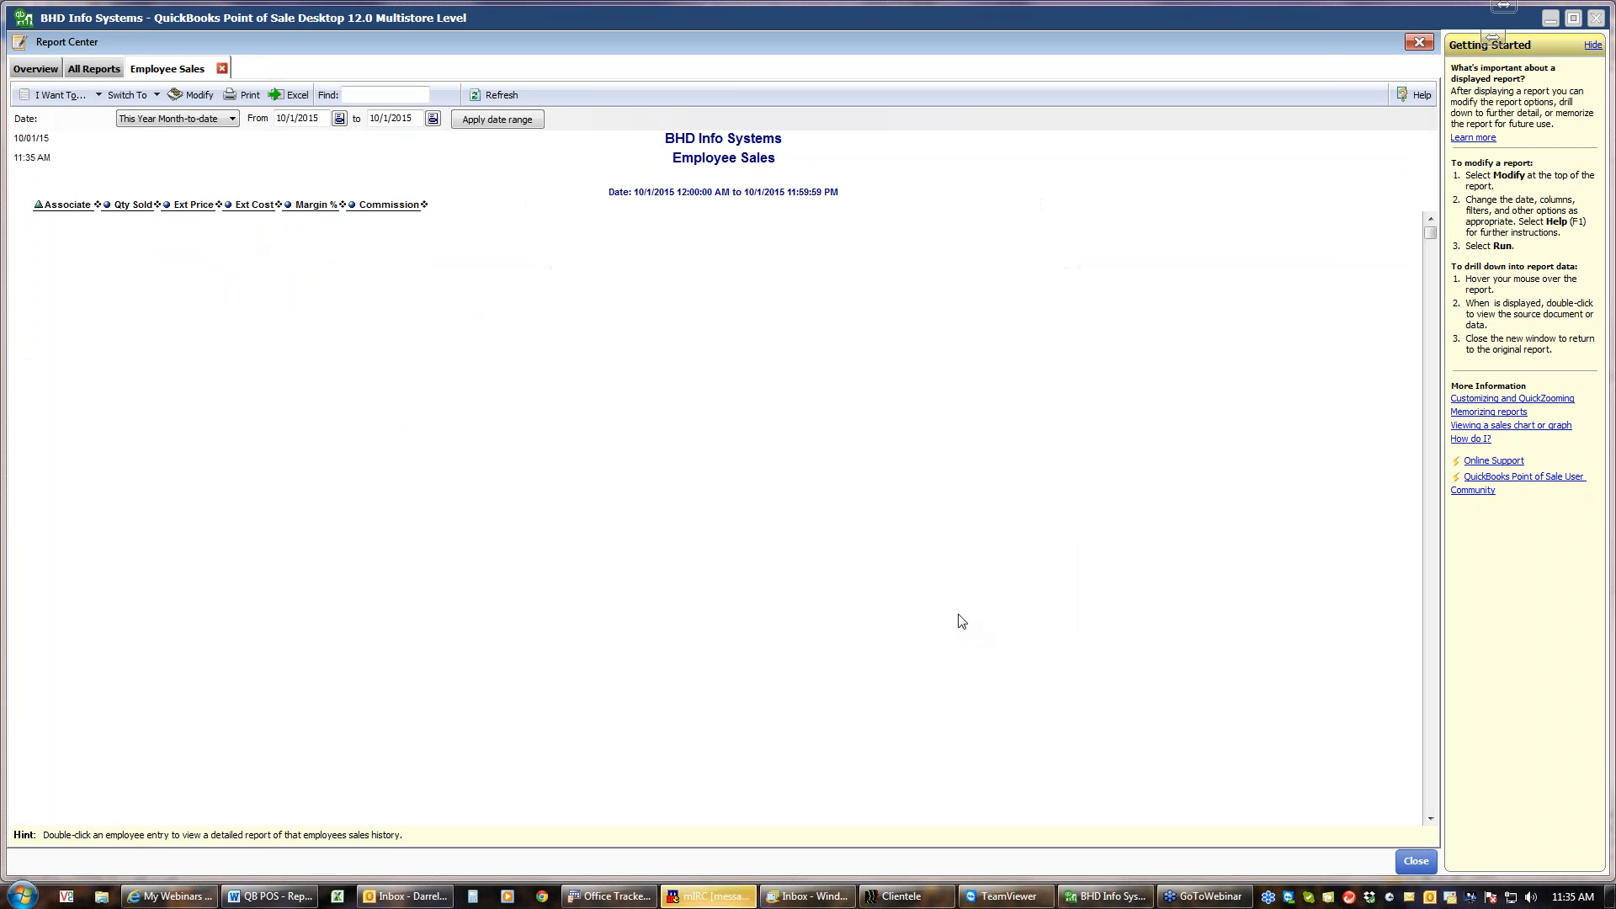
left_click(232, 119)
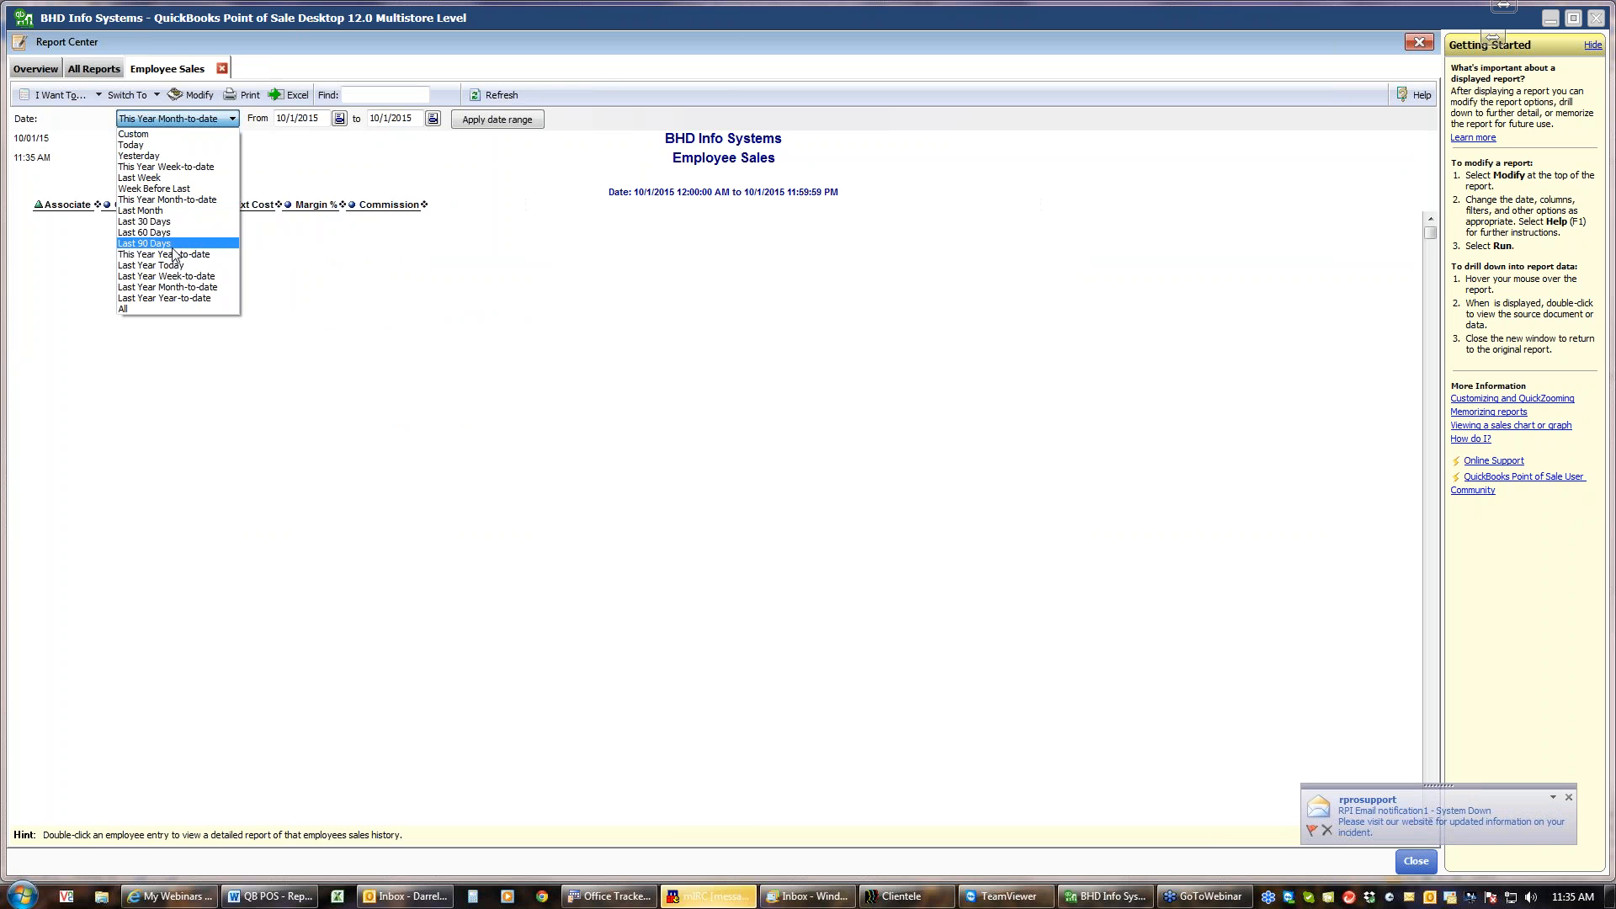
left_click(202, 255)
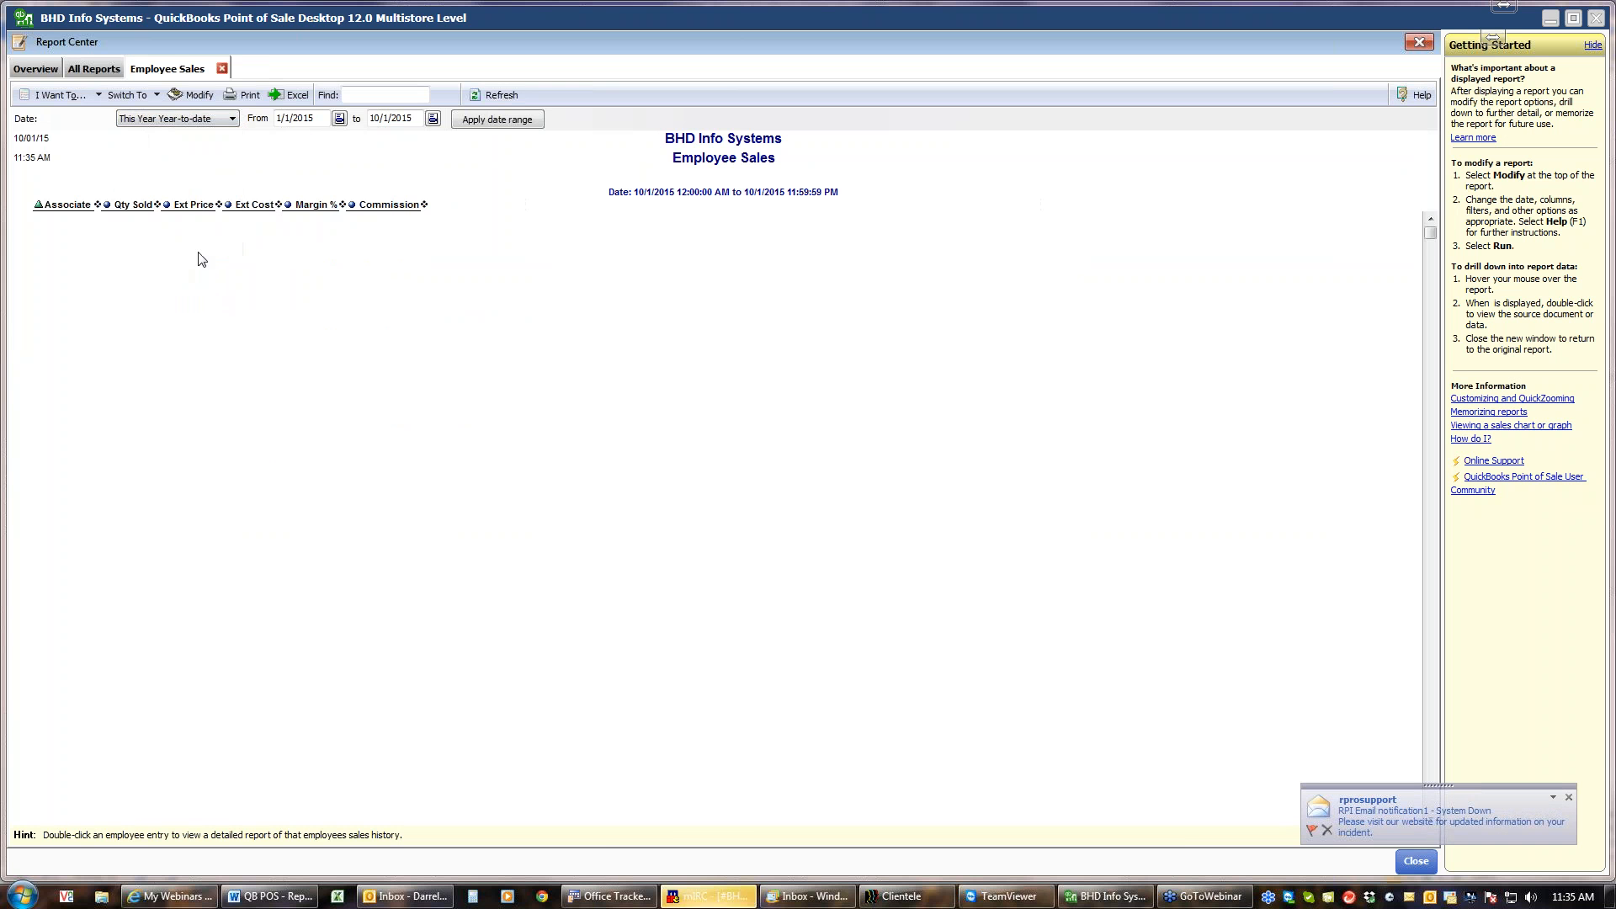
left_click(477, 122)
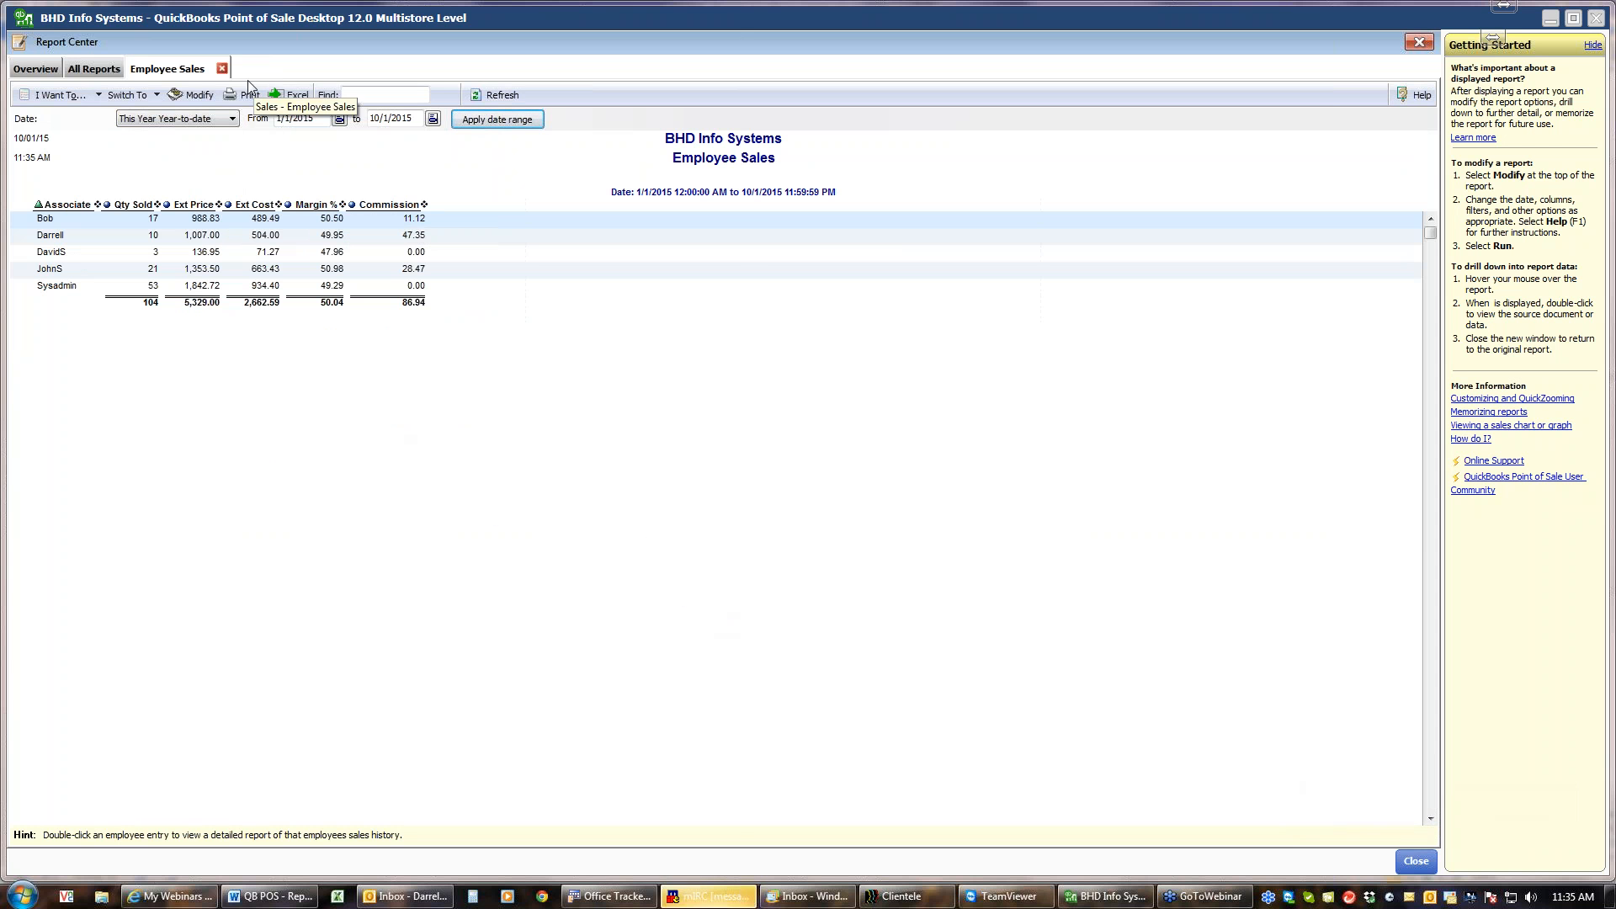
left_click(222, 69)
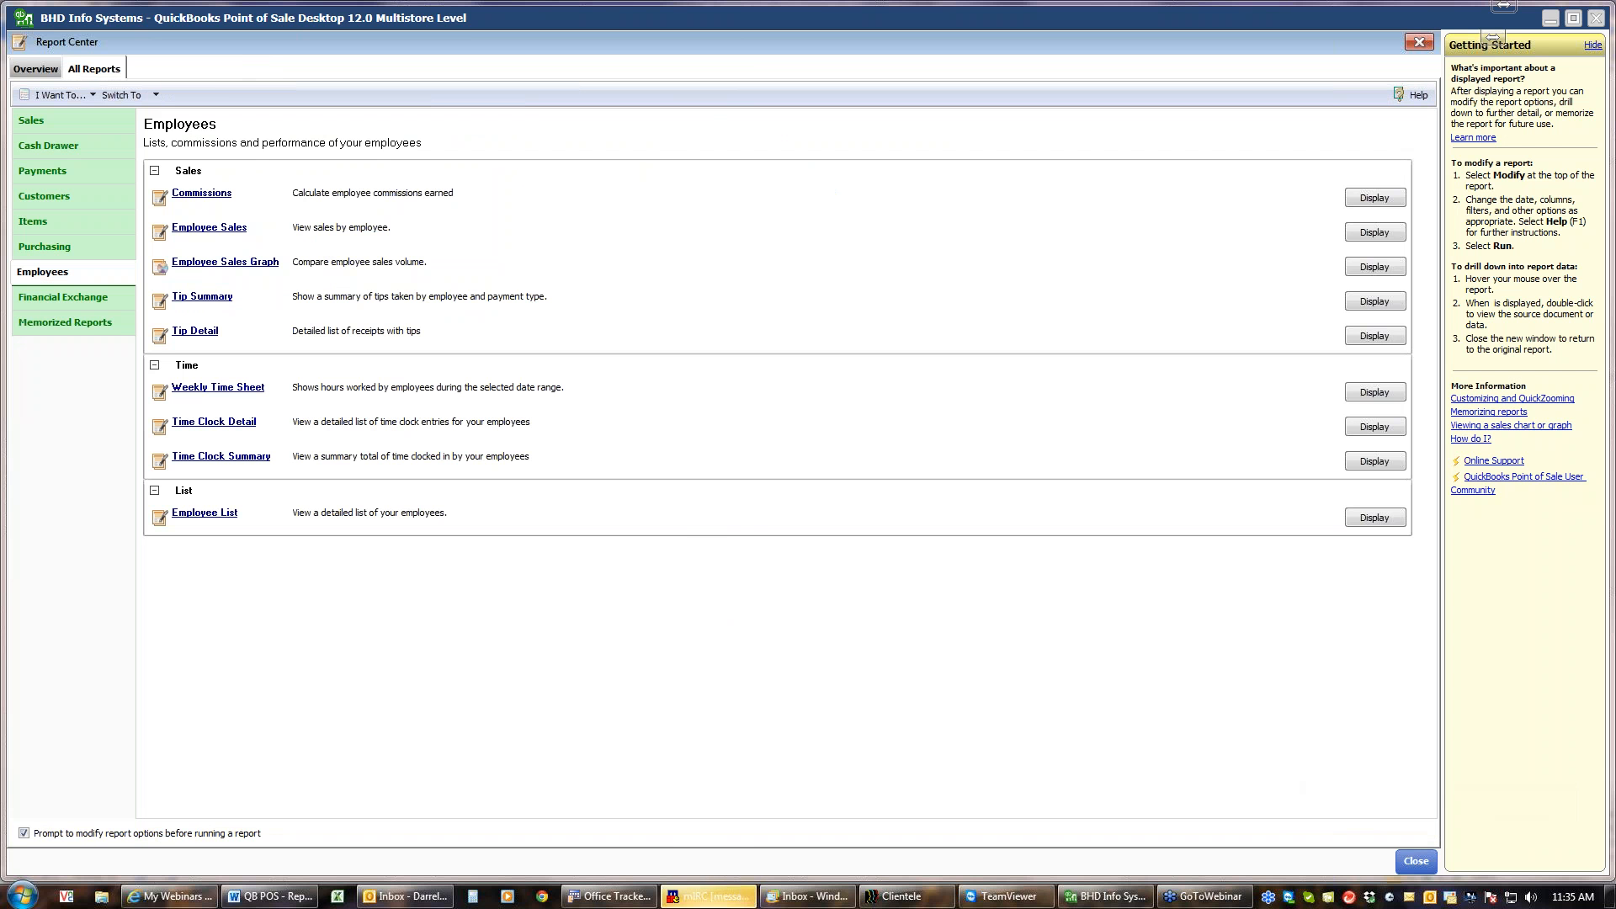
Display the Employee Sales Graph and apply the This Year Year-to-date range to it
left_click(193, 266)
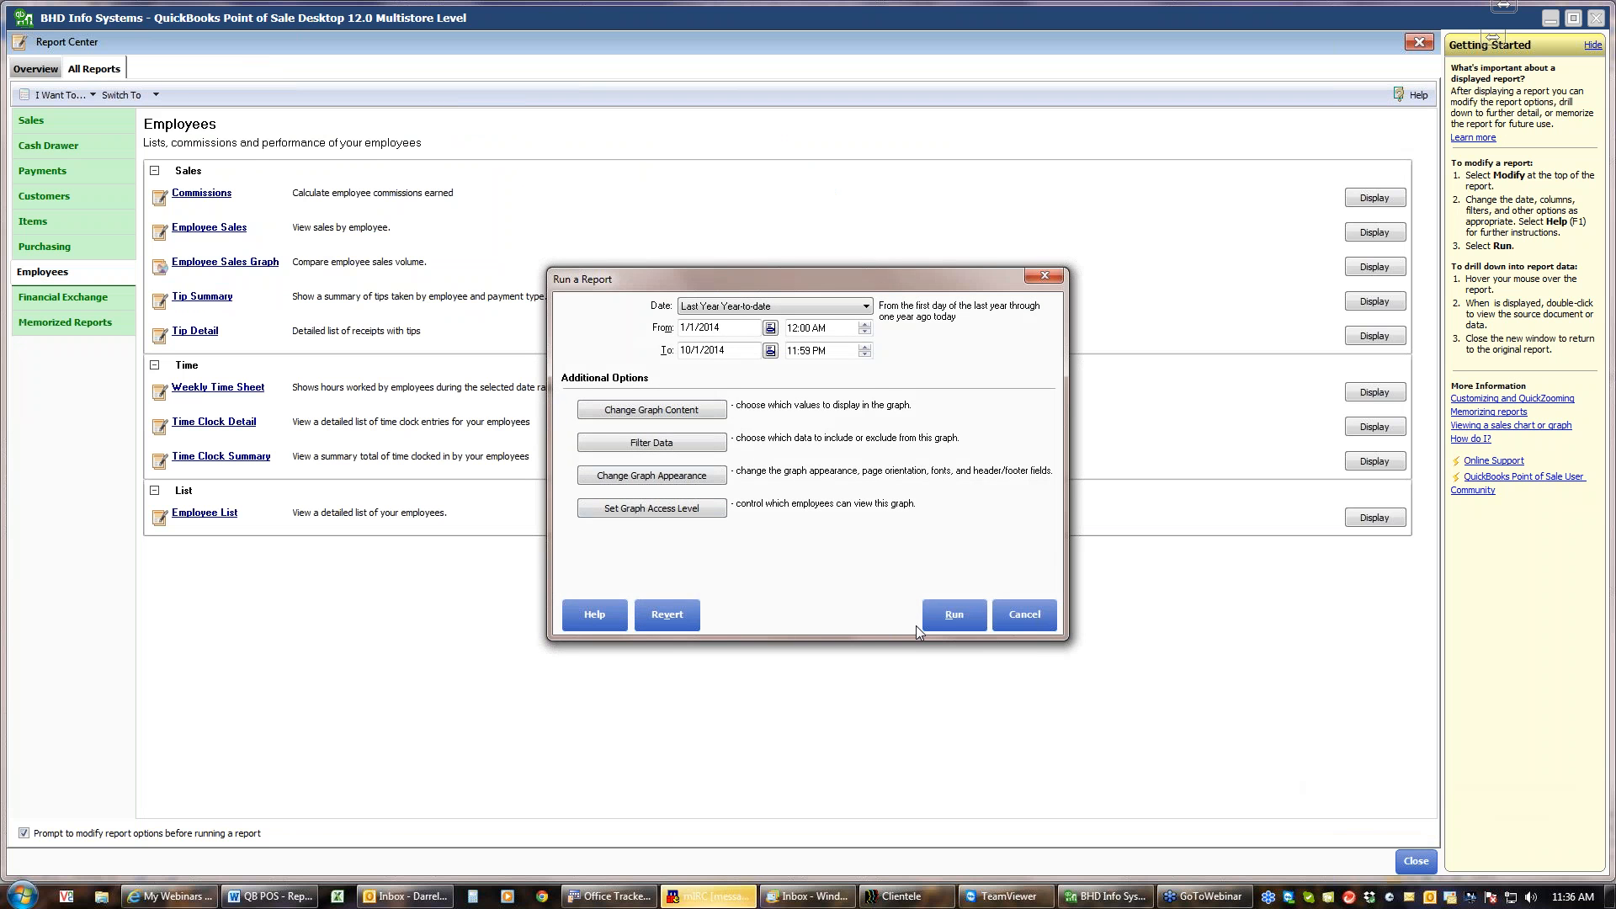
left_click(952, 611)
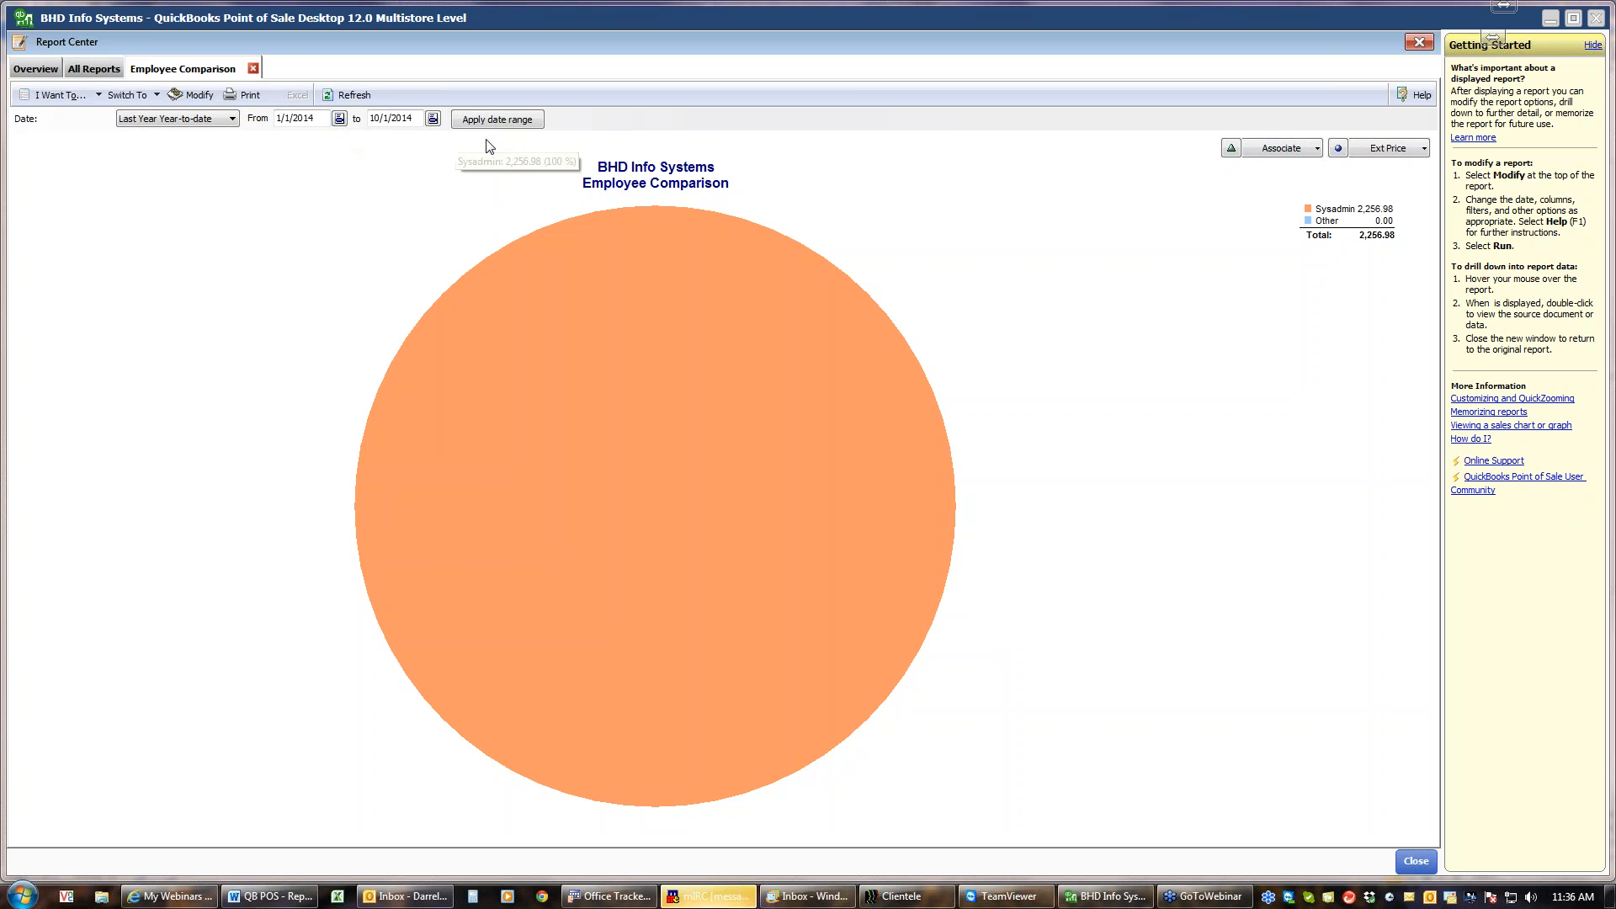
left_click(213, 122)
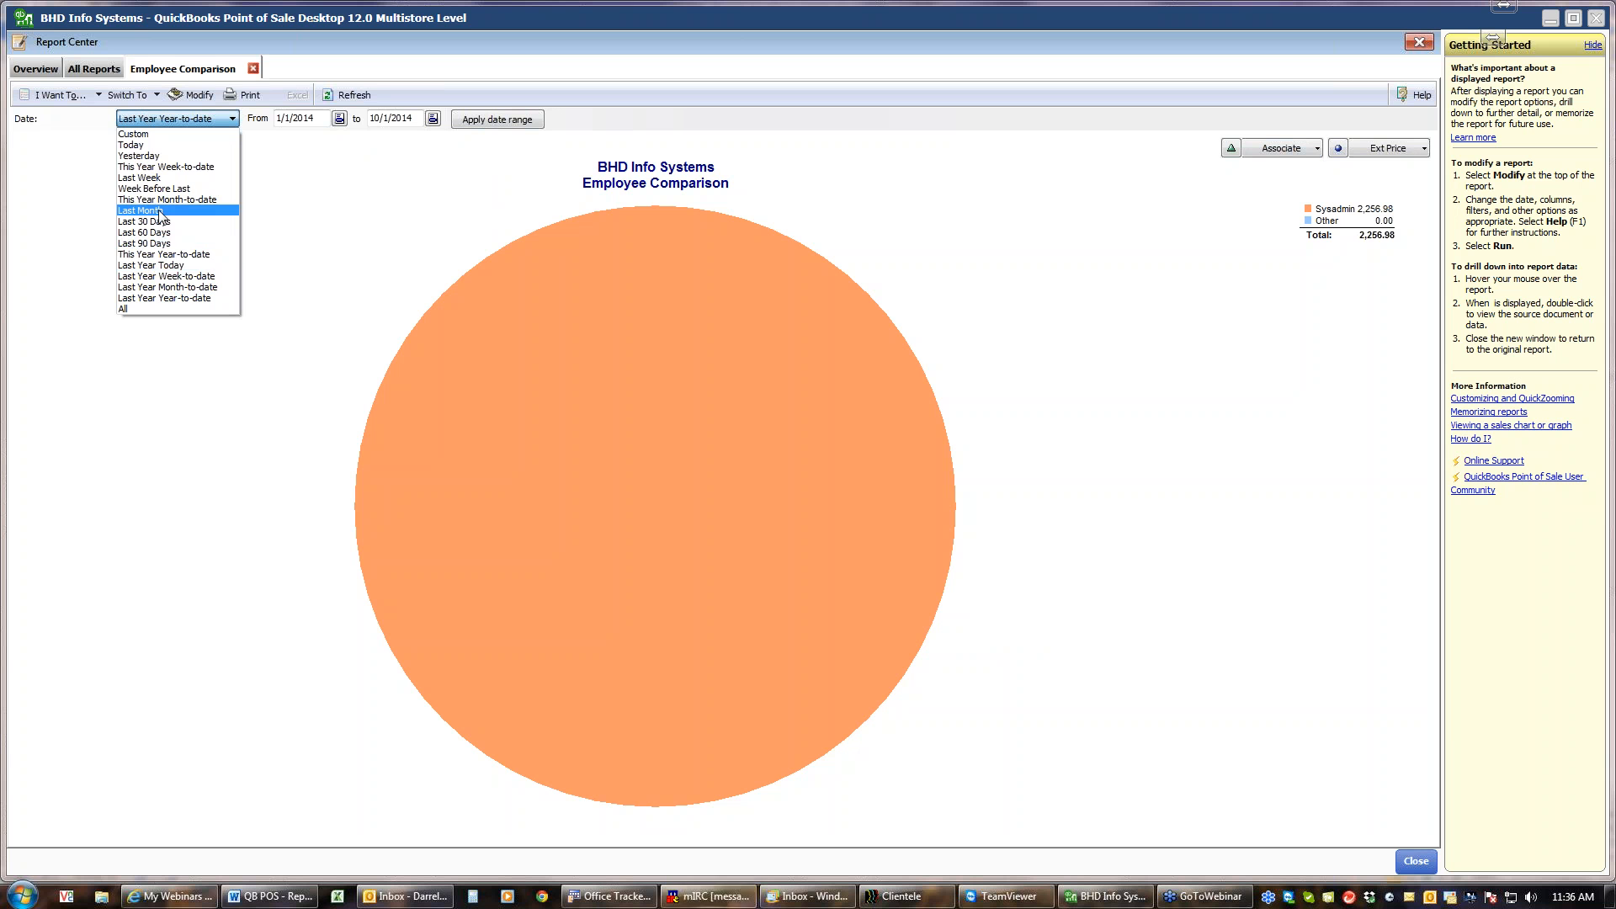
left_click(165, 254)
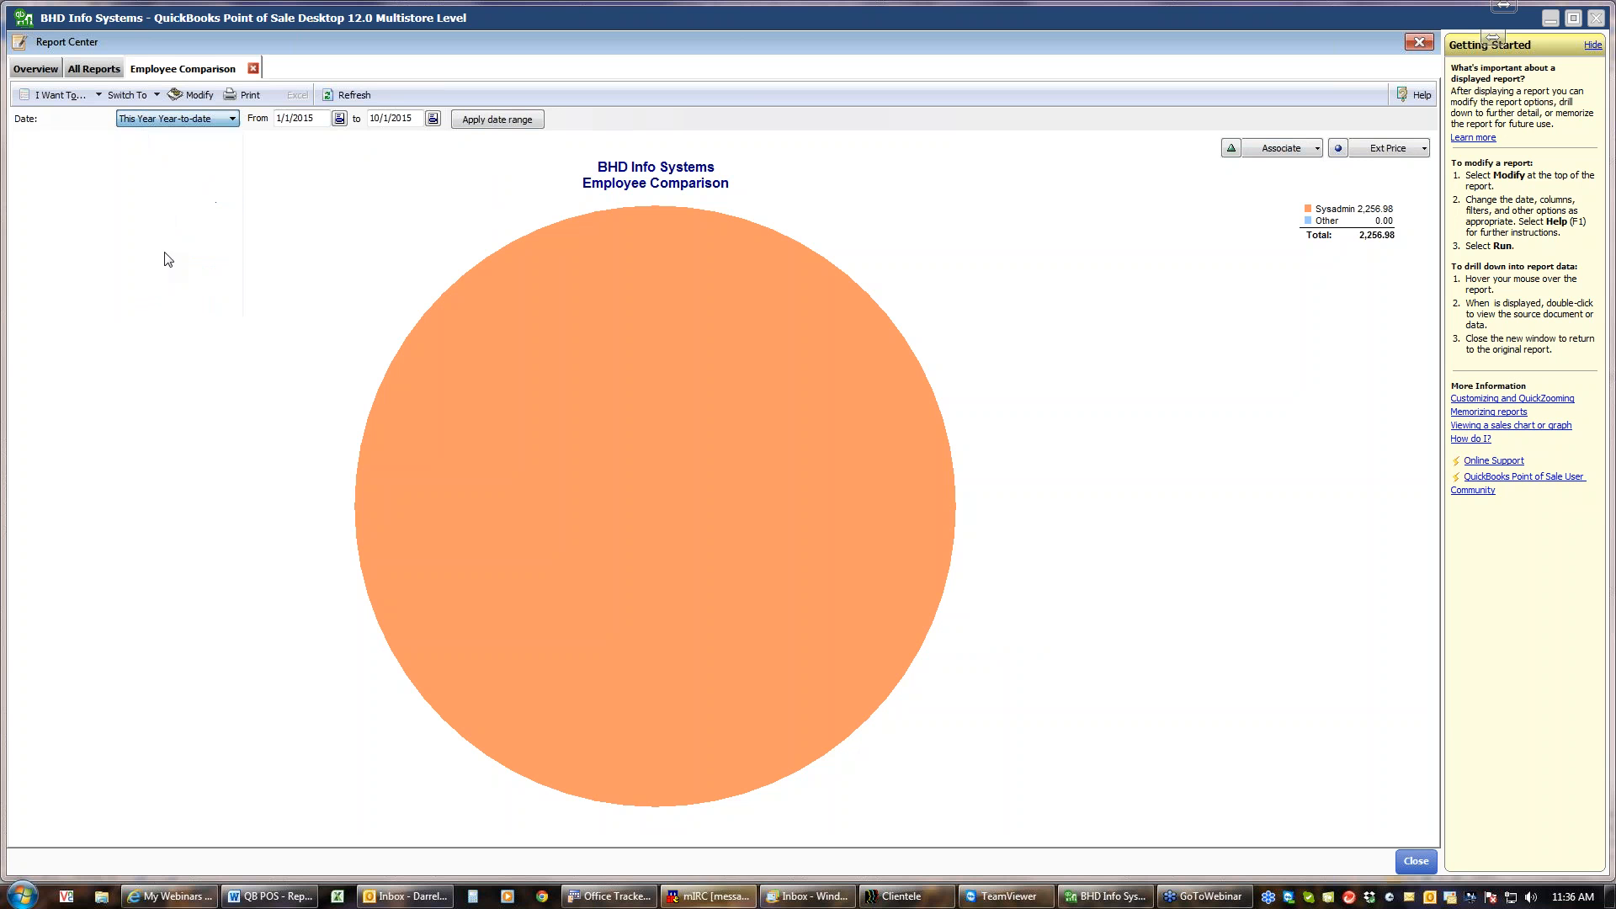
left_click(497, 119)
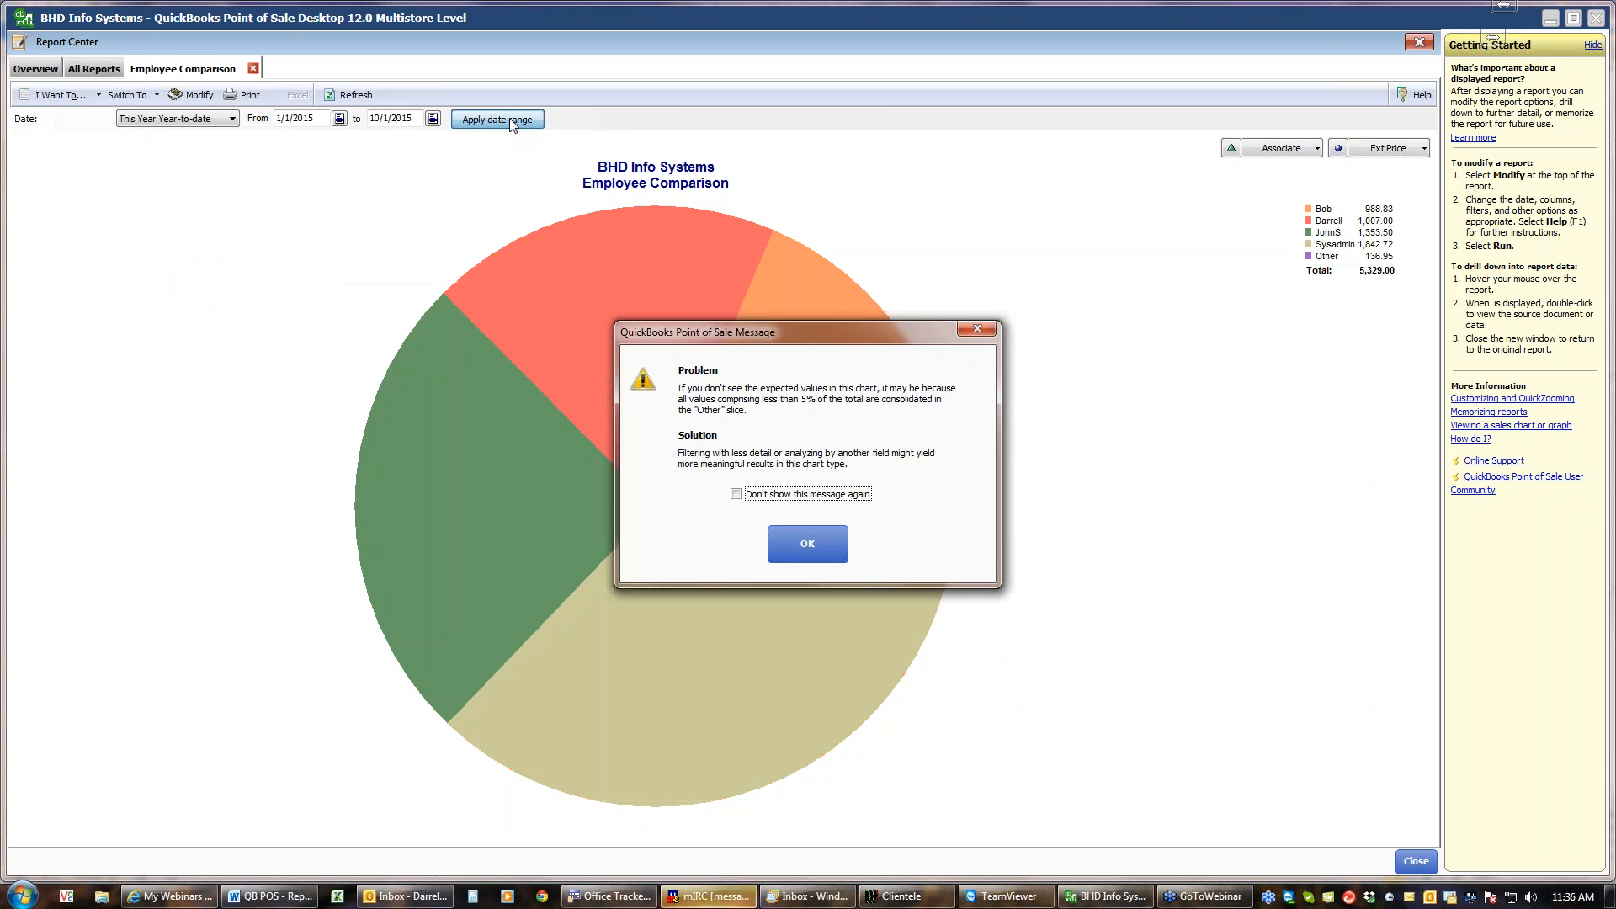
left_click(805, 544)
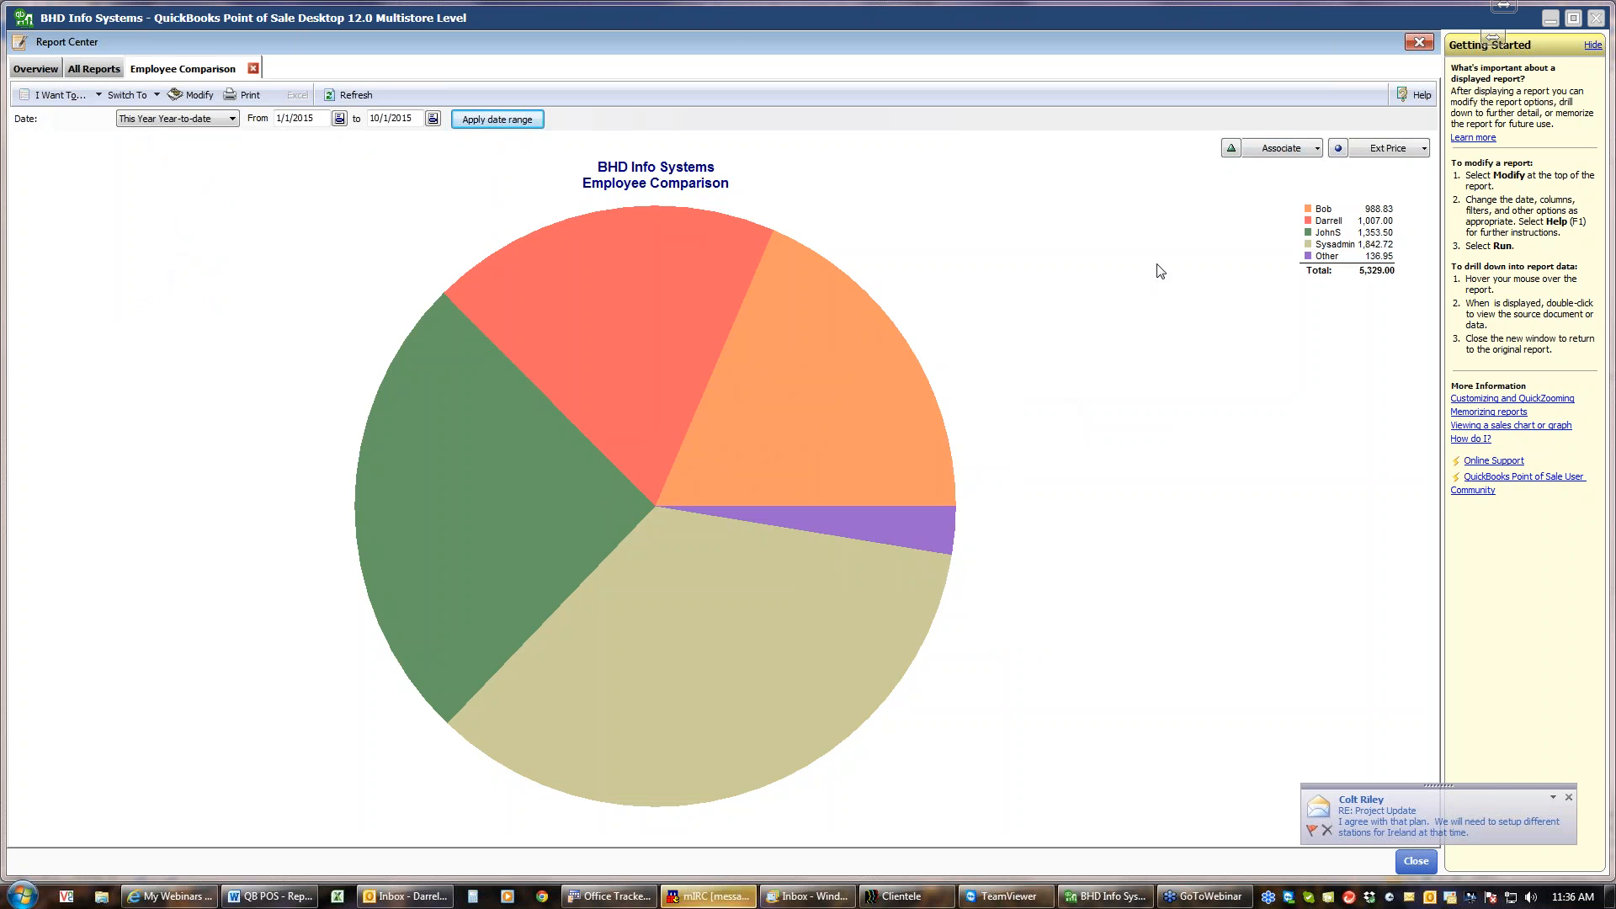
Examine which employee roles and sales values the comparison graph can be based on, keep the current choices, and close the graph
left_click(1318, 150)
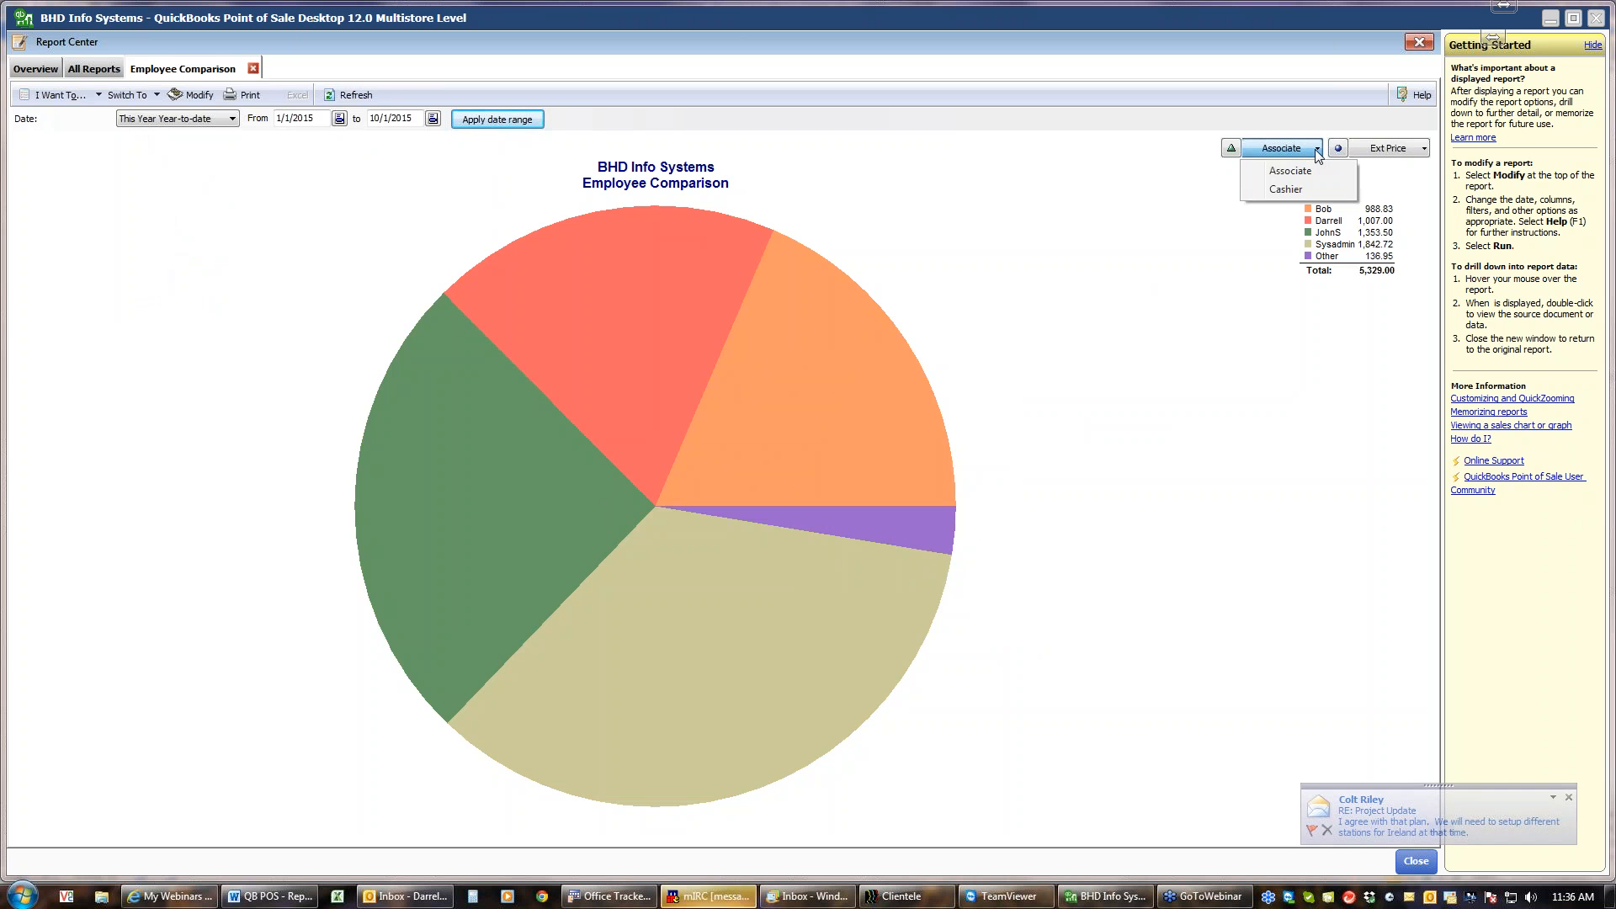
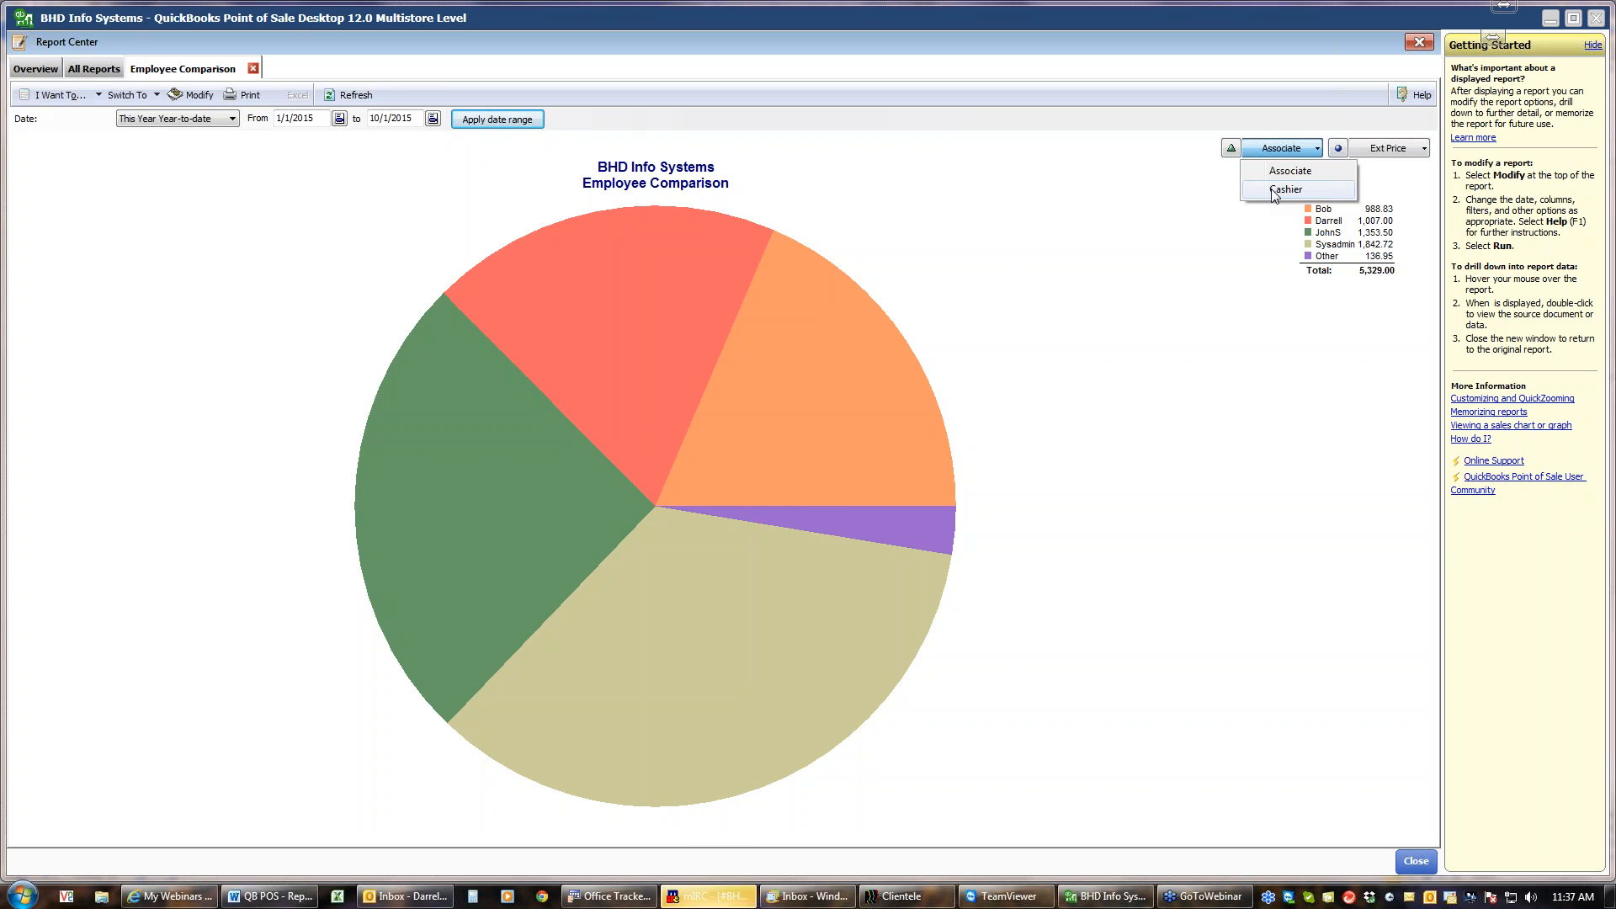
left_click(1162, 207)
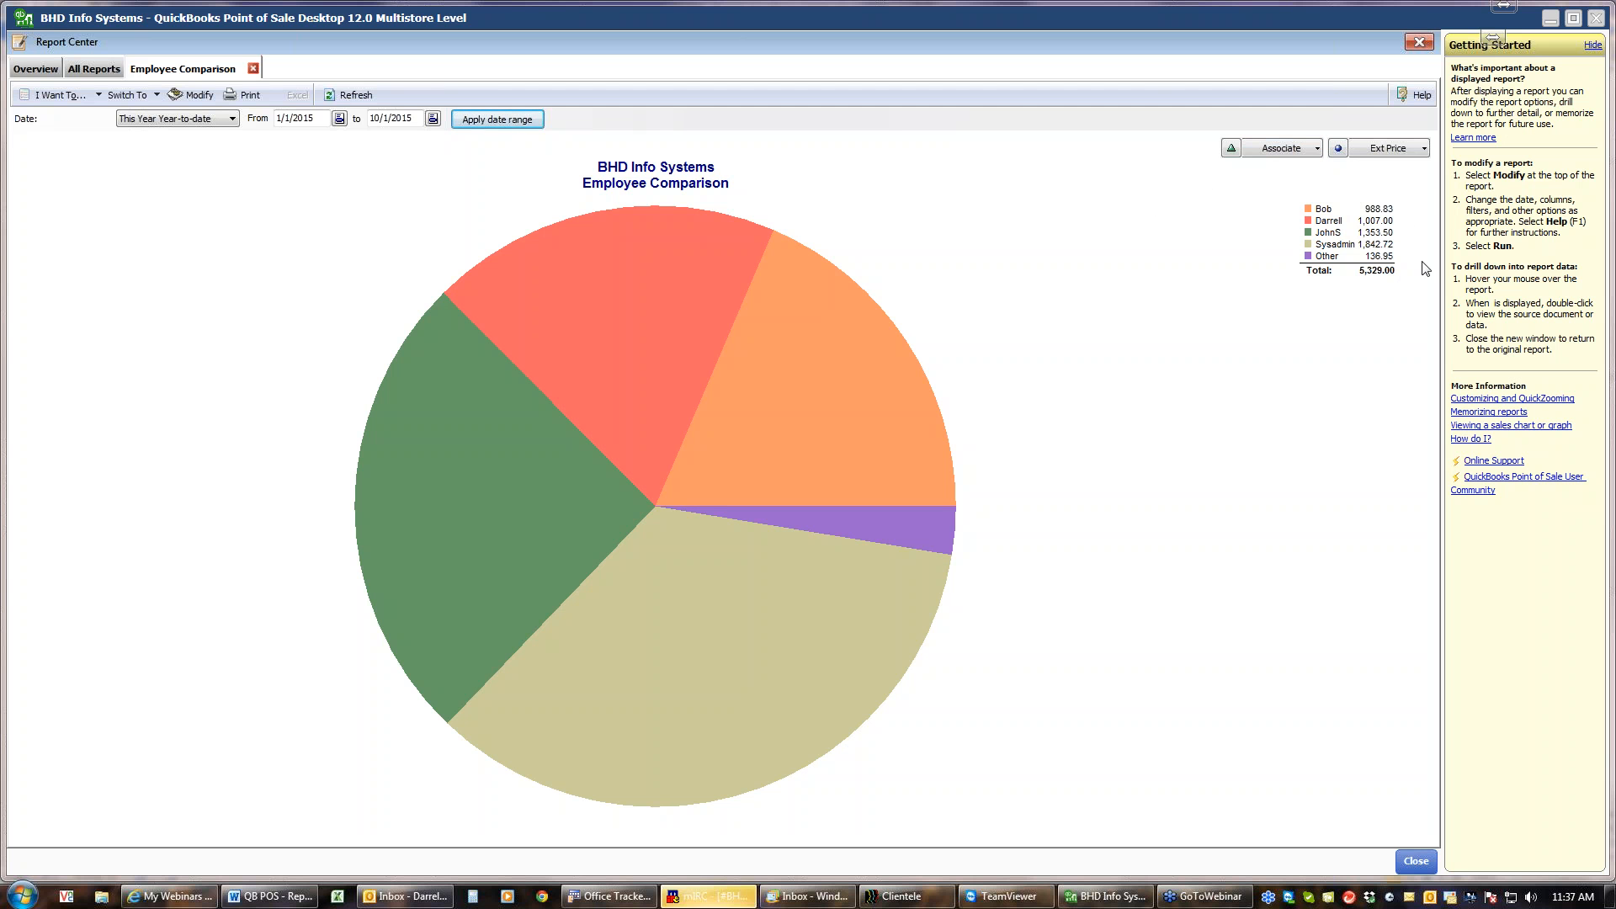
left_click(1425, 152)
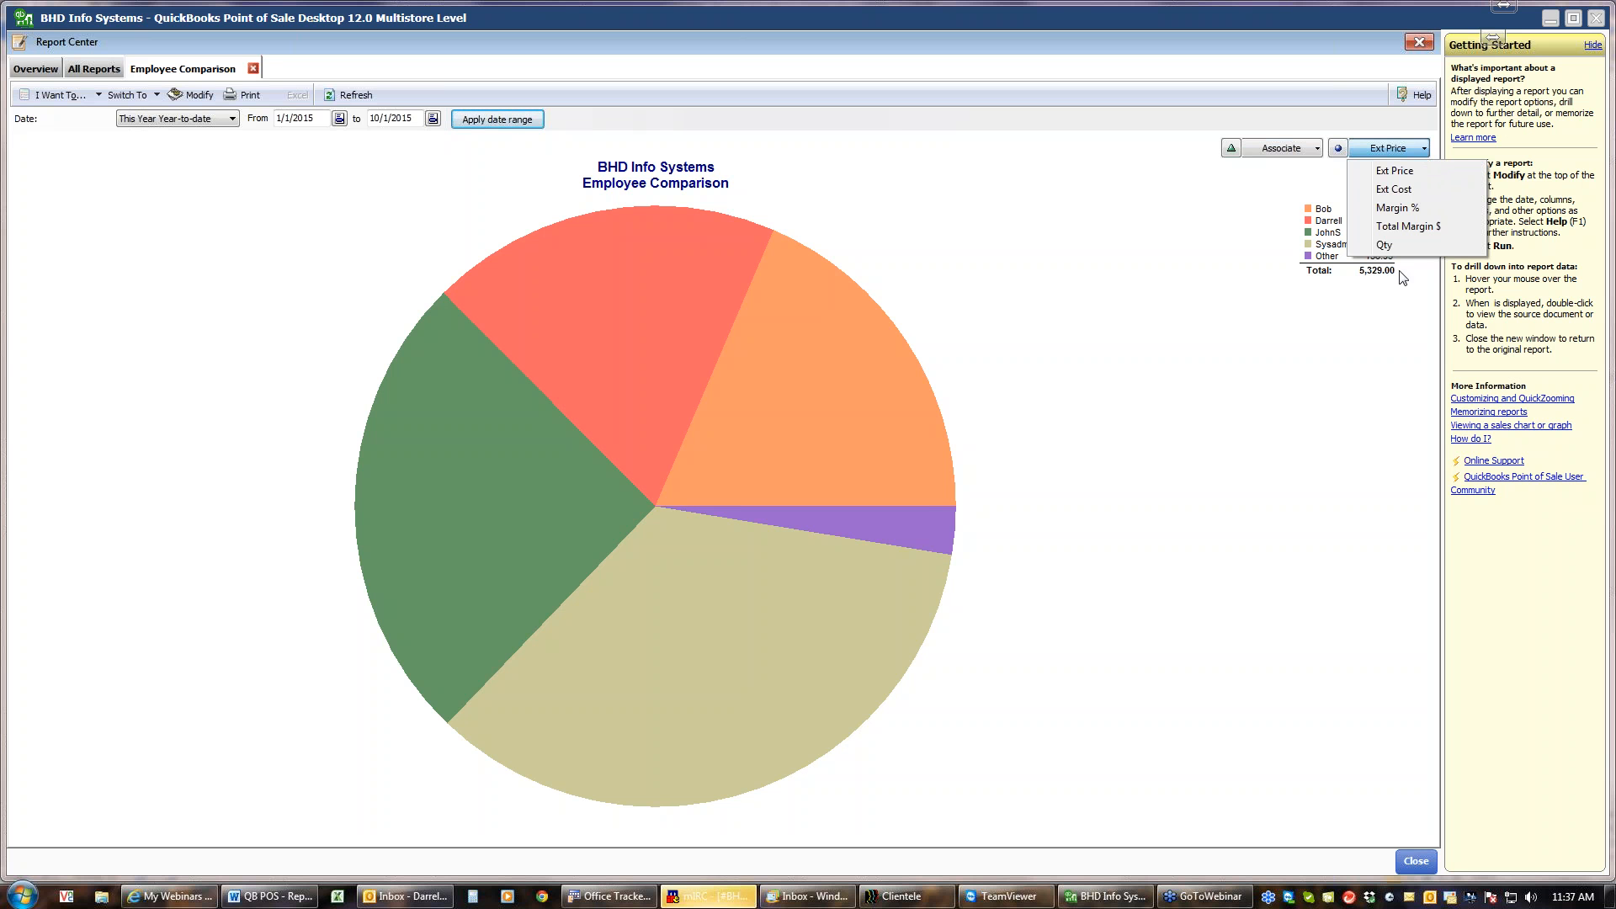
left_click(1257, 289)
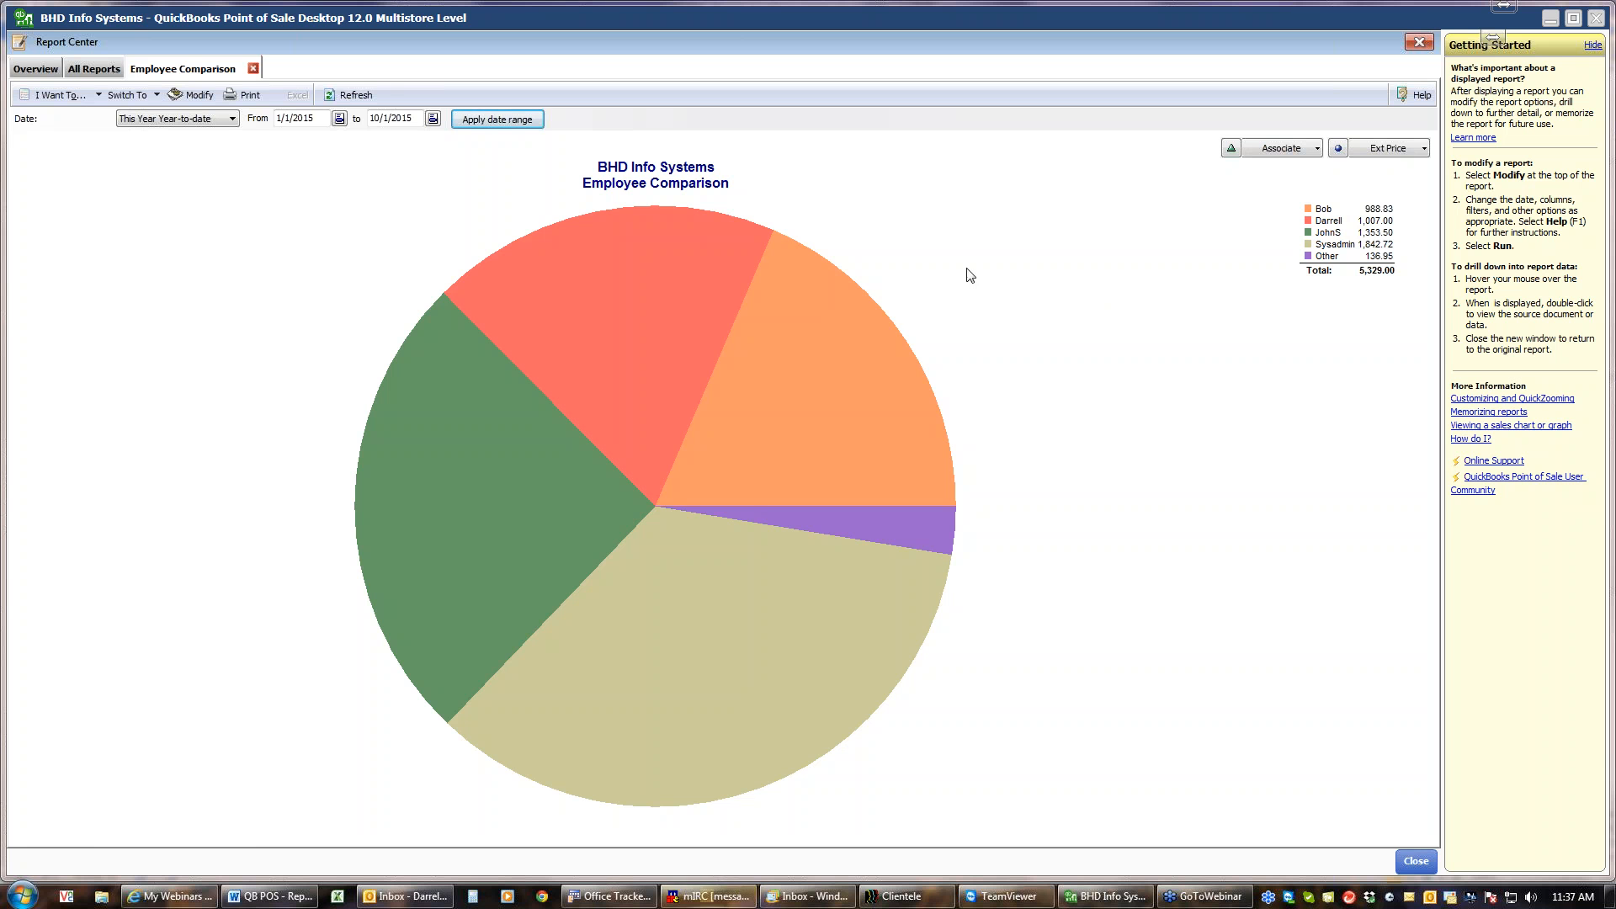
left_click(253, 69)
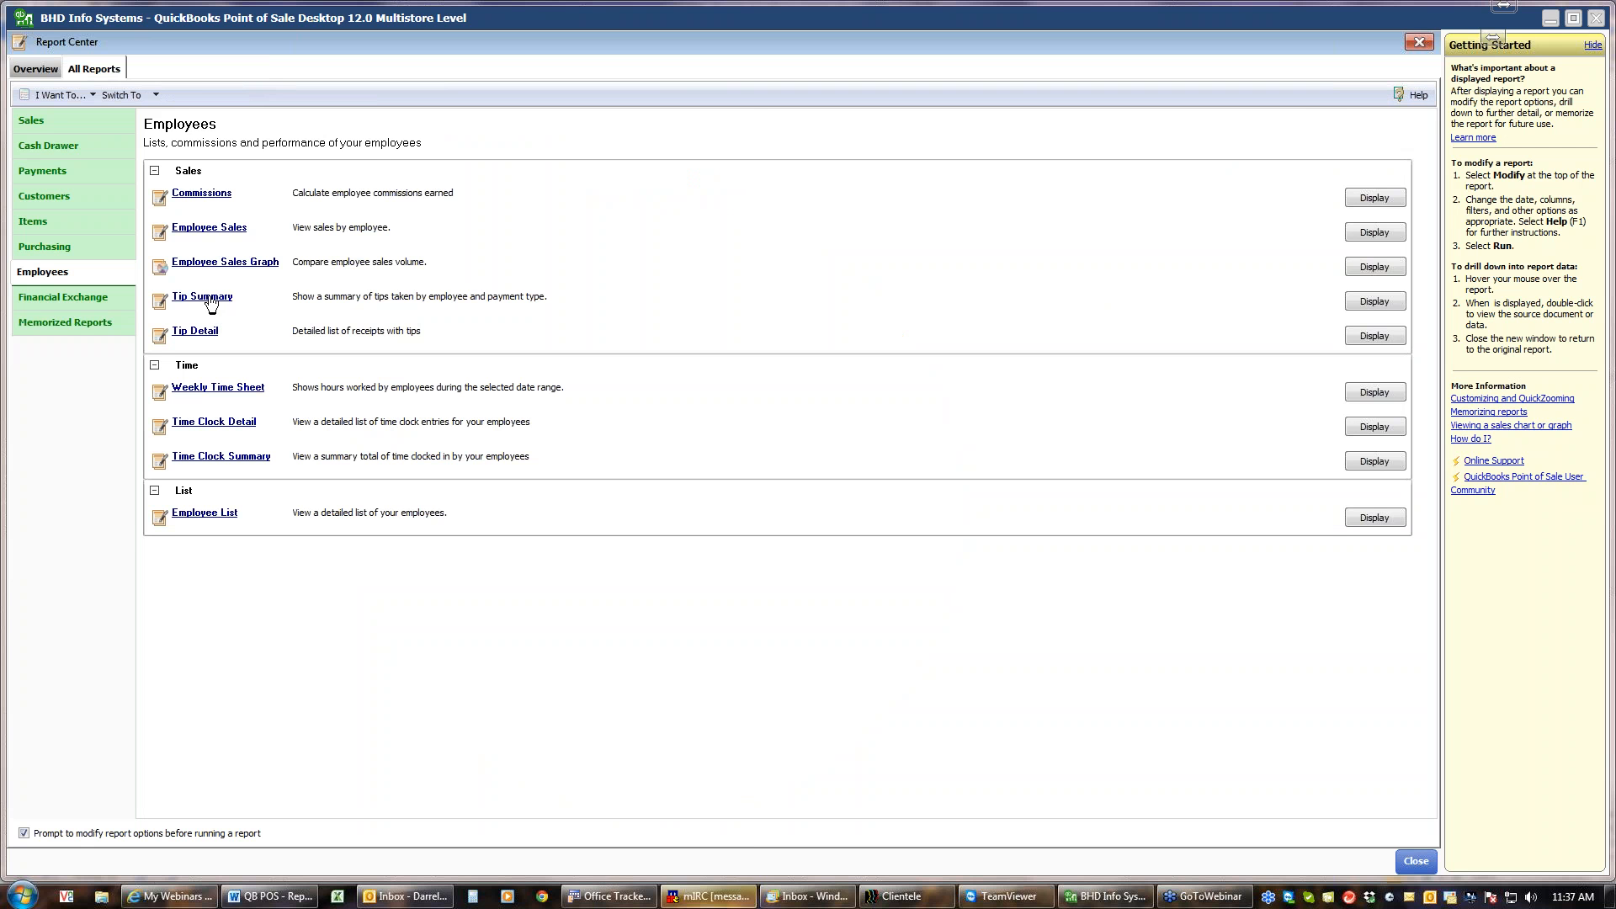
Run the Weekly Time Sheet report for last week with Sunday as first work day, and close it after viewing
left_click(194, 389)
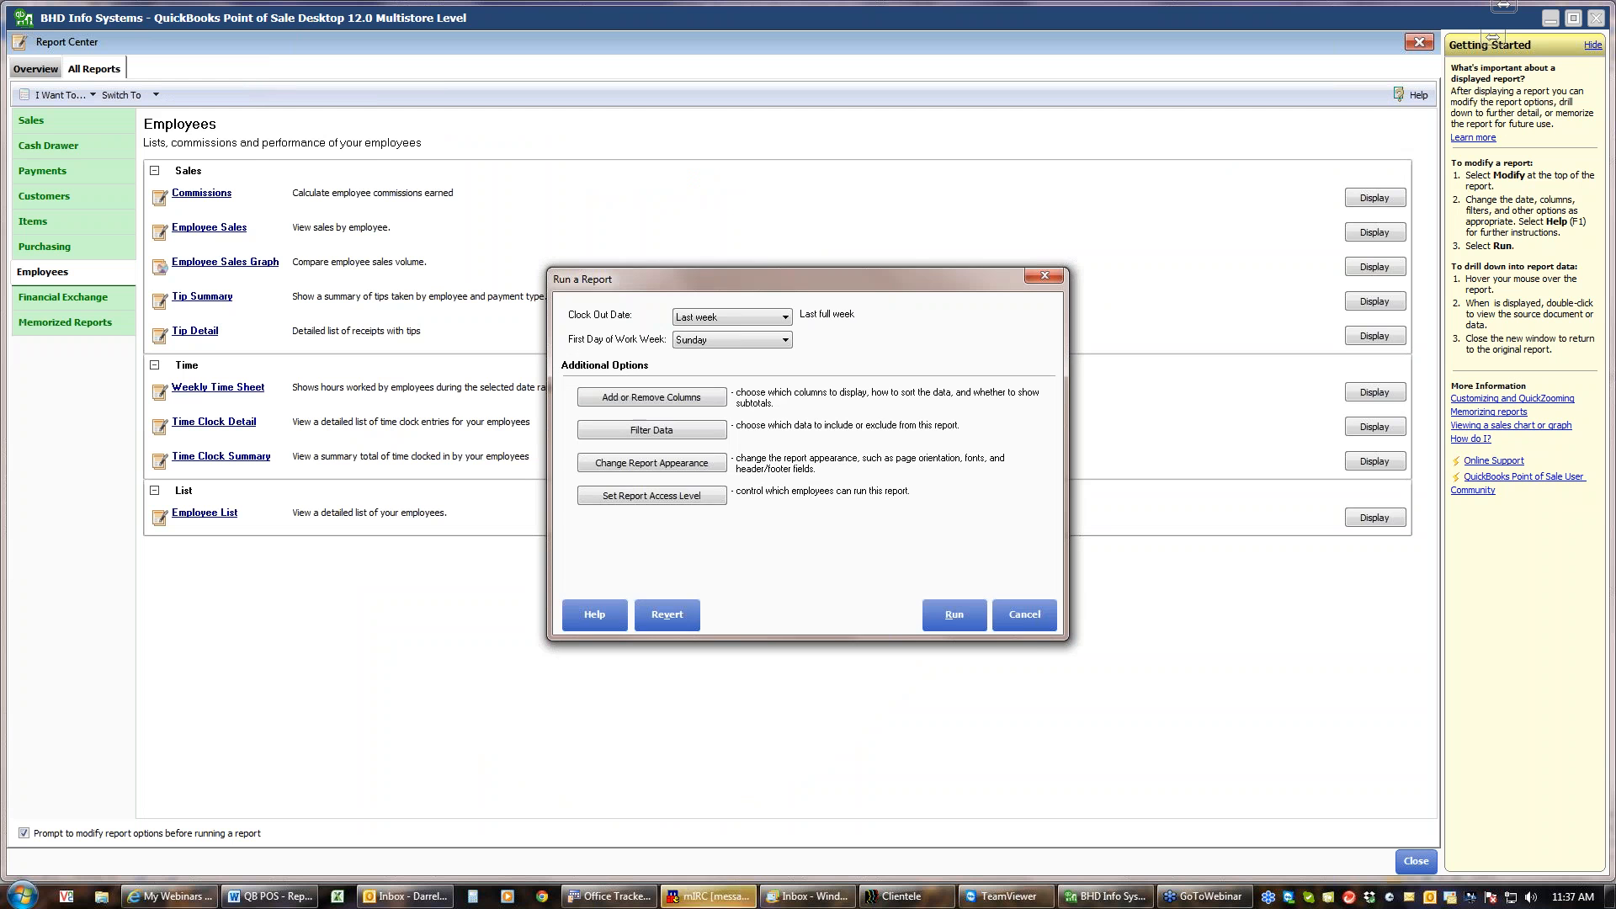
left_click(954, 621)
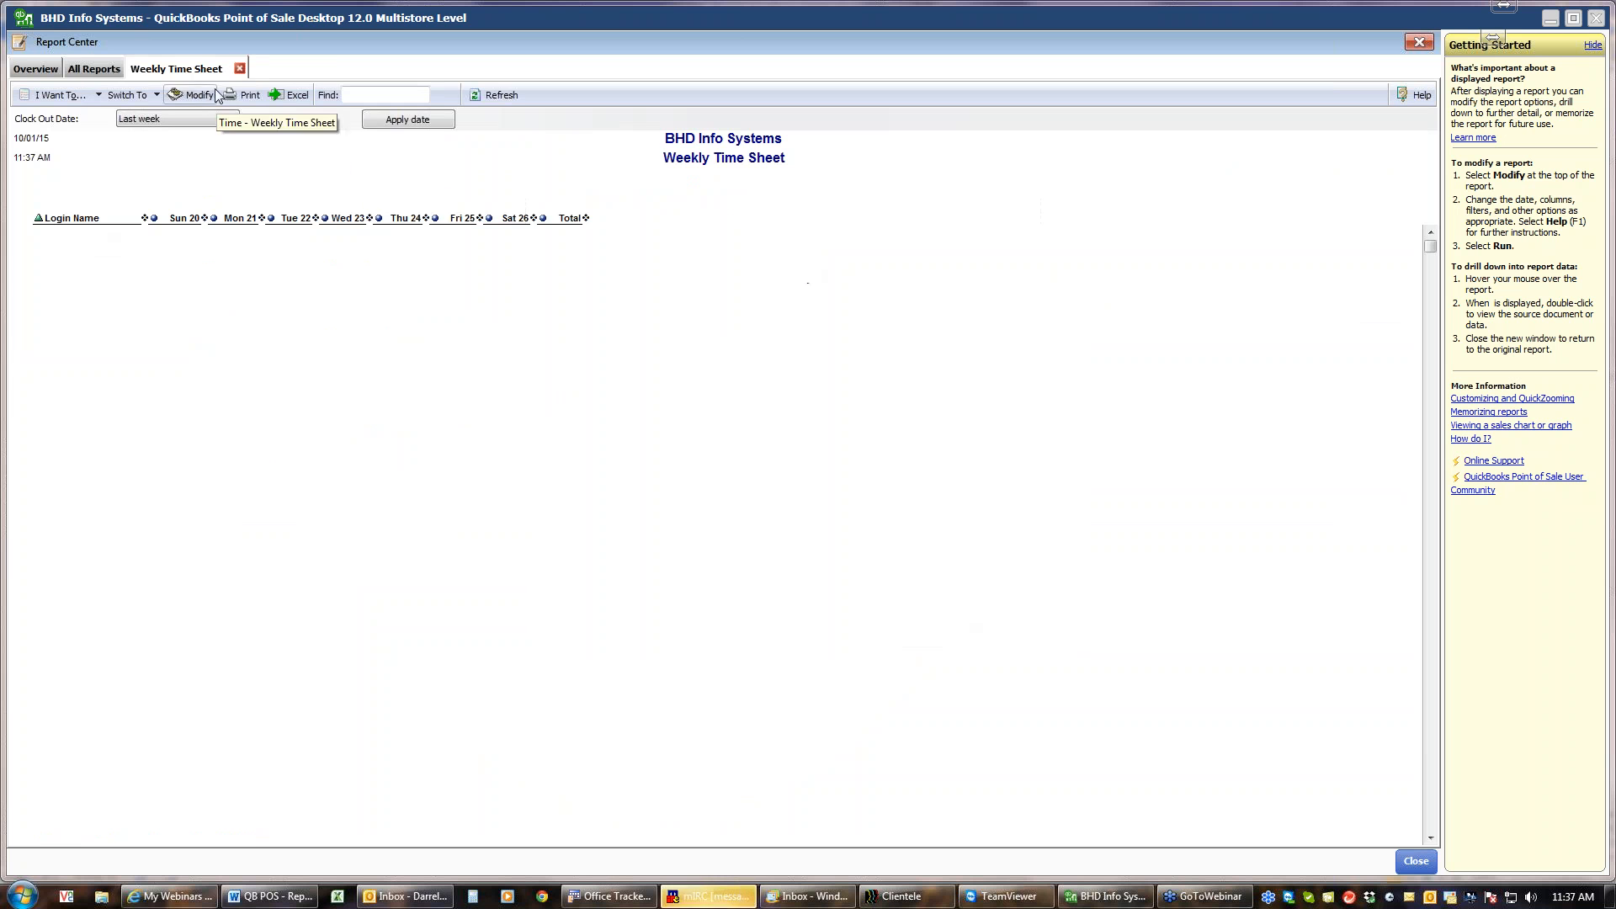
left_click(240, 70)
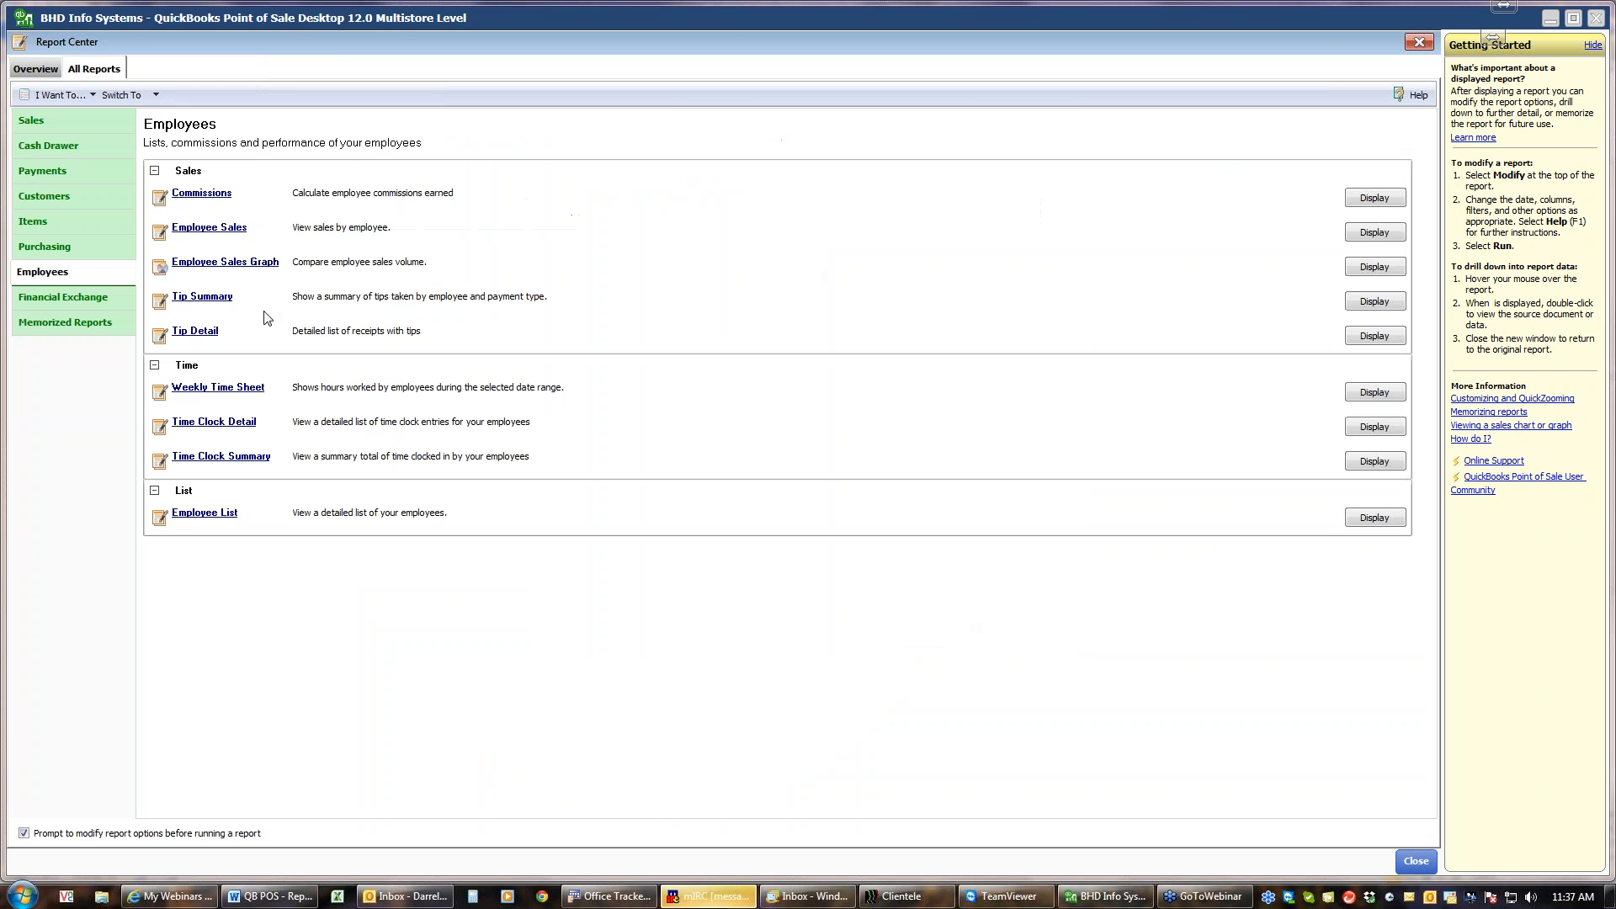
Run the Time Clock Detail report, filter its clock-out date to This Year Year-to-date, and close it after viewing
left_click(226, 422)
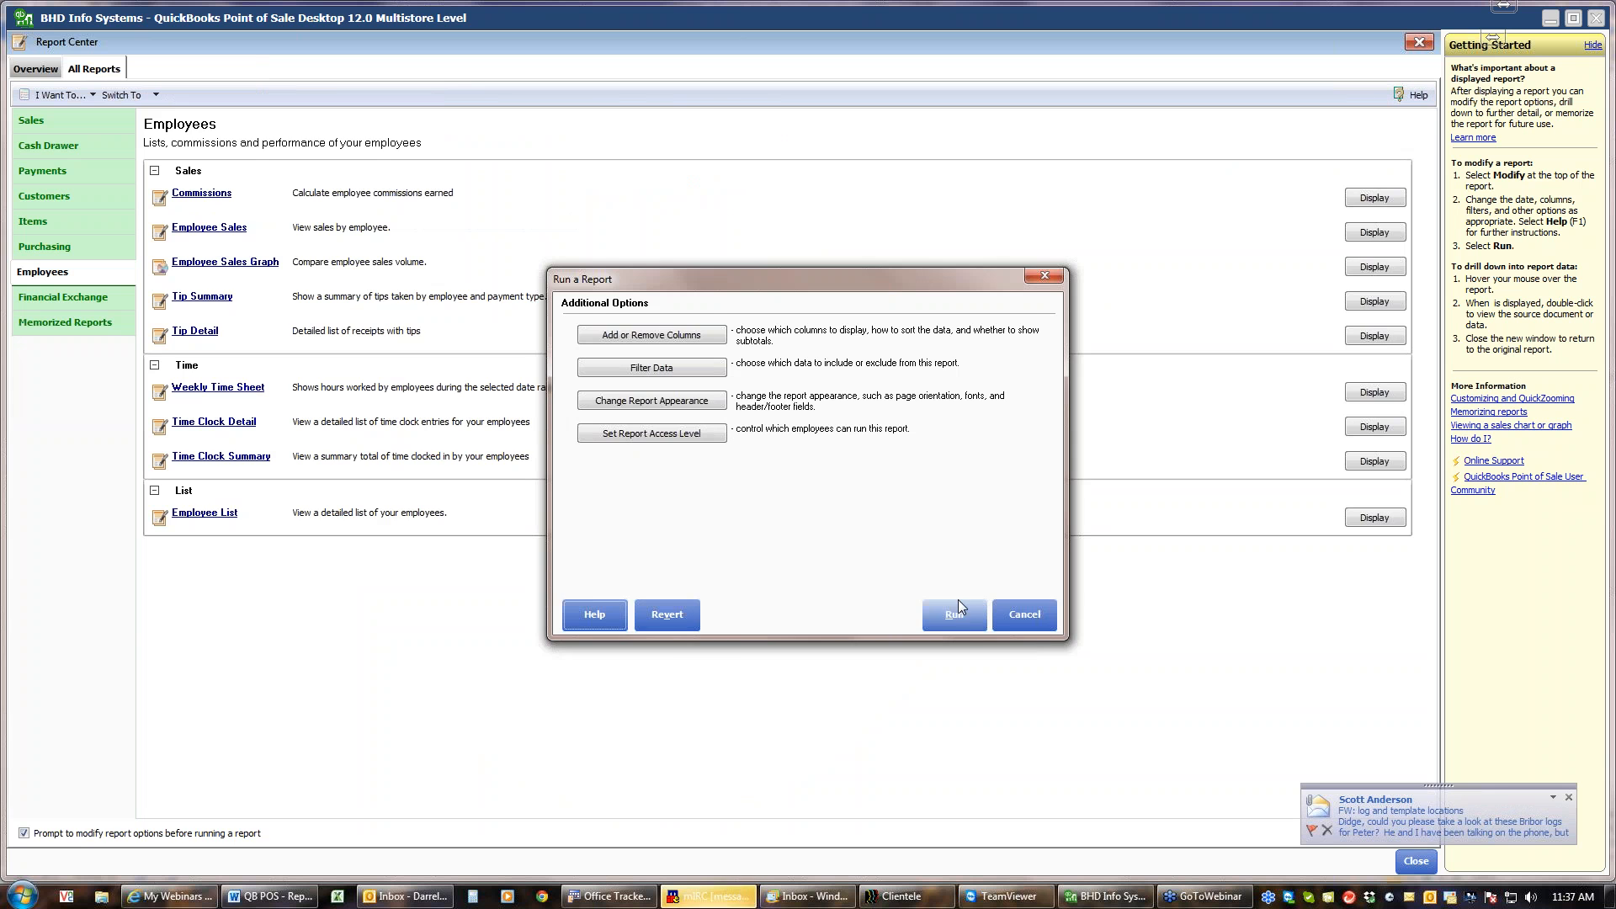
left_click(955, 614)
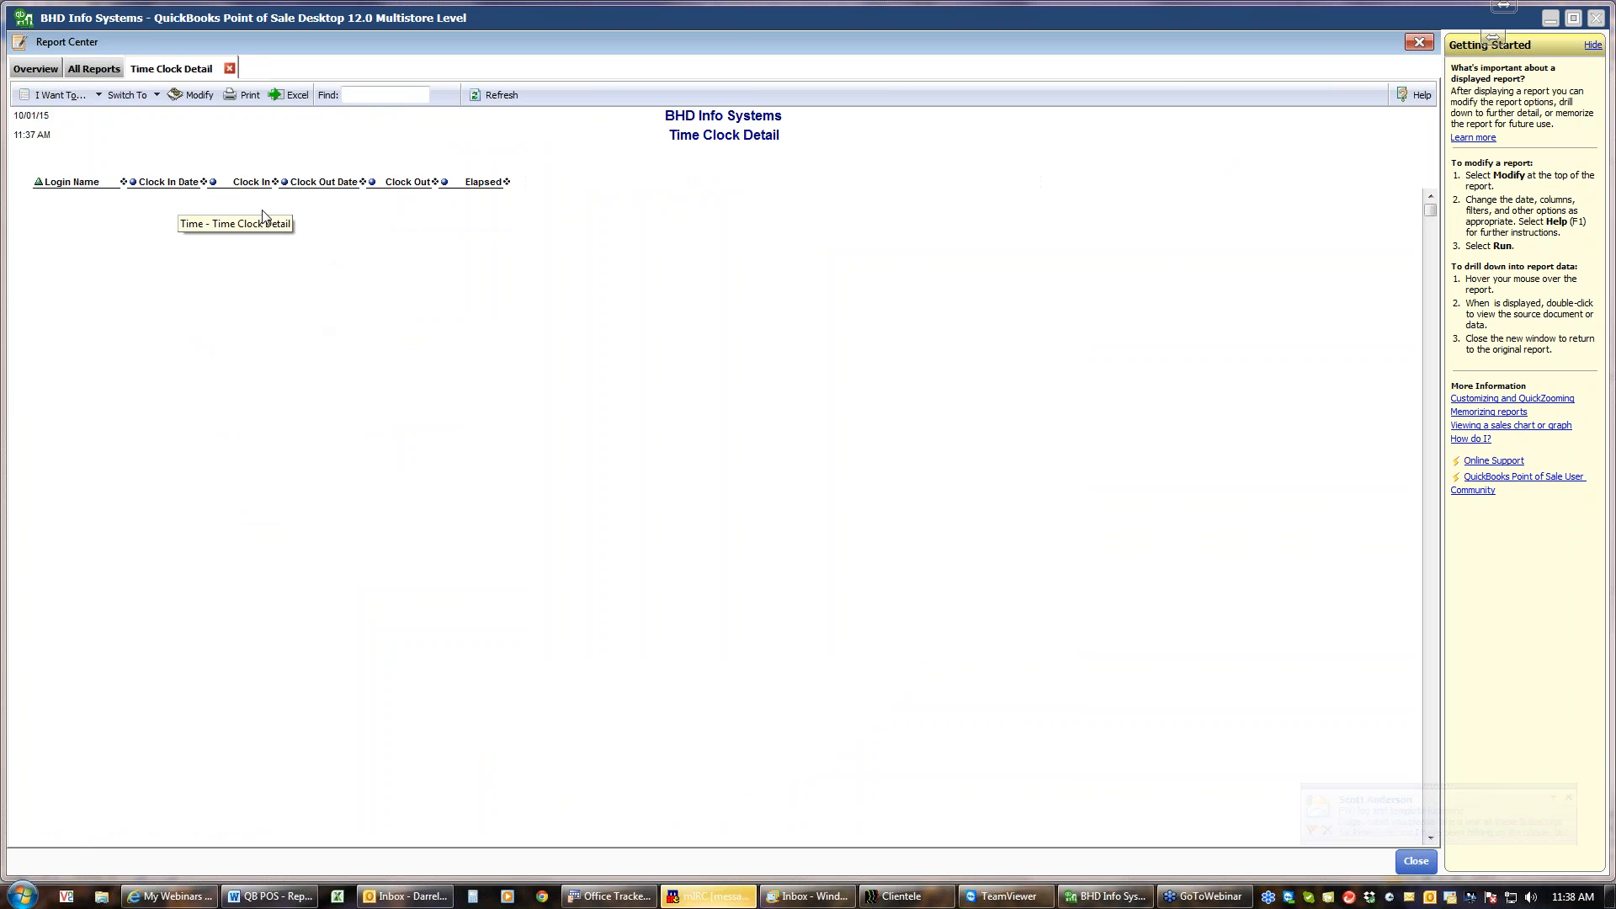
left_click(201, 96)
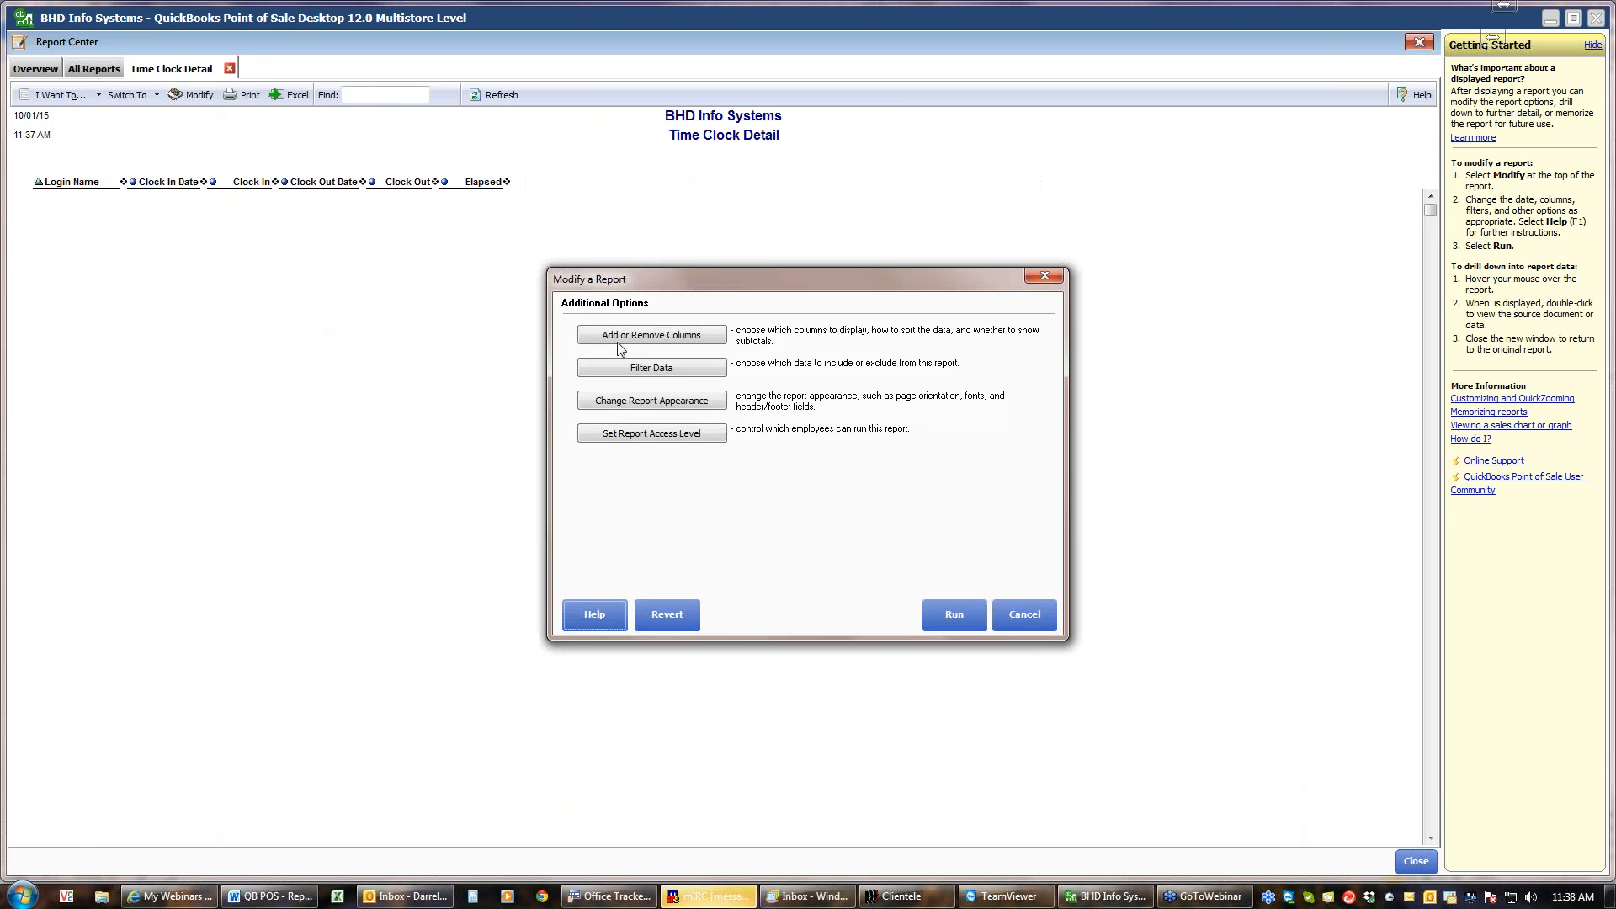
left_click(645, 372)
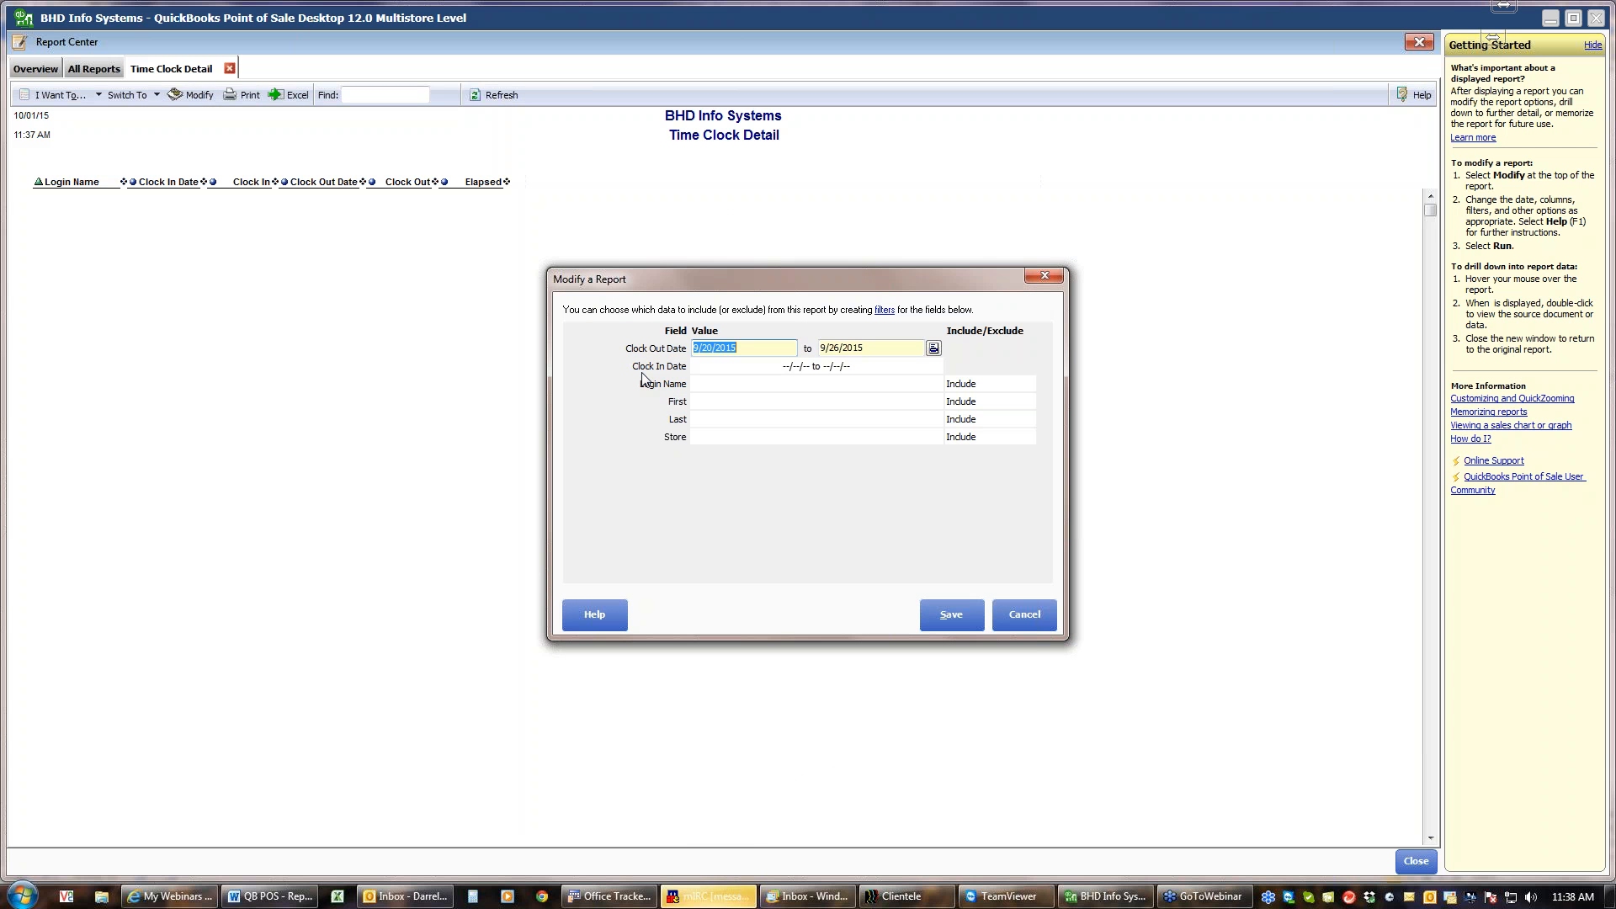
left_click(933, 349)
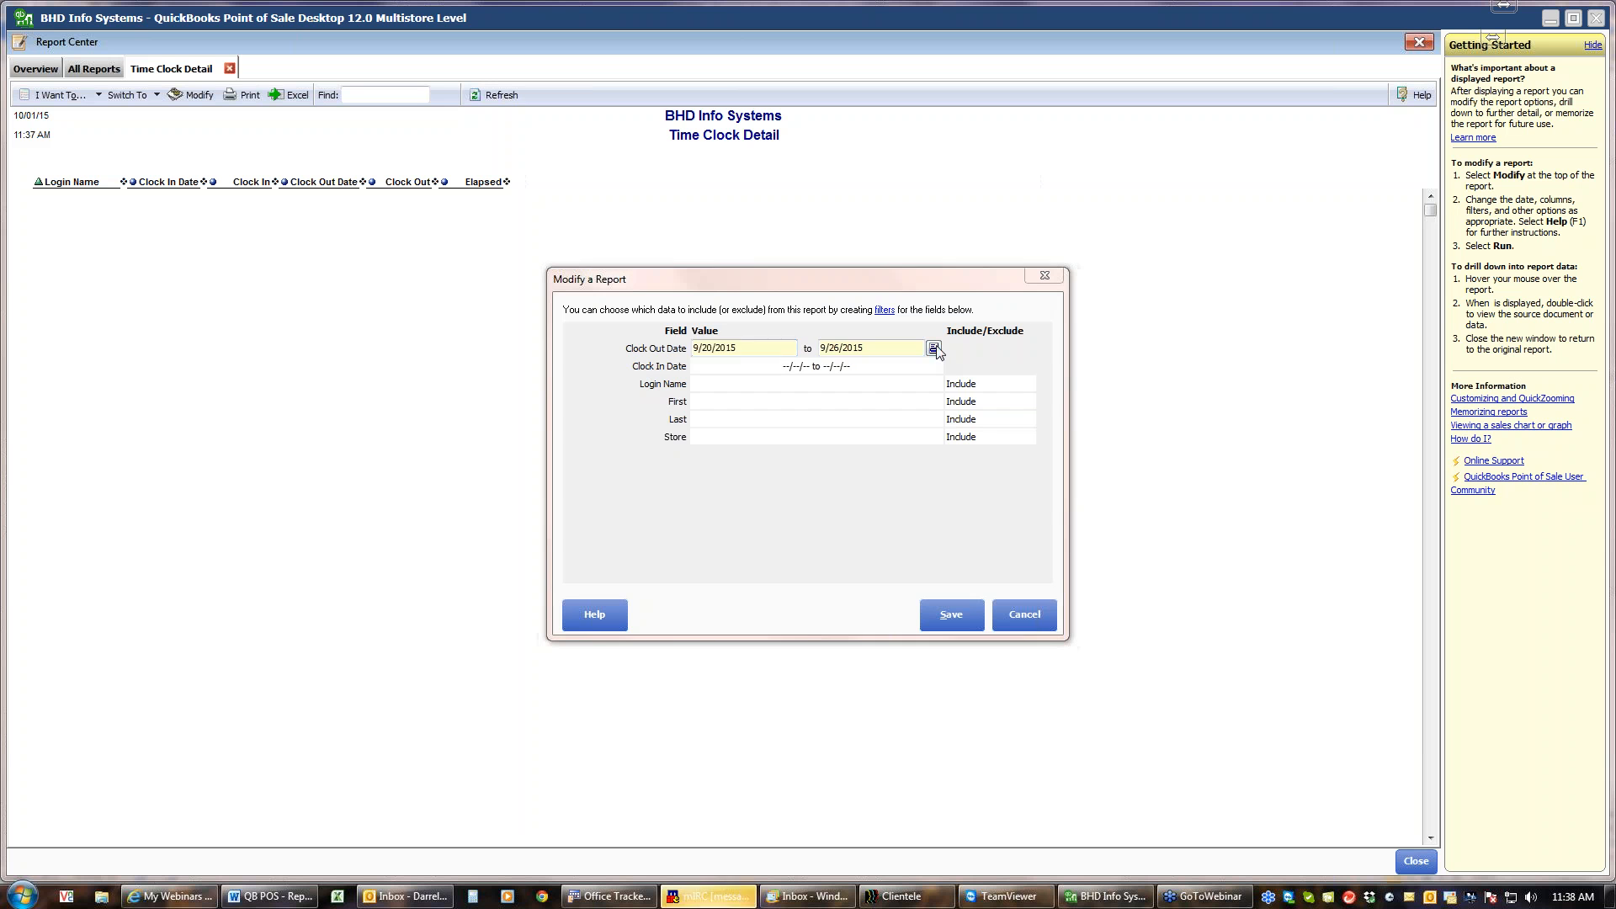
left_click(931, 389)
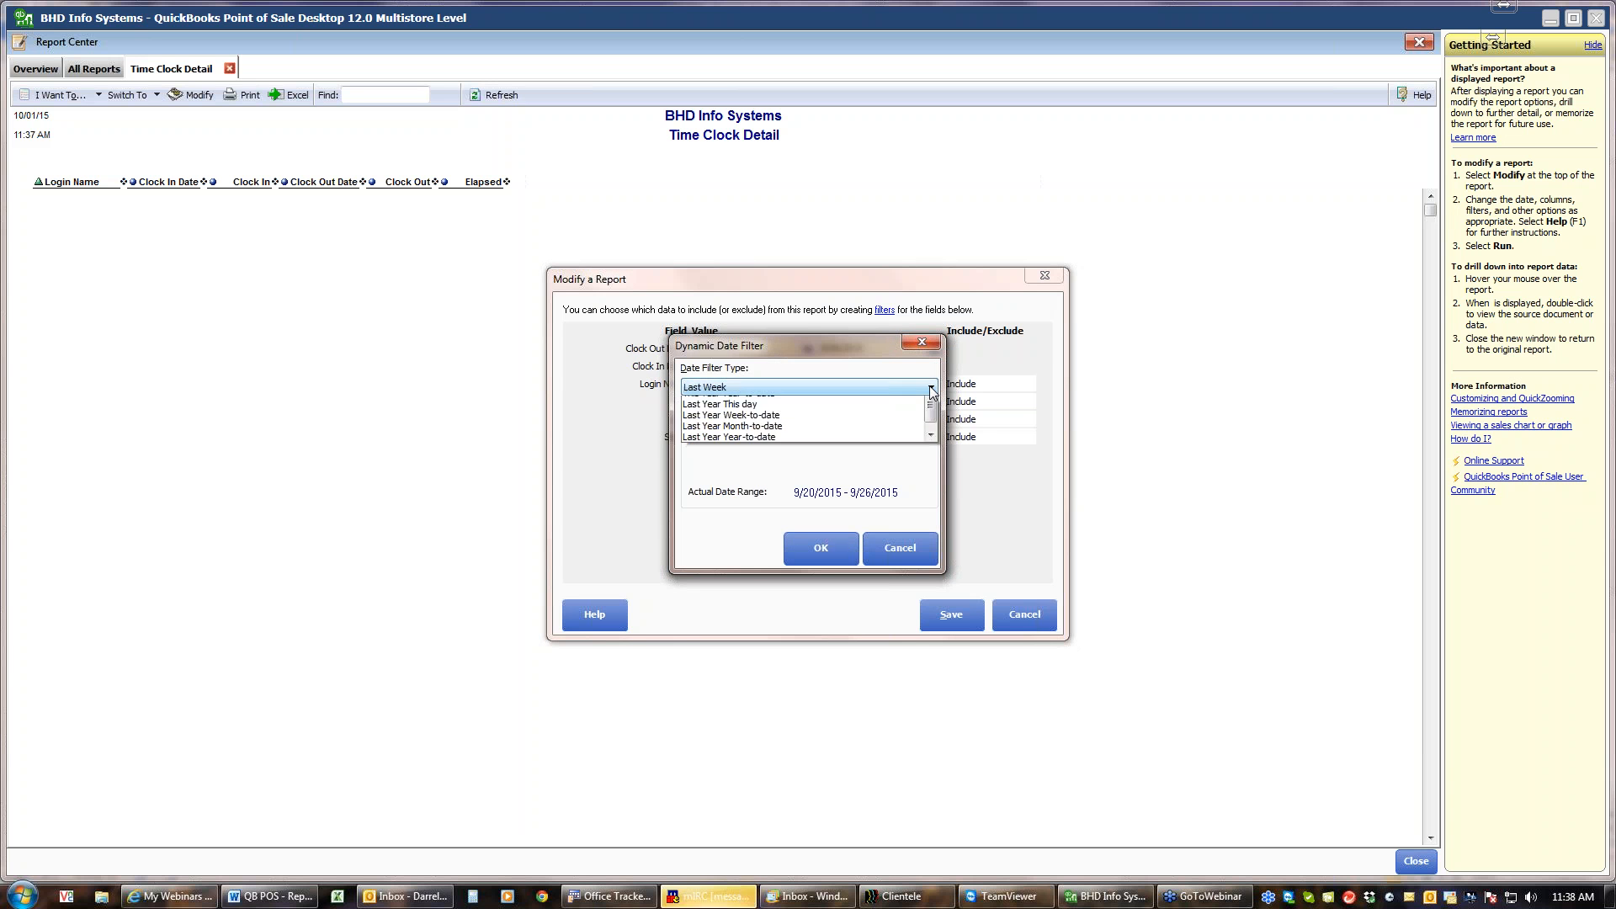
left_click(767, 452)
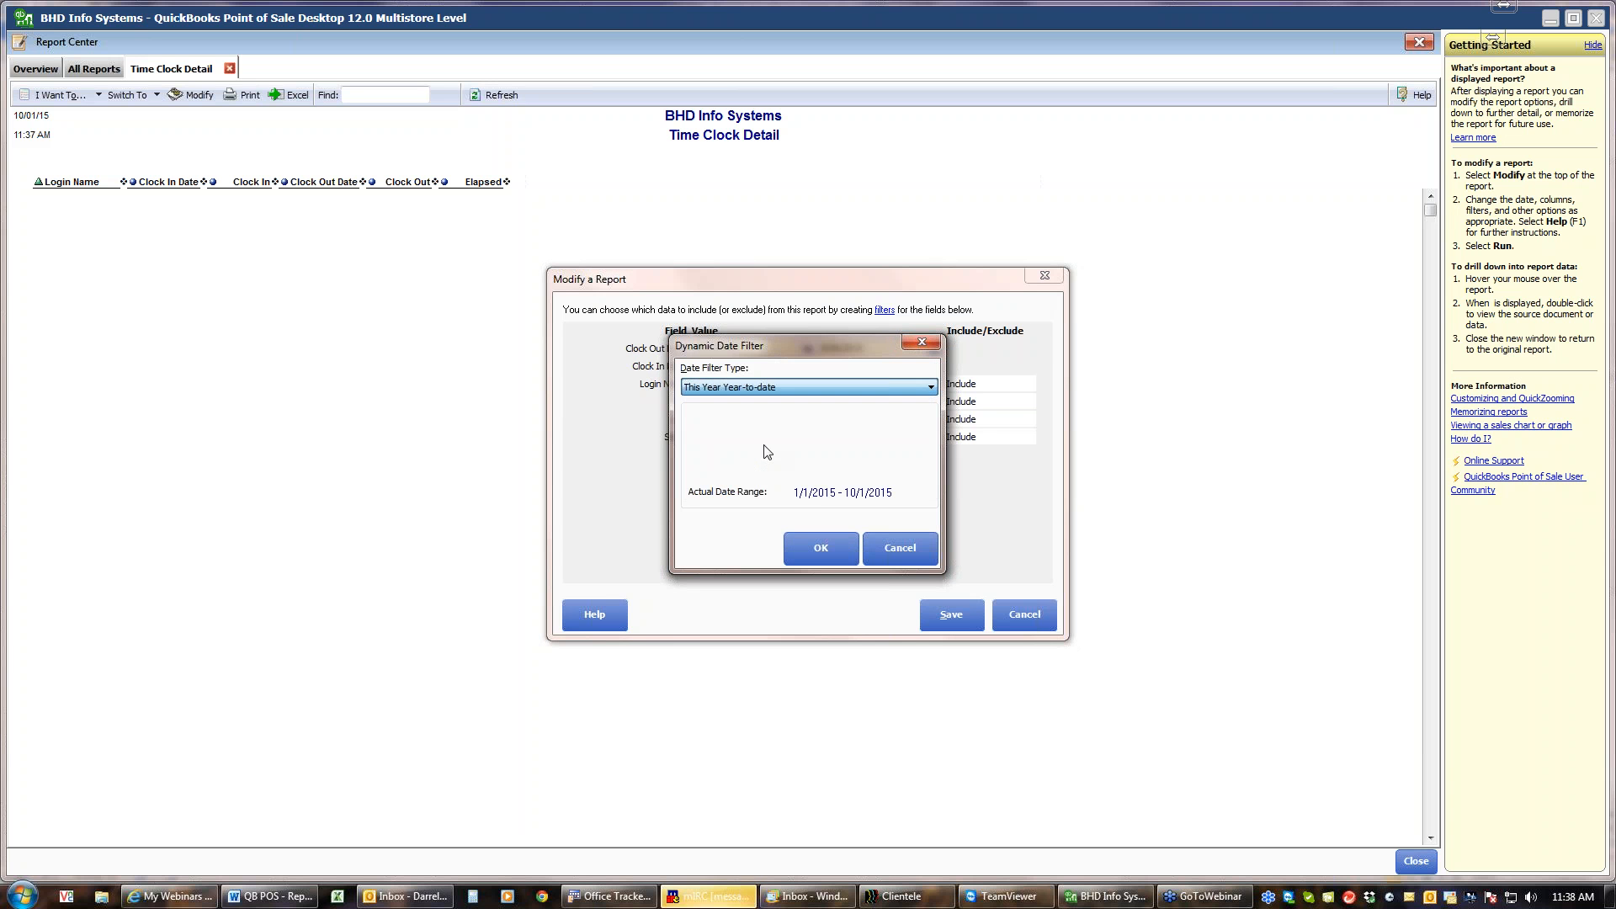
left_click(820, 549)
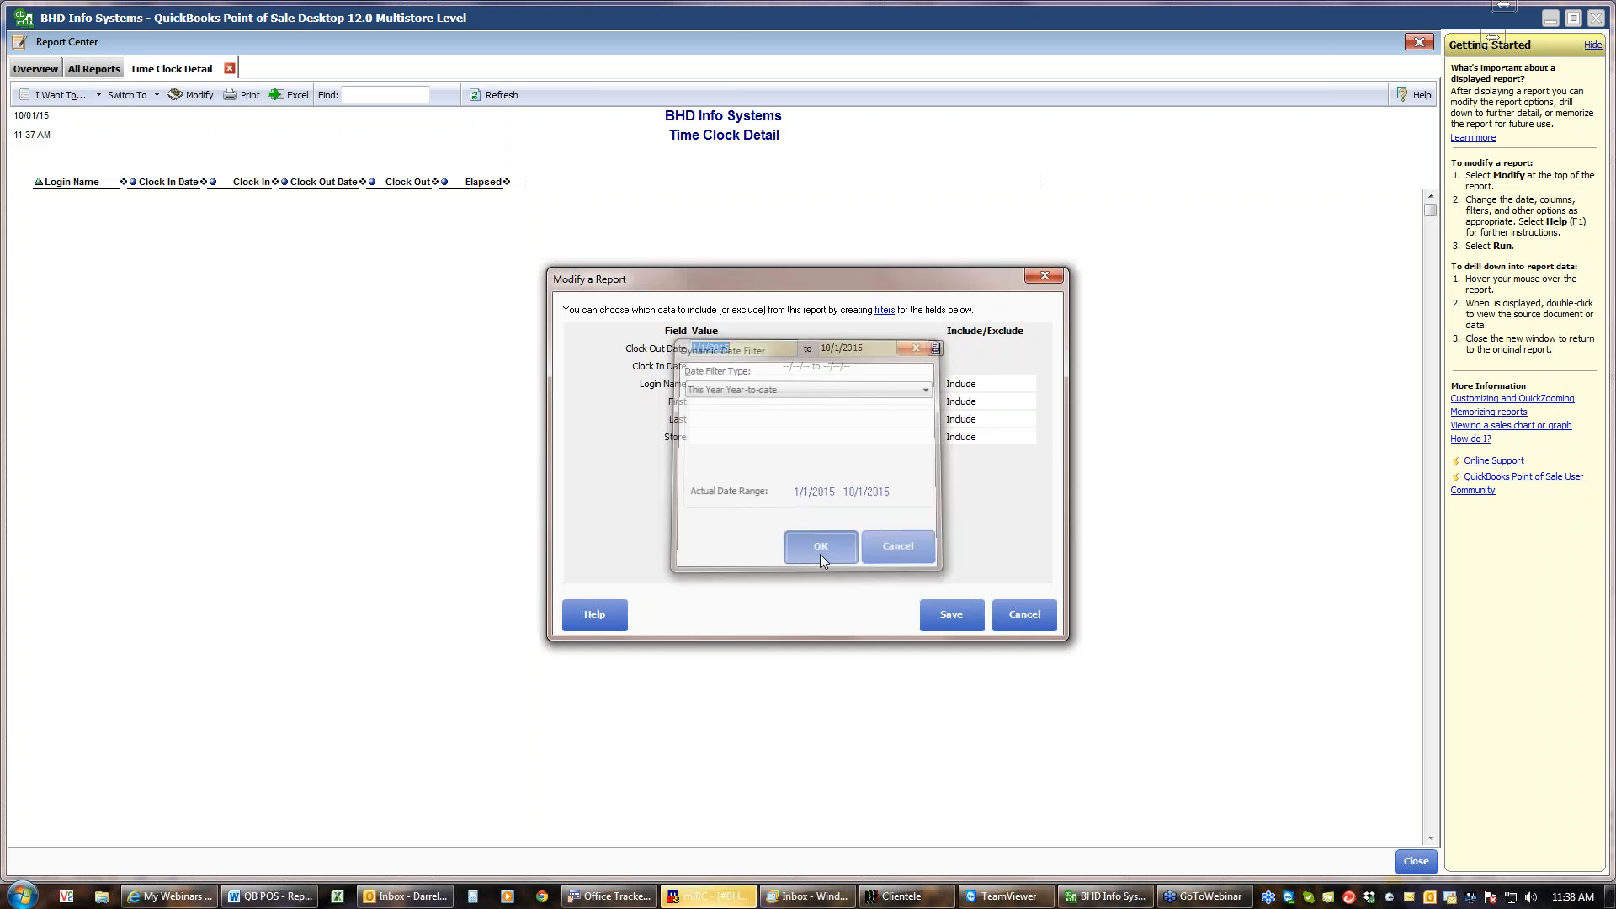
left_click(958, 609)
left_click(952, 623)
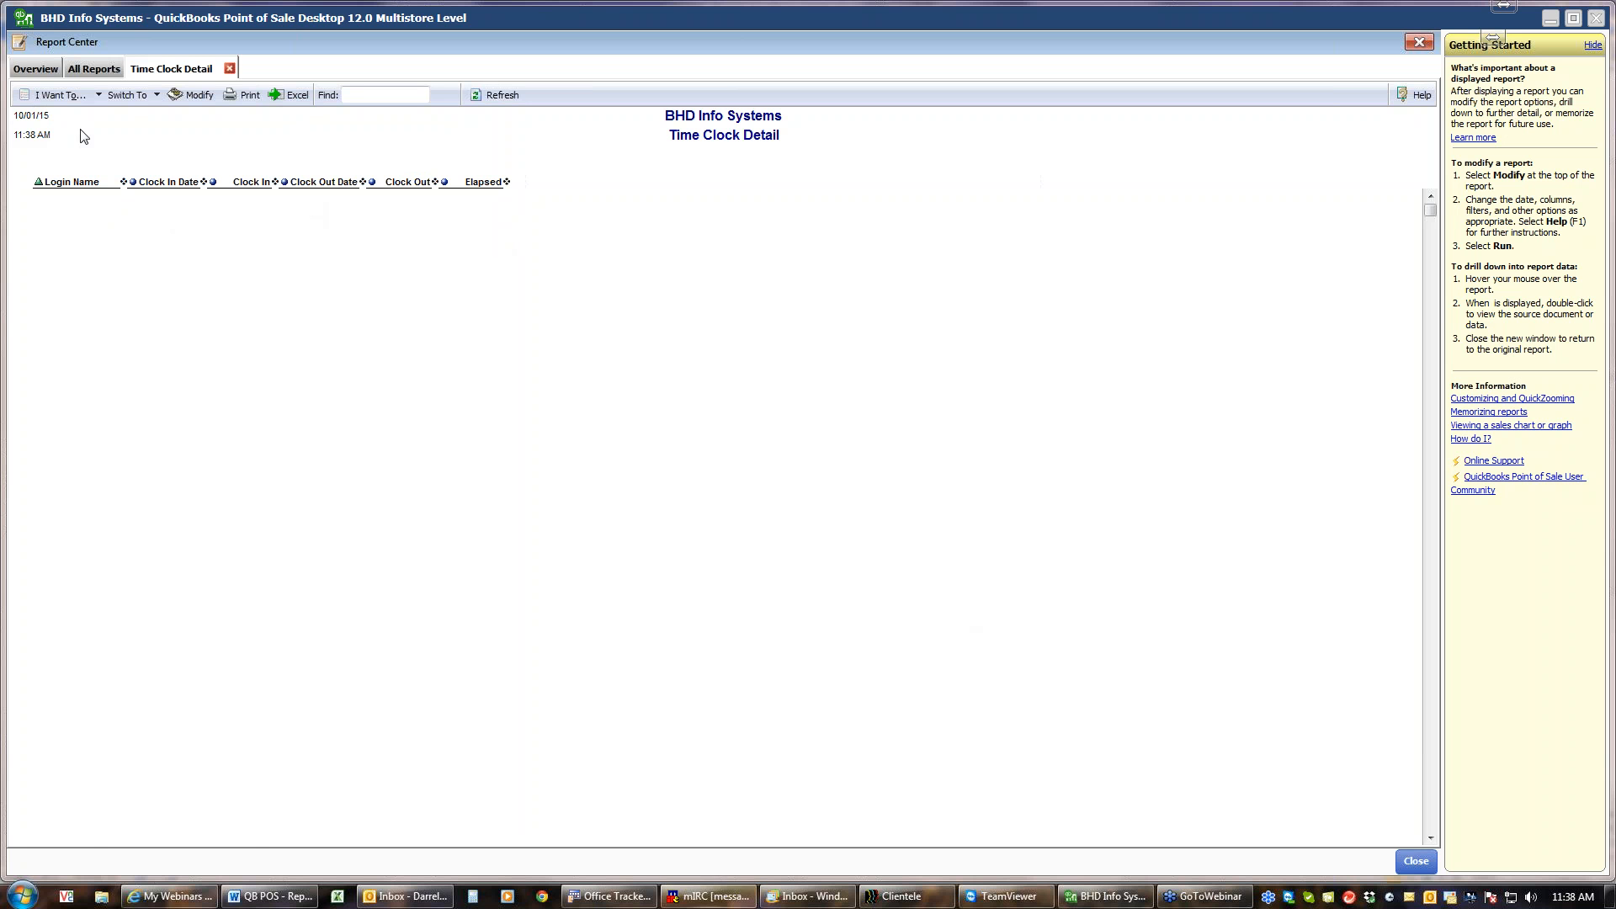
left_click(228, 69)
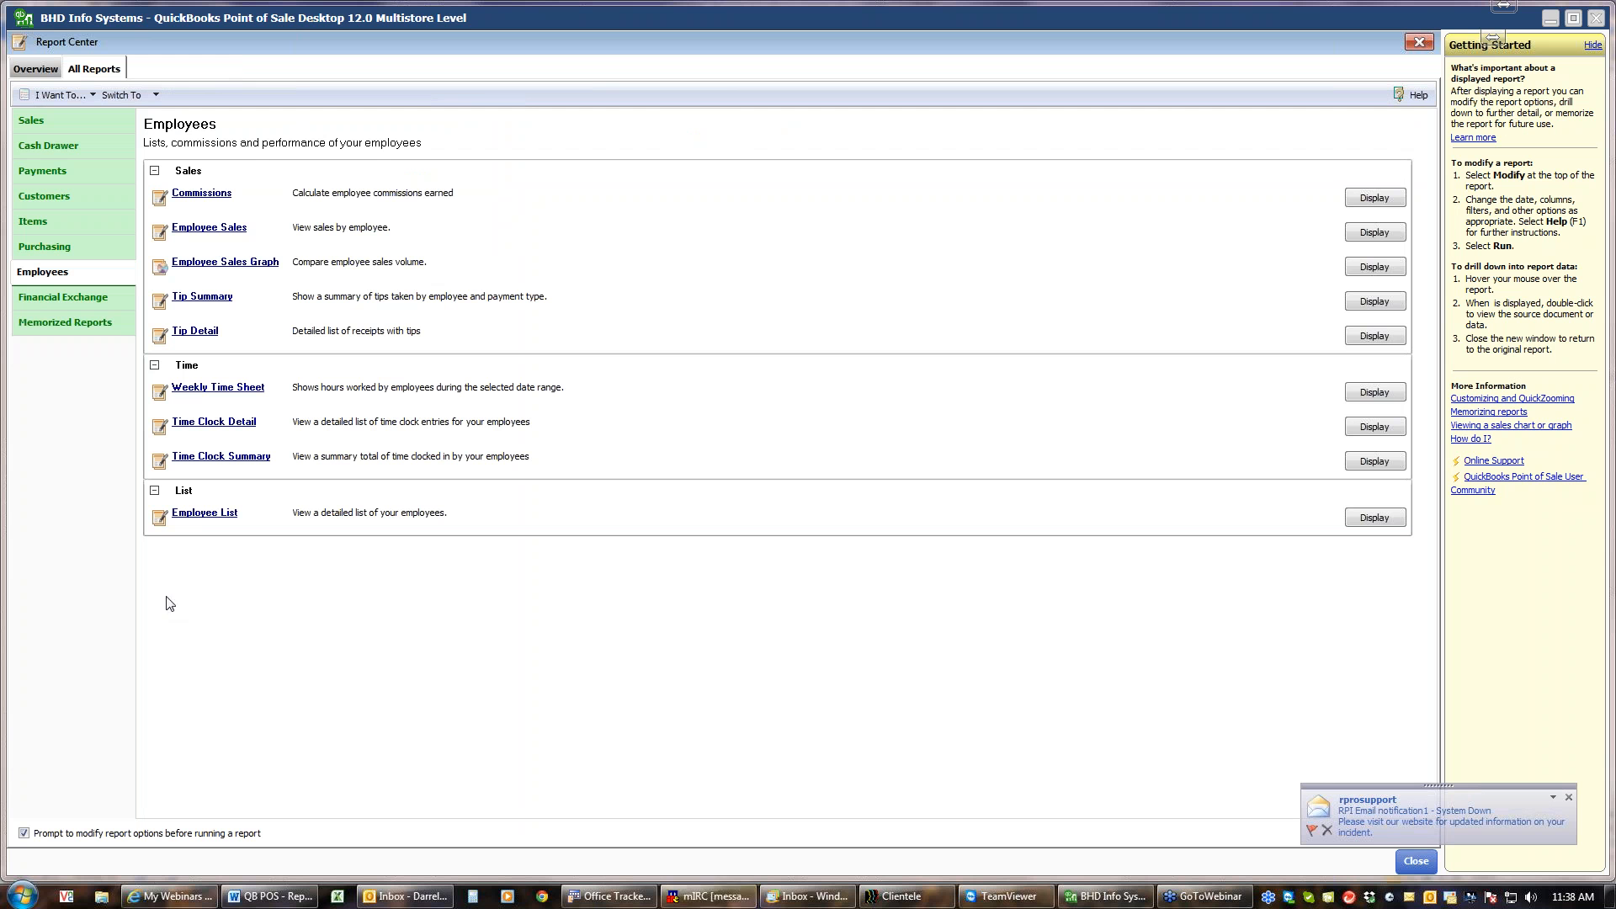
Run the Employee List report with its default options and close it after viewing
left_click(193, 517)
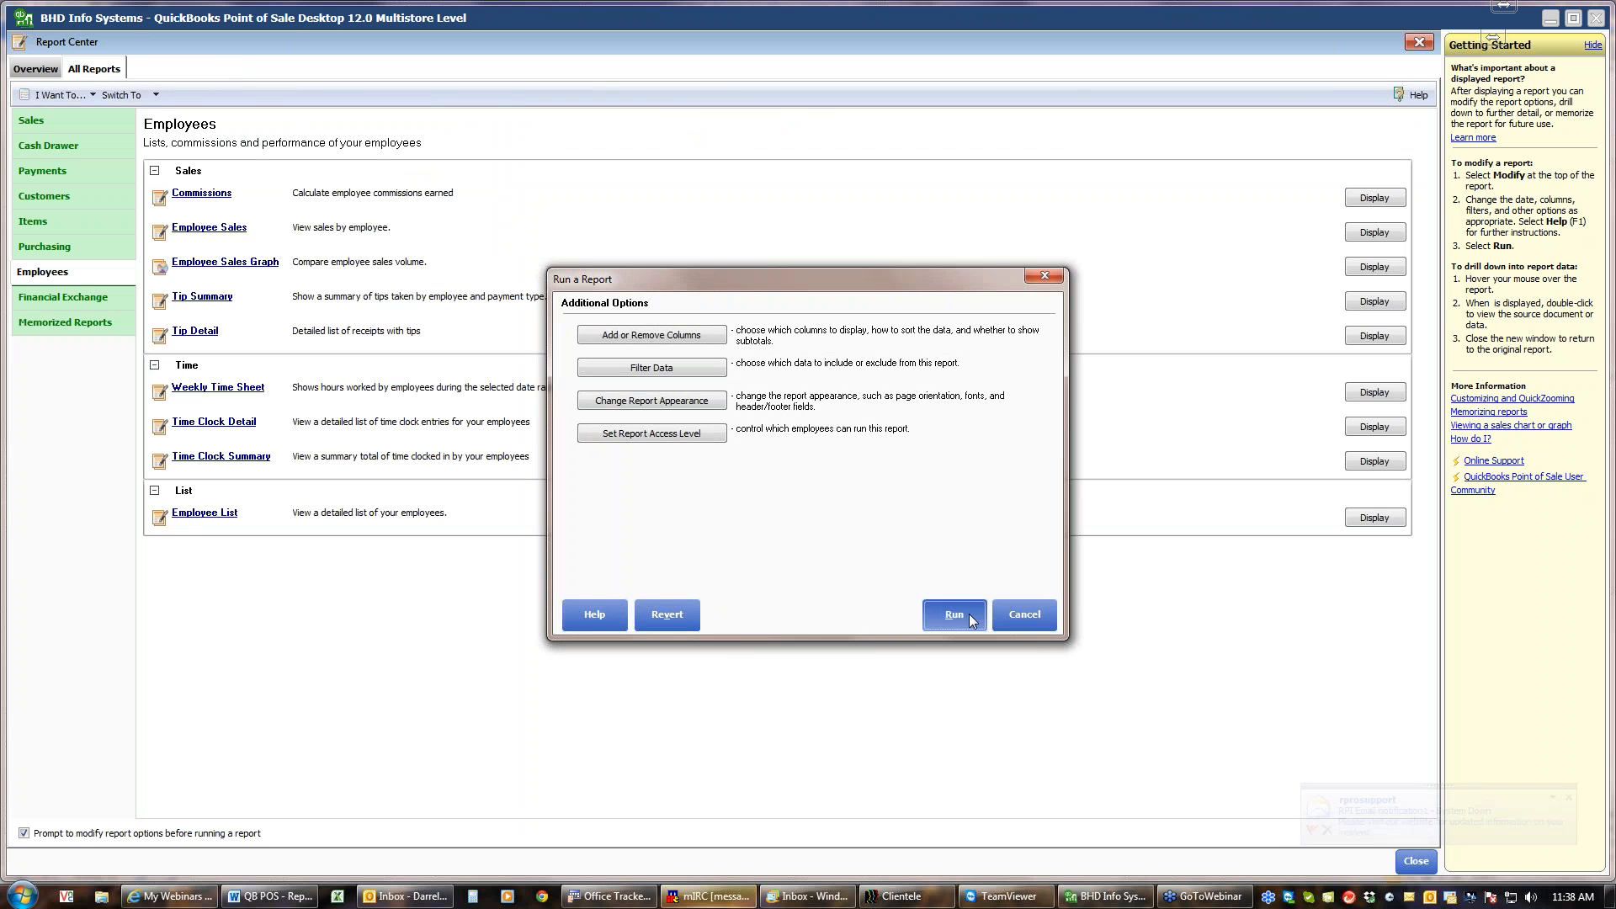
left_click(954, 615)
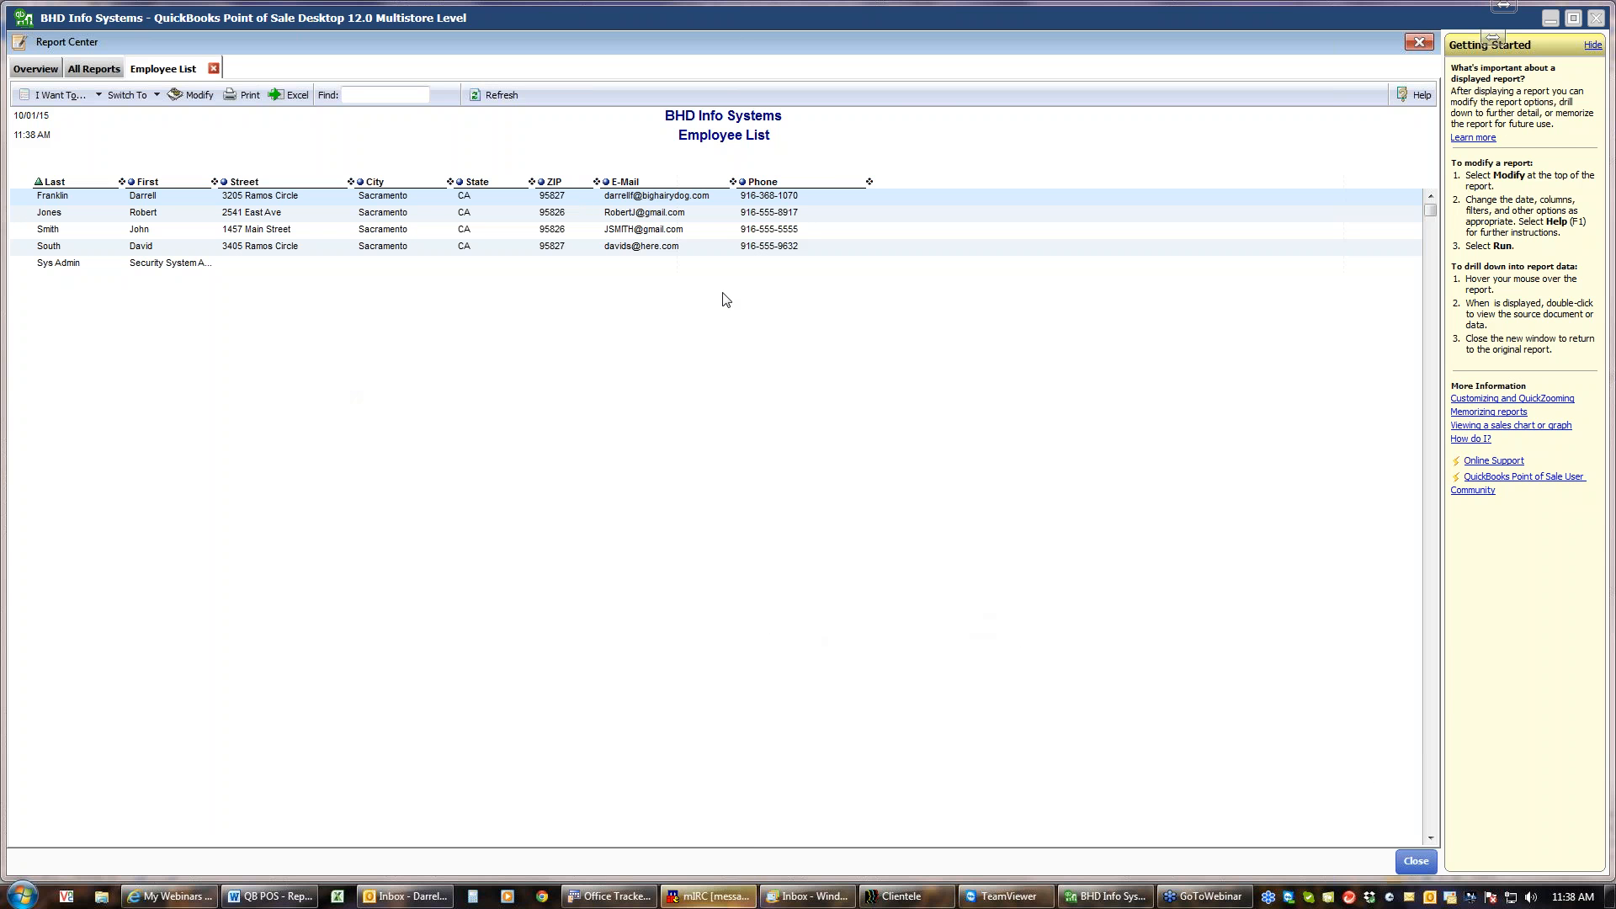
left_click(213, 69)
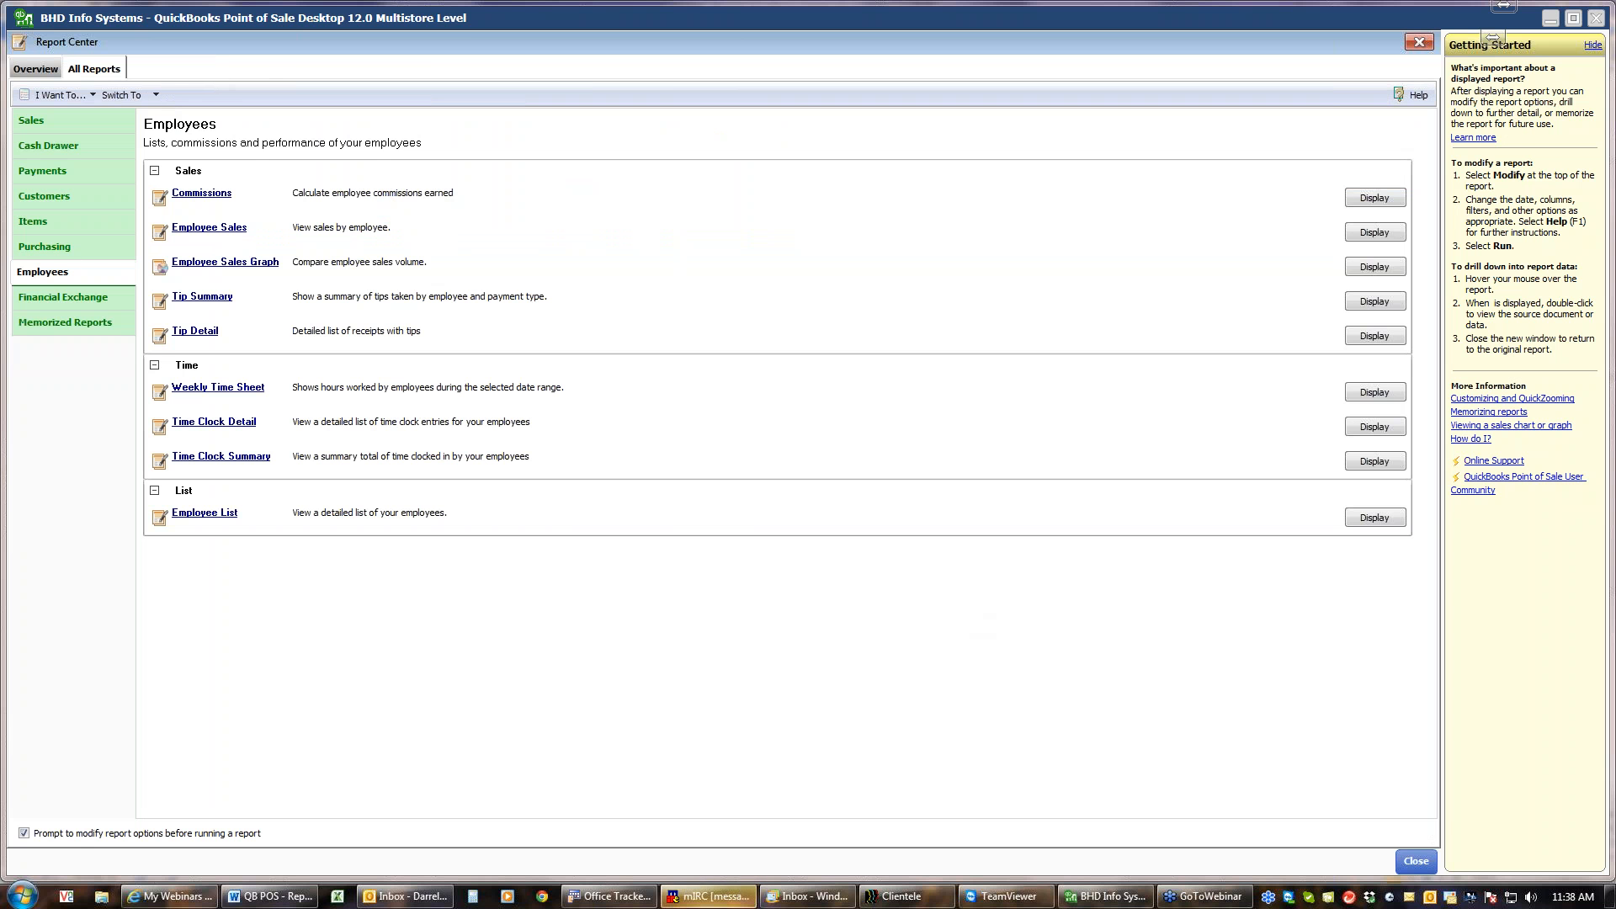
Run the Receipt Exchange report from the Financial Exchange category for This Year Year-to-date, and close it after viewing
left_click(75, 303)
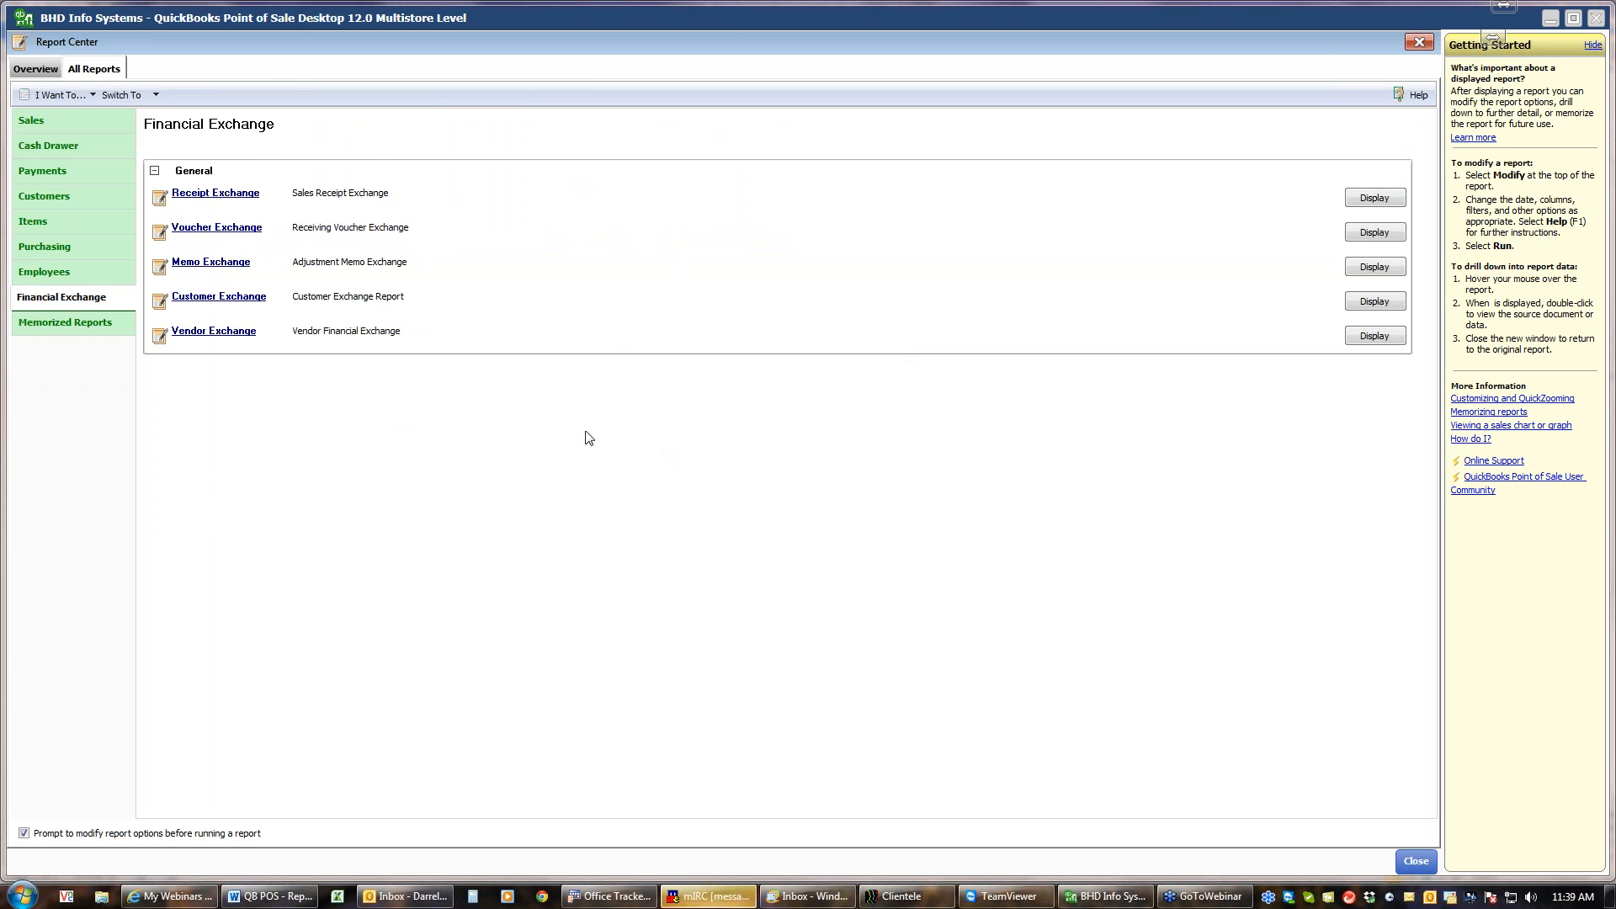
left_click(227, 196)
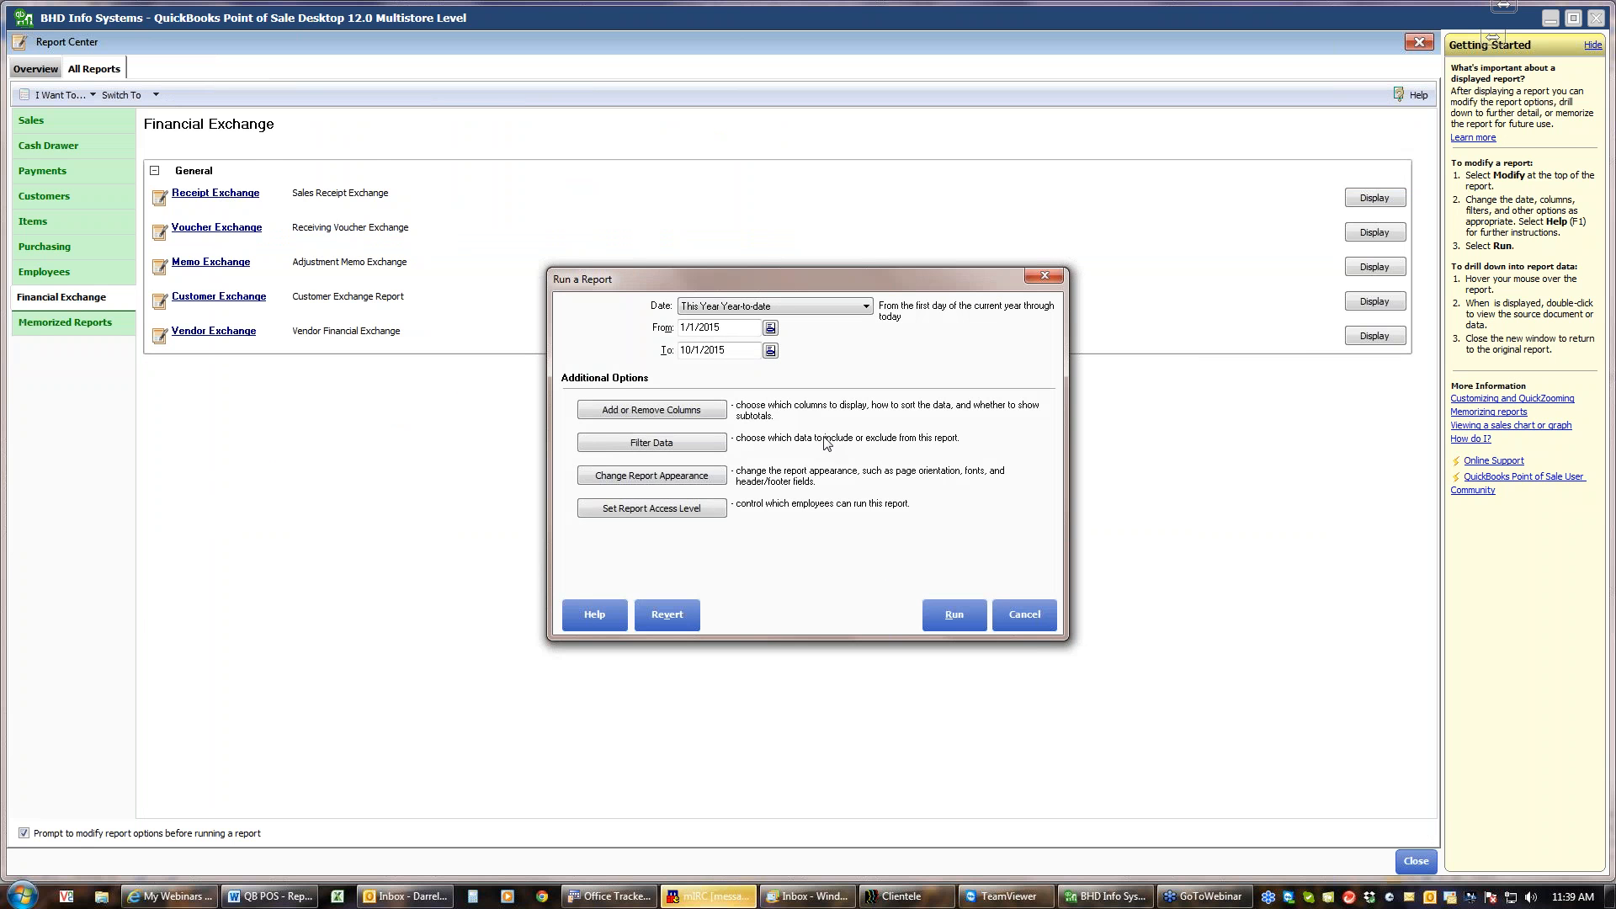
left_click(952, 615)
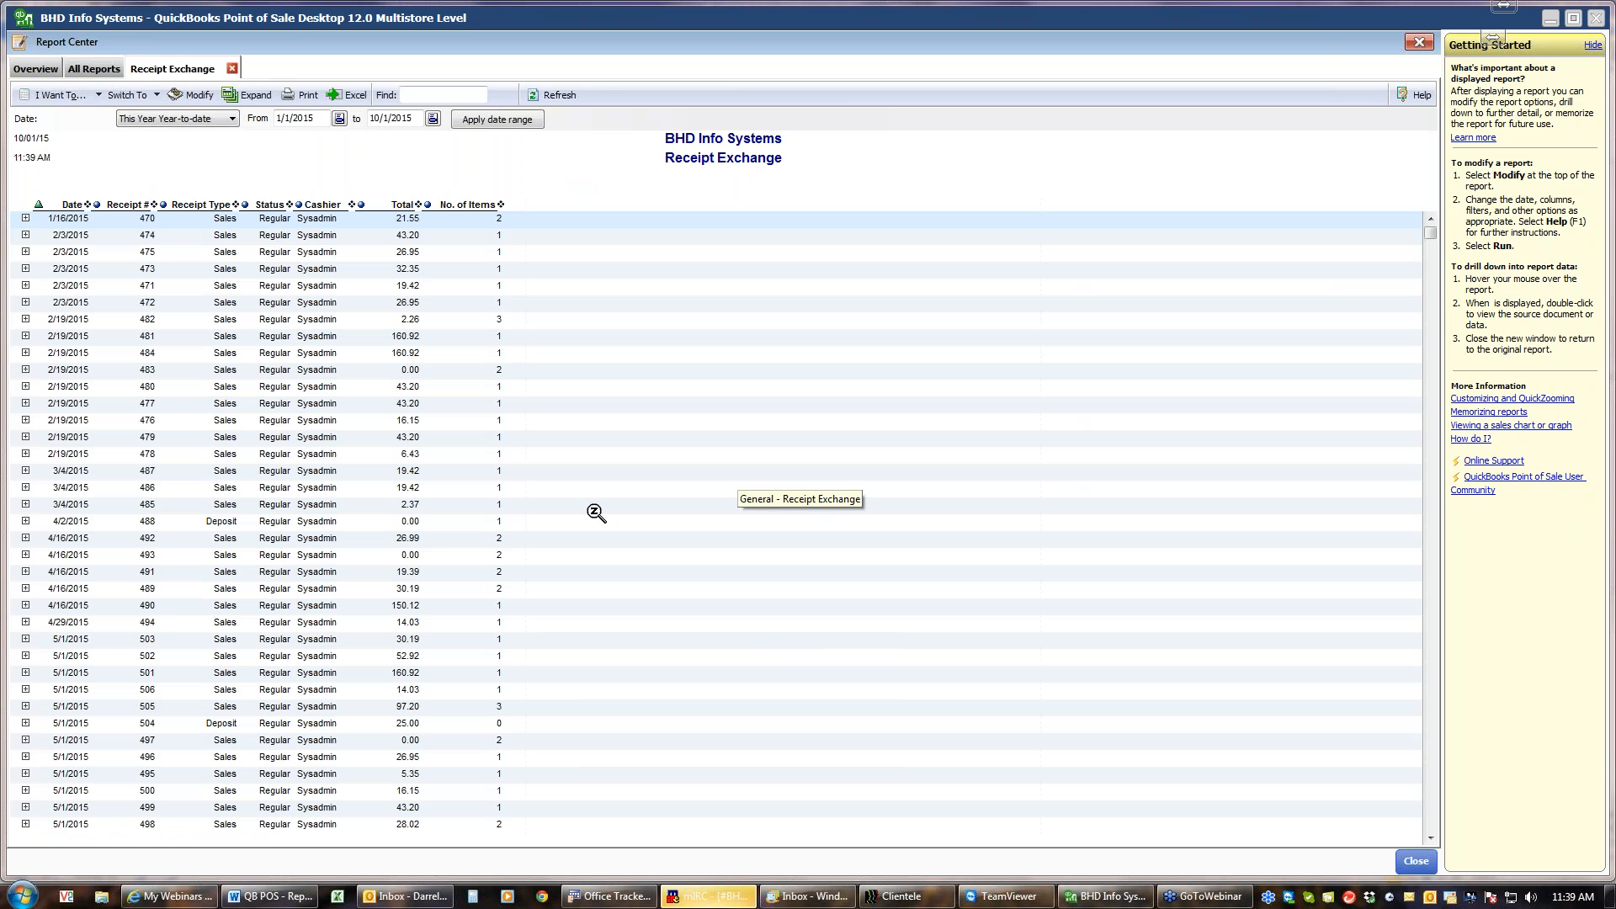
left_click(231, 68)
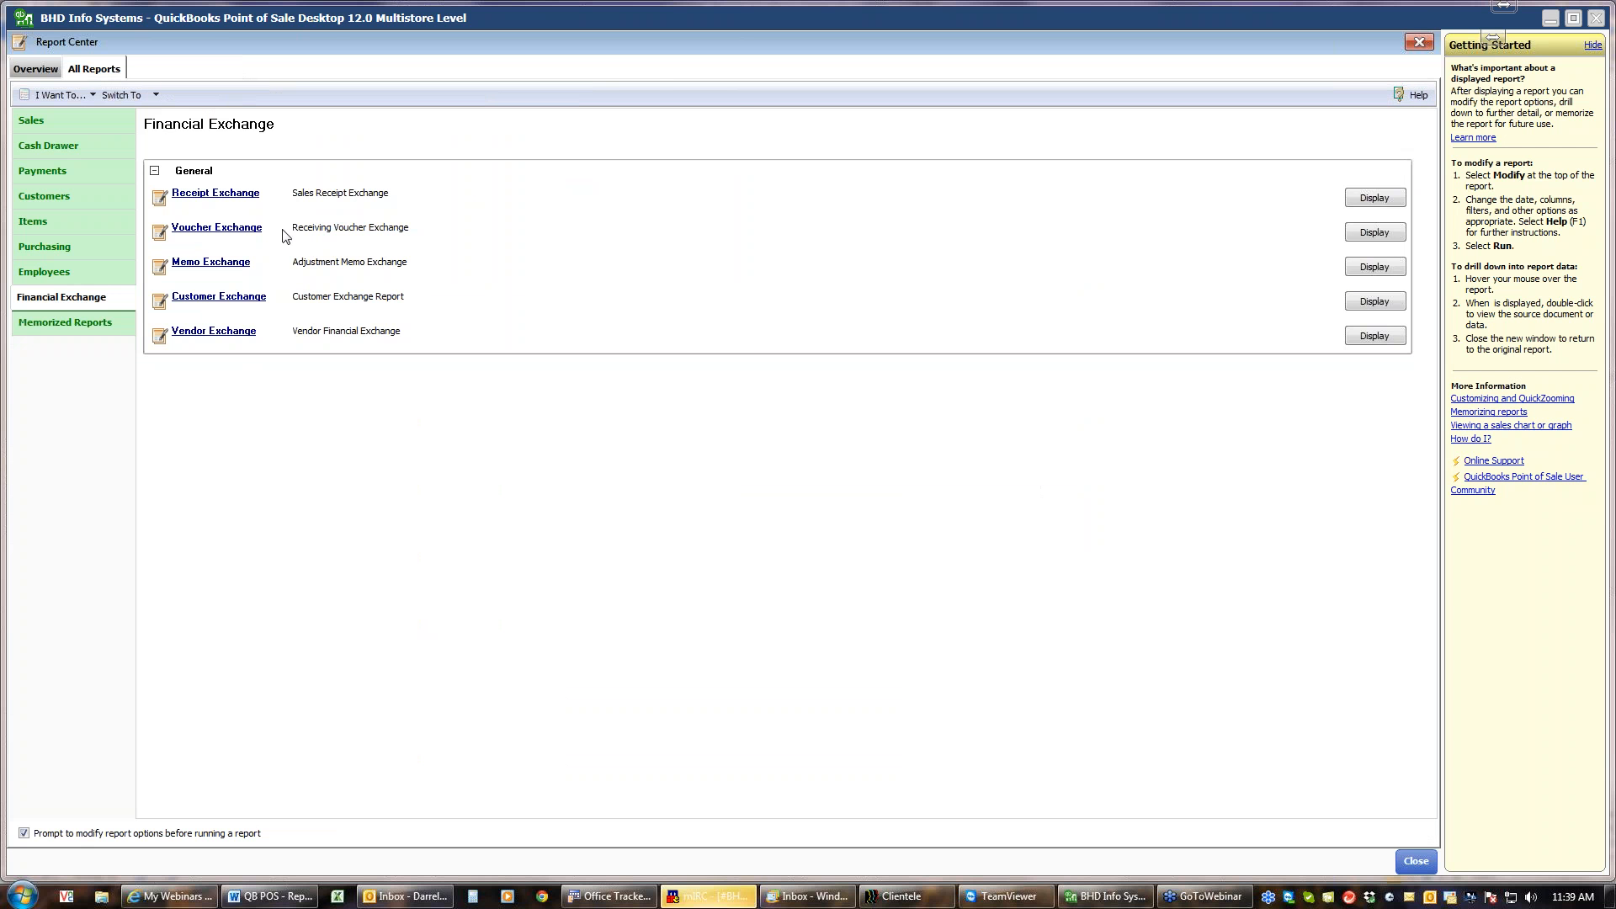
Run the Voucher Exchange report for the This Year Year-to-date range and close it after viewing
left_click(227, 231)
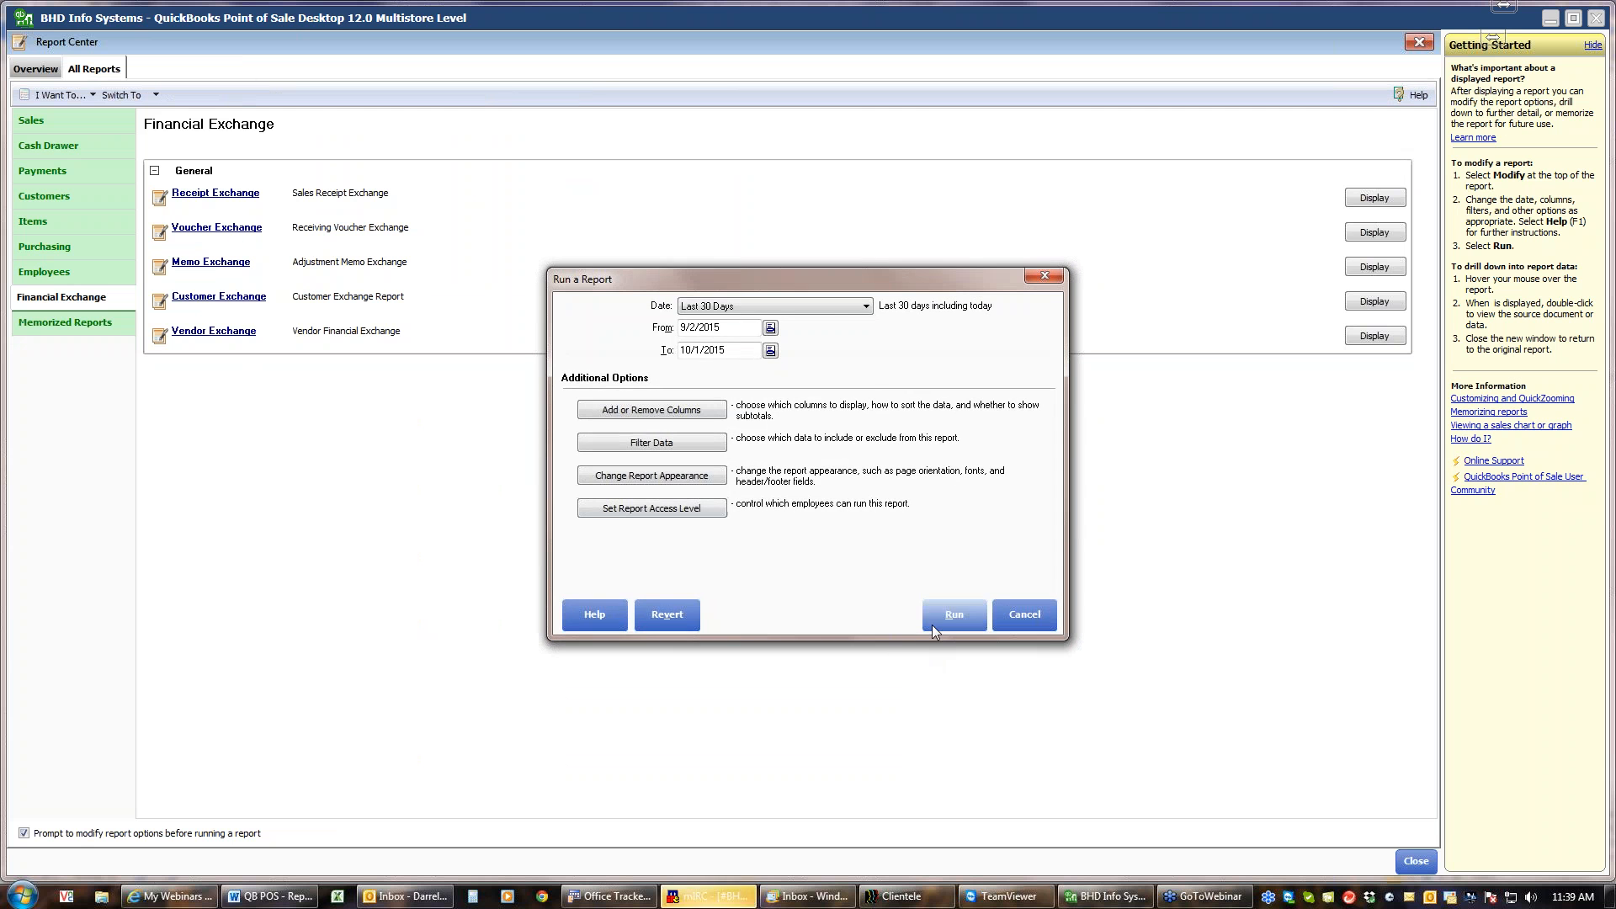
left_click(865, 308)
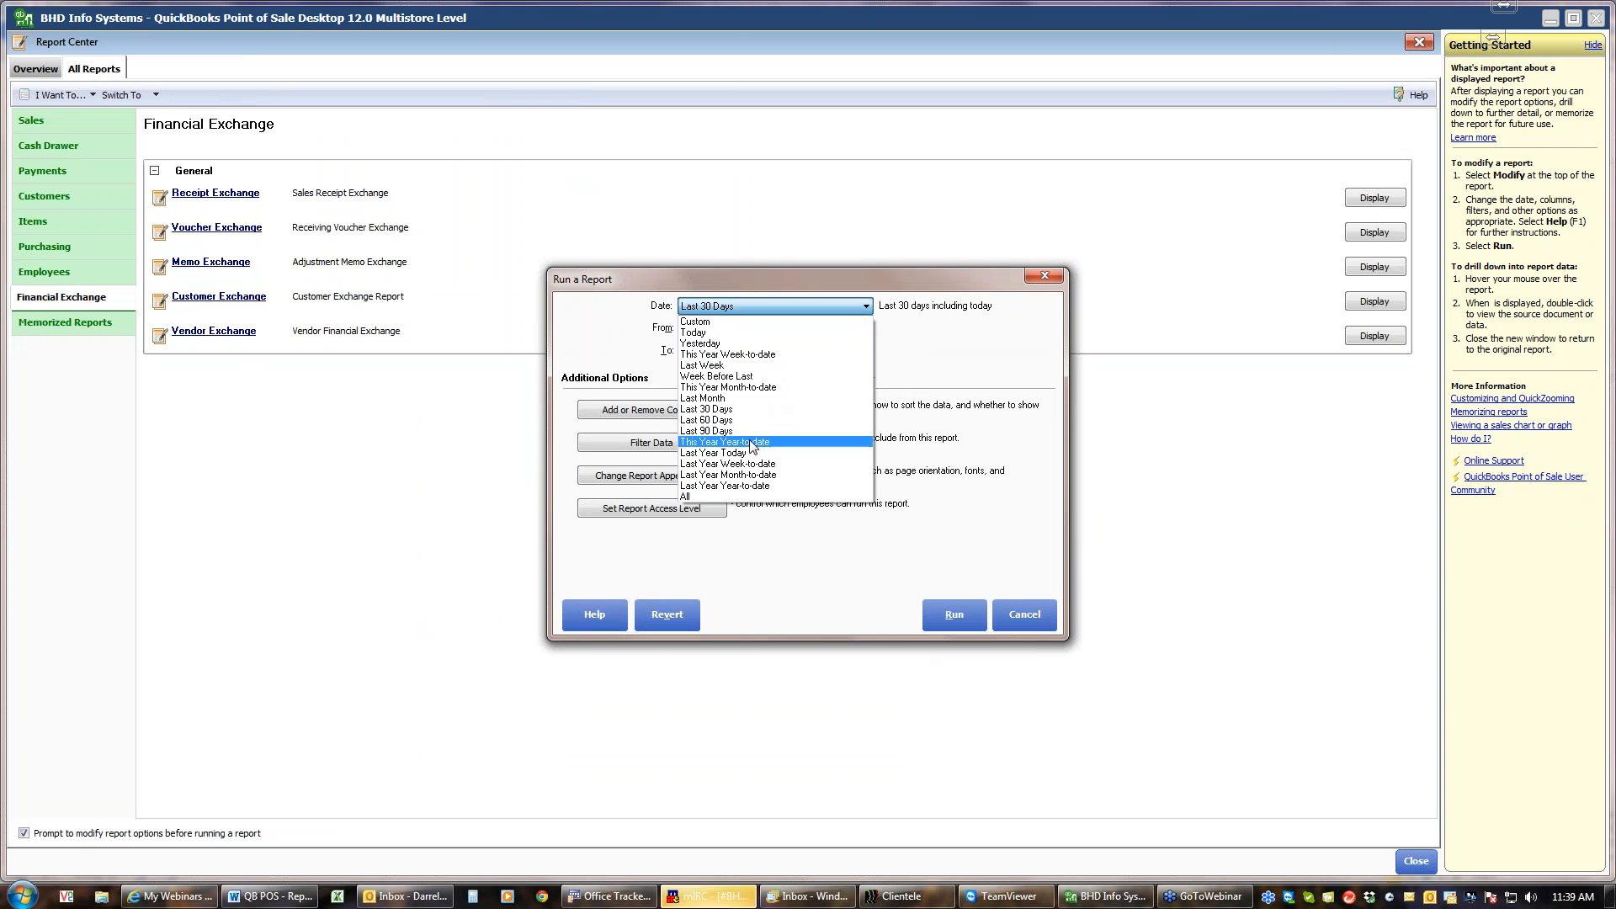
left_click(751, 442)
left_click(958, 619)
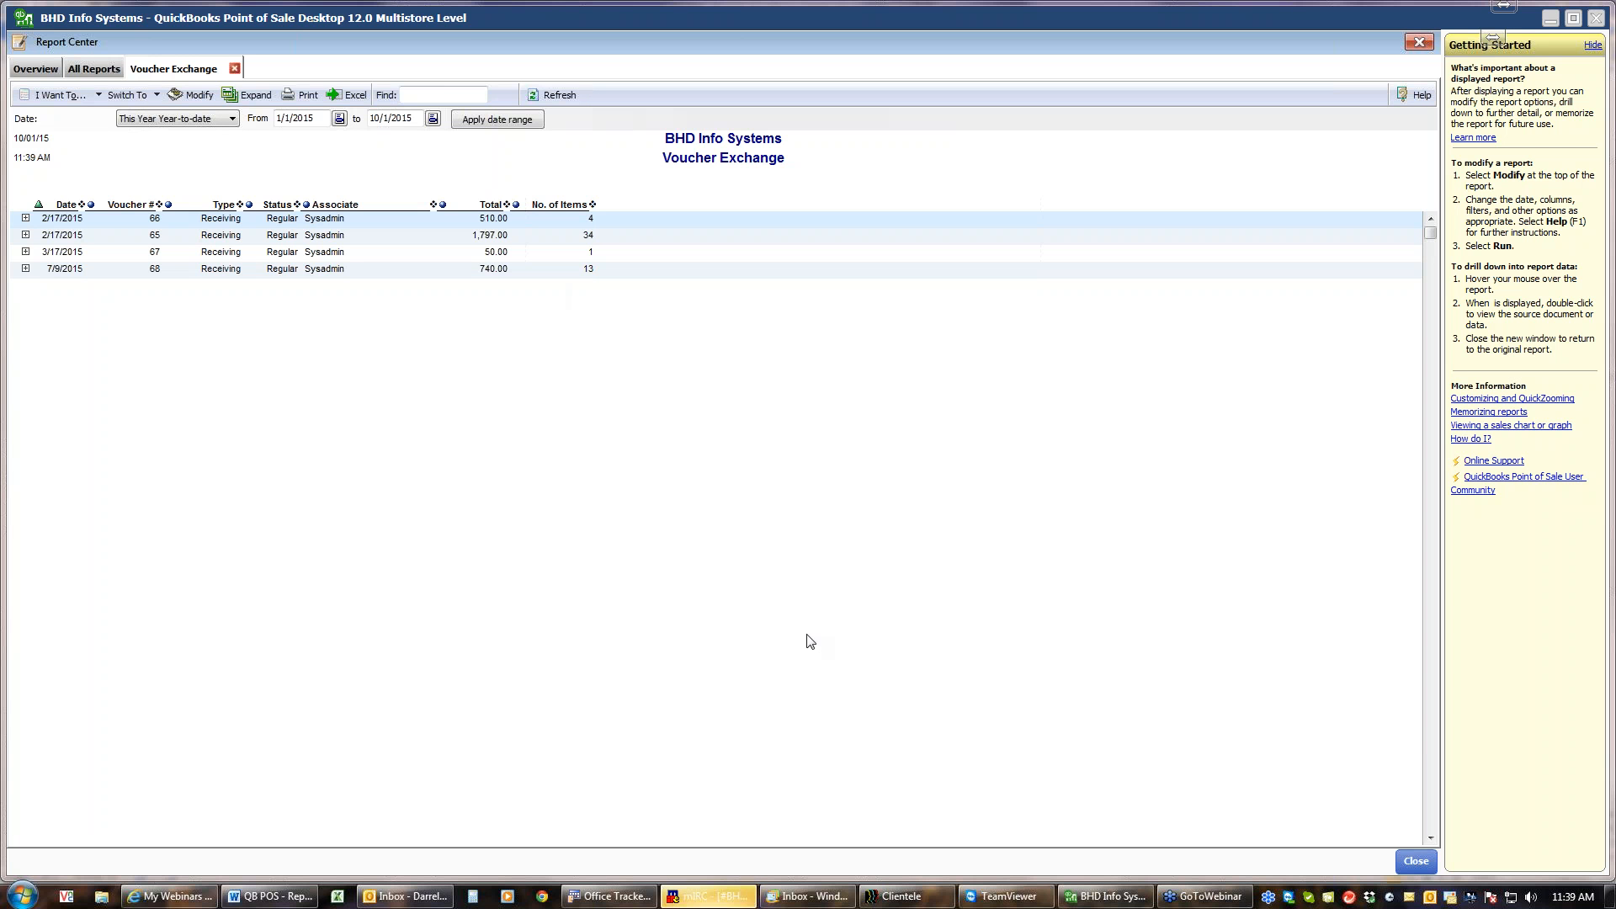
left_click(234, 70)
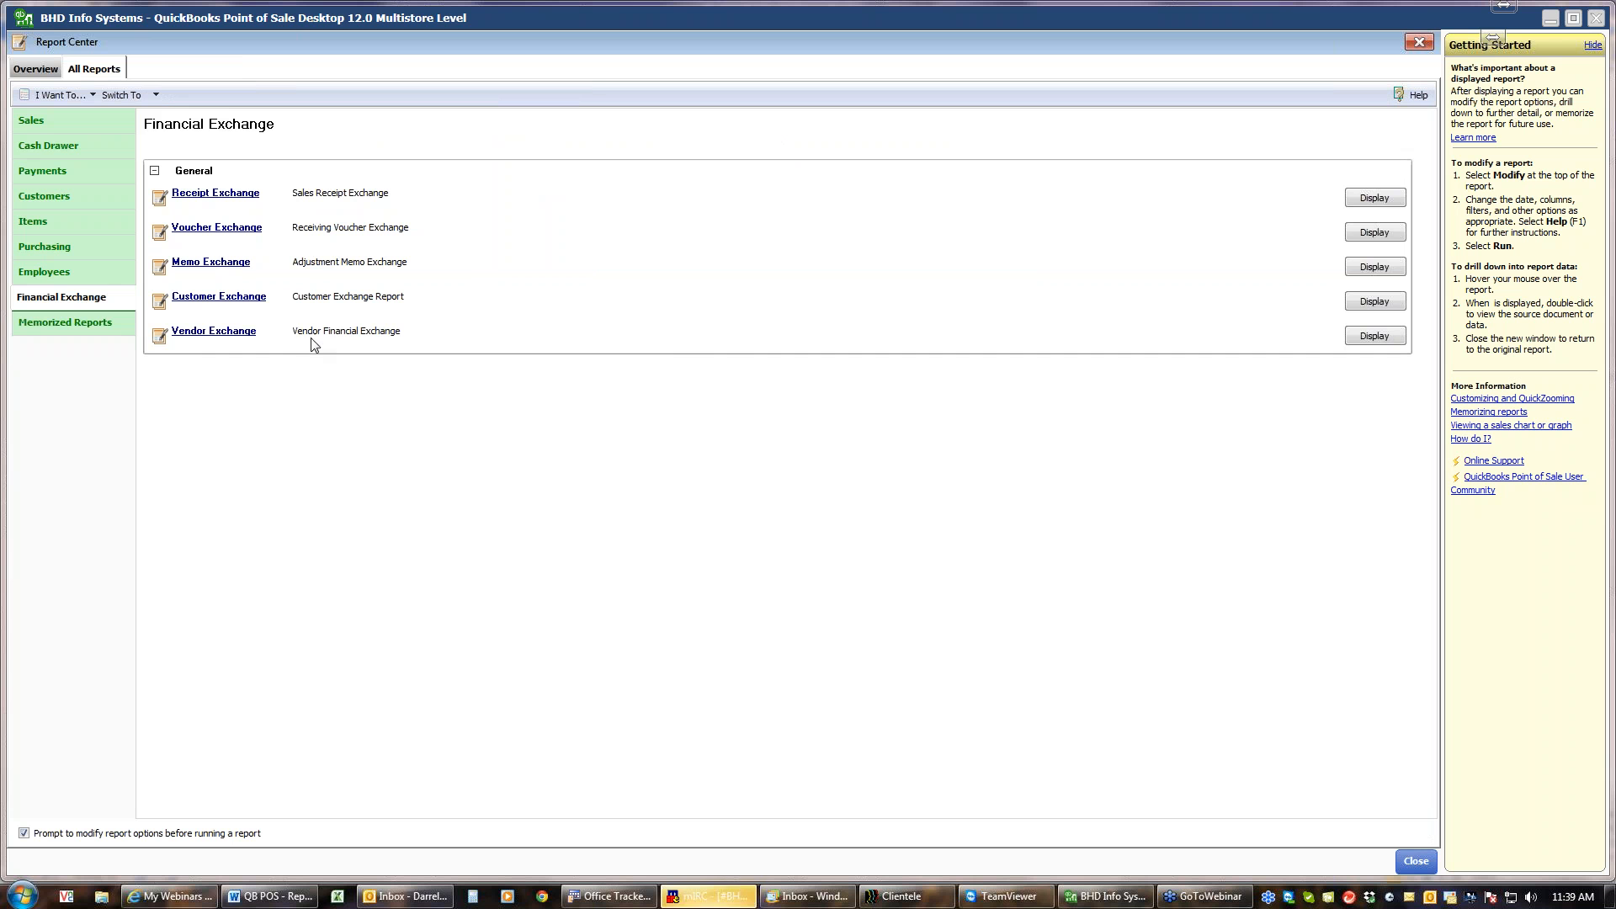
Display the memorized Busy Times graph for This Year Year-to-date
left_click(87, 334)
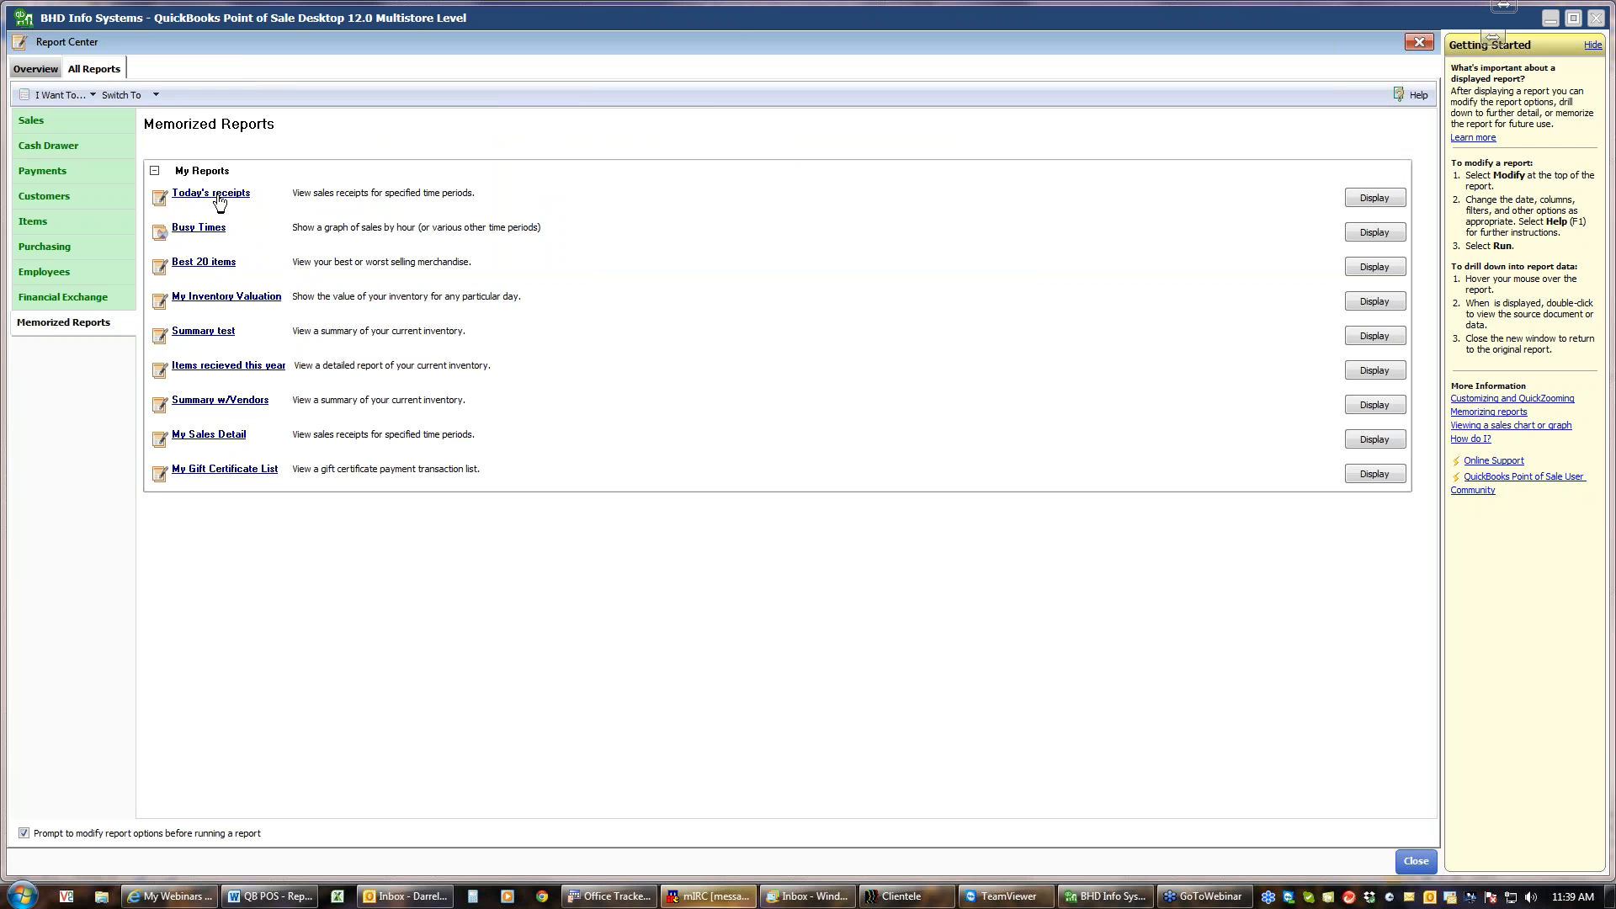
left_click(211, 232)
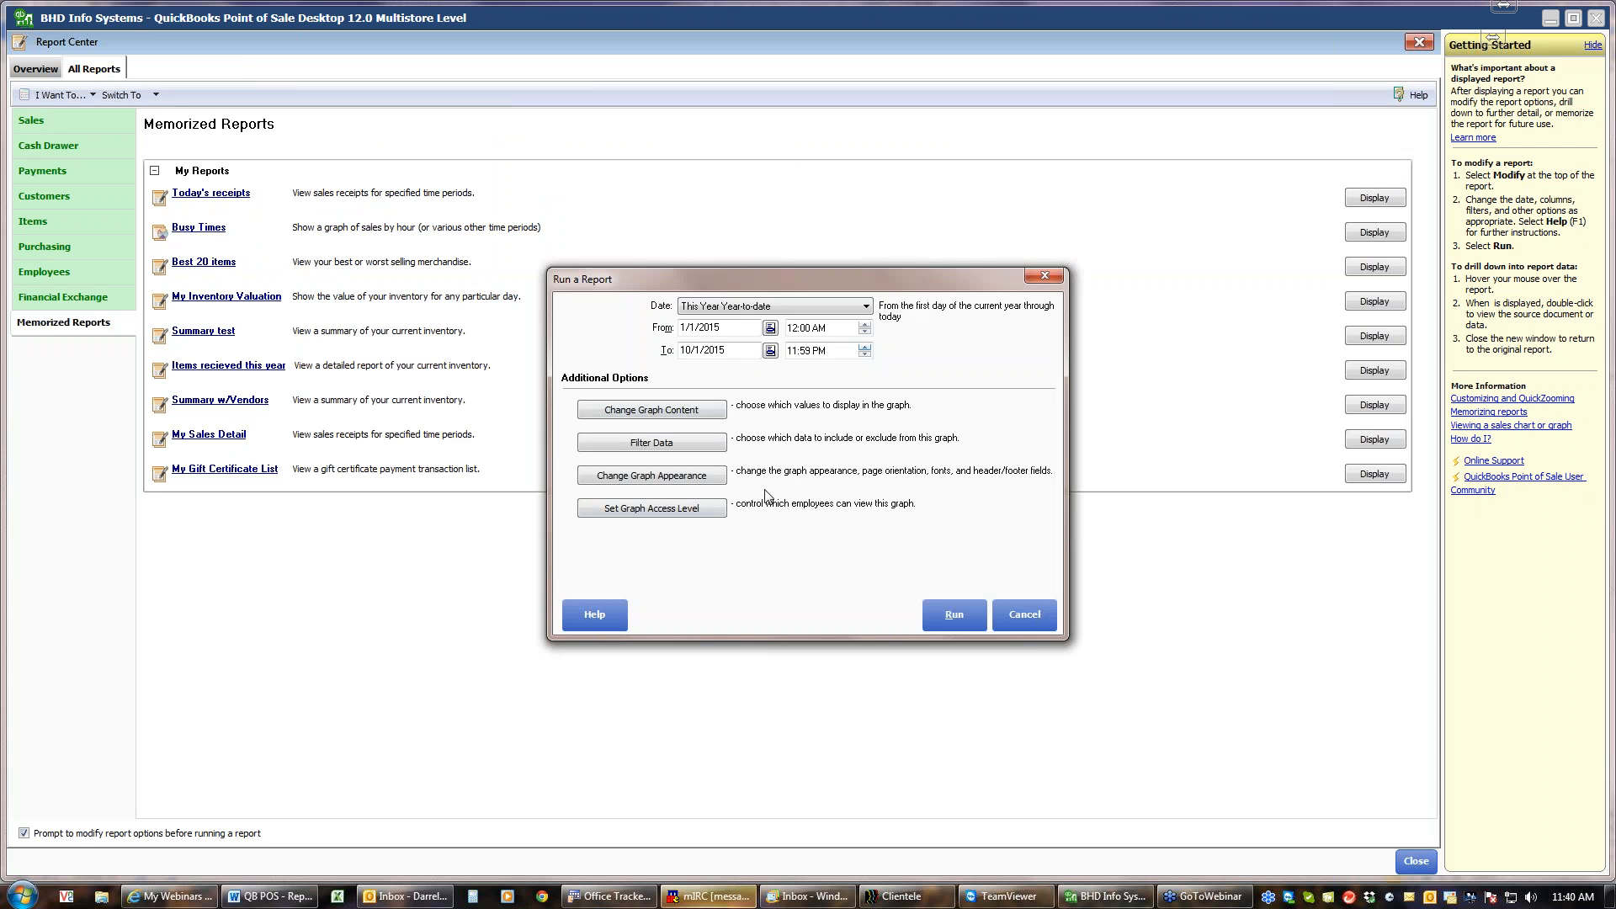
left_click(968, 623)
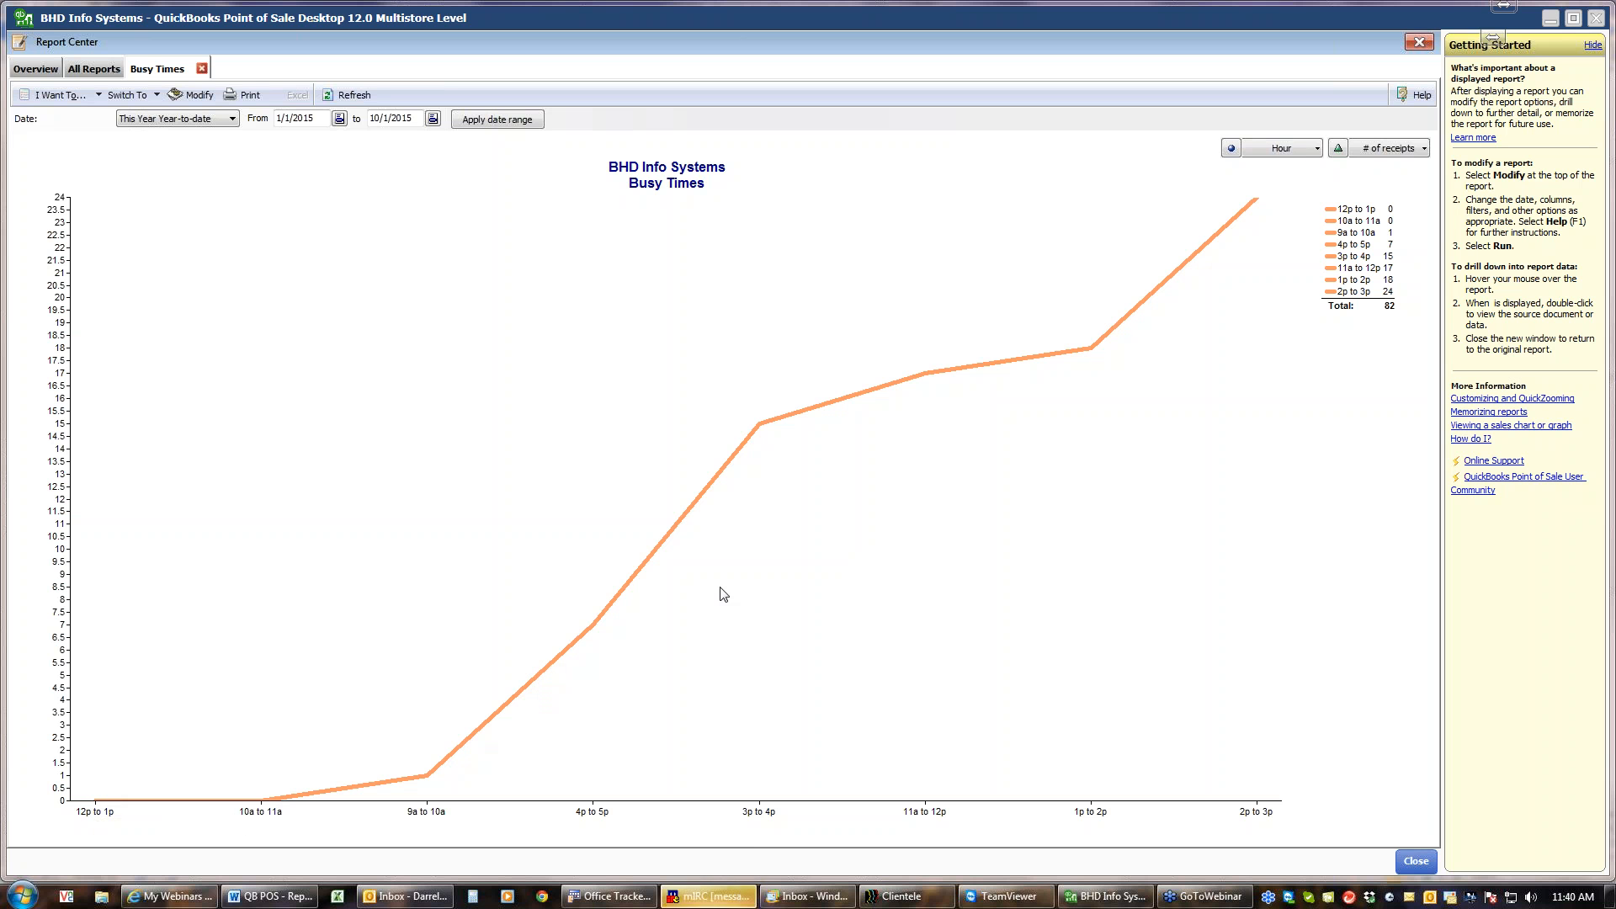
Compare the Busy Times graph by day of month, day and month, return it to Hour, and close it
left_click(1317, 149)
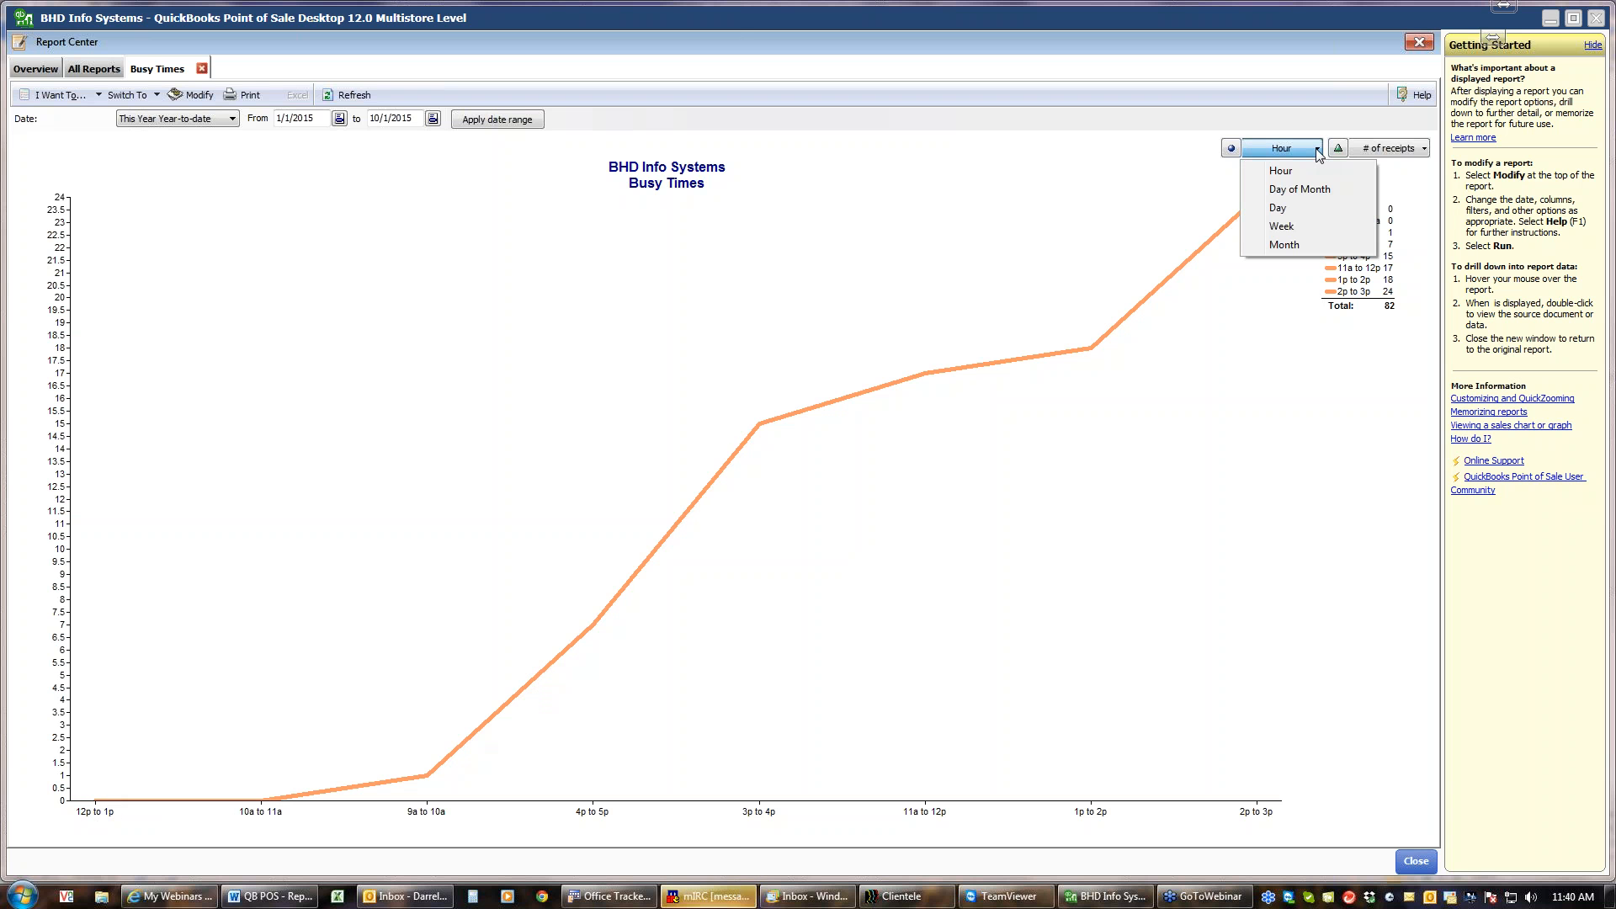
left_click(1305, 190)
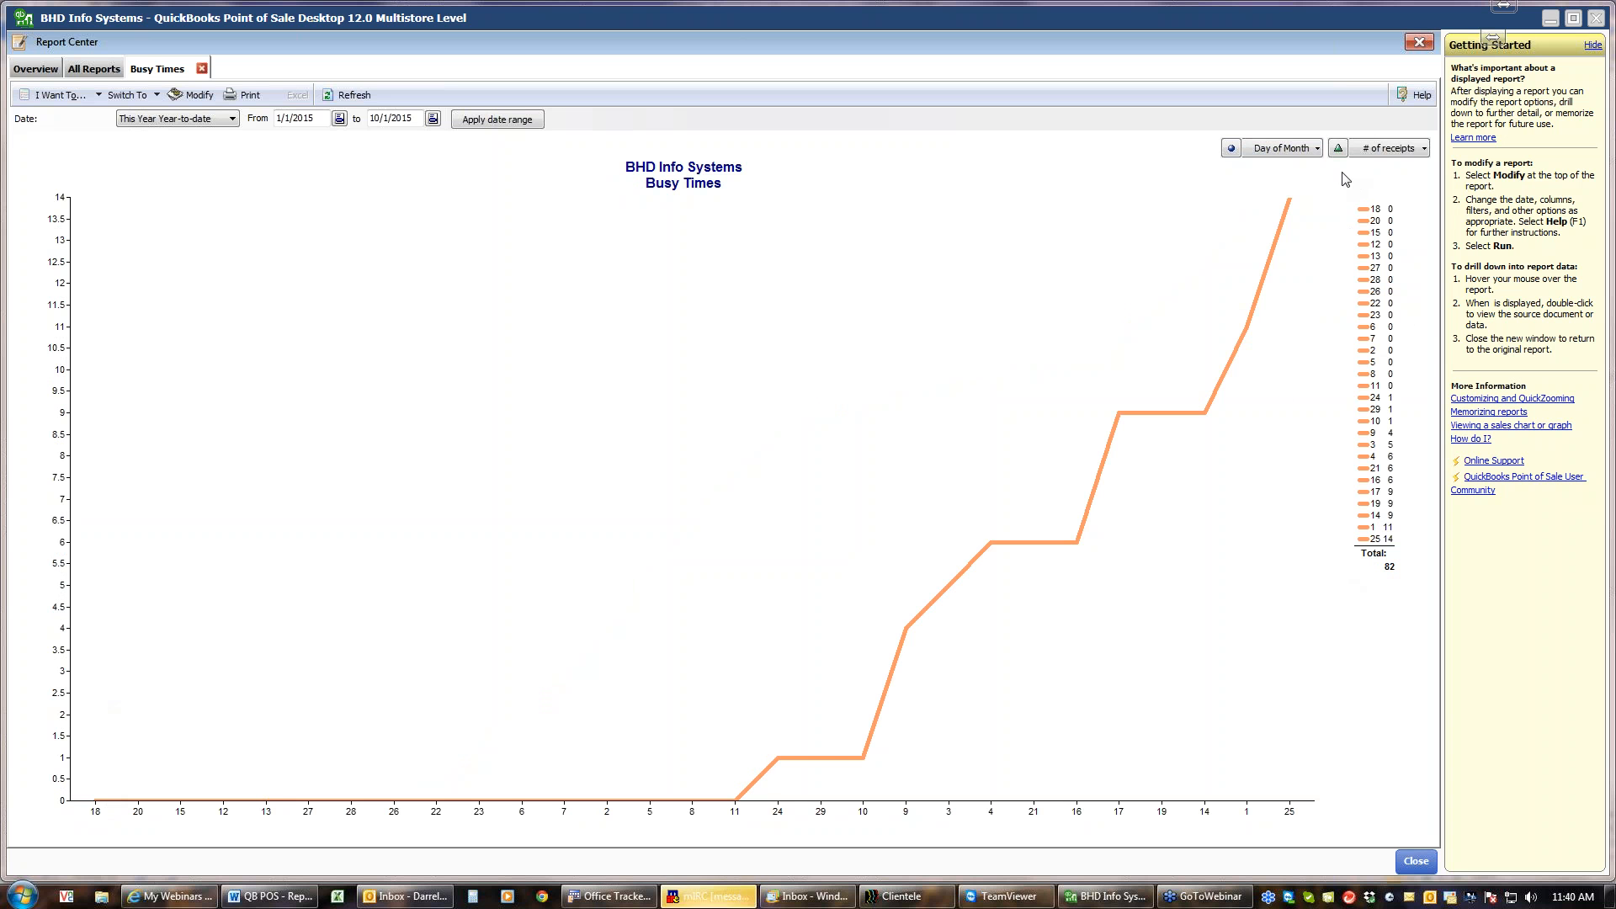
left_click(1316, 149)
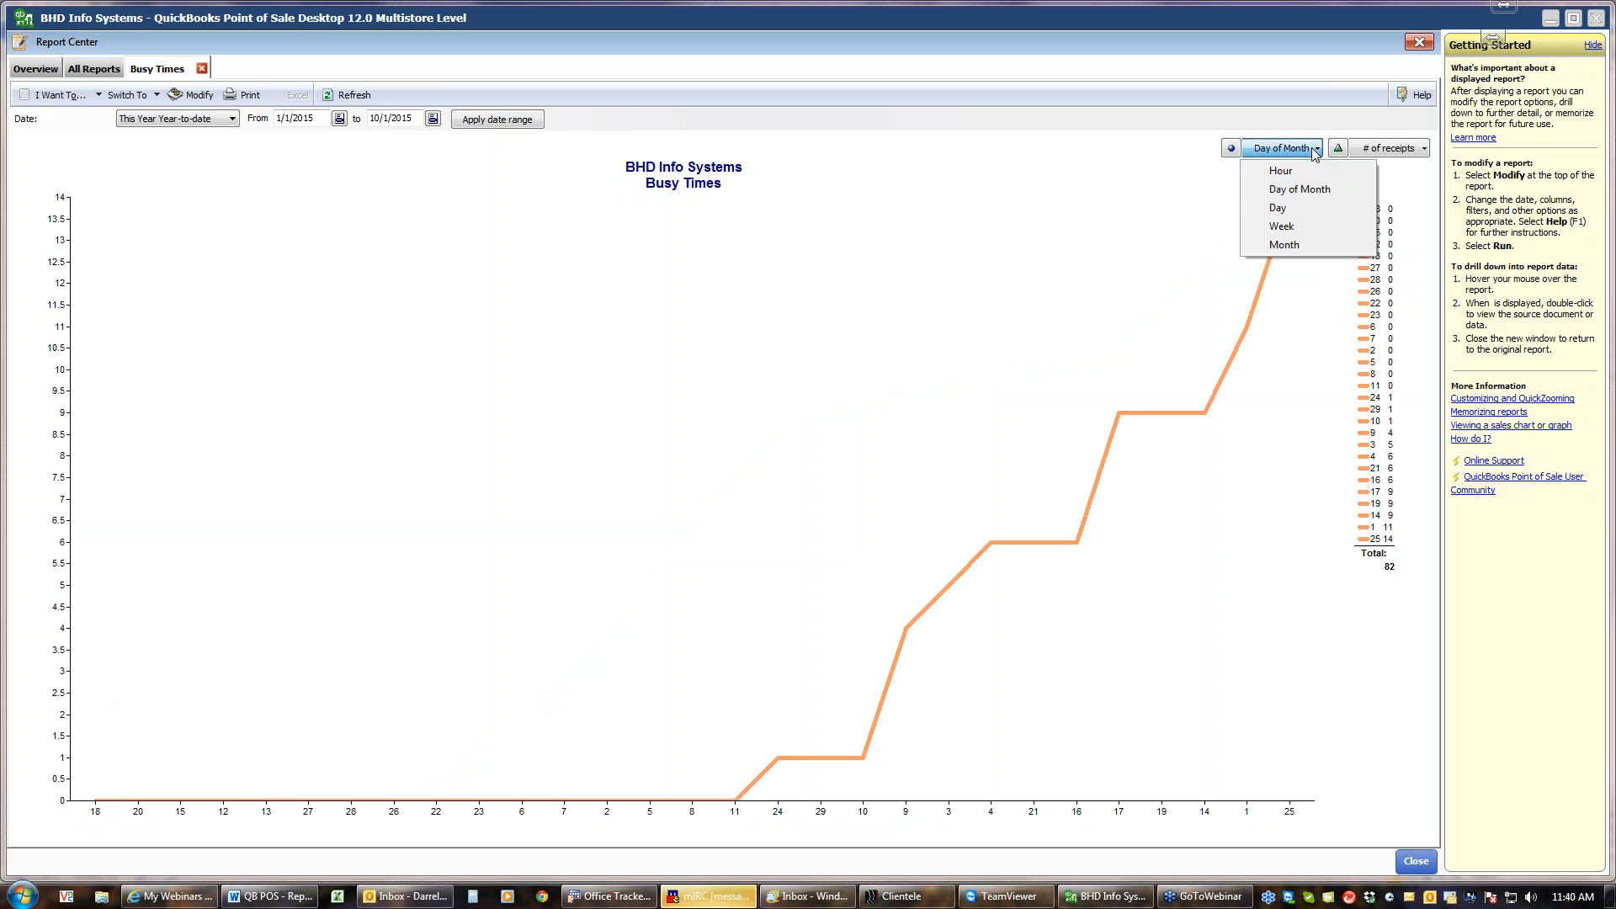
left_click(1280, 210)
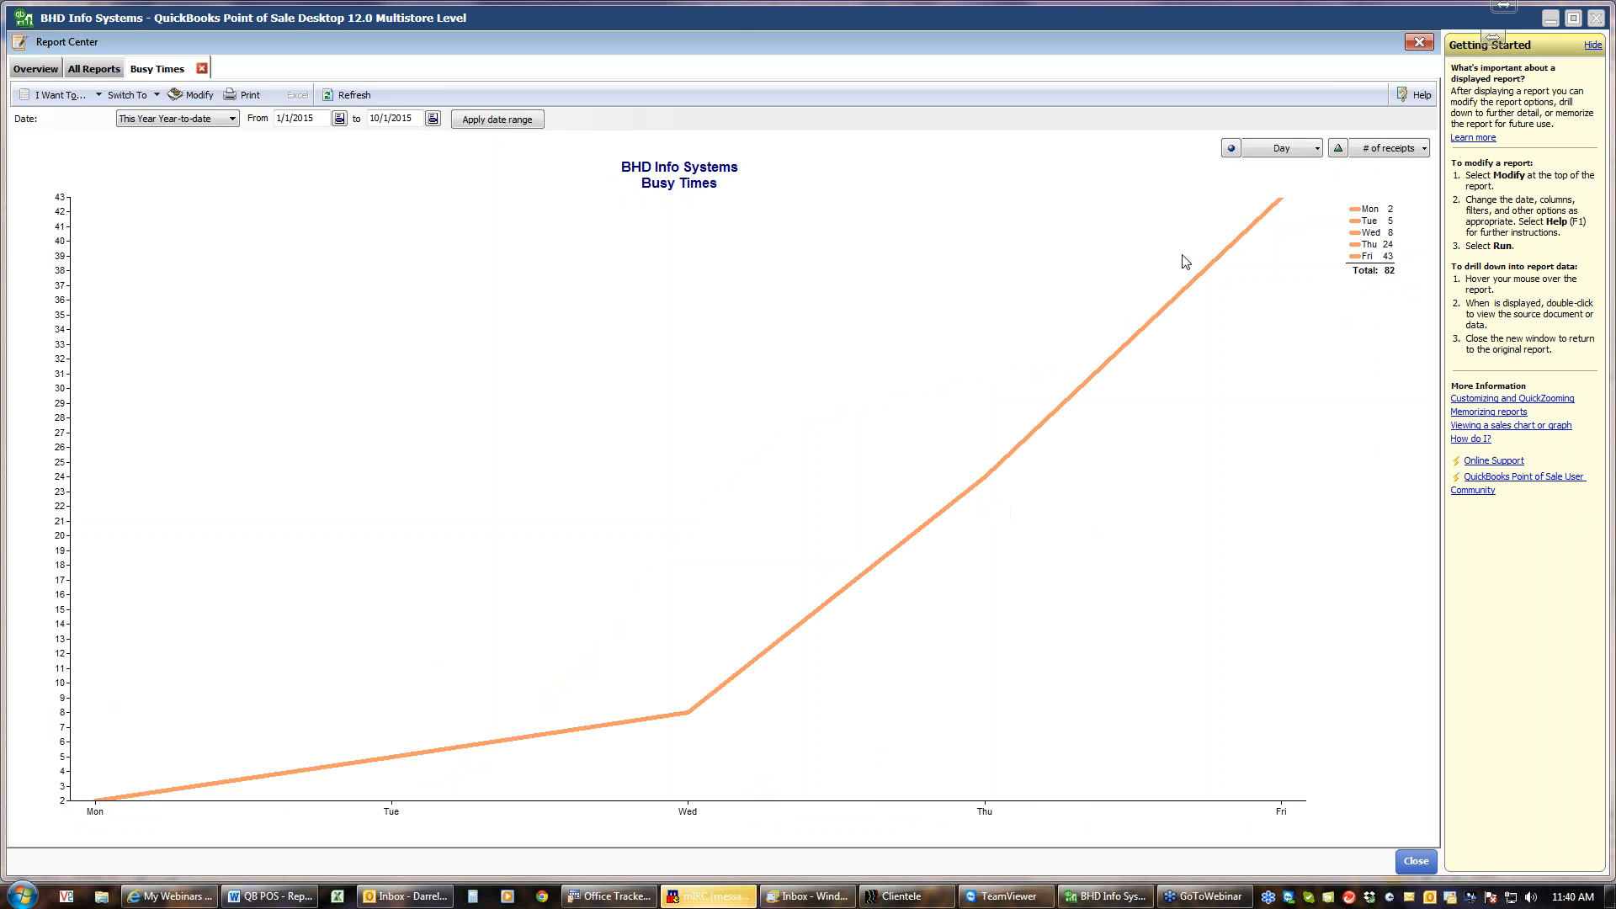
left_click(1311, 152)
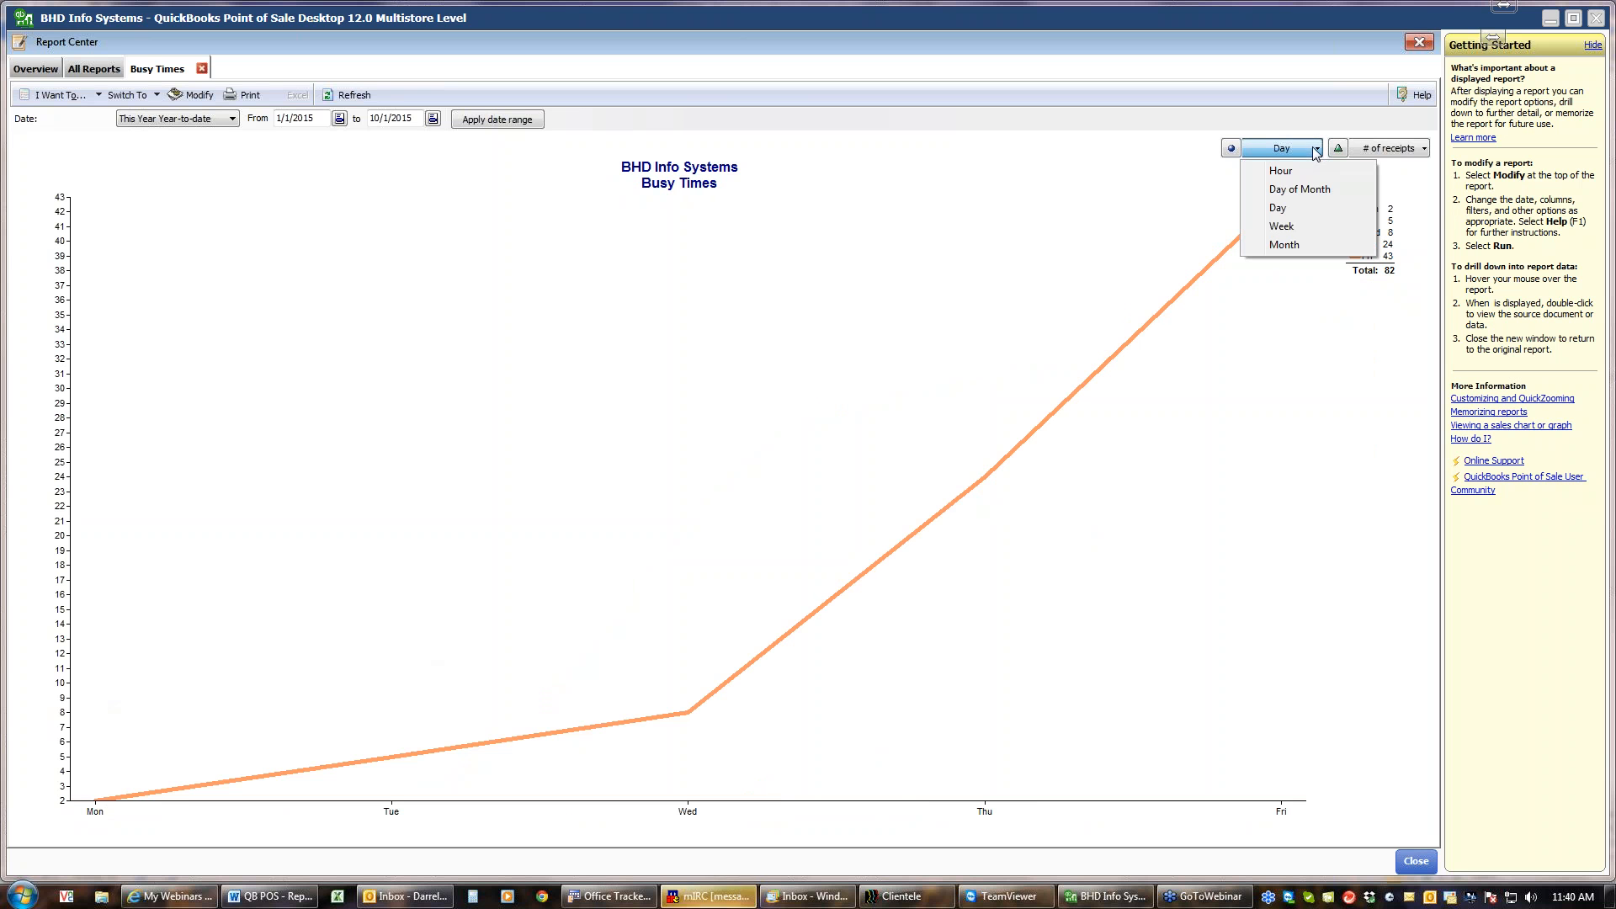
left_click(1285, 245)
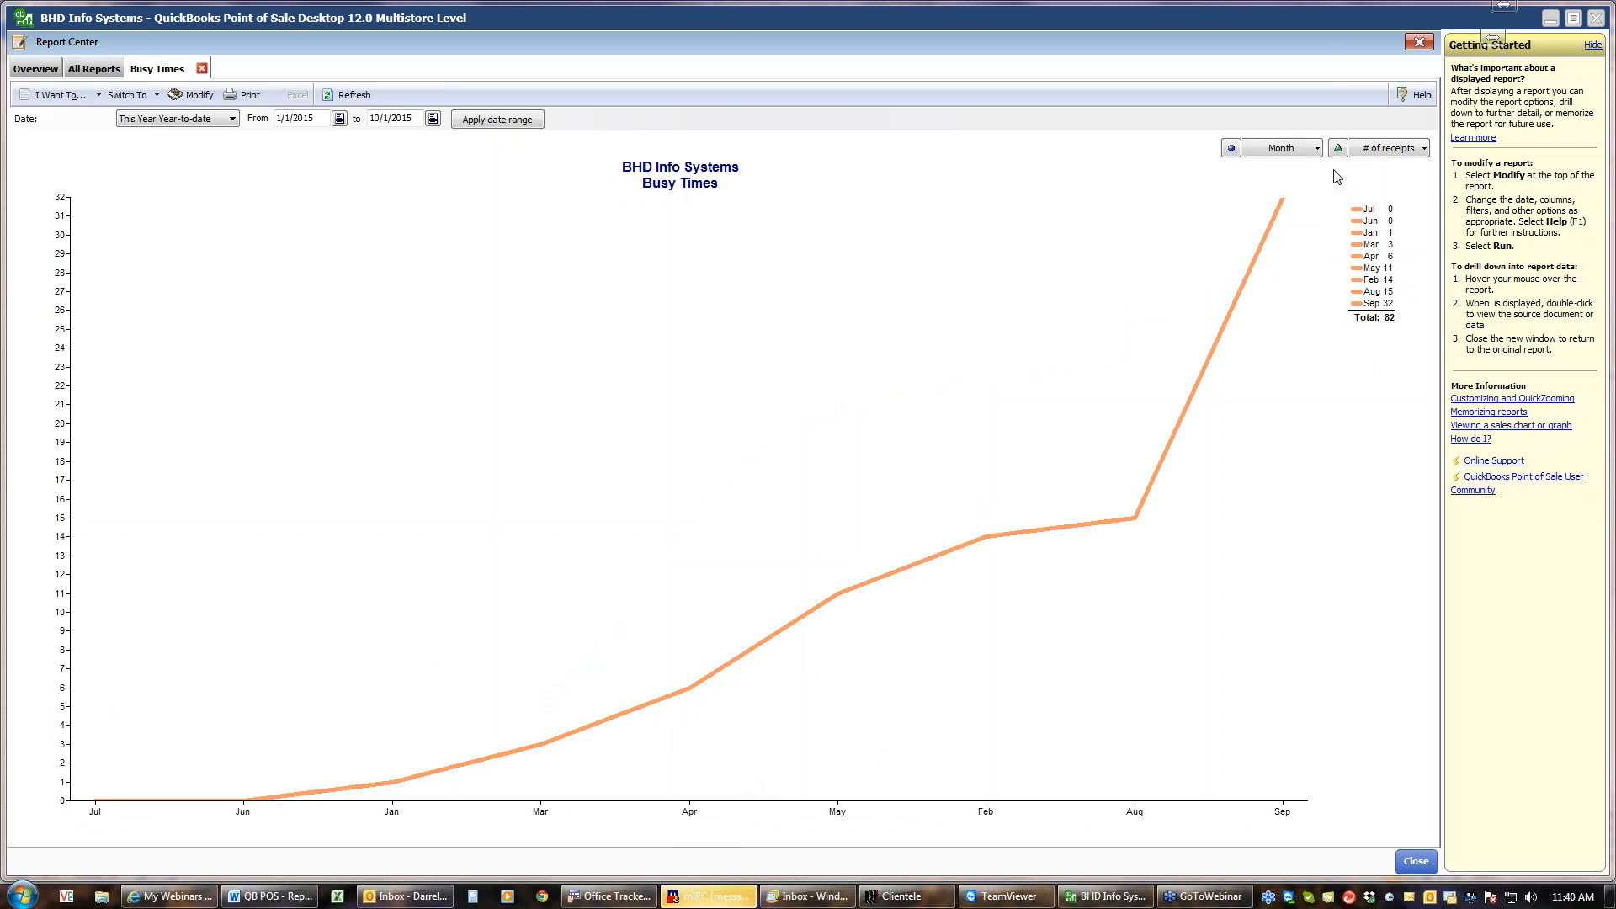
left_click(1317, 148)
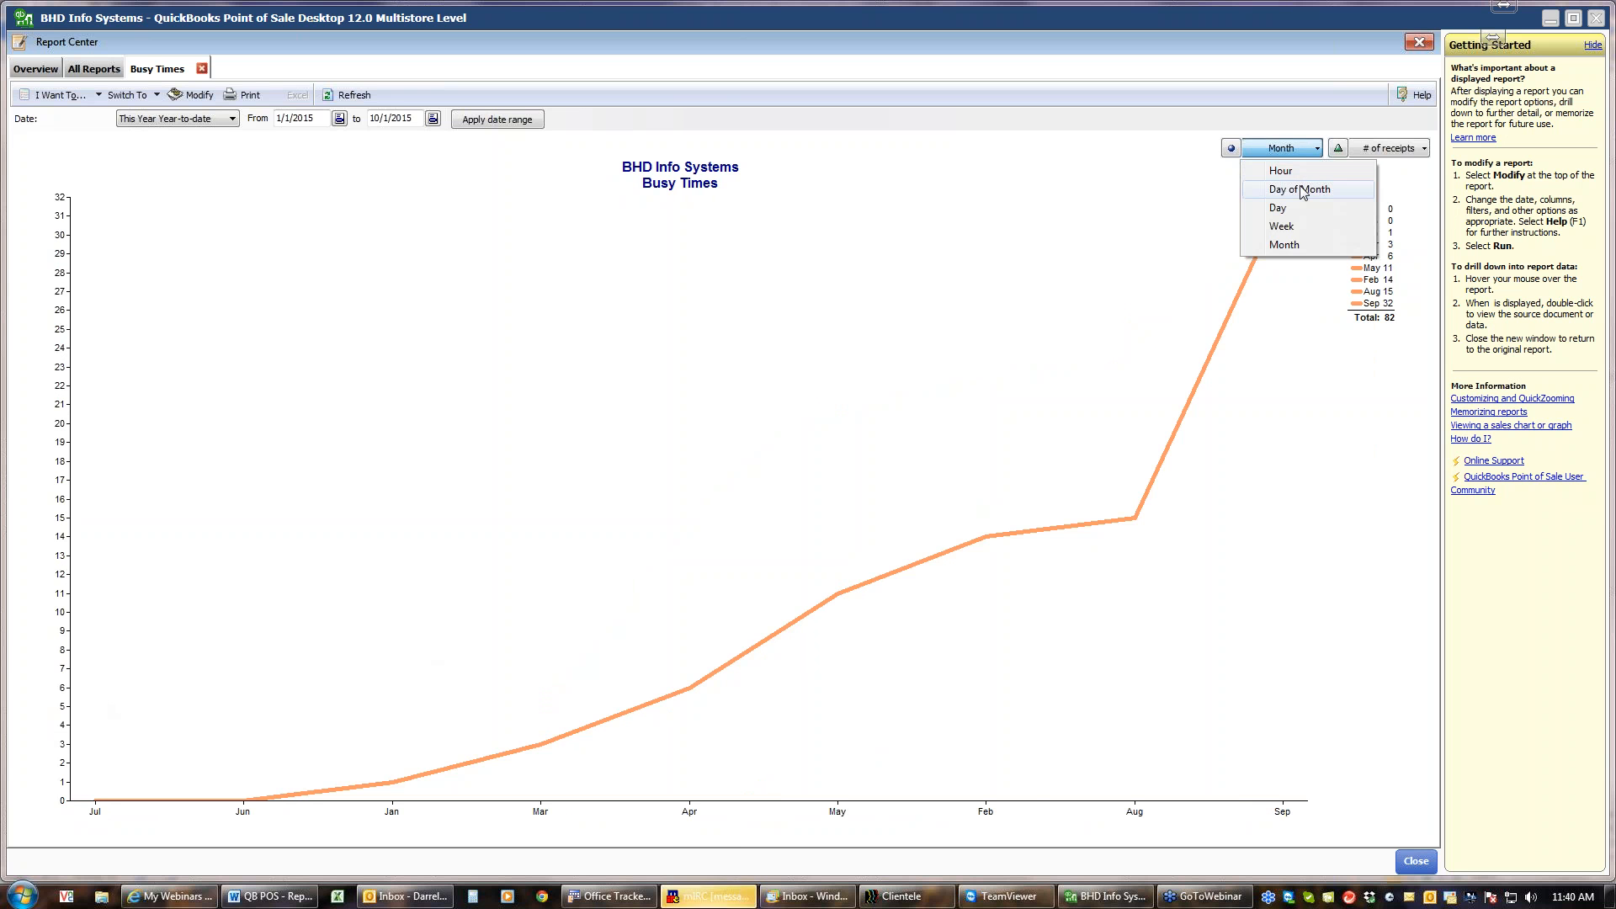
left_click(1293, 172)
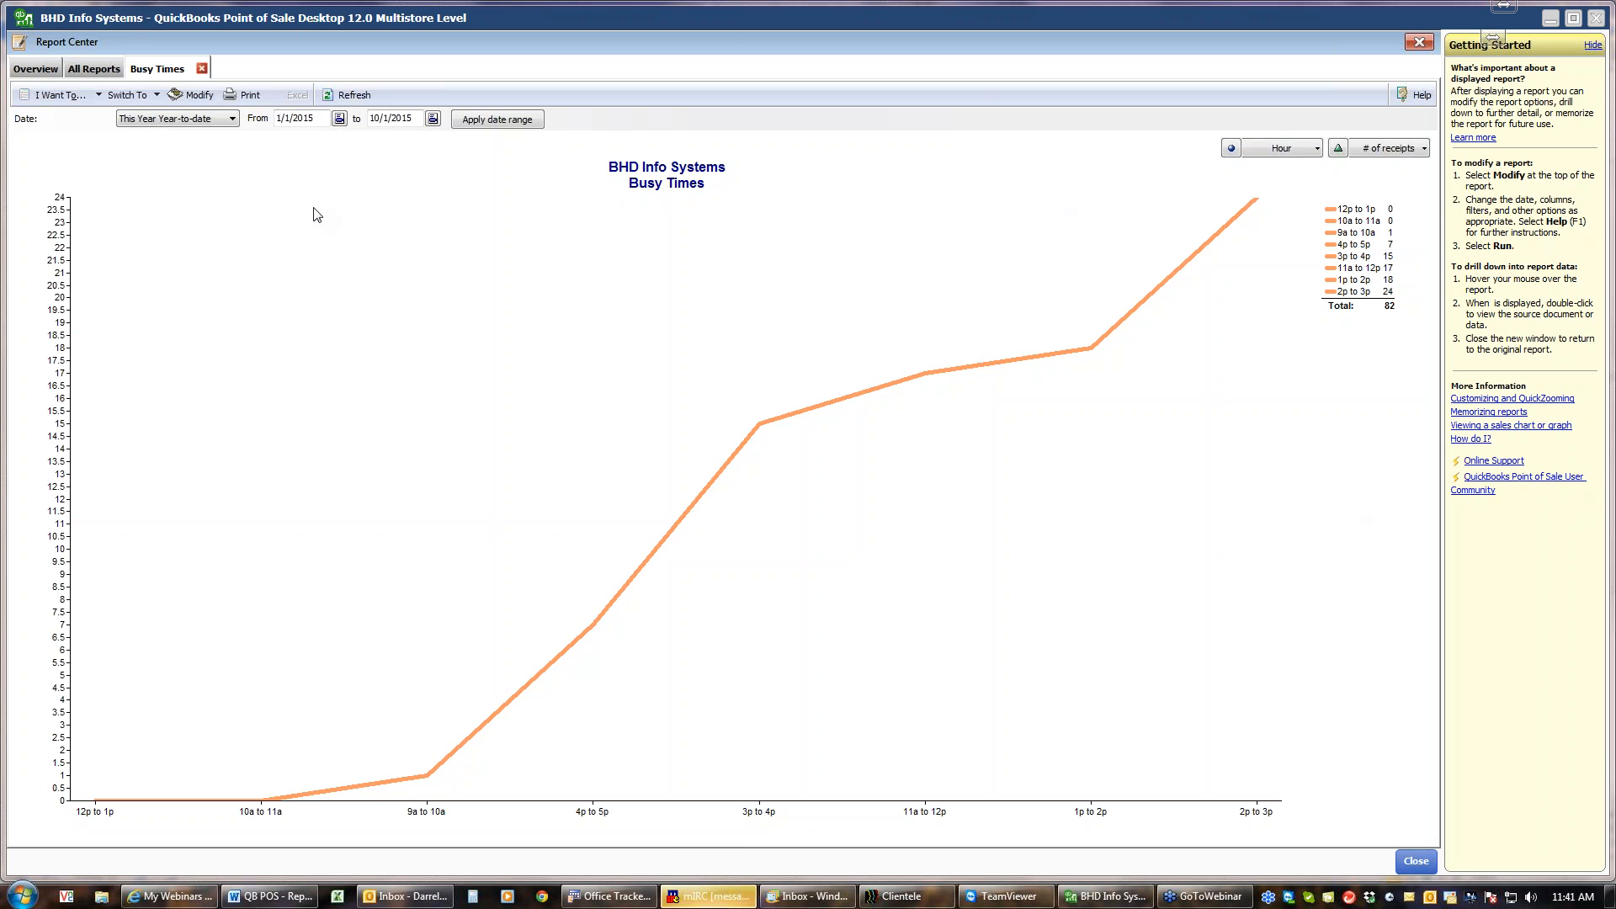
left_click(202, 69)
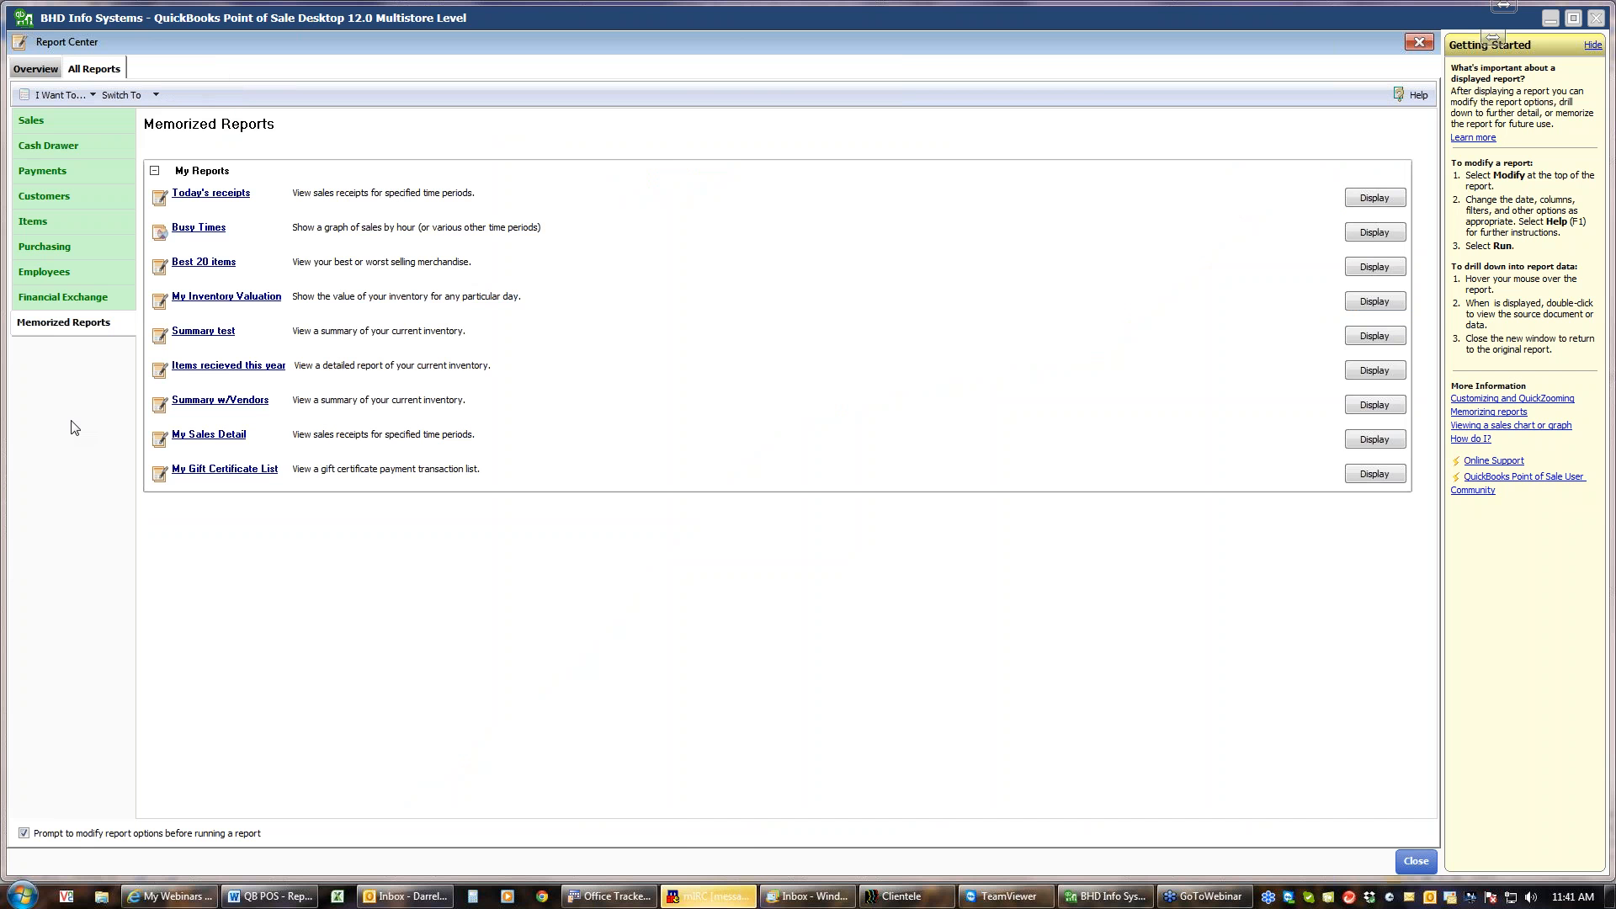
Run the memorized Best 20 items report for This Year Year-to-date
left_click(211, 264)
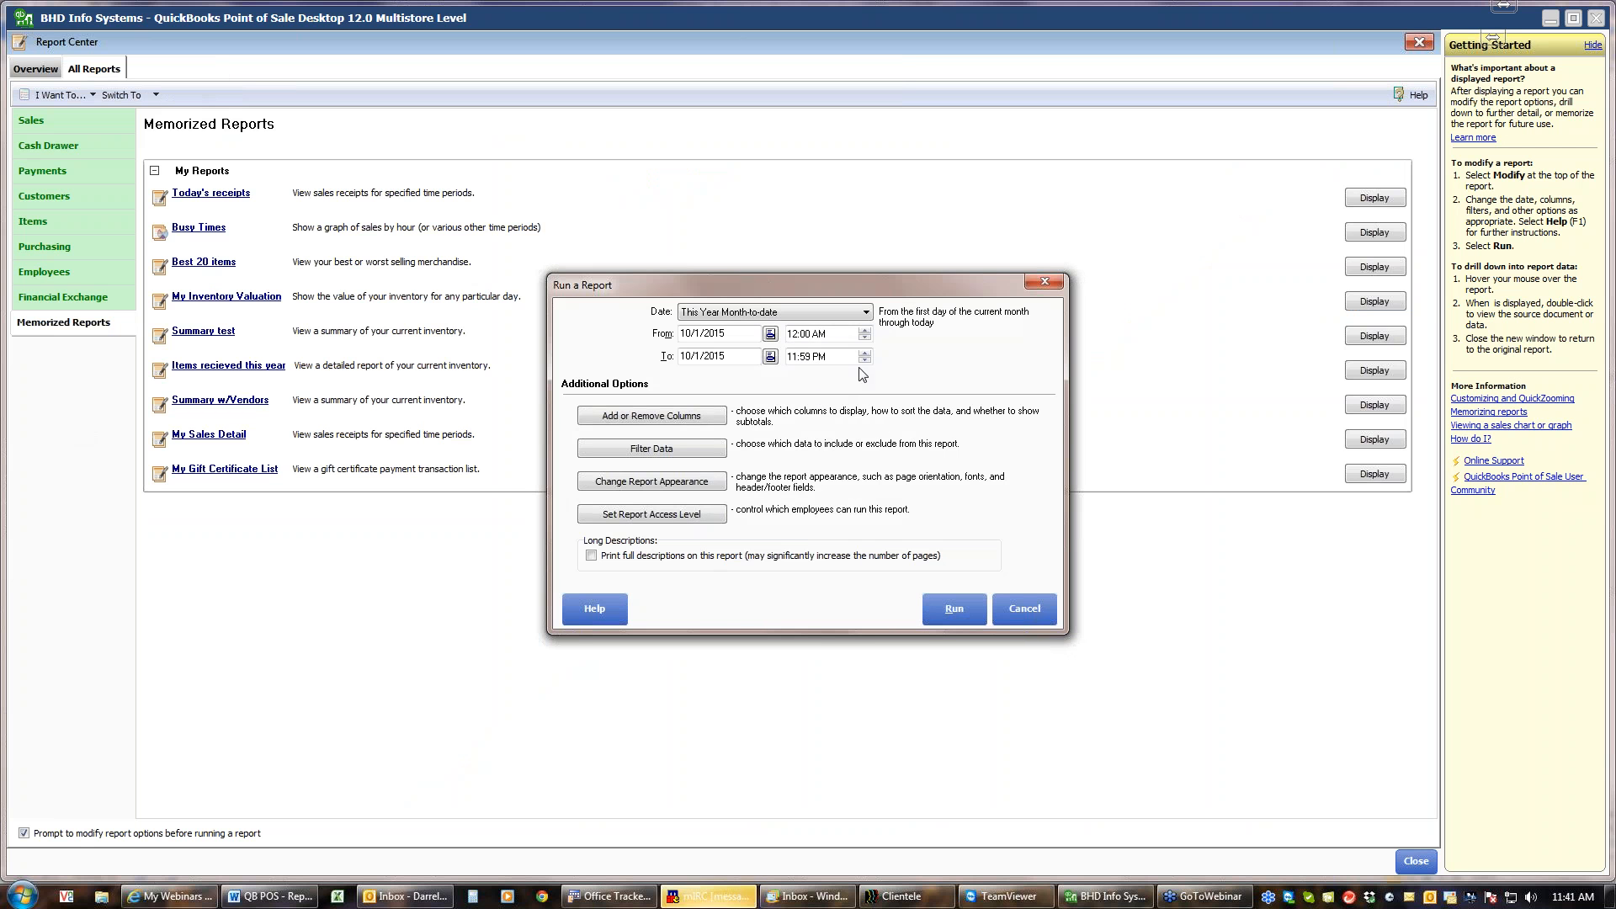
left_click(866, 312)
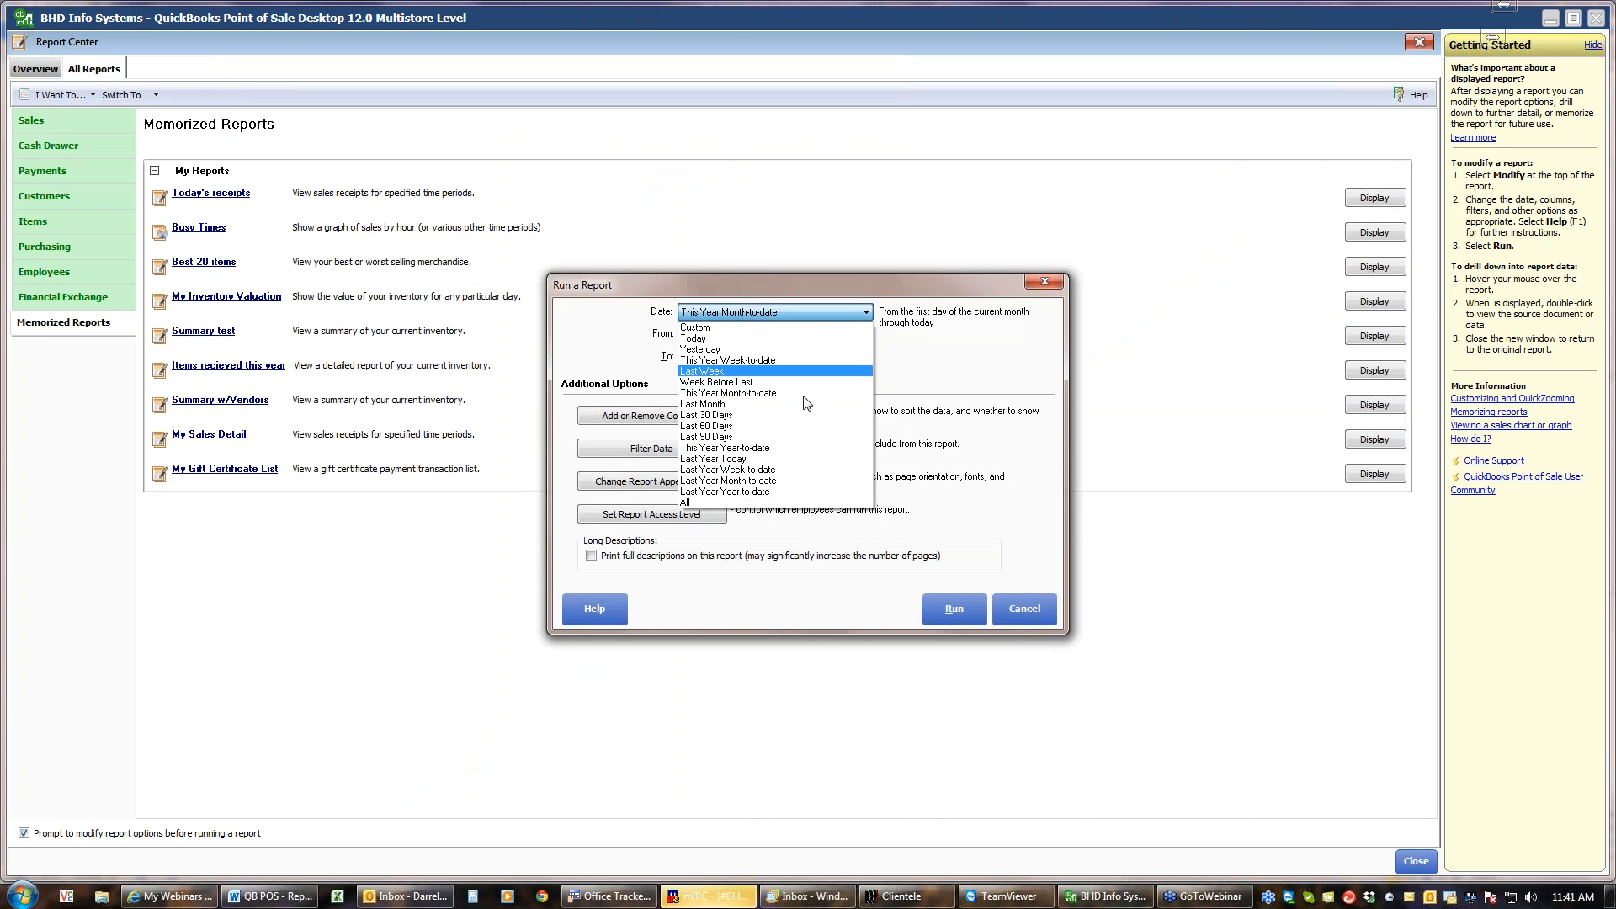
left_click(768, 448)
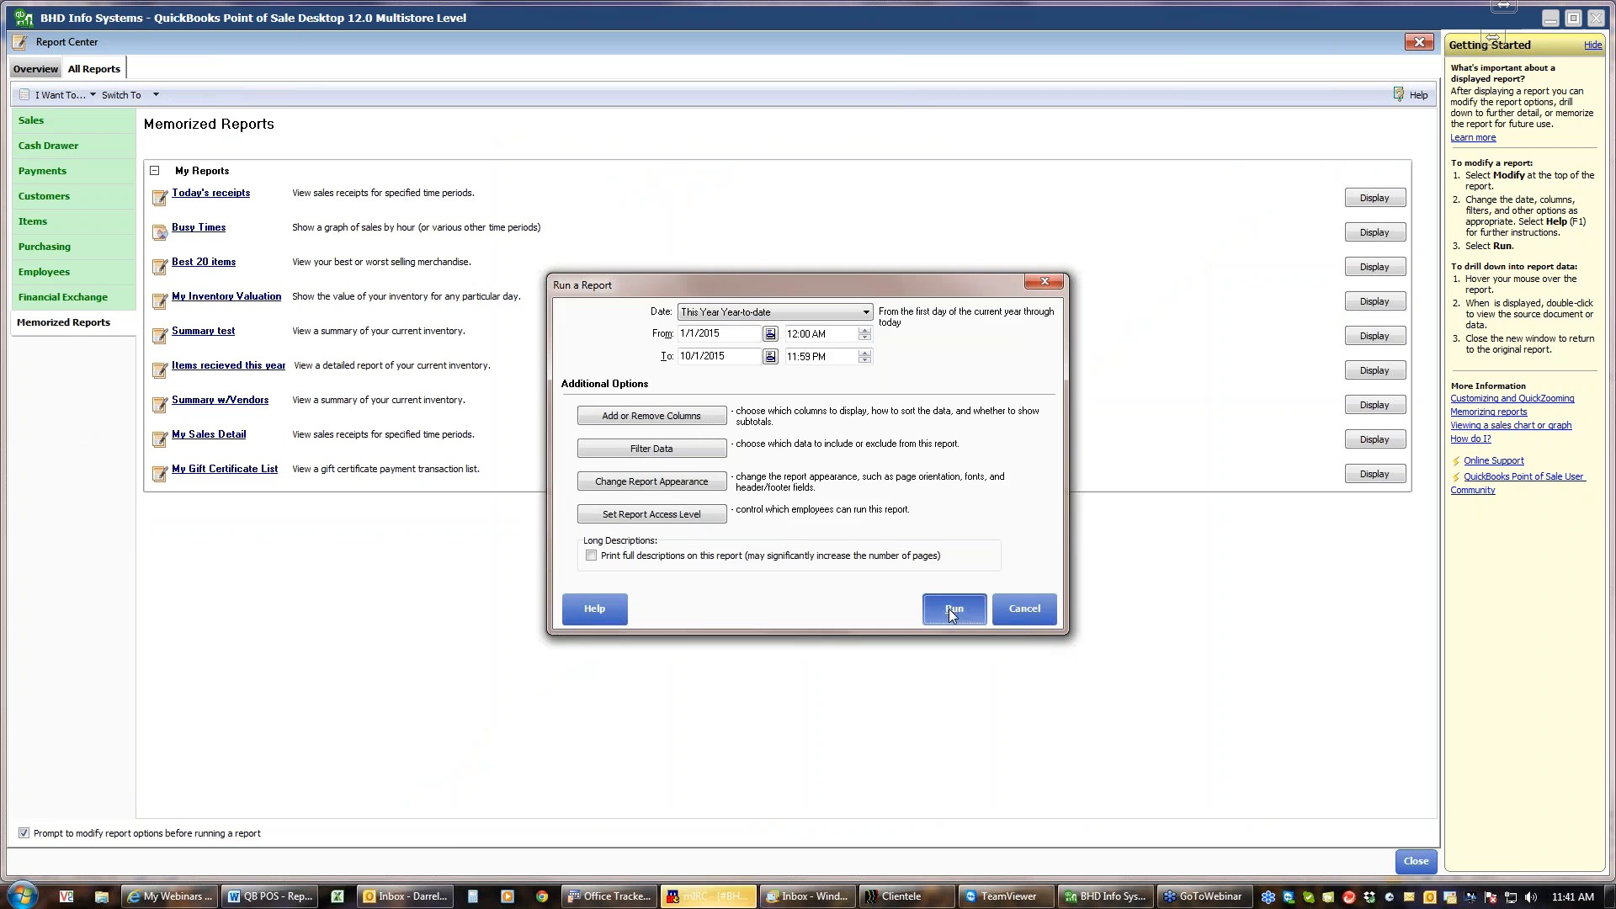
left_click(951, 609)
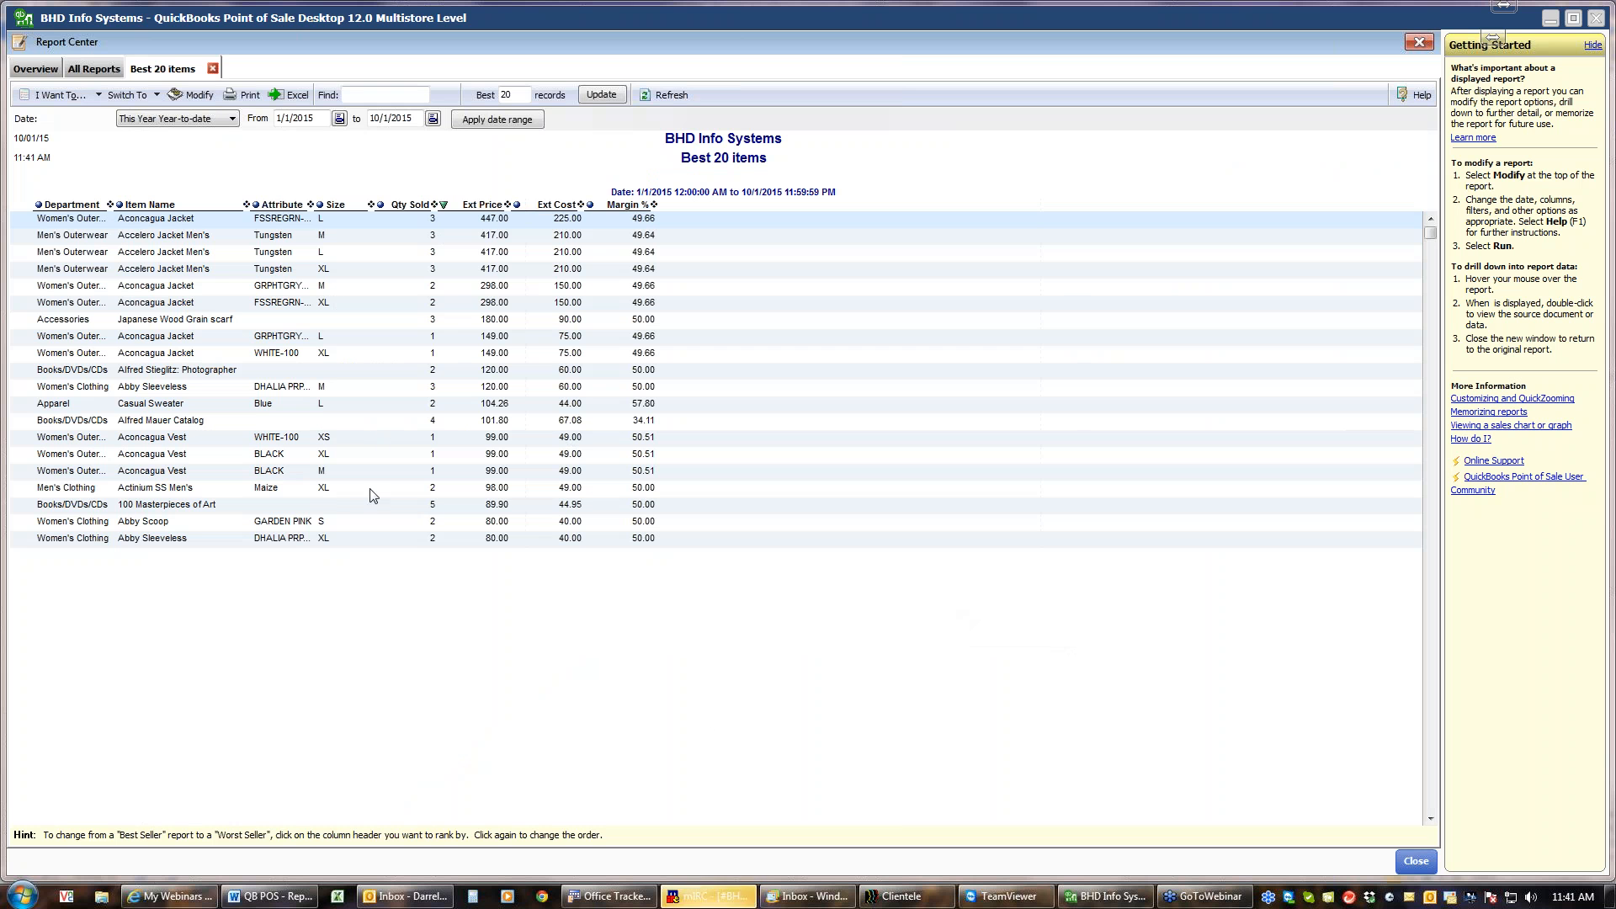
Rank the Best 20 items report by Ext Cost, Ext Price and Qty Sold, comparing worst and best sellers for each, and close it
left_click(517, 207)
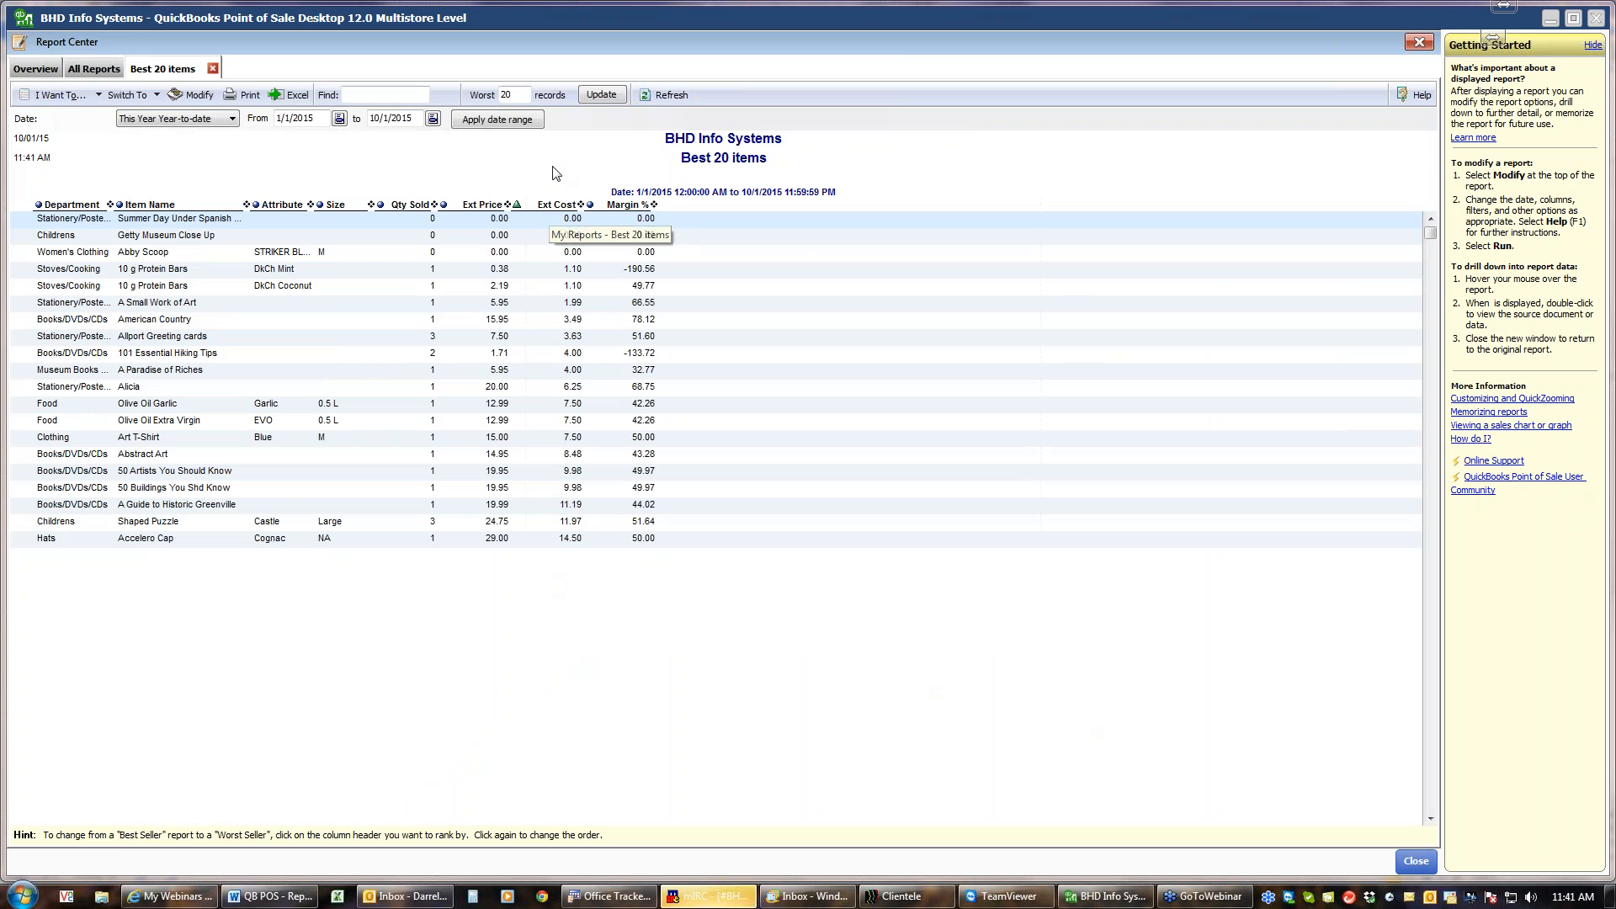
left_click(517, 205)
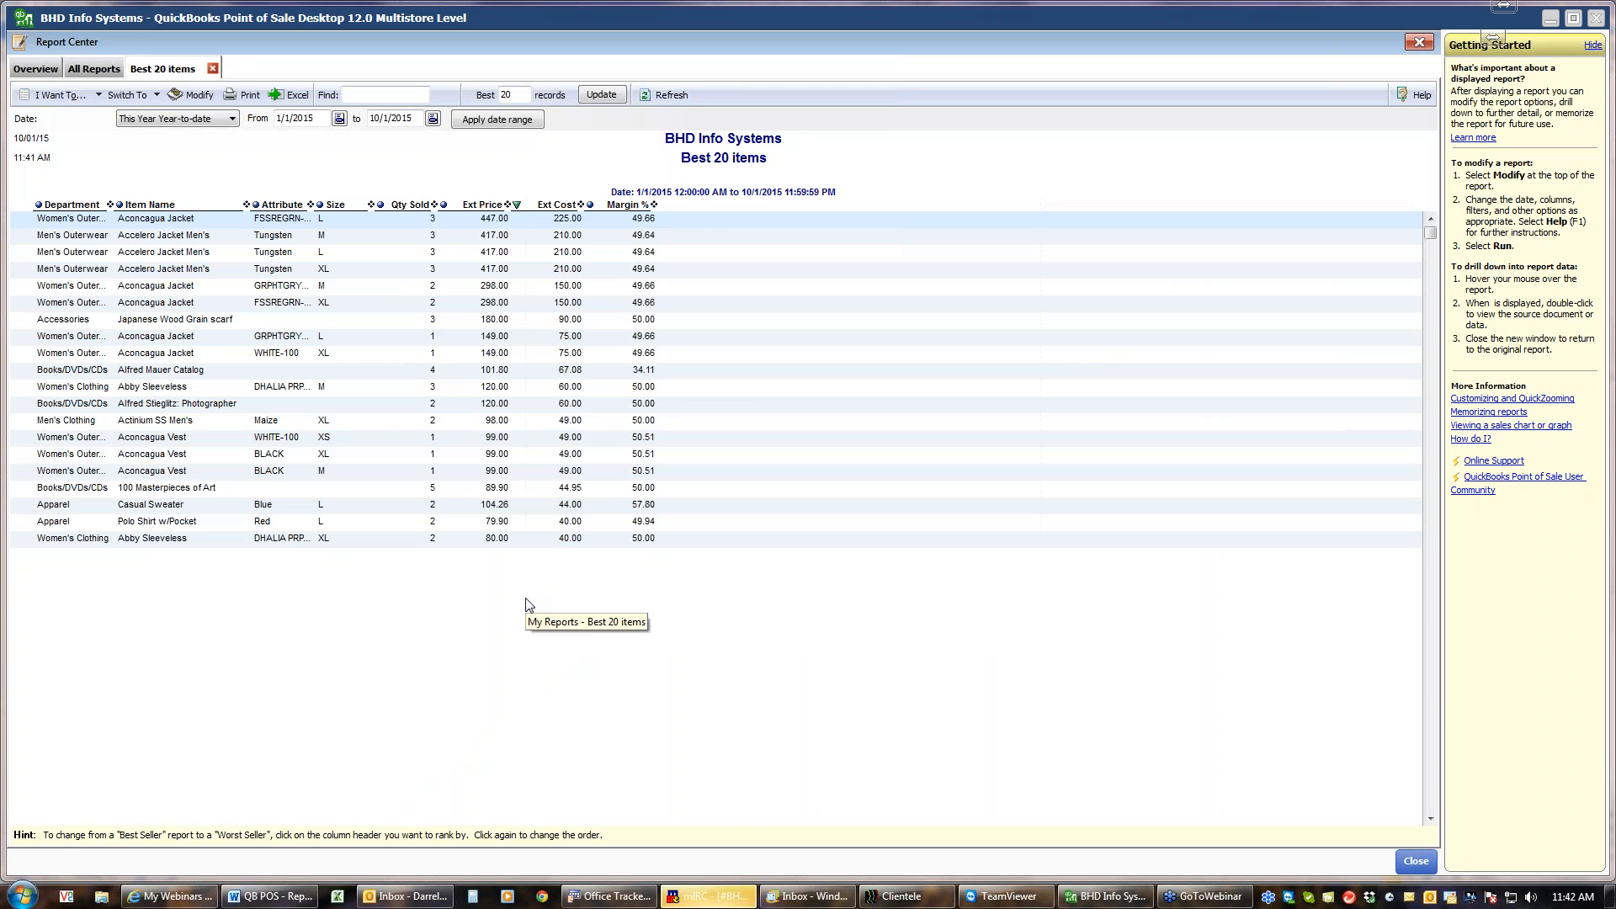
left_click(443, 208)
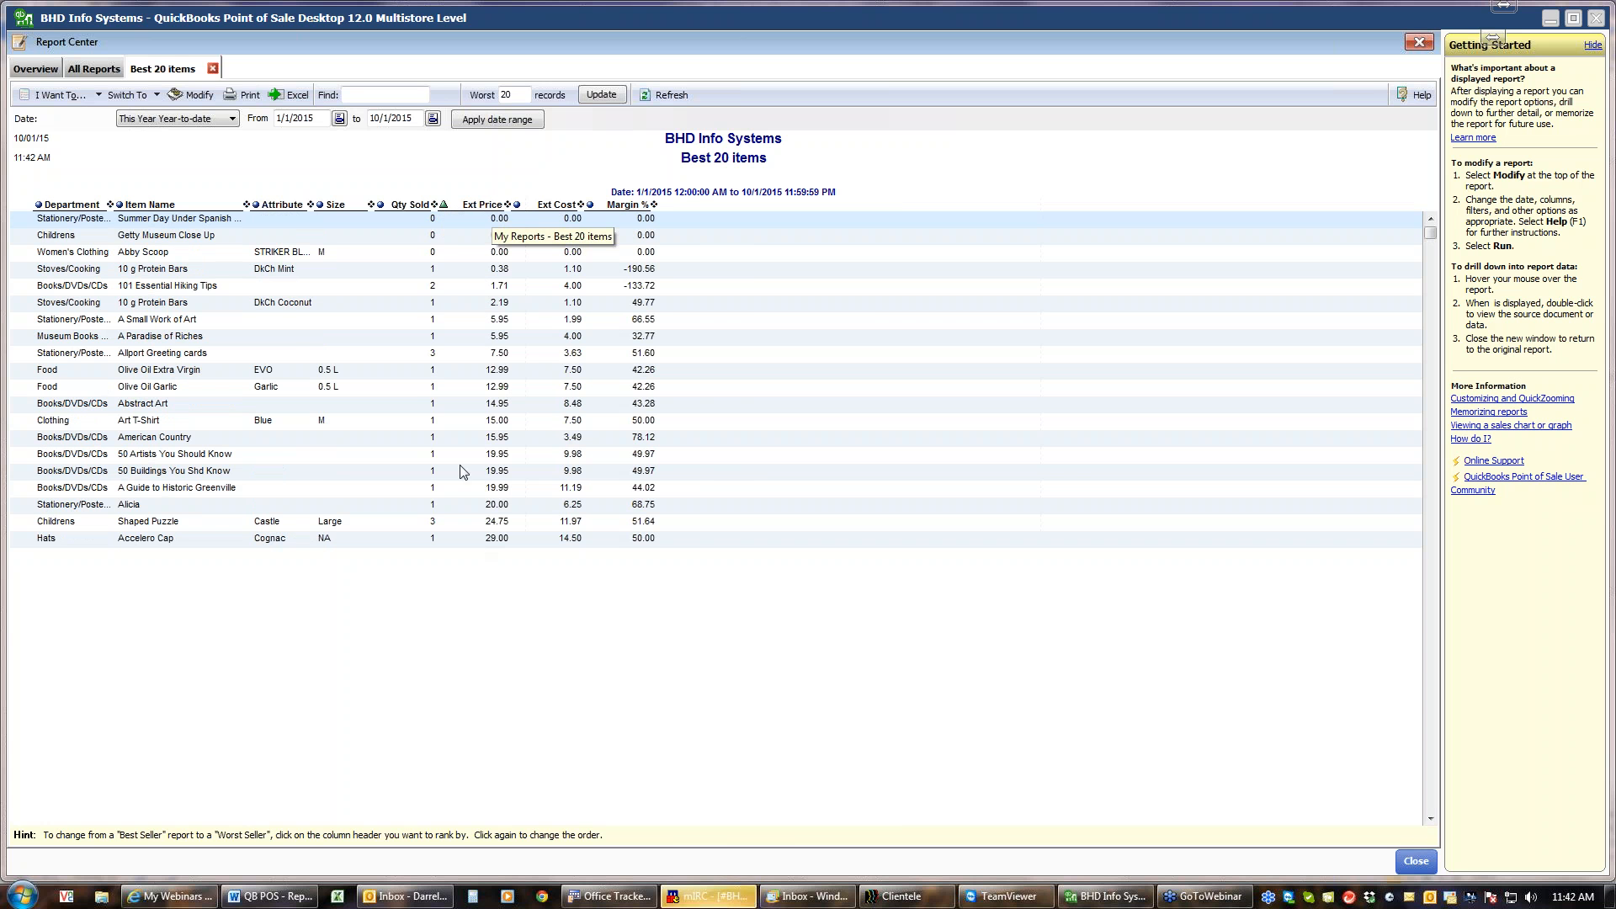
left_click(444, 206)
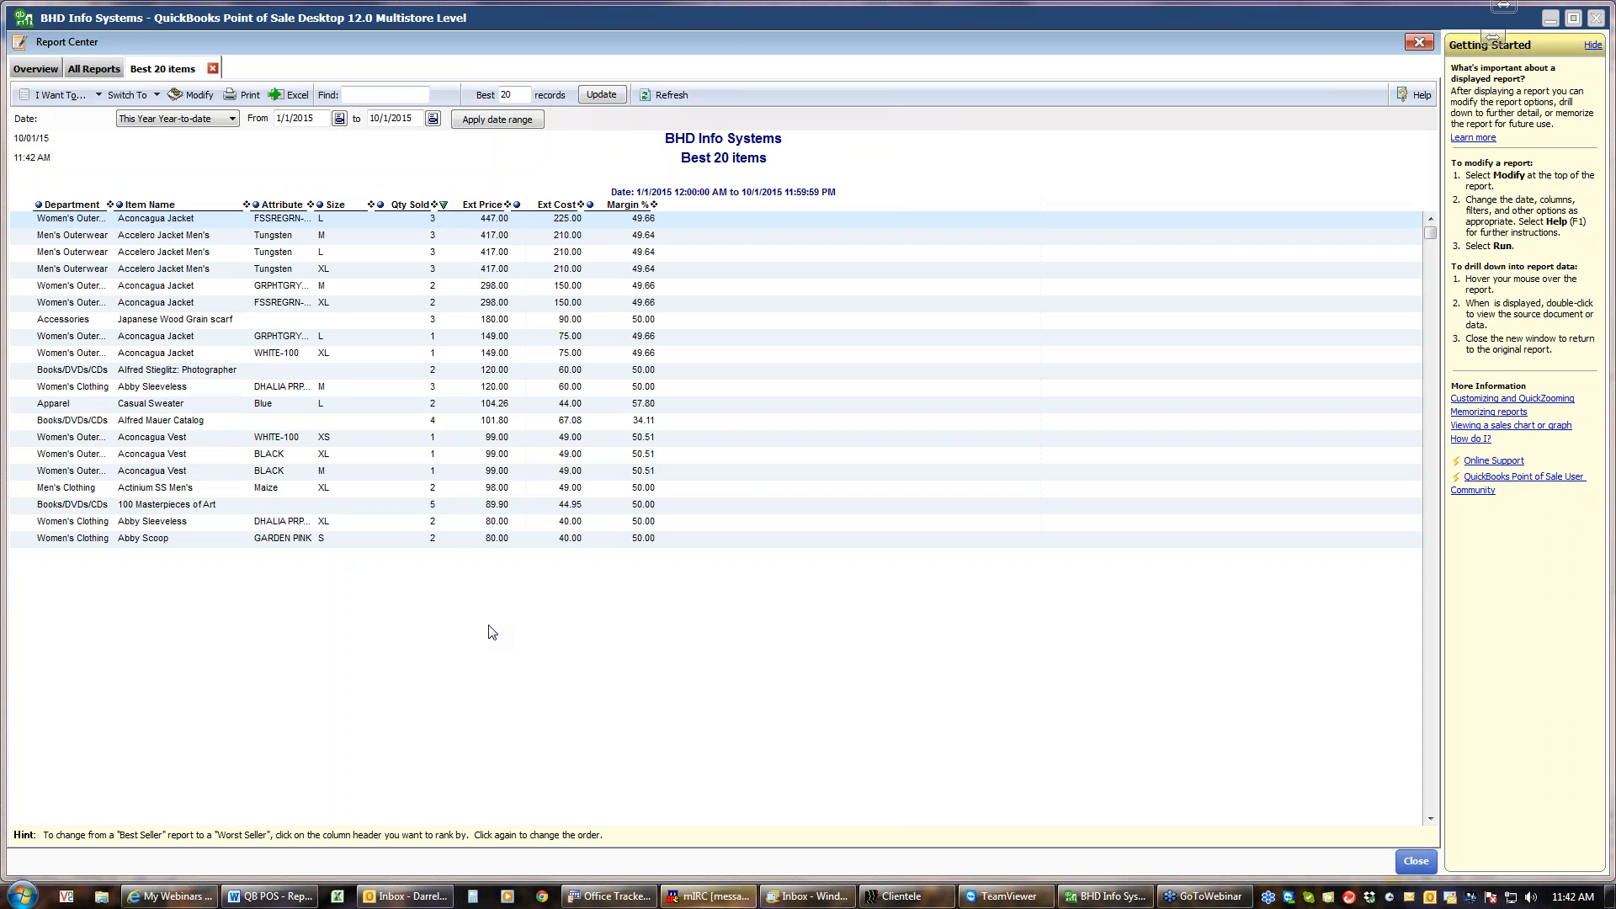
left_click(381, 208)
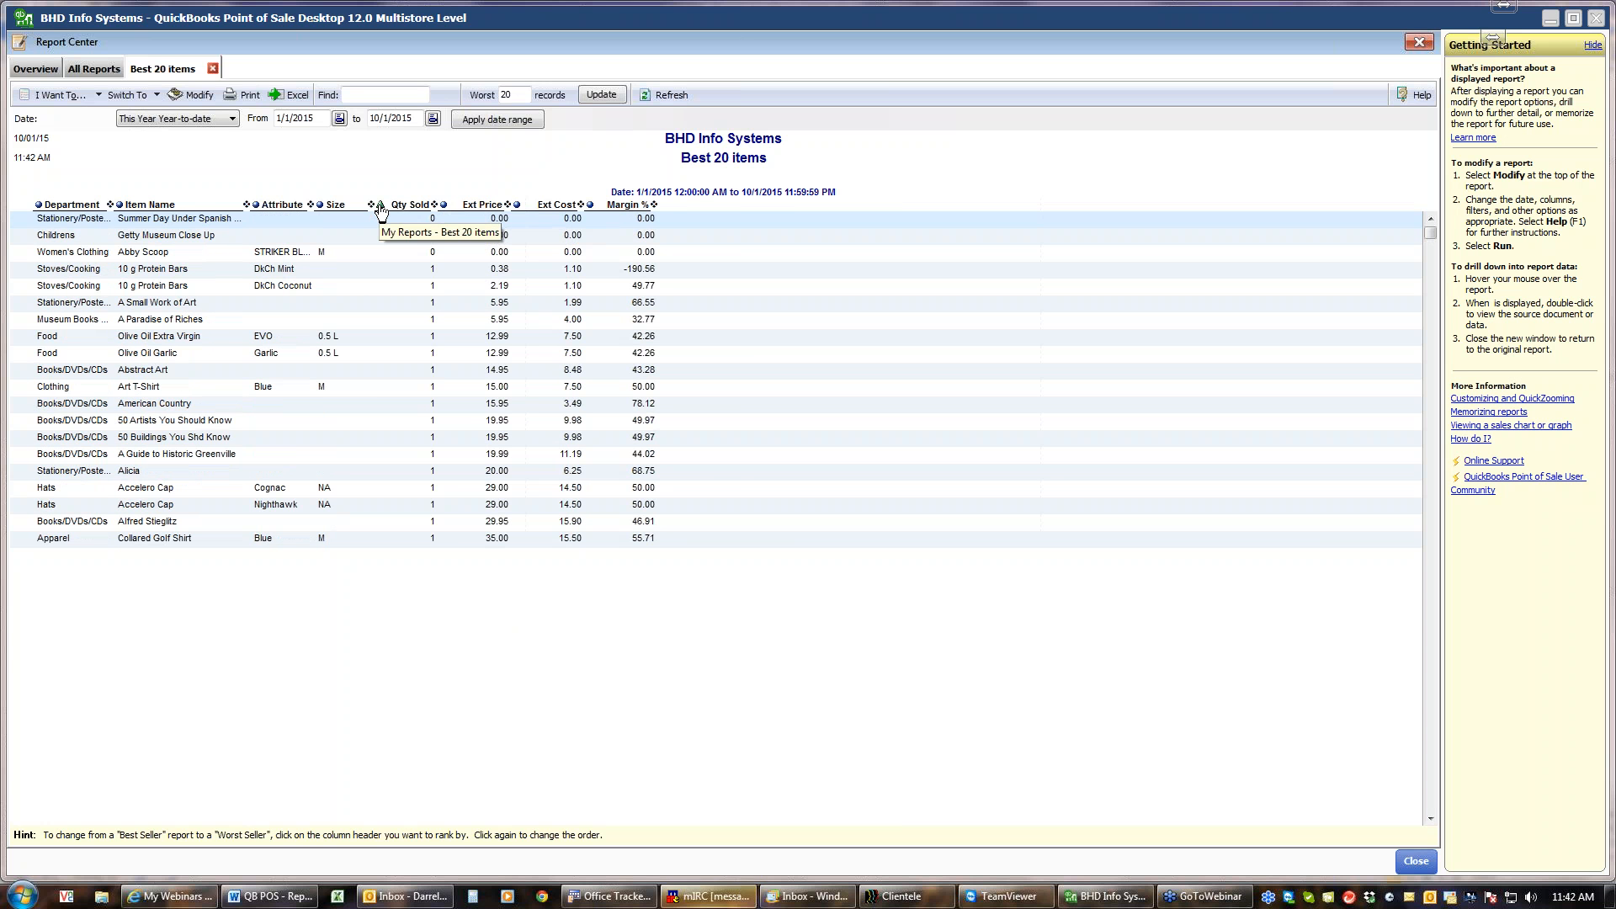
left_click(380, 208)
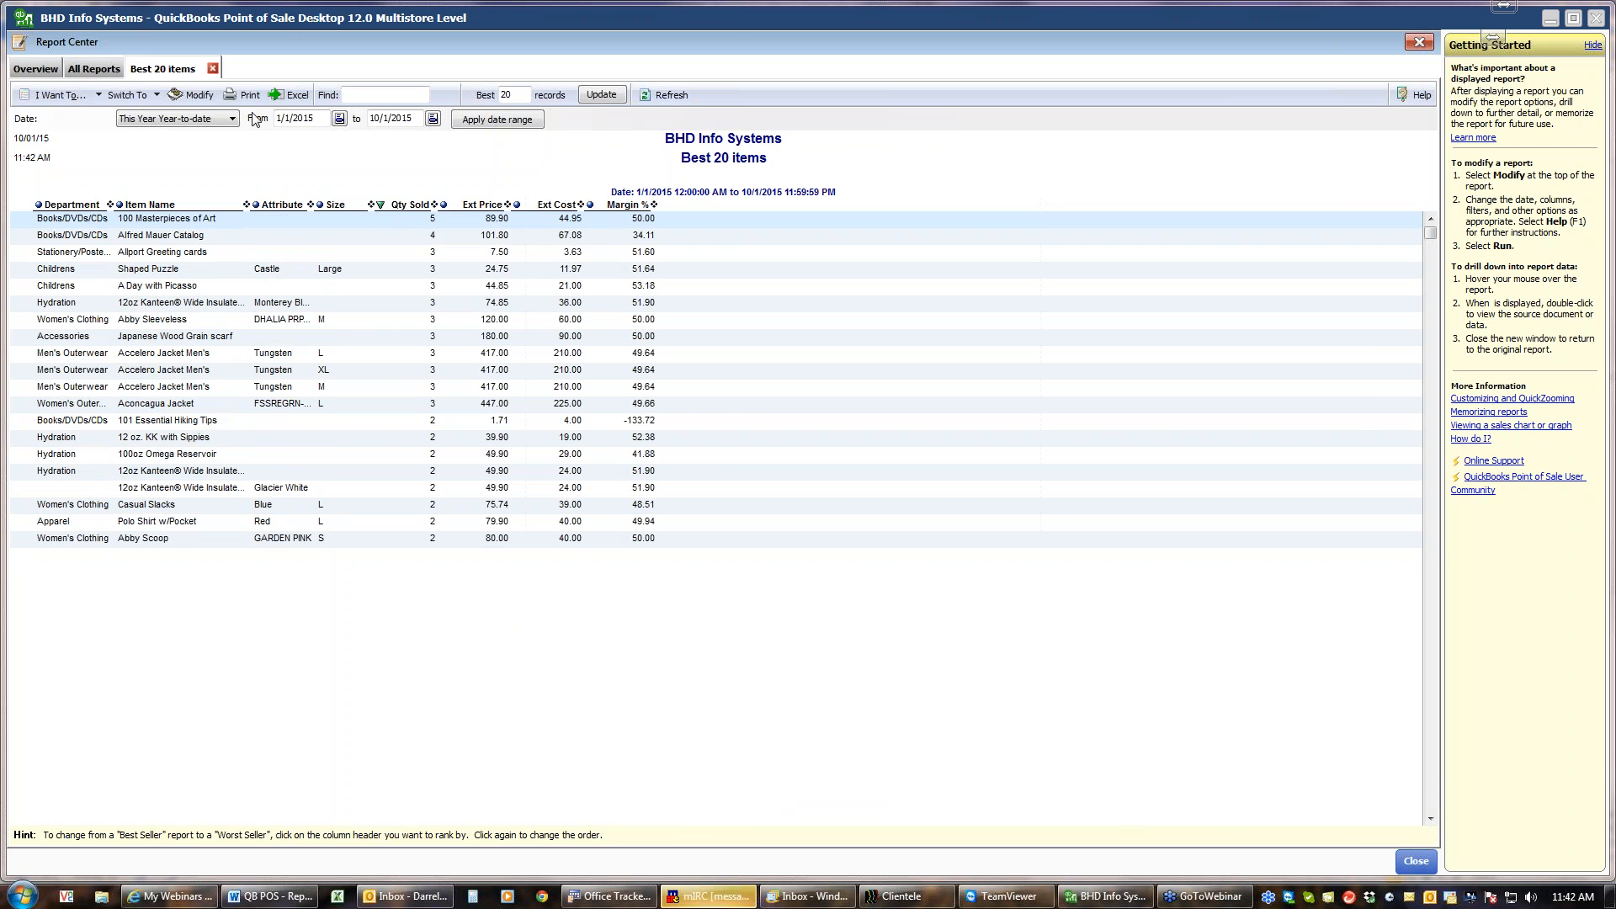
left_click(211, 69)
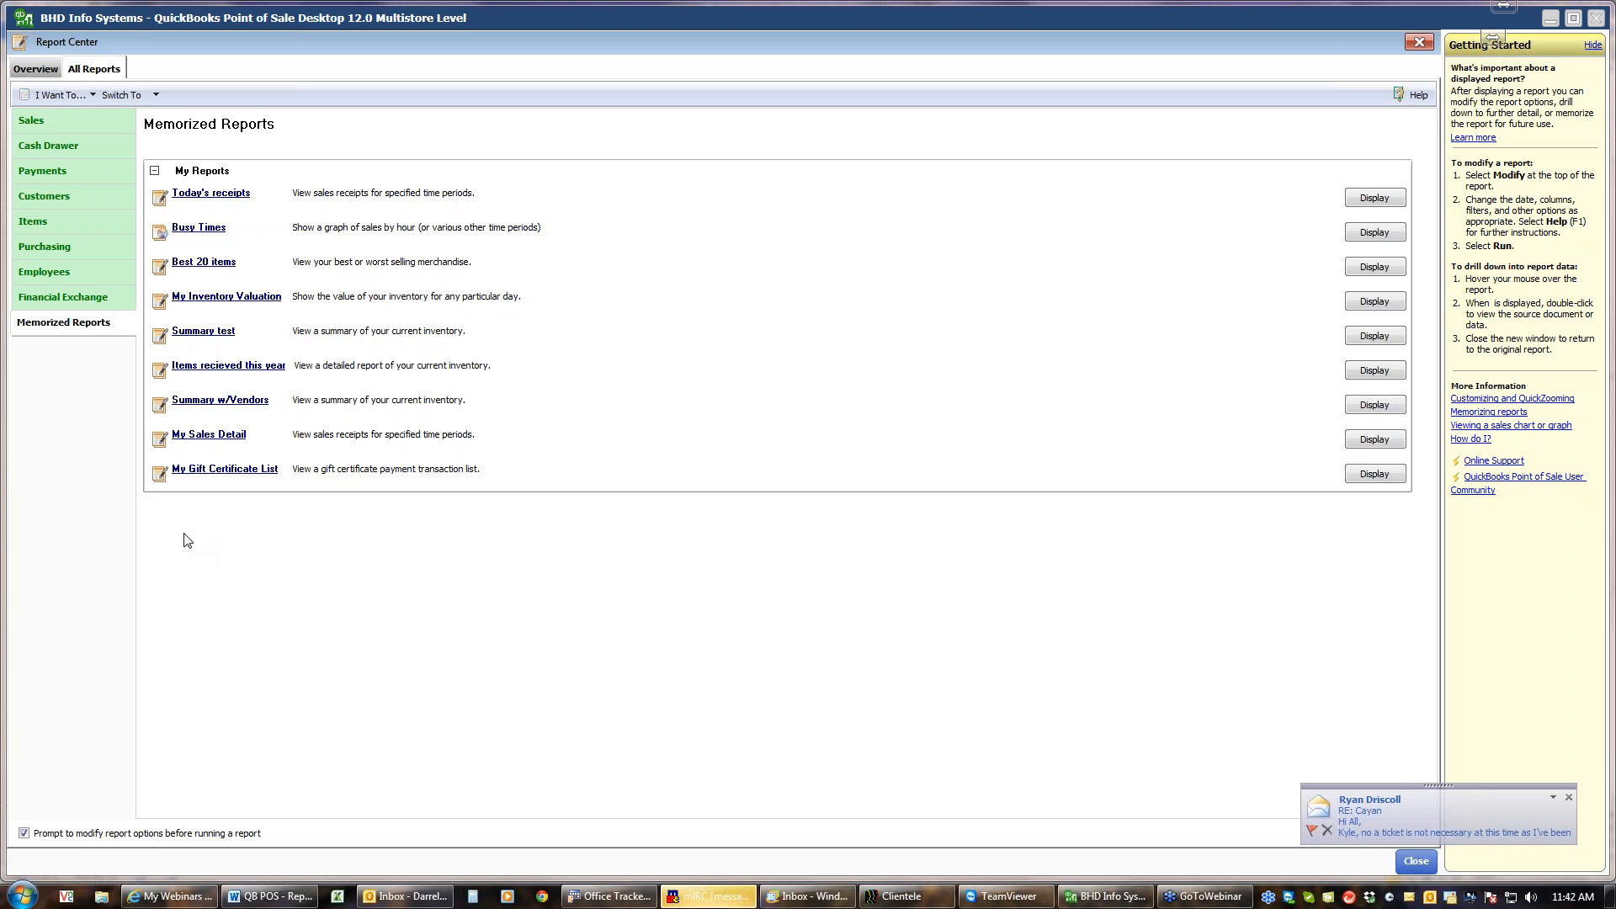
Go to the Report Center overview and check which report tasks are offered there
left_click(48, 70)
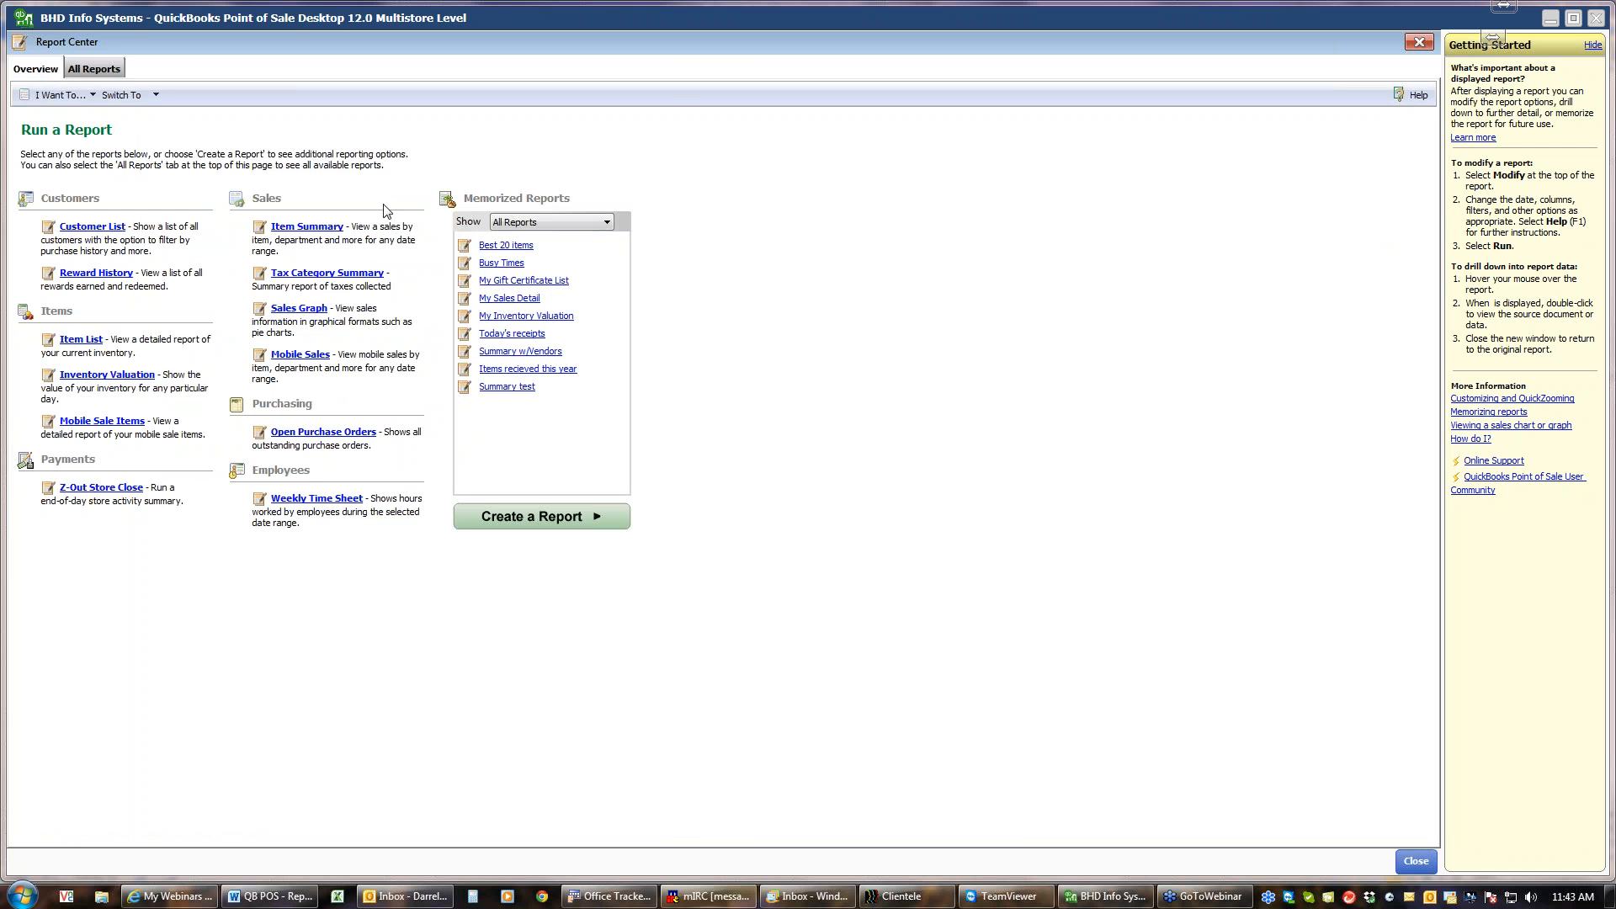
left_click(90, 96)
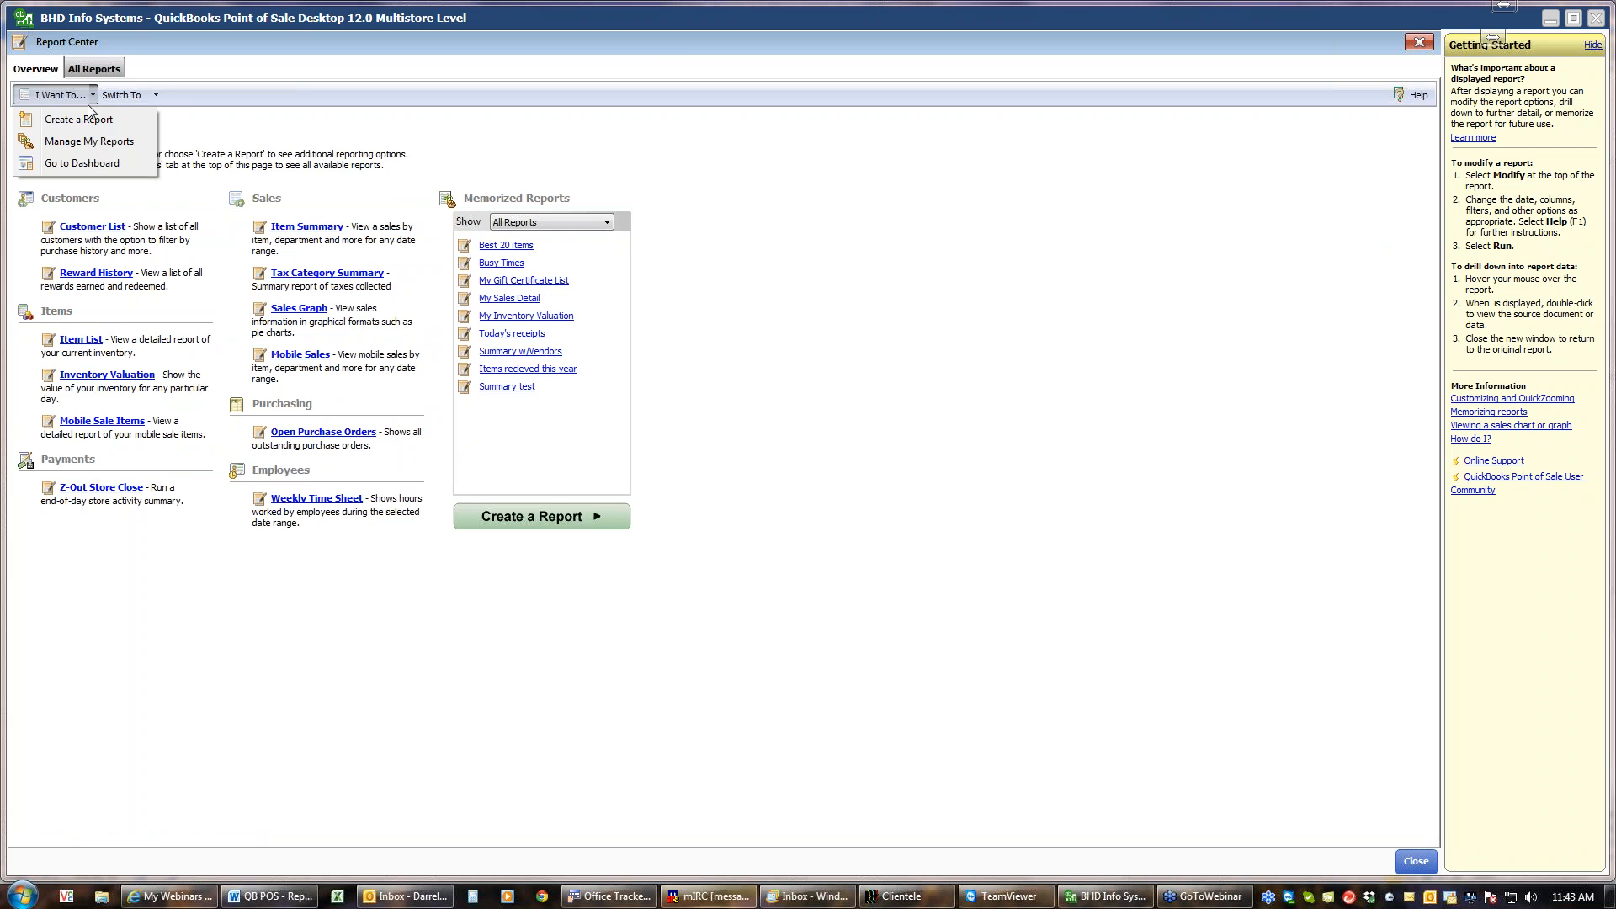
left_click(432, 135)
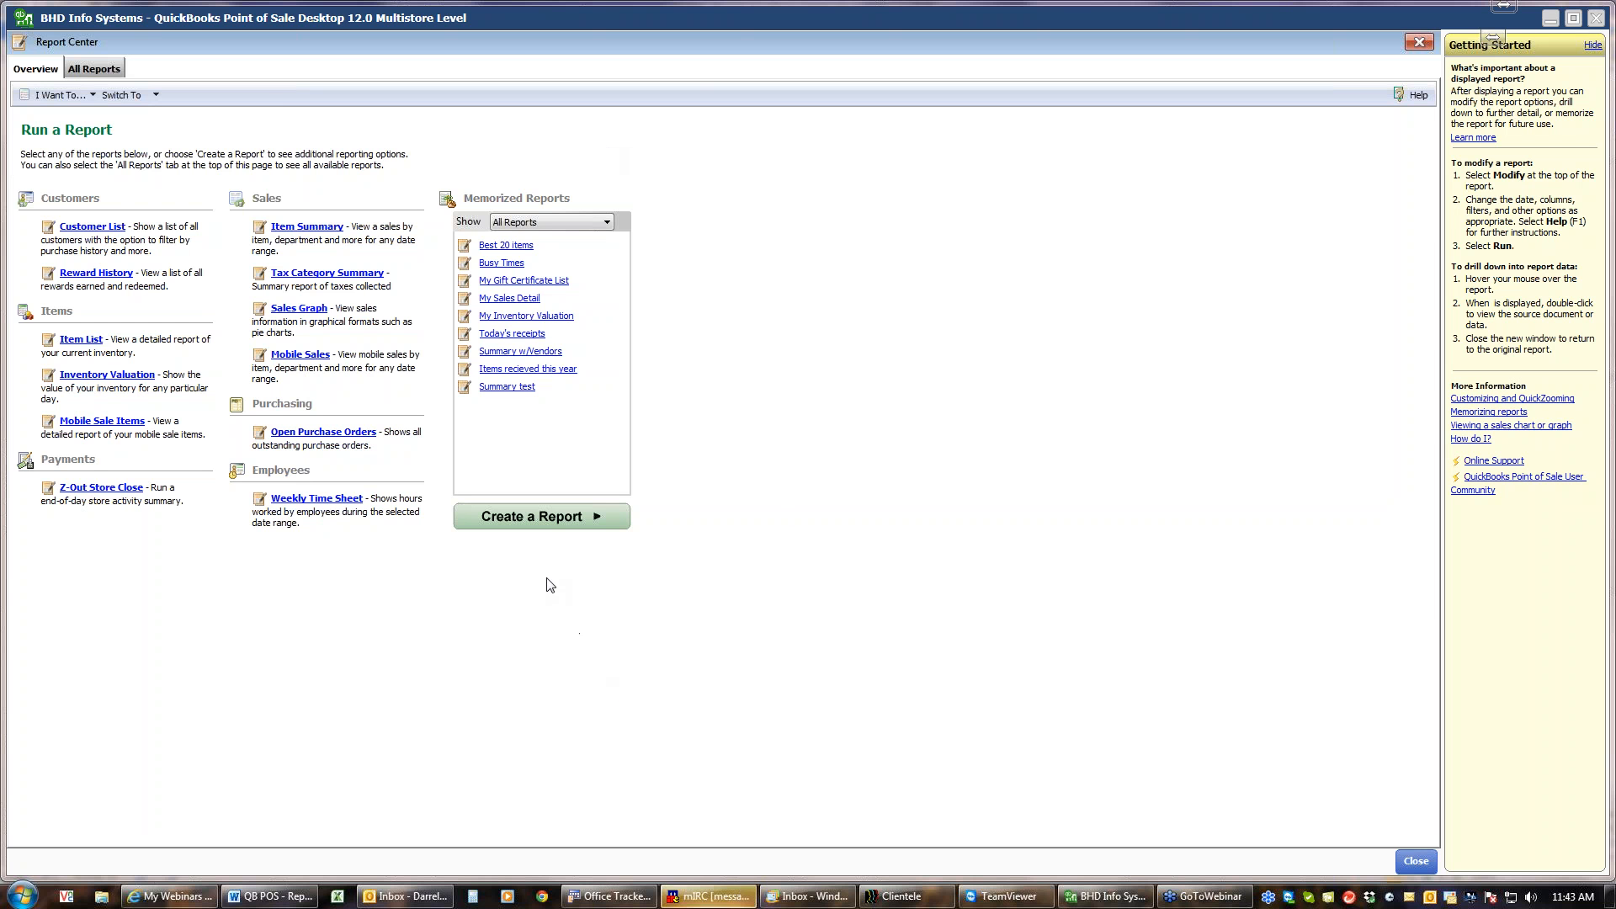
Start creating an Inventory report, check the summarized inventory grouping choices, and choose Inventory Valuation as the specific report
left_click(543, 522)
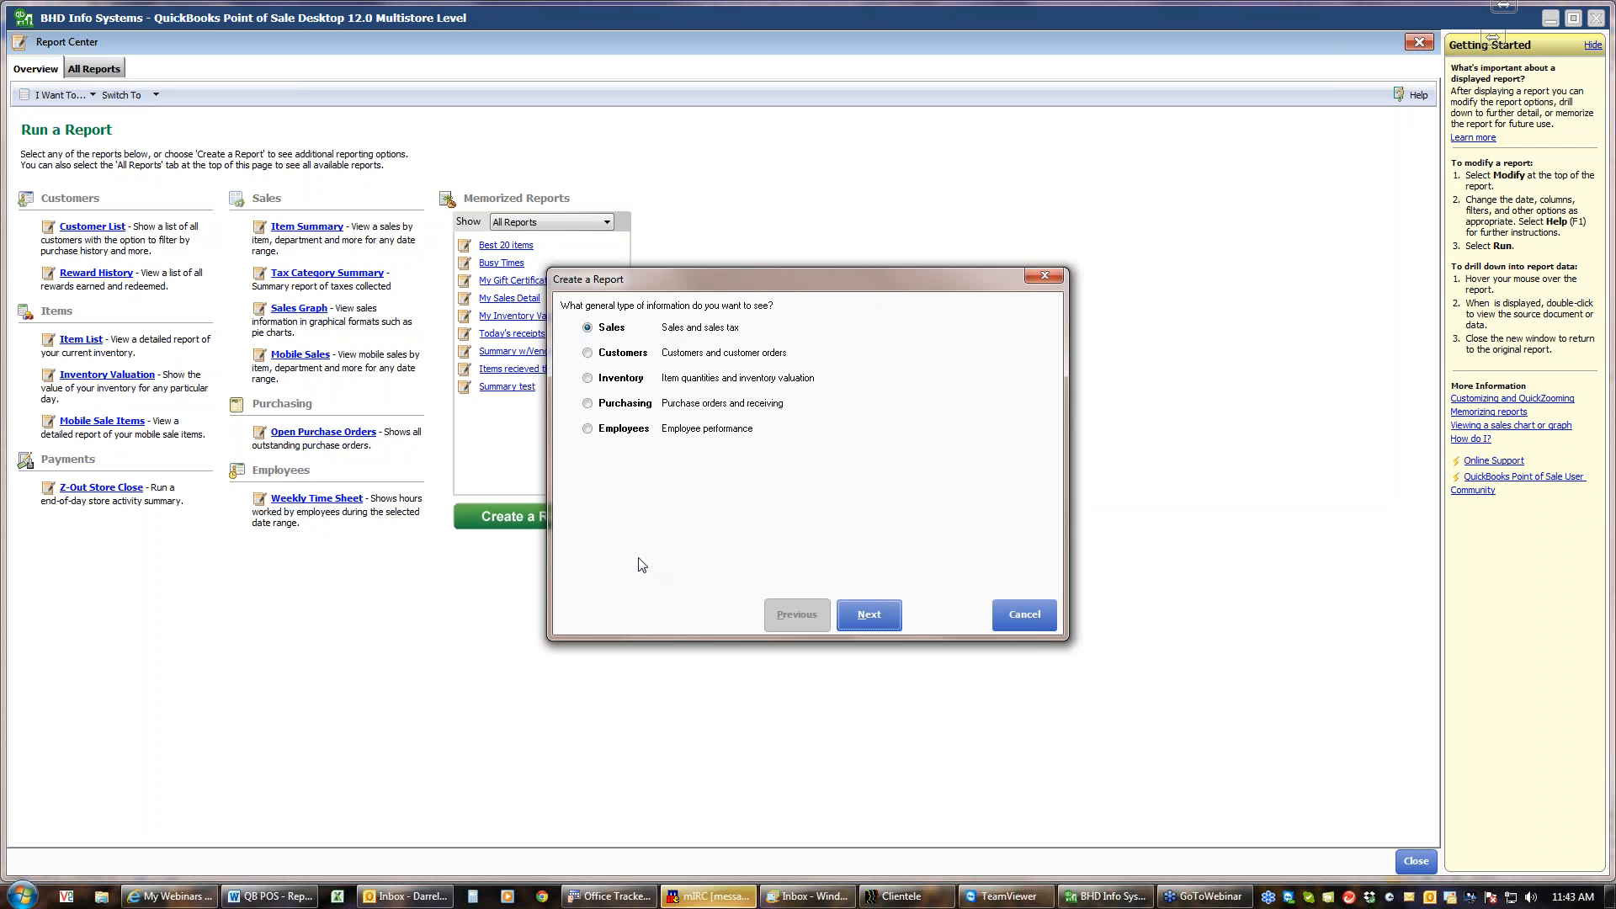
left_click(588, 379)
left_click(867, 618)
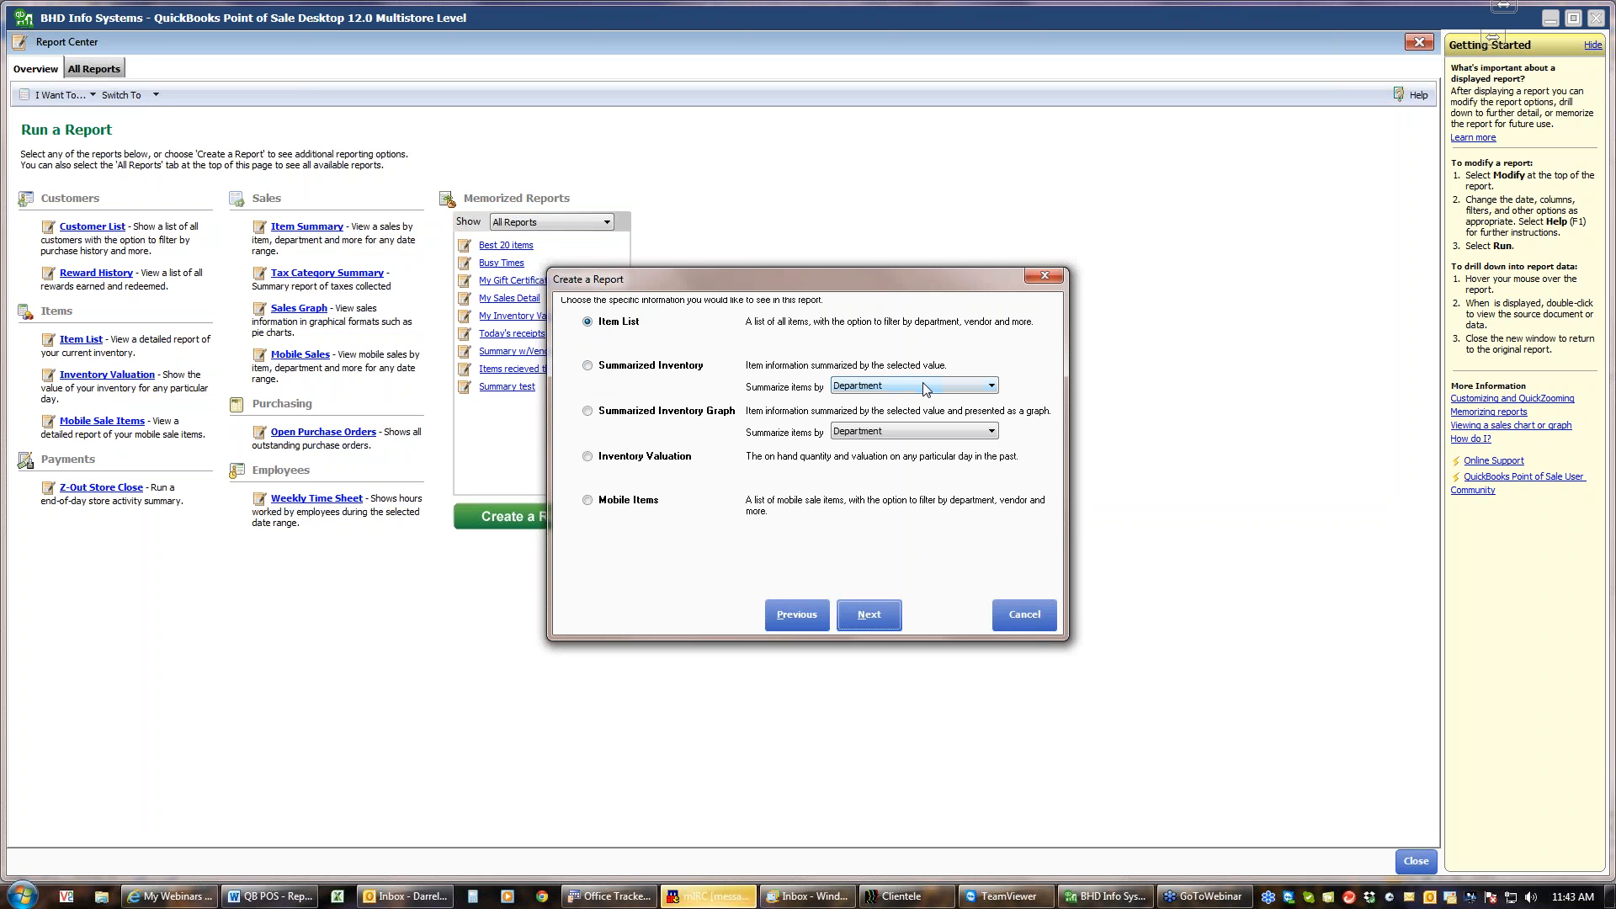
left_click(993, 387)
left_click(993, 388)
left_click(590, 412)
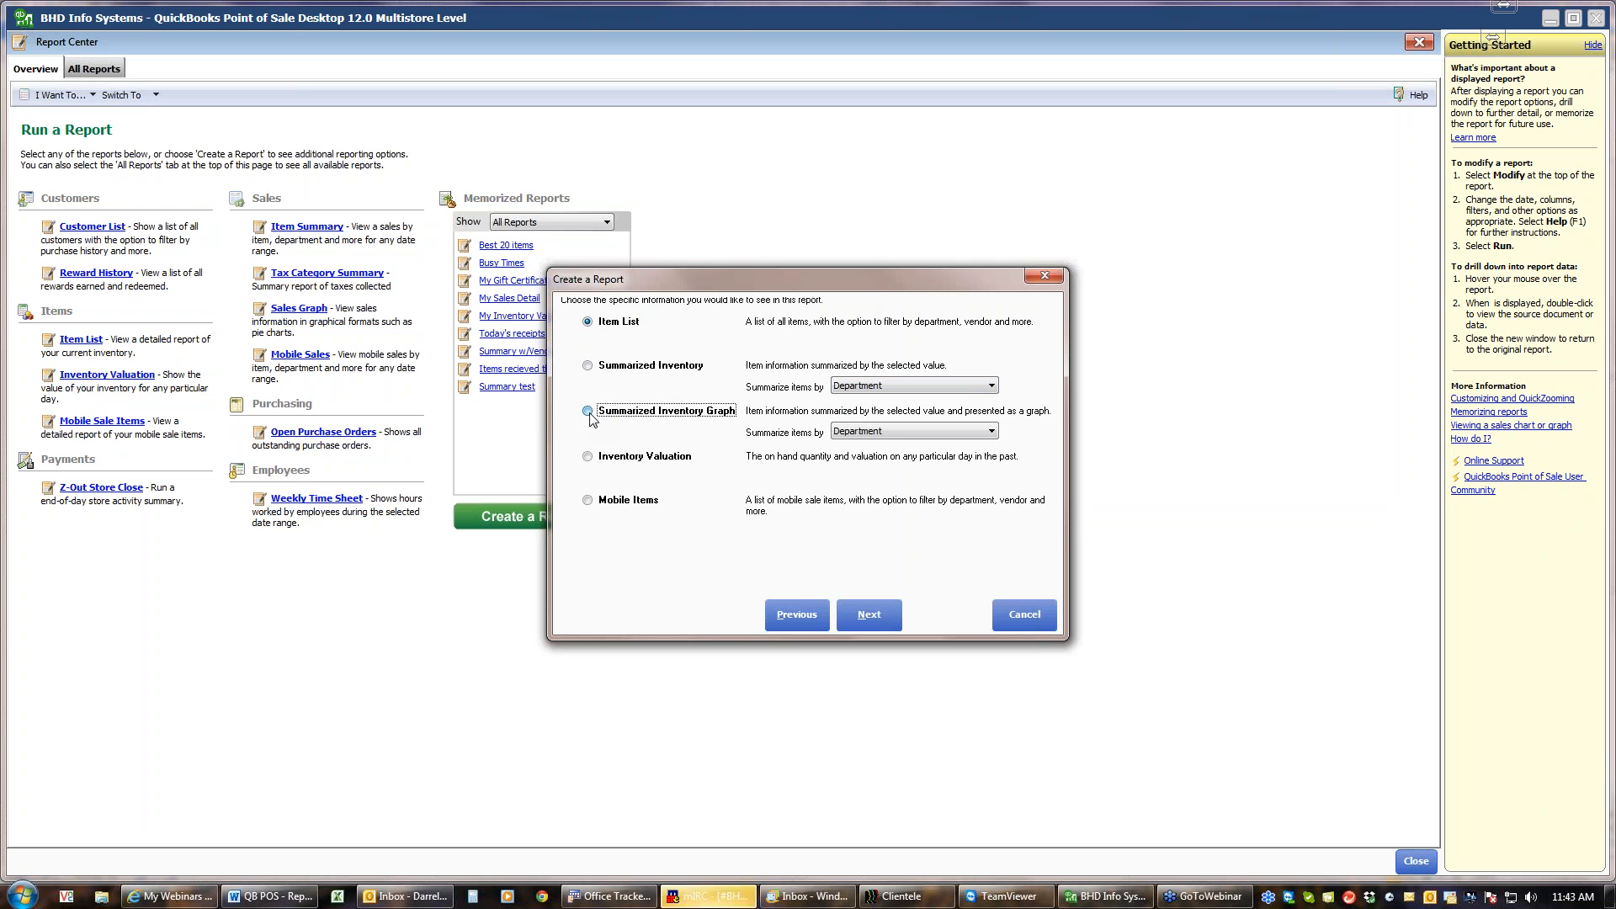
left_click(992, 433)
left_click(993, 434)
left_click(590, 458)
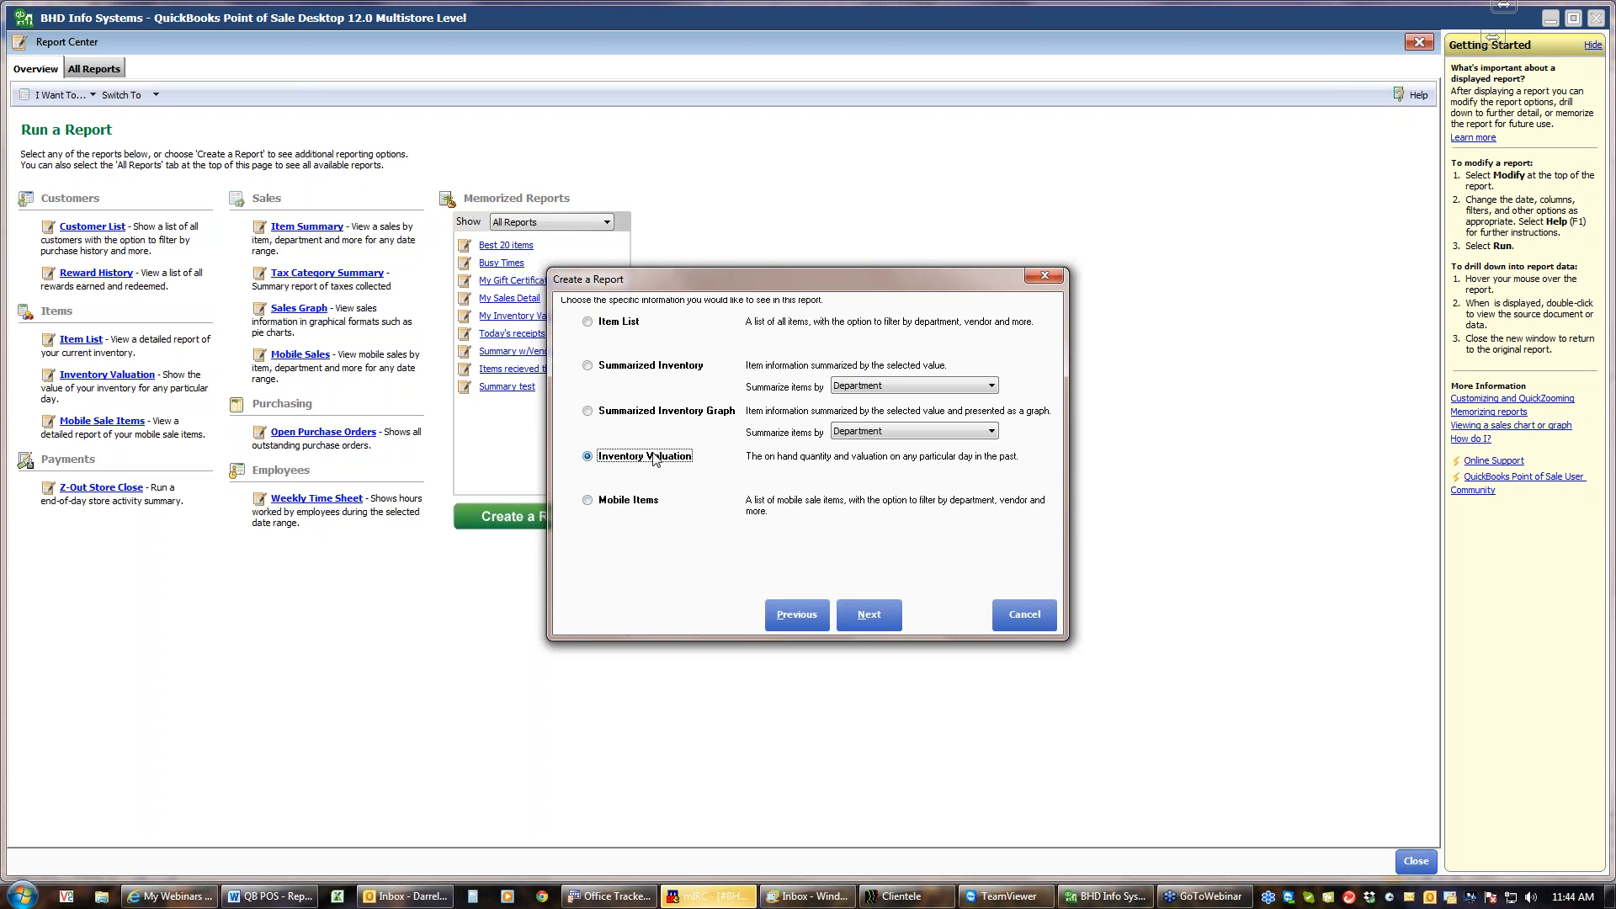
left_click(871, 616)
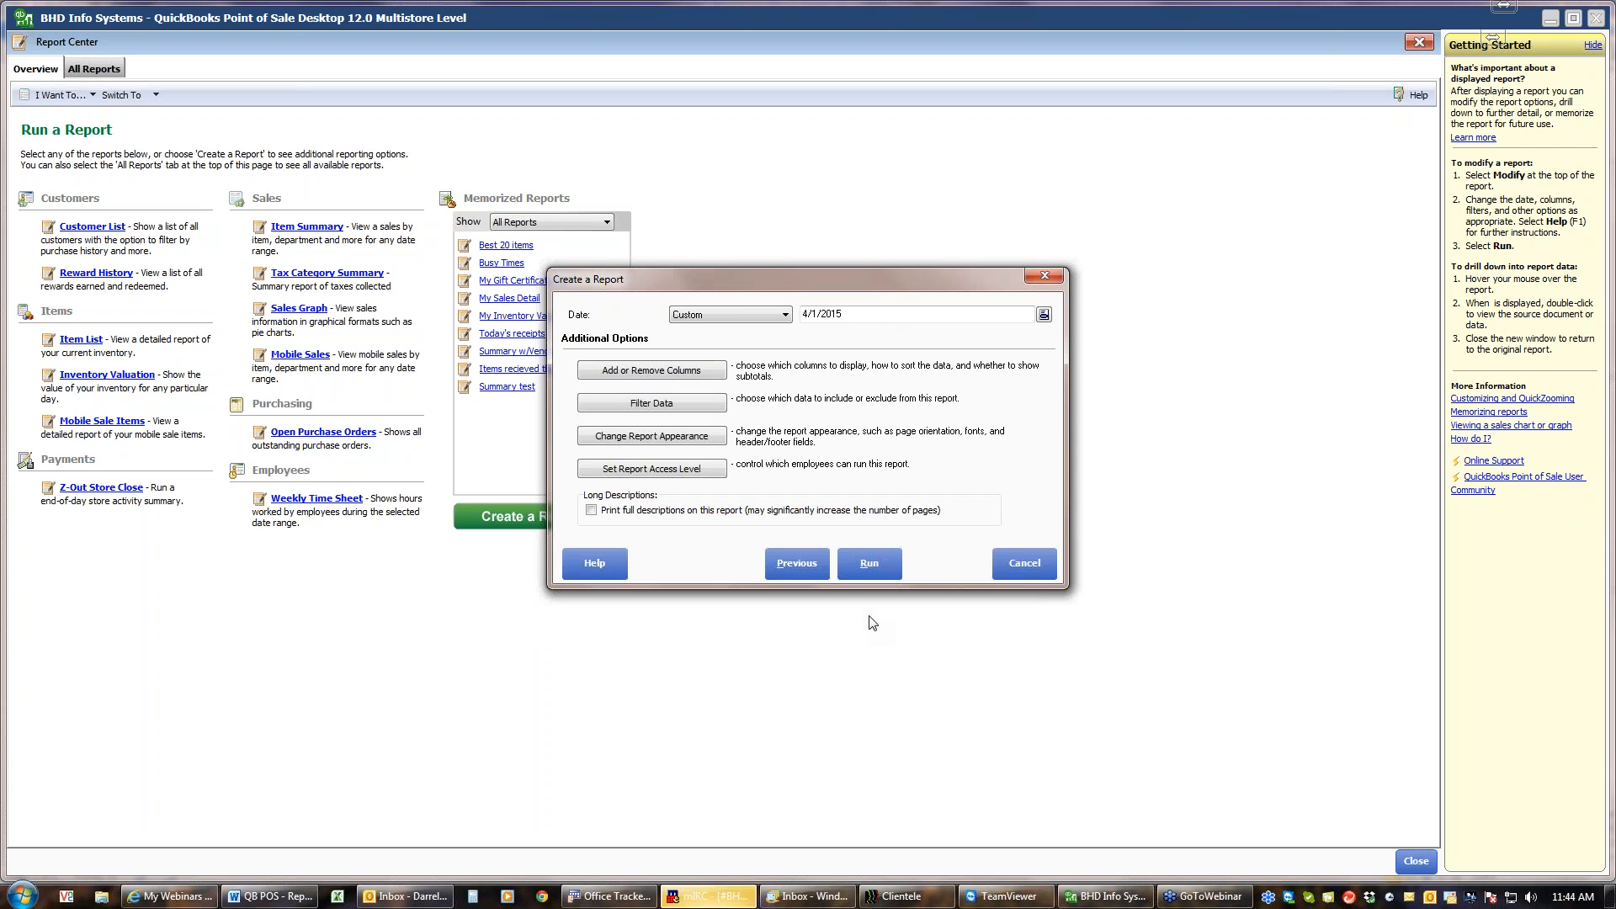
Examine the descriptive and value columns that can be added to or removed from the Inventory Valuation report
left_click(677, 375)
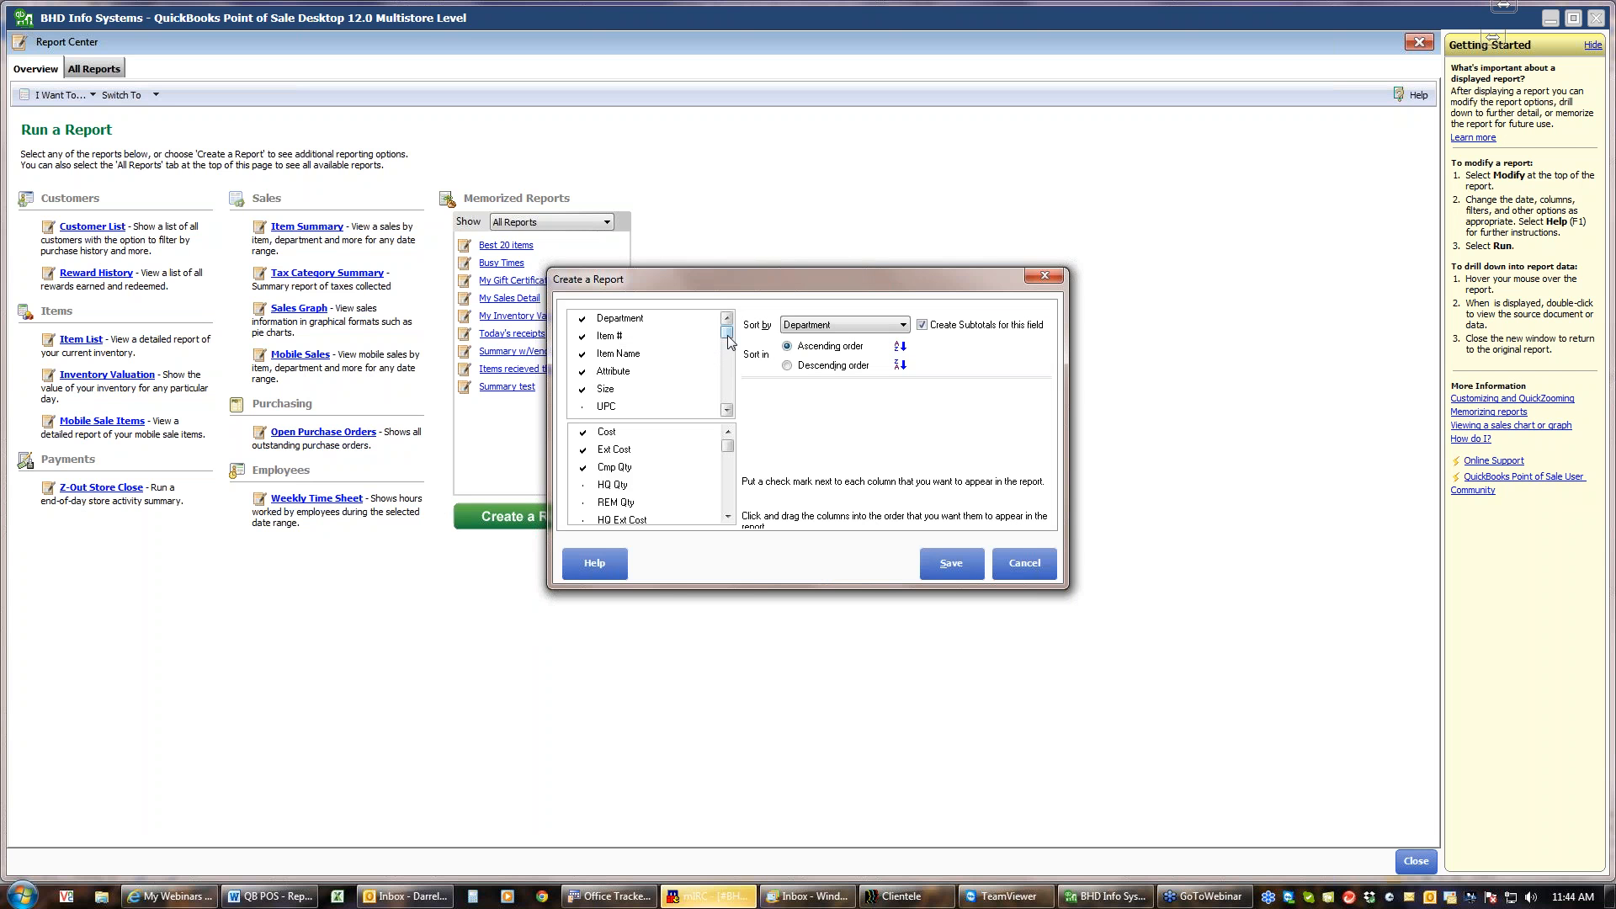
left_click_drag(728, 340, 731, 416)
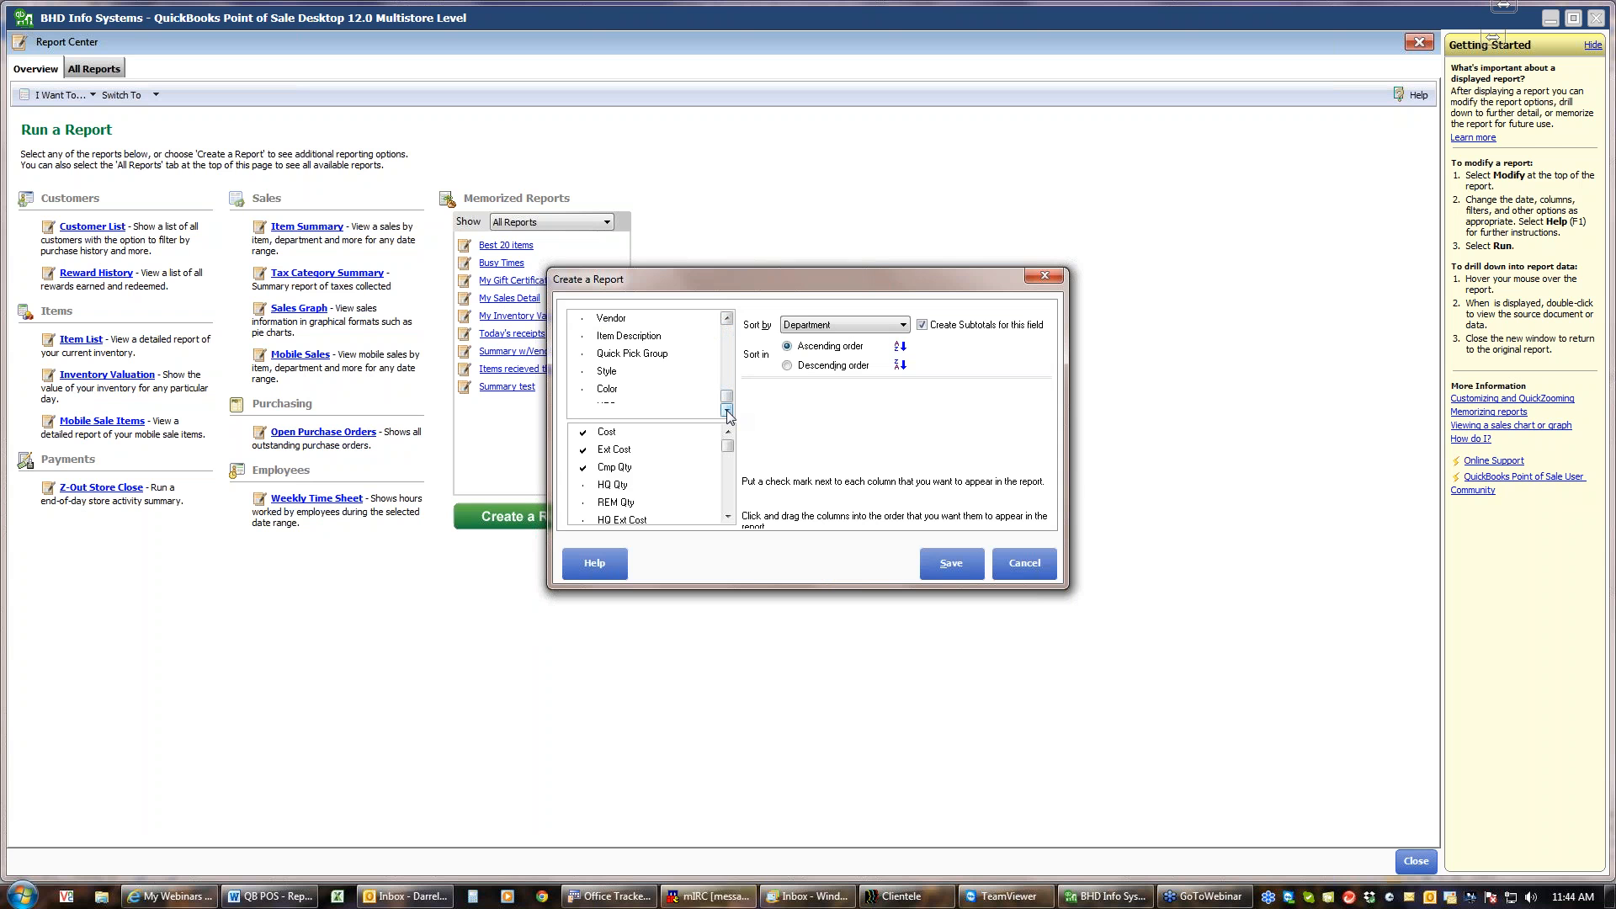
left_click(731, 341)
left_click(731, 340)
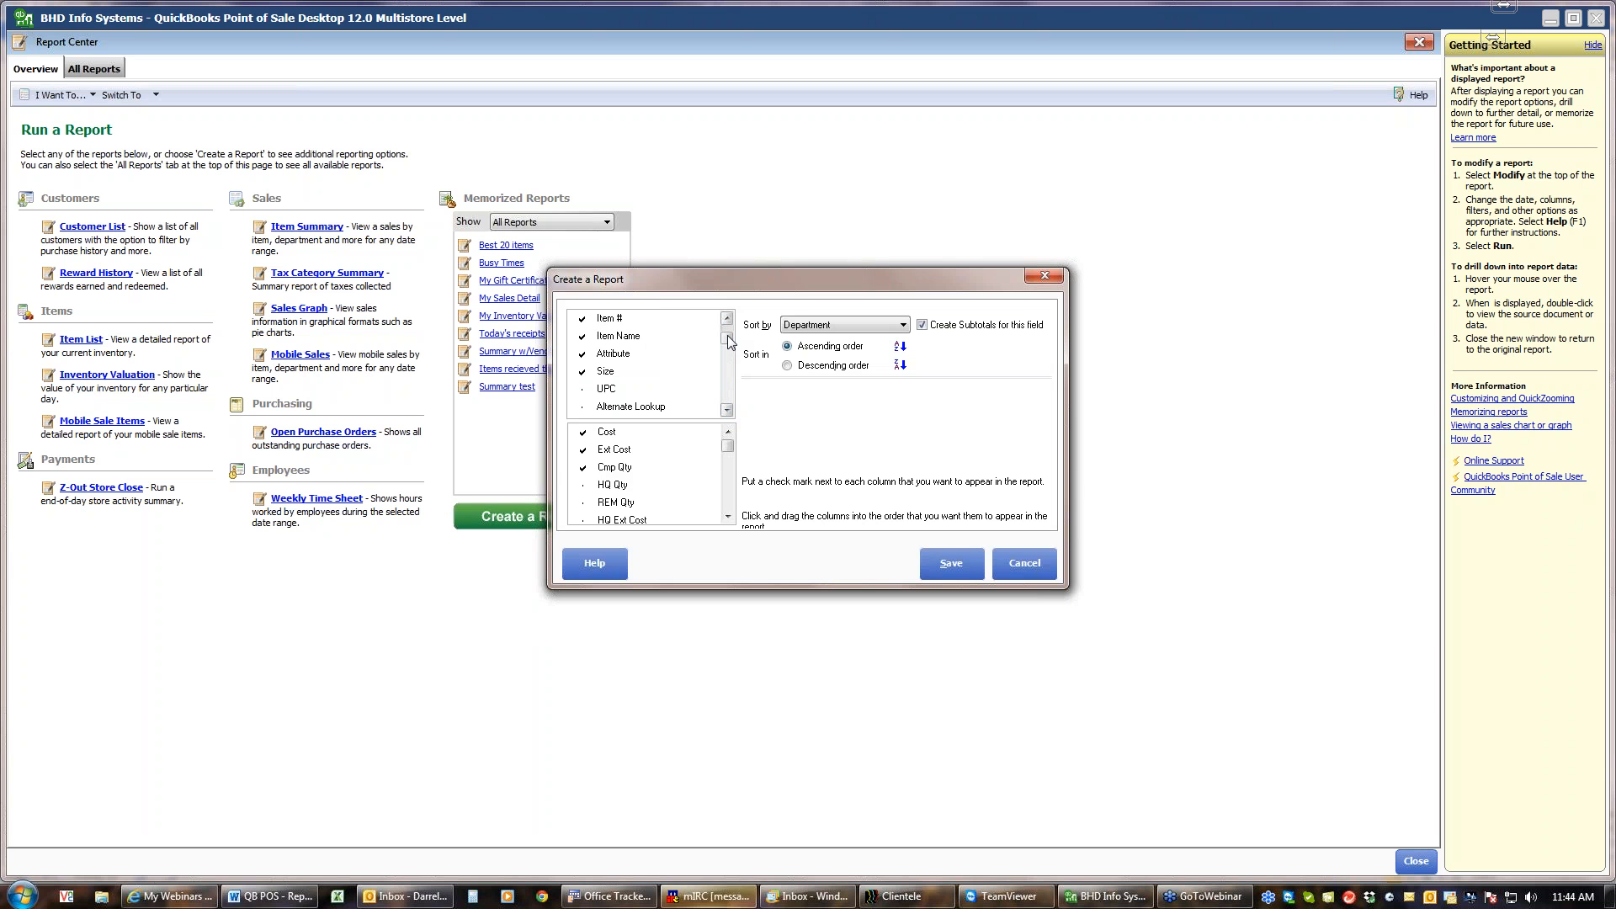
left_click(728, 508)
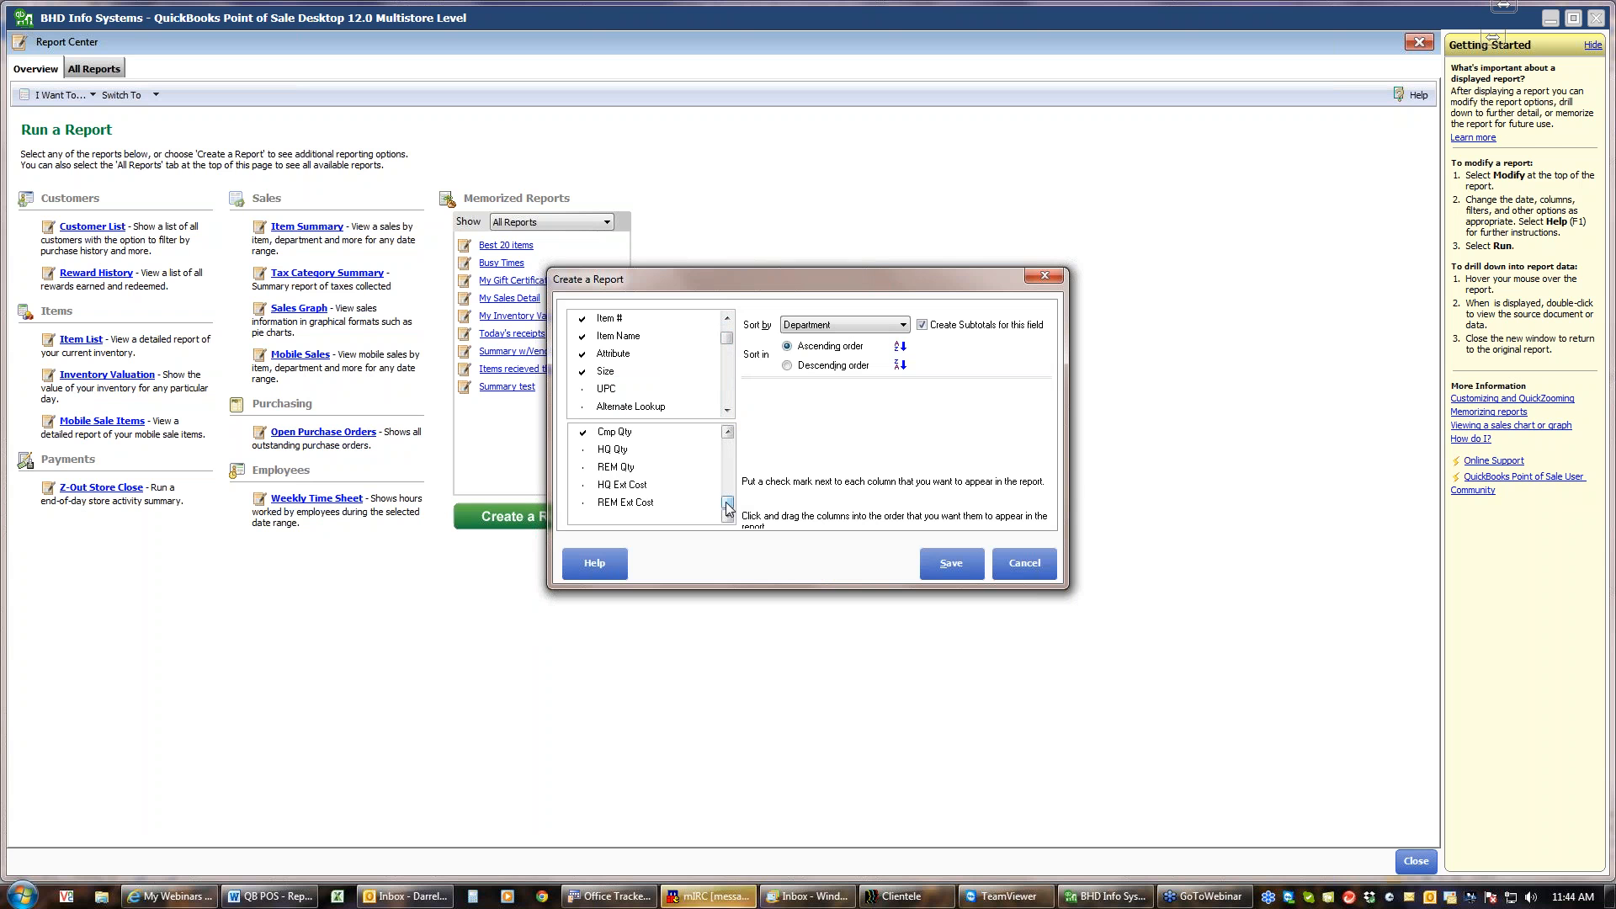
left_click(730, 453)
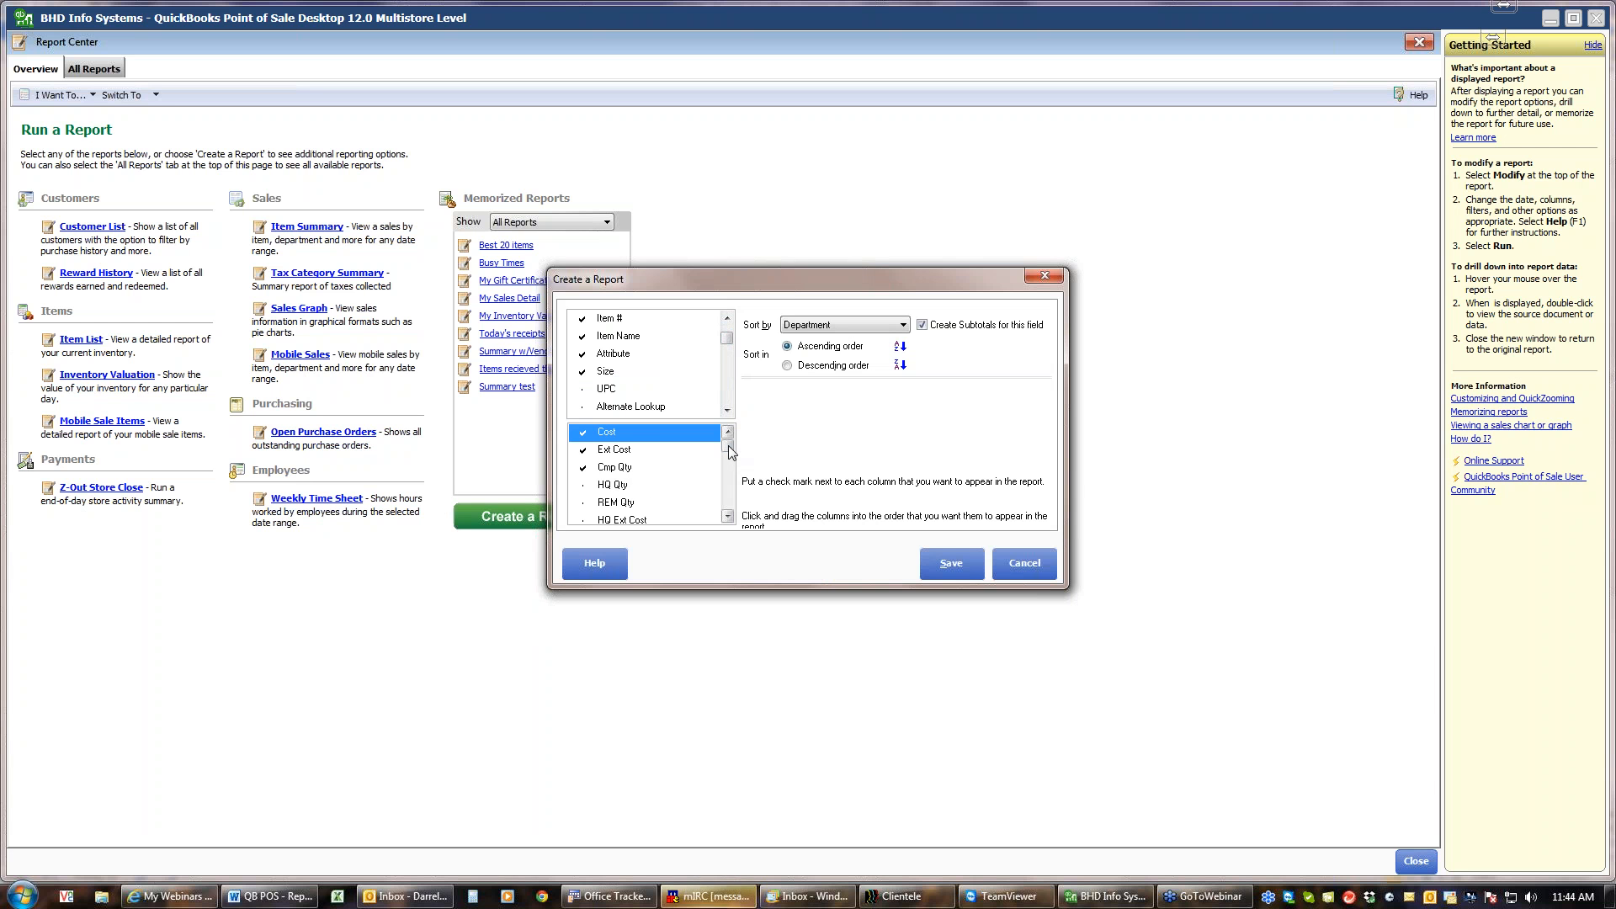
left_click(731, 396)
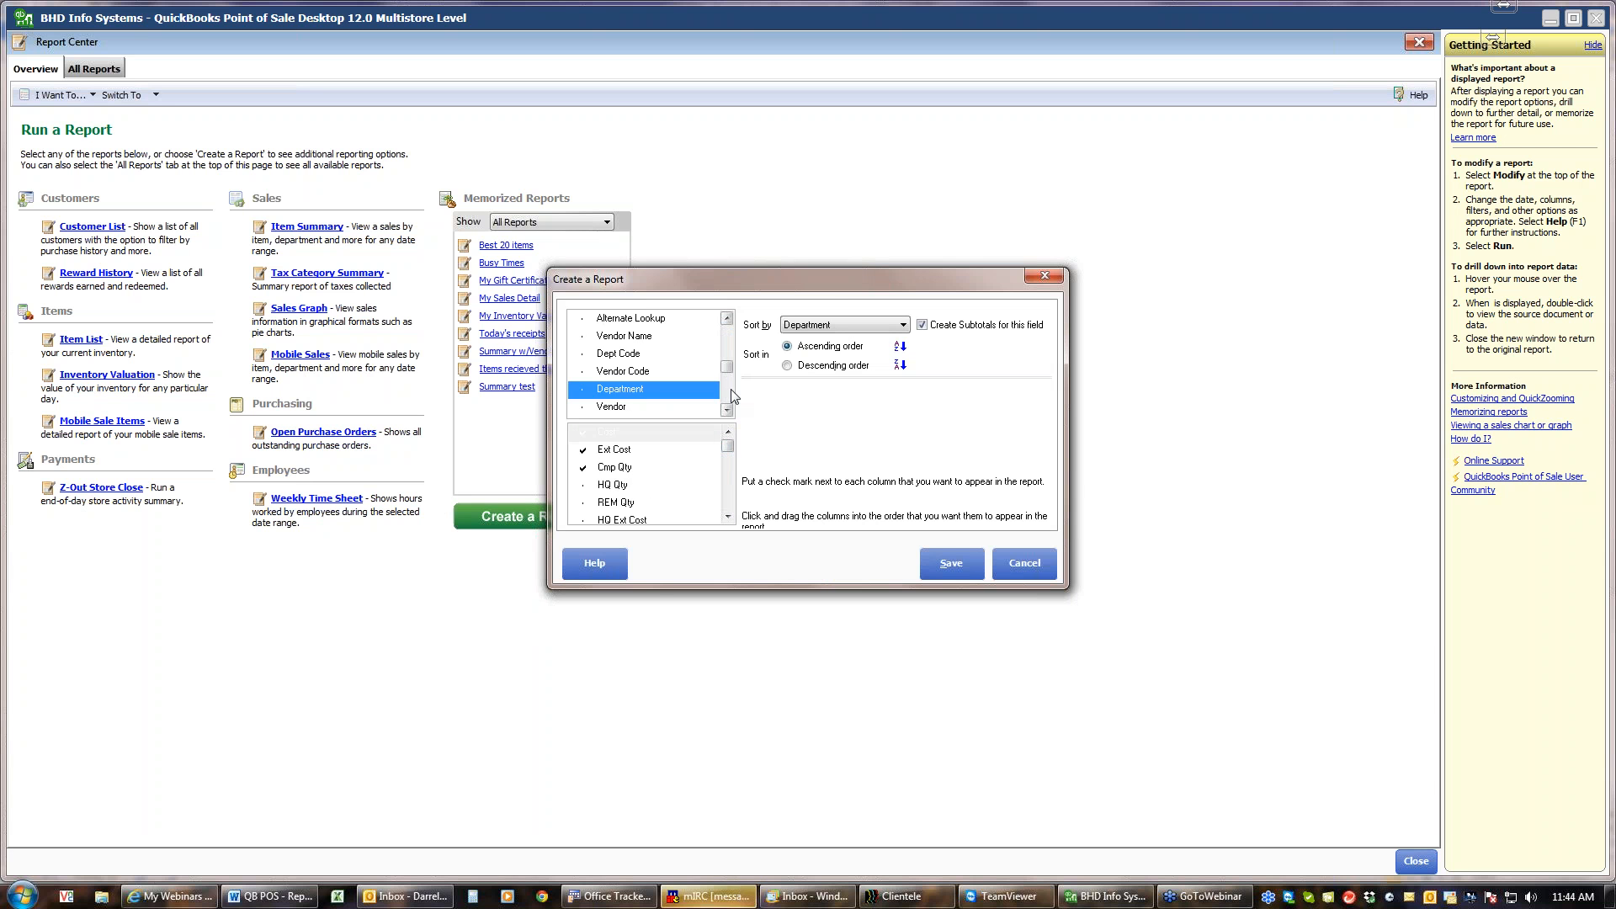
left_click(731, 396)
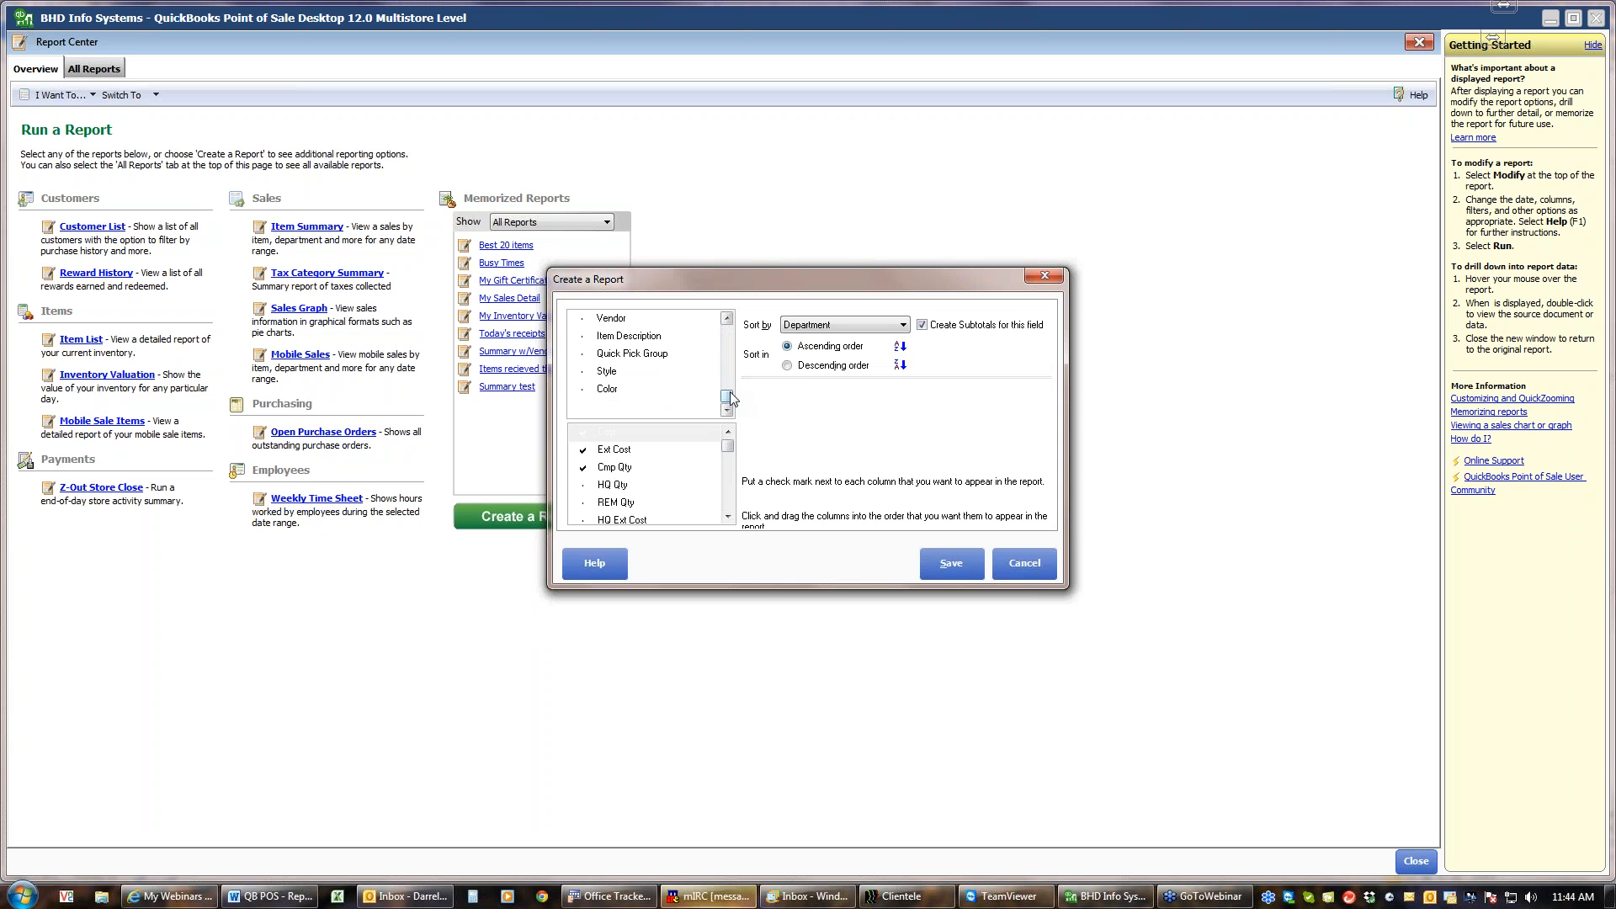
left_click(731, 348)
left_click(729, 341)
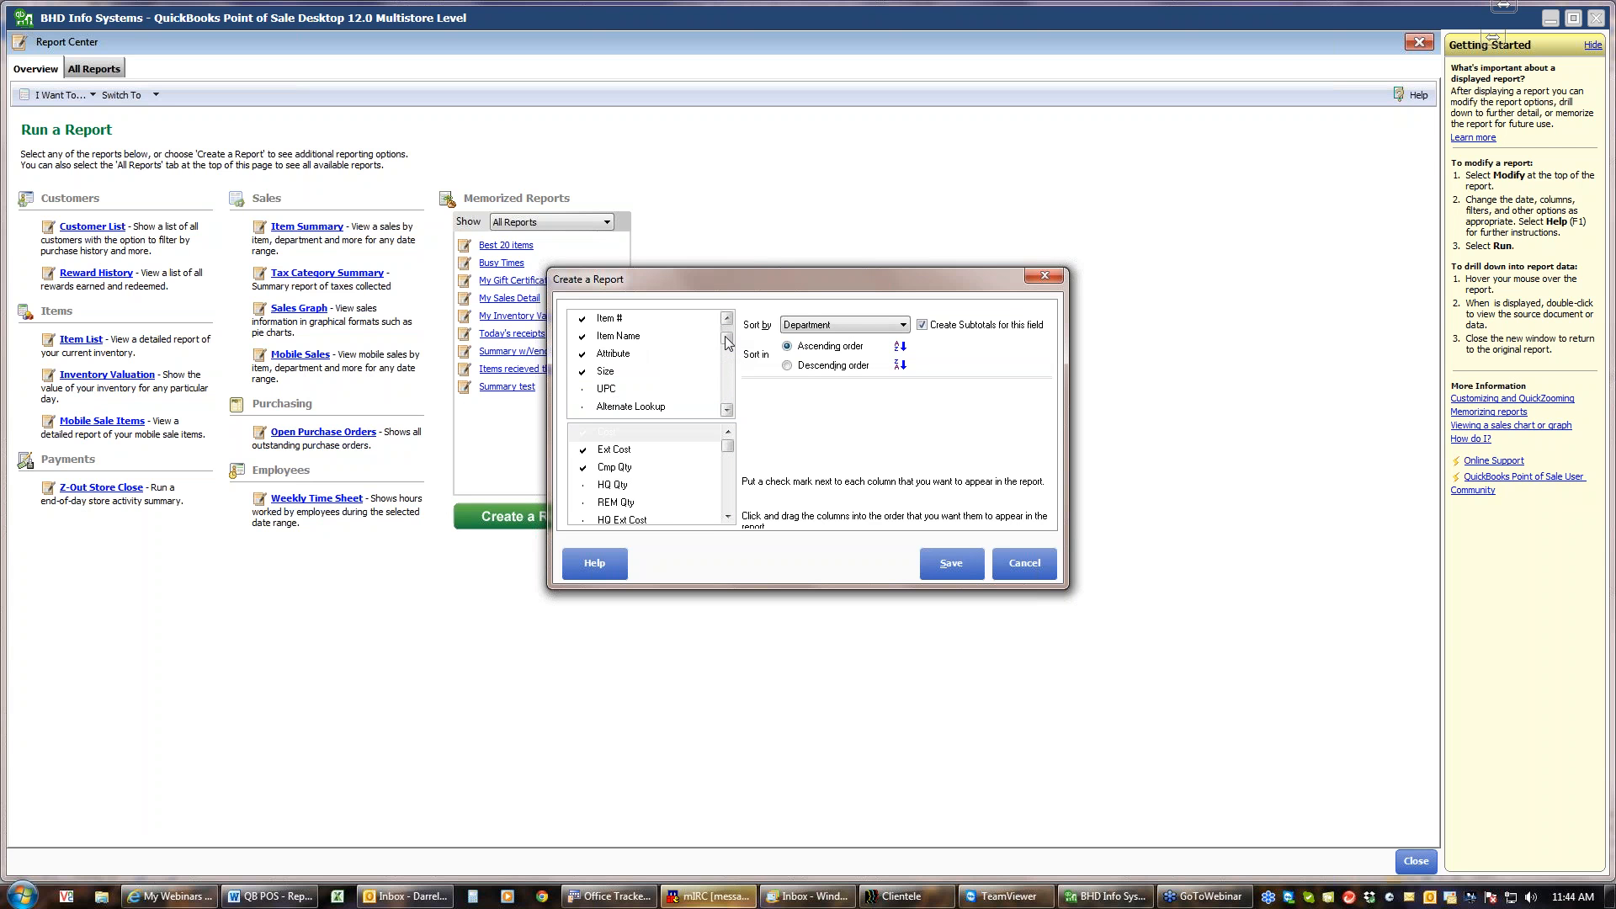
left_click_drag(728, 341, 731, 335)
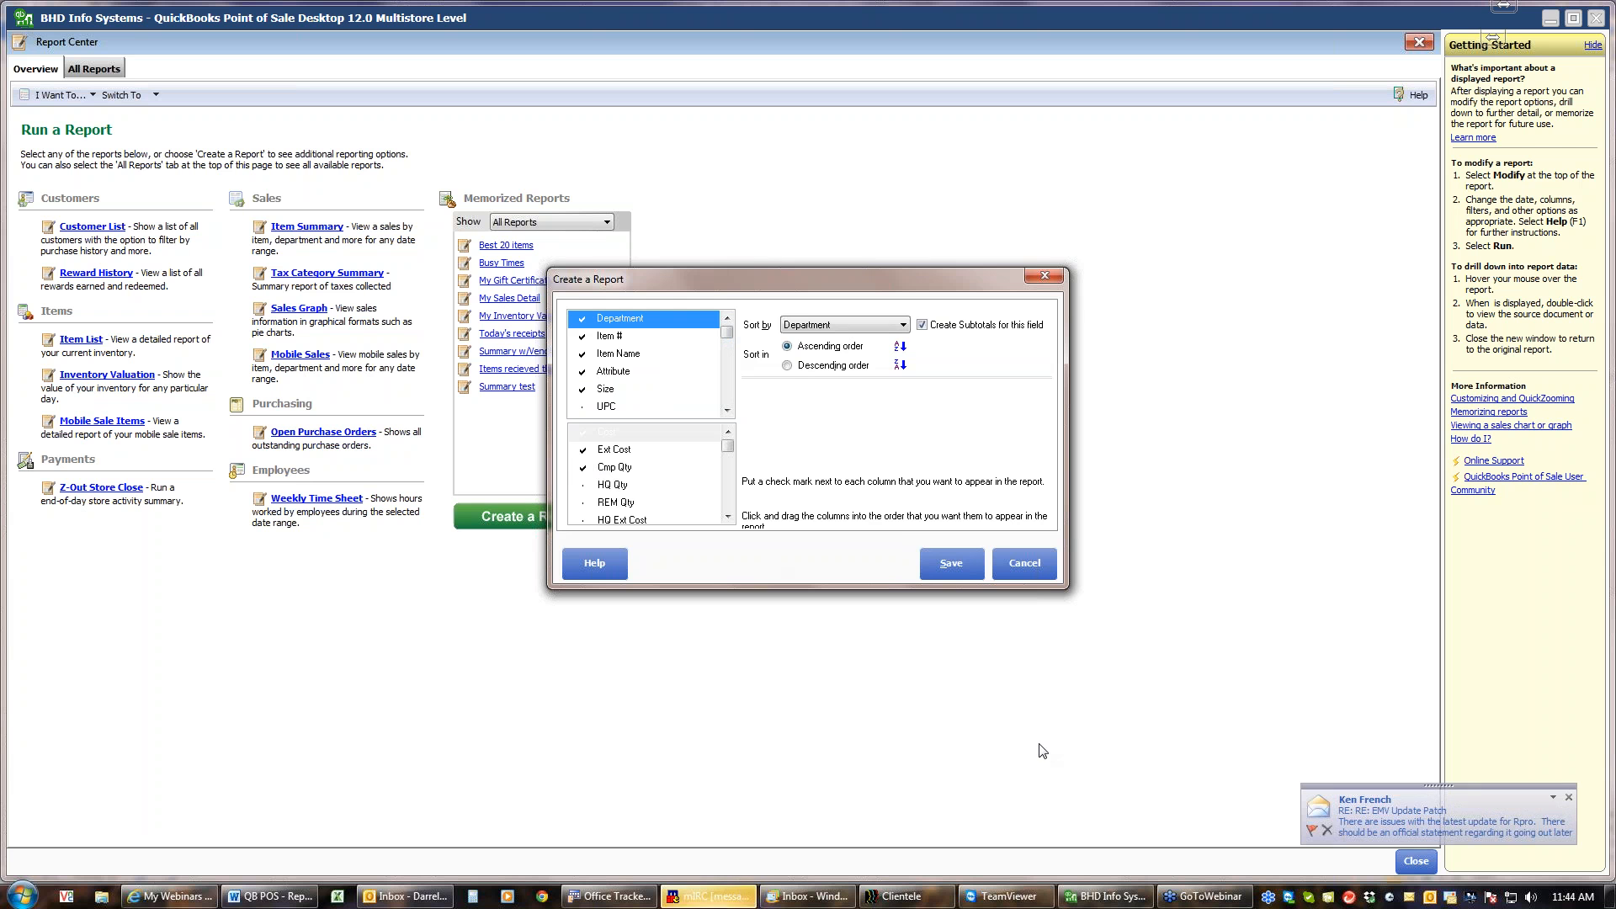
Check which fields the Inventory Valuation report can be sorted by, and cancel the report setup
left_click(903, 326)
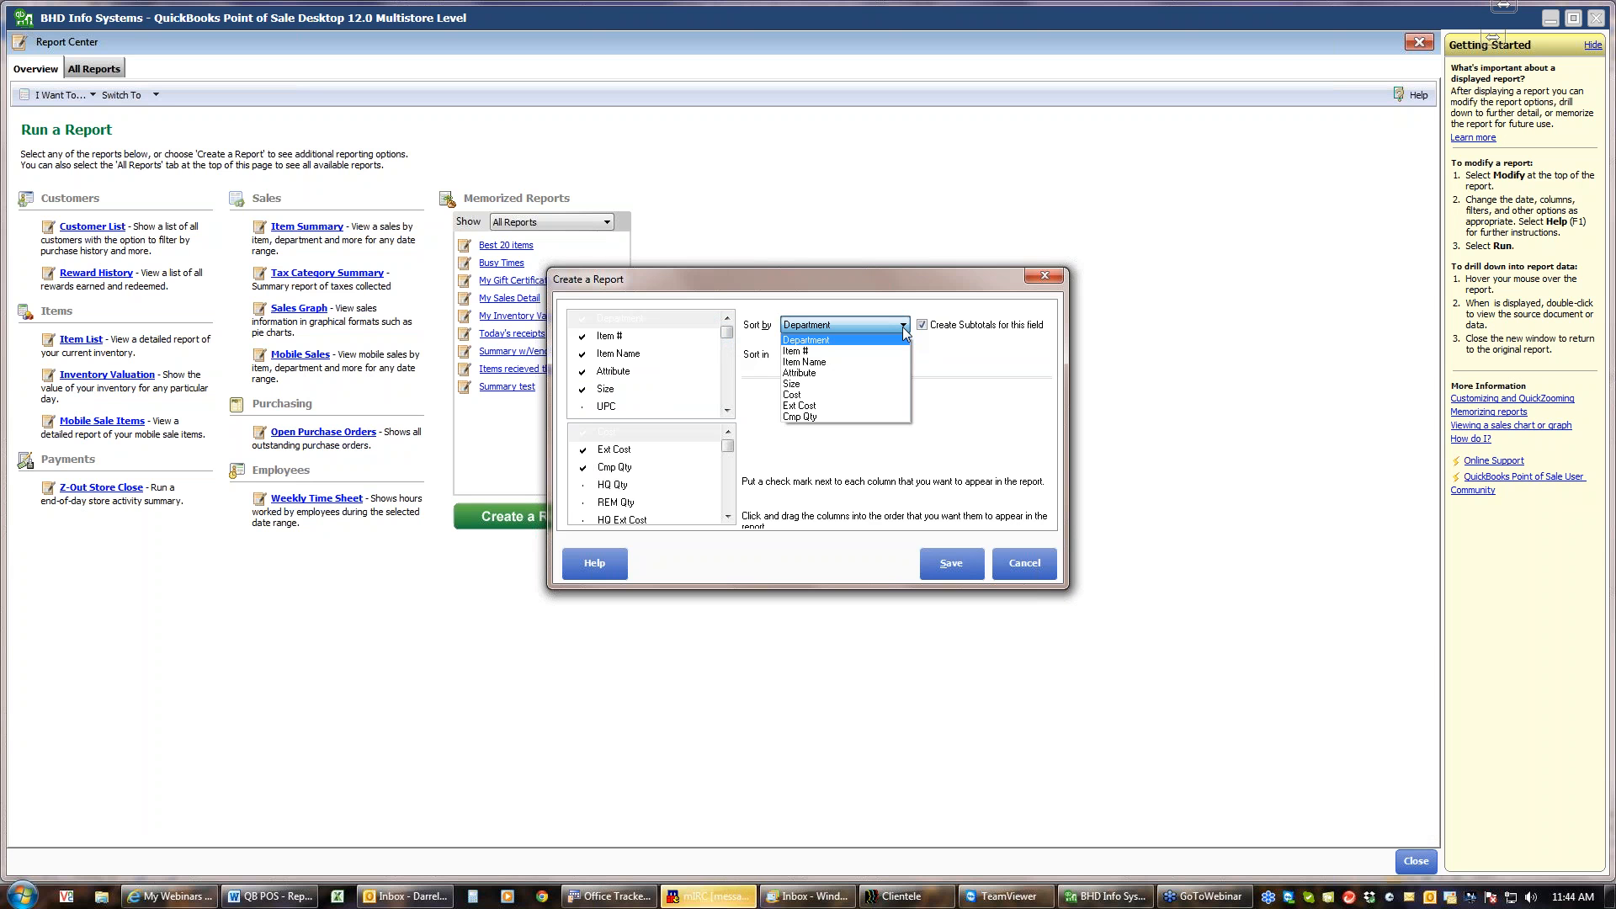
left_click(904, 330)
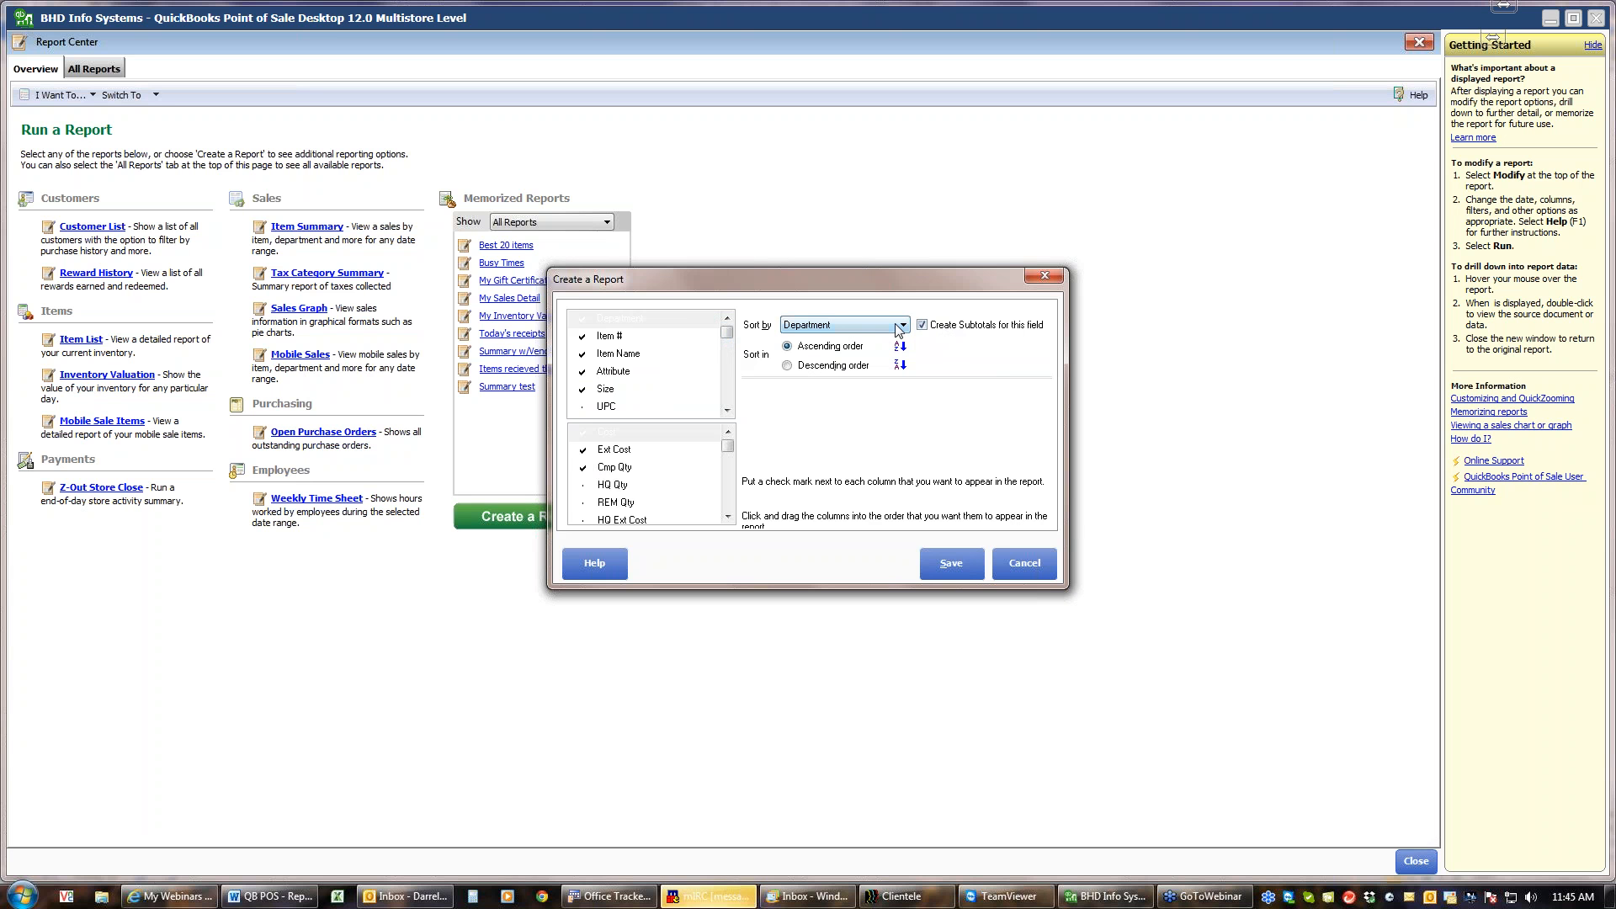
left_click(903, 325)
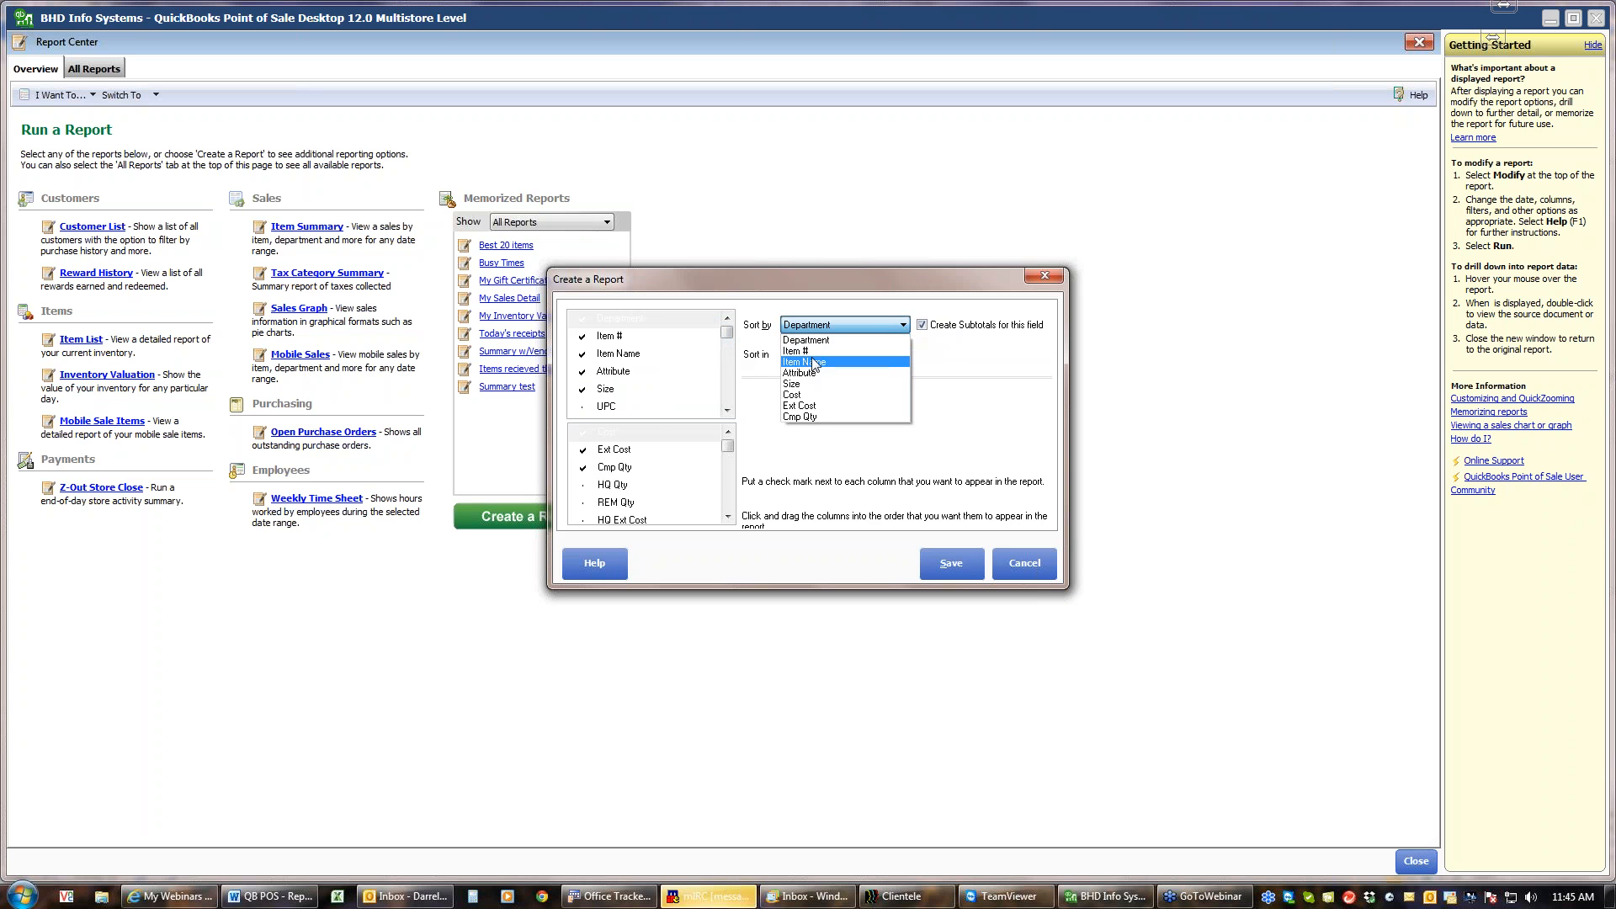
left_click(938, 317)
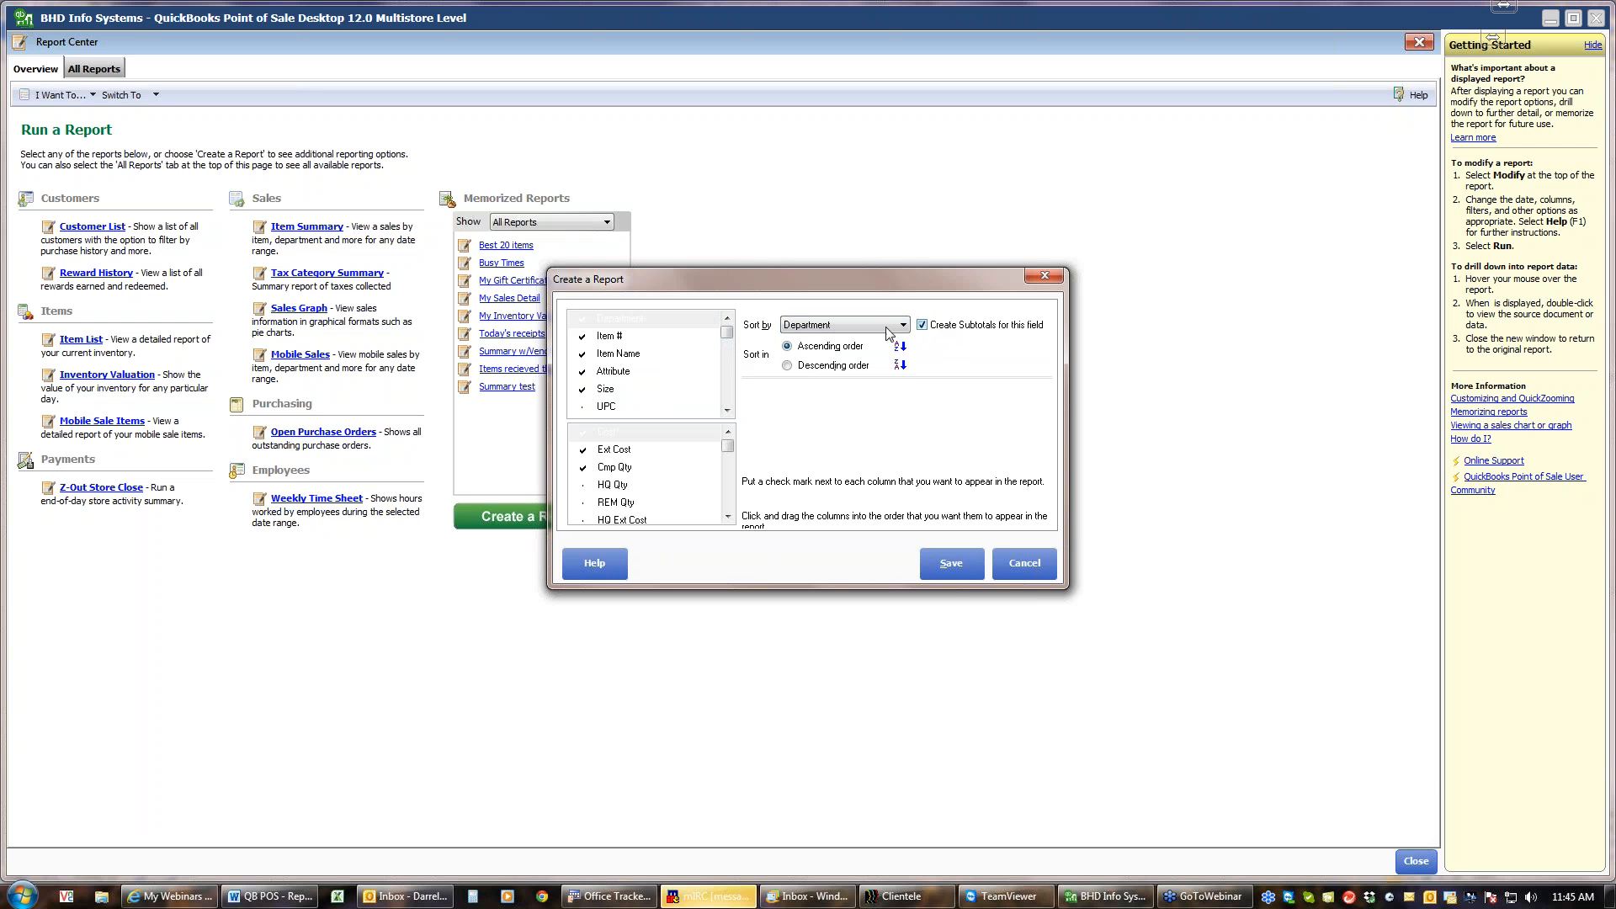
left_click(1010, 572)
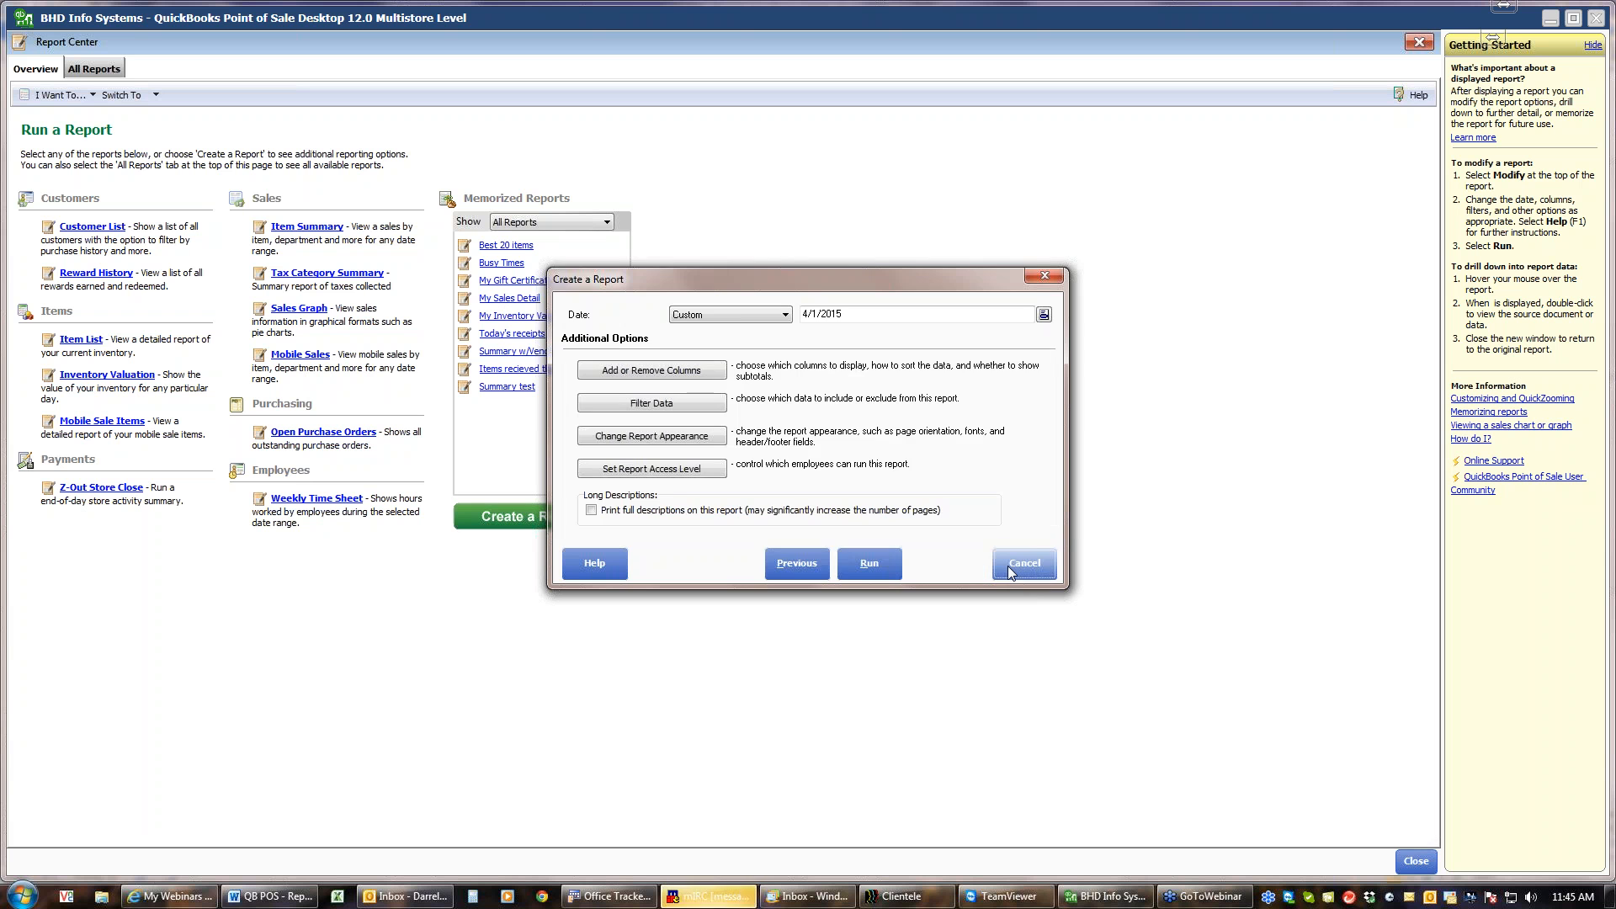
left_click(1014, 565)
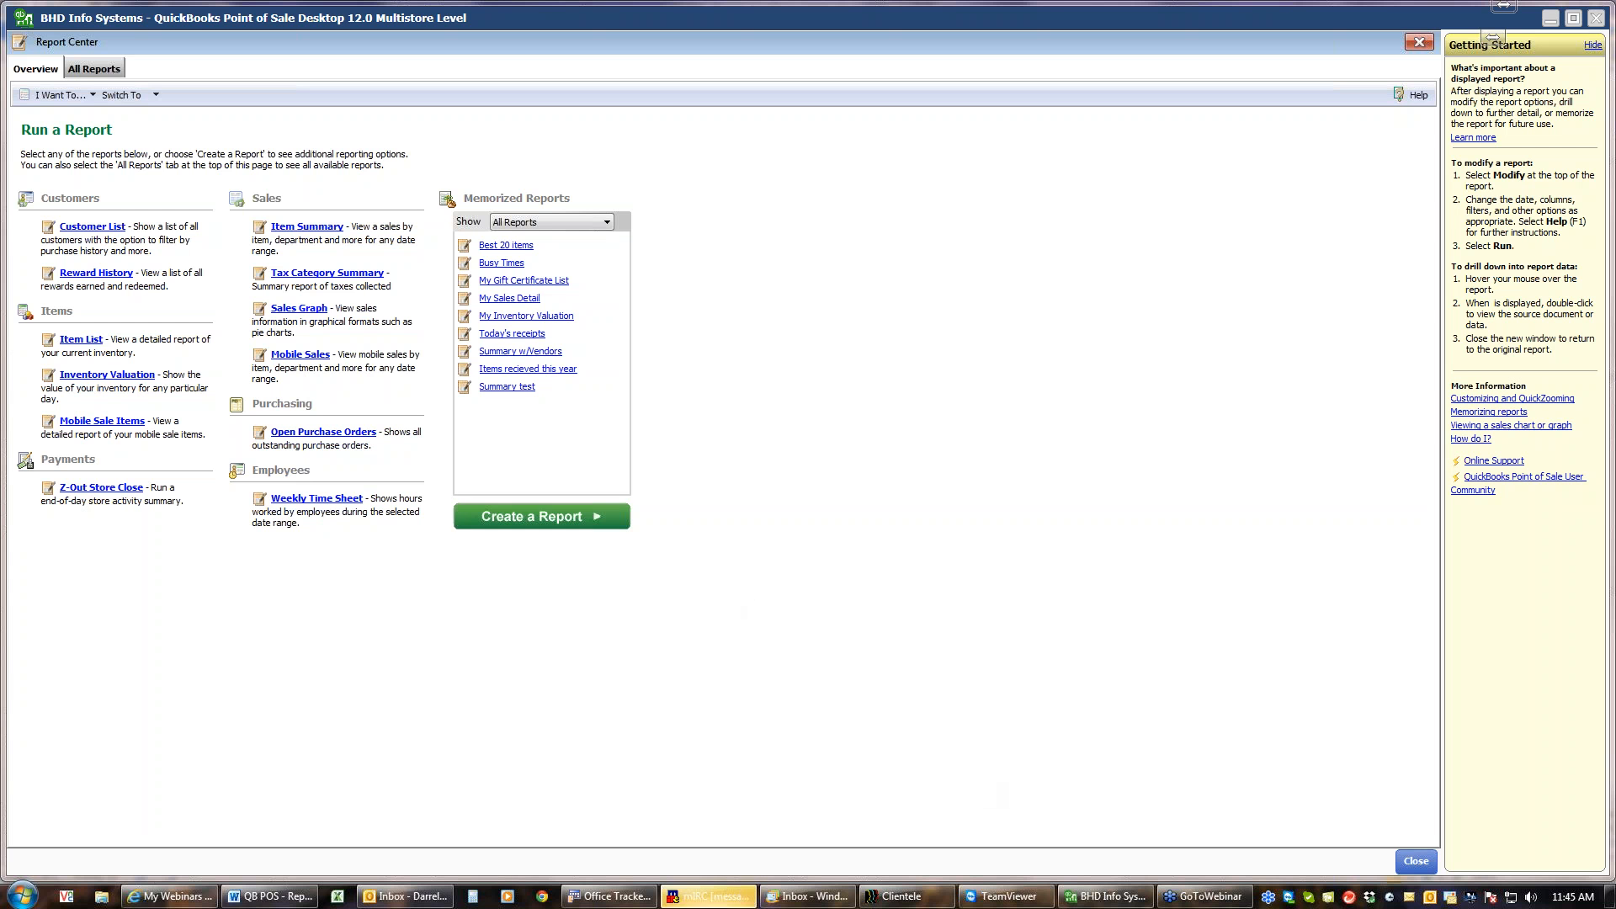
Start creating an Employees report, check which specific employee reports are offered, and cancel the report setup
left_click(541, 516)
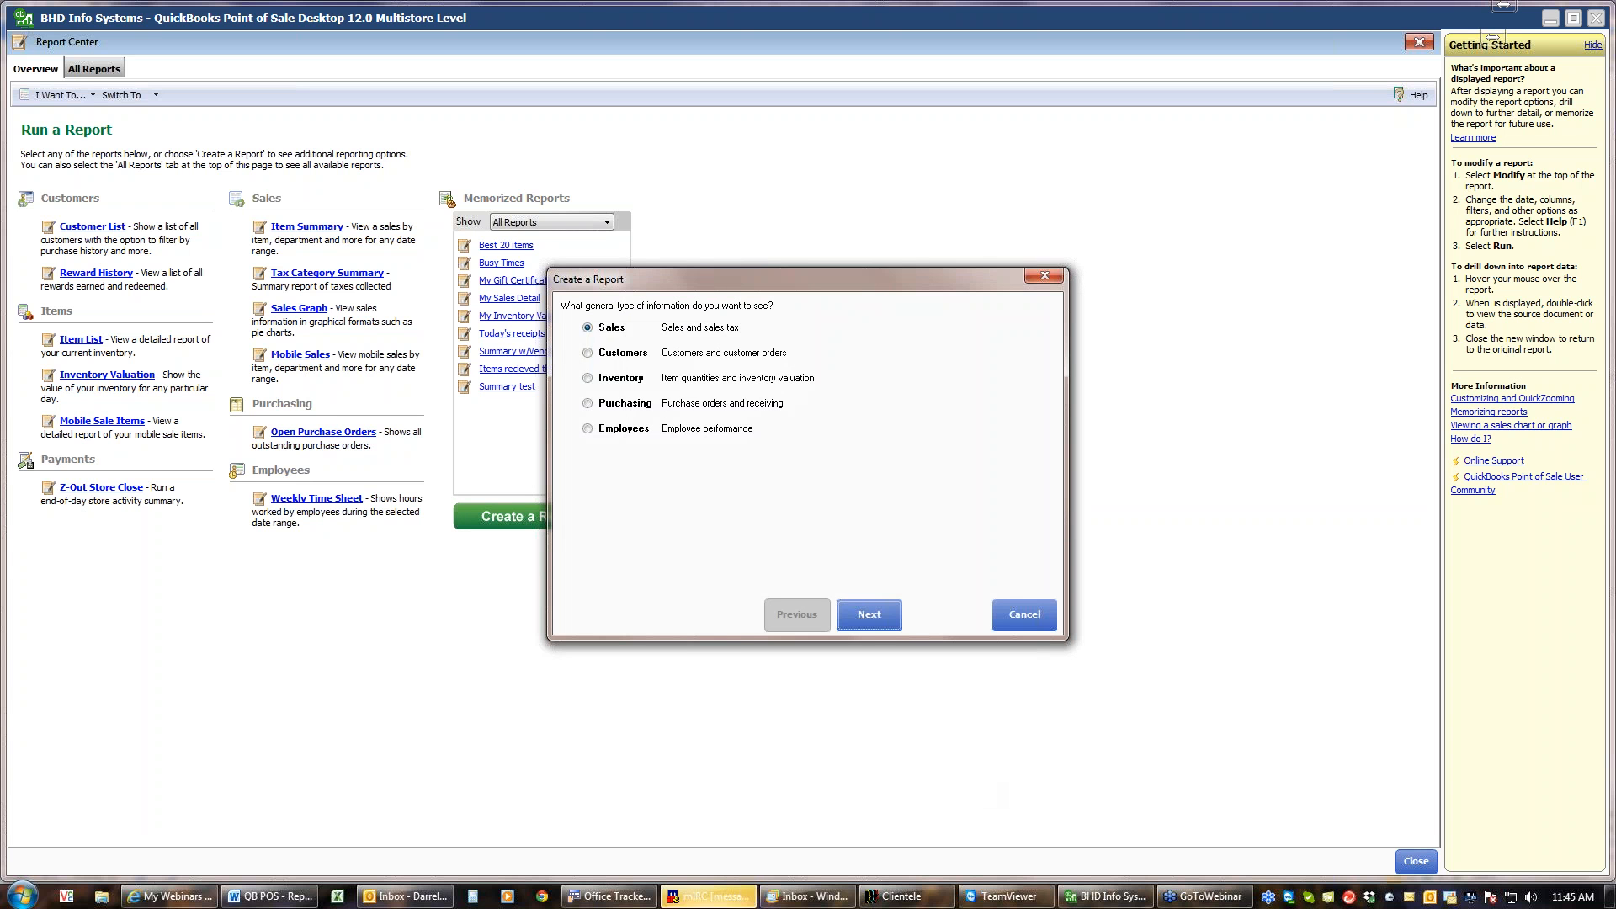
left_click(587, 430)
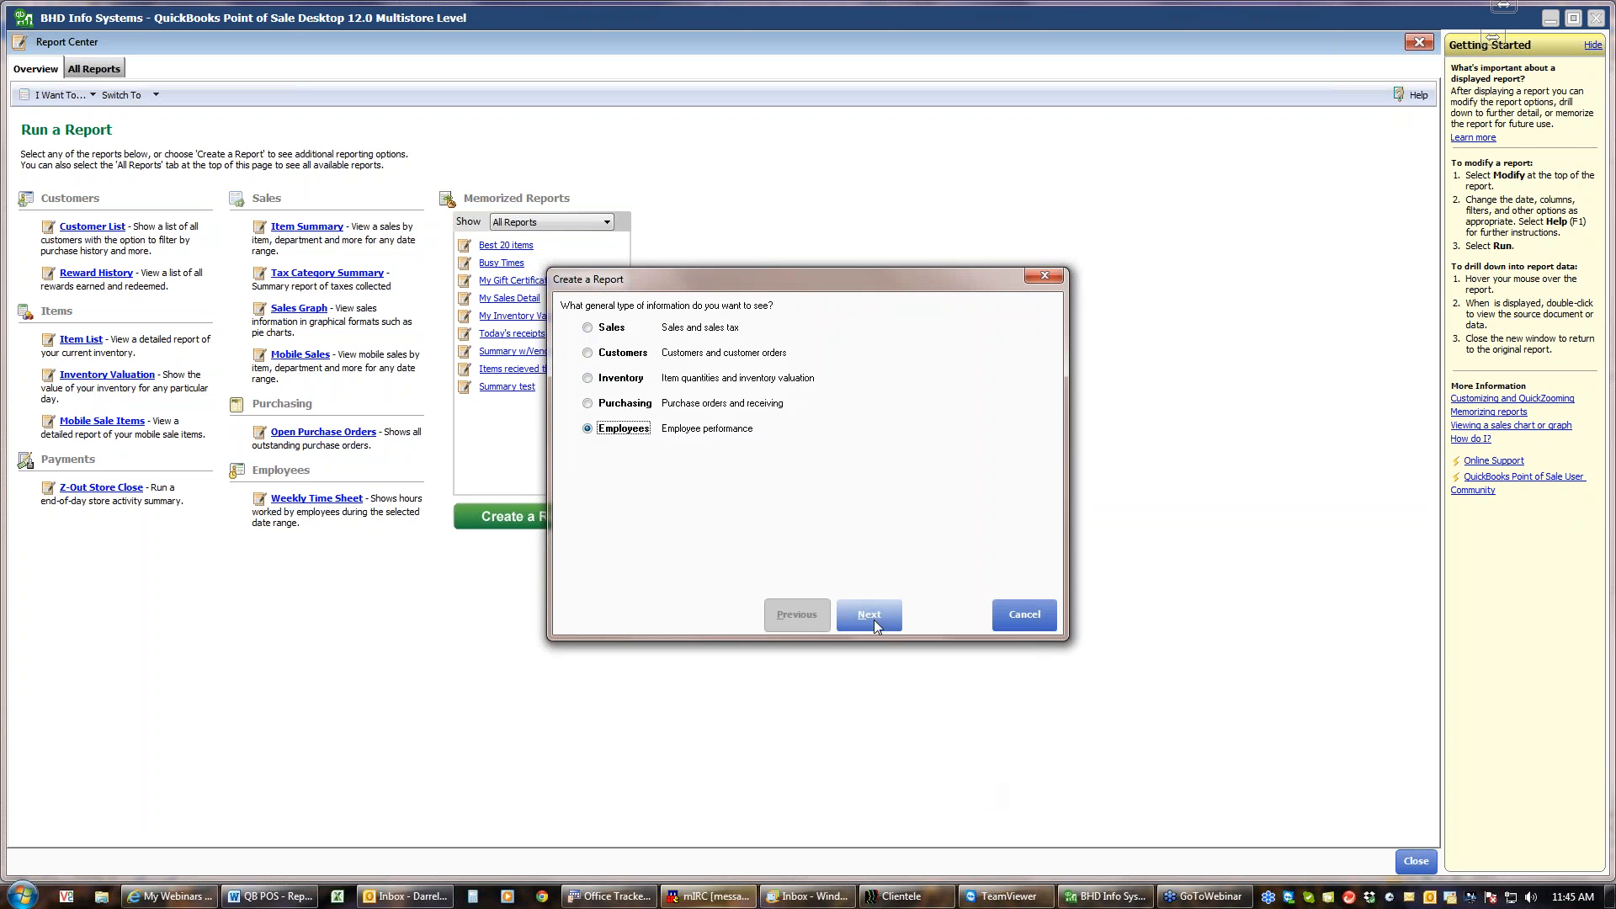
left_click(873, 621)
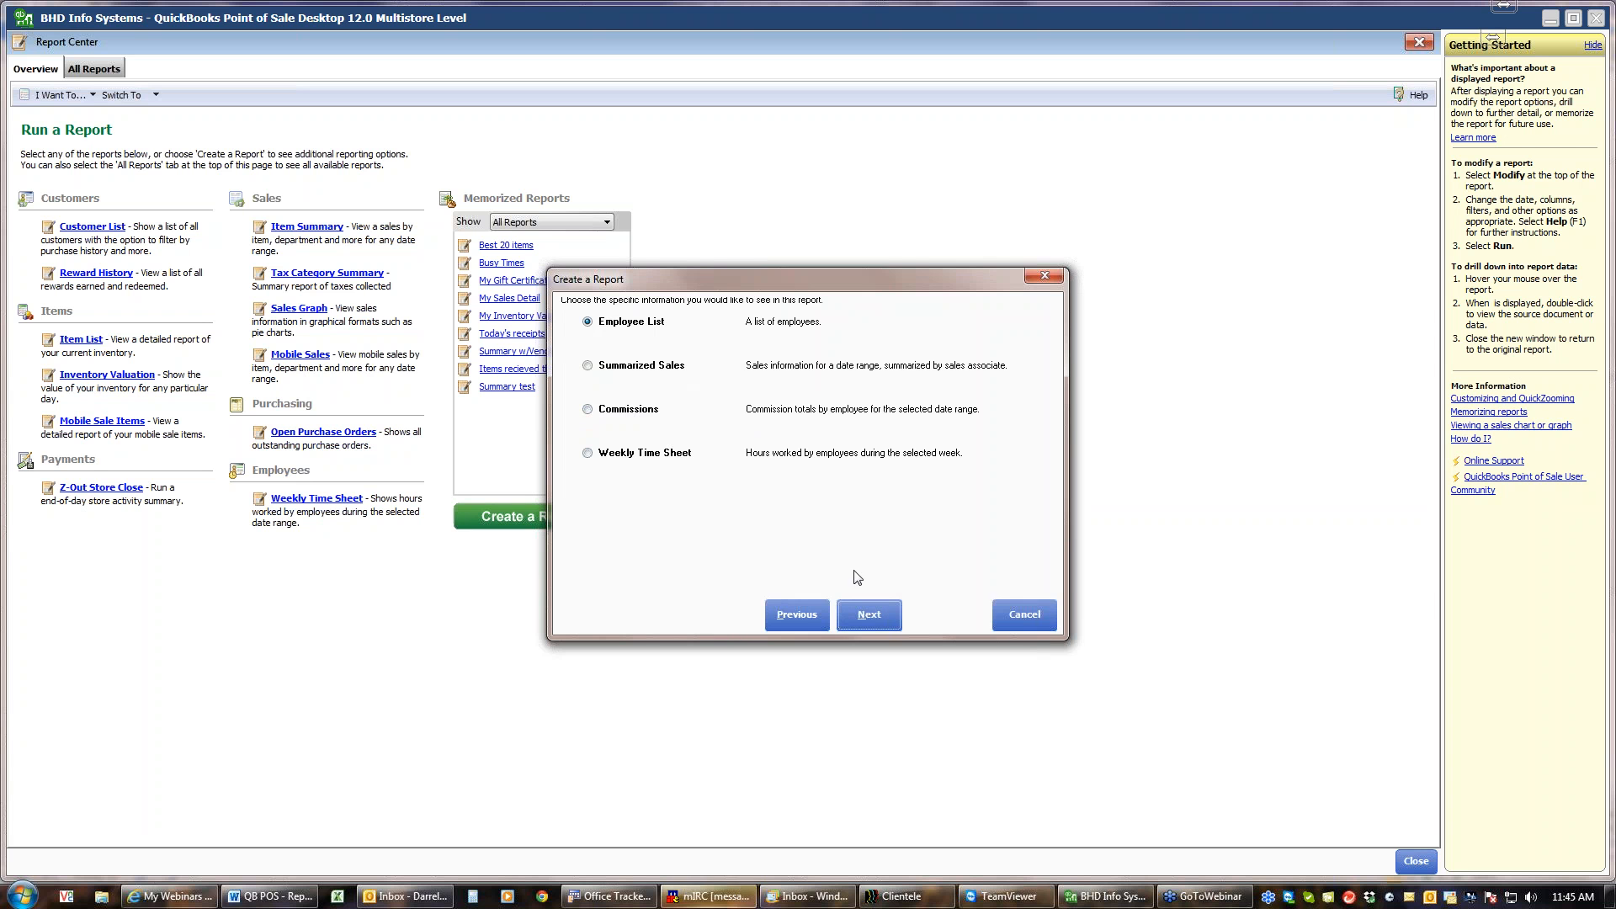
left_click(1015, 614)
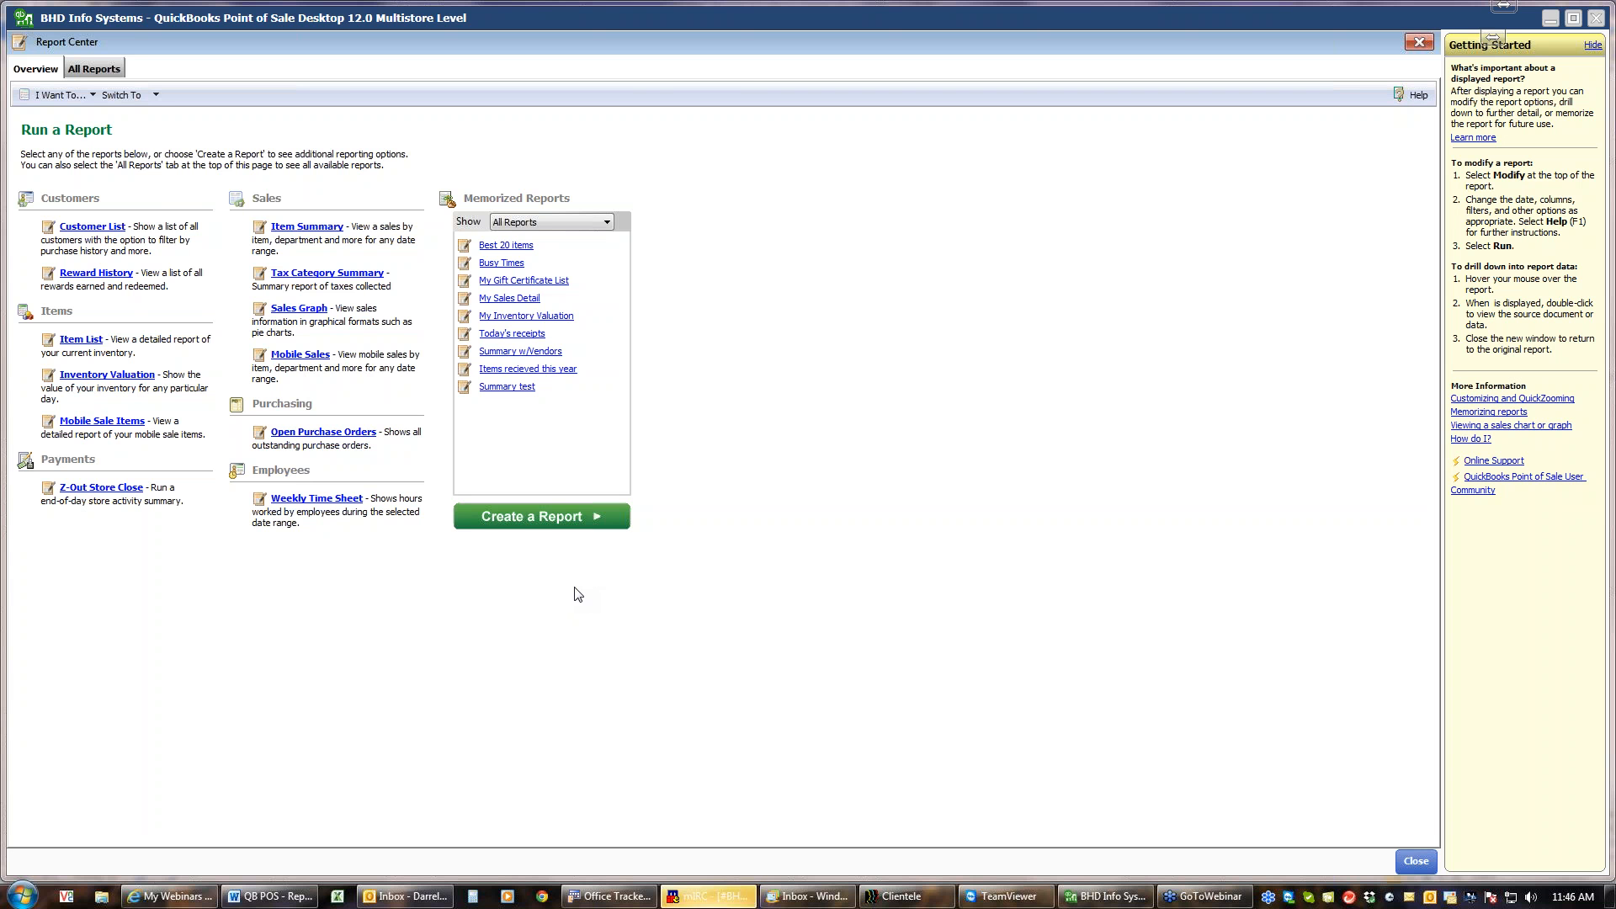
Run the Inventory Valuation report from the Items category for the custom date 4/1/2015
left_click(537, 527)
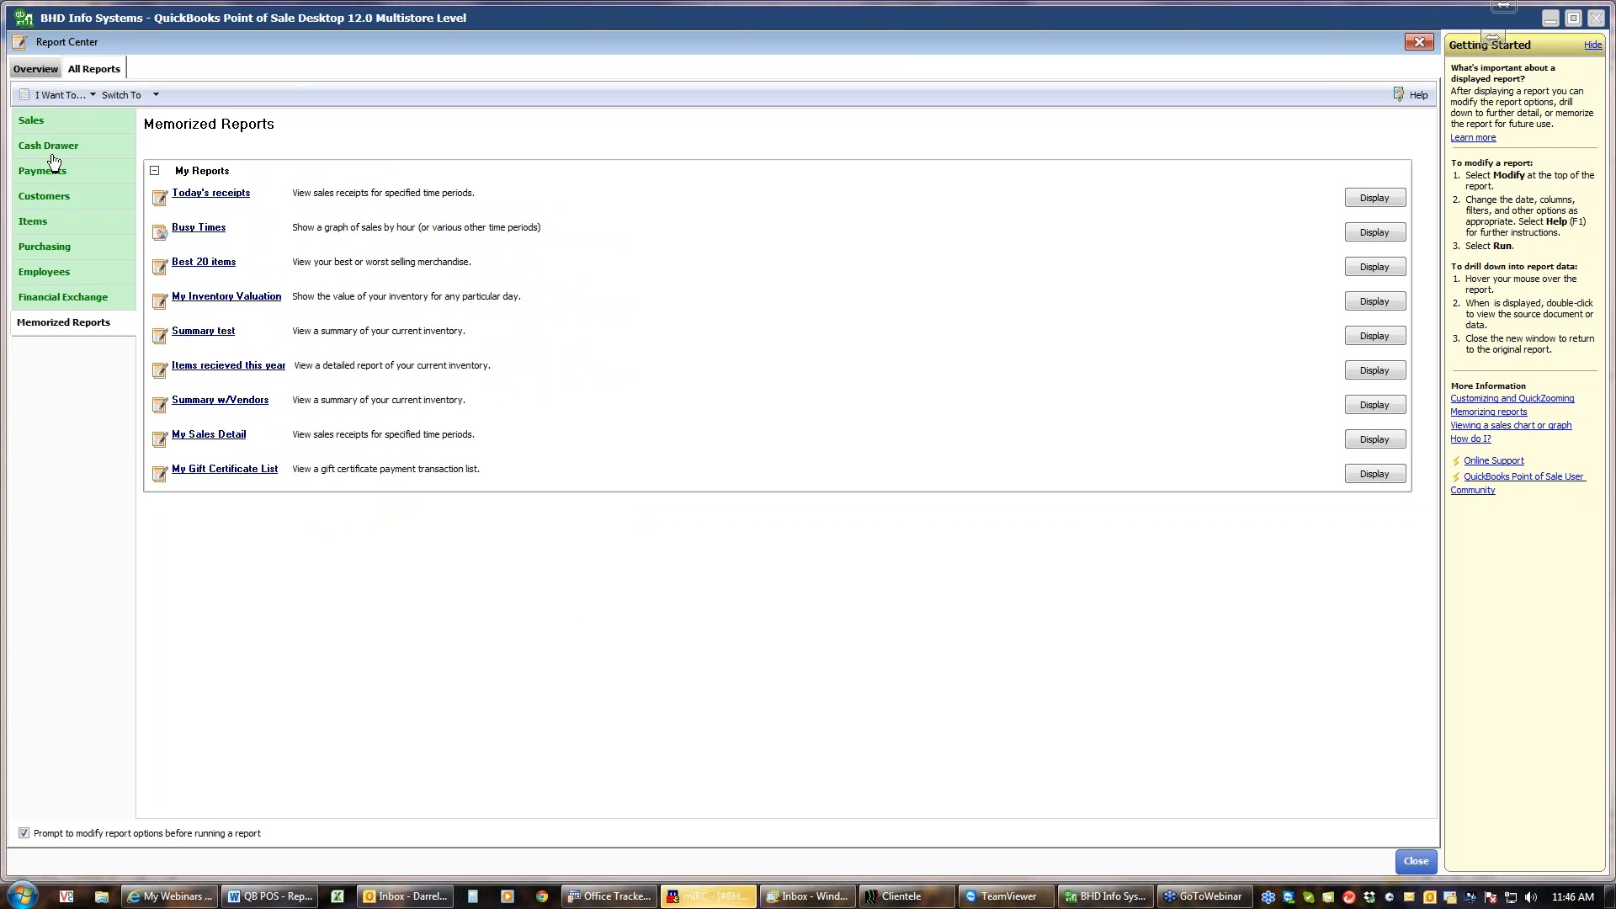
left_click(38, 221)
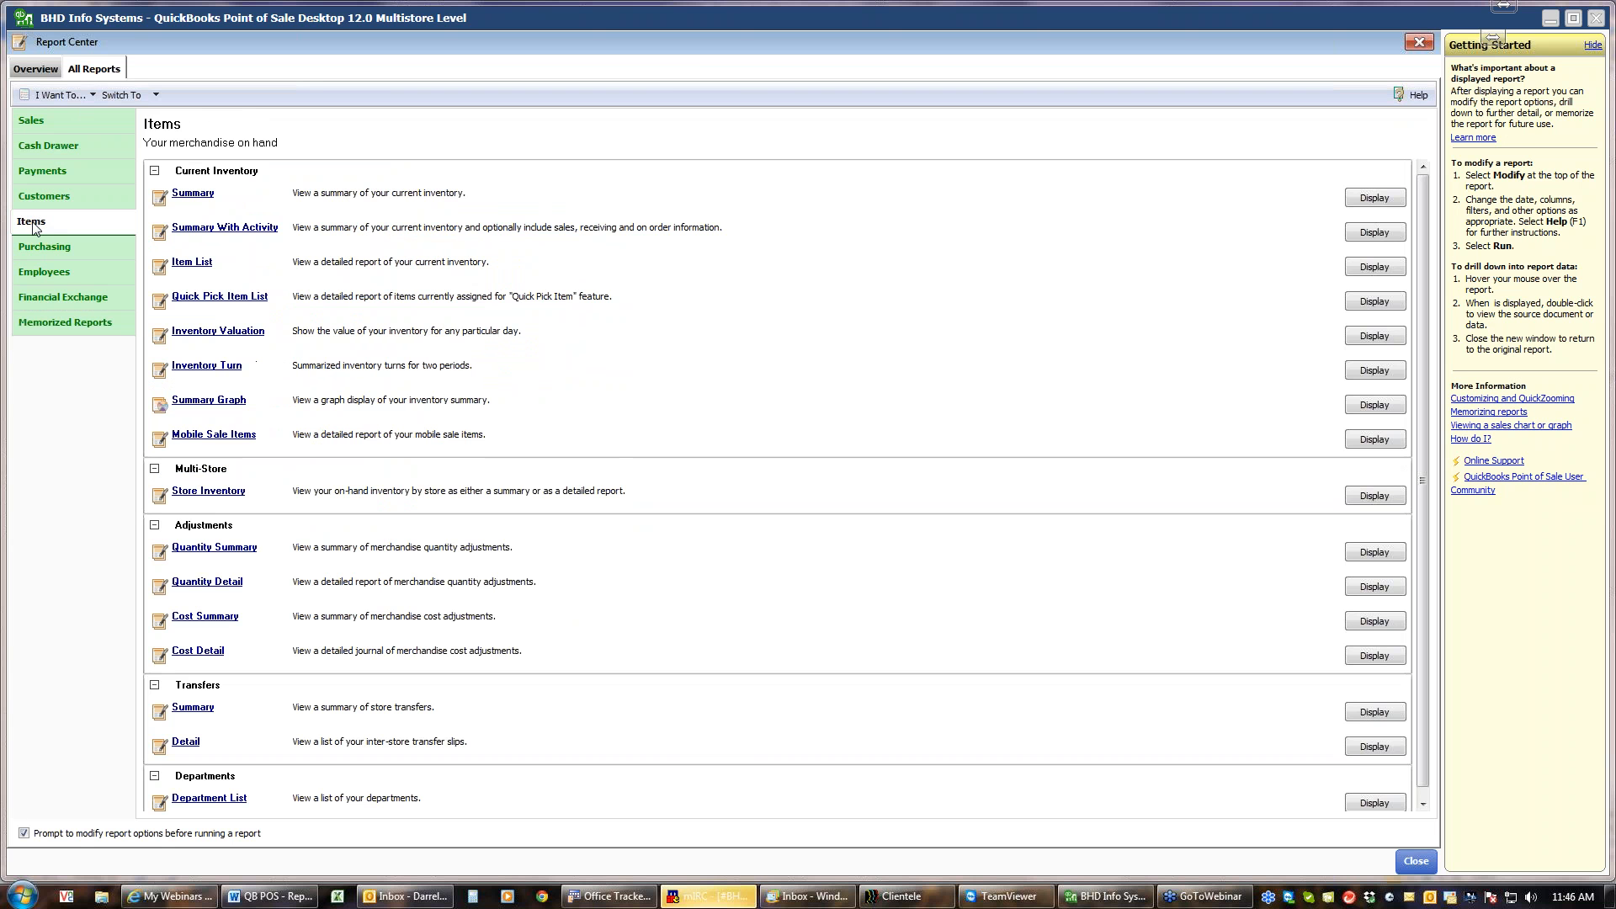
left_click(221, 331)
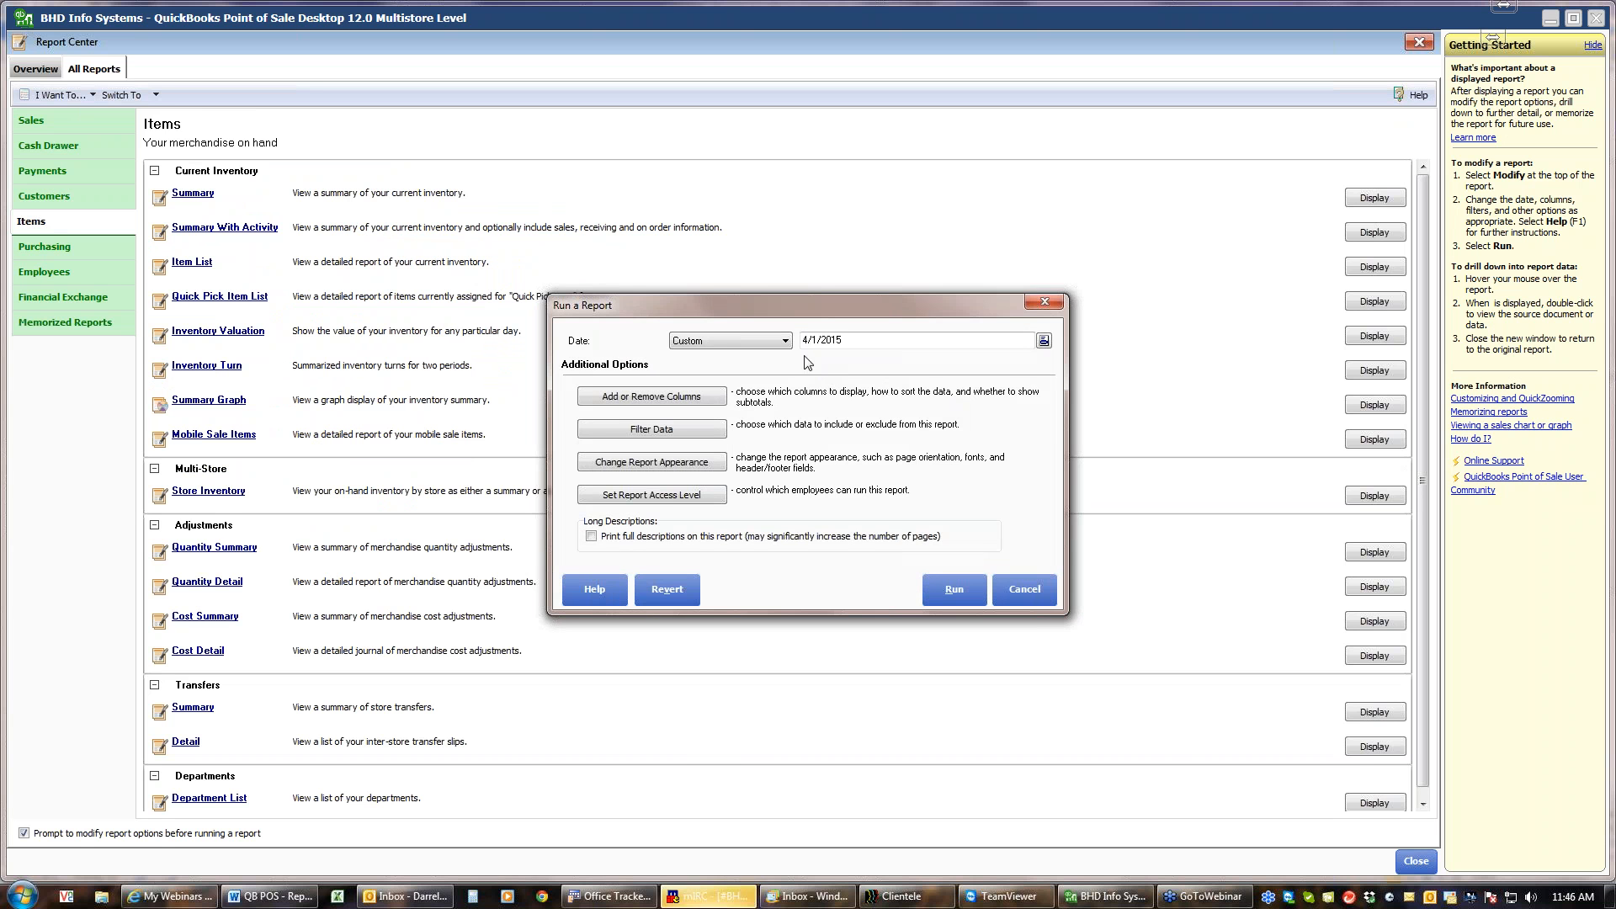
left_click(785, 341)
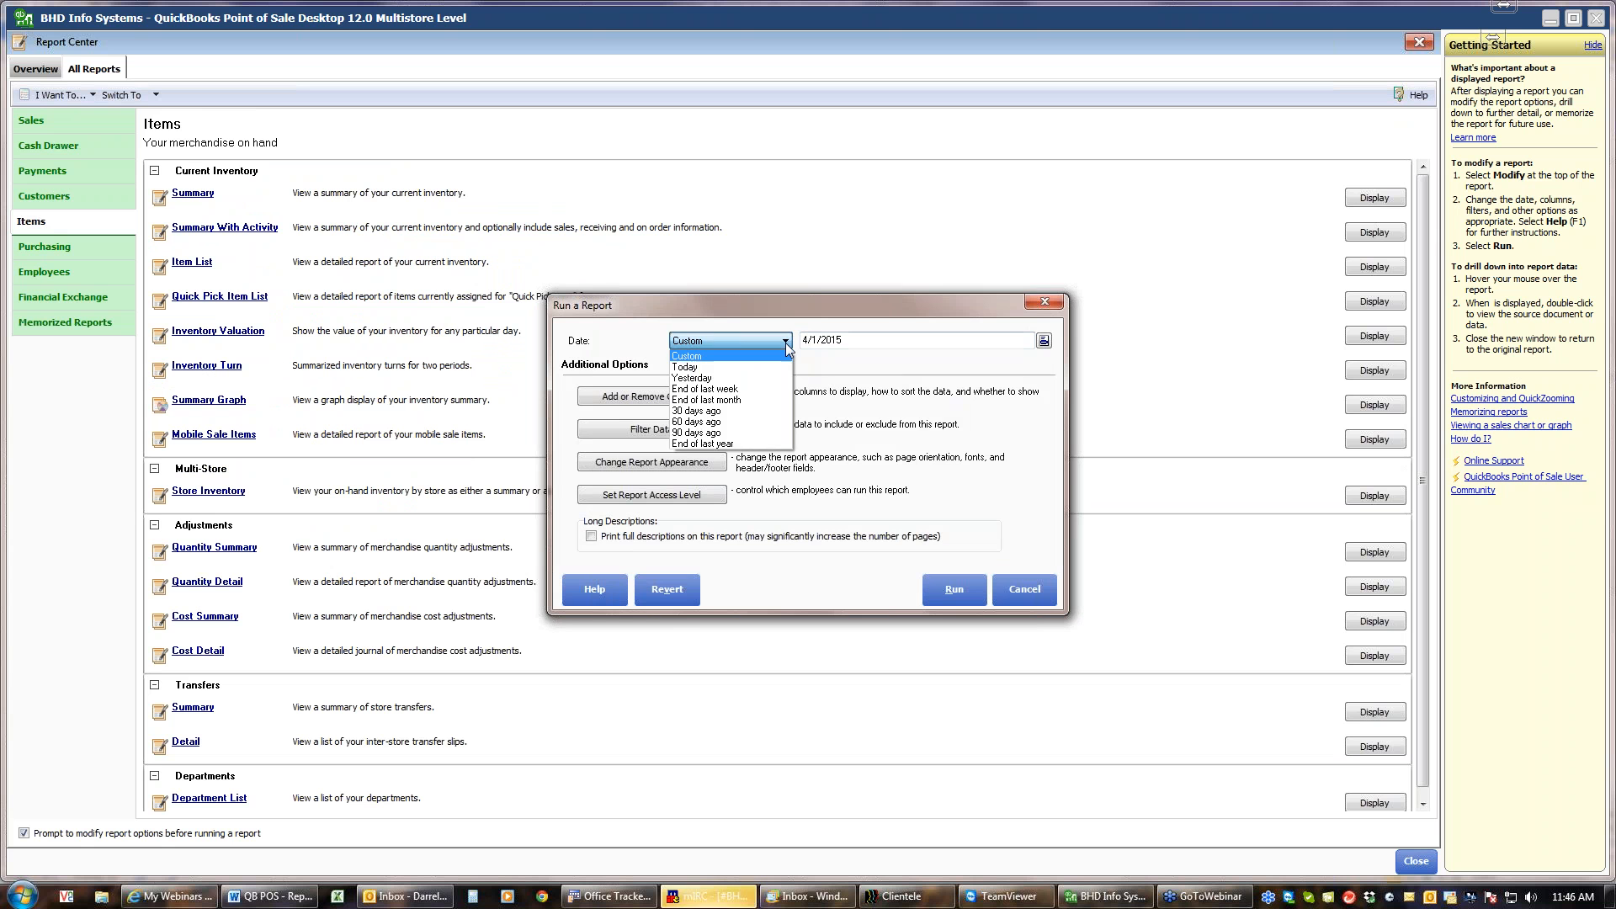
left_click(828, 340)
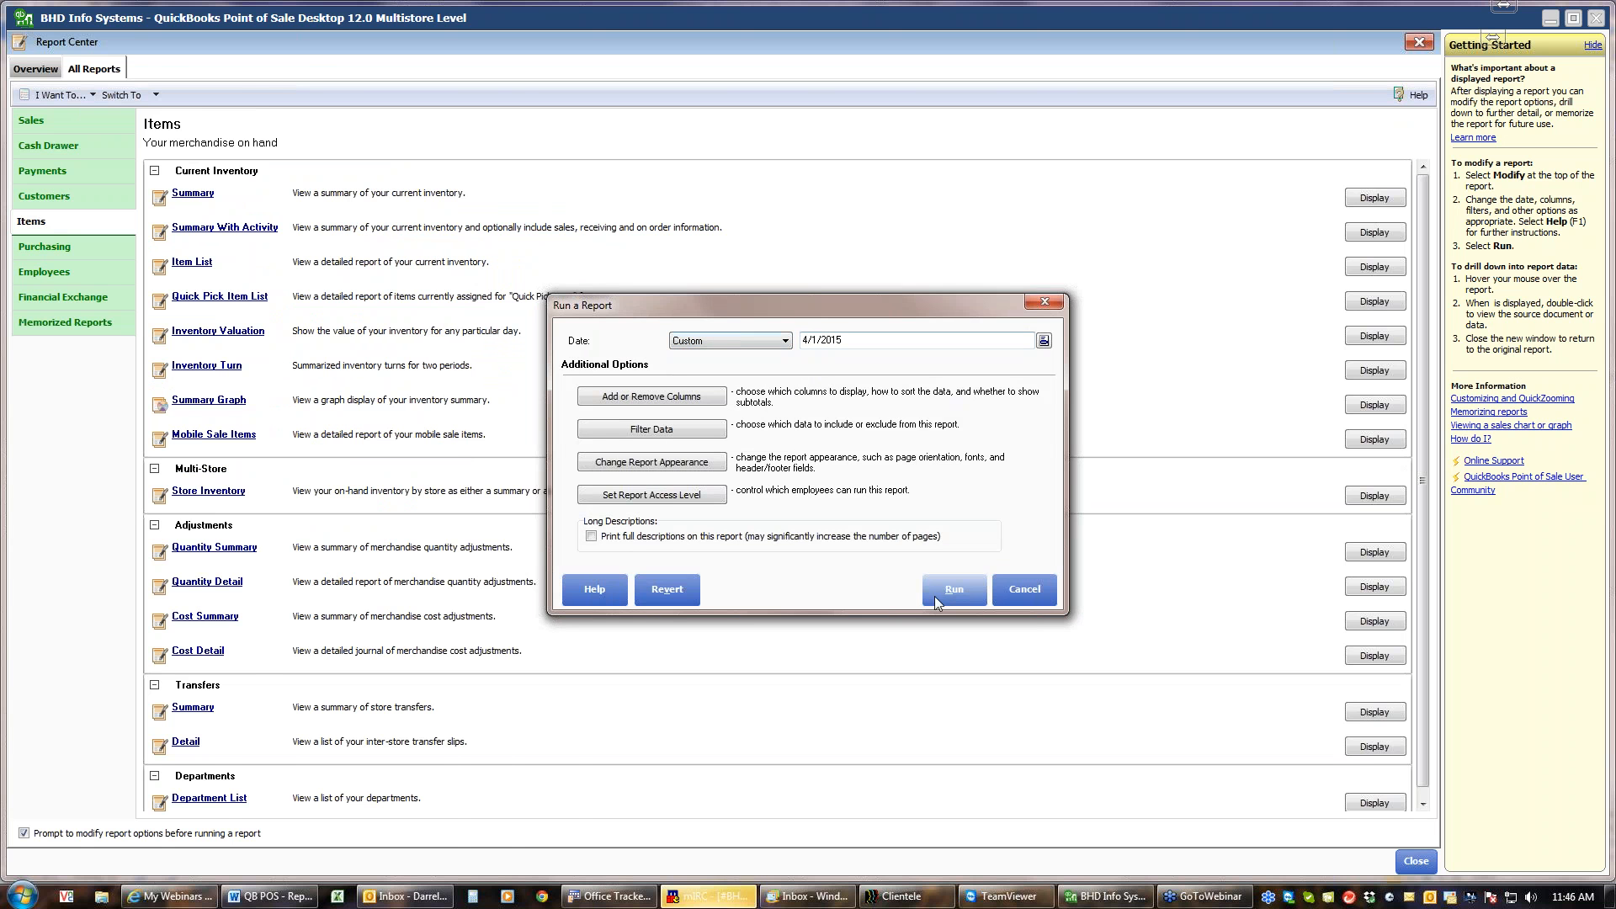
left_click(951, 598)
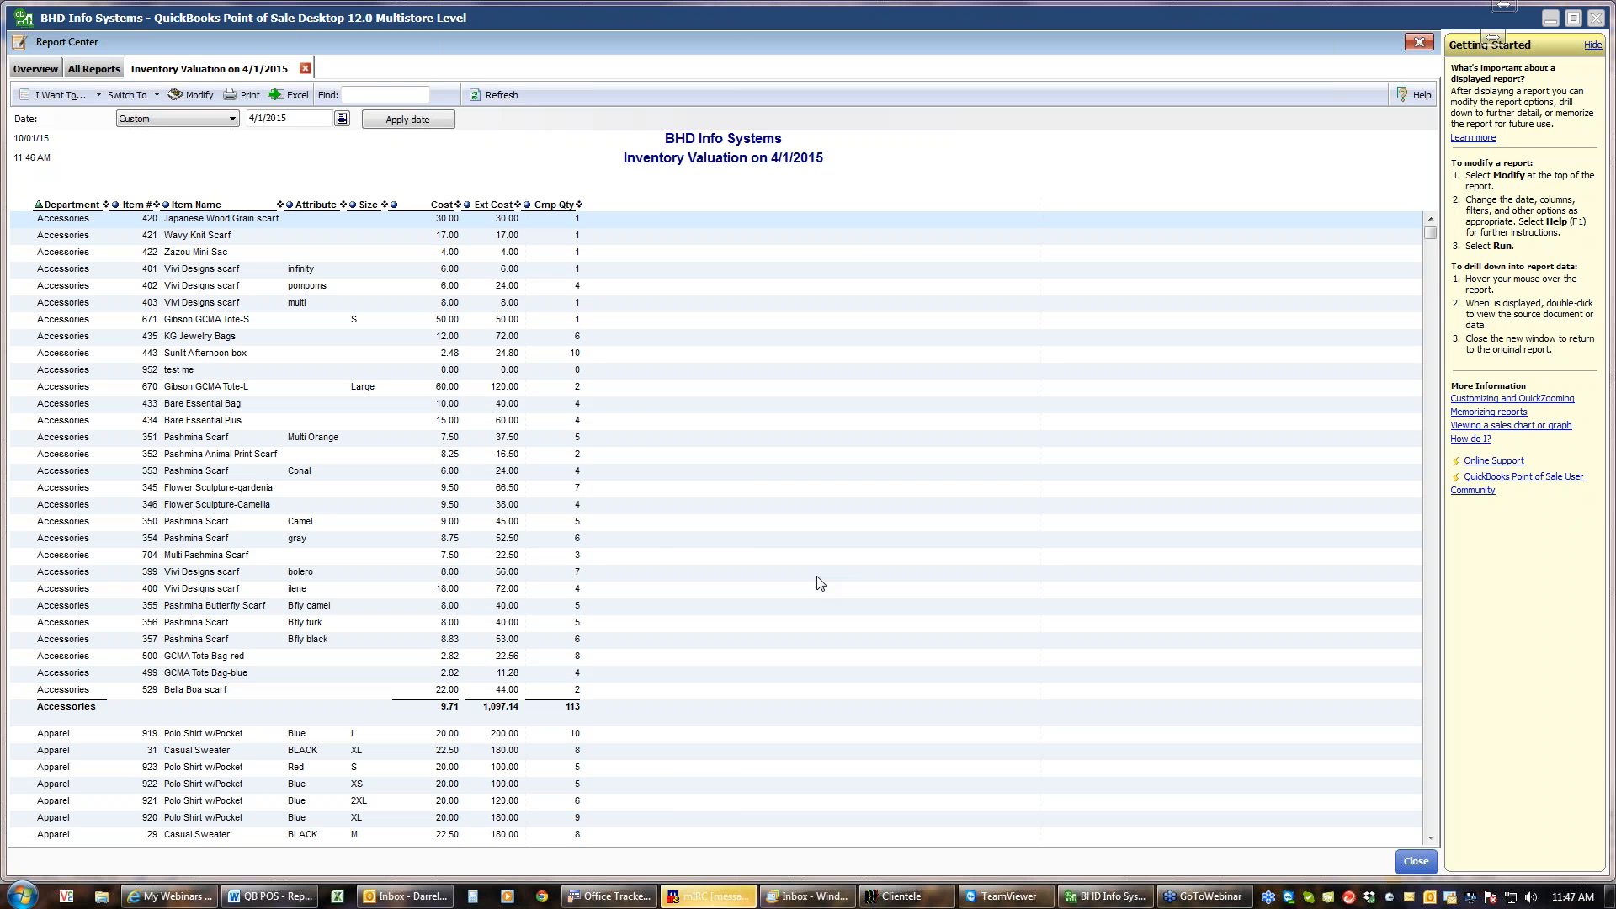
Return to the list of all reports and run the Item List report with its default options
left_click(93, 73)
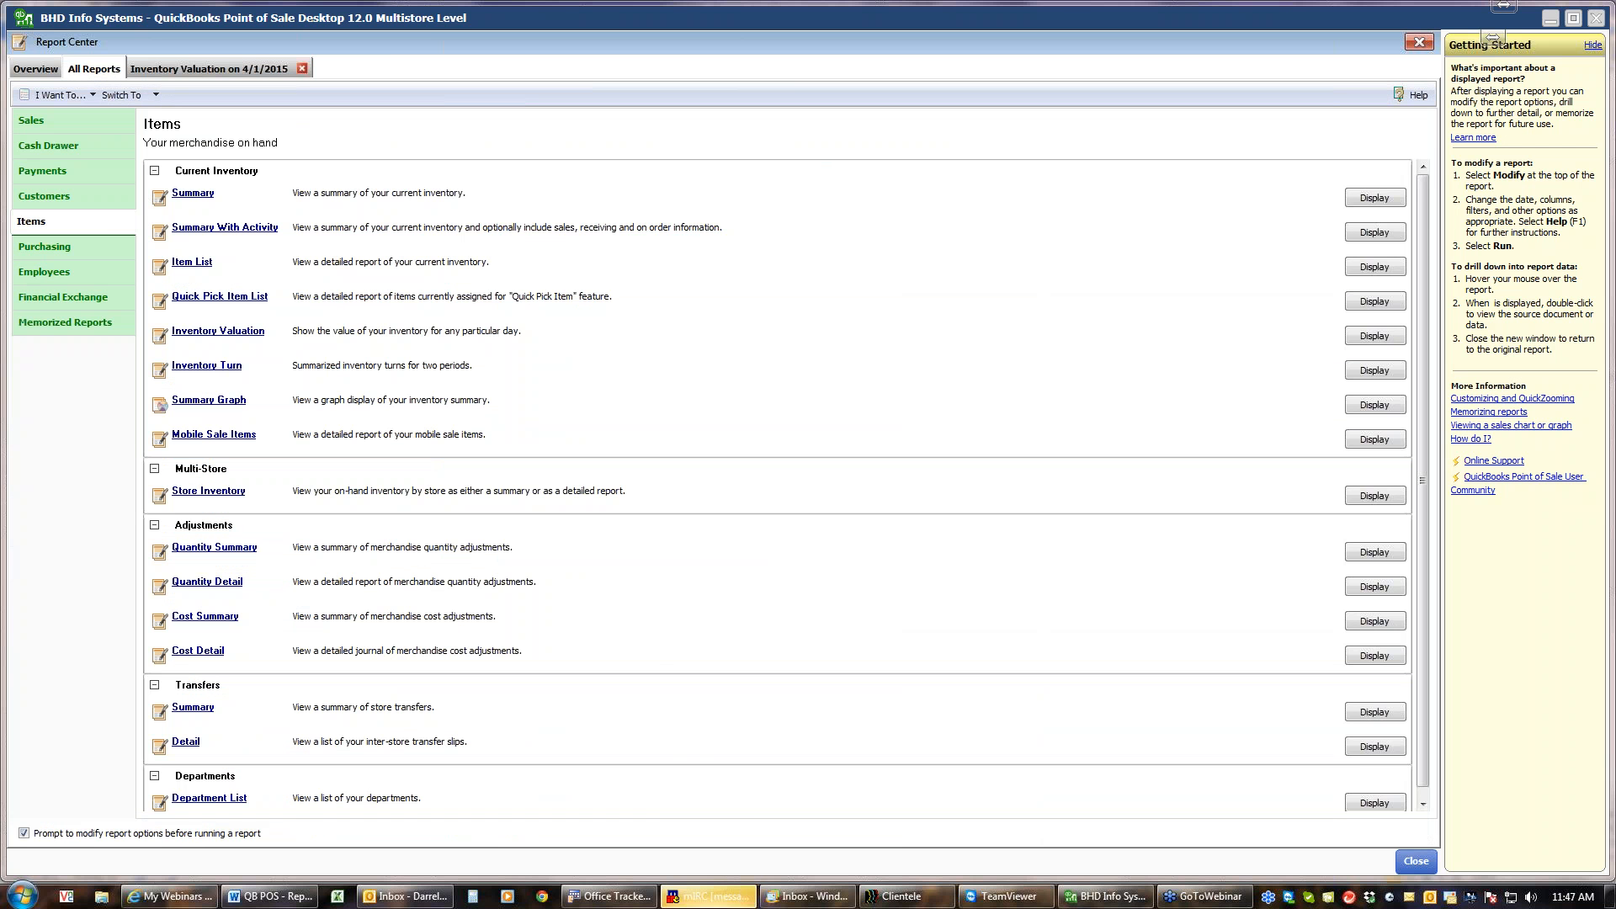
left_click(184, 266)
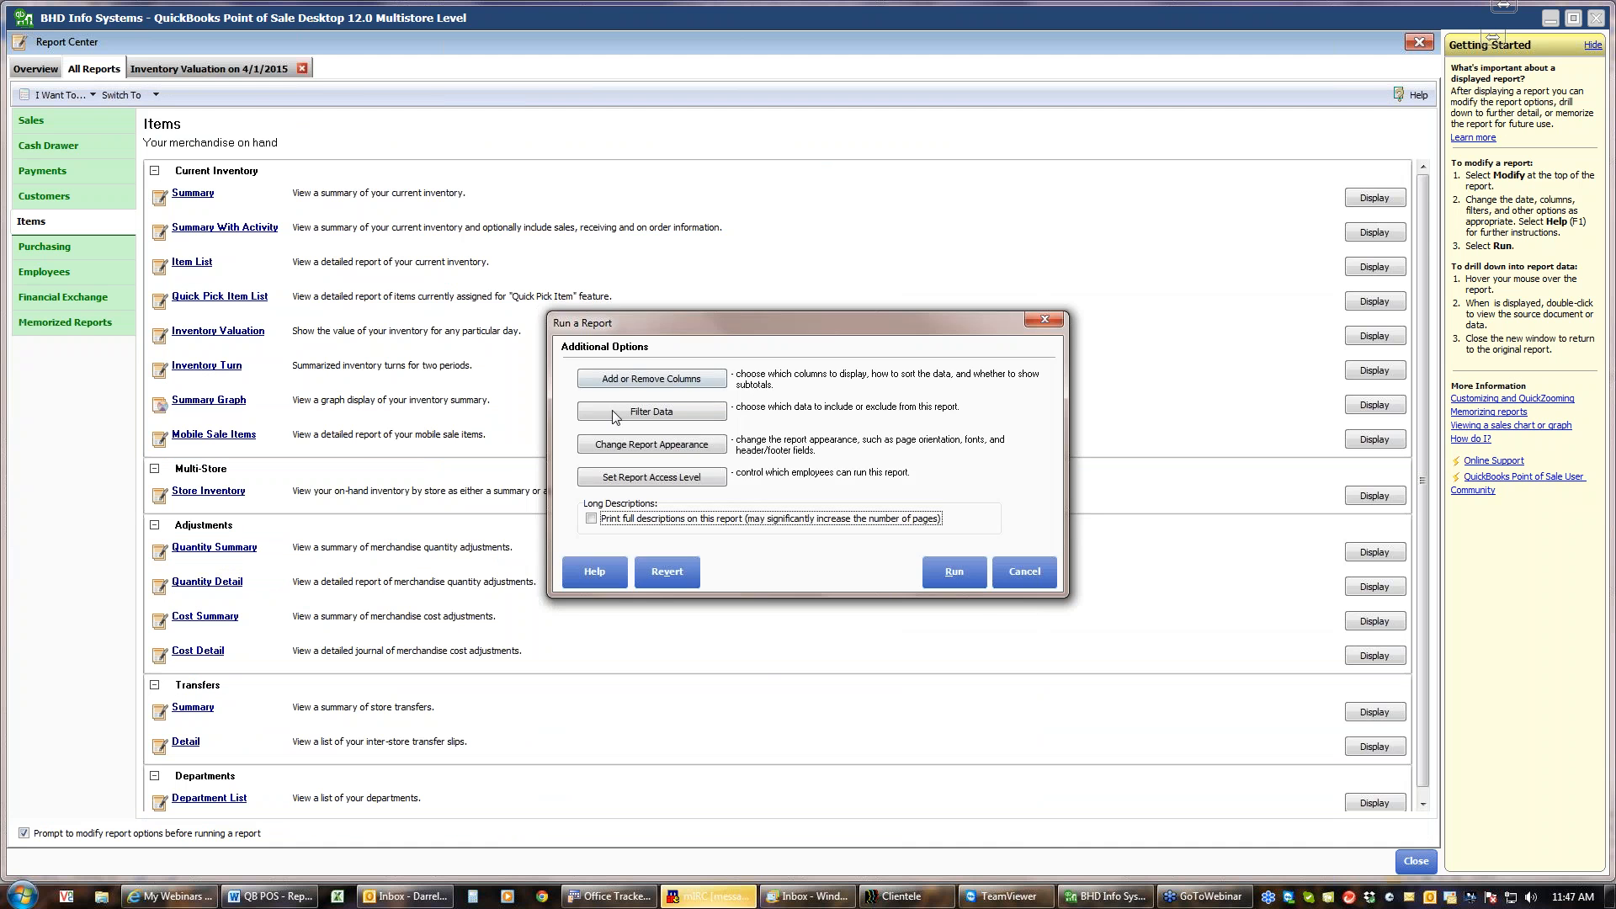
left_click(956, 575)
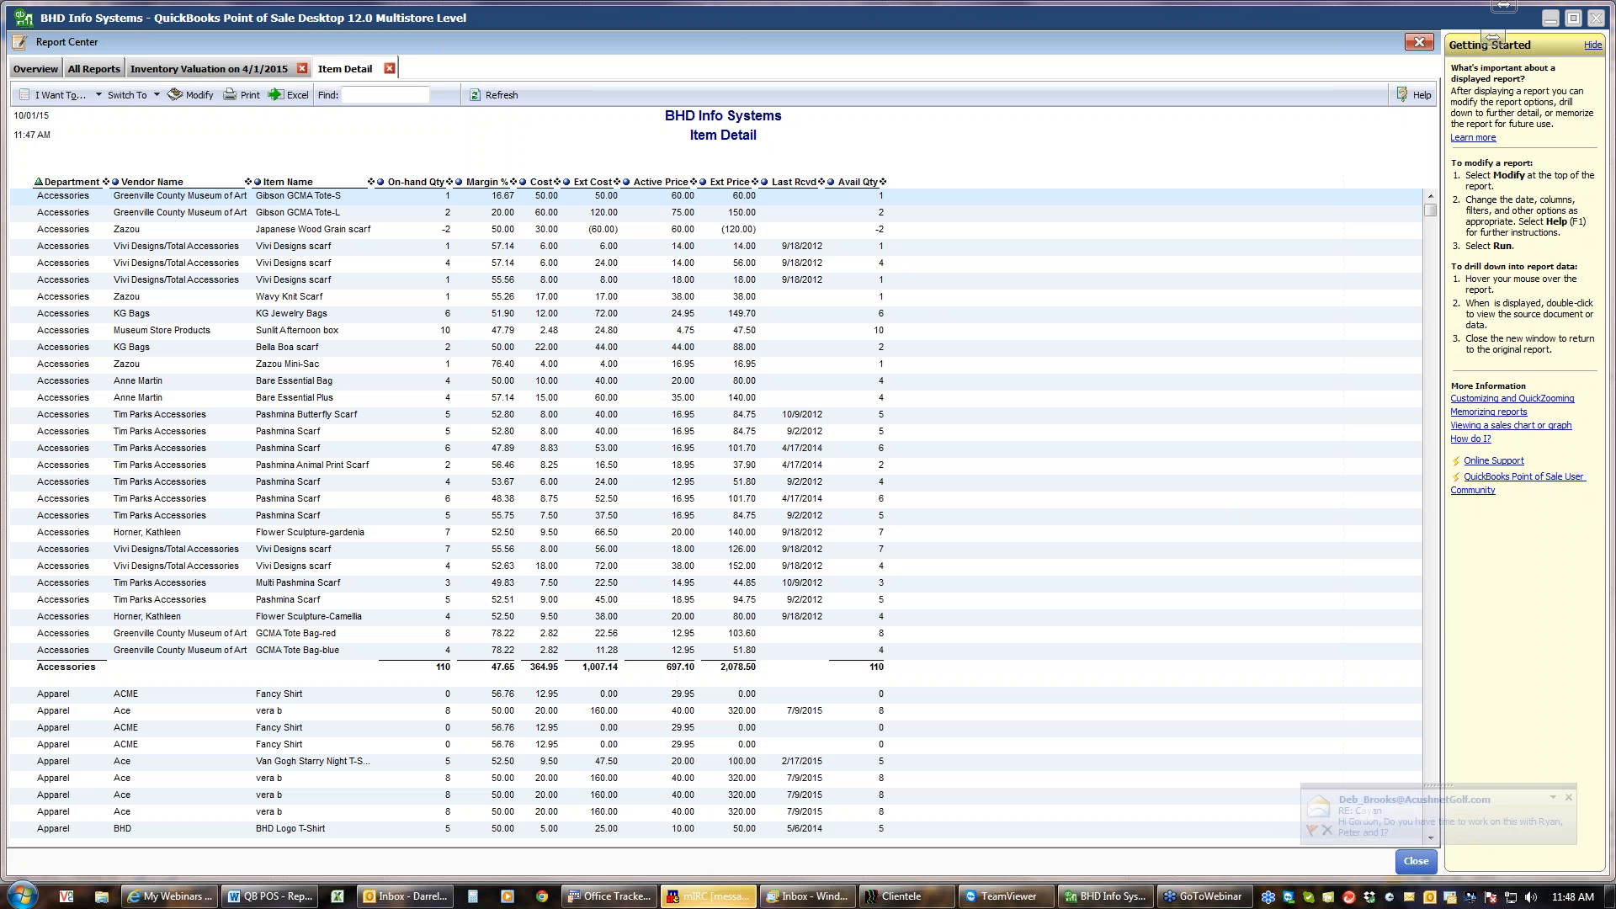
Examine the full list of columns that can be added to or removed from the Item Detail report
left_click(182, 98)
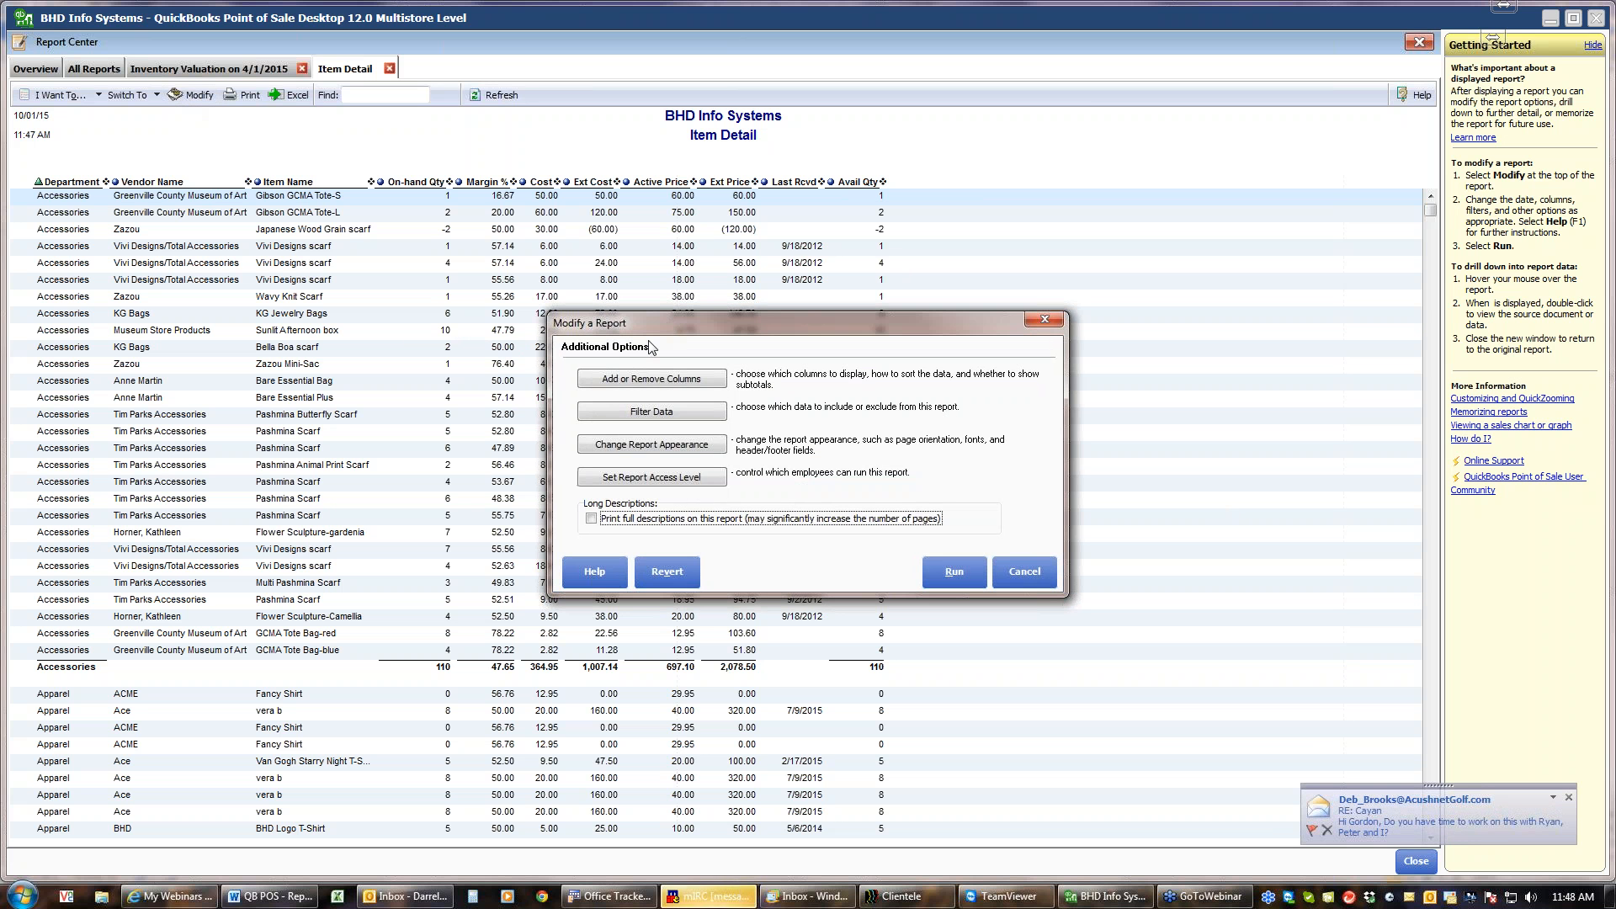
left_click(661, 380)
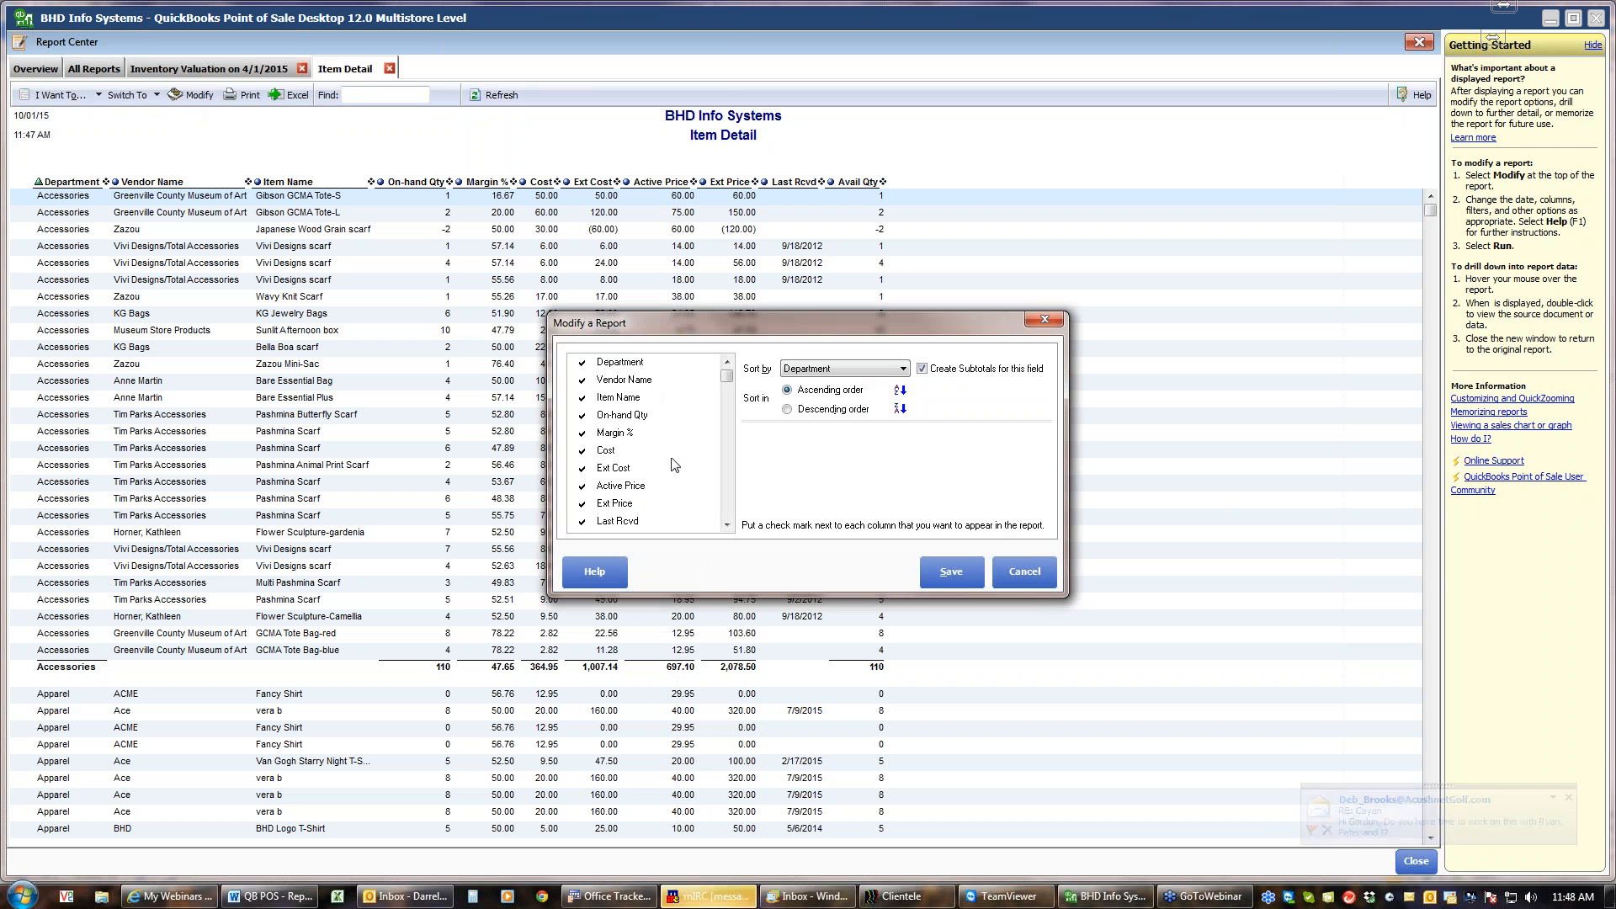
left_click(727, 507)
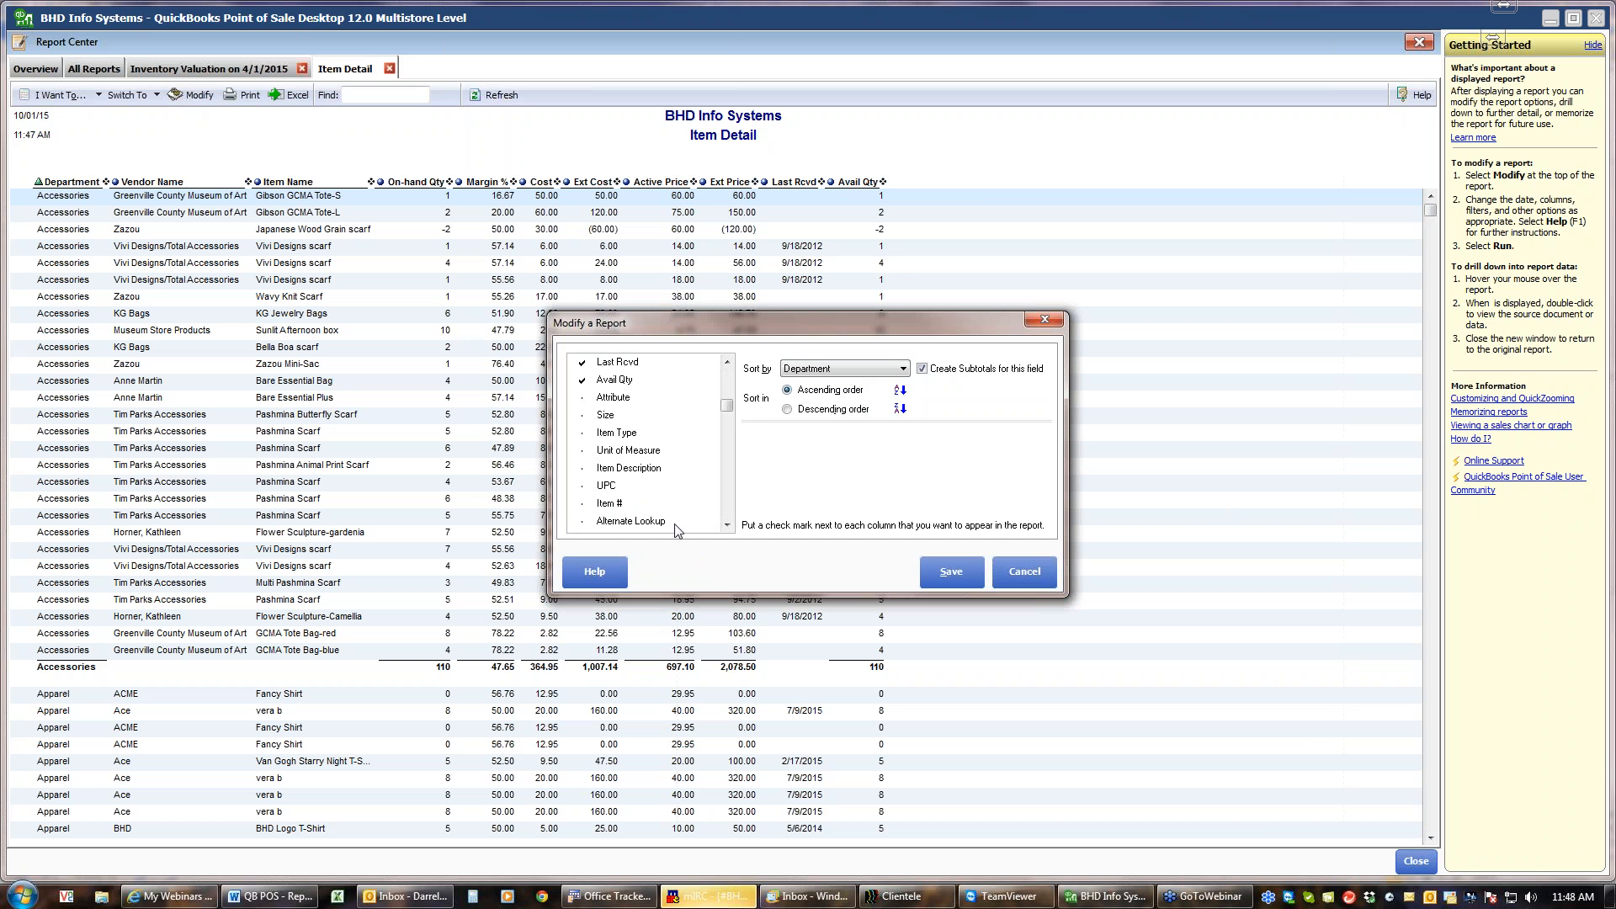
left_click(727, 515)
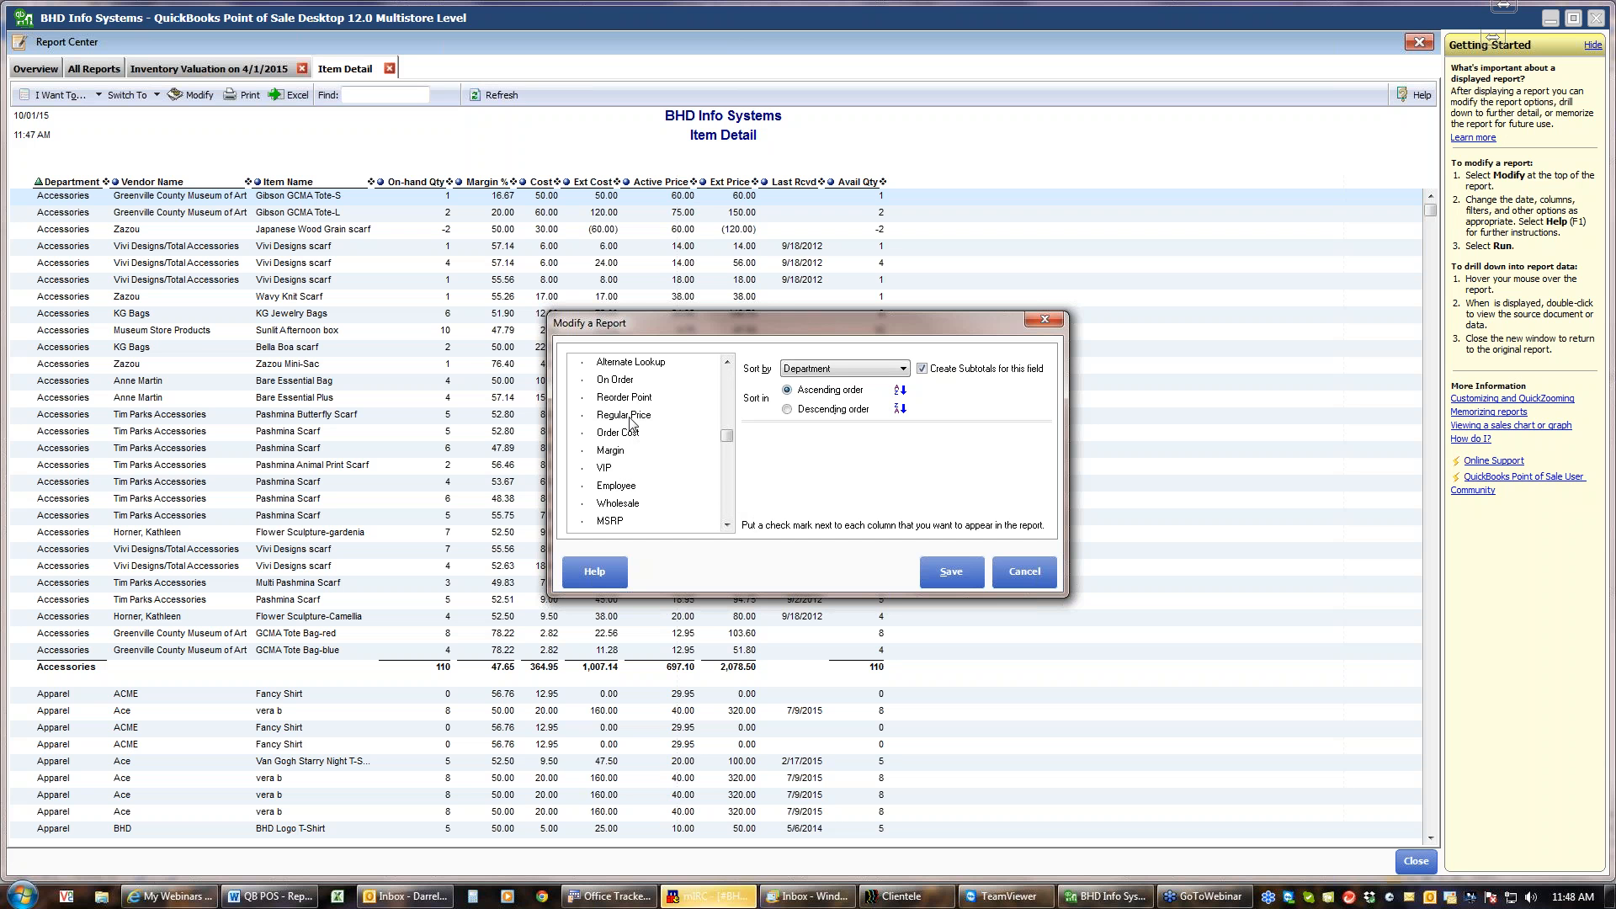
left_click(727, 510)
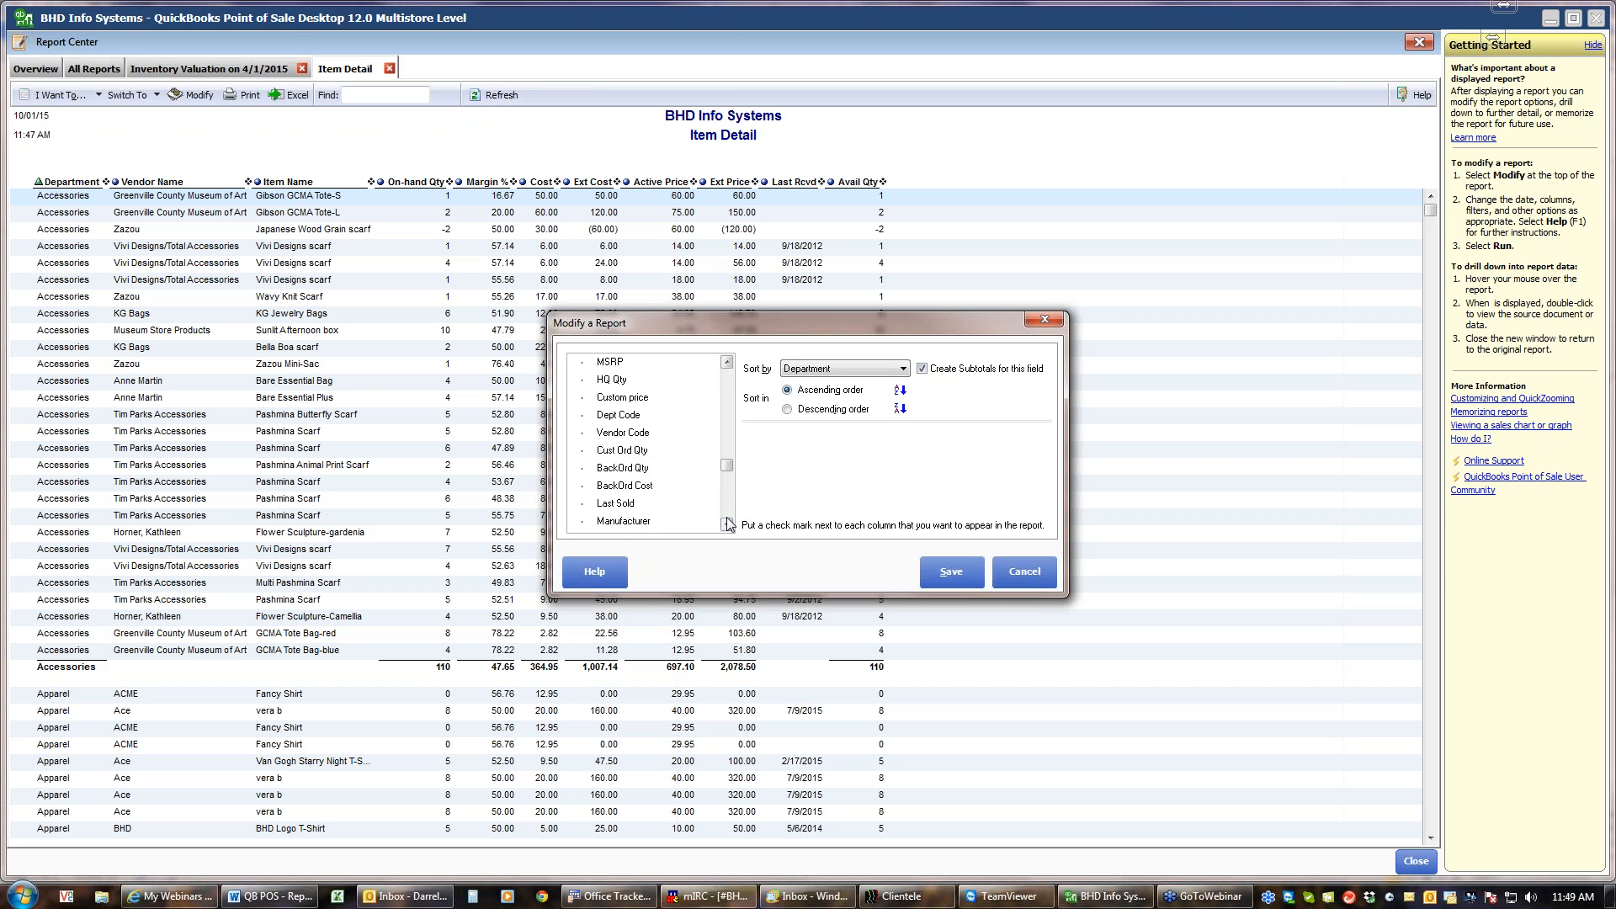
scroll(729, 524, "down", 3)
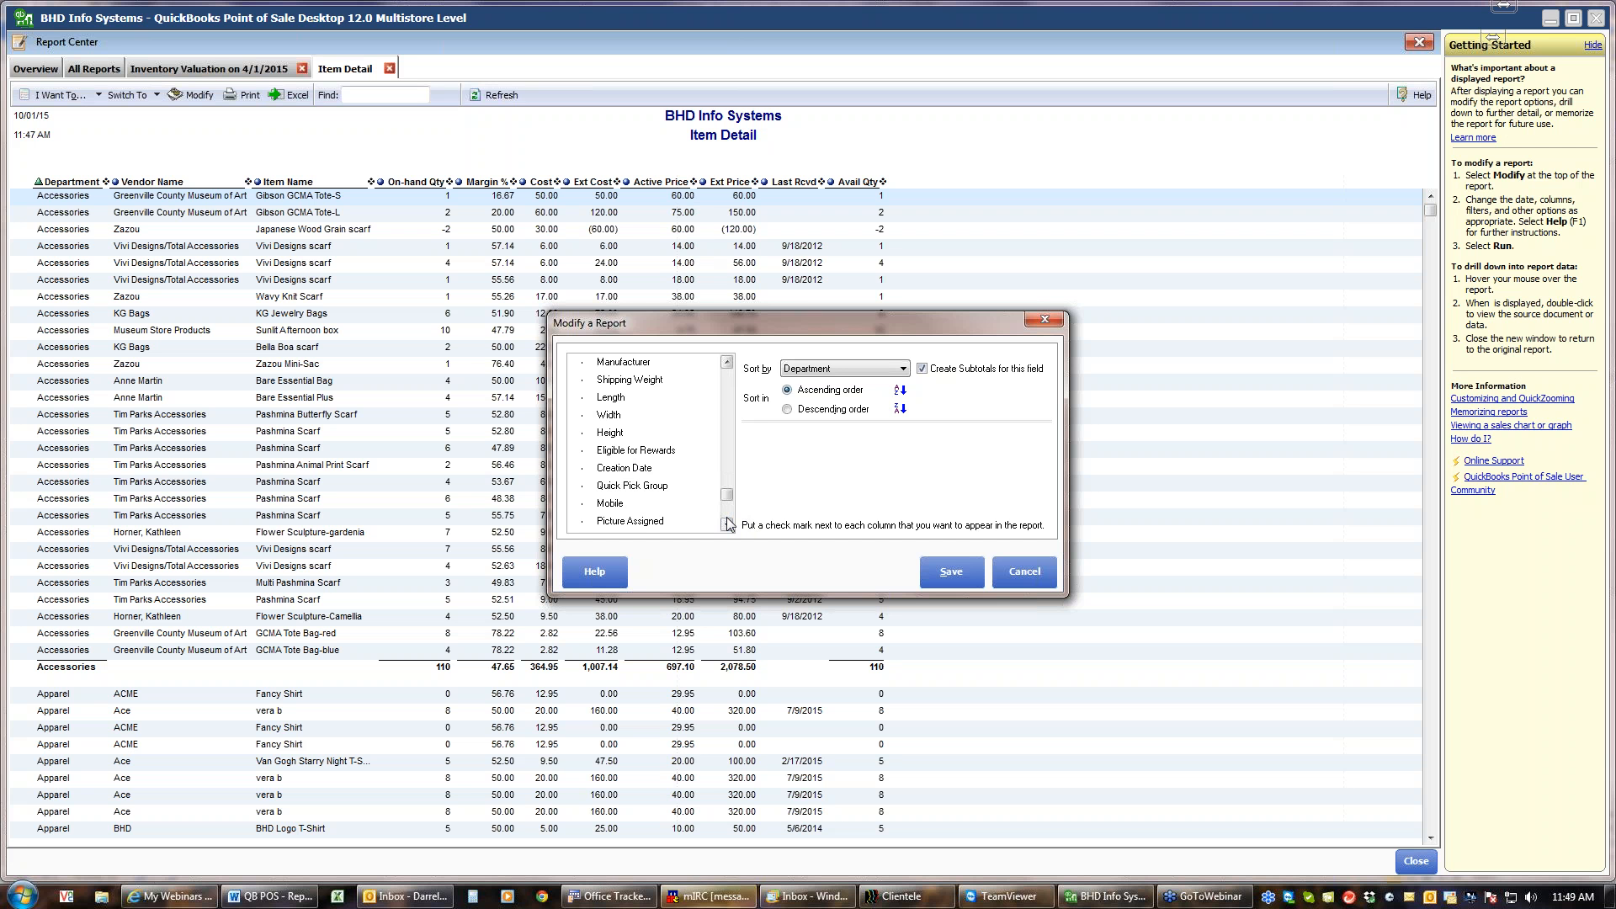
scroll(728, 523, "down", 2)
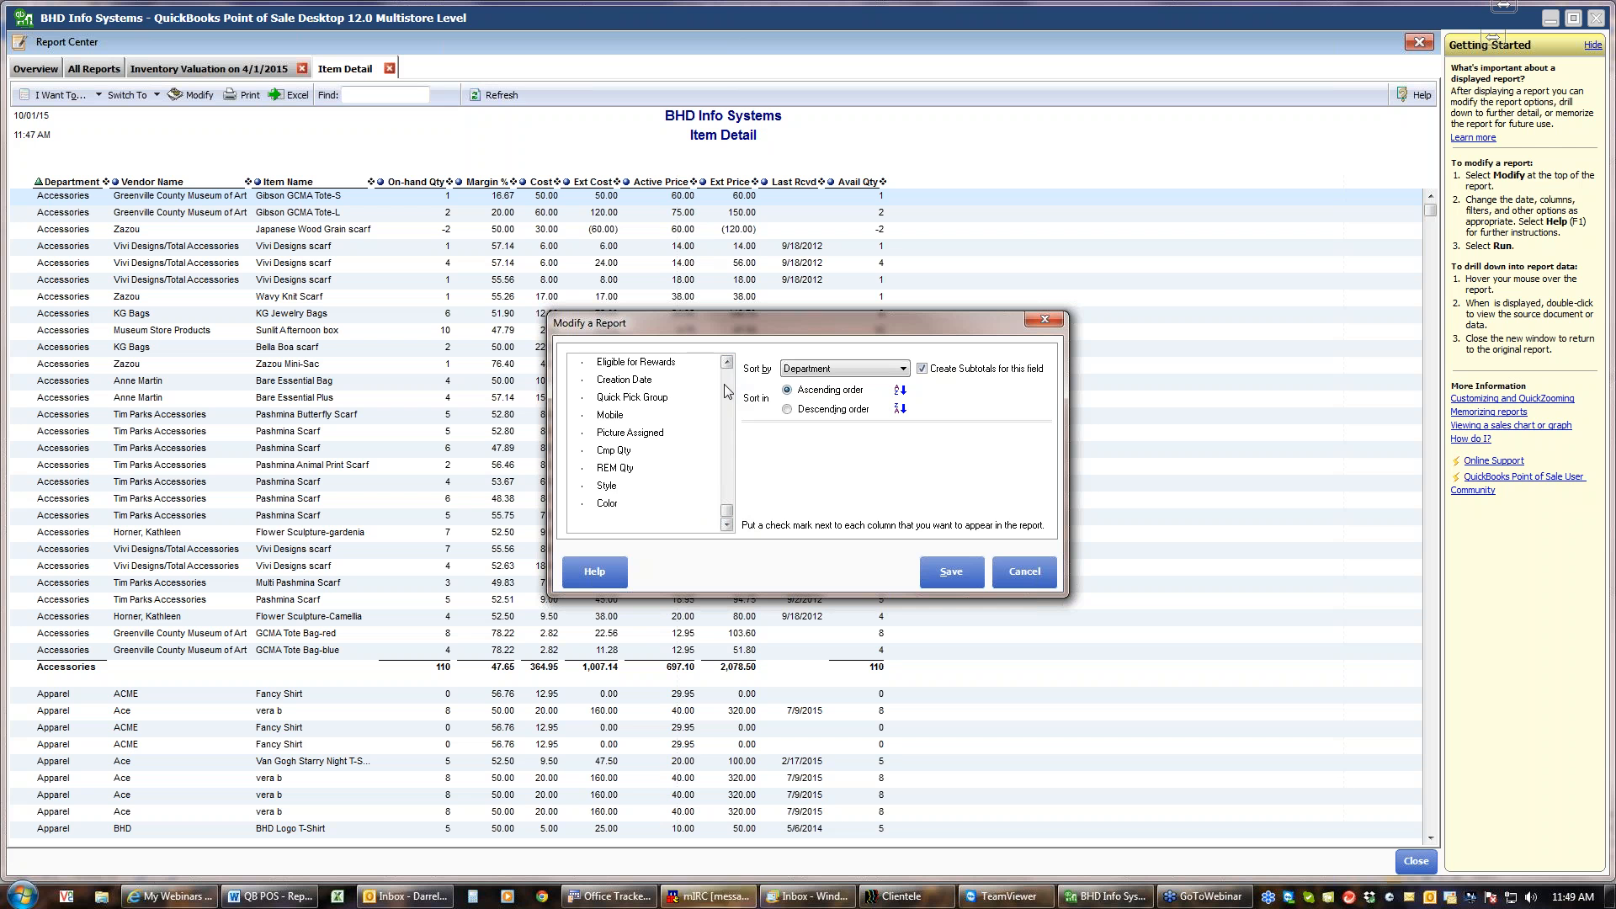
scroll(727, 390, "up", 10)
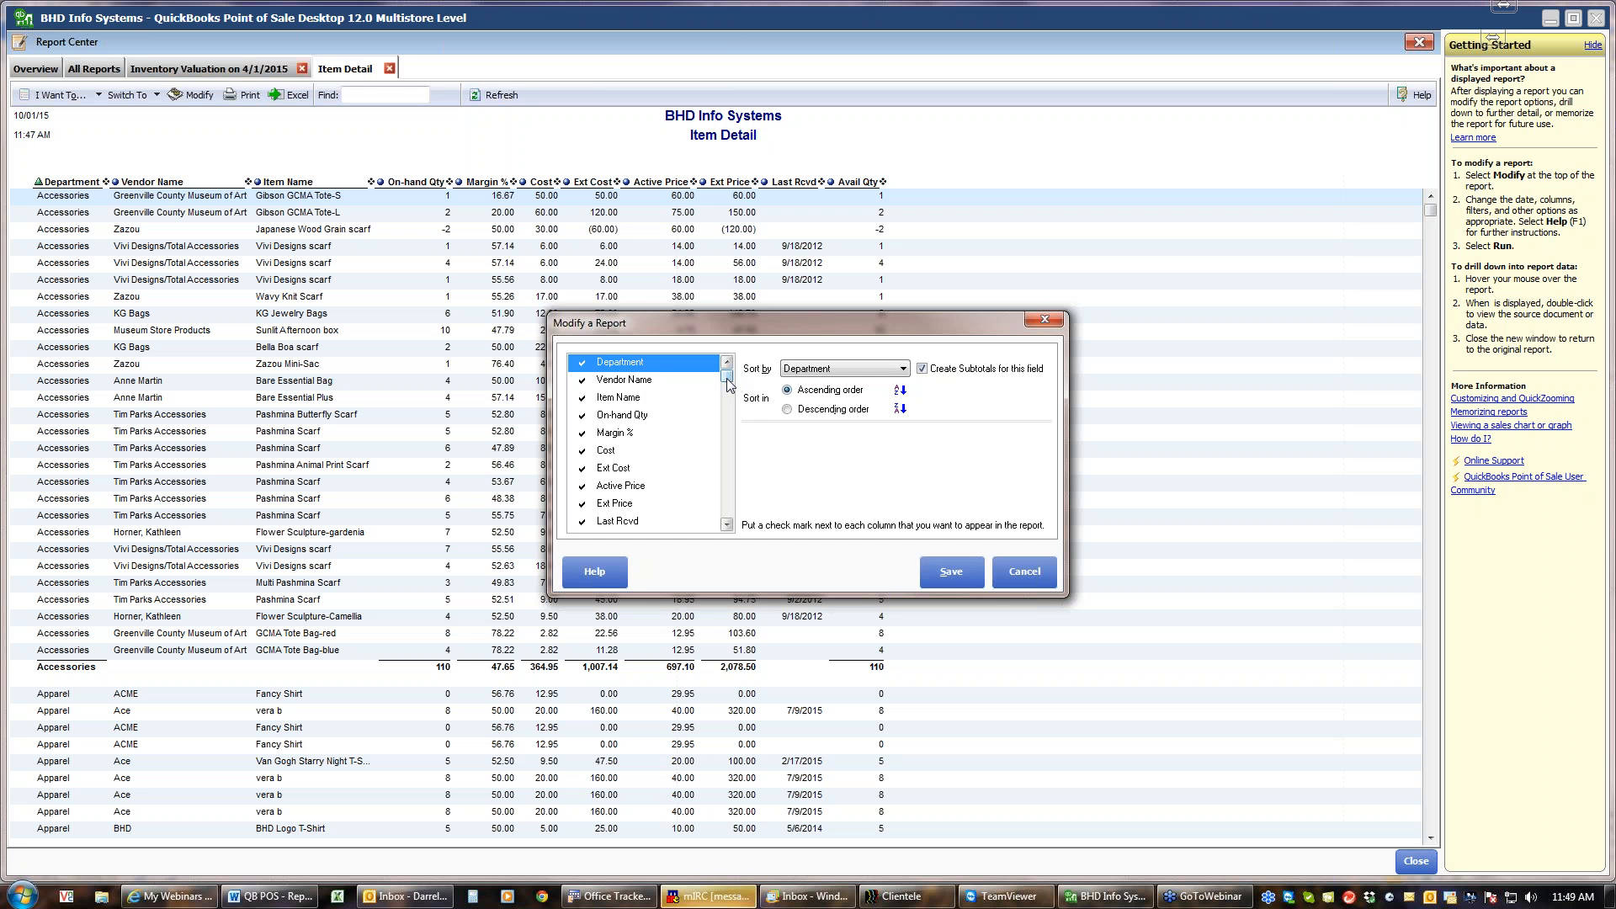
Check which fields the Item Detail report can be sorted by, and cancel the report modification
left_click(903, 371)
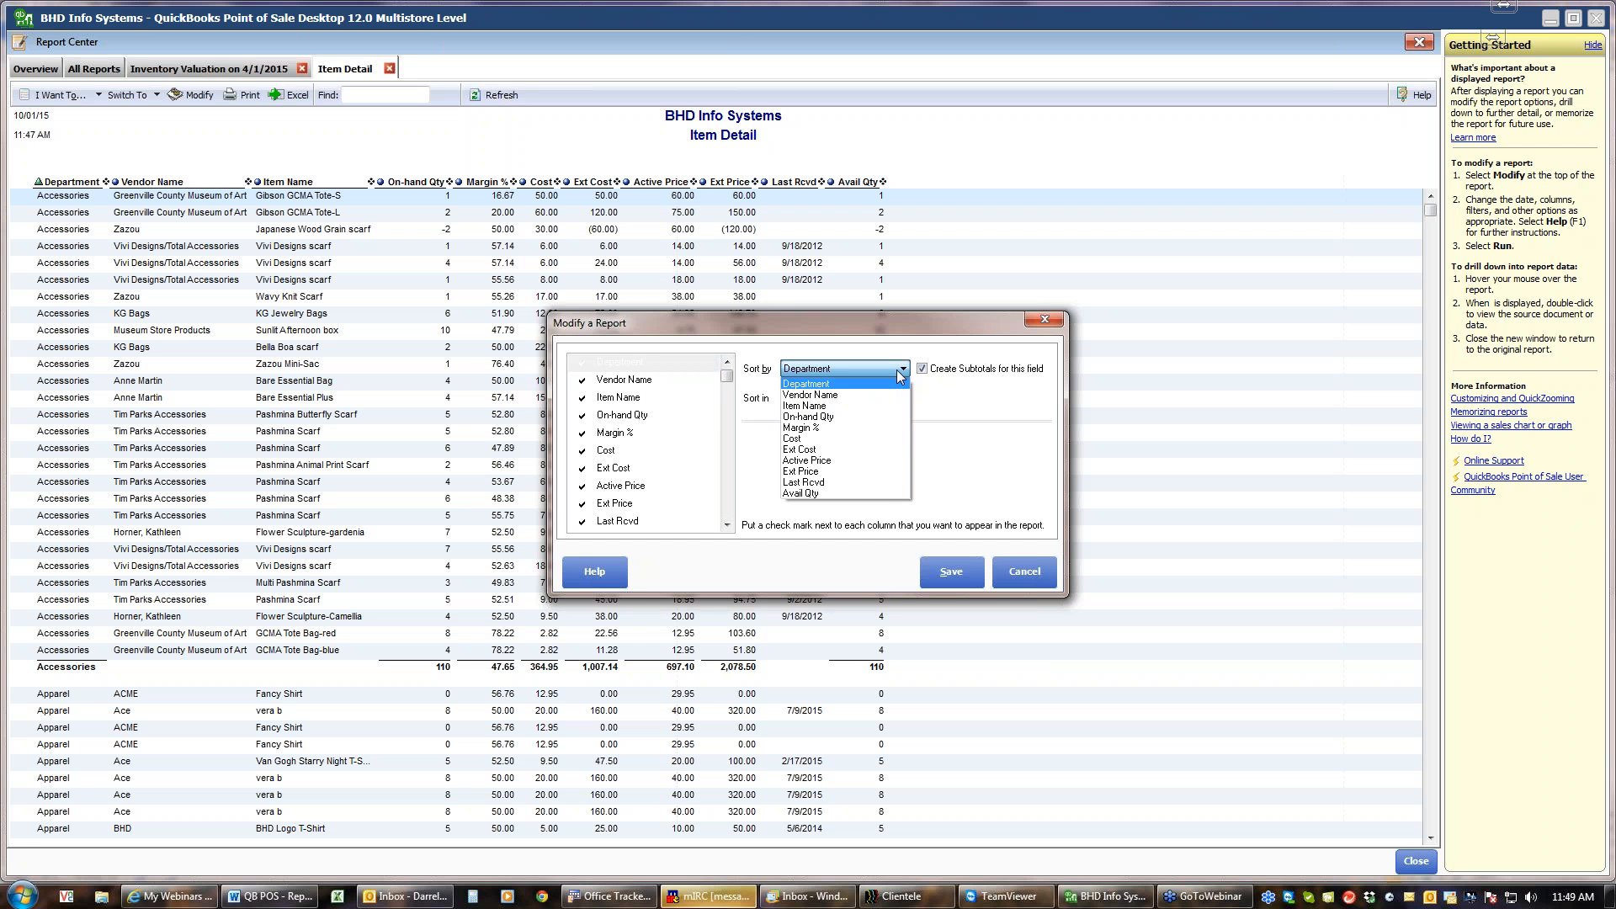
left_click(899, 372)
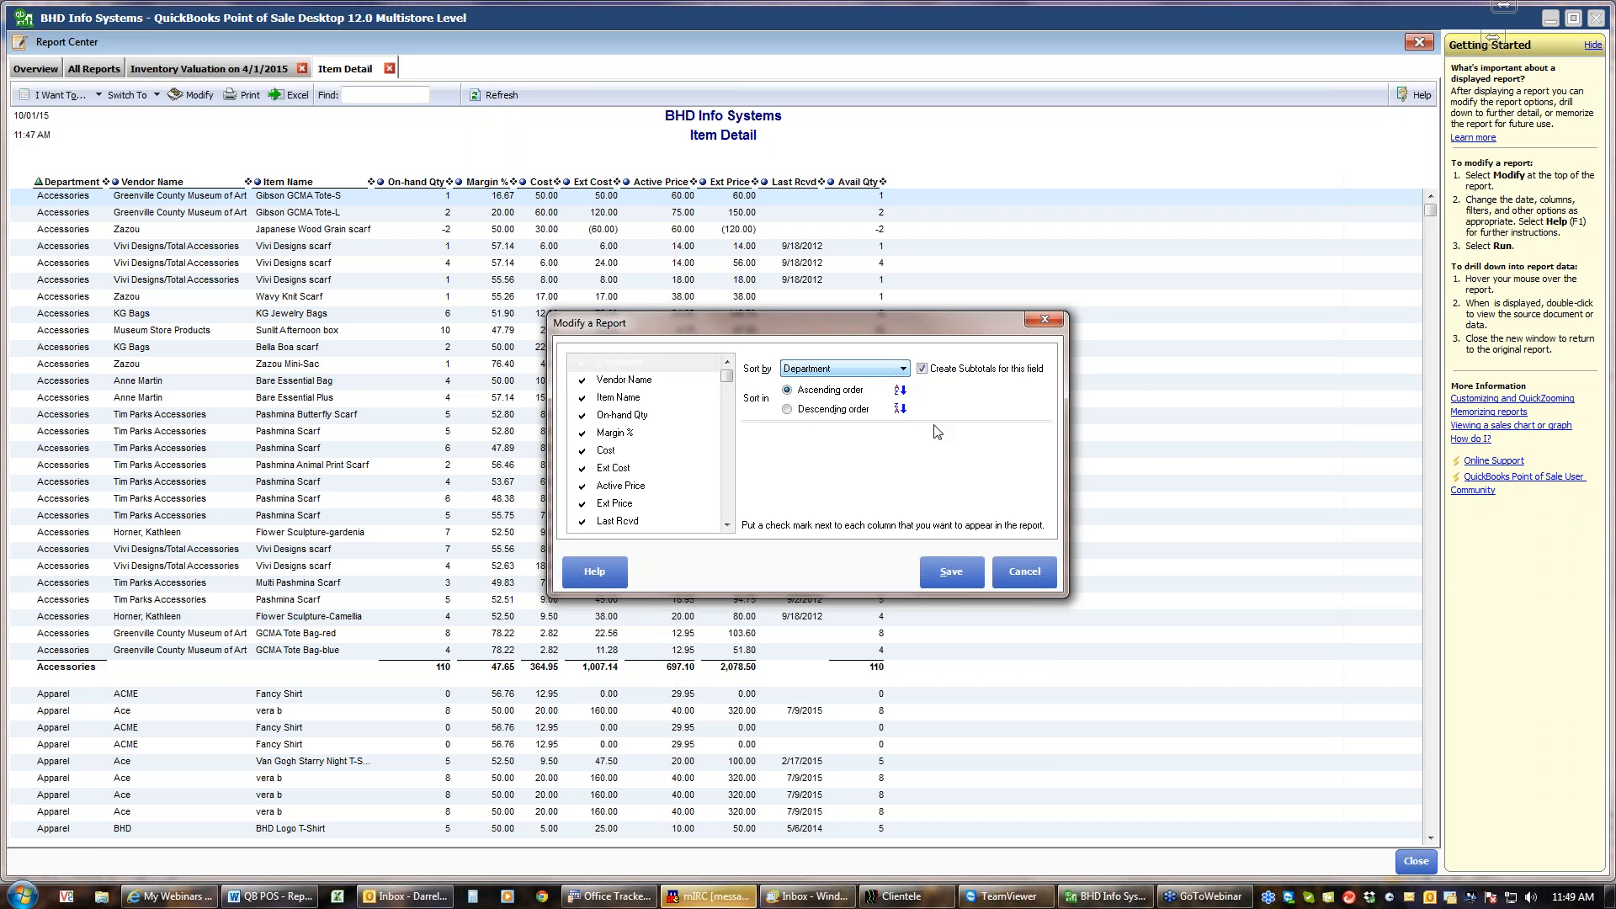
left_click(1028, 573)
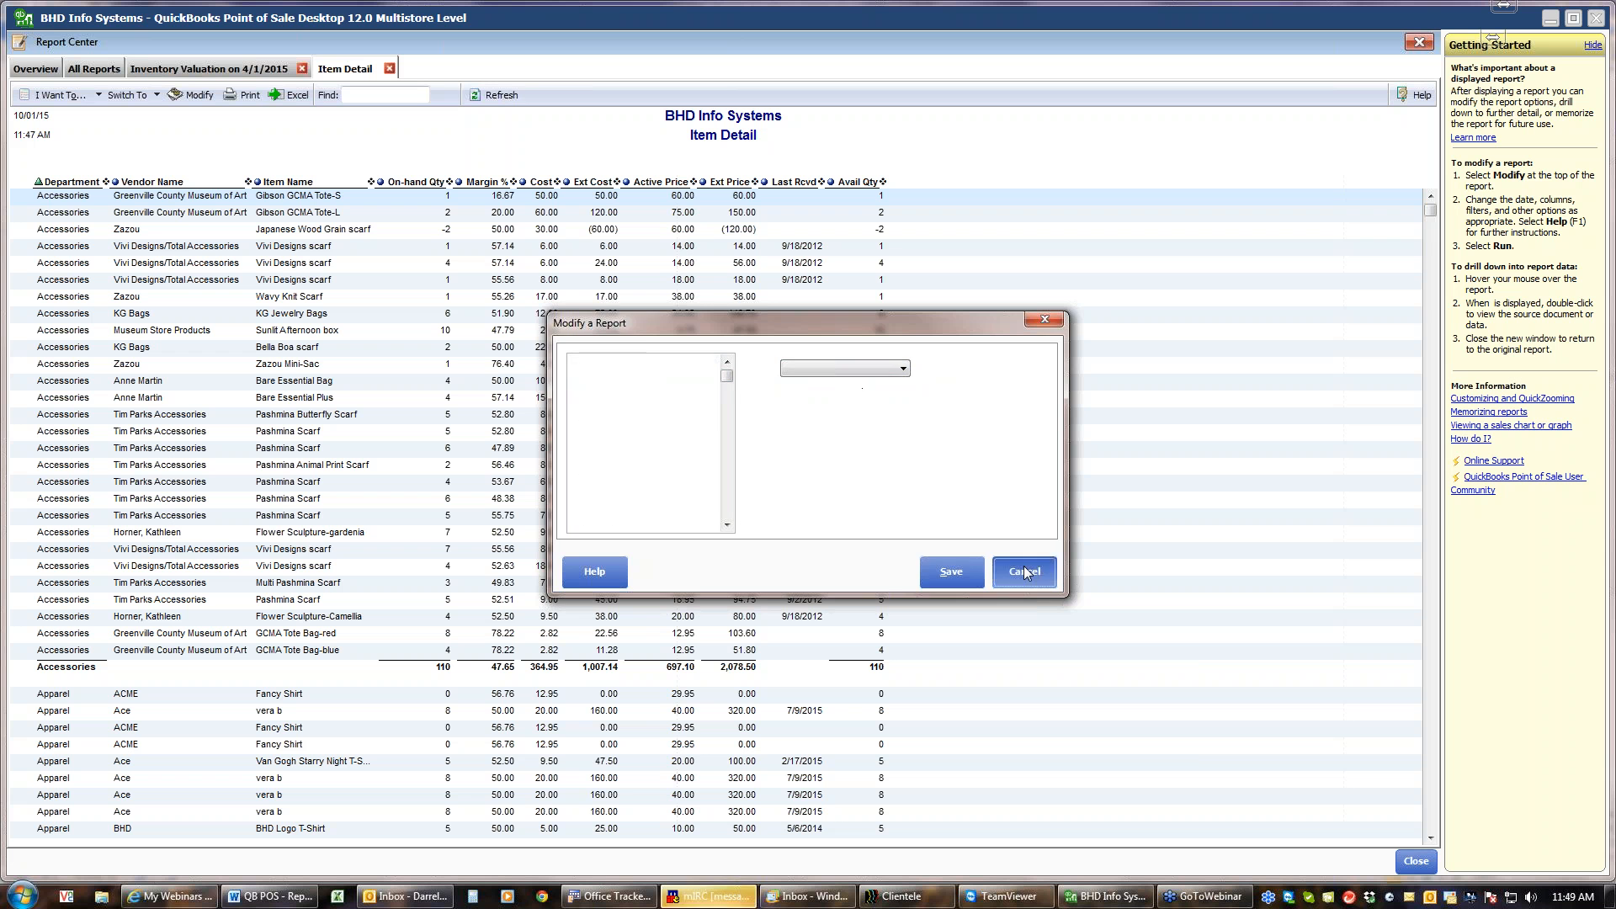
left_click(1028, 573)
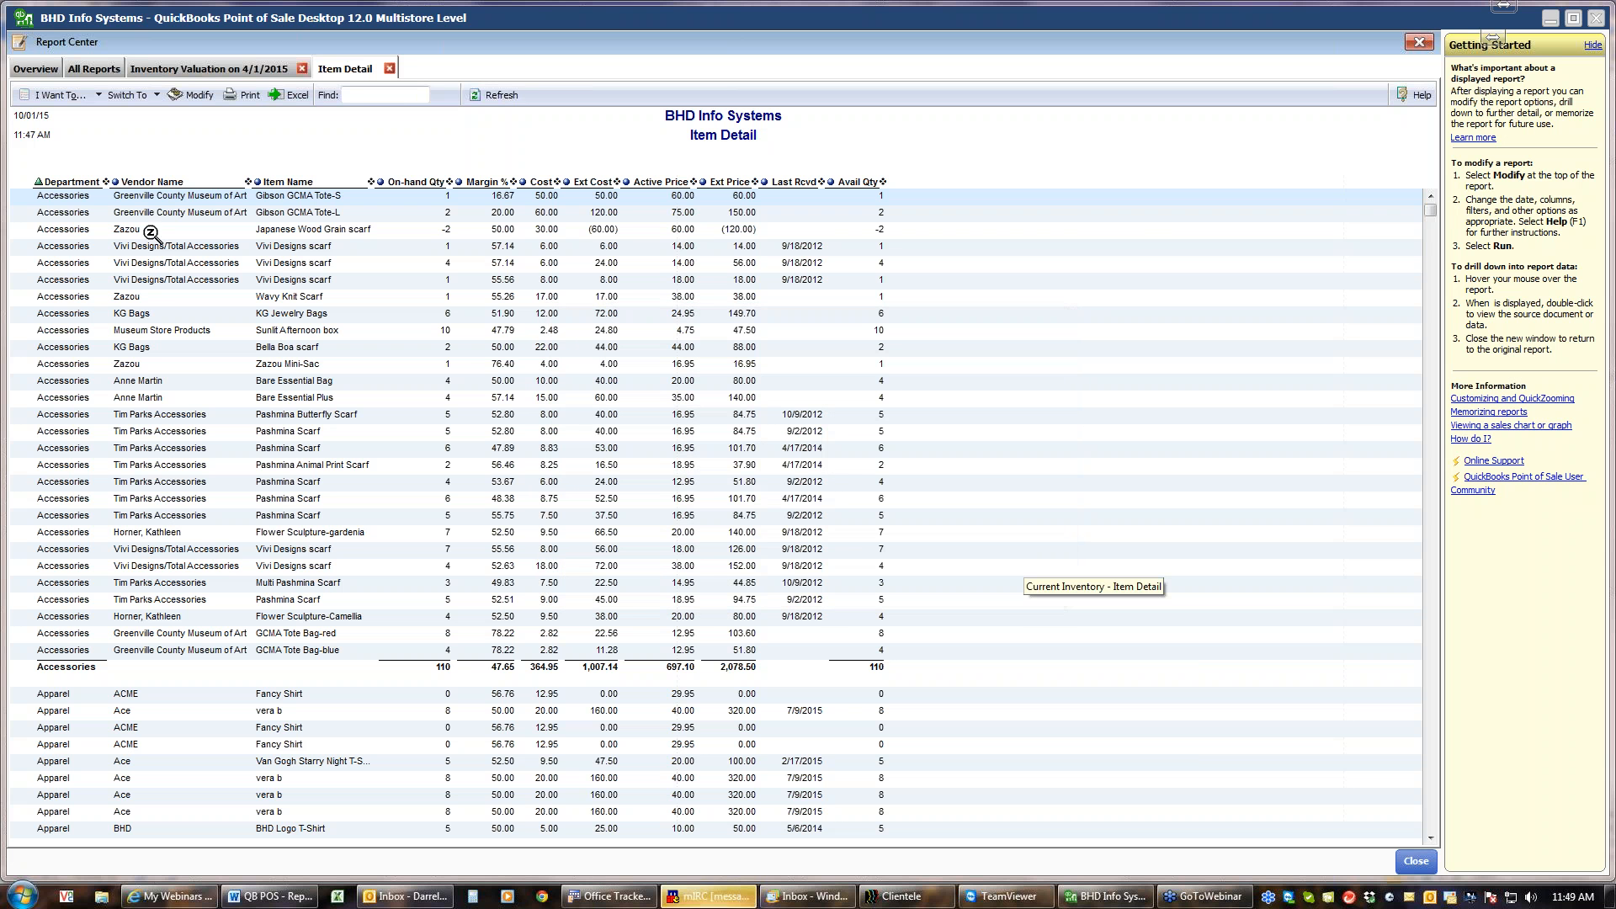
Sort the Item Detail report by vendor name and open its data filter settings
left_click(118, 183)
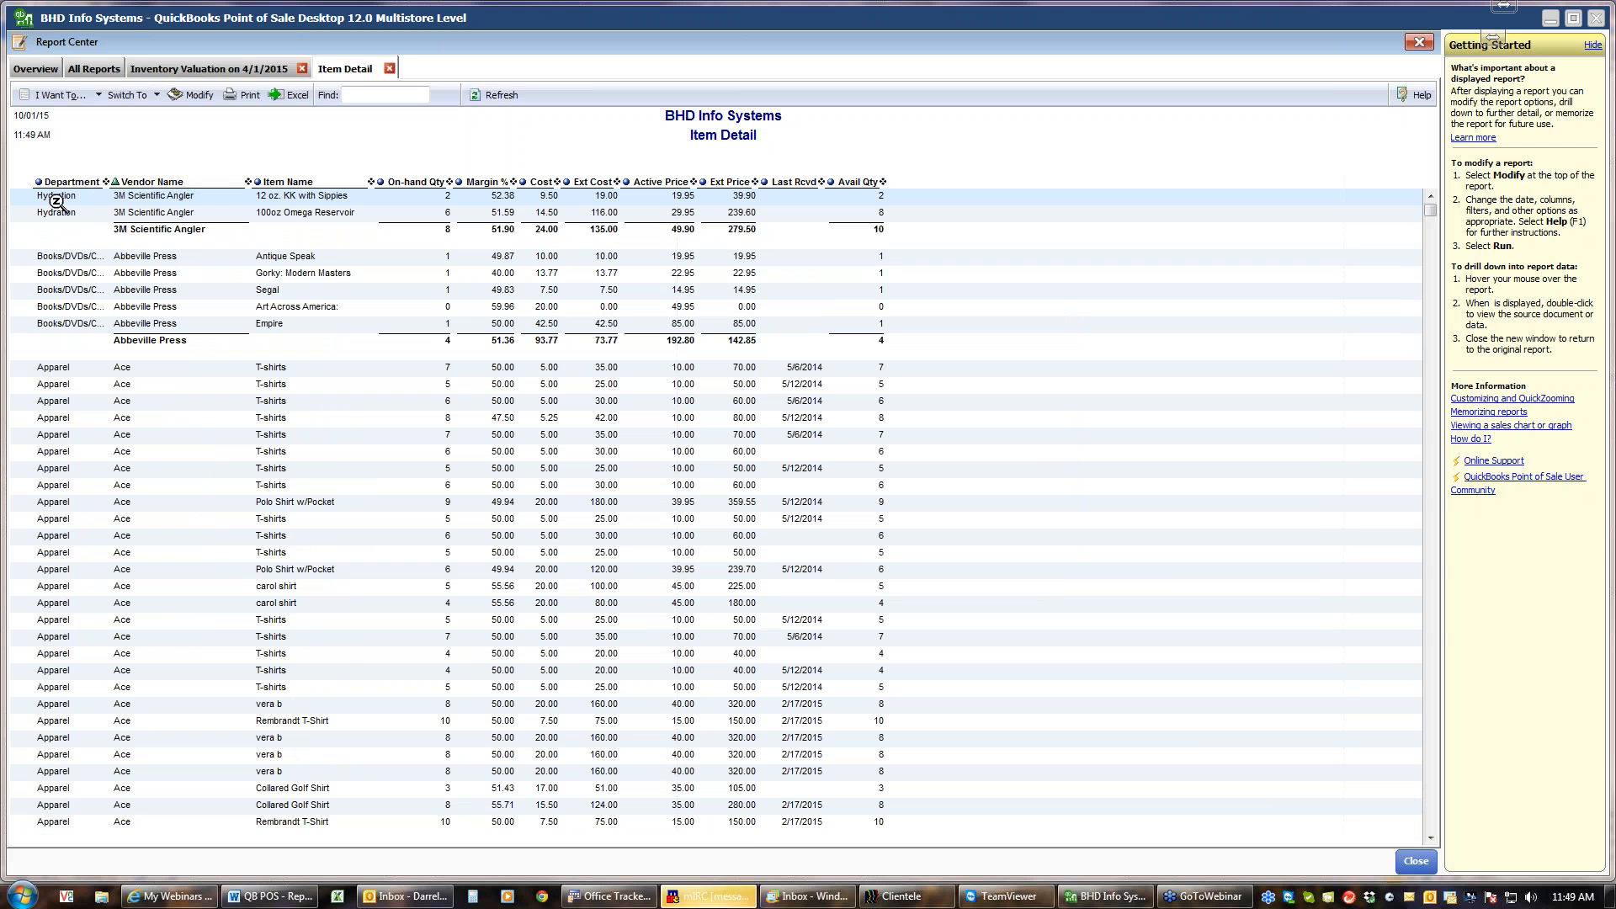
left_click(194, 94)
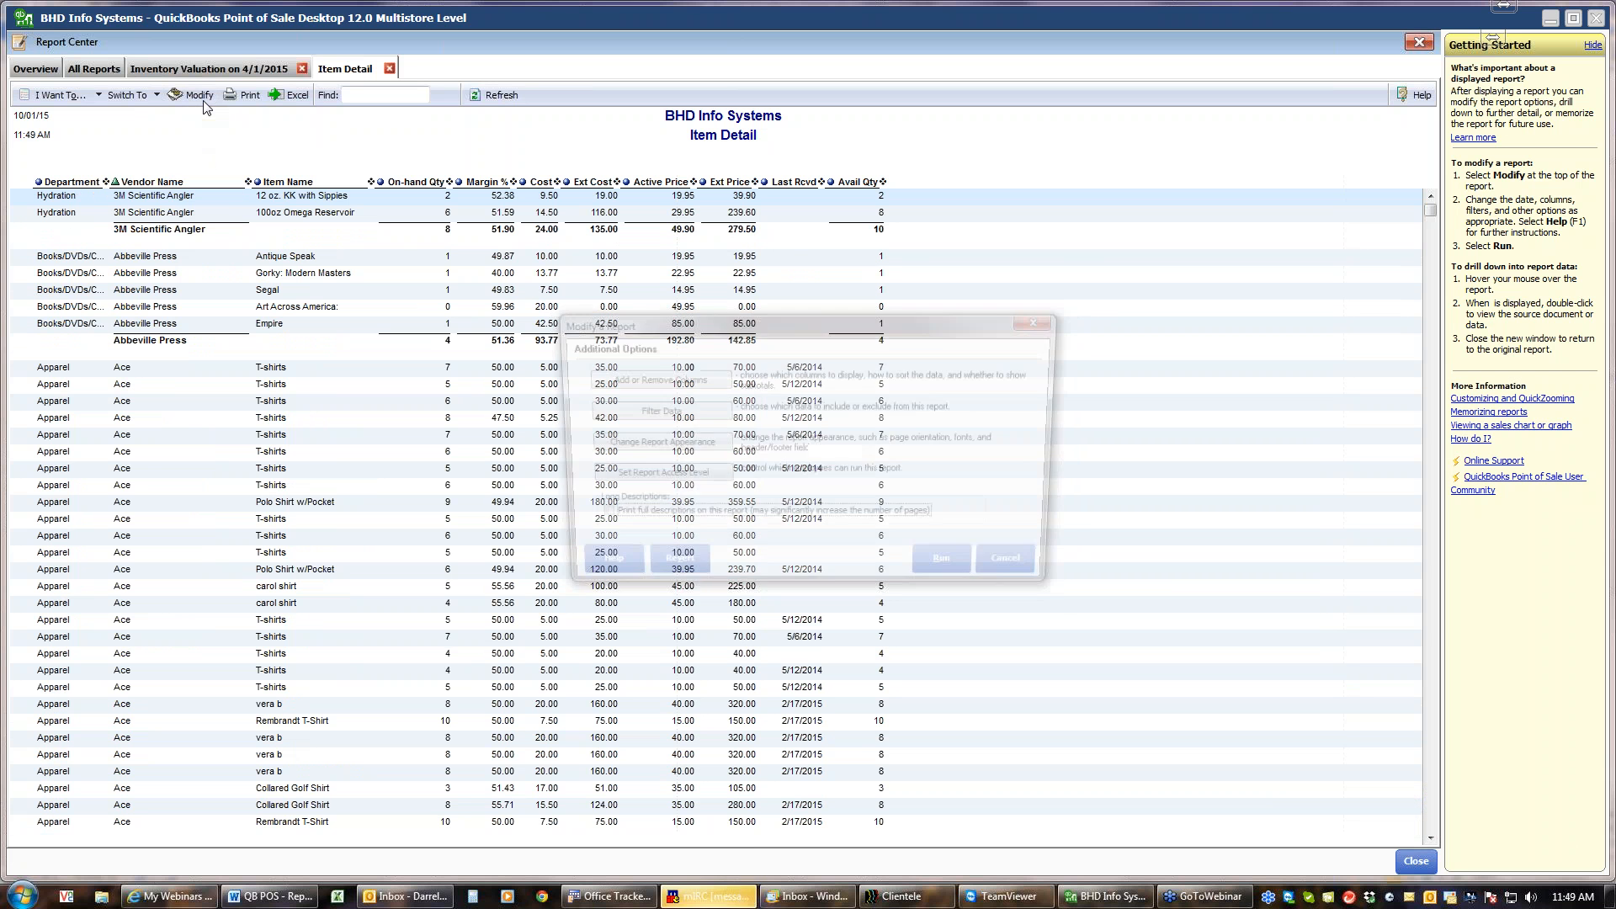
left_click(625, 409)
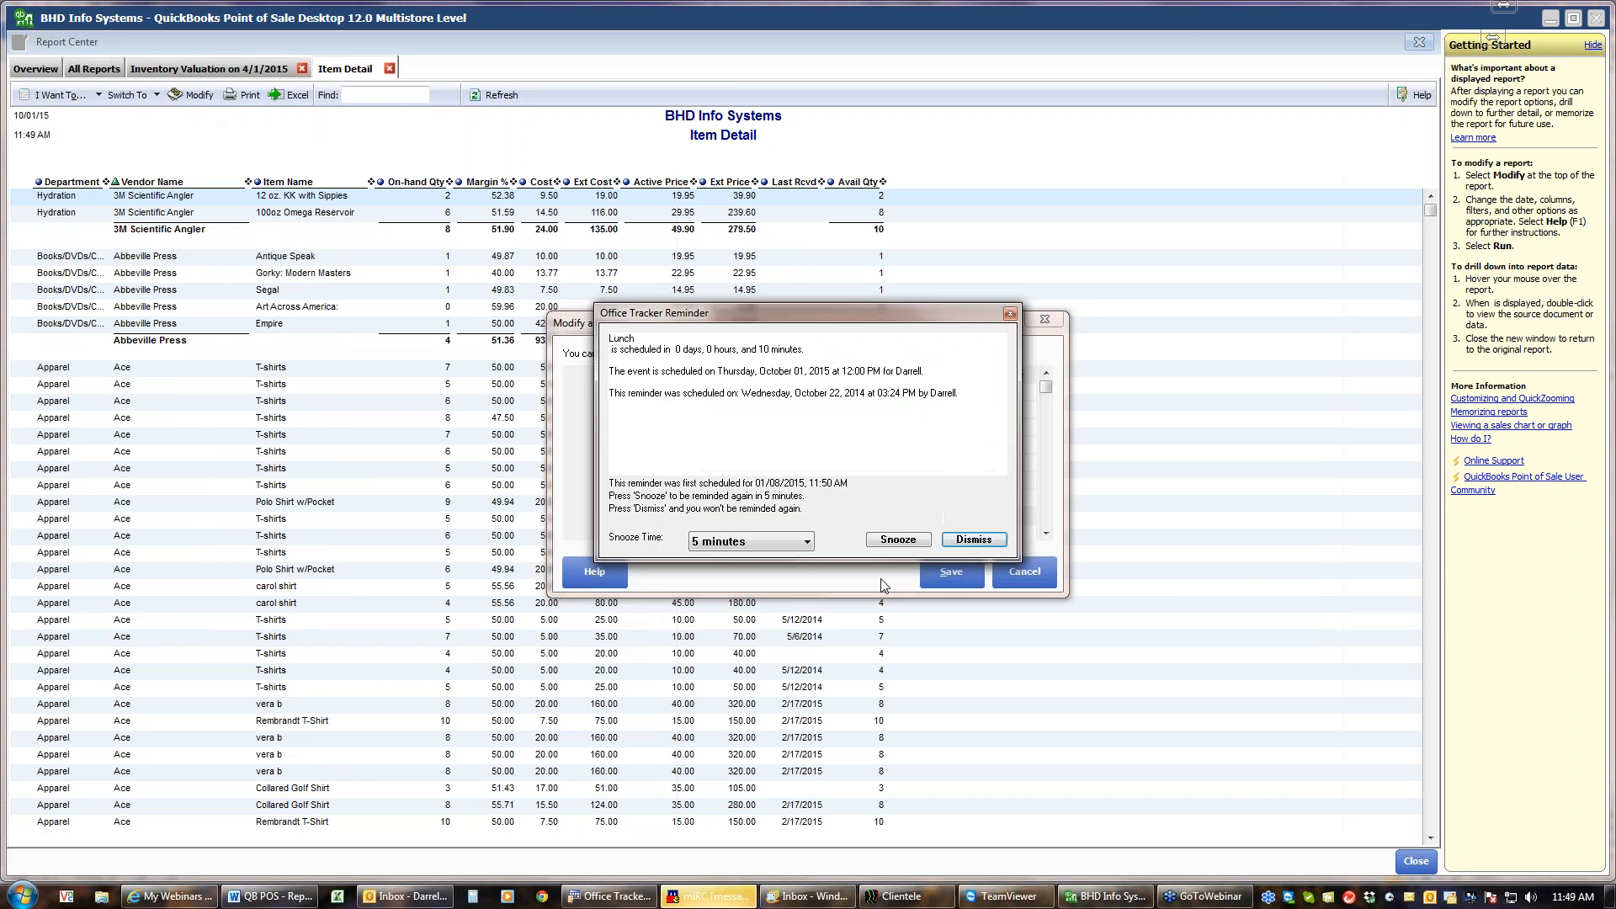
left_click(976, 540)
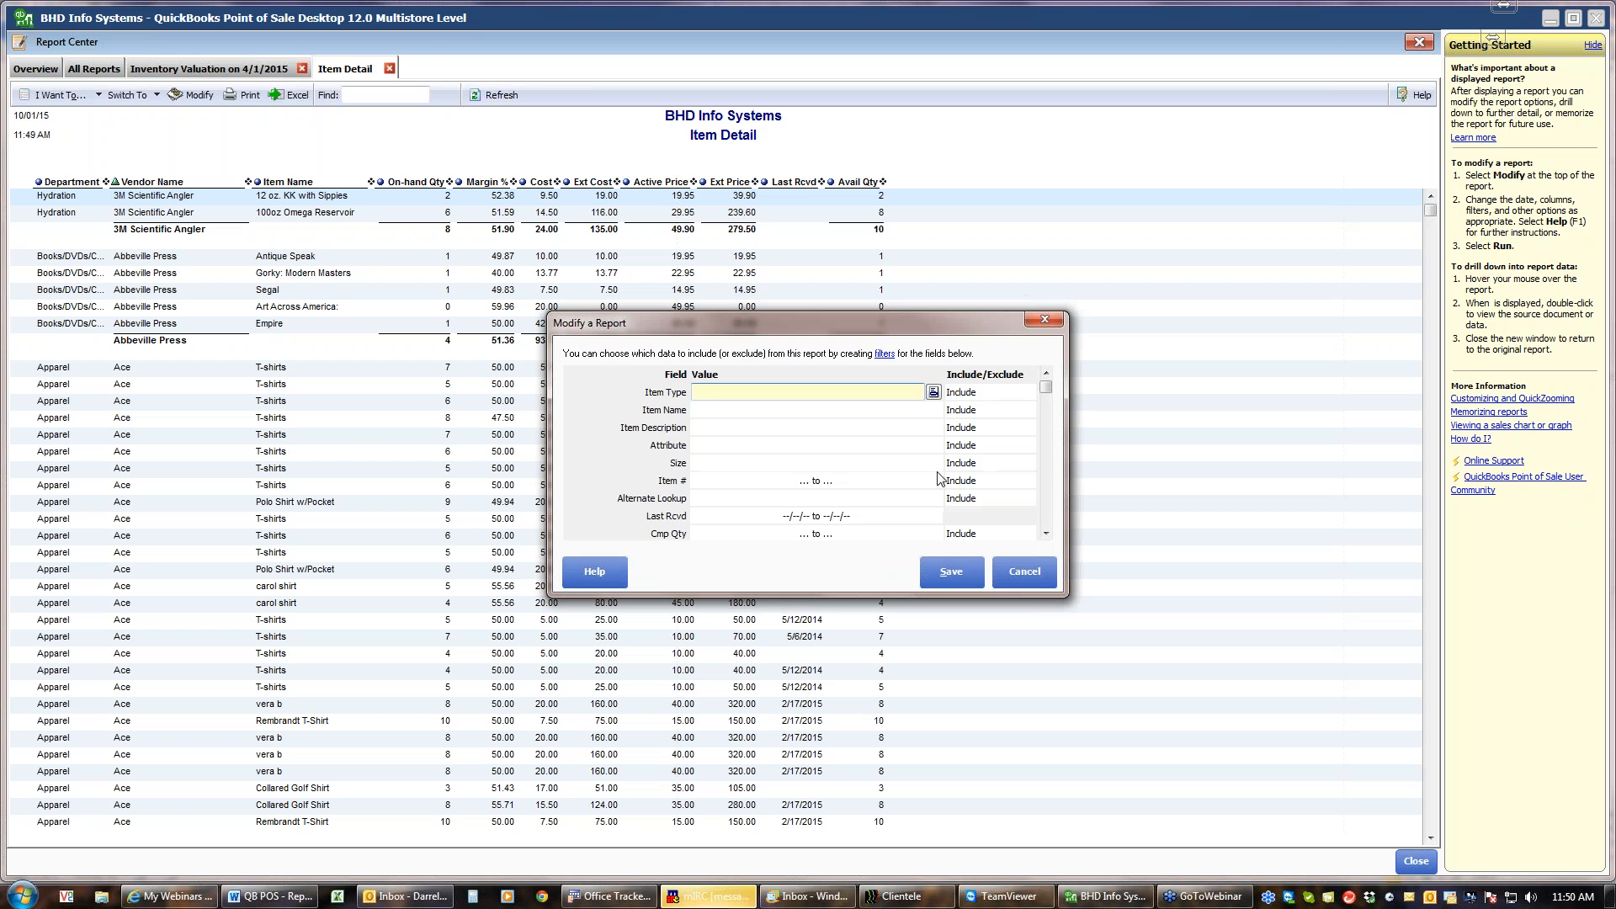
Filter the Item Detail report to include only the vendors Ace and ACME, and run it
left_click(1048, 511)
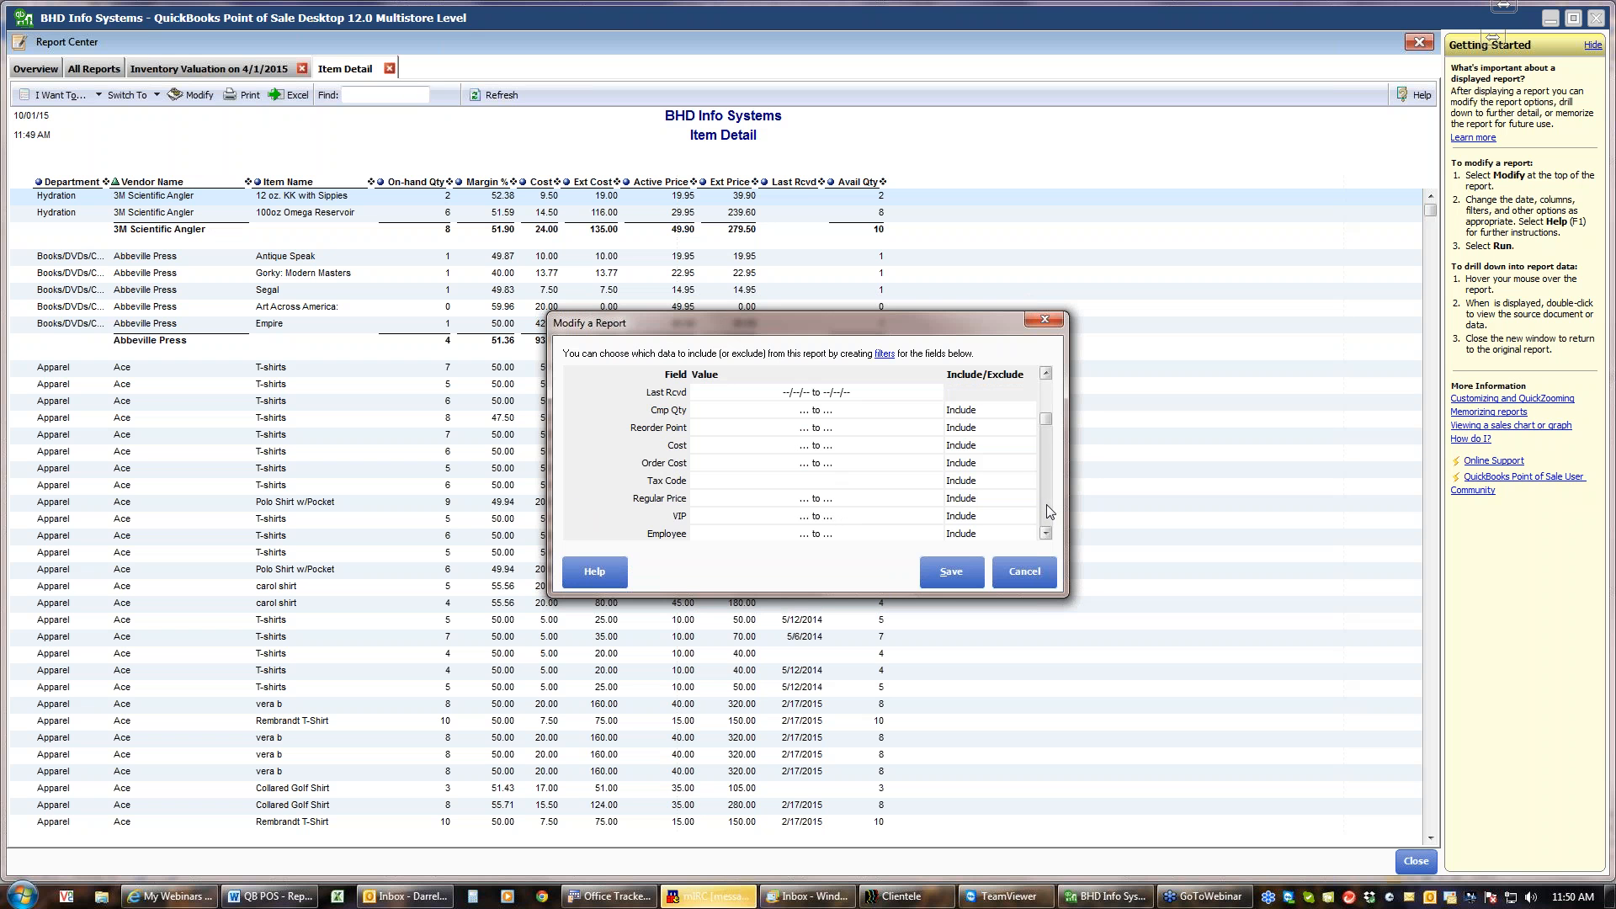
left_click(1048, 511)
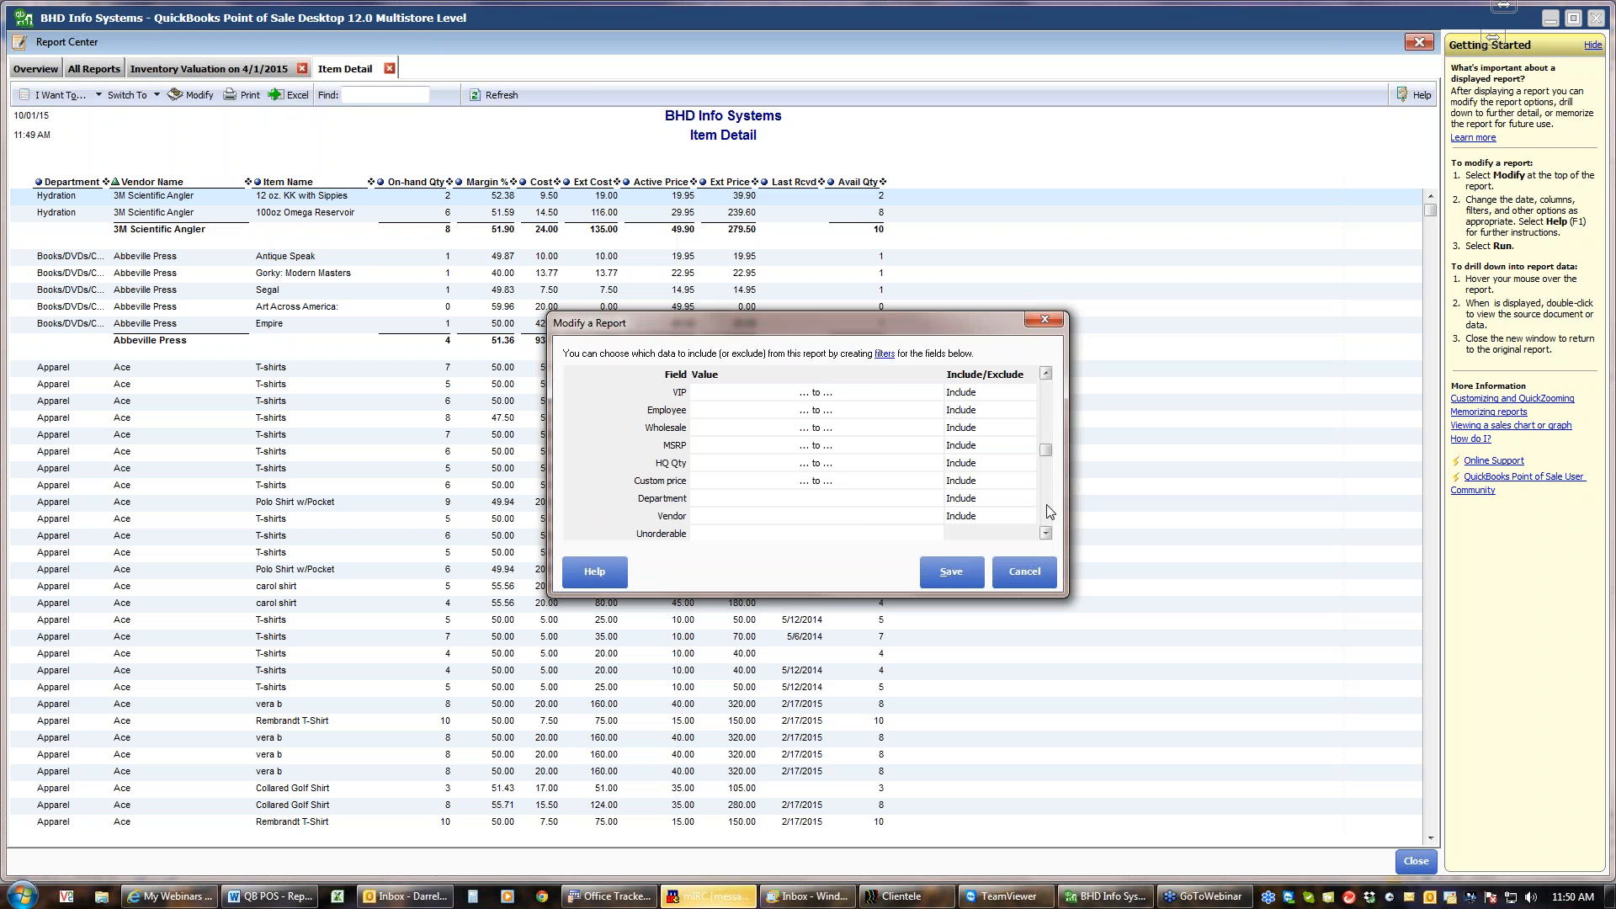
left_click(922, 516)
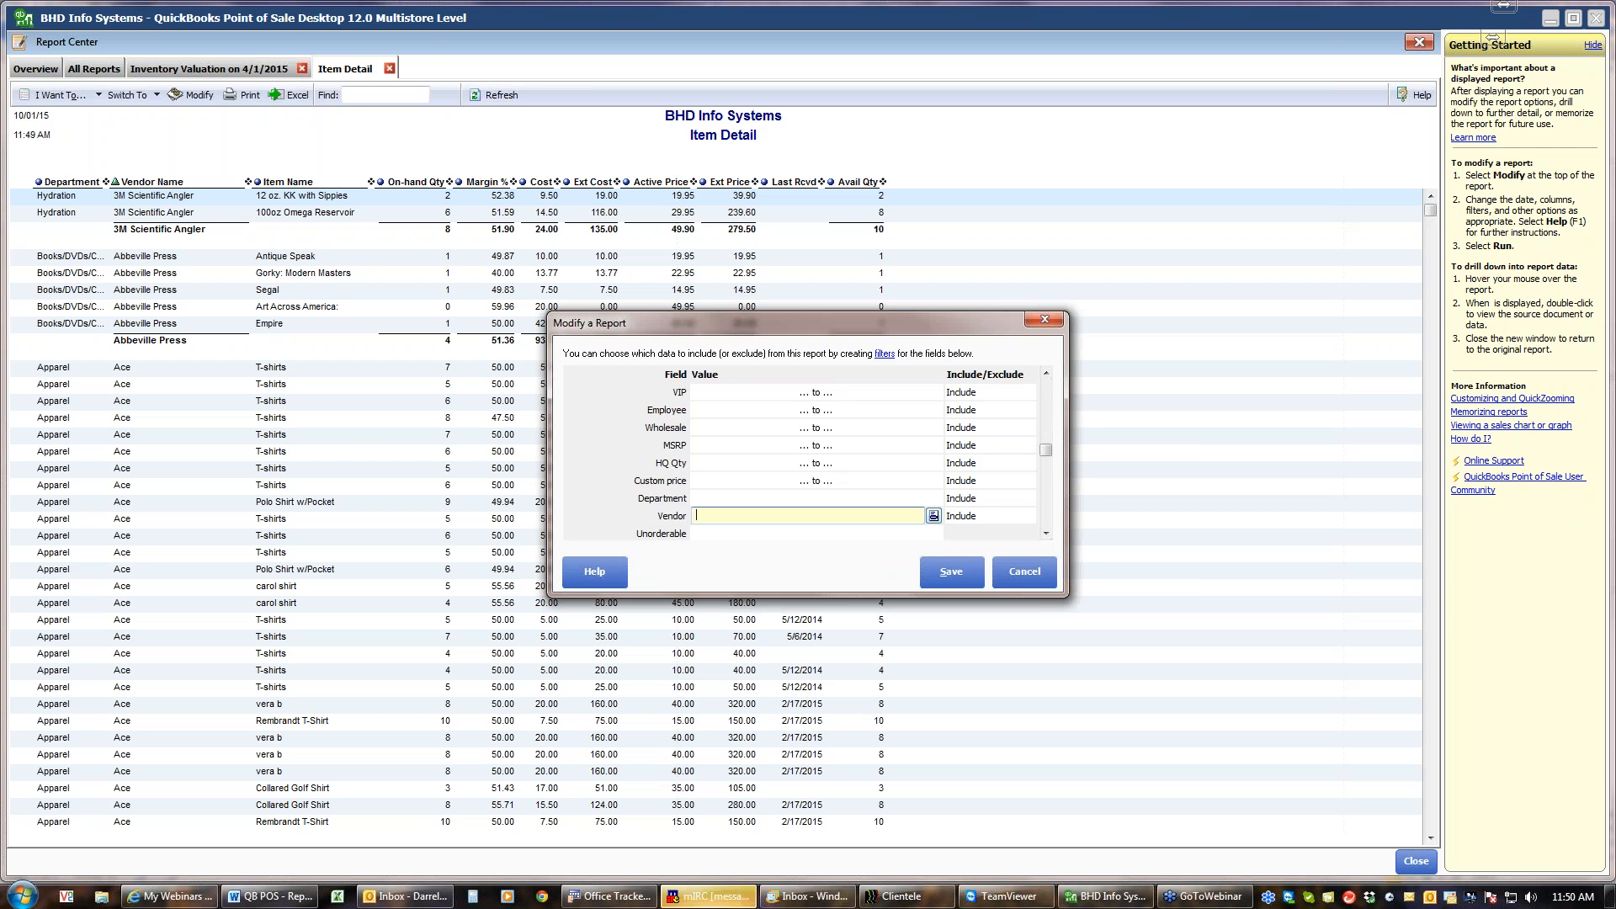
left_click(934, 516)
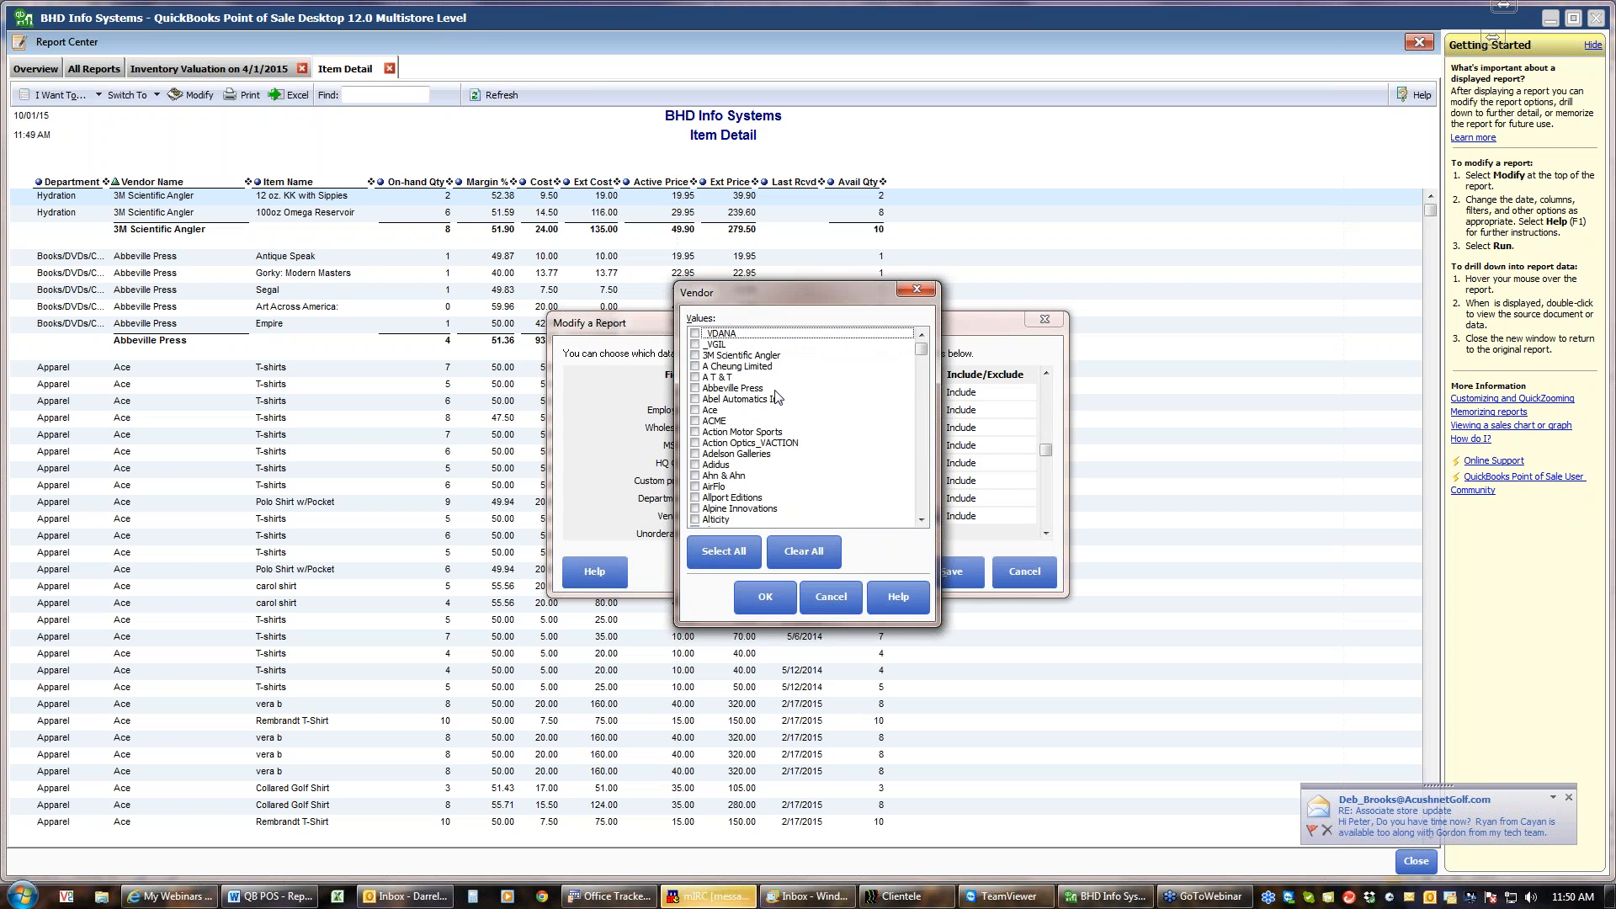
left_click(695, 411)
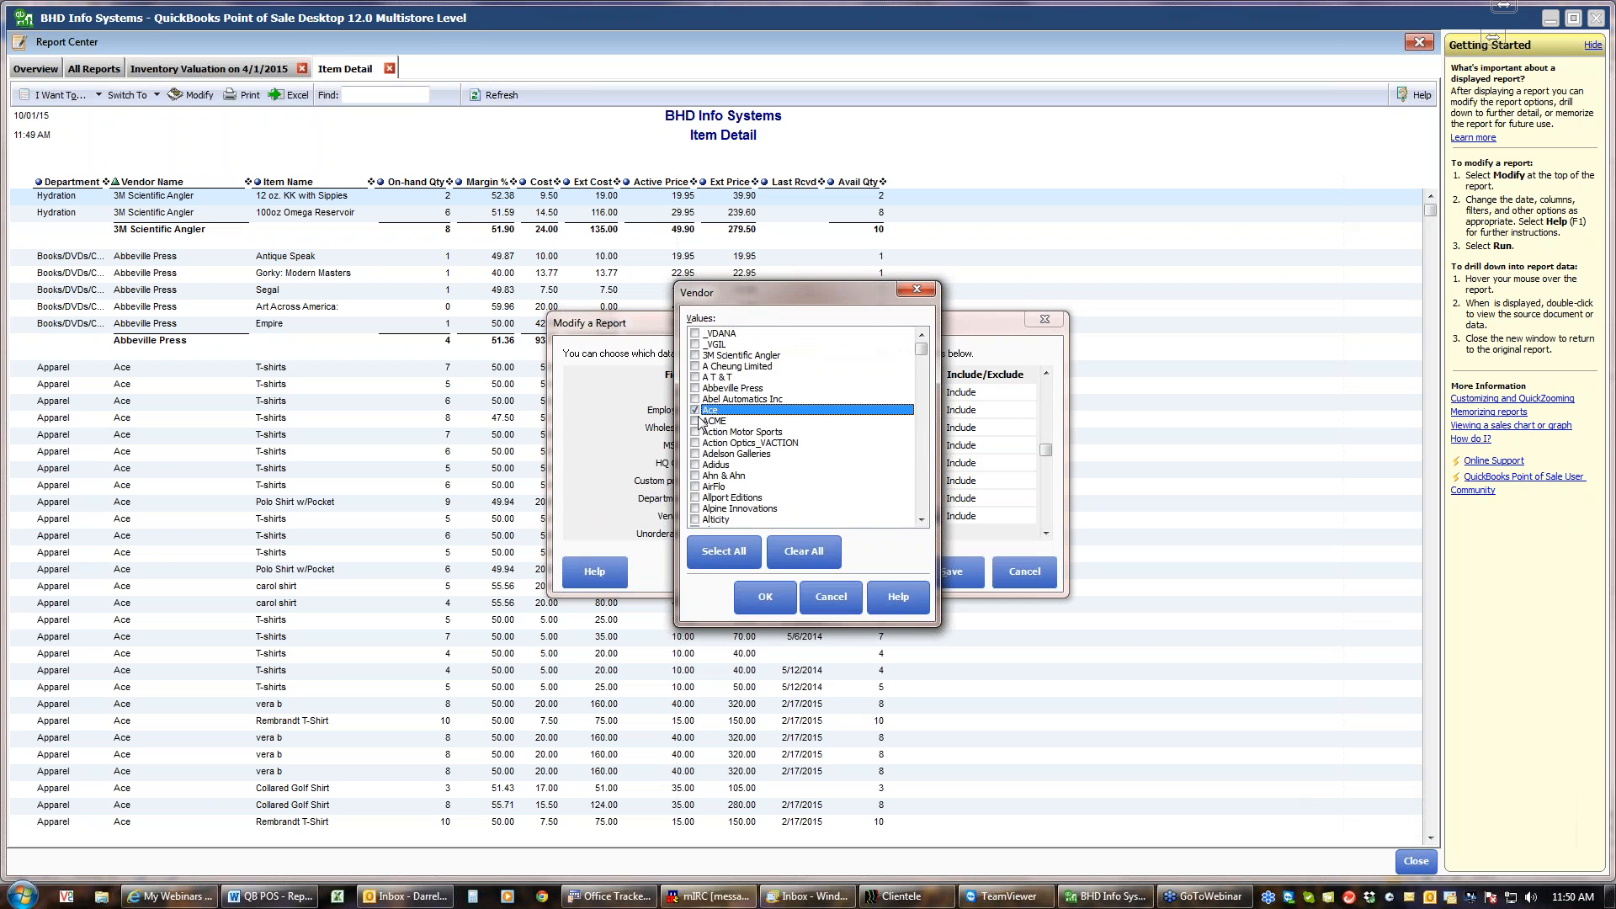
left_click(695, 422)
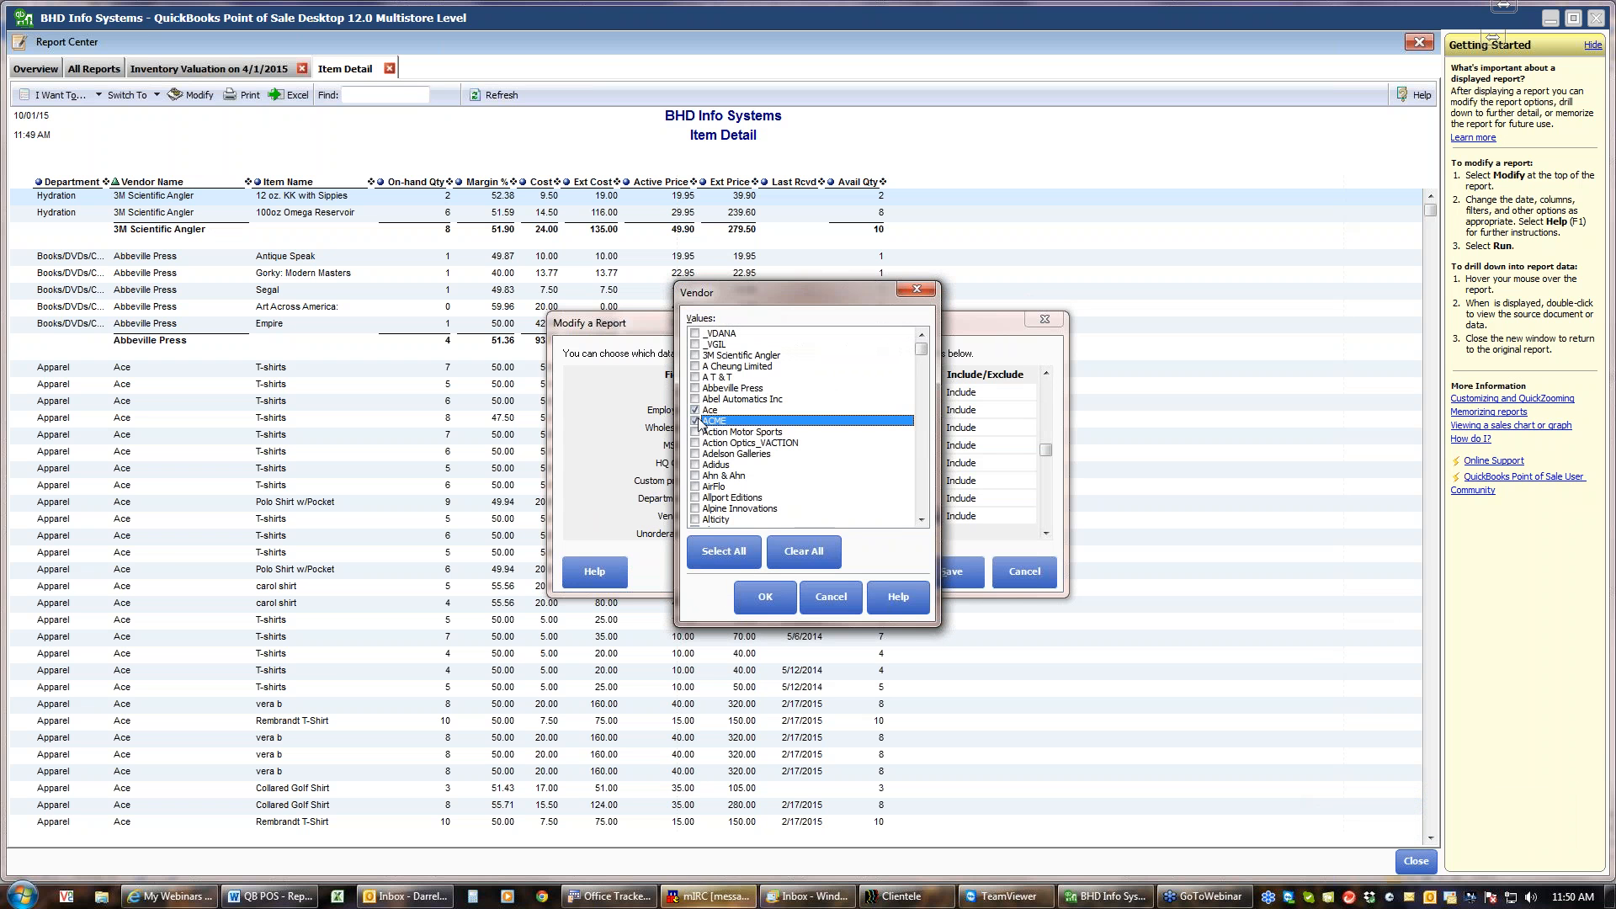
left_click(770, 598)
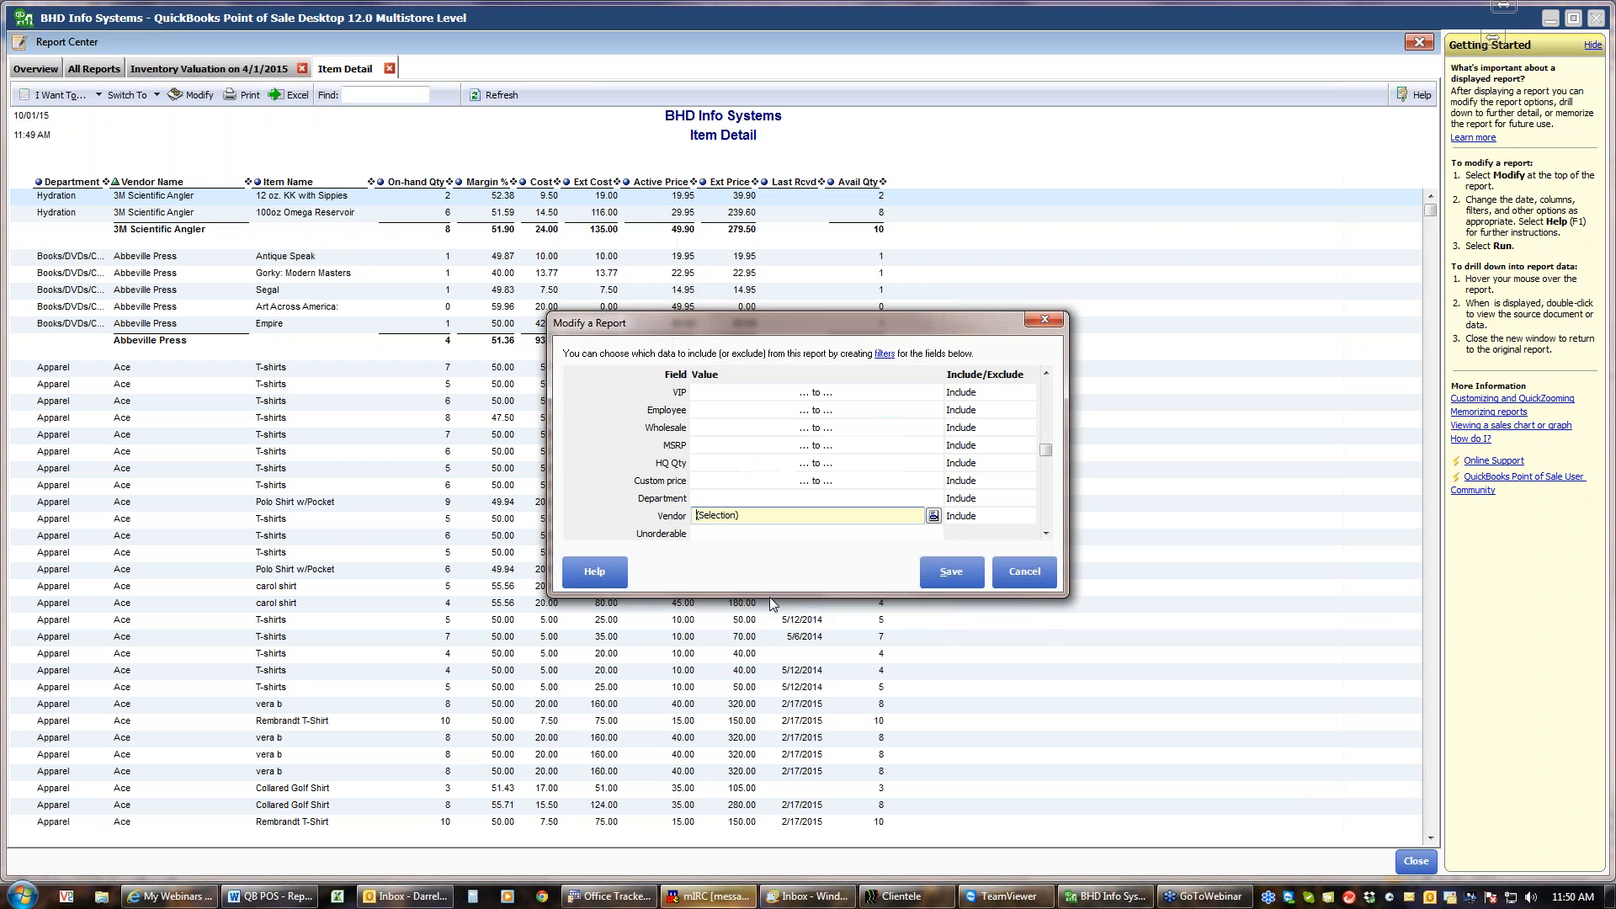
left_click(950, 573)
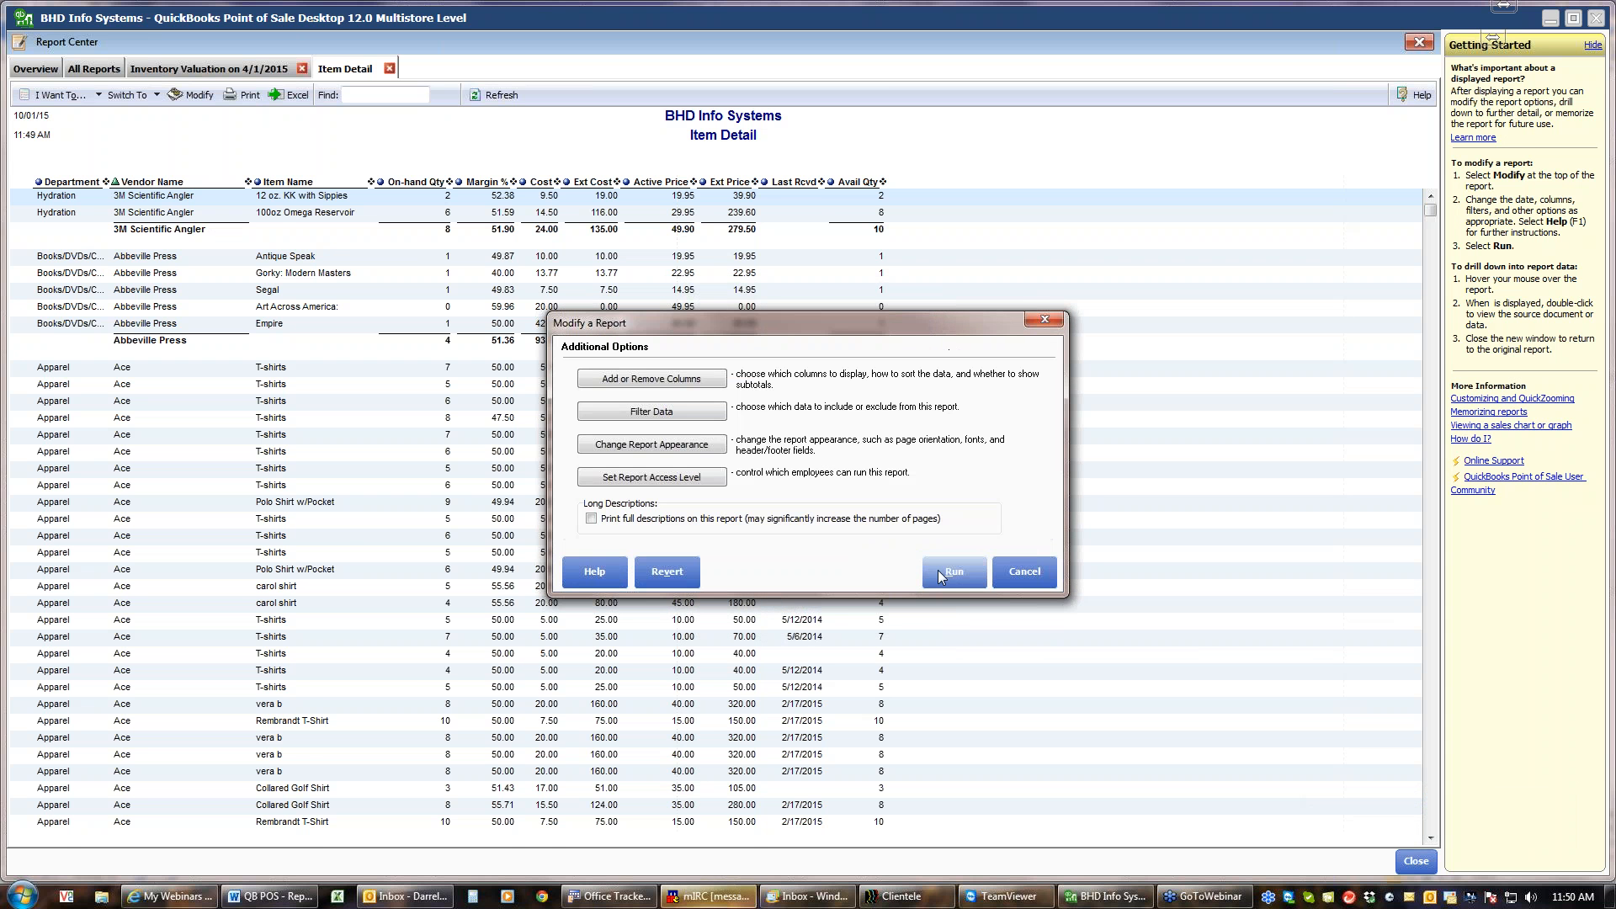
left_click(950, 572)
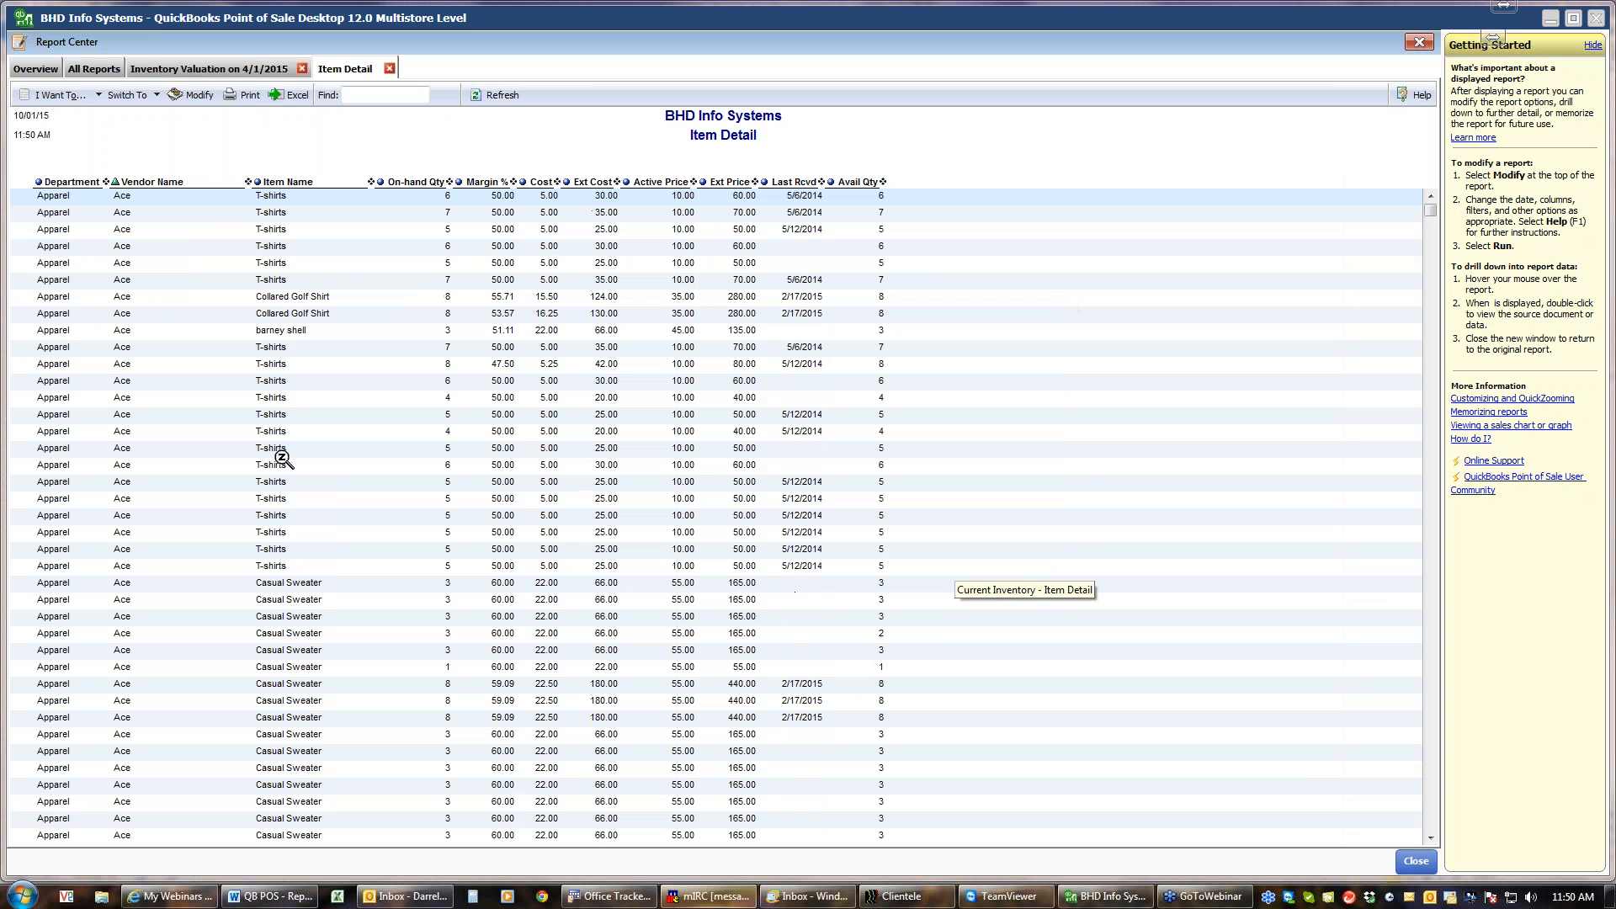
Review the filtered Item Detail report through its vendor subtotals and grand total, and return to its first rows
left_click(1426, 794)
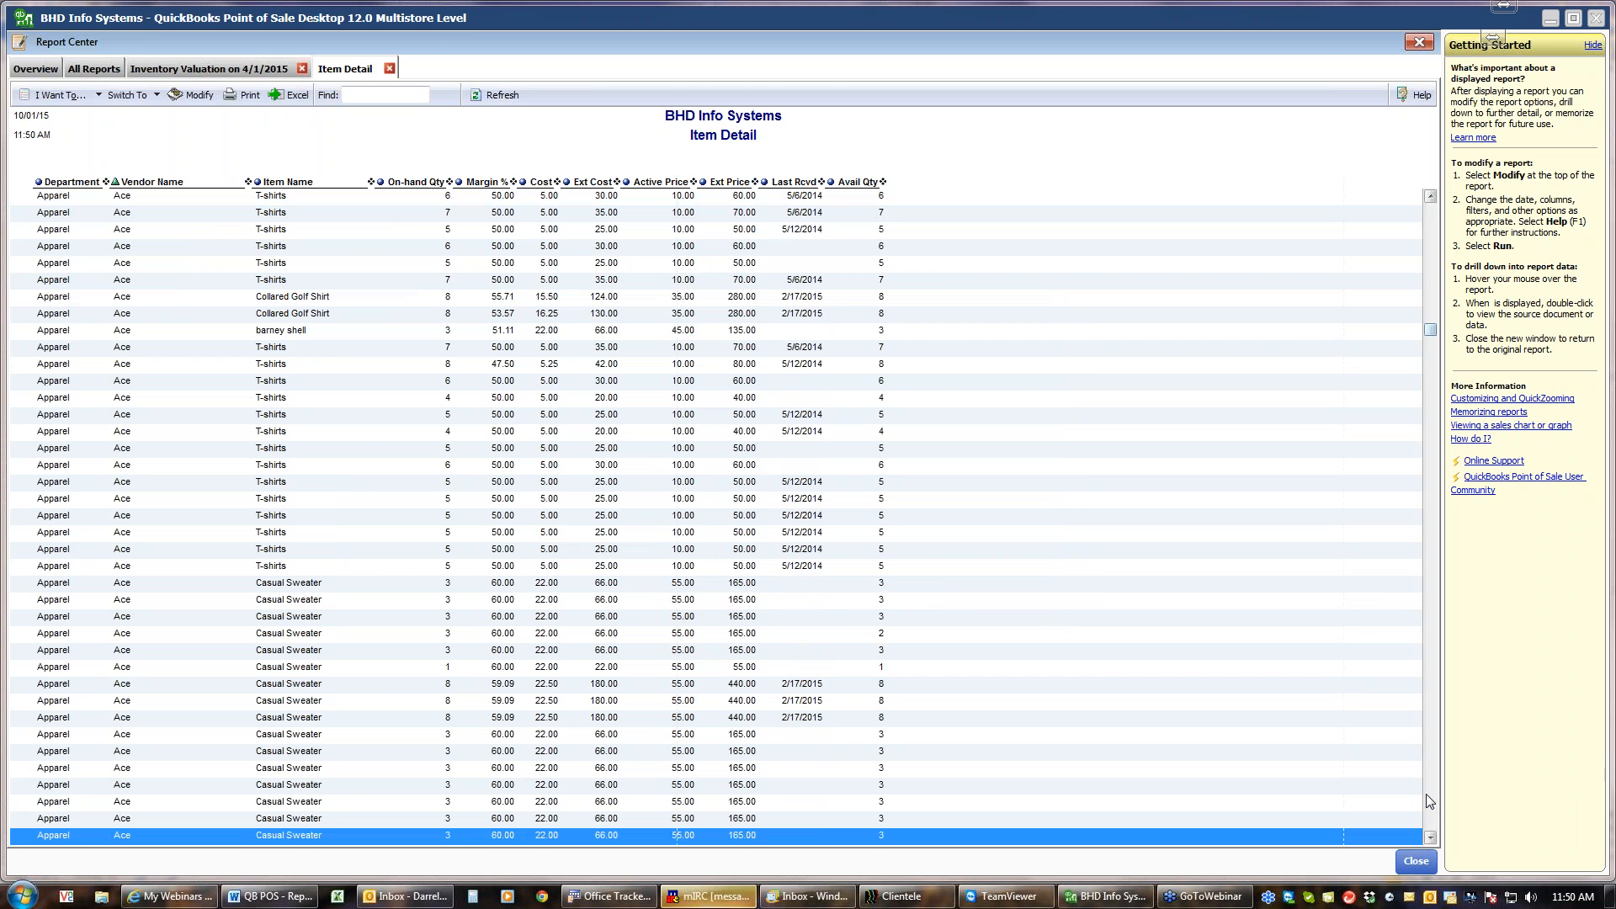
left_click(1426, 795)
left_click(1426, 795)
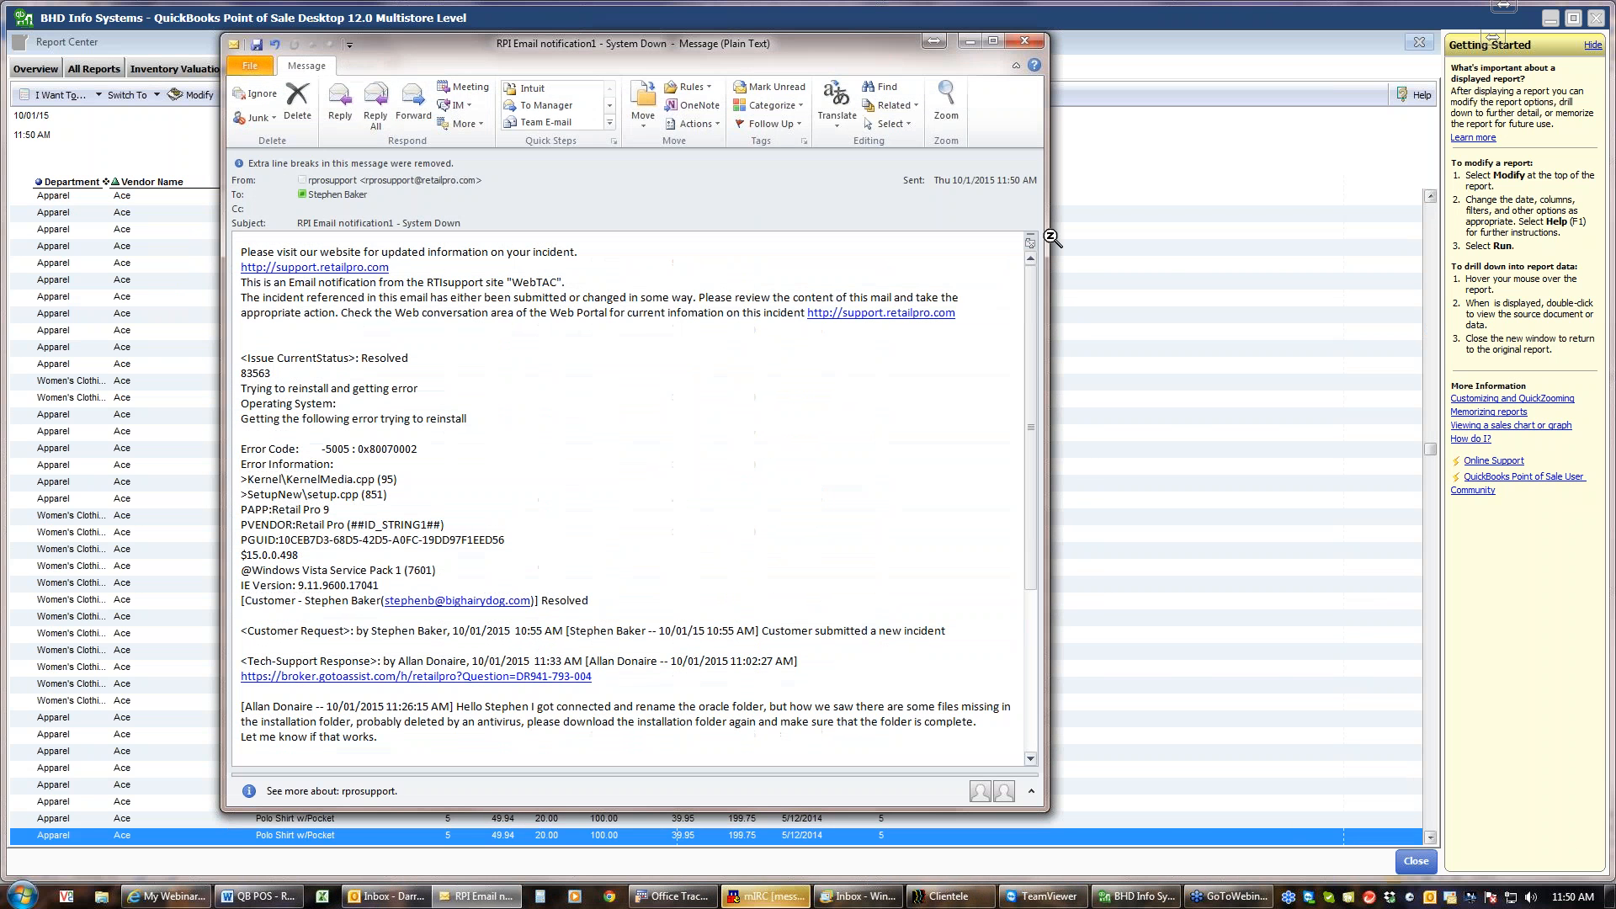
left_click(1023, 44)
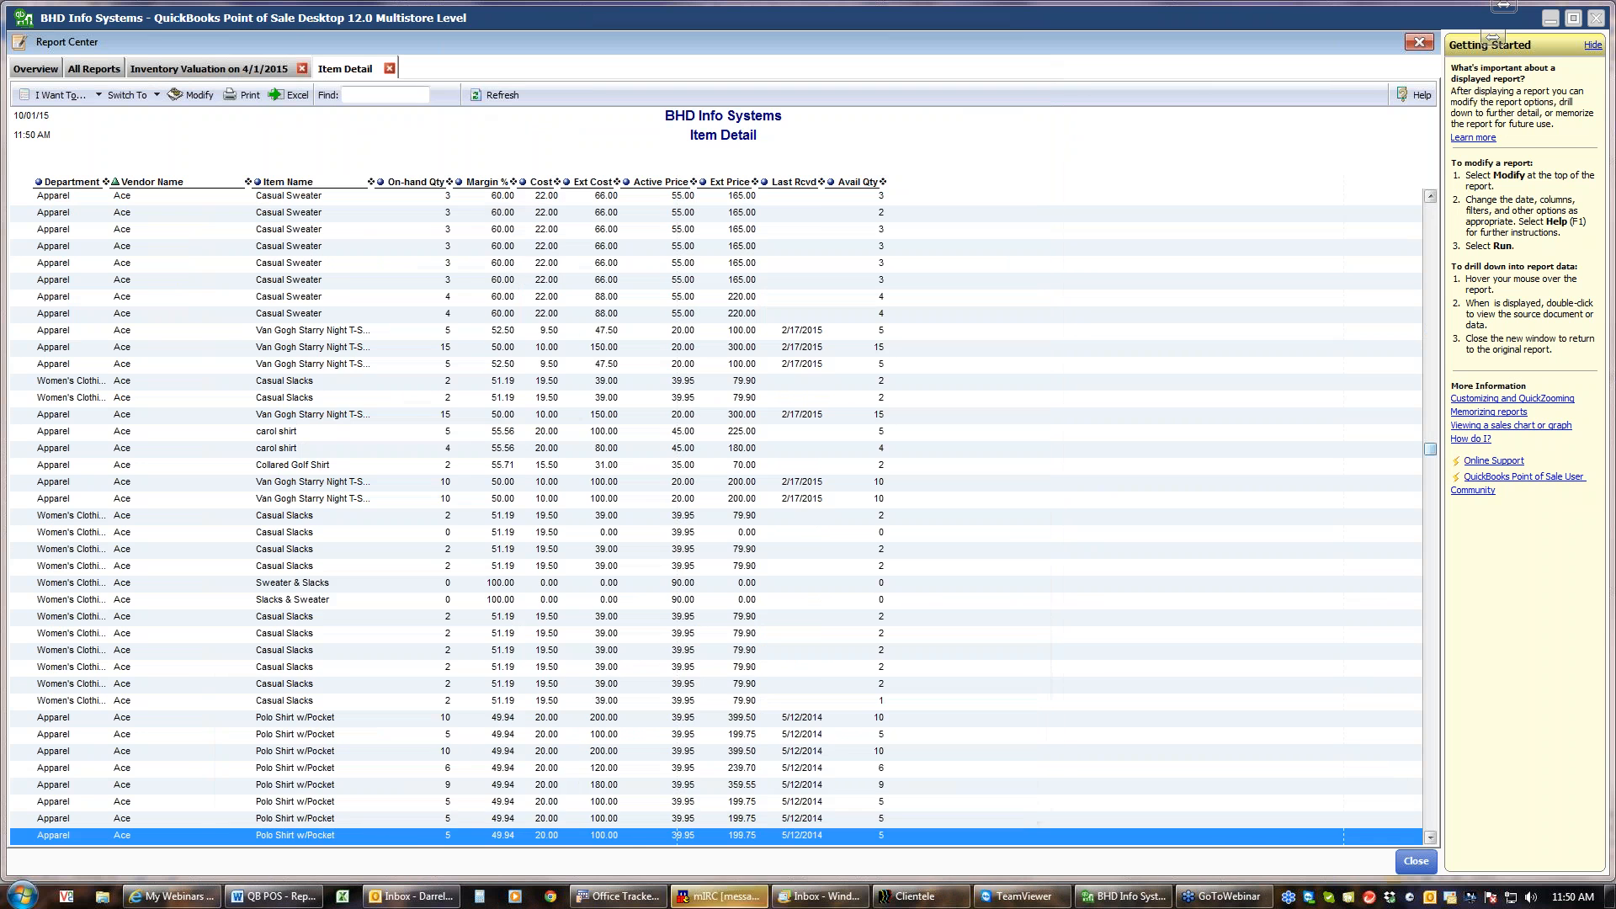
left_click(1431, 800)
left_click(1431, 803)
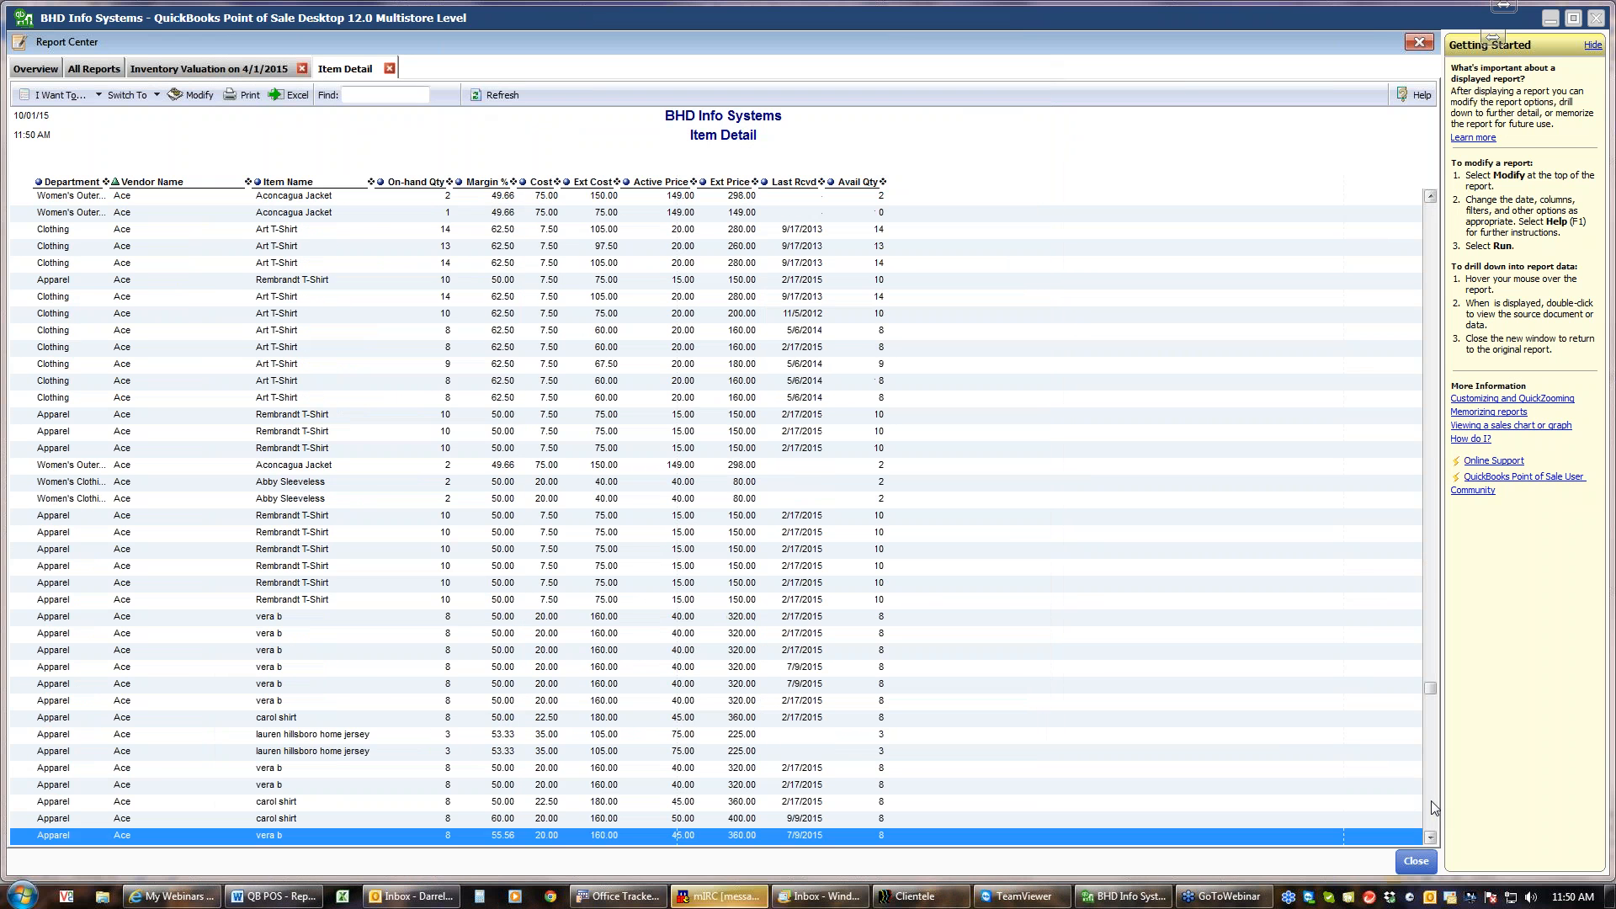
left_click(1431, 804)
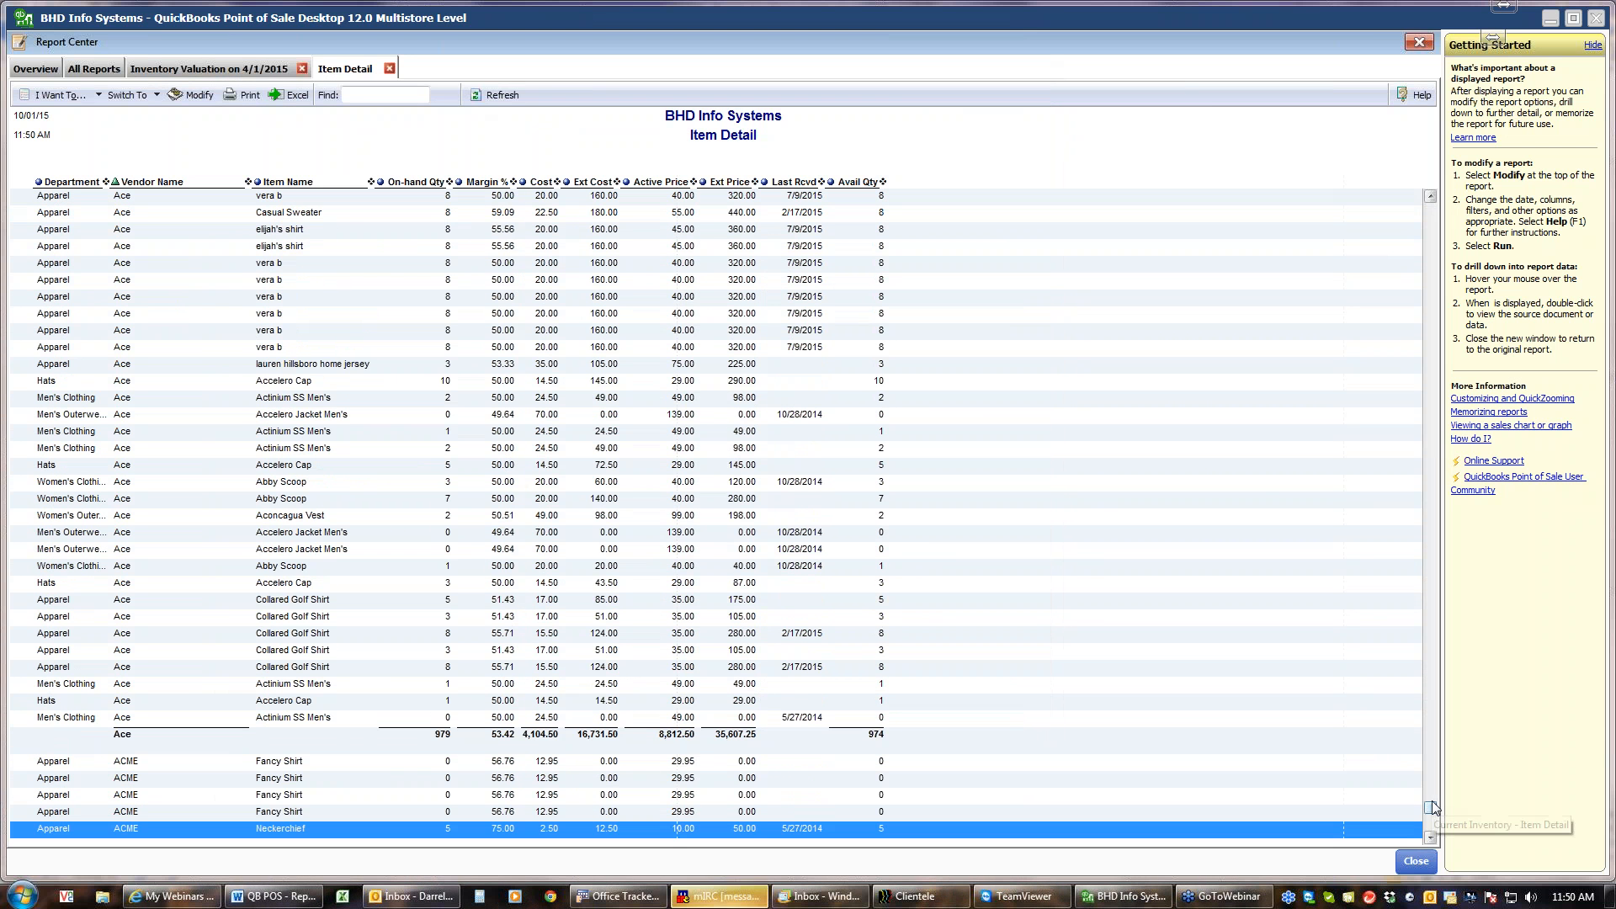
left_click(1432, 831)
left_click(1432, 831)
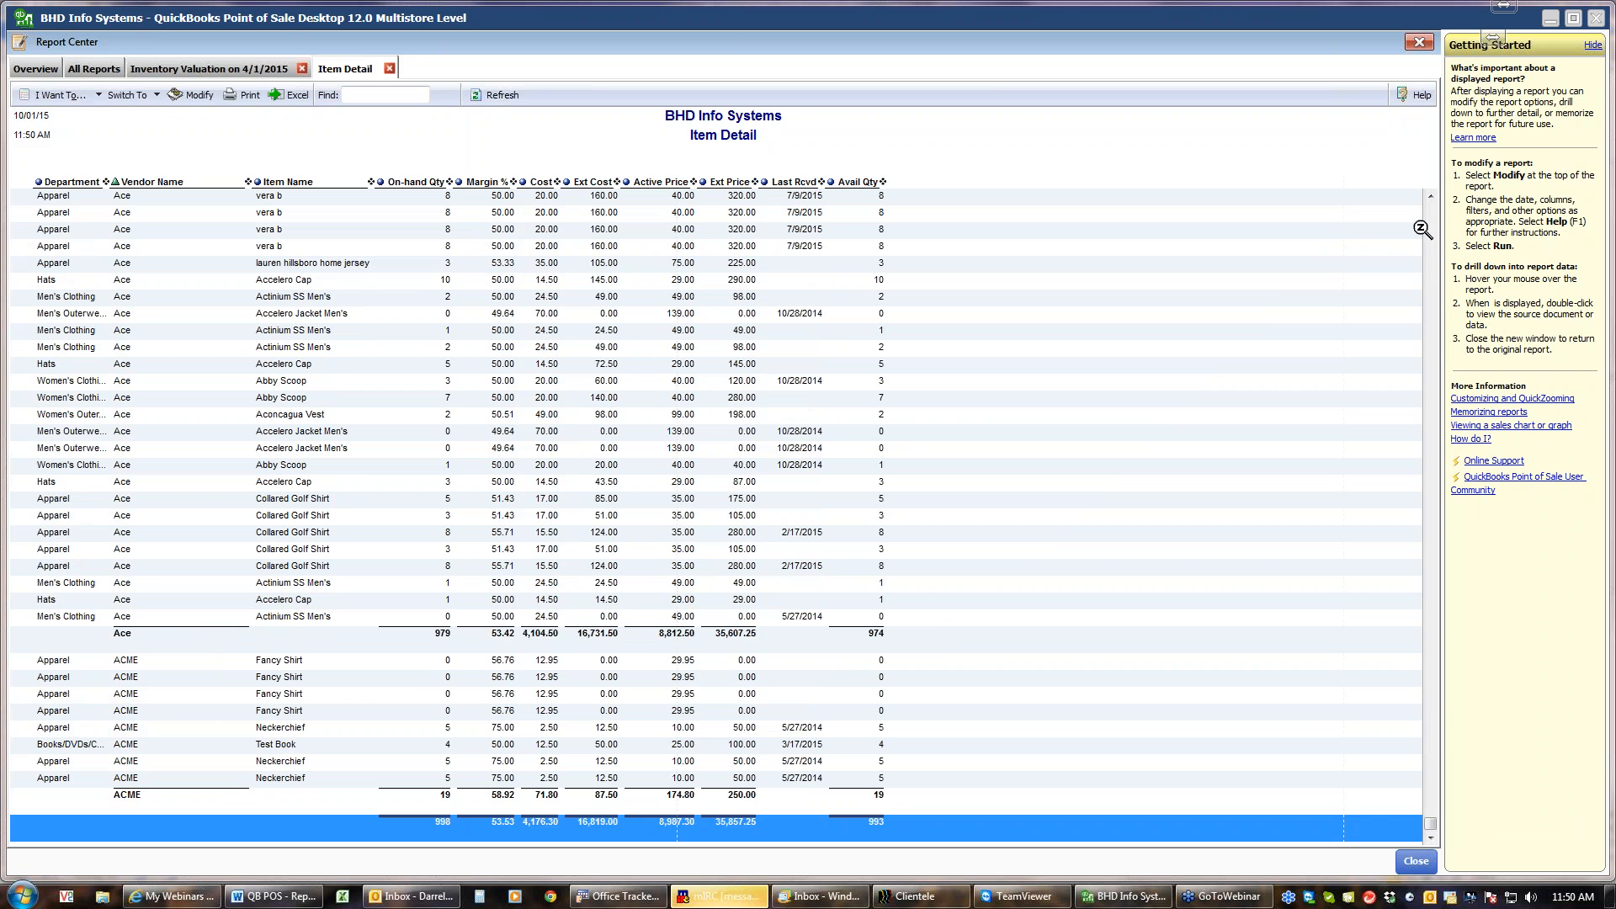
left_click(1432, 215)
left_click(1432, 216)
left_click(1432, 216)
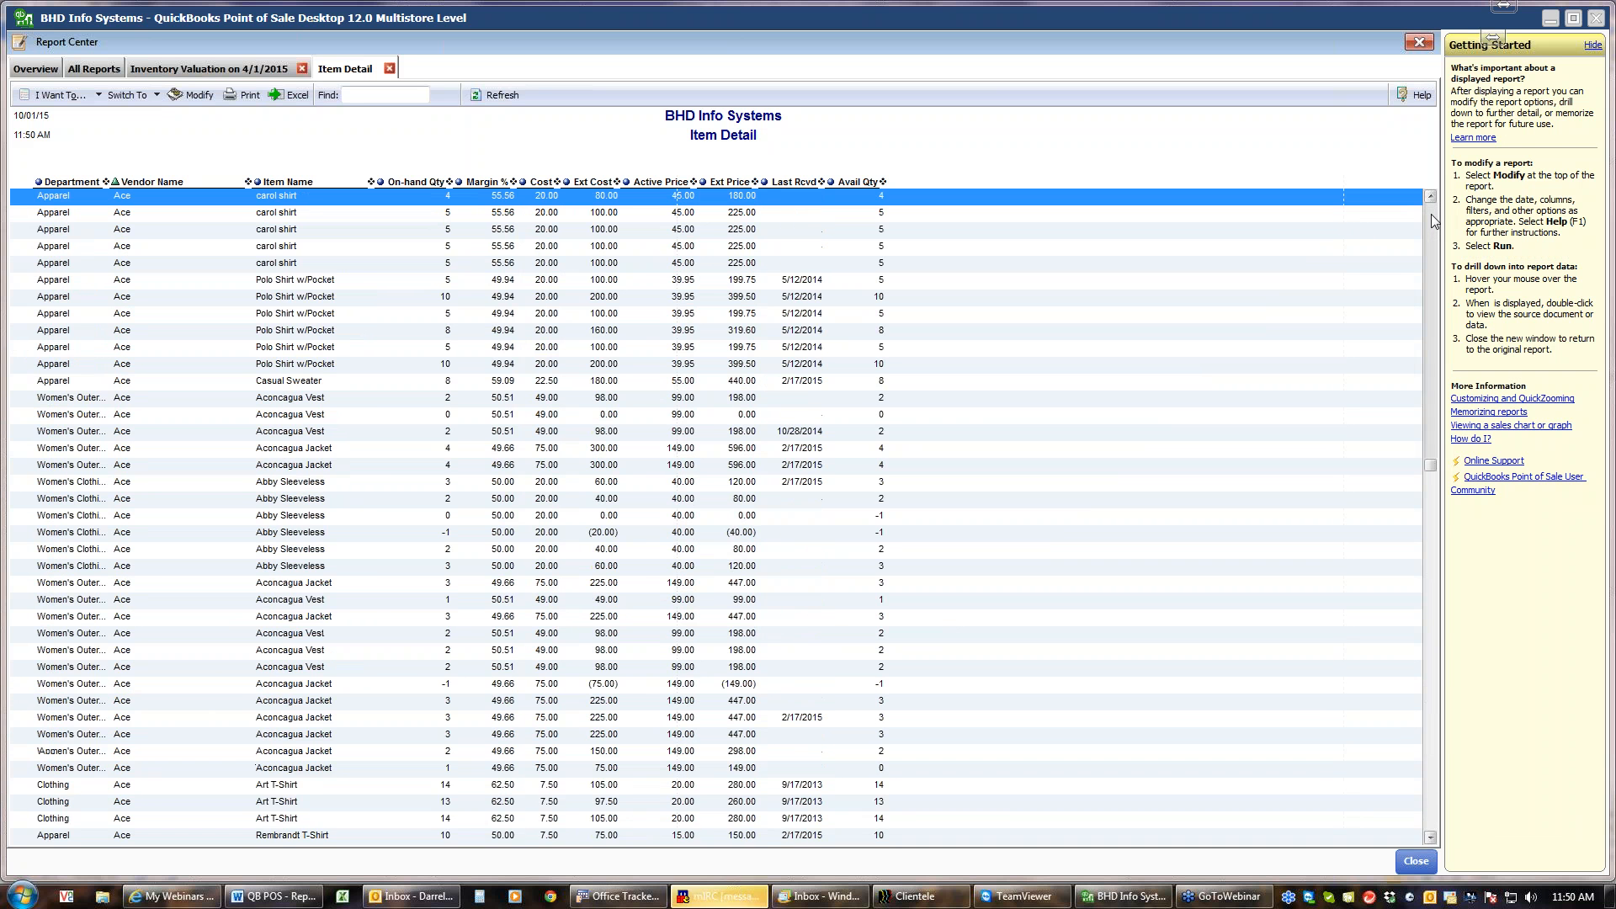
left_click(1432, 216)
left_click(1432, 216)
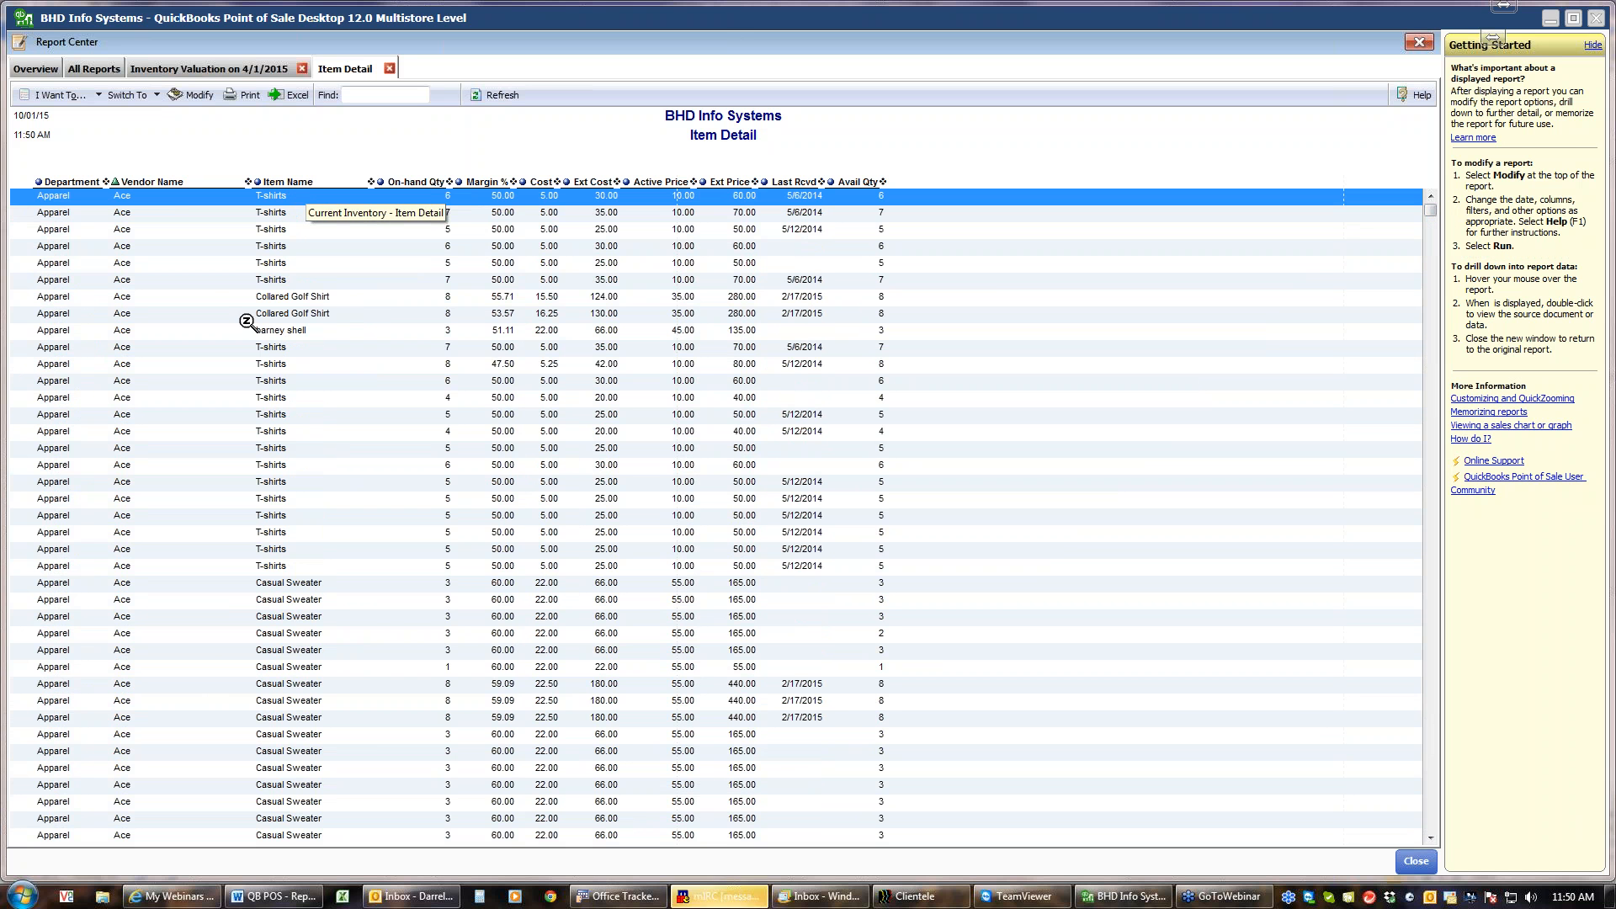
Clear all vendor selections from the Item Detail report's data filter and rerun the report
left_click(189, 96)
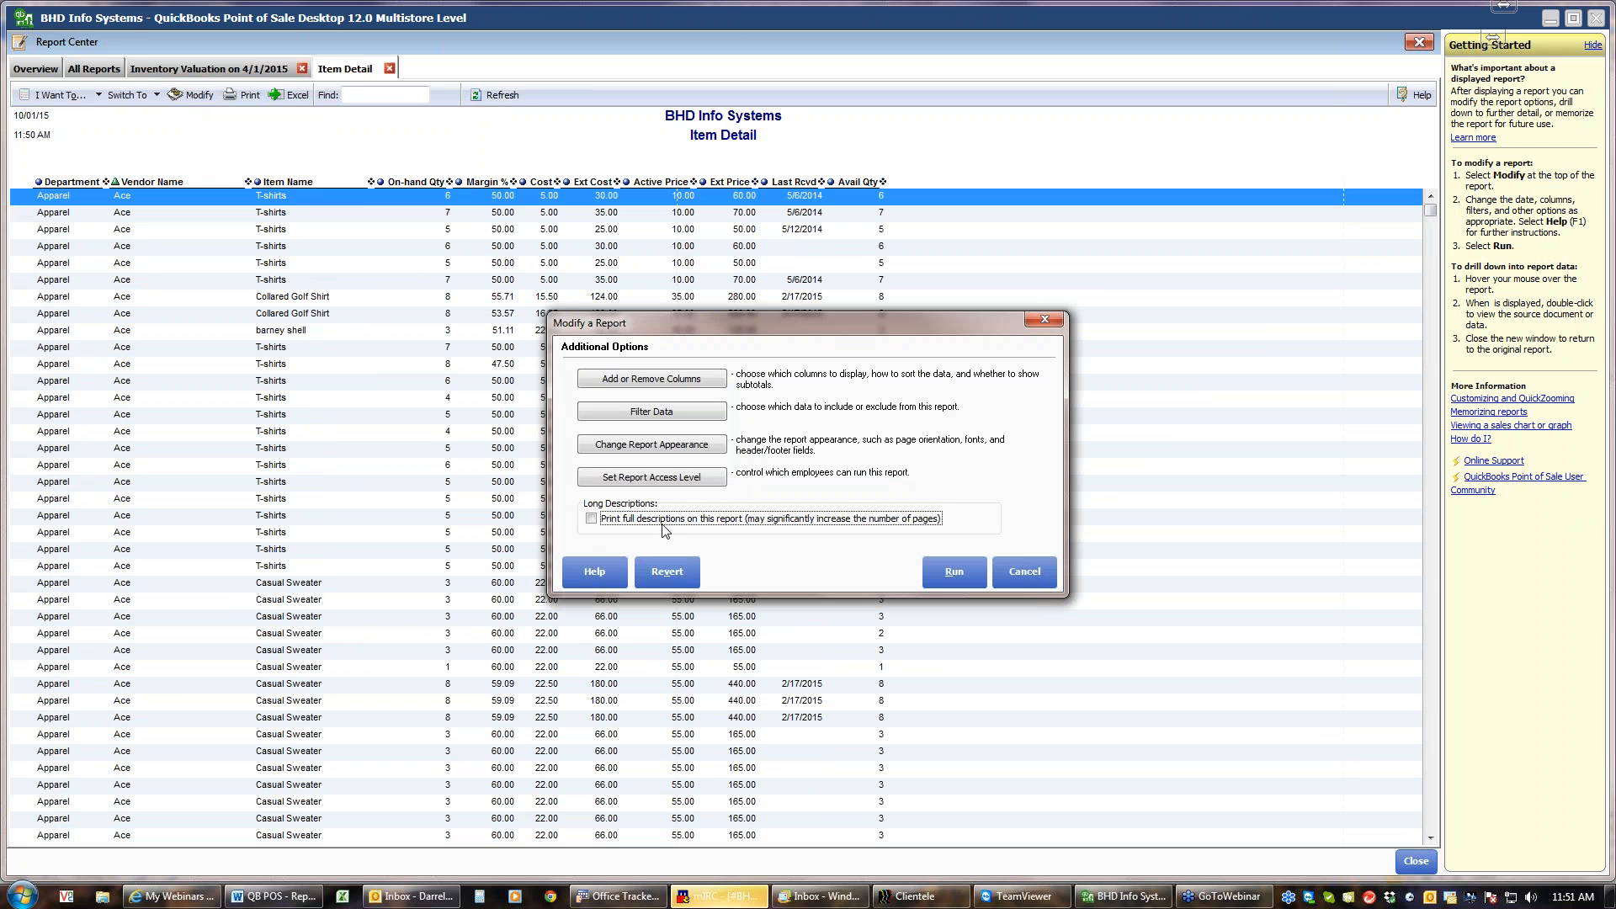
left_click(654, 416)
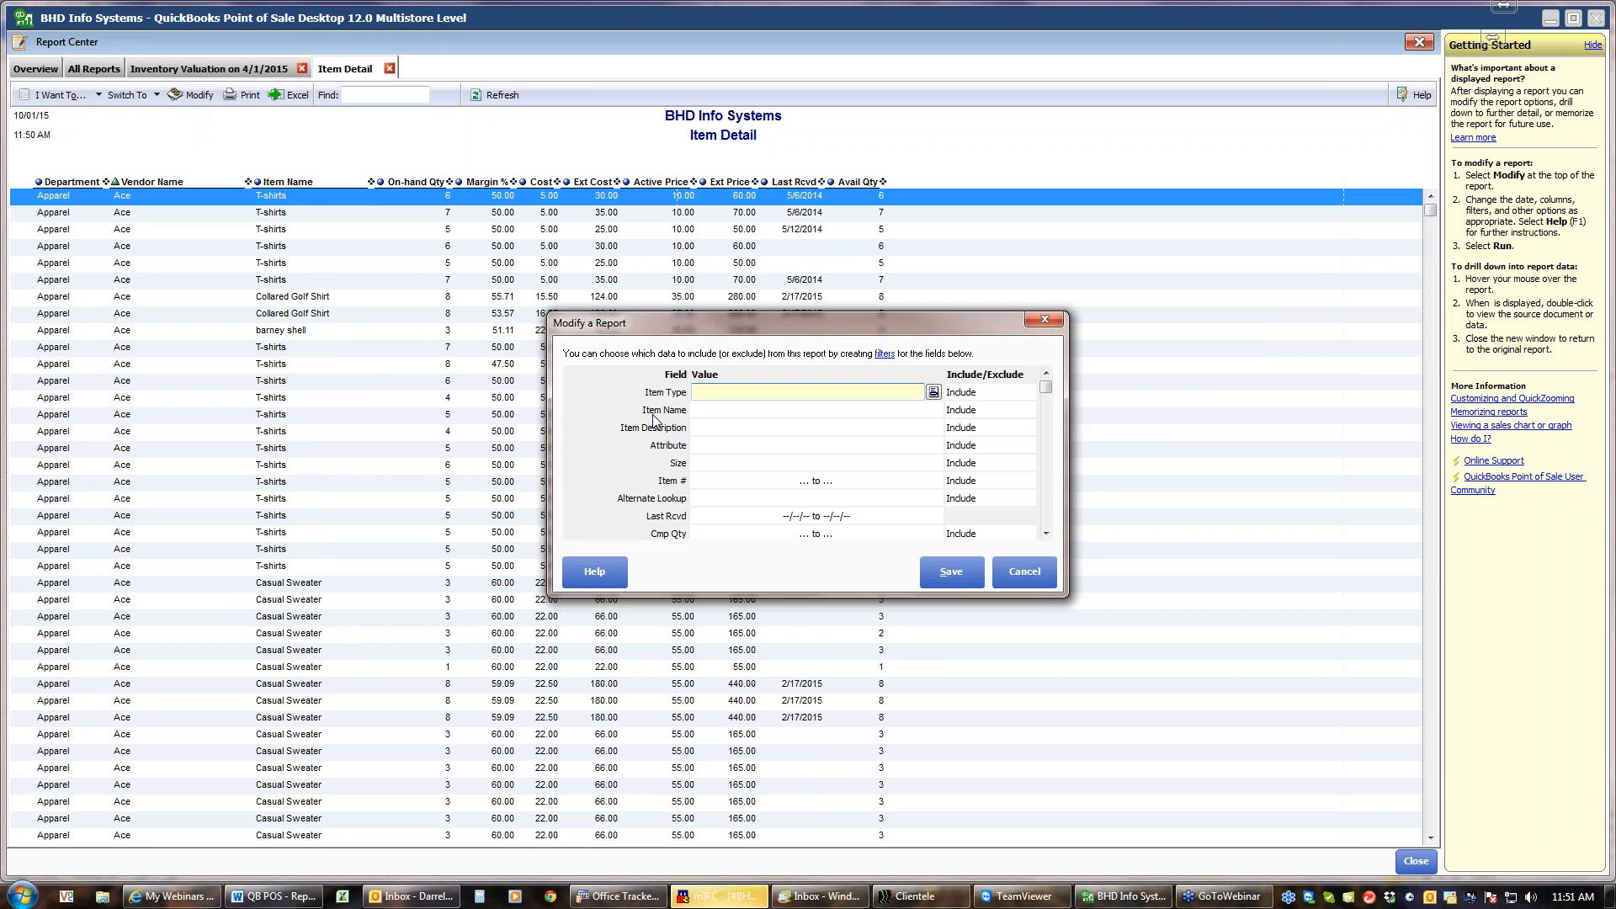
left_click(1044, 516)
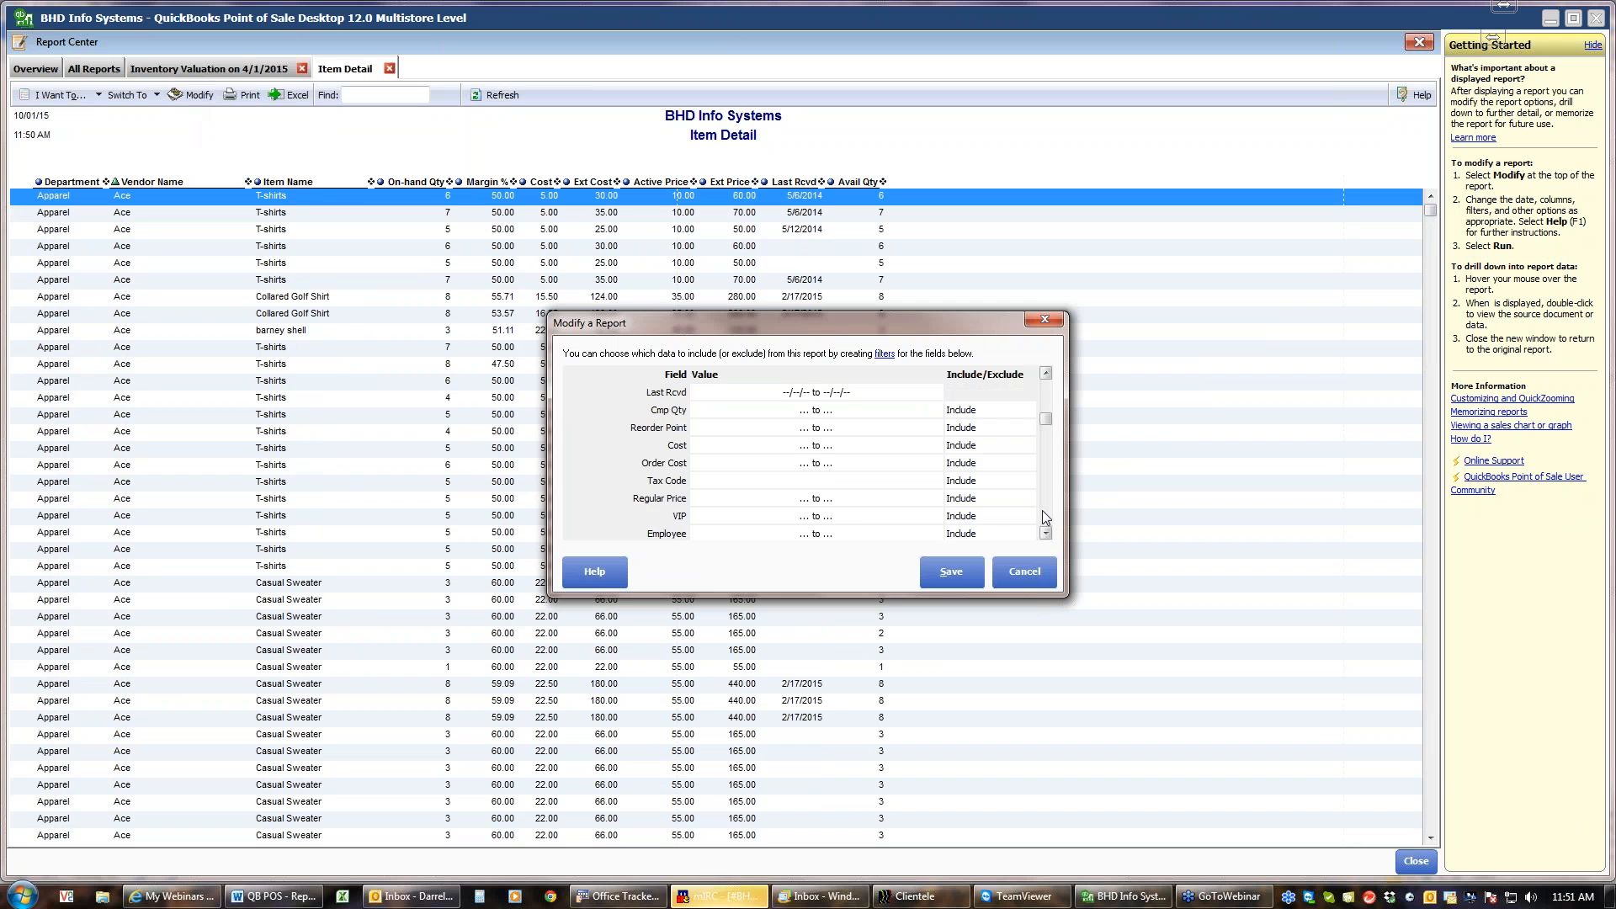
left_click(1044, 511)
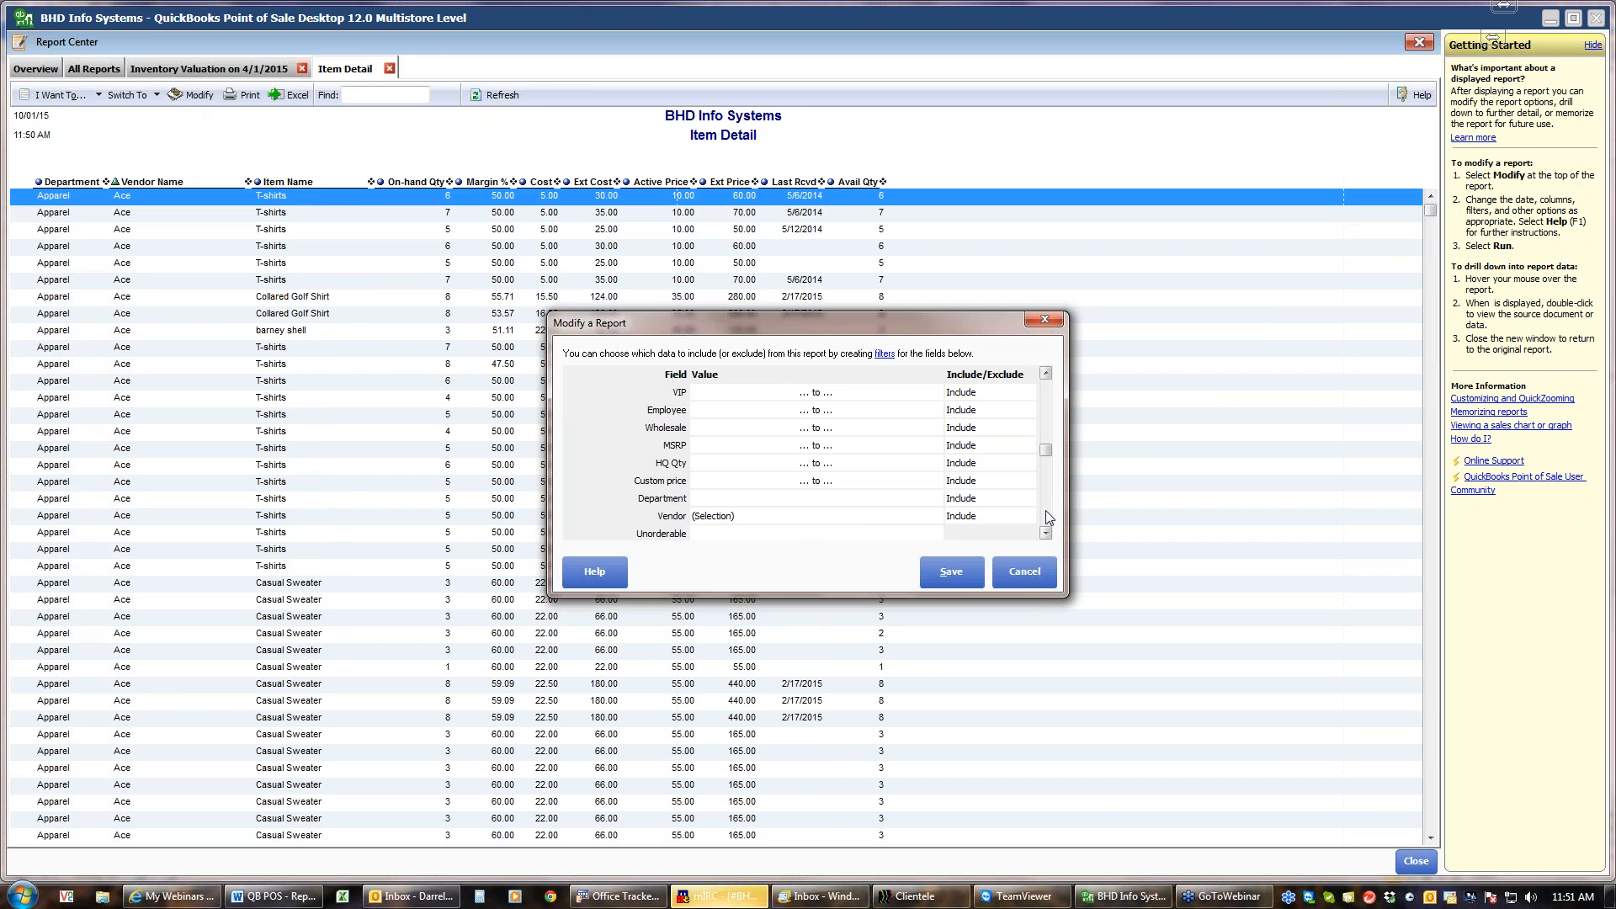
left_click(905, 518)
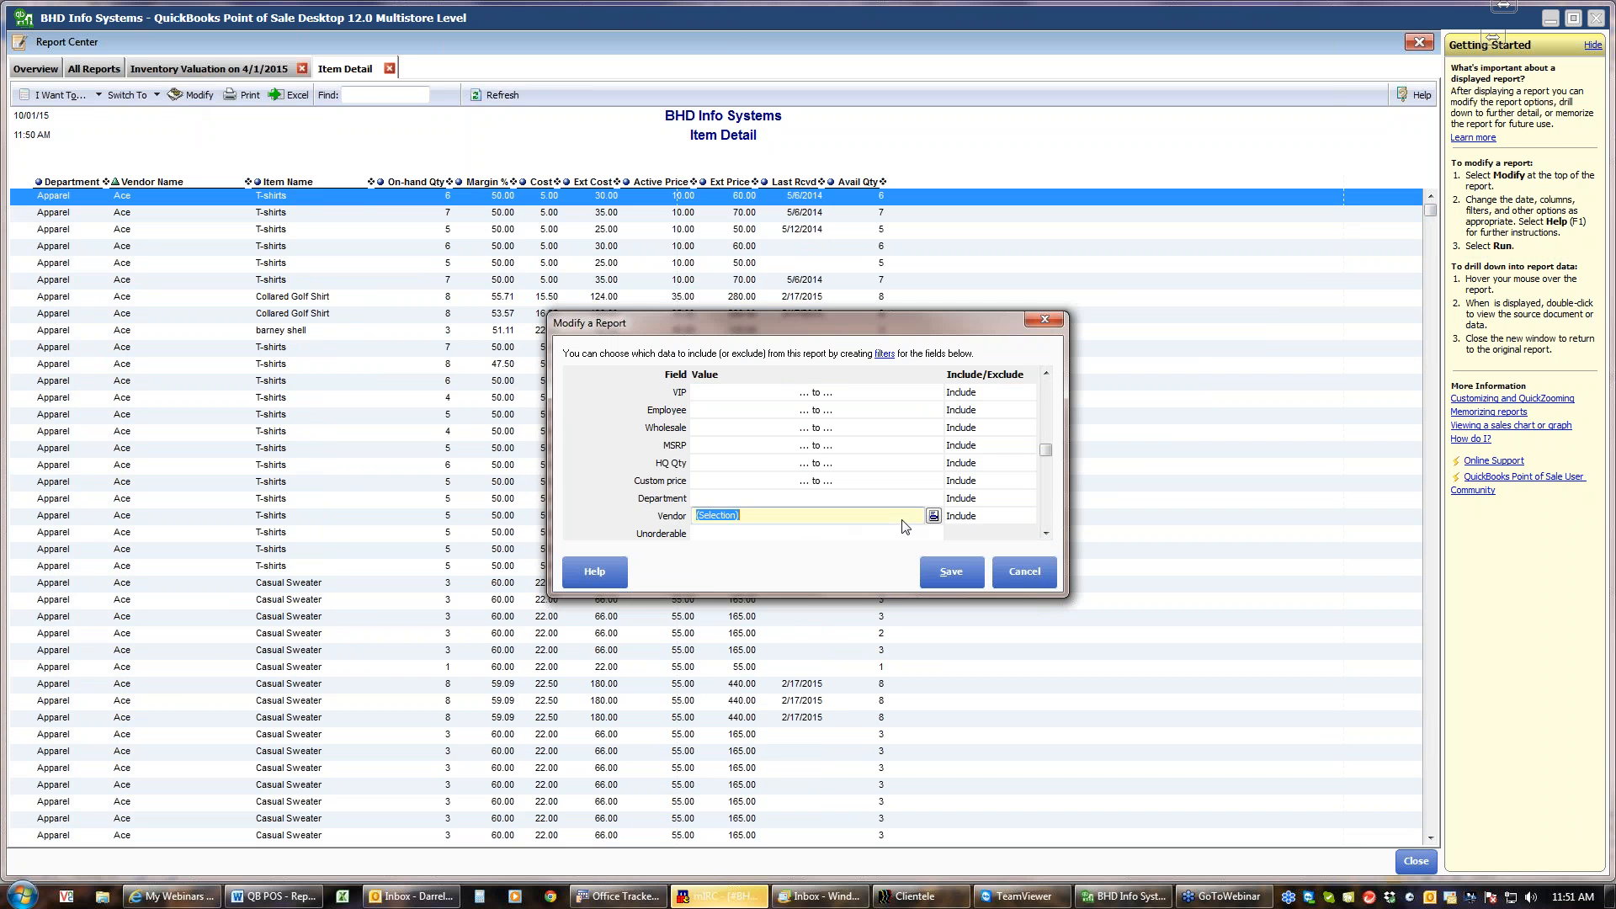
left_click(932, 520)
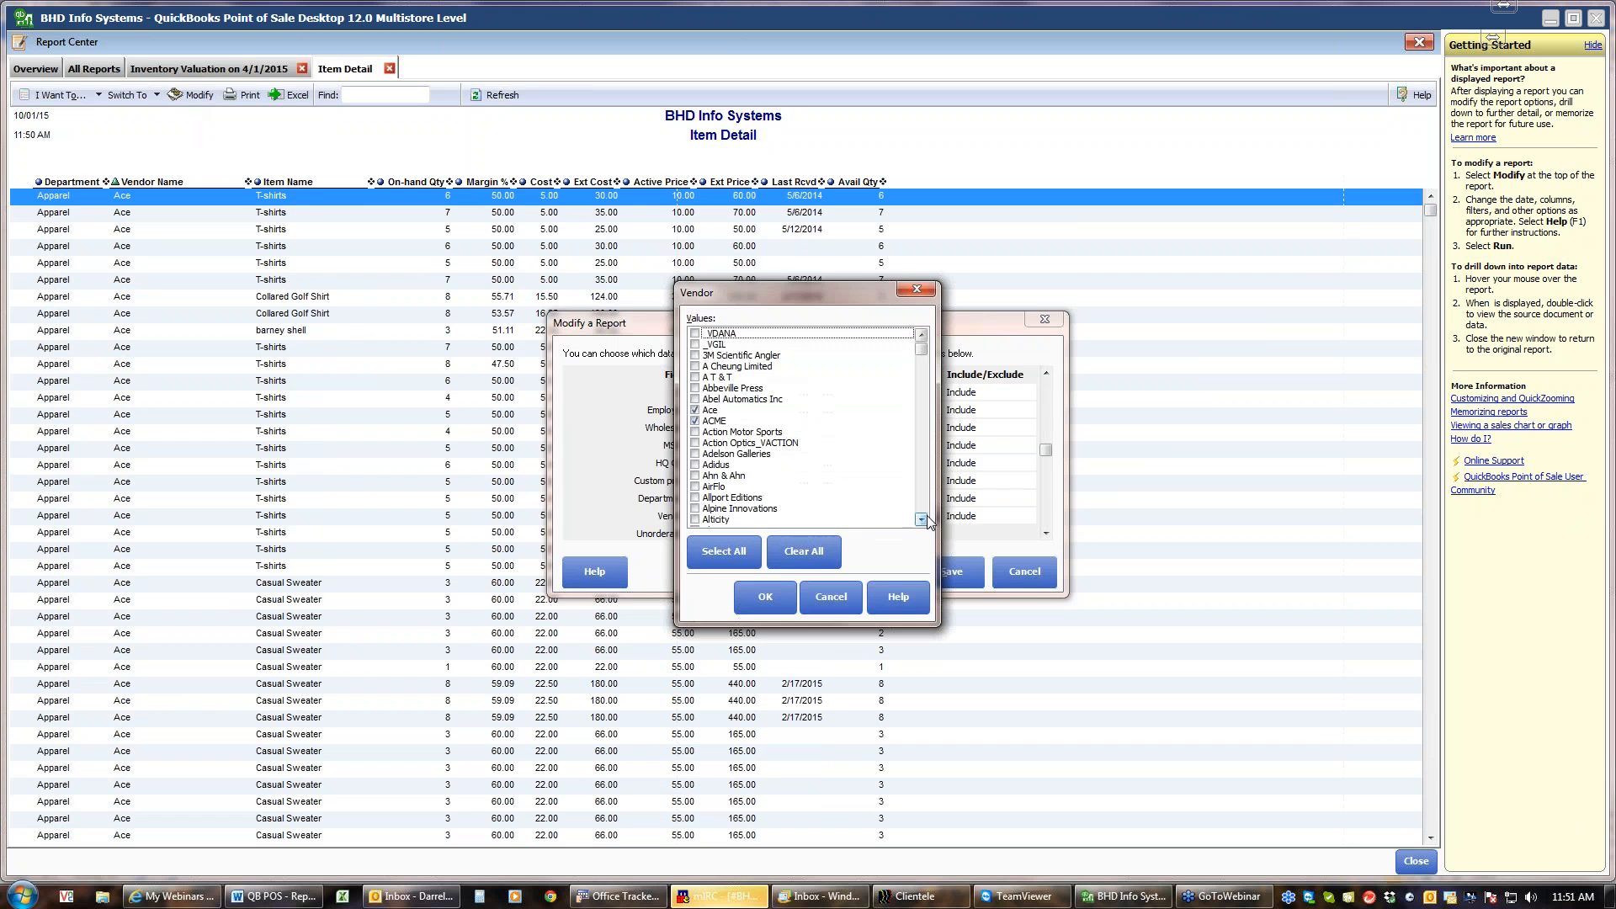
left_click(803, 551)
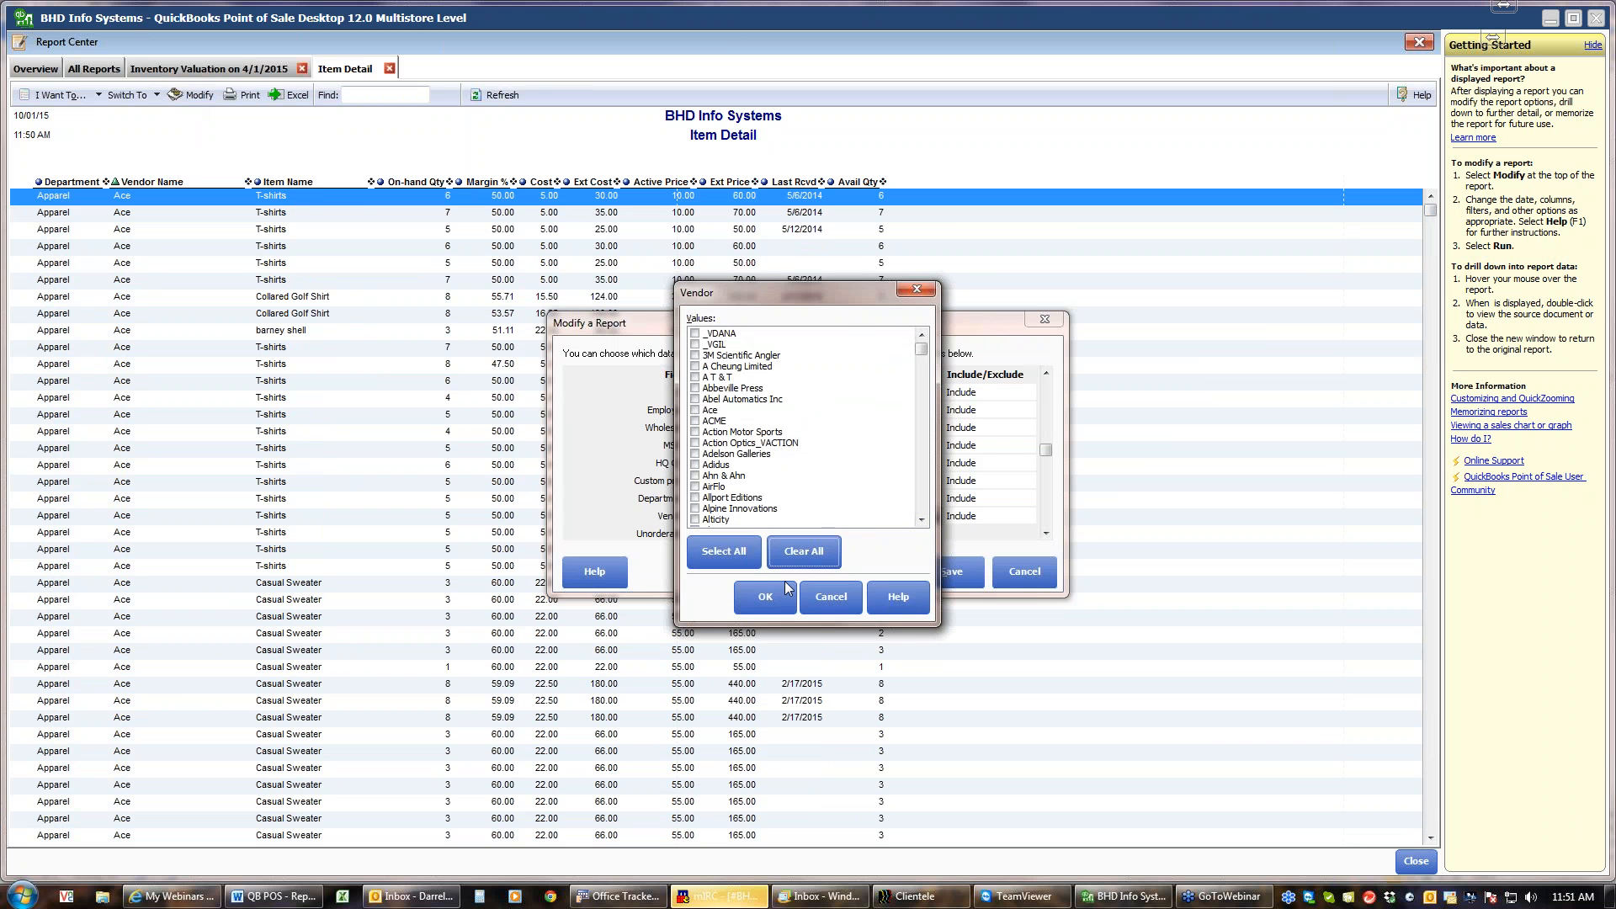
left_click(780, 599)
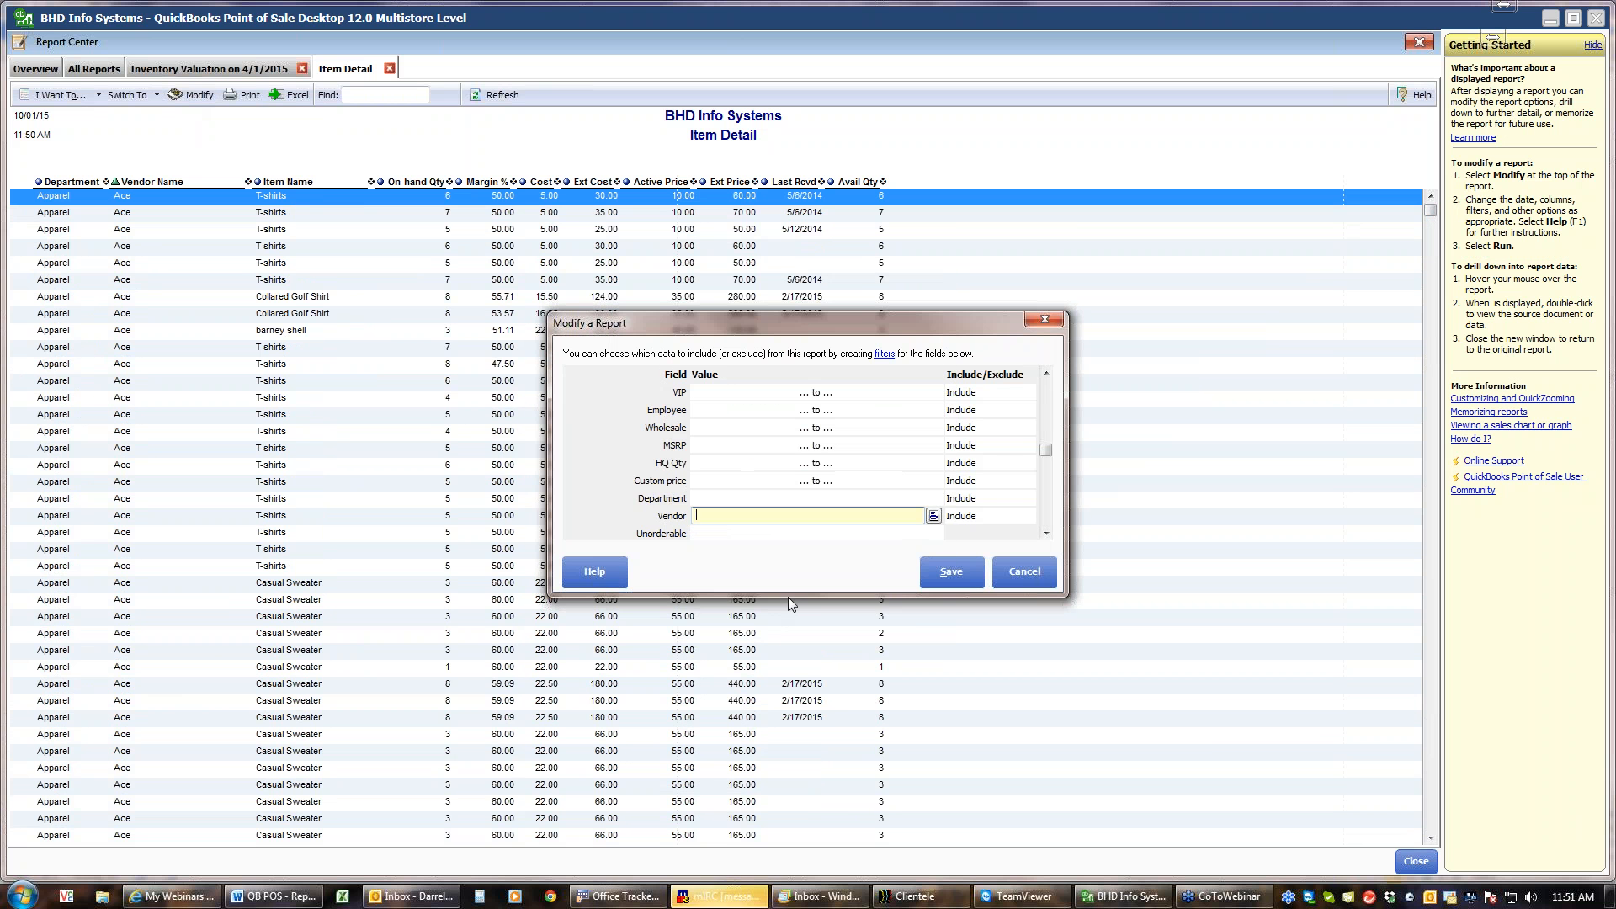
left_click(973, 576)
left_click(972, 576)
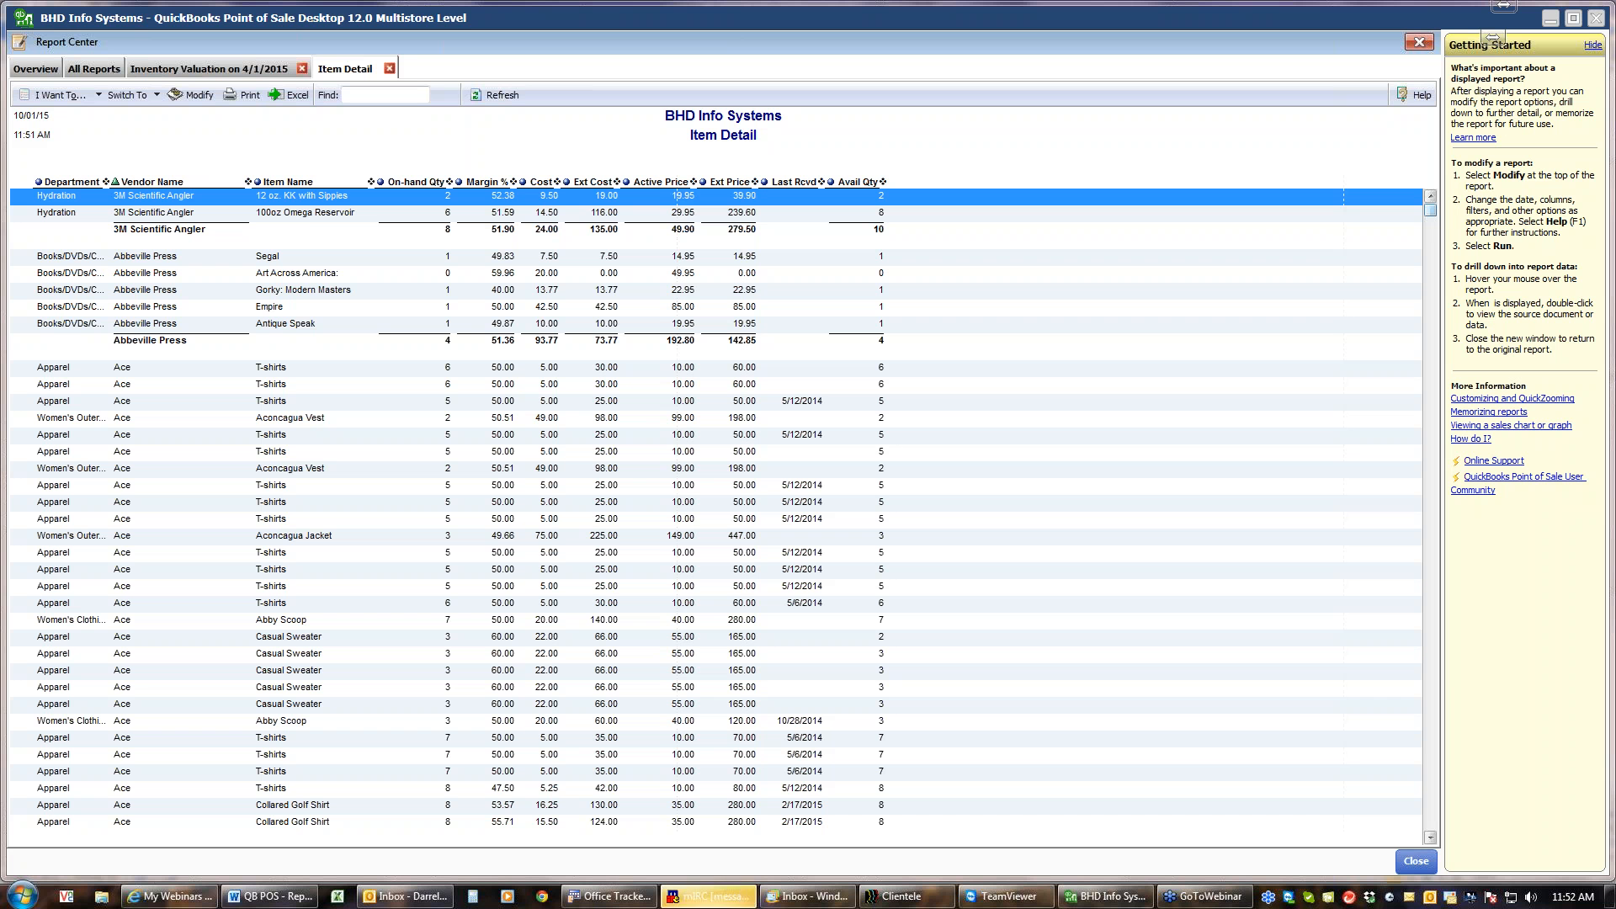
Close the Item Detail report and export the Inventory Valuation report to Excel
left_click(230, 71)
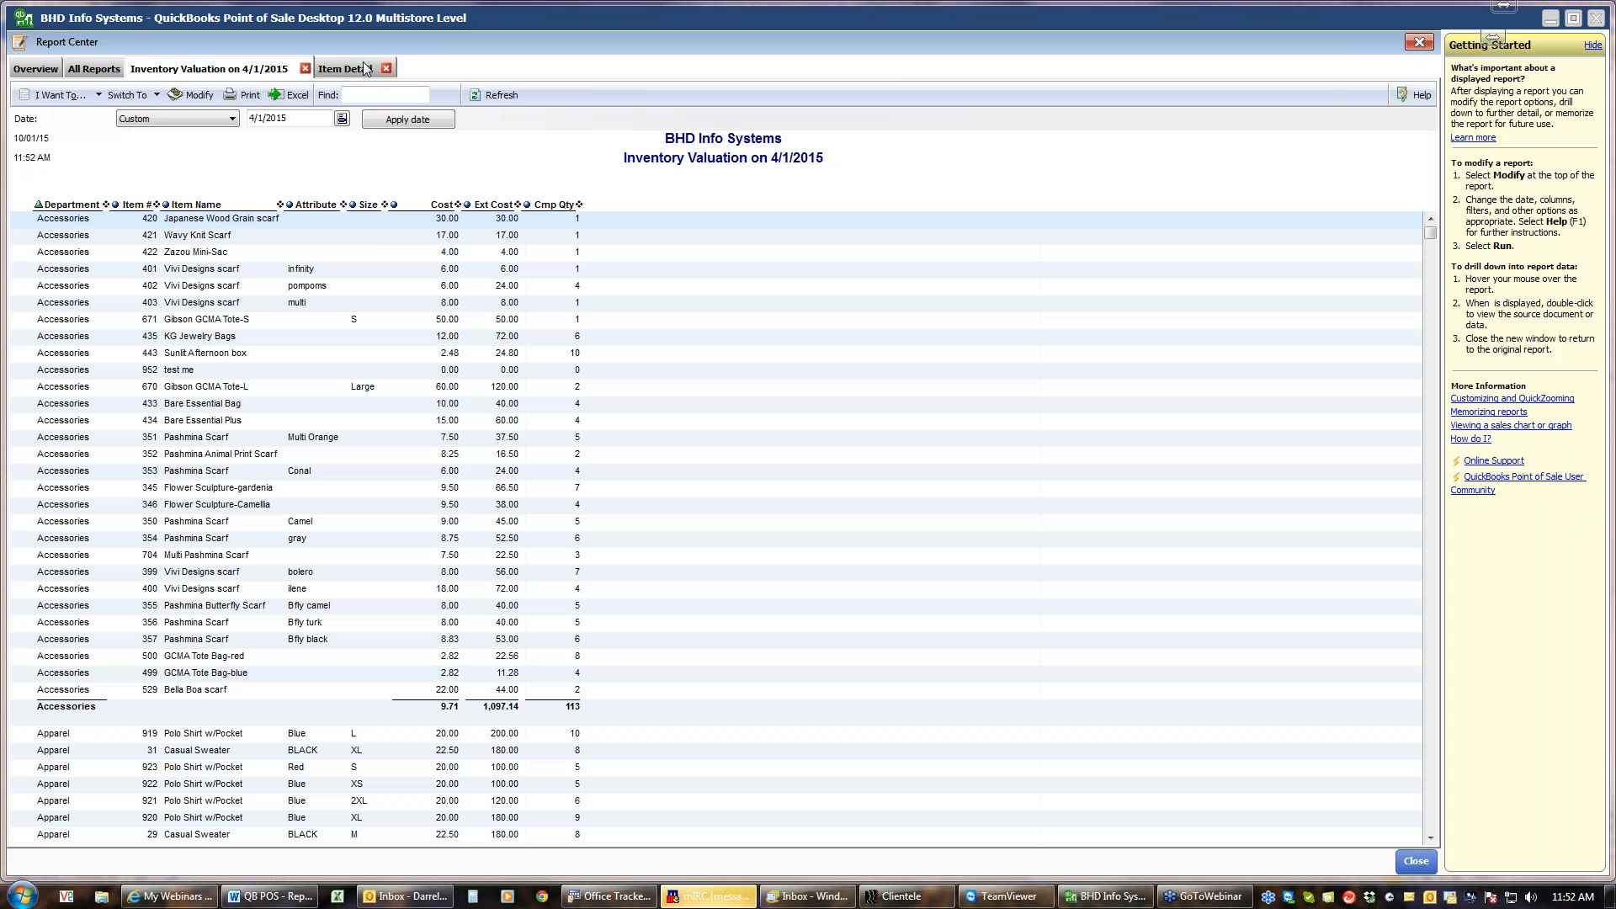
left_click(364, 69)
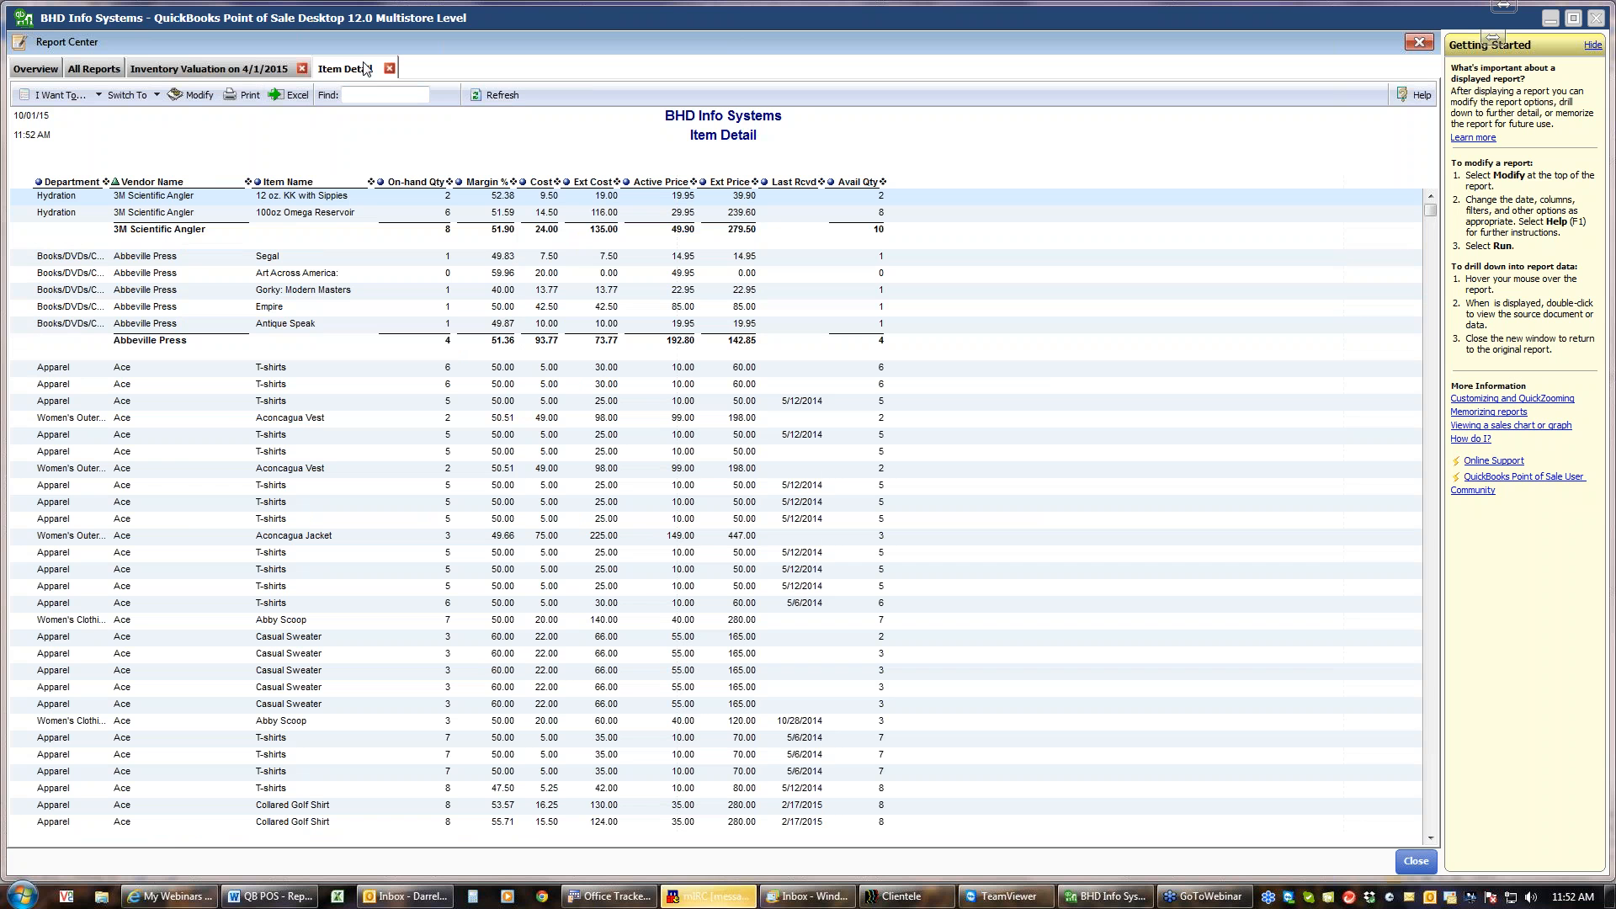
left_click(389, 69)
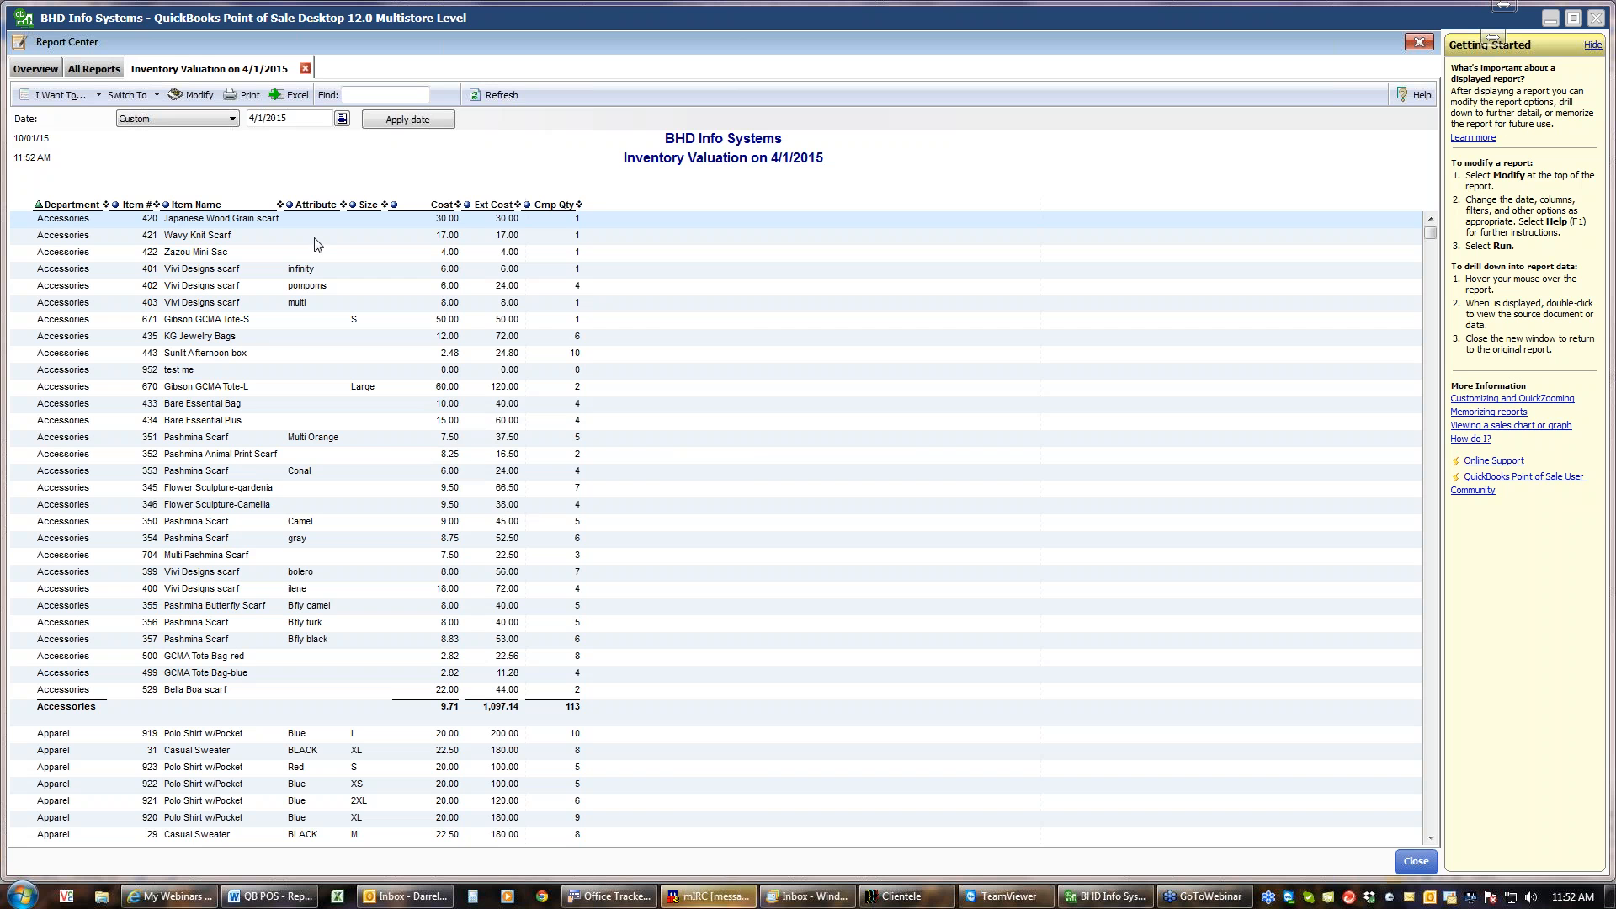
left_click(296, 98)
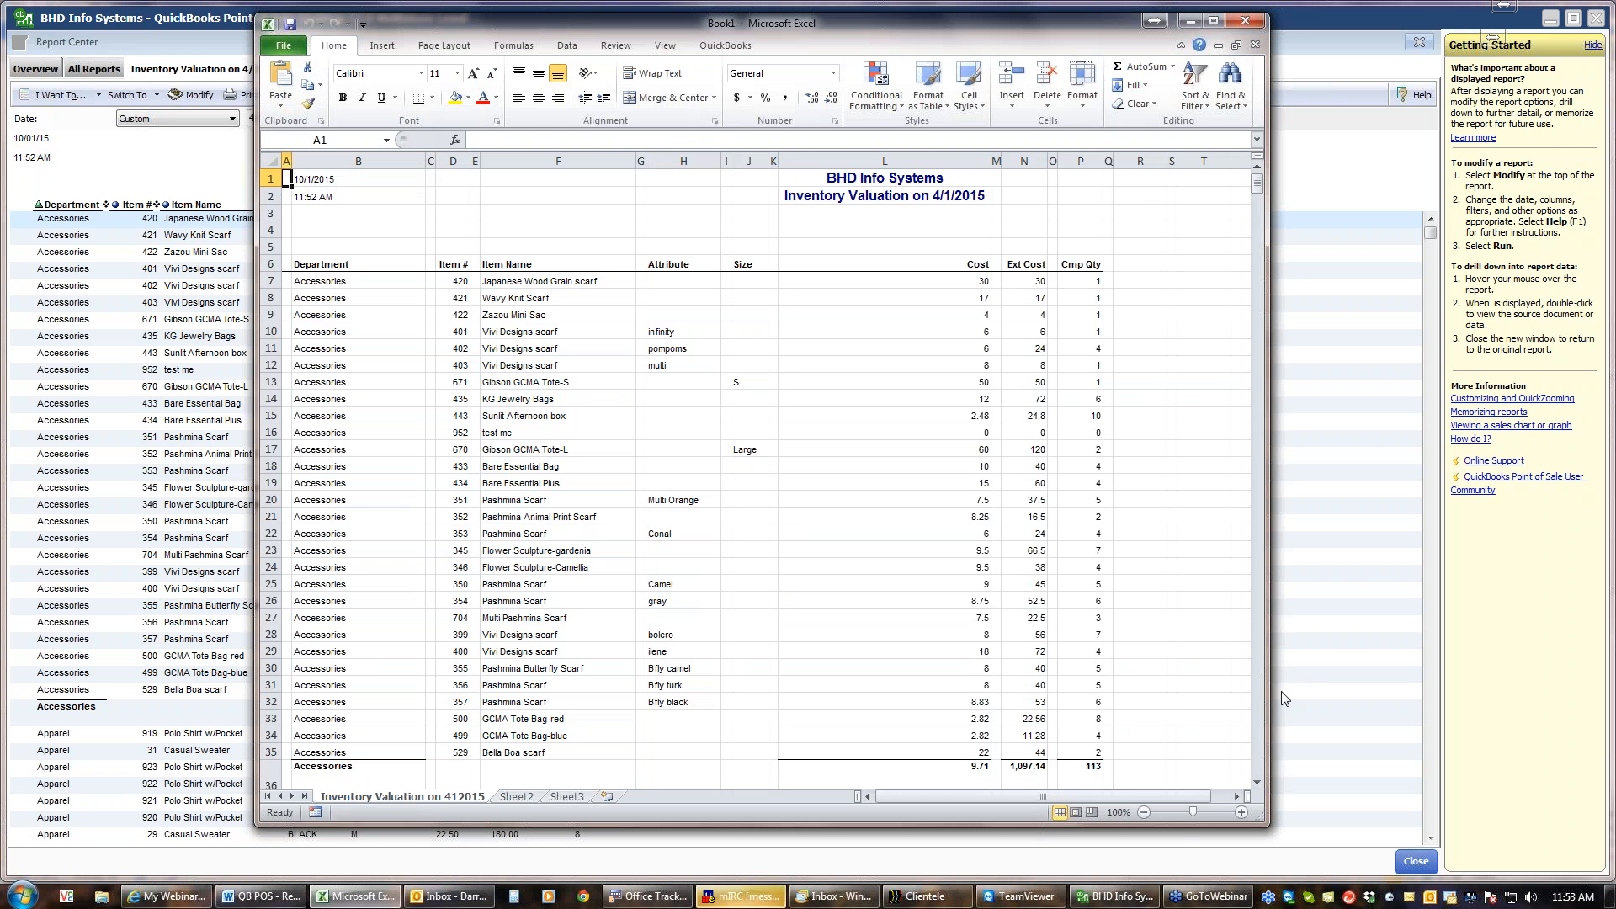
Examine the exported Inventory Valuation worksheet across its departments and subtotals, and close the workbook
left_click(1259, 749)
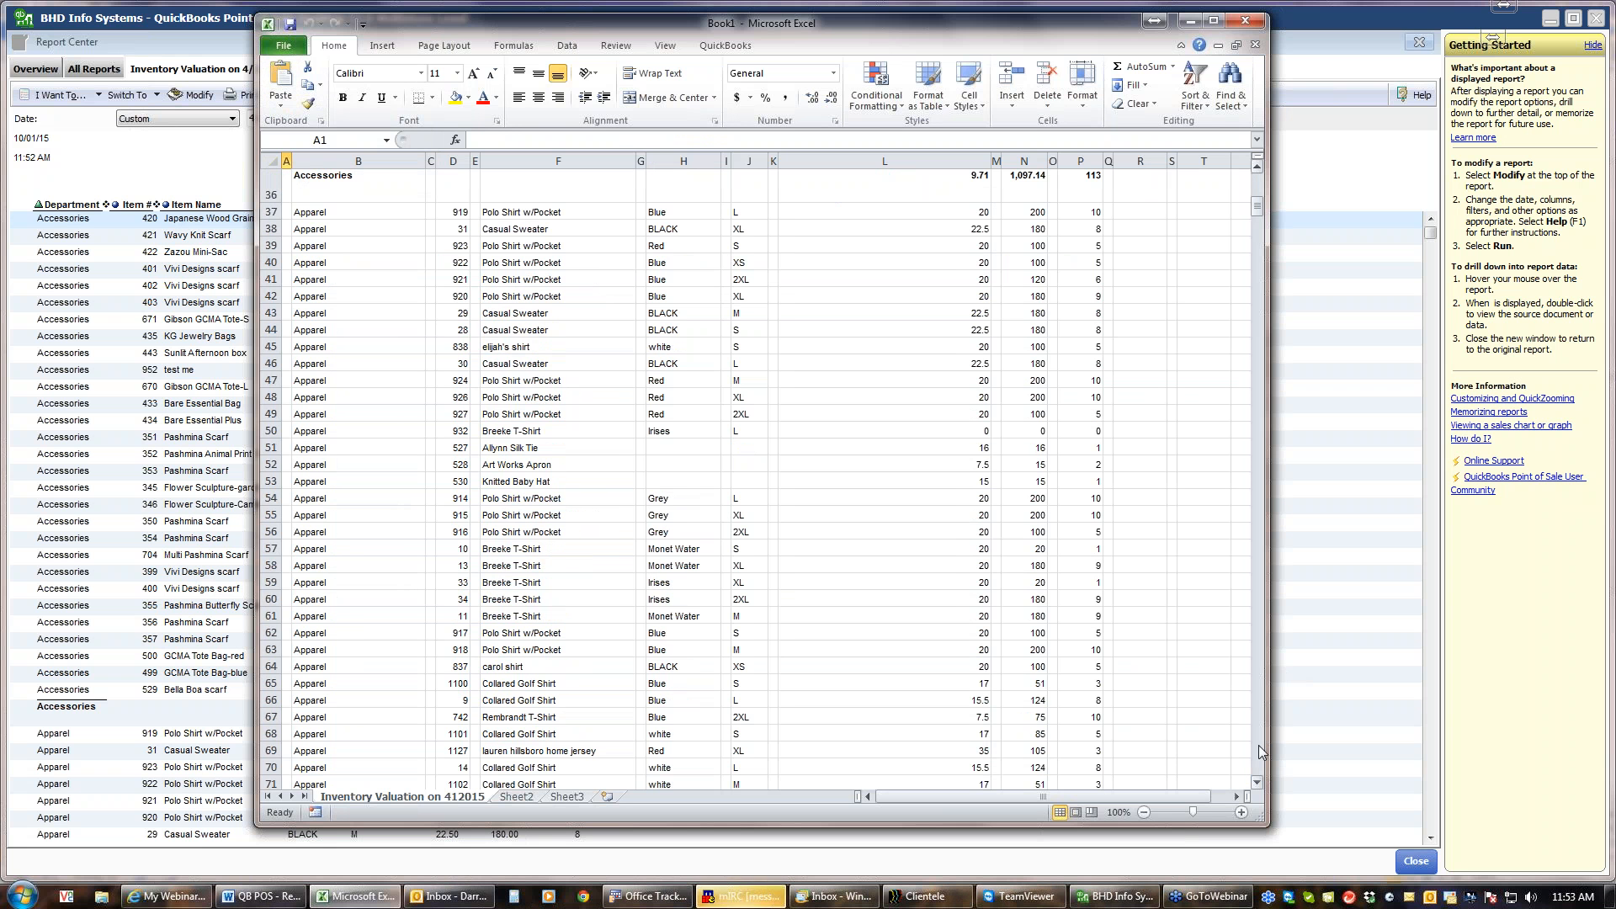
left_click(1260, 751)
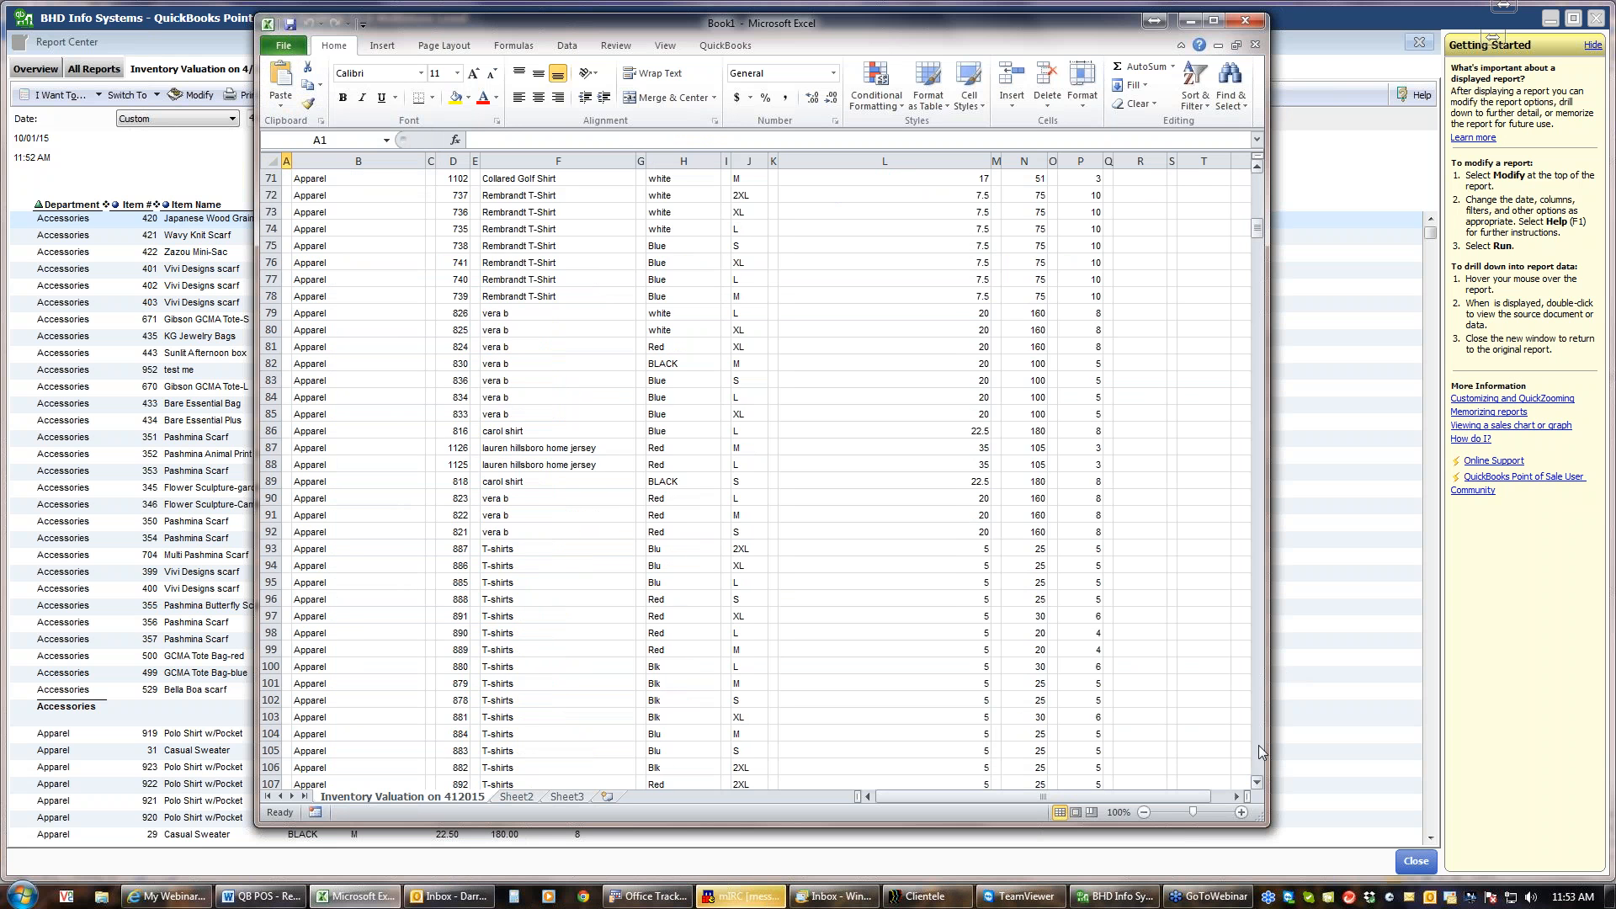
left_click(1260, 751)
left_click(1260, 750)
left_click(1260, 751)
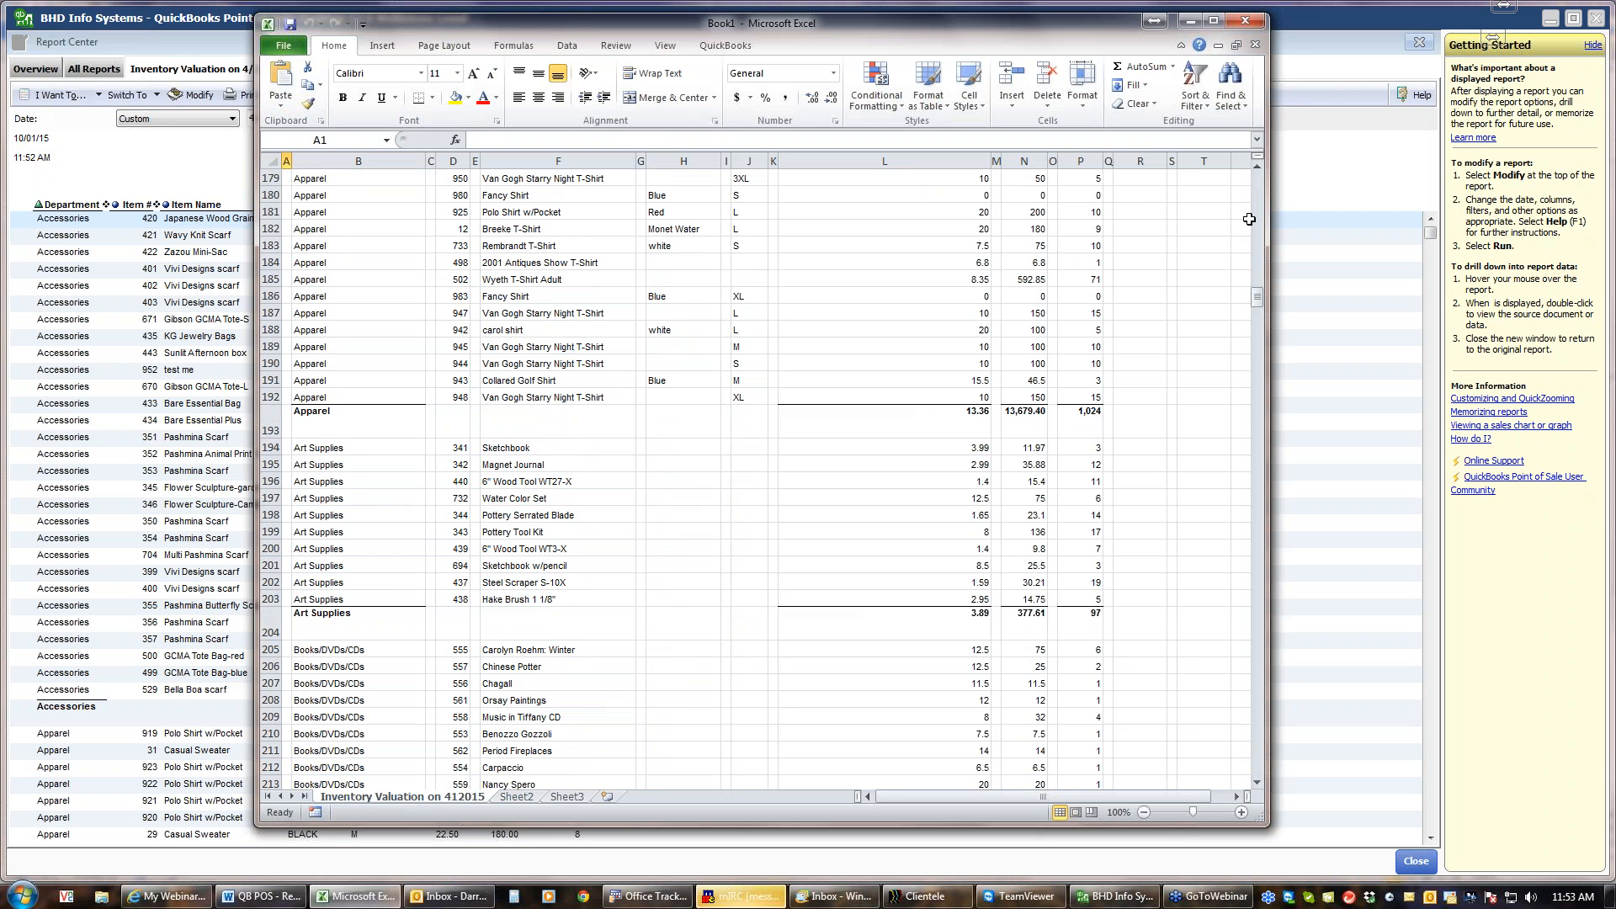
left_click(1257, 189)
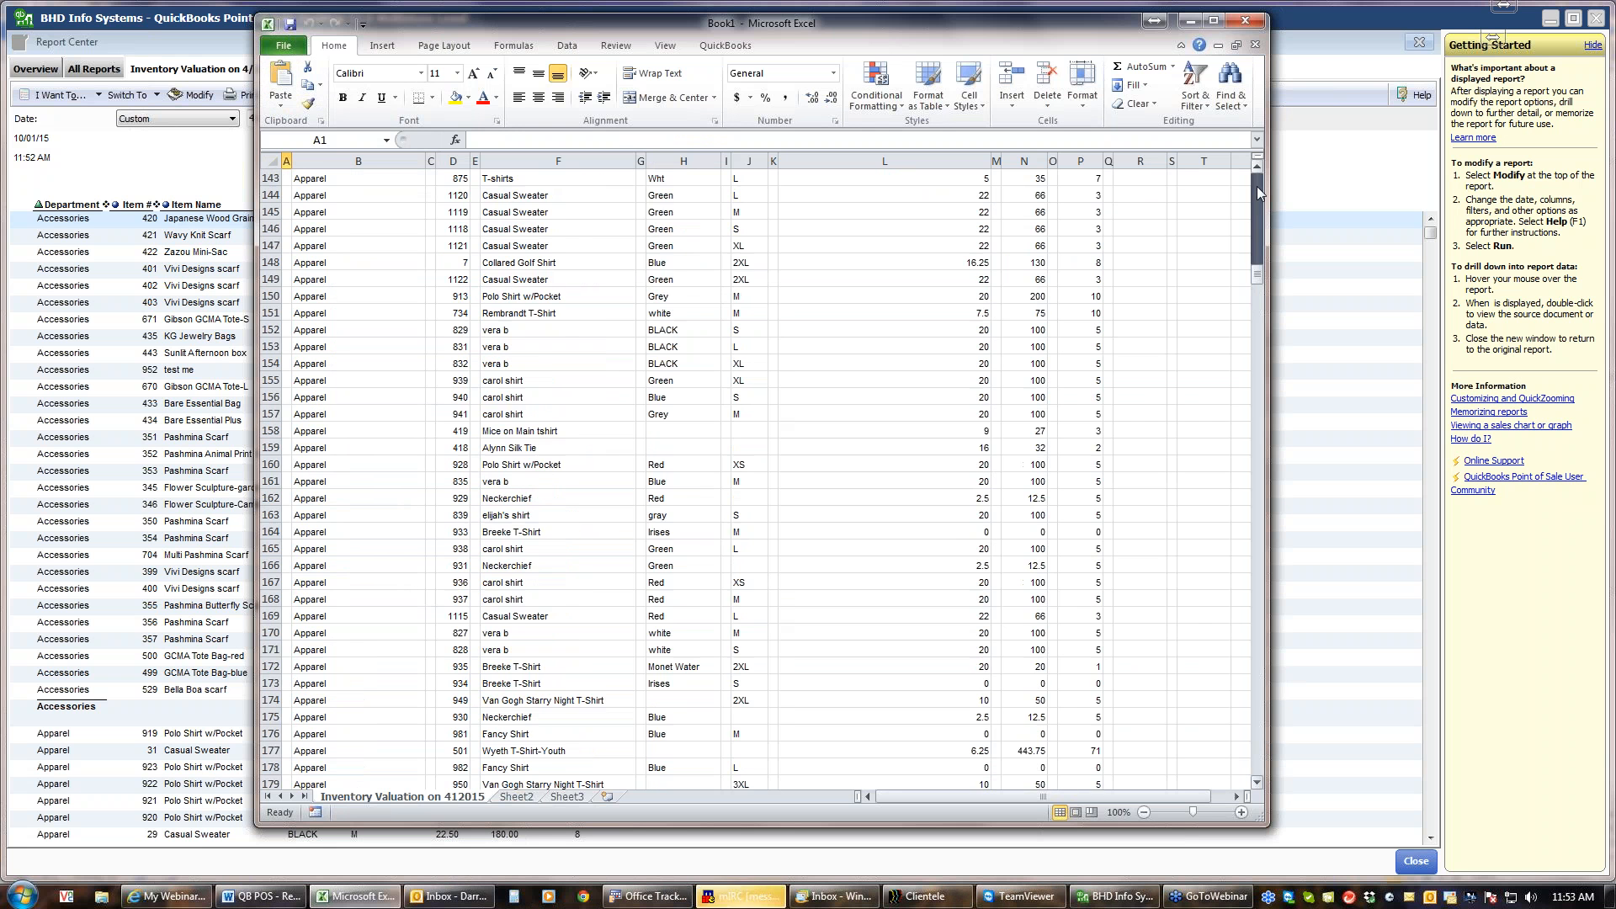
left_click(1256, 186)
left_click(1256, 185)
left_click(1256, 185)
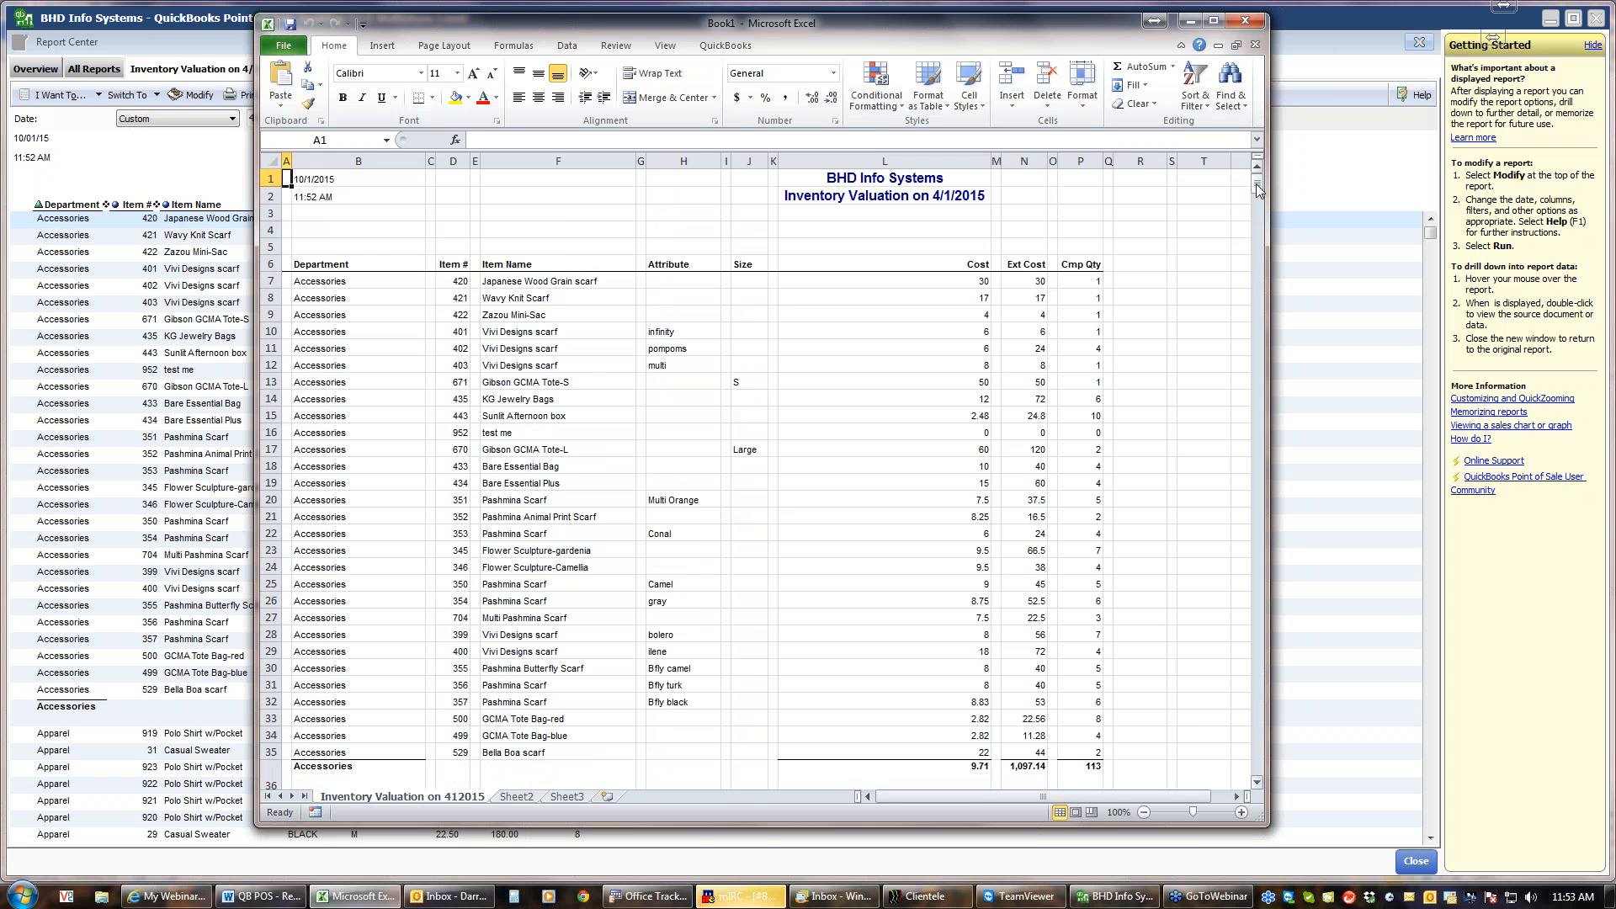
left_click(1251, 22)
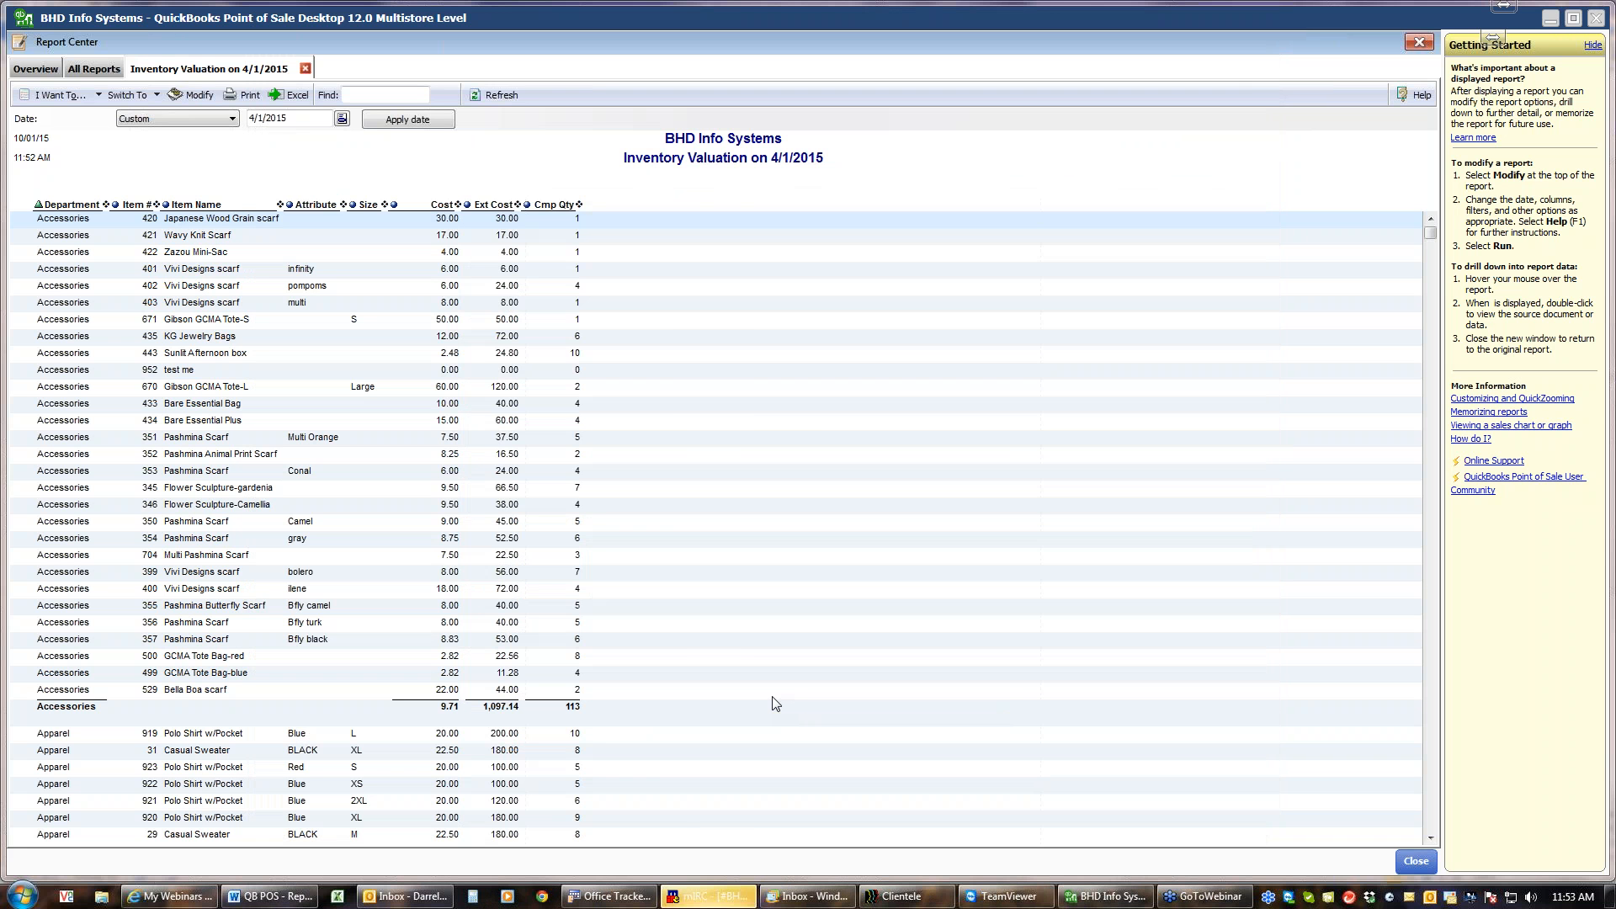
left_click(1605, 41)
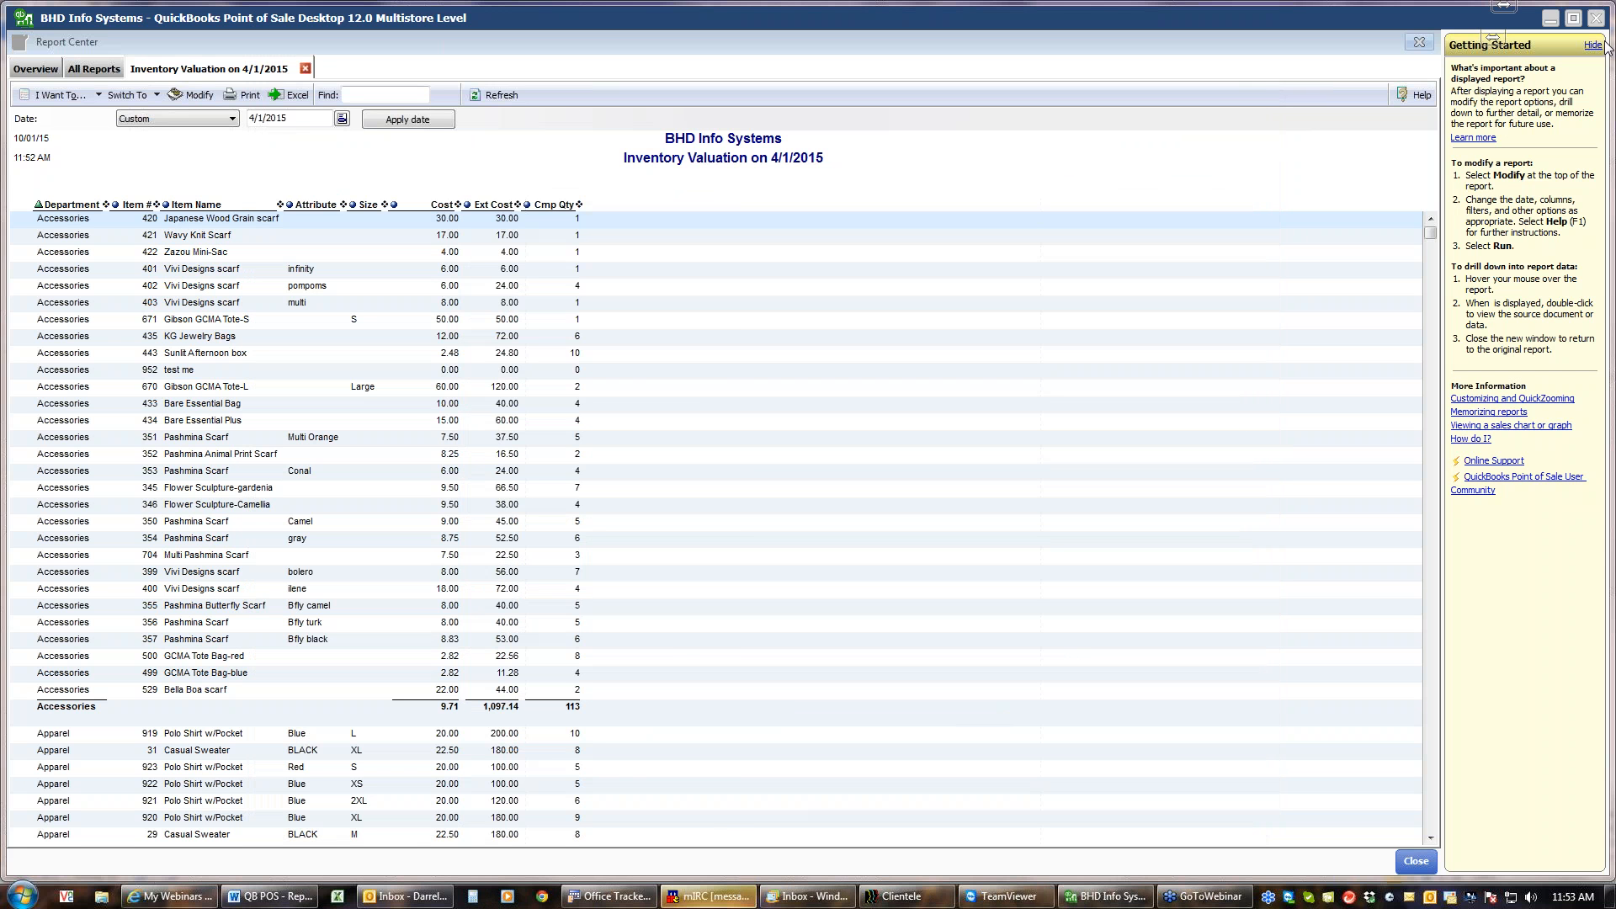